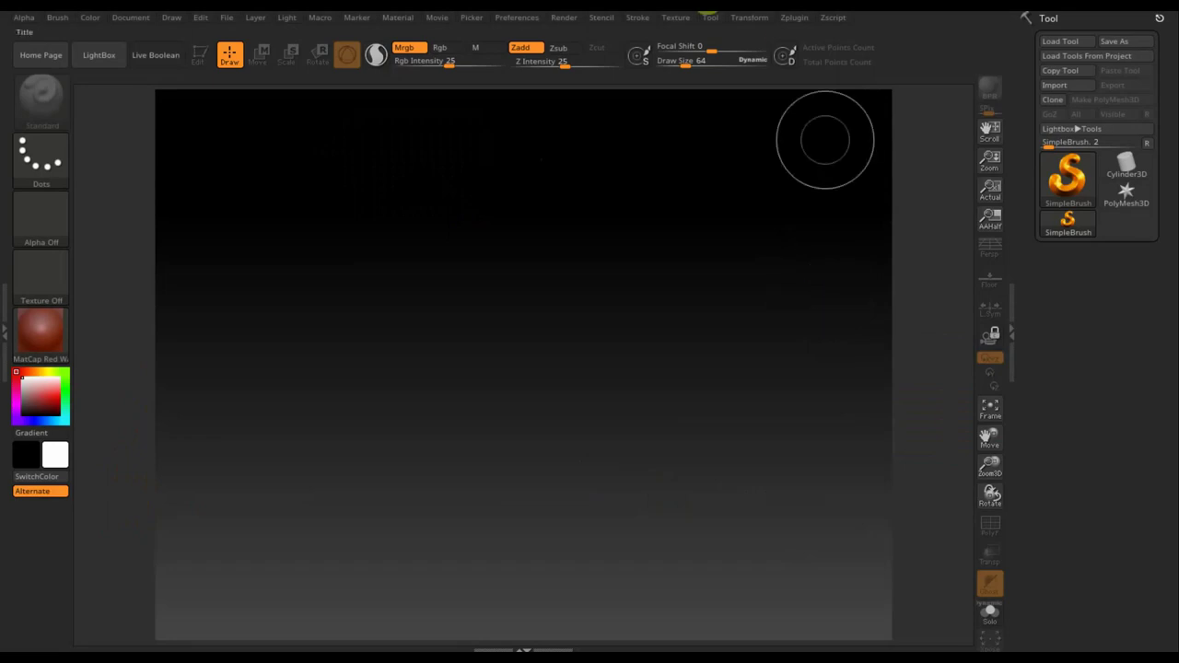
Import the medic screenshot as a texture and show it on the canvas via Spotlight
left_click(677, 20)
left_click(711, 237)
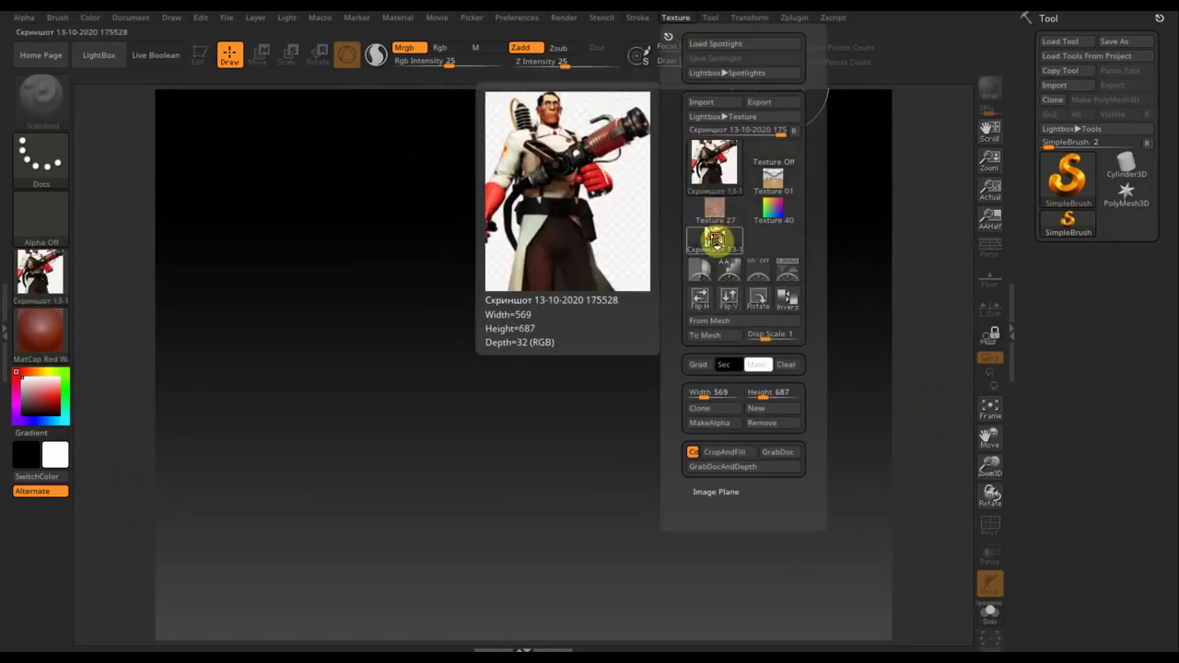
left_click(730, 241)
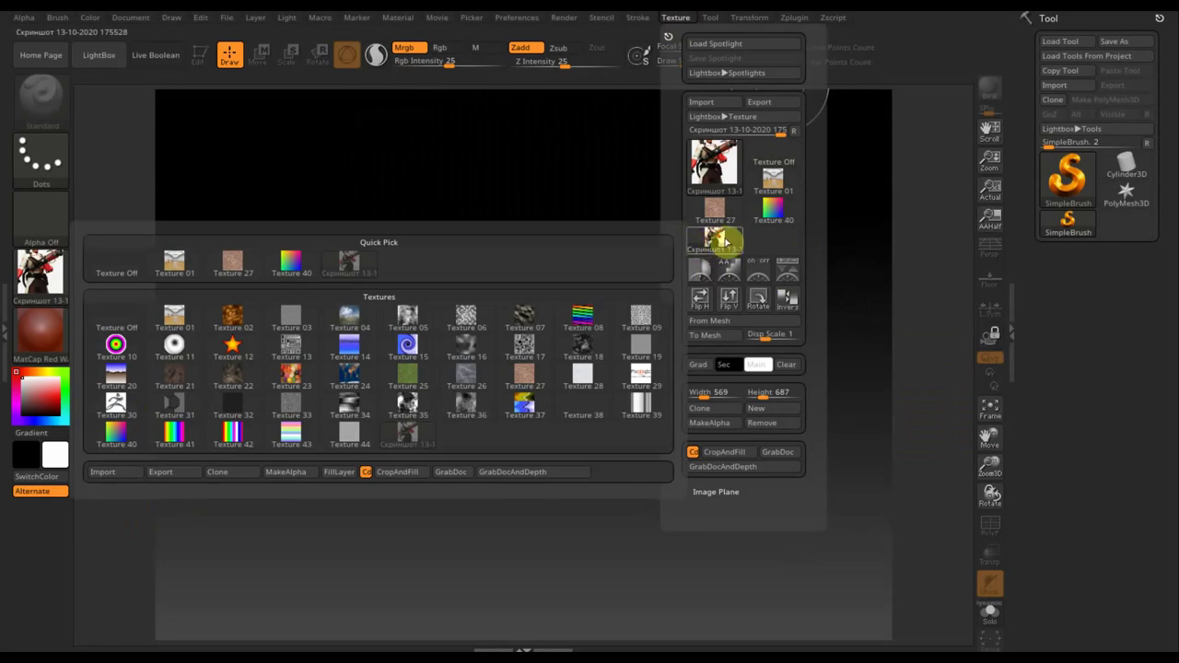
left_click(790, 275)
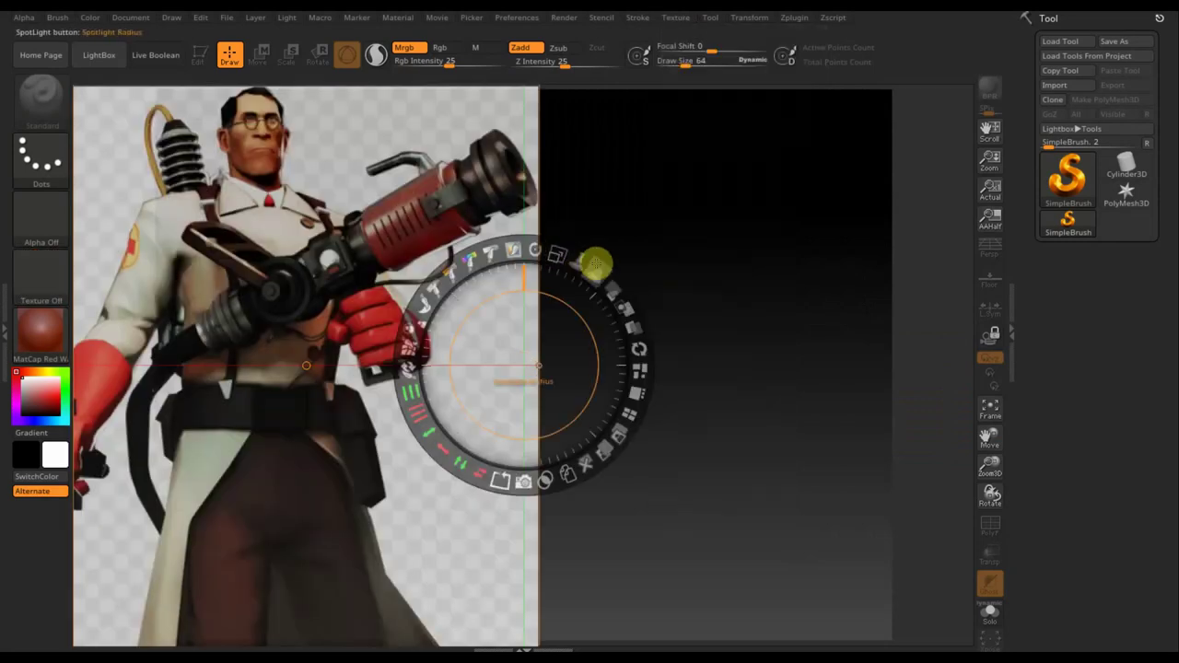
Shrink the Spotlight reference, move it to the upper right, and hide the dial
left_click_drag(547, 253, 458, 274)
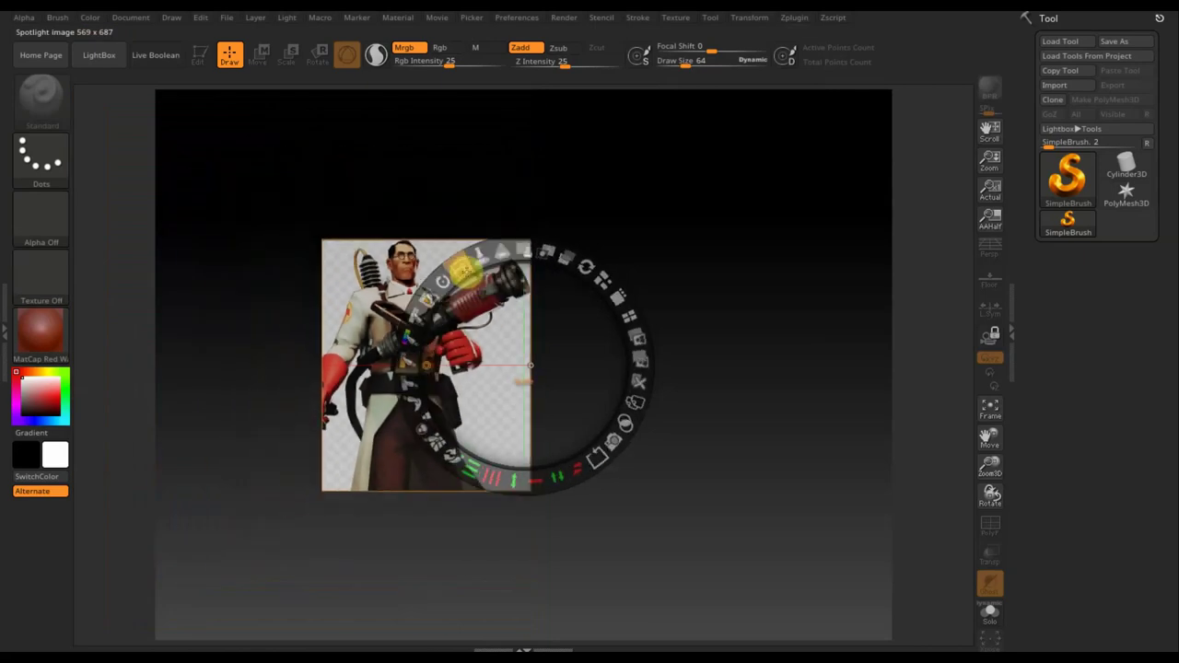
mouse_move(562, 294)
left_mouse_down()
mouse_move(974, 140)
mouse_move(1012, 141)
left_mouse_up()
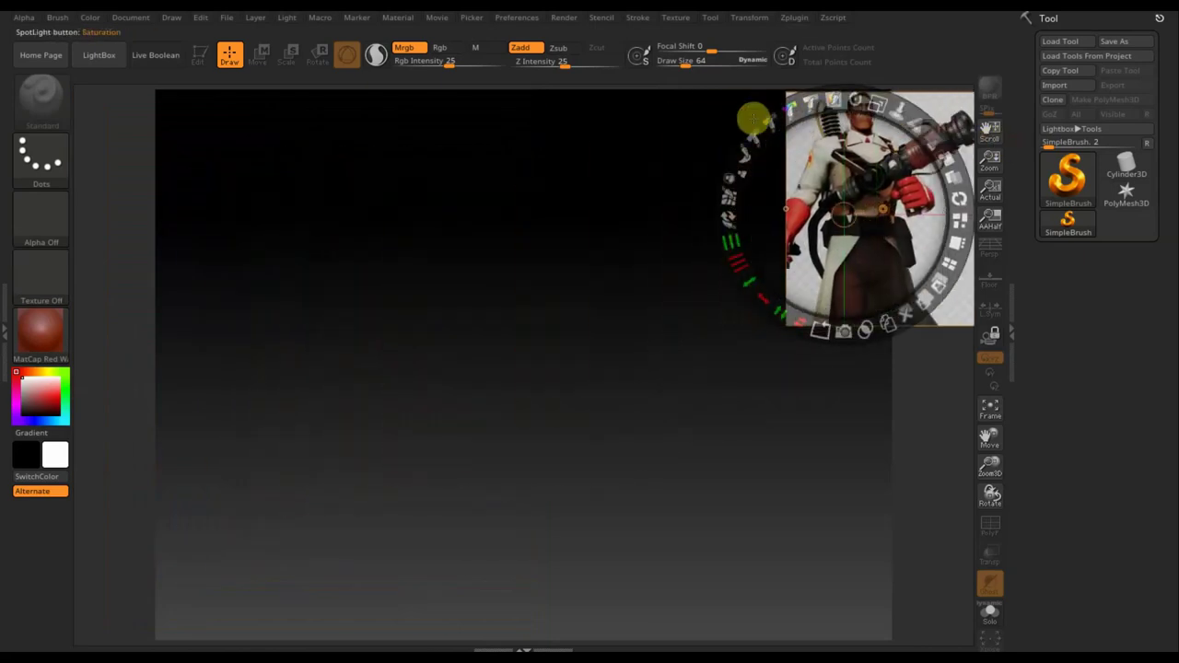
key("z")
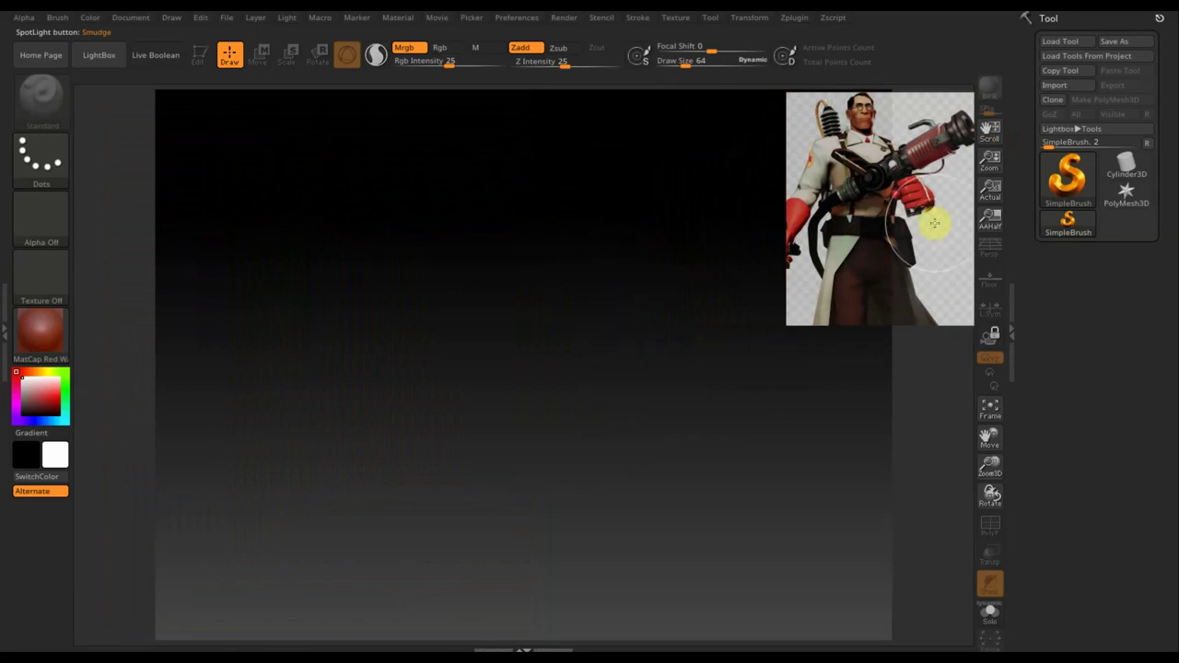
Draw a Cylinder3D in the canvas centre and make it editable
left_click(1066, 179)
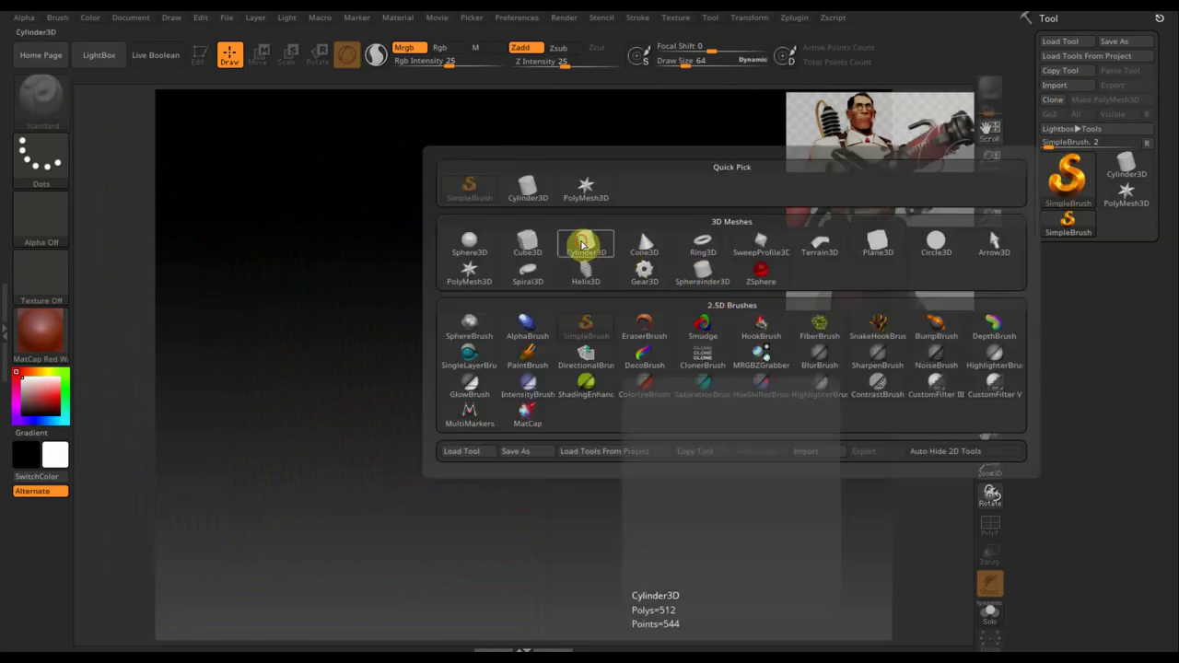
left_click(582, 244)
left_click_drag(534, 342, 539, 470)
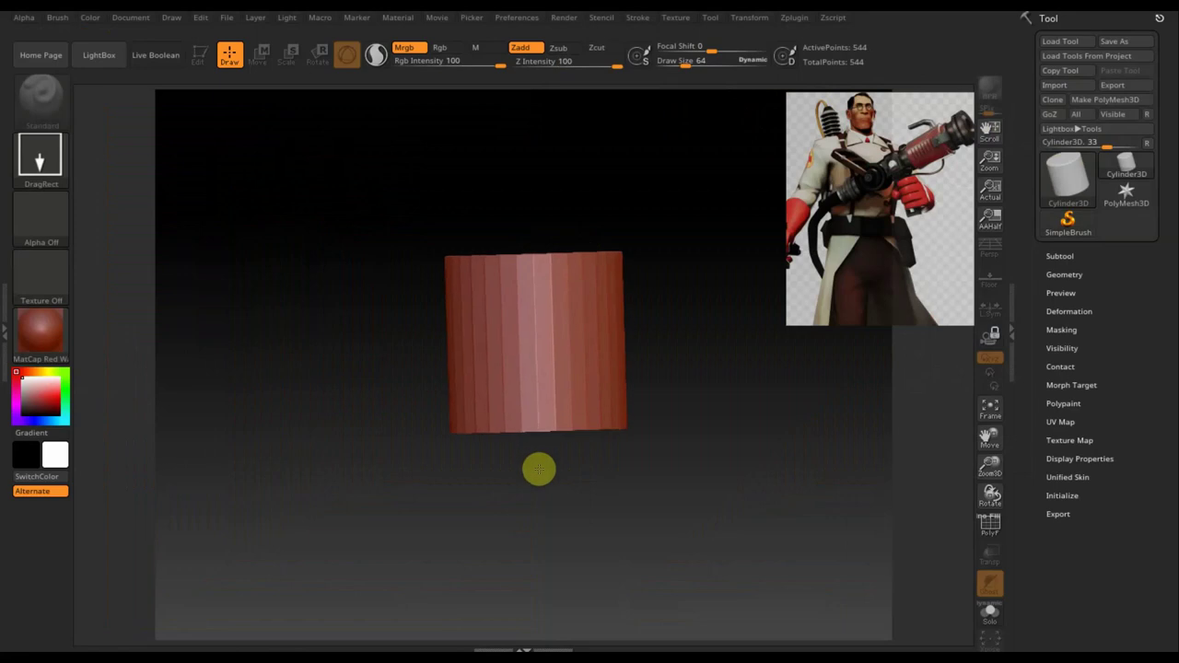
left_click(197, 53)
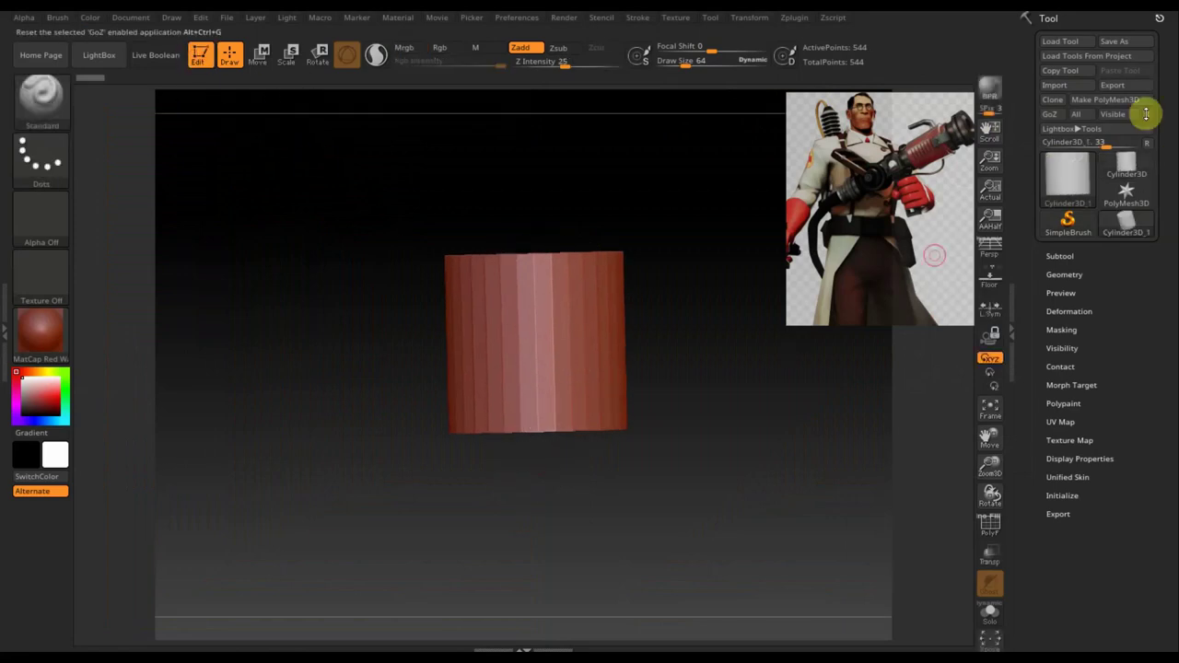
Convert the cylinder to PolyMesh3D, view it front-on, and turn on the Floor grid
left_click(1117, 99)
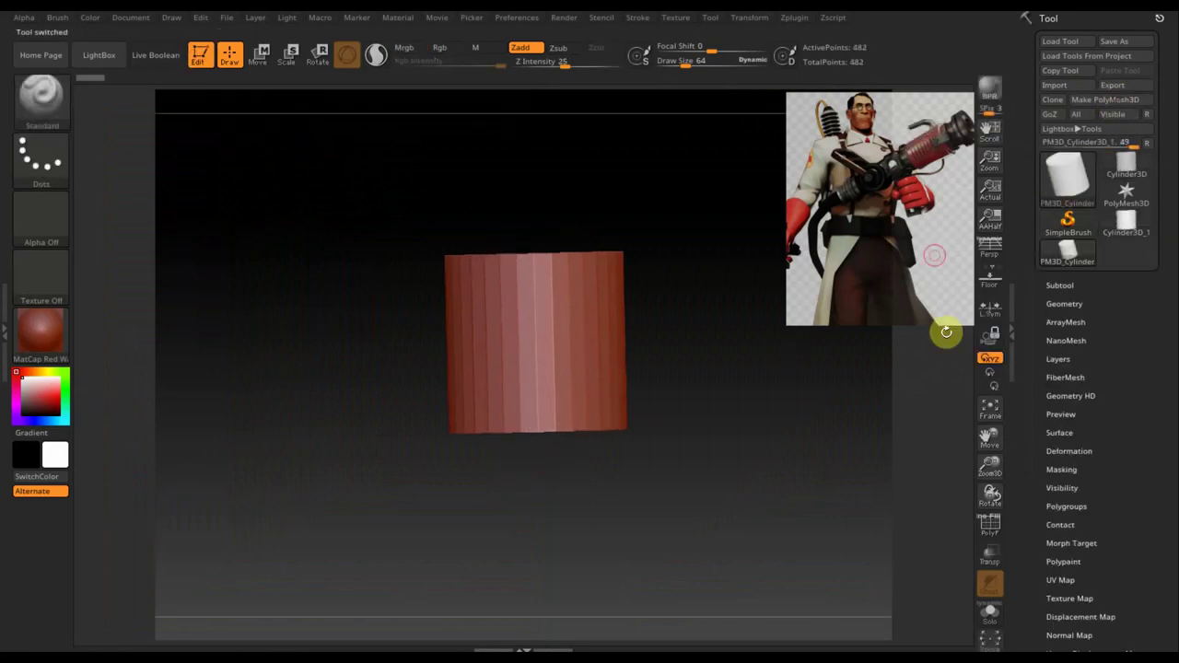
left_click_drag(808, 447, 806, 458)
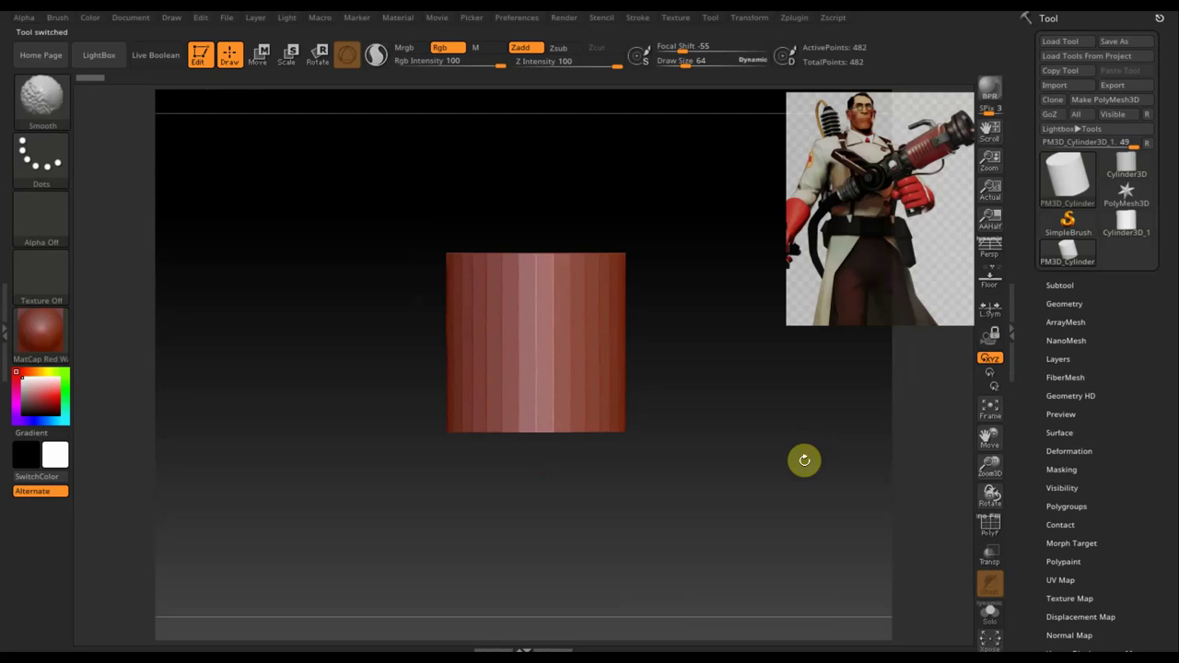
left_click(994, 294)
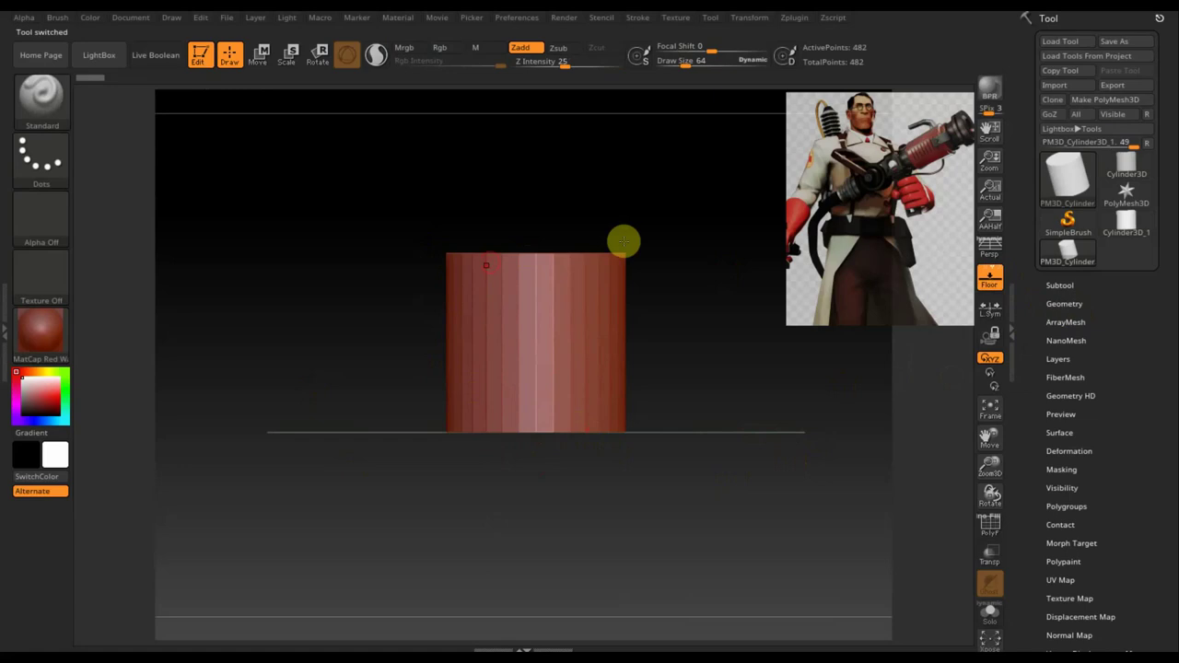
mouse_move(626, 288)
left_mouse_down()
mouse_move(626, 342)
mouse_move(842, 421)
mouse_move(816, 313)
mouse_move(815, 355)
mouse_move(835, 384)
left_mouse_up()
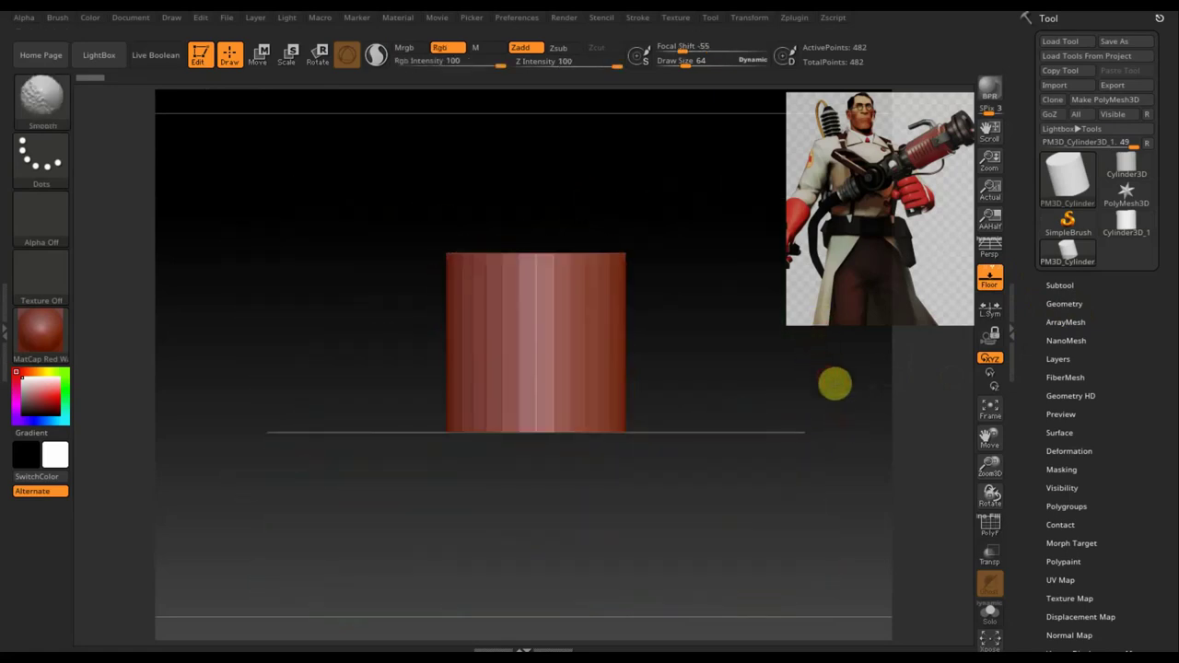
Scale the cylinder down and rotate it about -90° on X with the gizmo
left_click(259, 54)
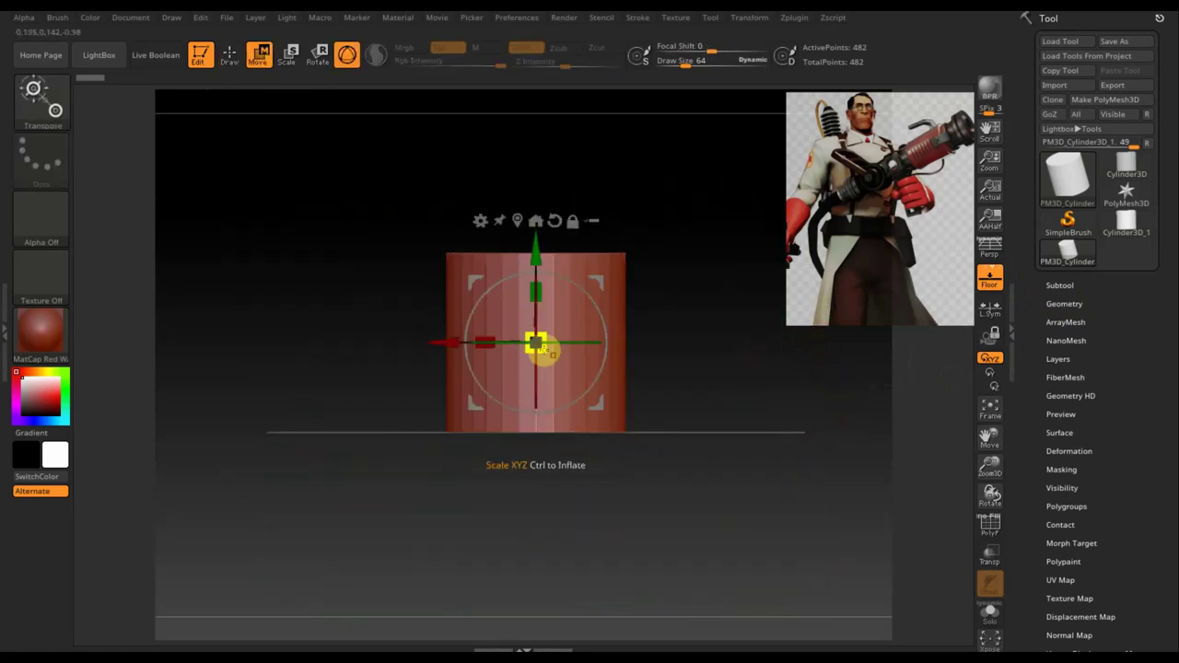
mouse_move(542, 348)
left_mouse_down()
mouse_move(494, 292)
mouse_move(532, 319)
left_mouse_up()
mouse_move(550, 525)
left_mouse_down()
mouse_move(641, 535)
mouse_move(629, 528)
left_mouse_up()
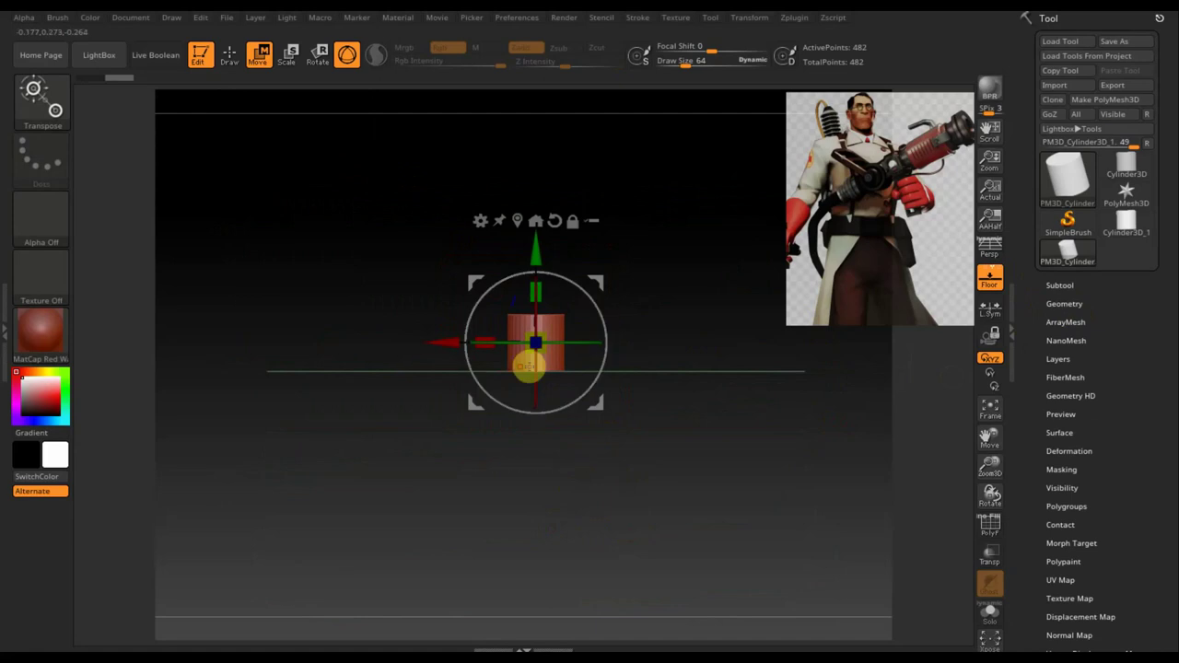
left_click_drag(538, 365, 544, 282)
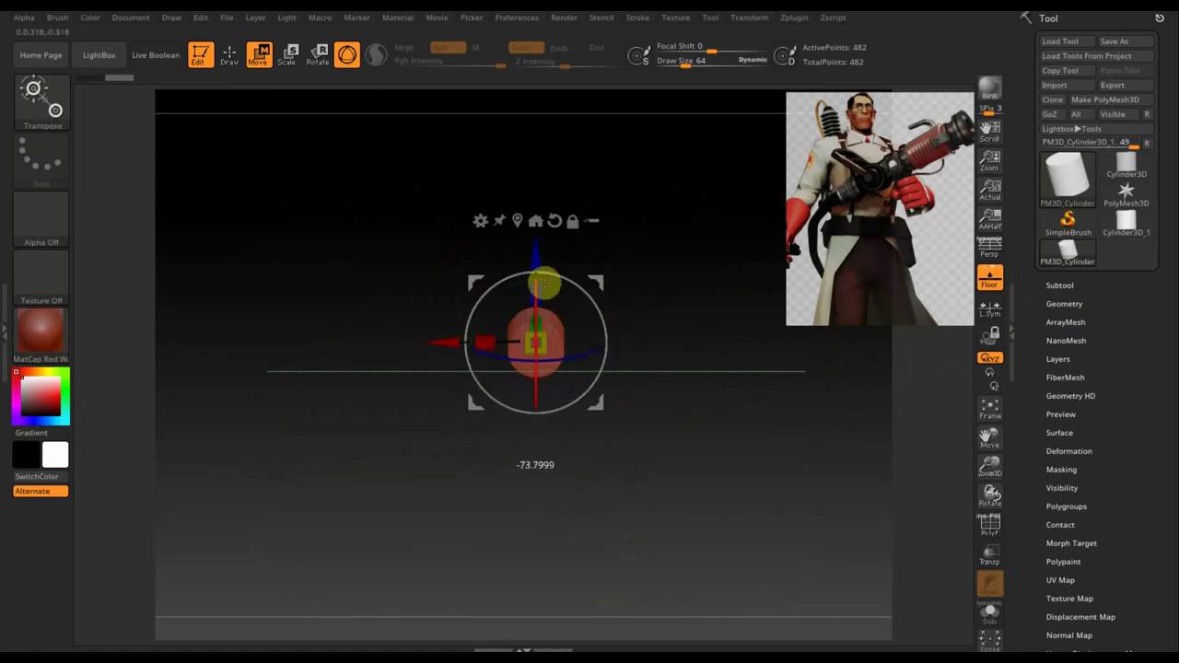
left_click_drag(544, 282, 547, 263)
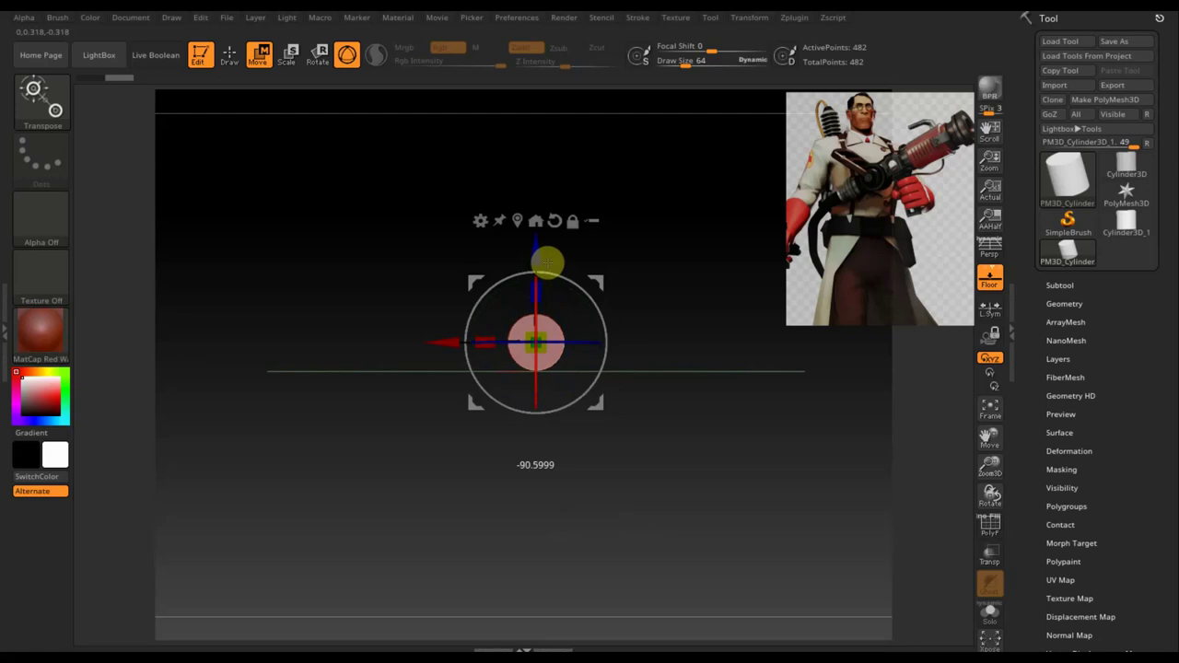
mouse_move(695, 413)
left_mouse_down()
mouse_move(678, 503)
mouse_move(726, 648)
mouse_move(706, 571)
left_mouse_up()
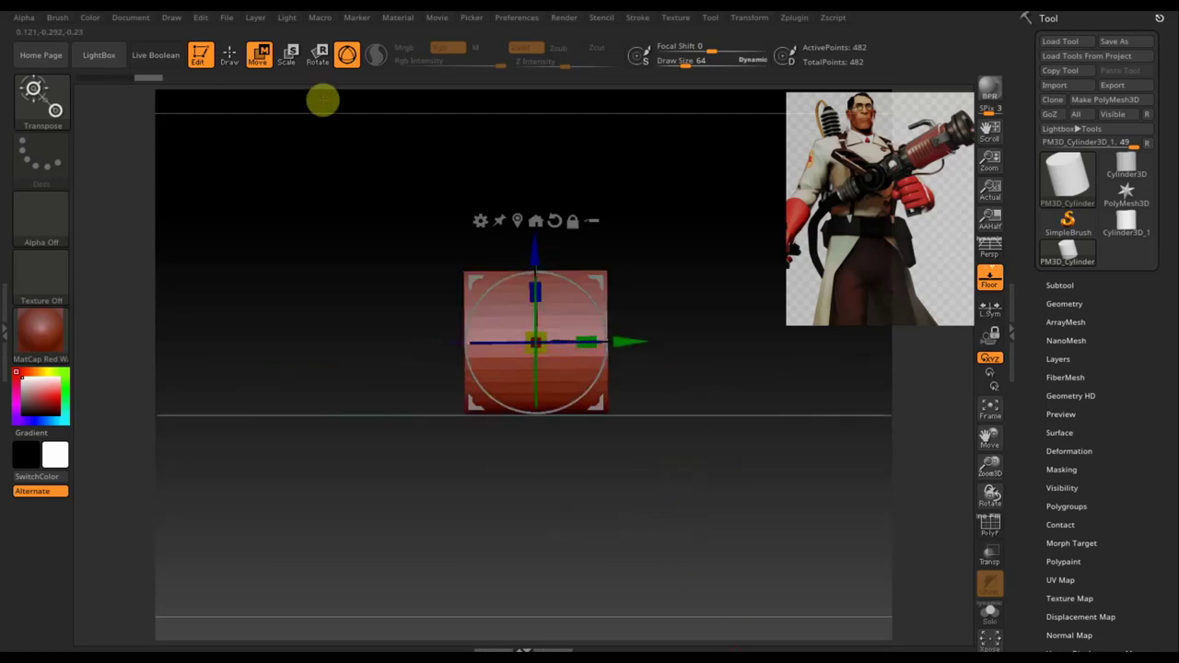
left_click(230, 55)
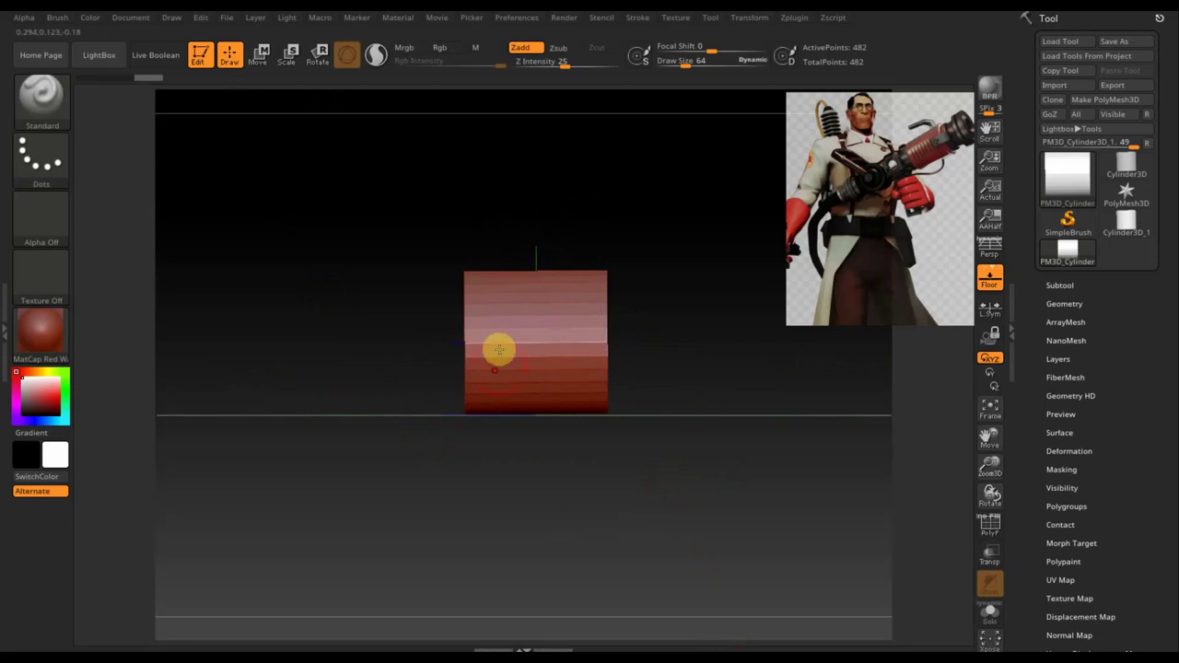
mouse_move(530, 497)
left_mouse_down()
mouse_move(590, 499)
mouse_move(645, 537)
mouse_move(691, 513)
left_mouse_up()
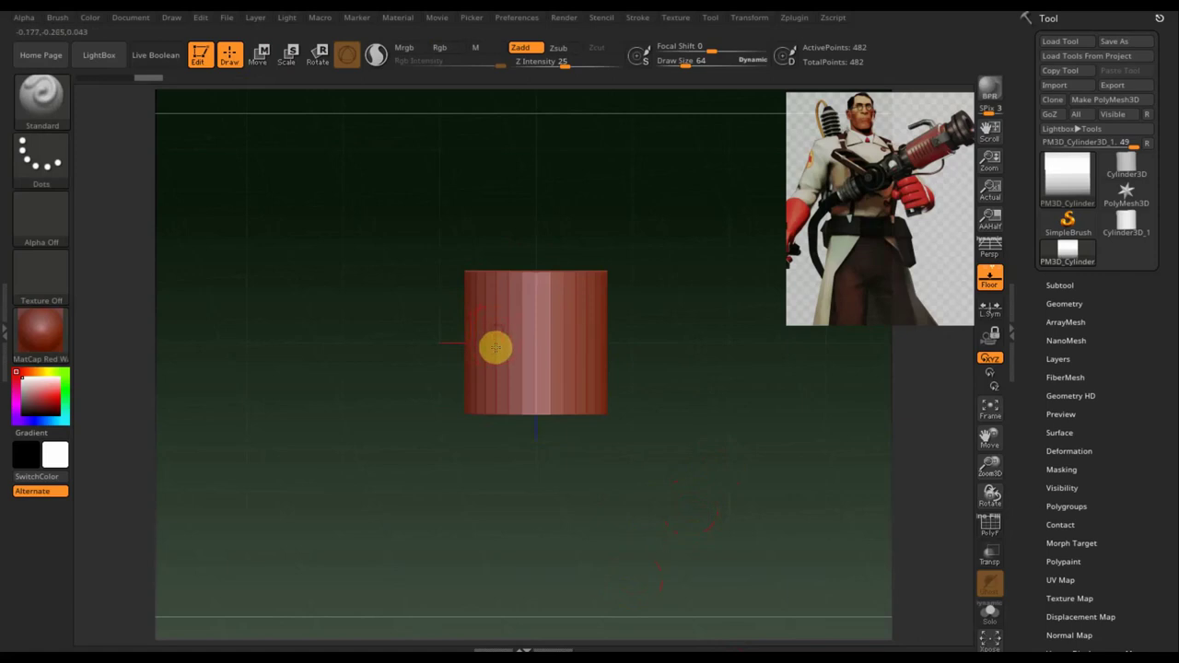
Pull the cylinder's top-left corner up into a peak with the Move Topological brush
left_click(61, 115)
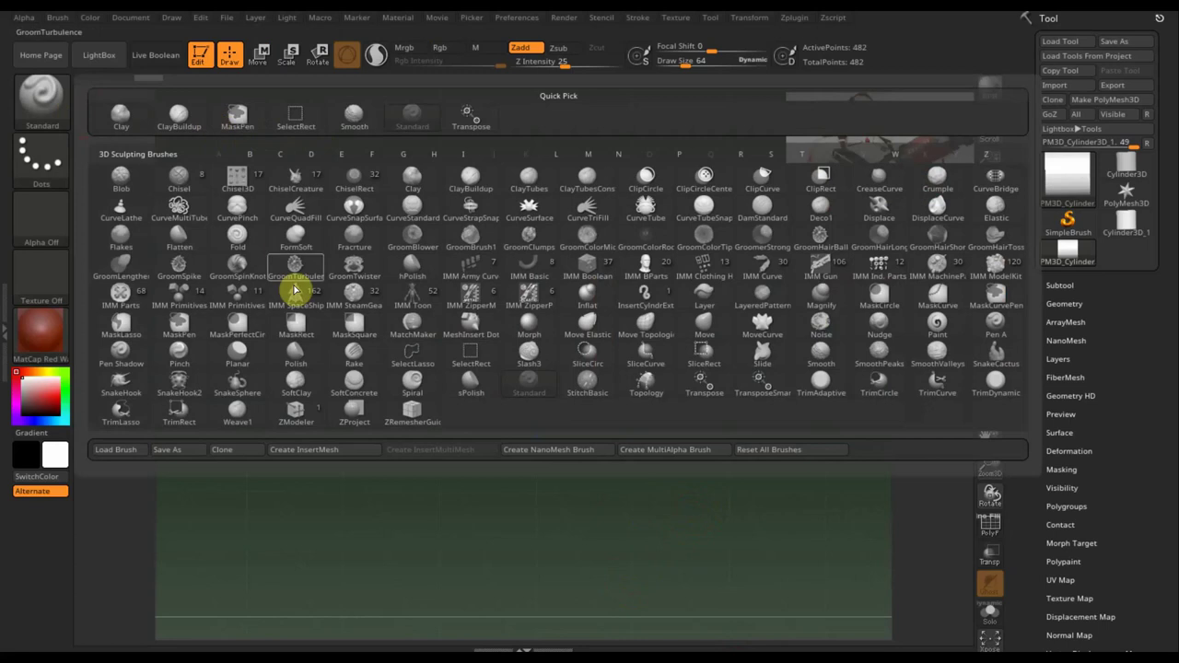
left_click(645, 330)
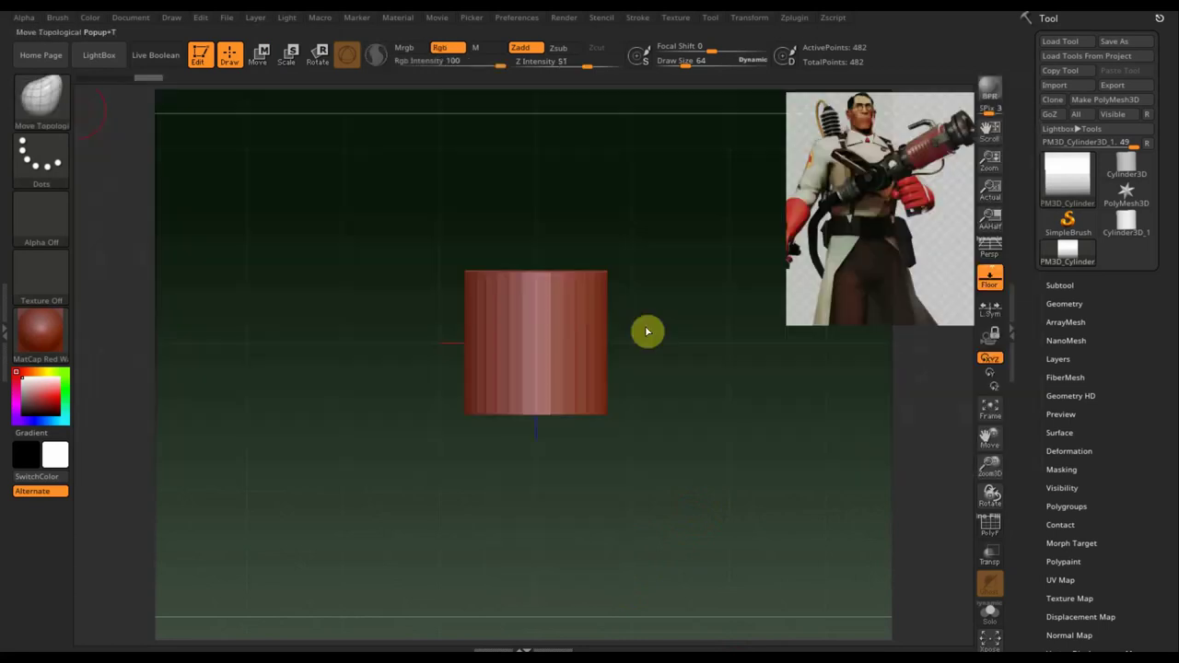
left_click_drag(481, 278, 458, 192)
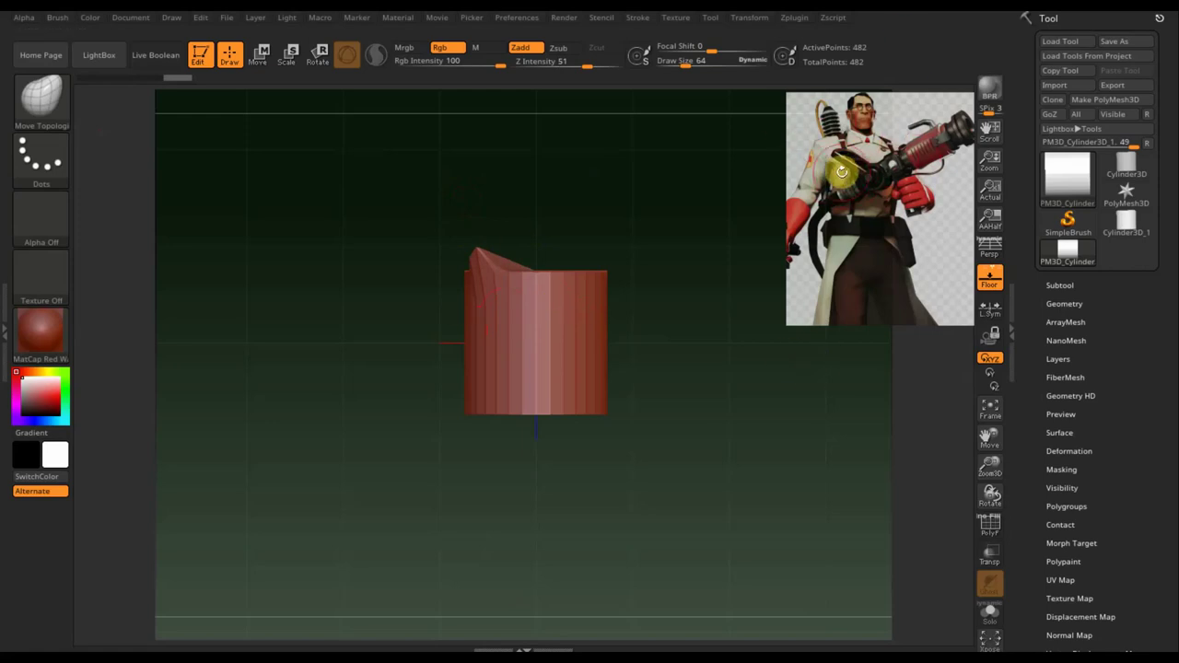
Mirror And Weld the peak via Modify Topology, then undo it
left_click(1065, 303)
scroll(1167, 417, "down", 1)
scroll(1168, 417, "down", 3)
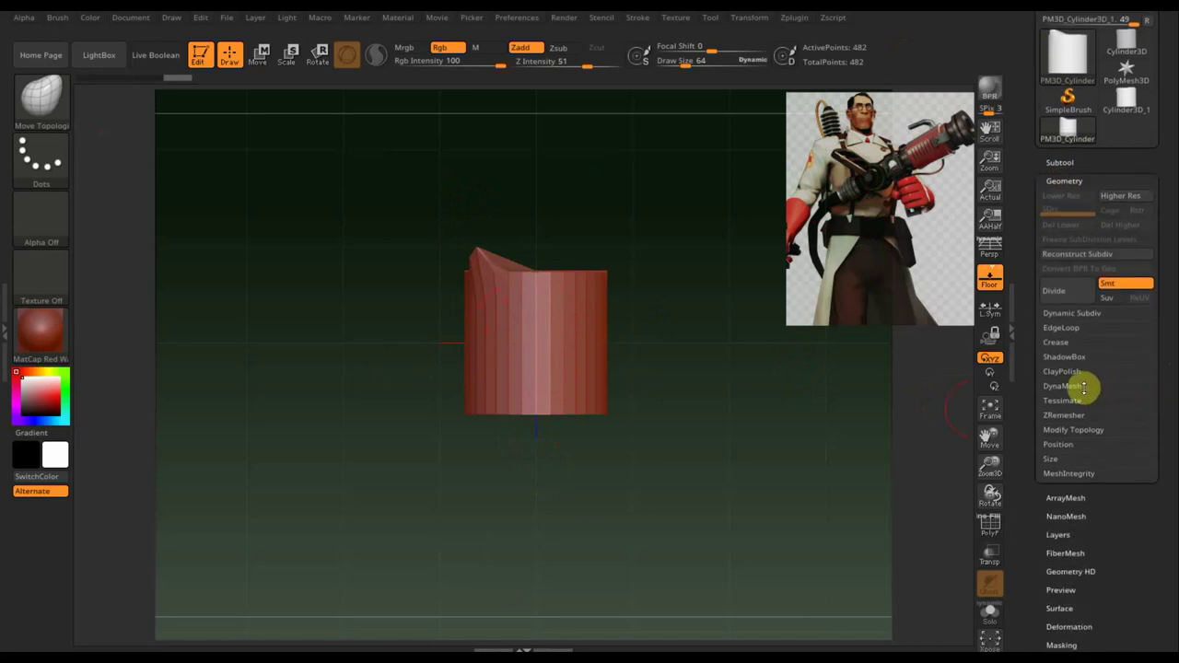
left_click(1069, 429)
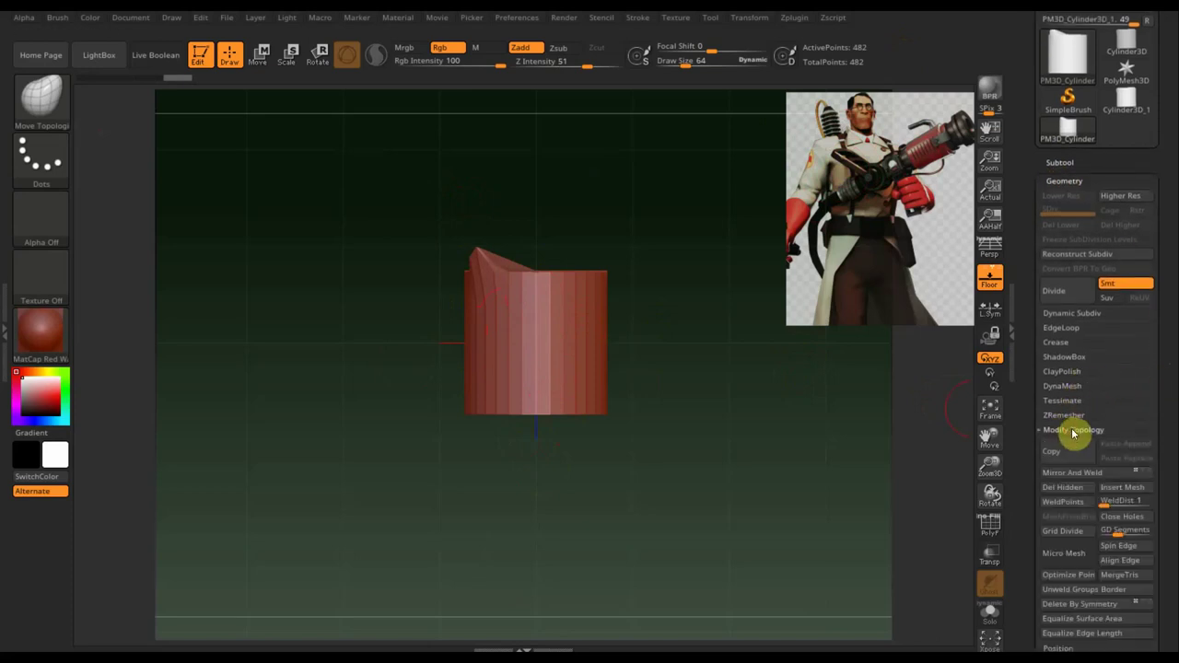
left_click(1091, 476)
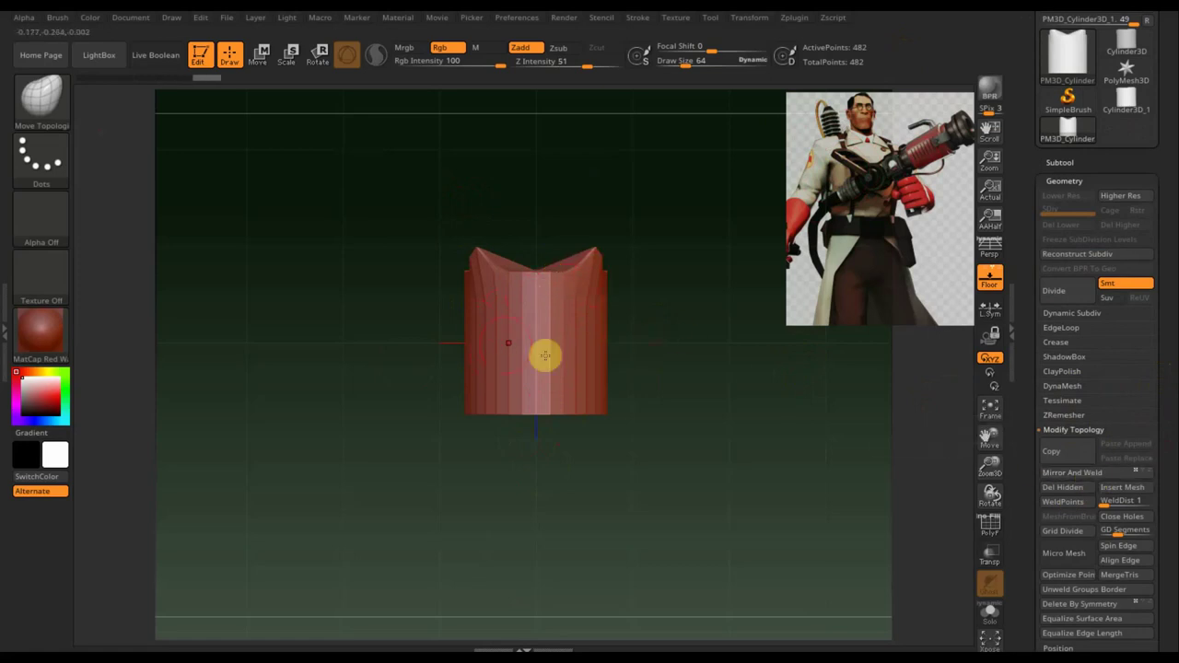
key("ctrl+z")
key("ctrl+z")
key("ctrl+z")
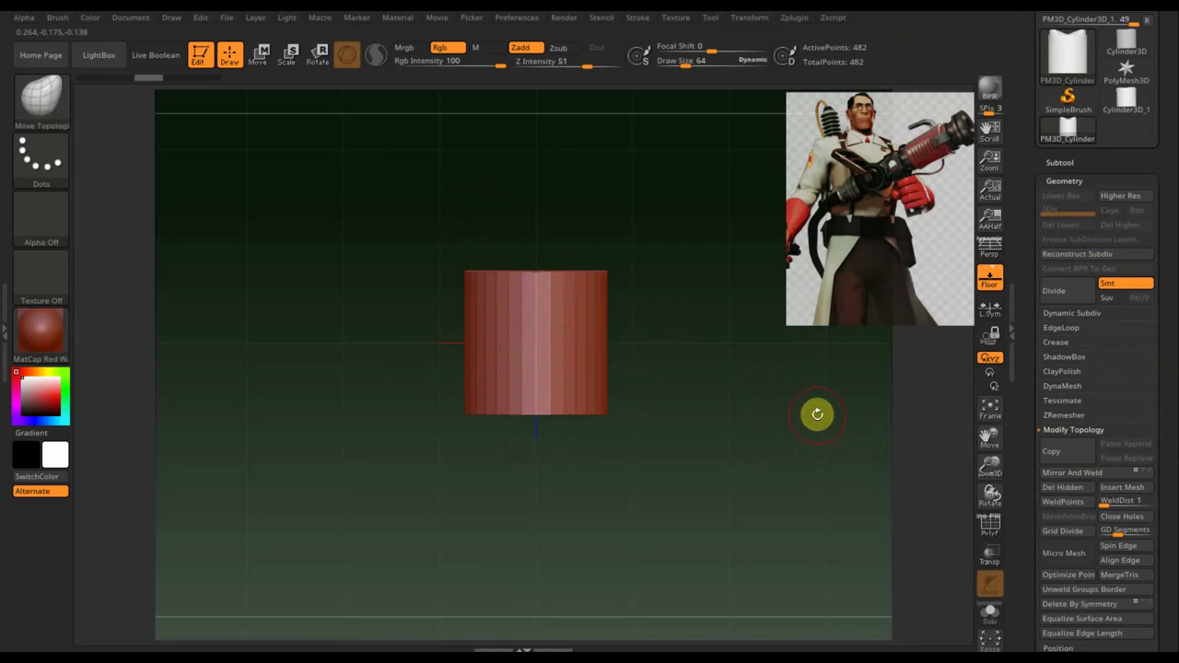
Flatten the cylinder to about 0.57 on one axis and view the disc front-on
left_click(259, 54)
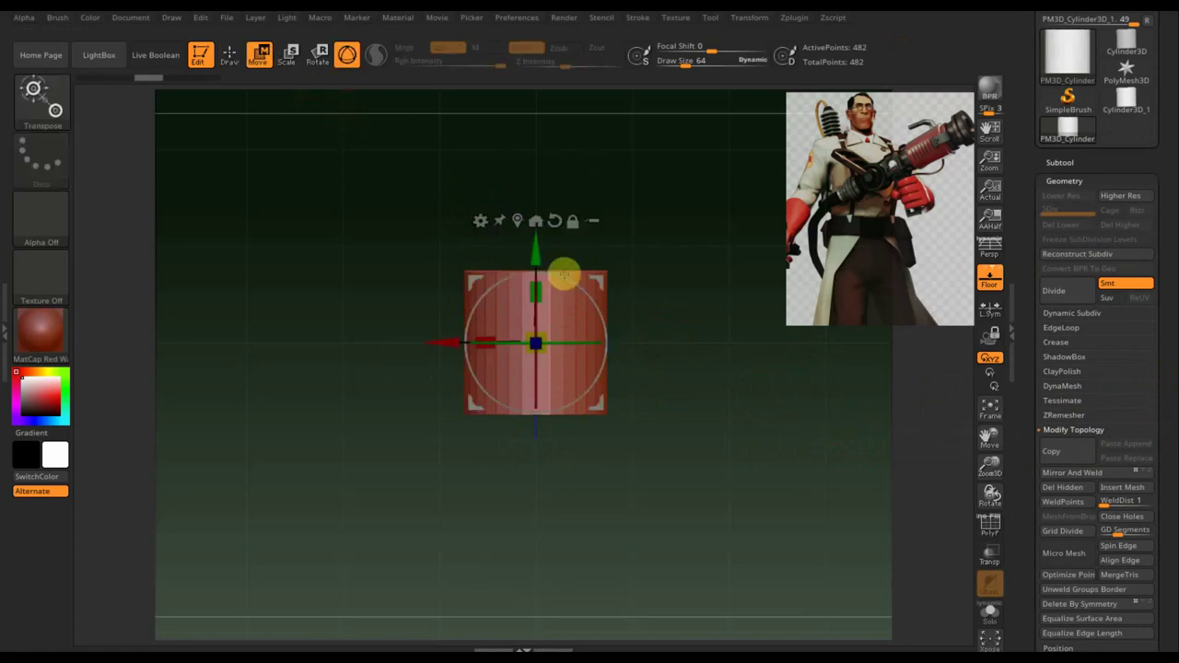
mouse_move(584, 297)
left_mouse_down()
mouse_move(575, 389)
mouse_move(603, 369)
left_mouse_up()
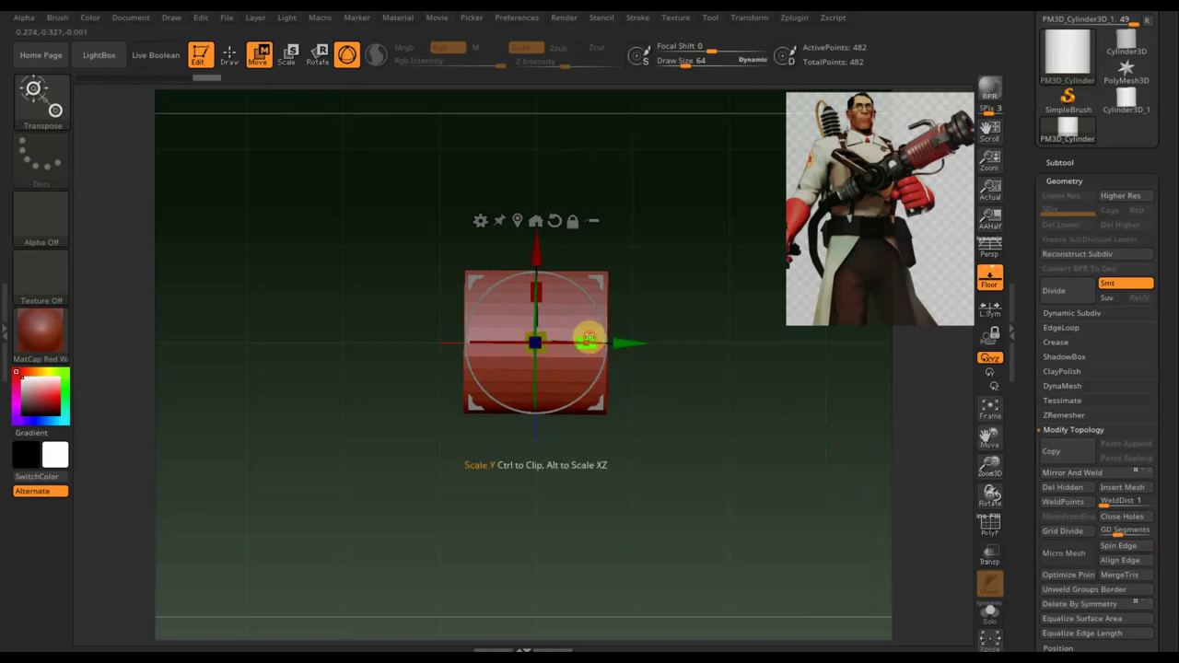
left_click_drag(587, 339, 553, 342)
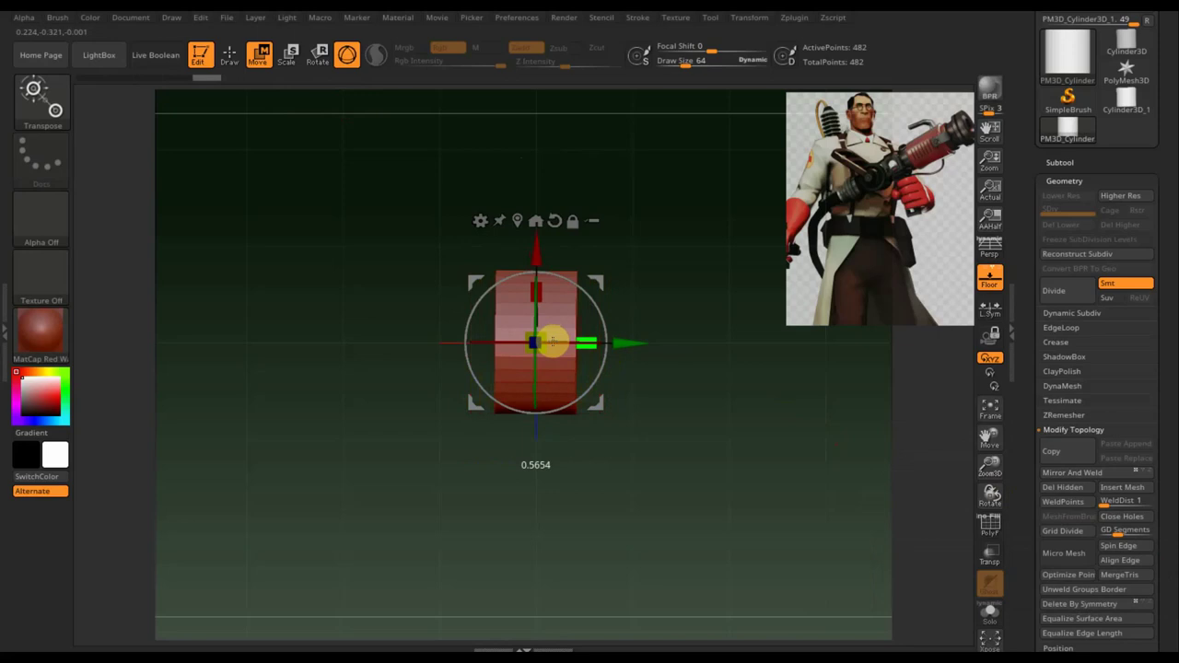
mouse_move(669, 450)
left_mouse_down()
mouse_move(740, 427)
mouse_move(758, 458)
left_mouse_up()
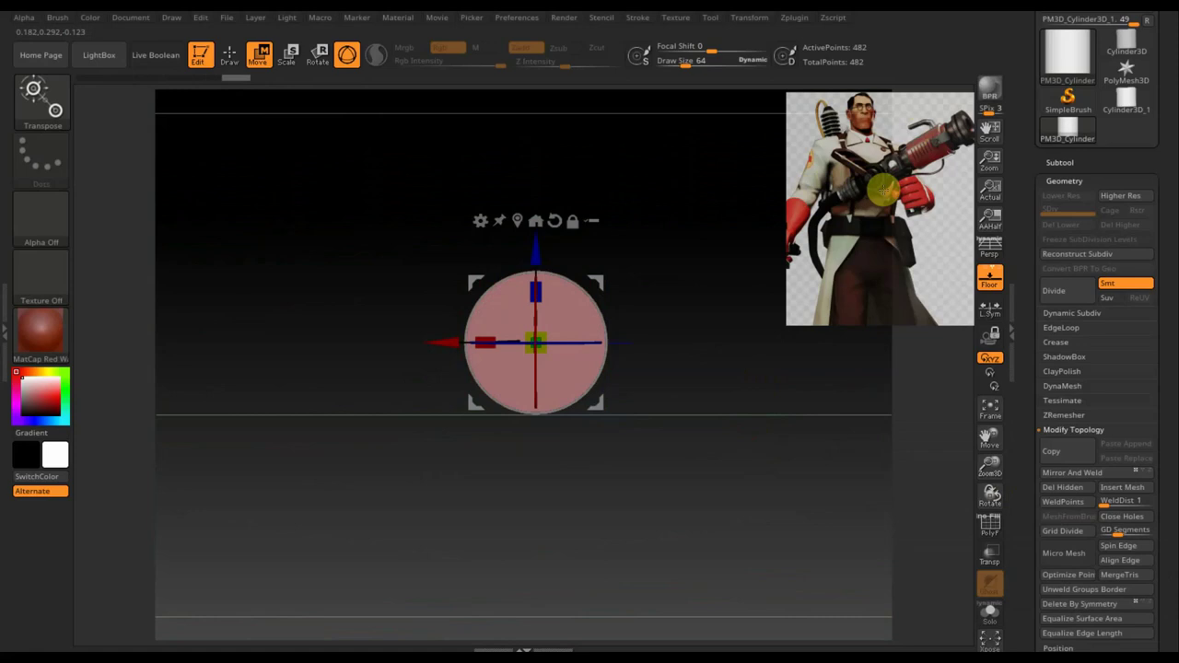
Append a Cylinder3D subtool, then delete it
left_click(1061, 162)
left_click(1114, 395)
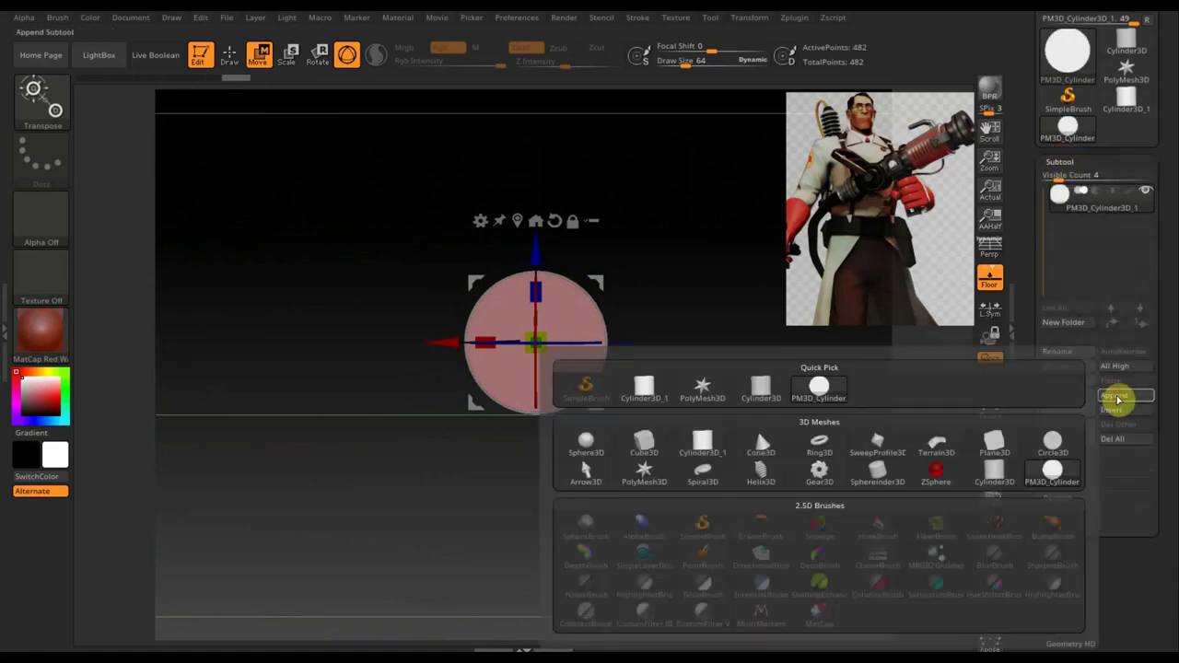
left_click(643, 391)
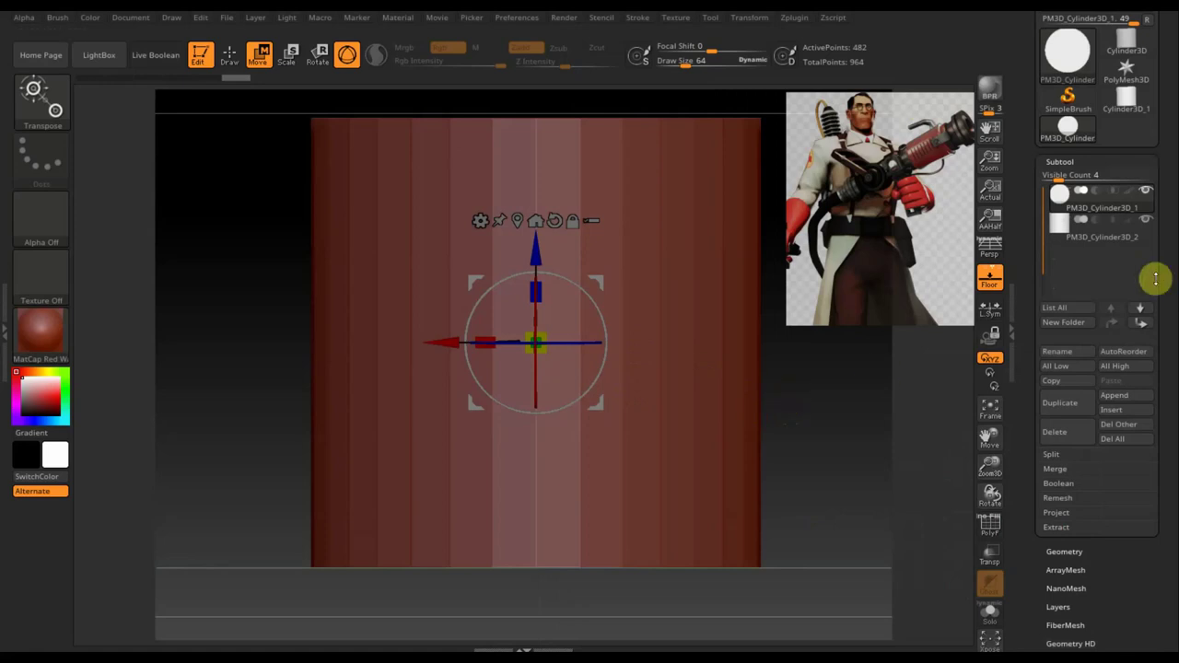
left_click(1061, 237)
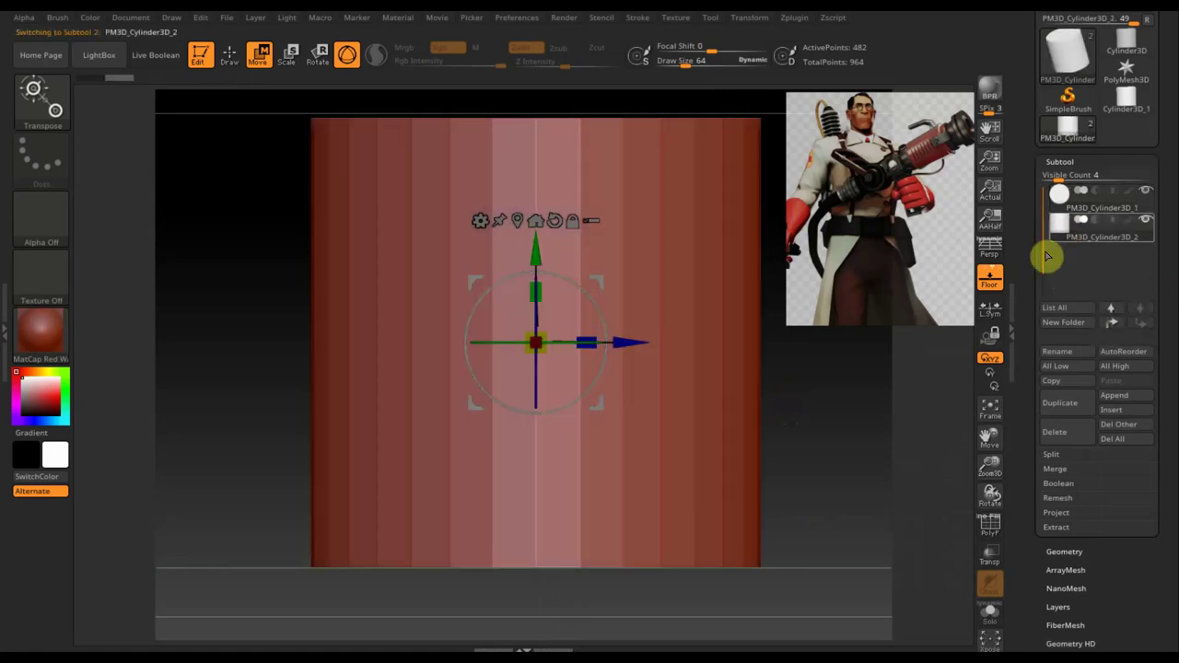
left_click(1058, 436)
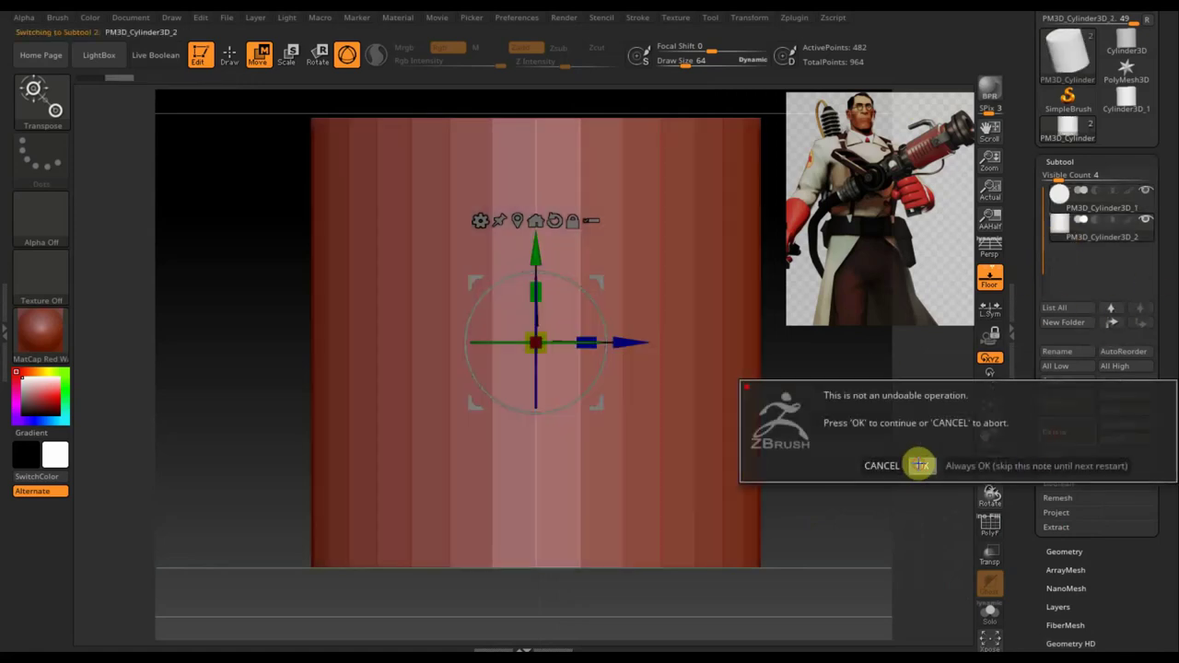
left_click(924, 466)
Append a Cube3D subtool, select it, and switch to Move
left_click(1125, 398)
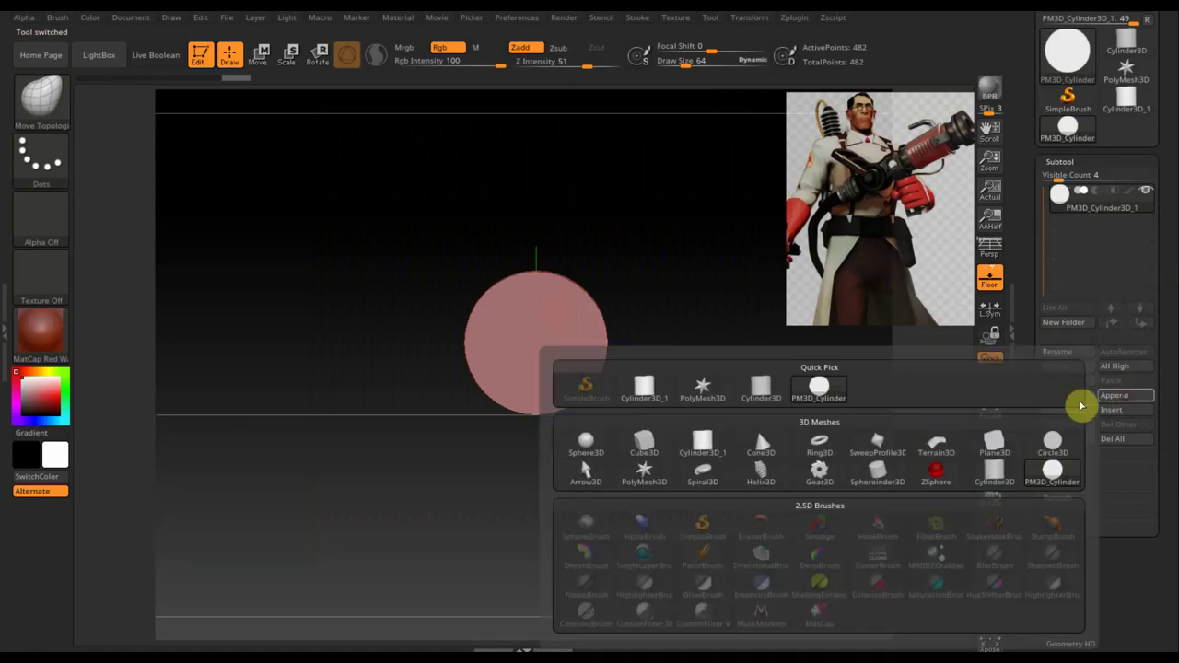
left_click(639, 452)
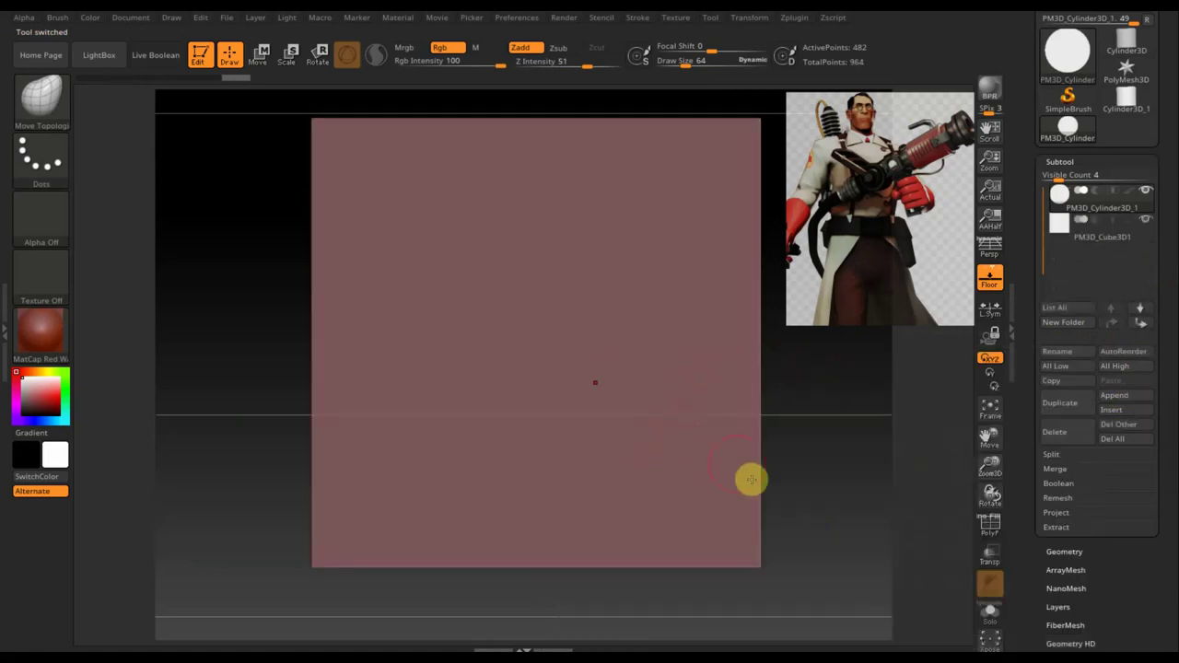
left_click(1074, 241)
left_click(255, 64)
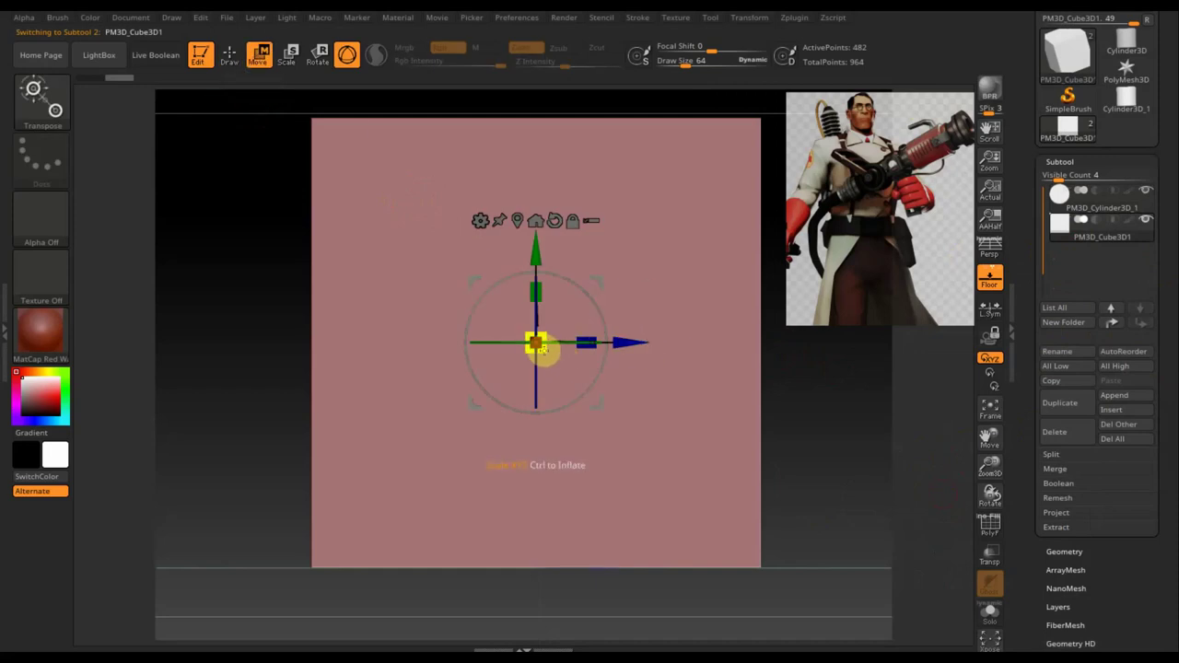
Shrink the cube to about a quarter size and place it against the disc's right side
left_click_drag(538, 345, 350, 219)
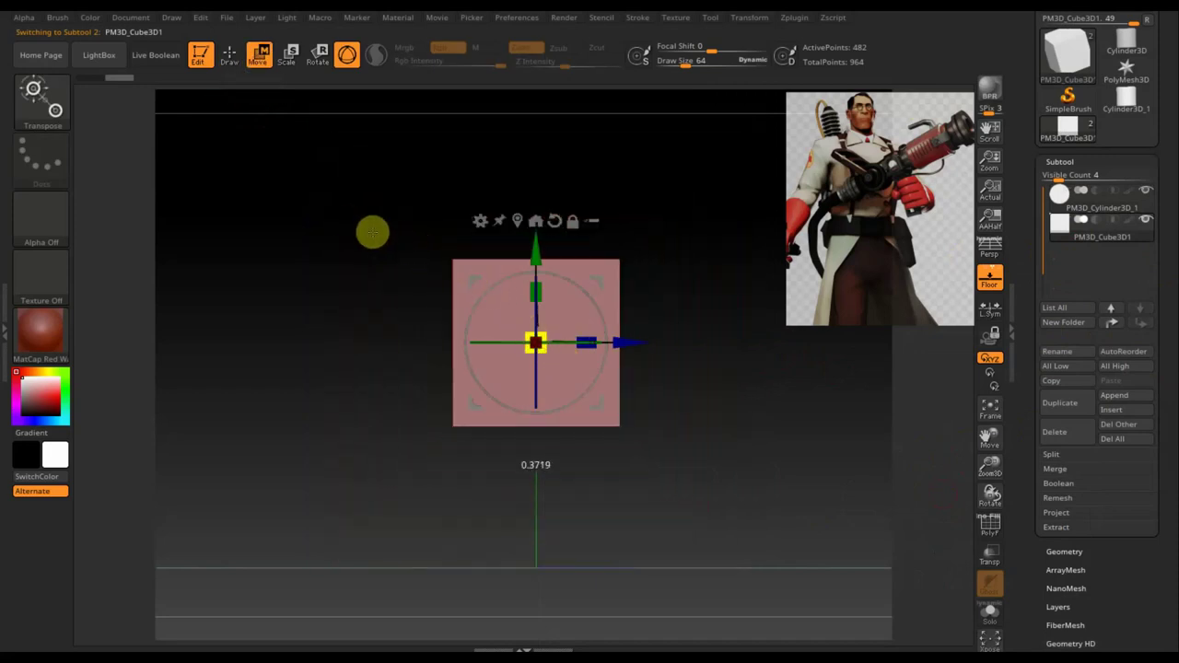
left_click_drag(350, 218, 358, 220)
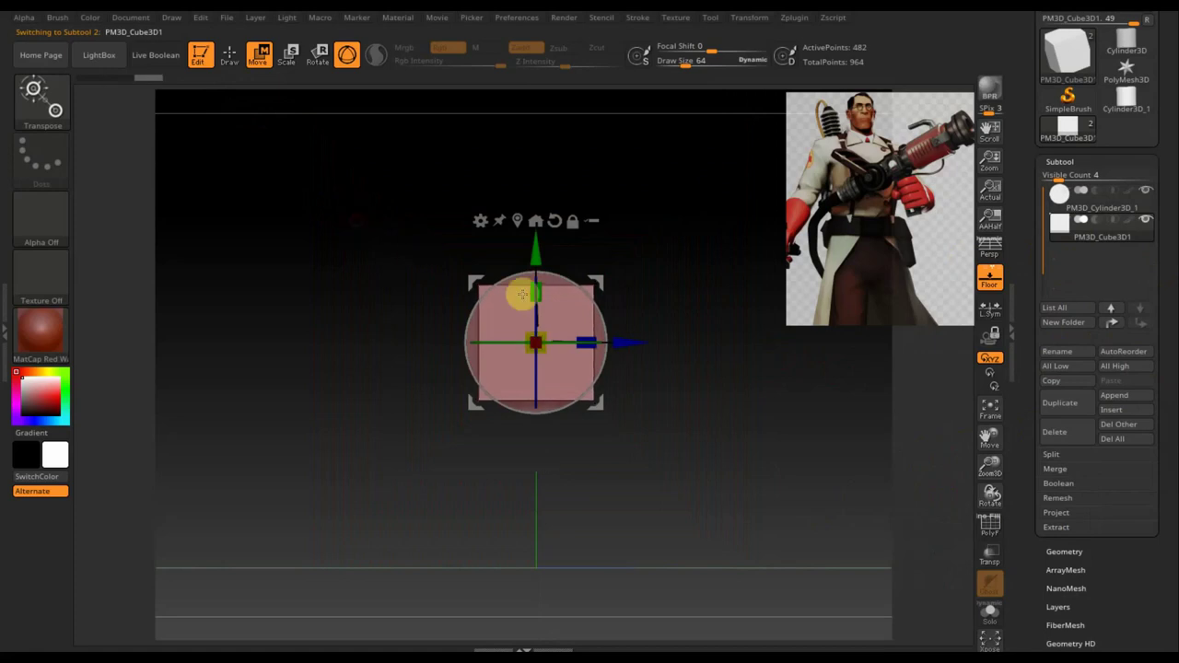
left_click_drag(632, 342, 754, 346)
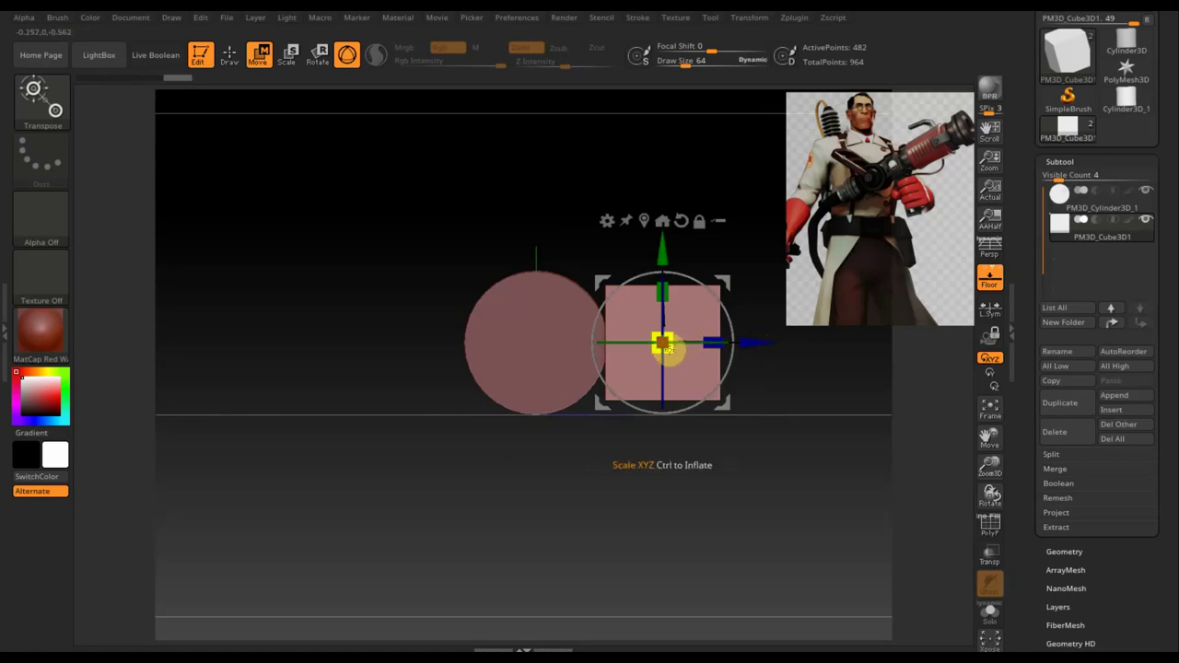
left_click_drag(665, 346, 664, 343)
left_click_drag(758, 342, 754, 346)
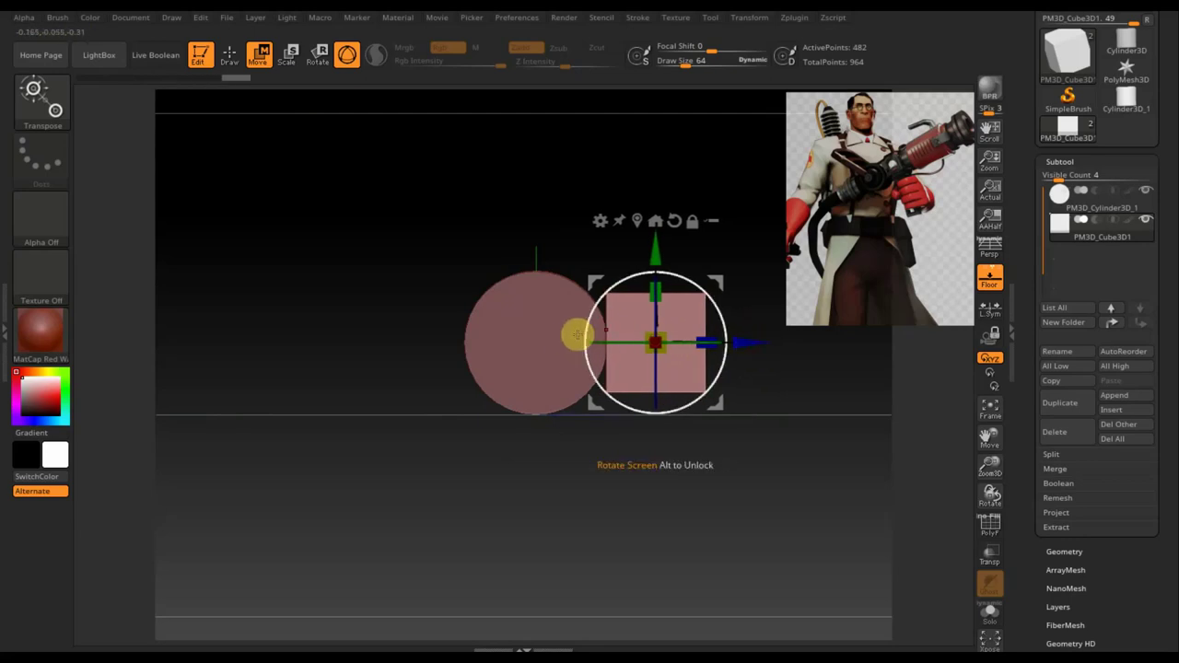
Make the cube shallower in depth from a top-down view and fine-tune its position
left_click_drag(777, 466, 779, 585)
left_click_drag(810, 487, 803, 503, "shift")
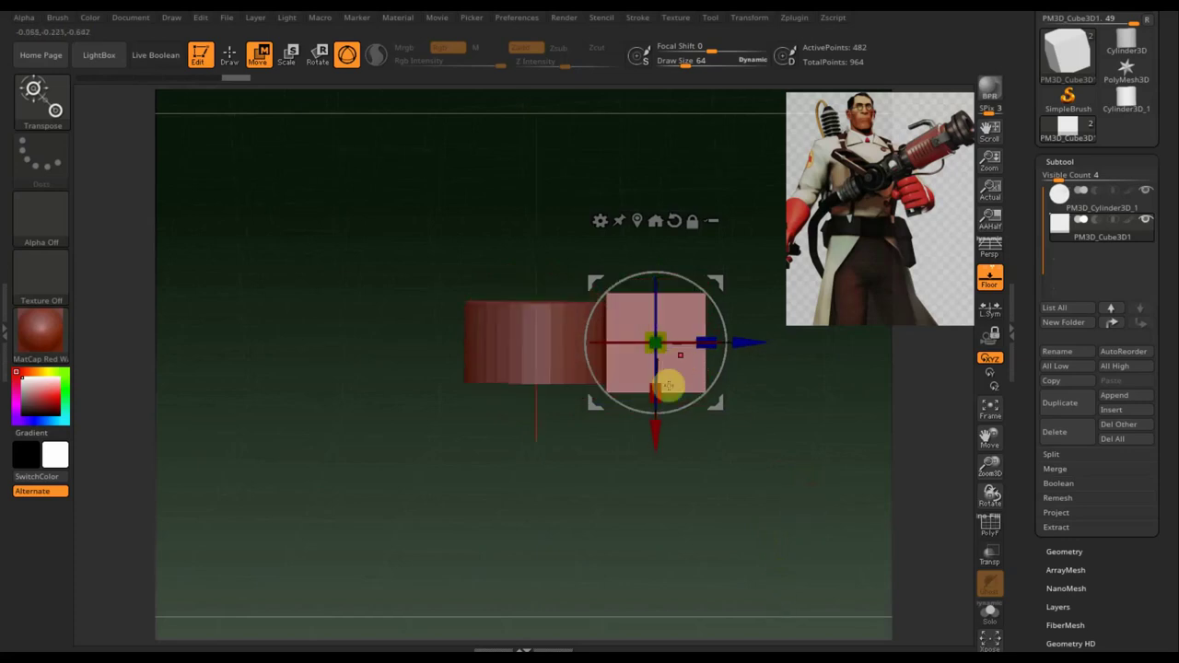
left_click_drag(655, 396, 657, 373)
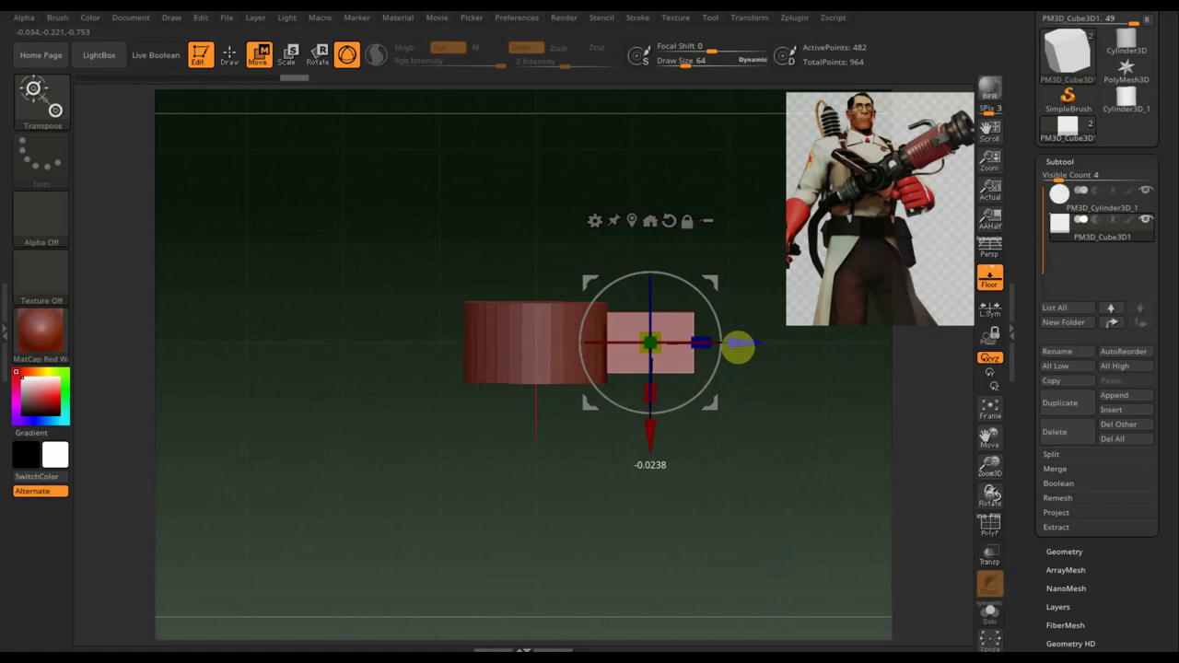
mouse_move(782, 474)
left_mouse_down()
mouse_move(767, 292)
mouse_move(795, 422)
left_mouse_up()
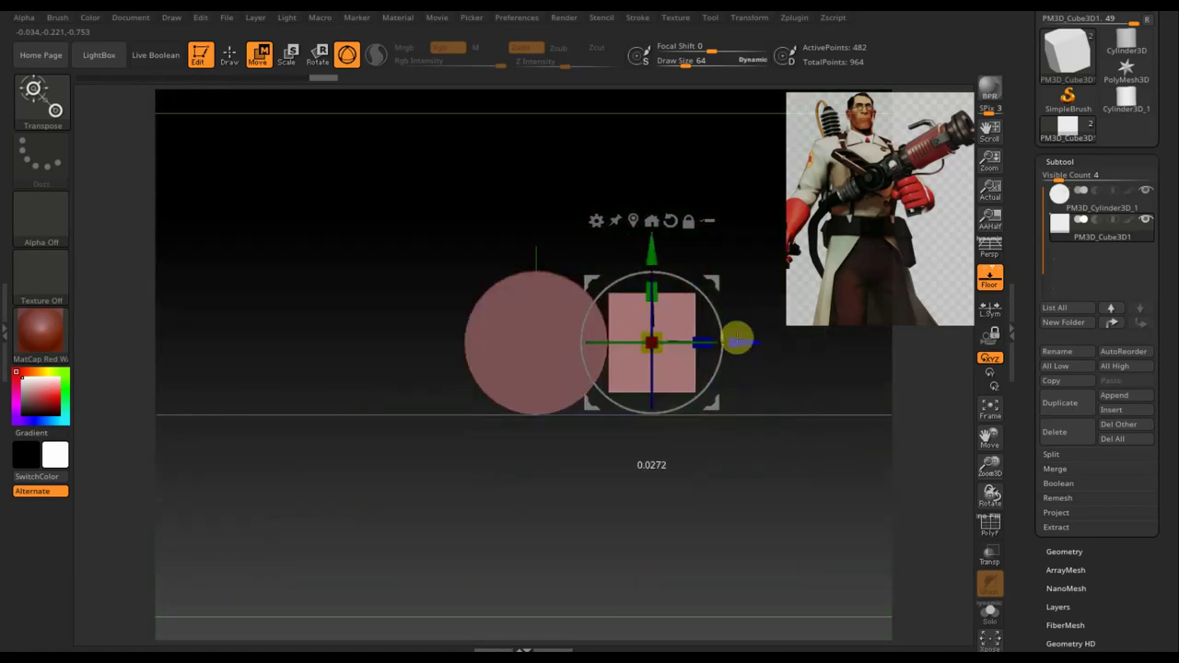
left_click_drag(737, 338, 739, 339)
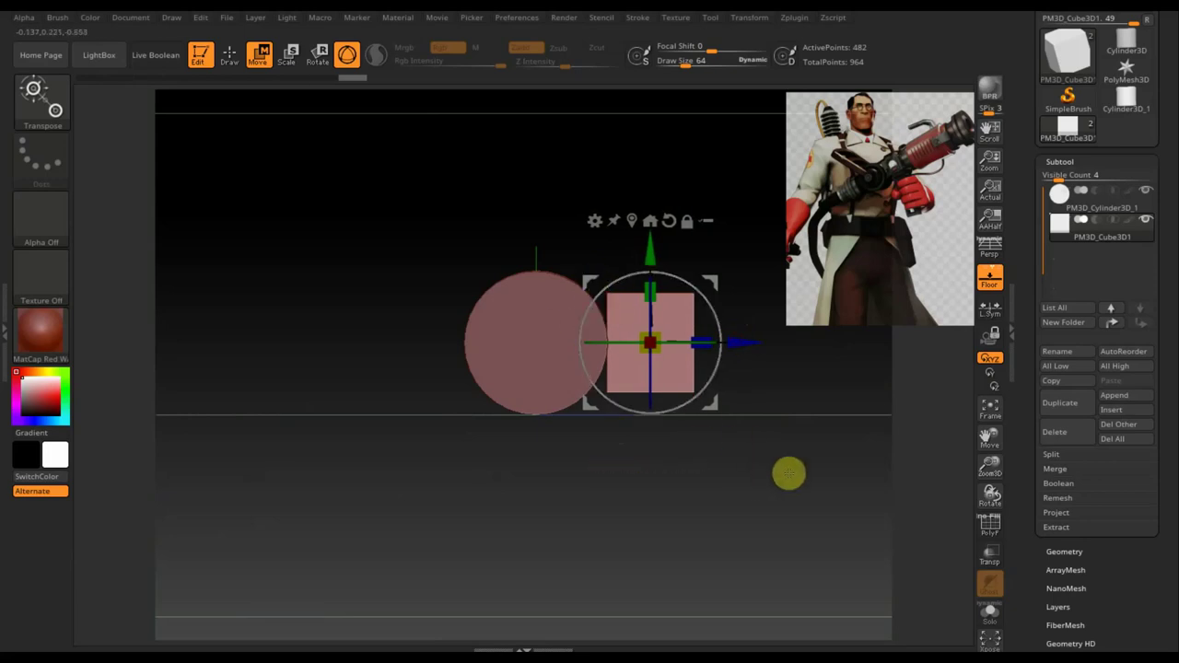
left_click_drag(791, 474, 664, 484, "alt")
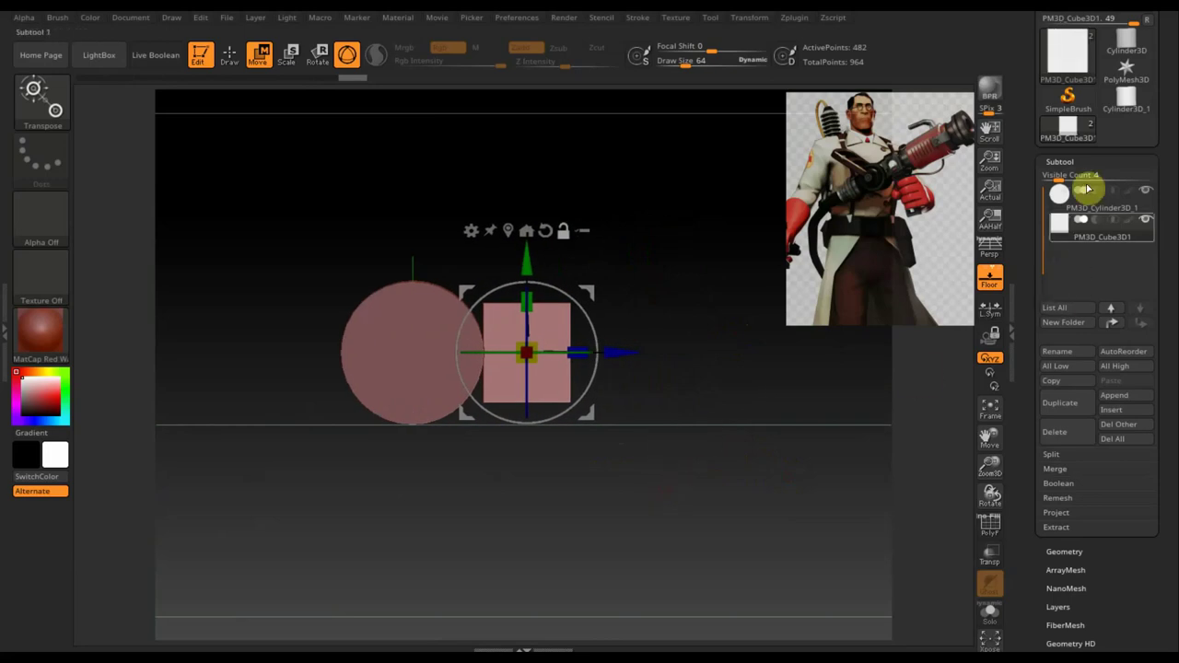
left_click(1065, 204)
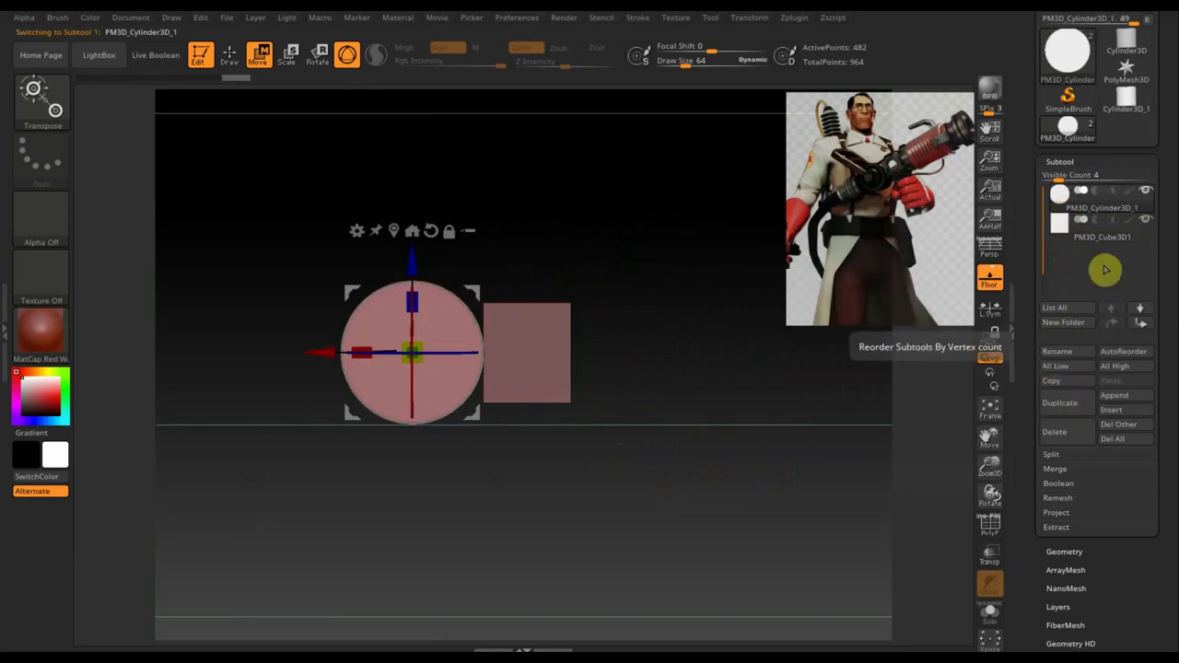
DynaMesh the disc at resolution 256, raising it from 482 to 21,170 points
left_click_drag(1152, 562, 1152, 459)
left_click(1062, 449)
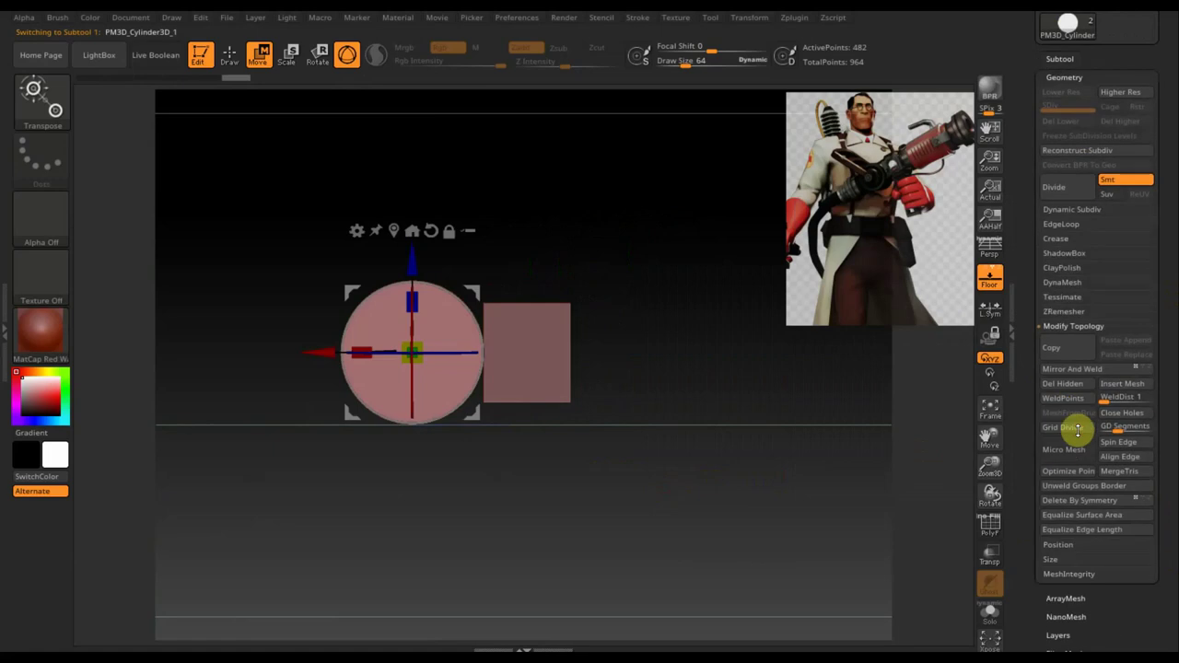
left_click(1068, 282)
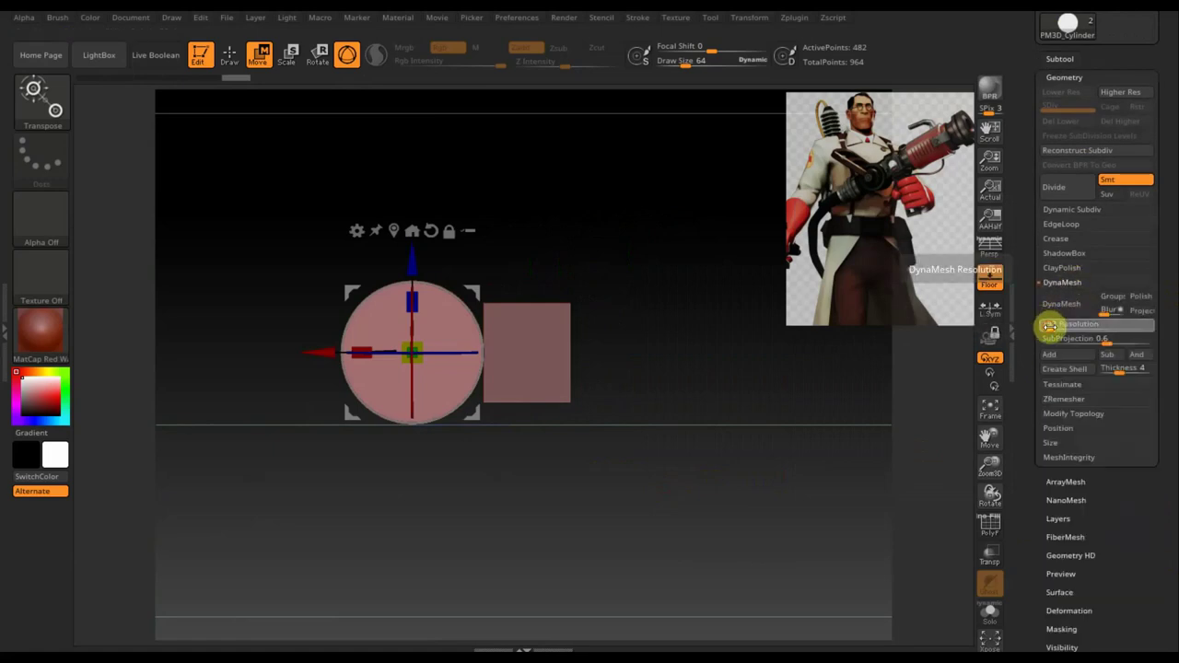
left_click(1060, 310)
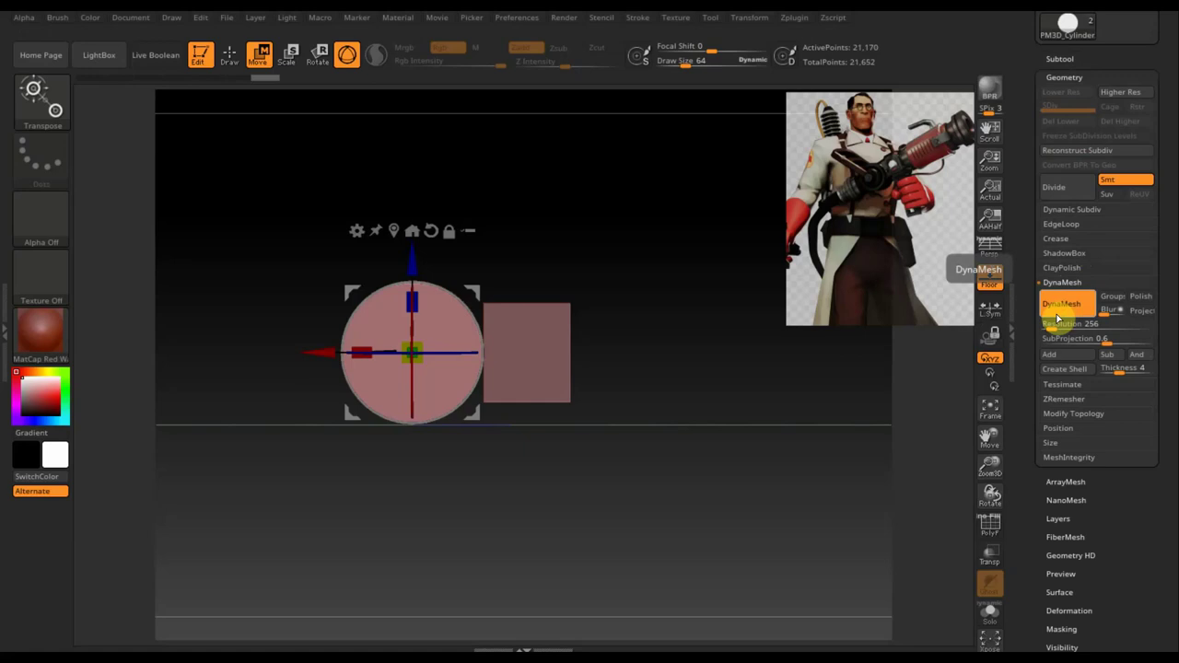
left_click(1059, 58)
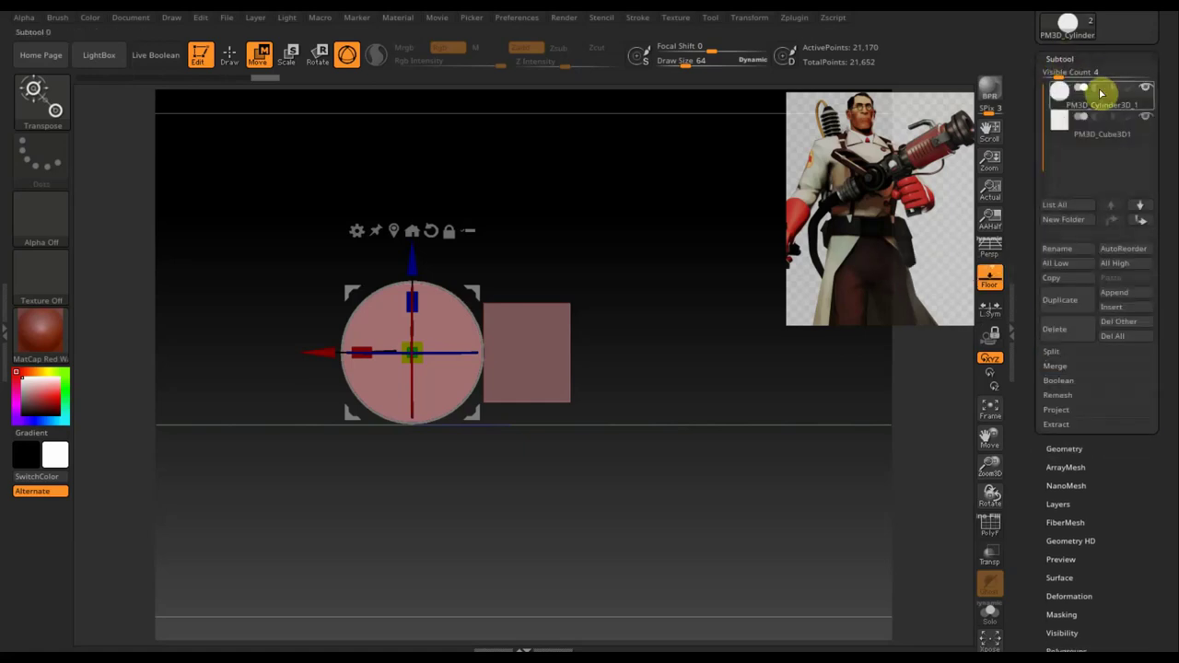
Duplicate the disc, turn it about 99°, and set a smaller copy right of the box
left_click(1066, 309)
left_click_drag(328, 353, 551, 393)
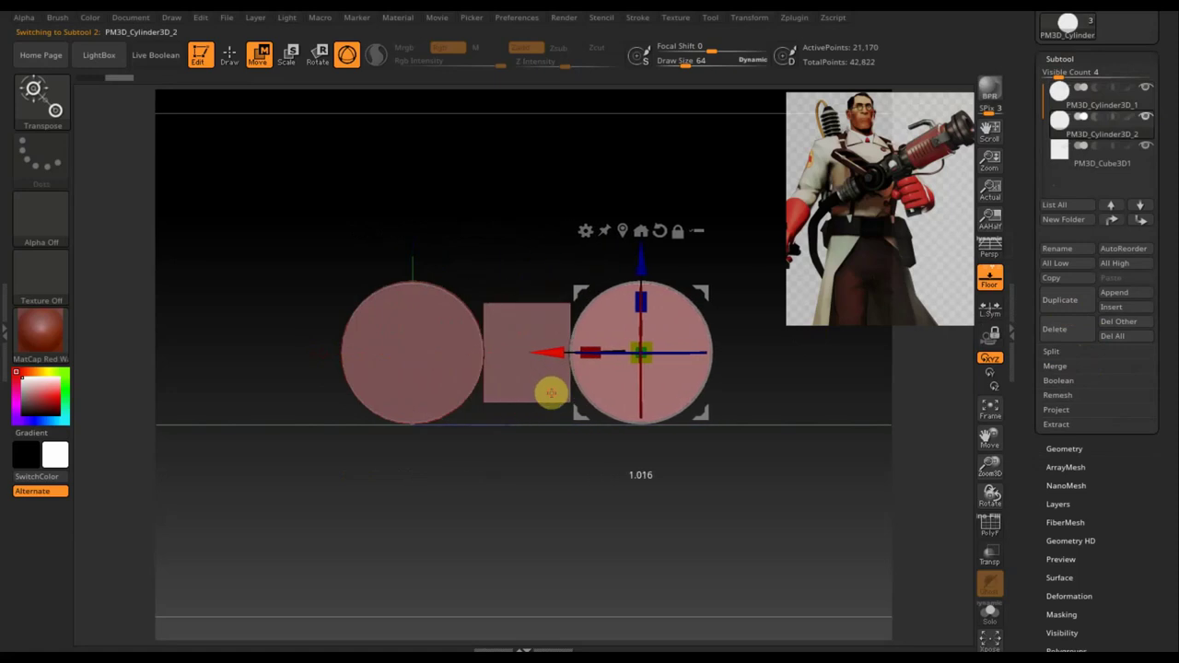
mouse_move(616, 353)
left_mouse_down()
mouse_move(747, 361)
mouse_move(640, 345)
mouse_move(661, 345)
left_mouse_up()
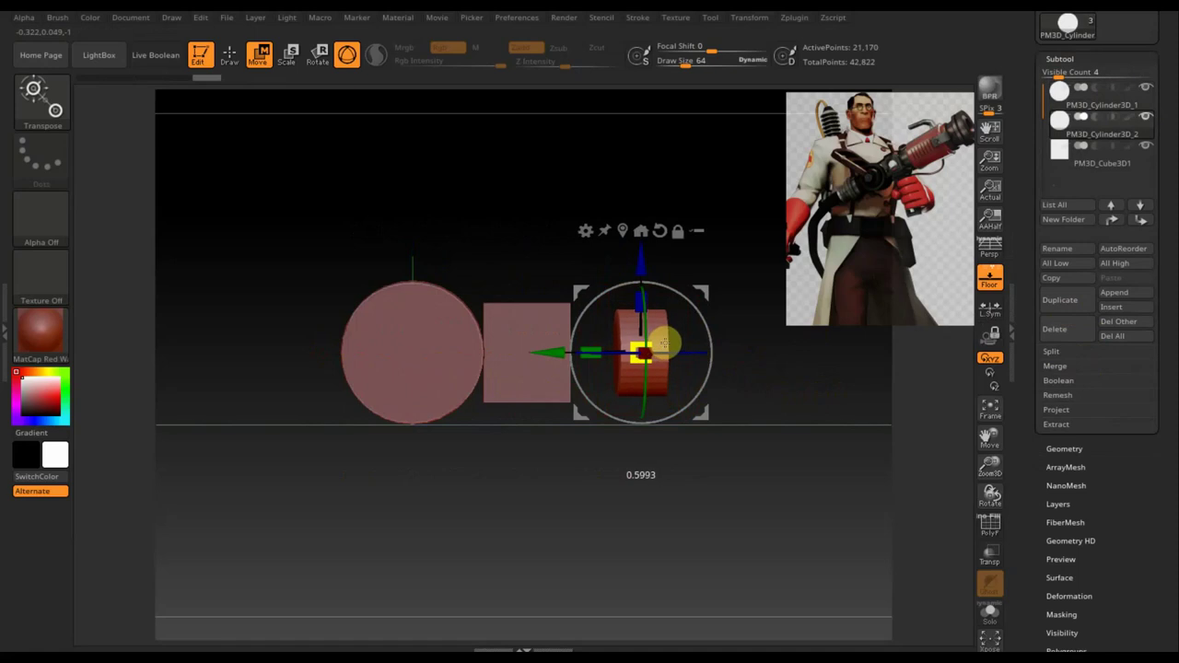
mouse_move(555, 351)
left_mouse_down()
mouse_move(507, 358)
mouse_move(519, 353)
left_mouse_up()
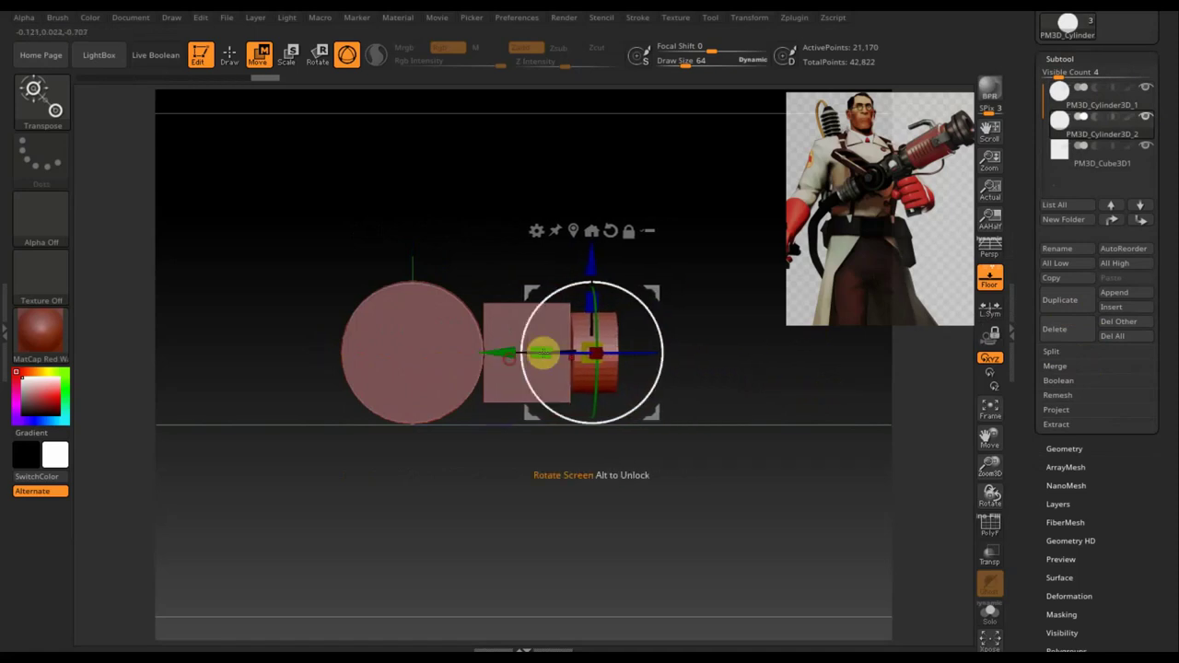
mouse_move(761, 410)
left_mouse_down()
mouse_move(763, 466)
mouse_move(711, 422)
left_mouse_up()
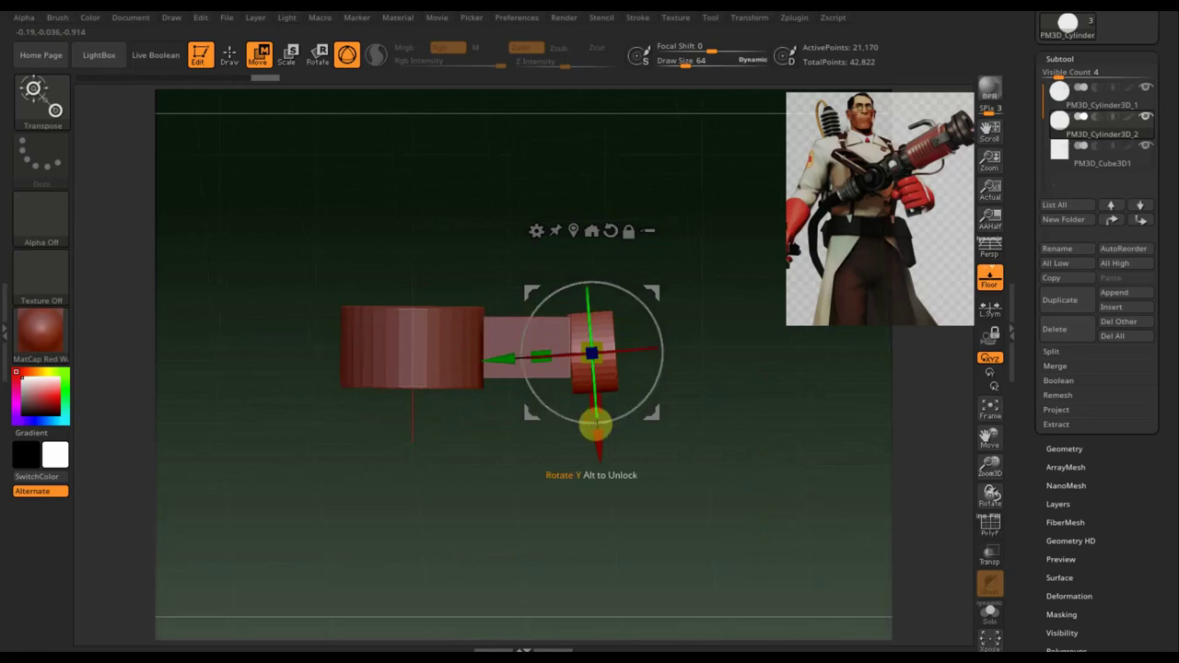
left_click_drag(662, 338, 660, 348)
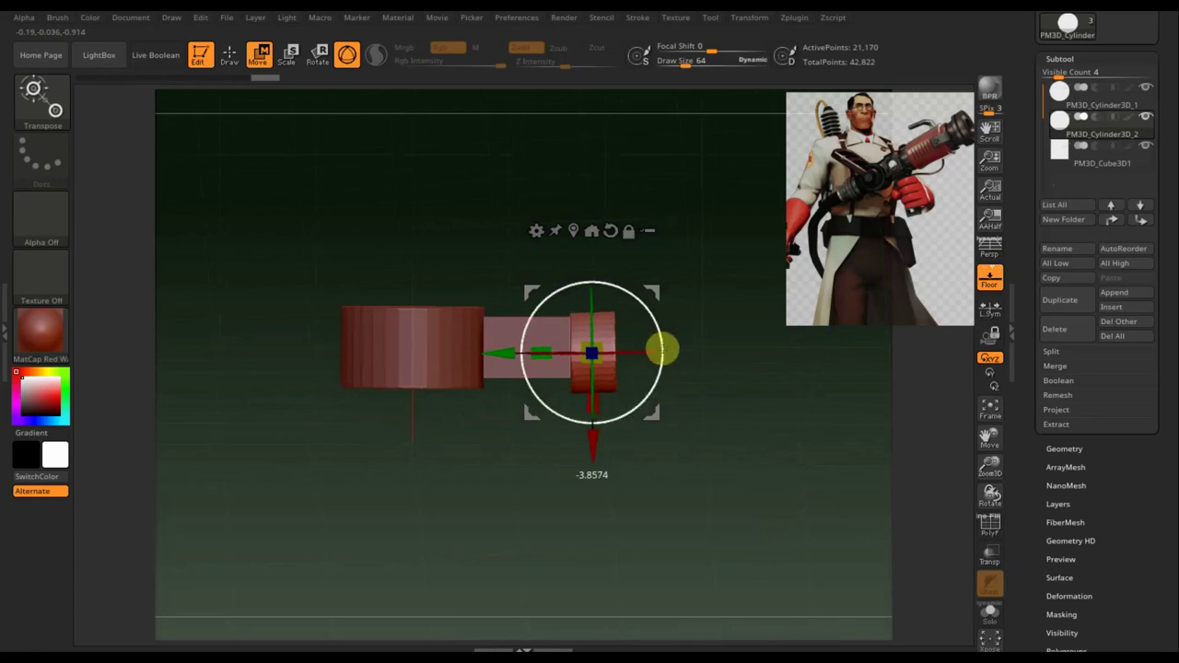
left_click_drag(593, 440, 598, 451)
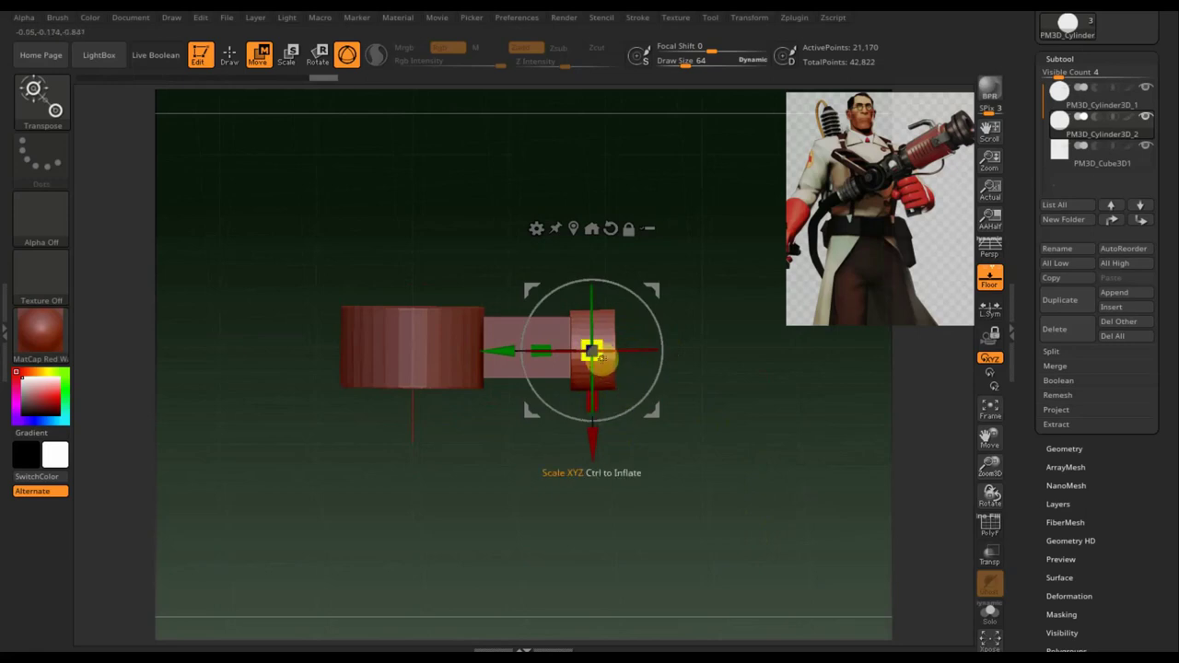
left_click_drag(602, 361, 600, 356)
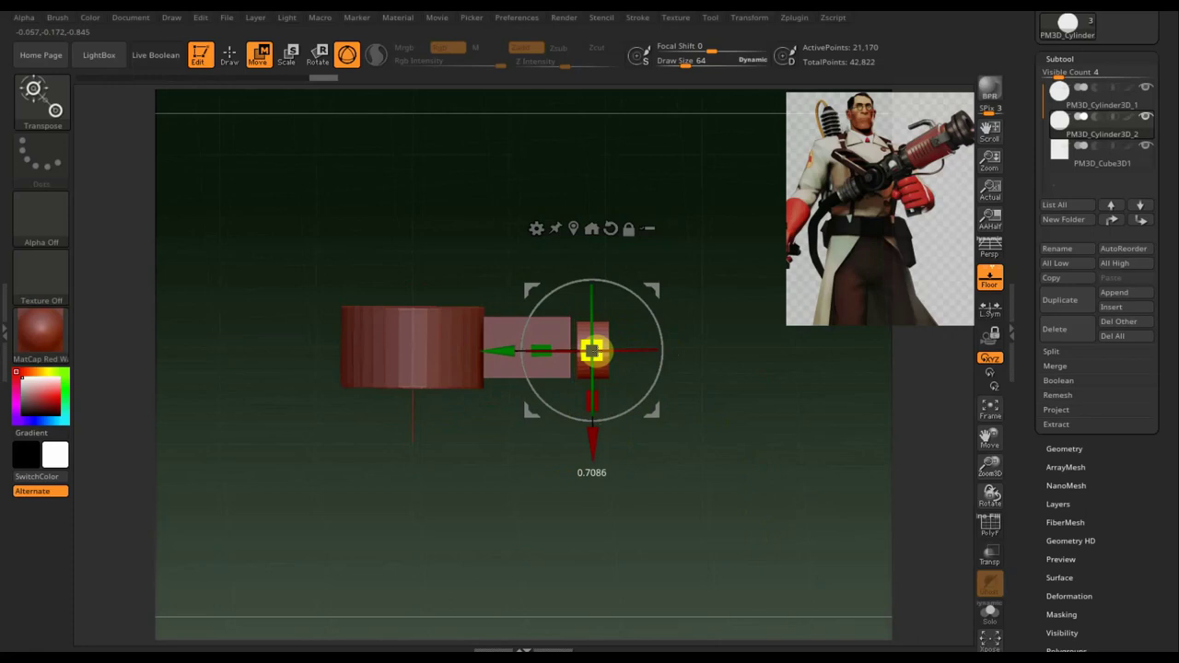
Centre the short cylinder on the hub's axis from an end-on view, then return to side view
left_click_drag(505, 350, 498, 350)
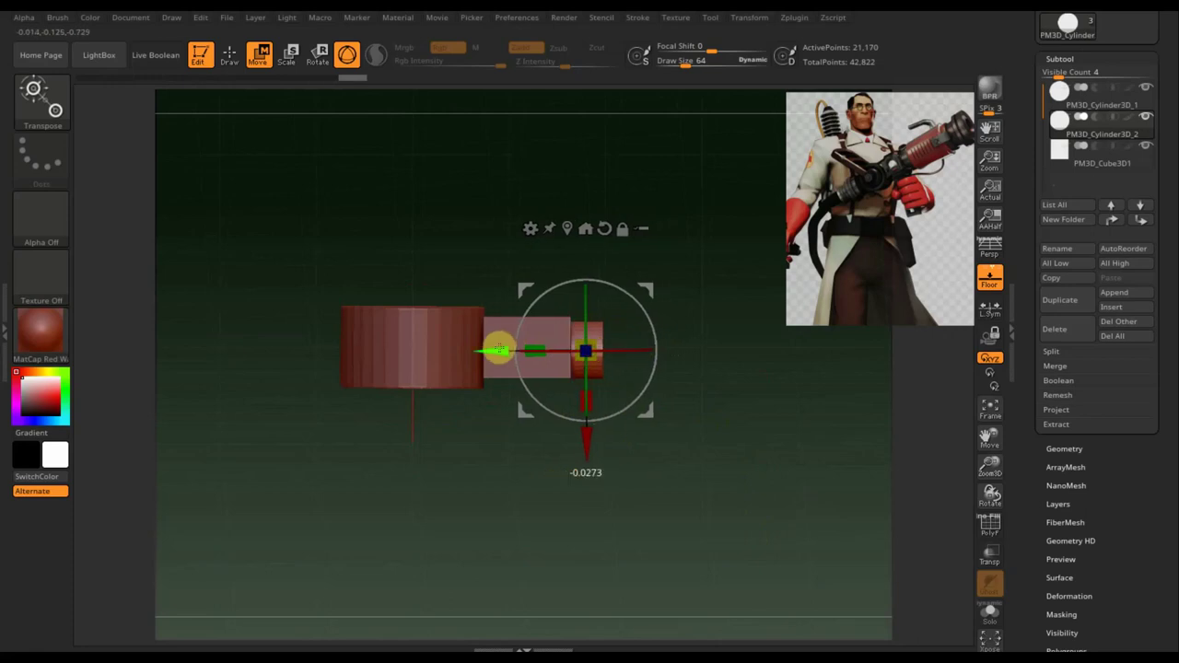
mouse_move(749, 461)
left_mouse_down()
mouse_move(741, 293)
mouse_move(753, 355)
left_mouse_up()
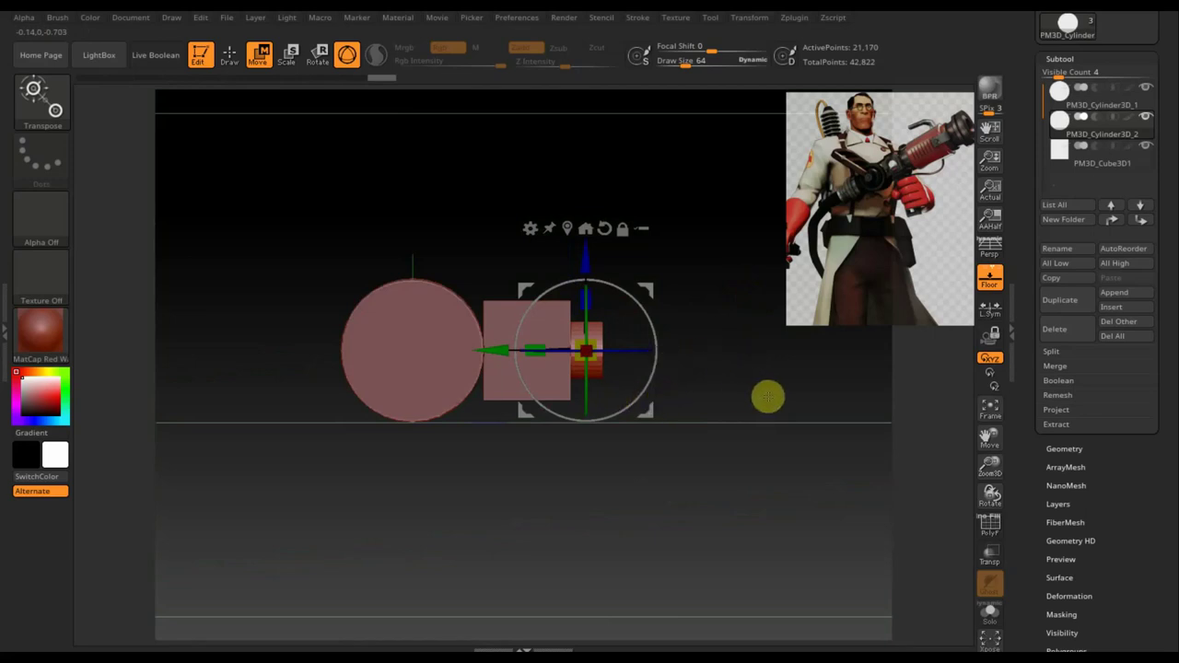
left_click_drag(766, 395, 664, 409)
left_click_drag(753, 400, 648, 381, "shift")
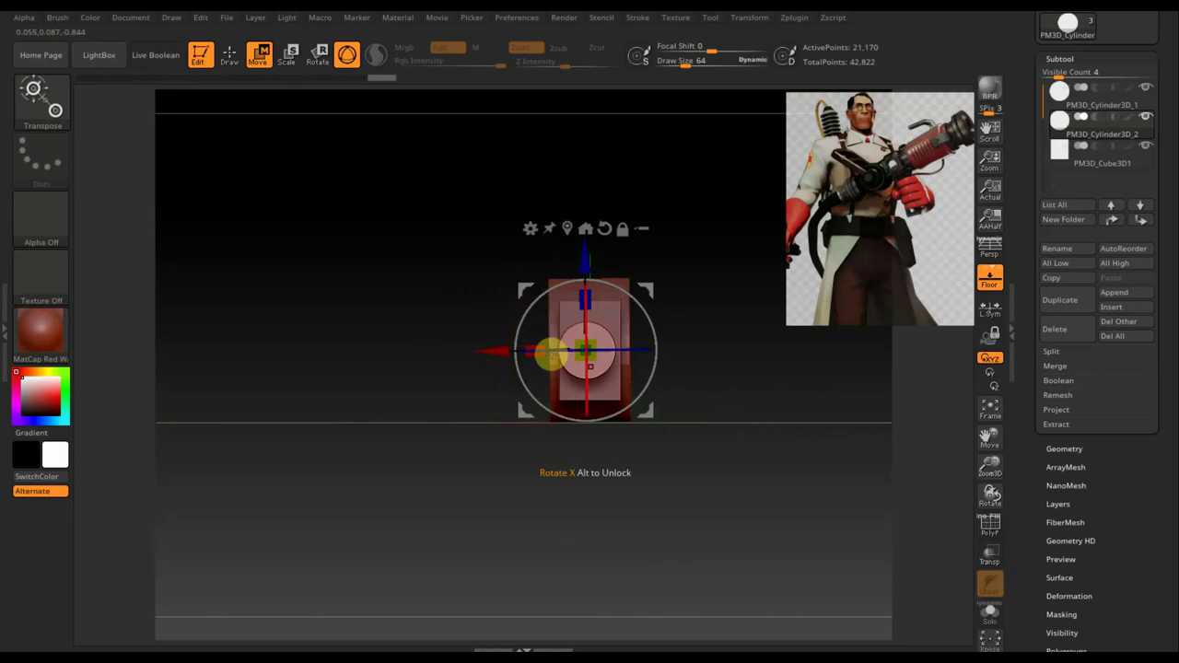
left_click_drag(498, 346, 499, 350)
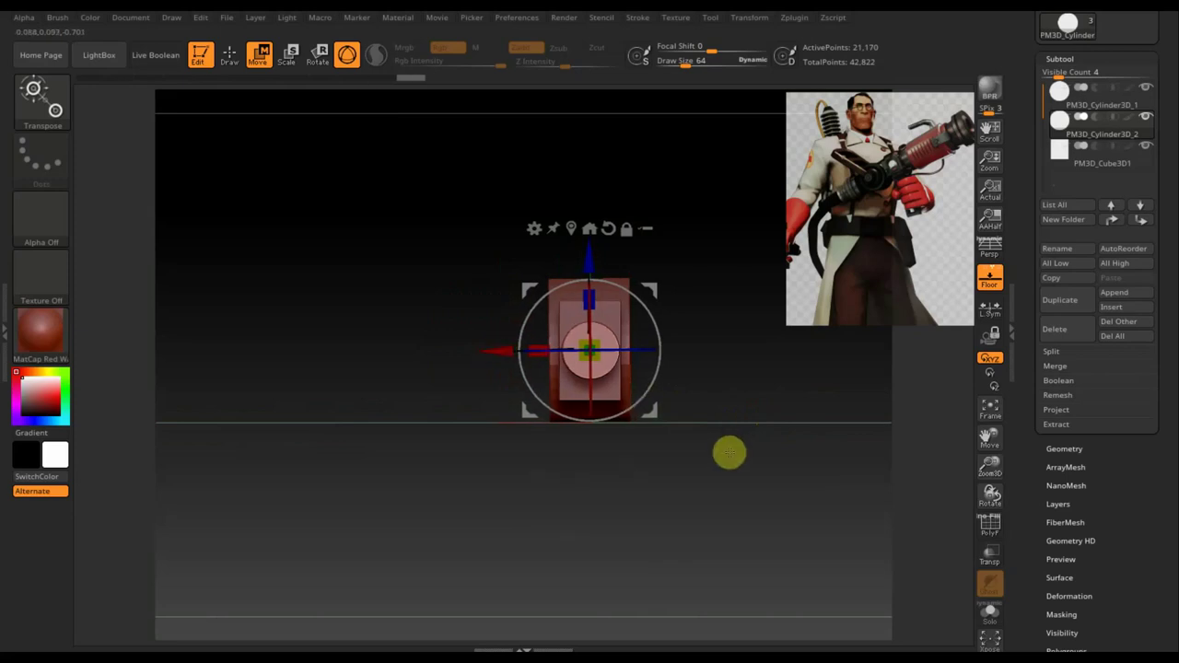
left_click_drag(727, 453, 800, 452, "shift")
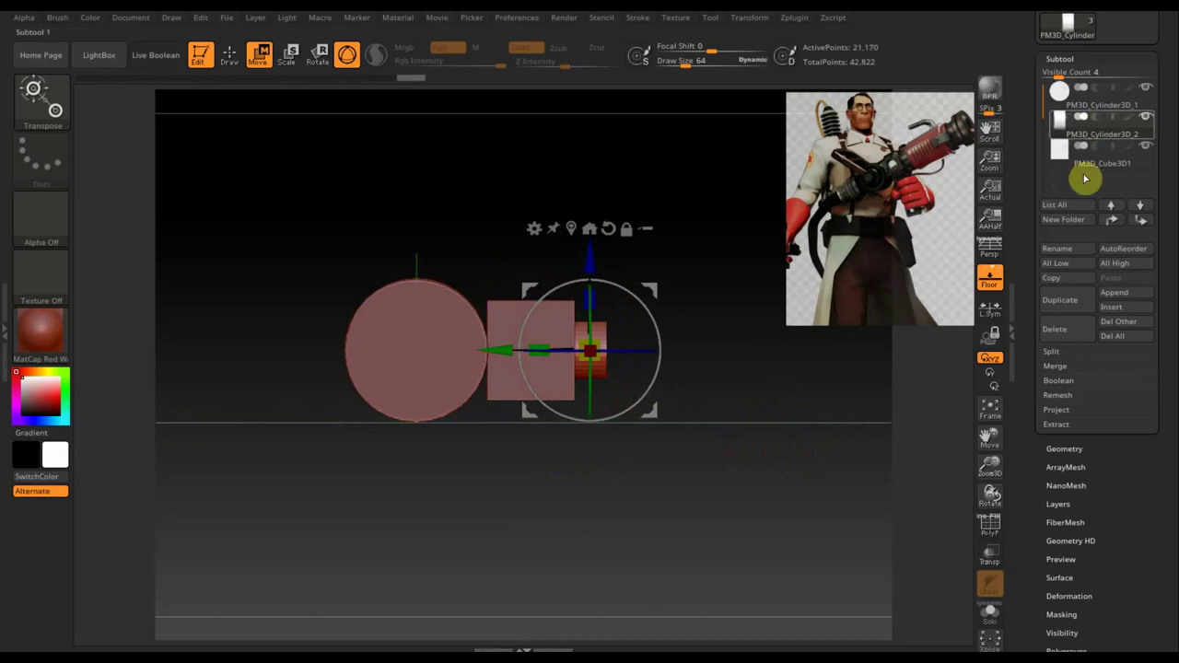
Duplicate the short cylinder, then stretch, thicken and move the copy into a long shaft right of the box
left_click(1064, 303)
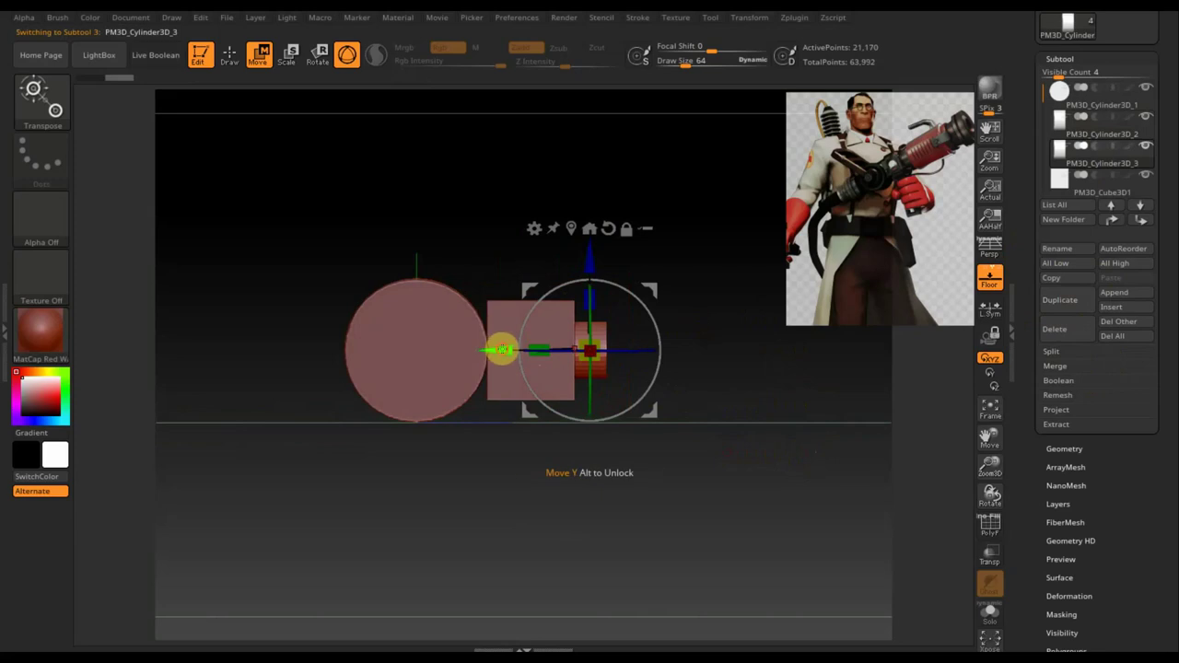
left_click_drag(501, 350, 555, 353)
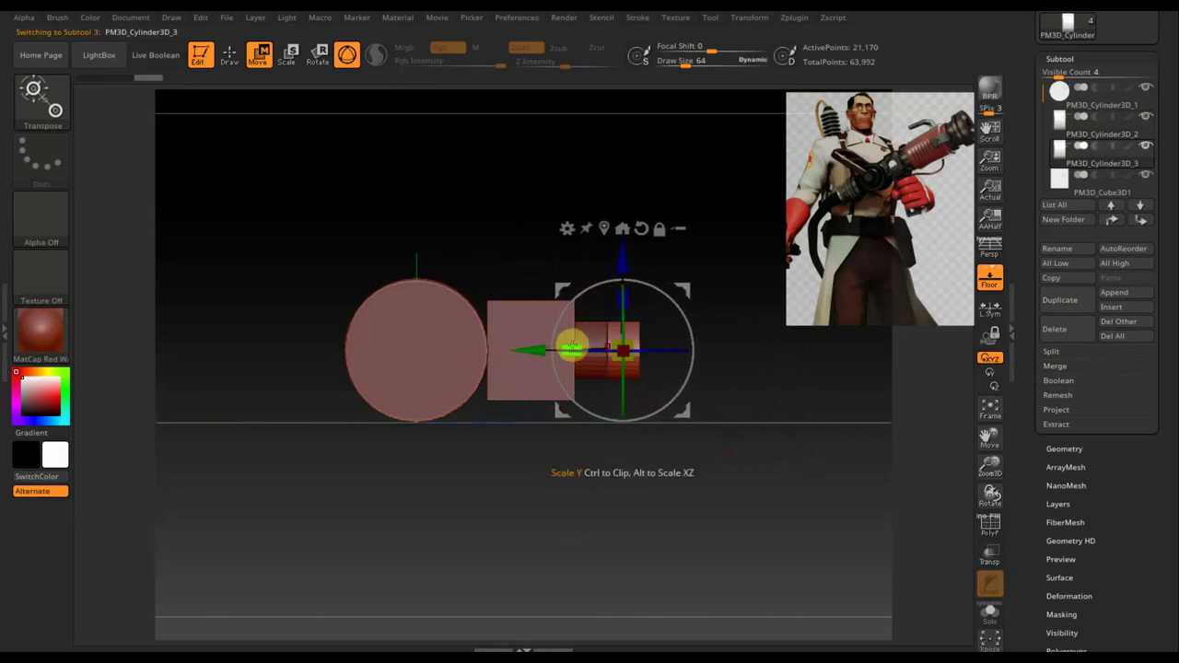
left_click_drag(571, 346, 422, 350)
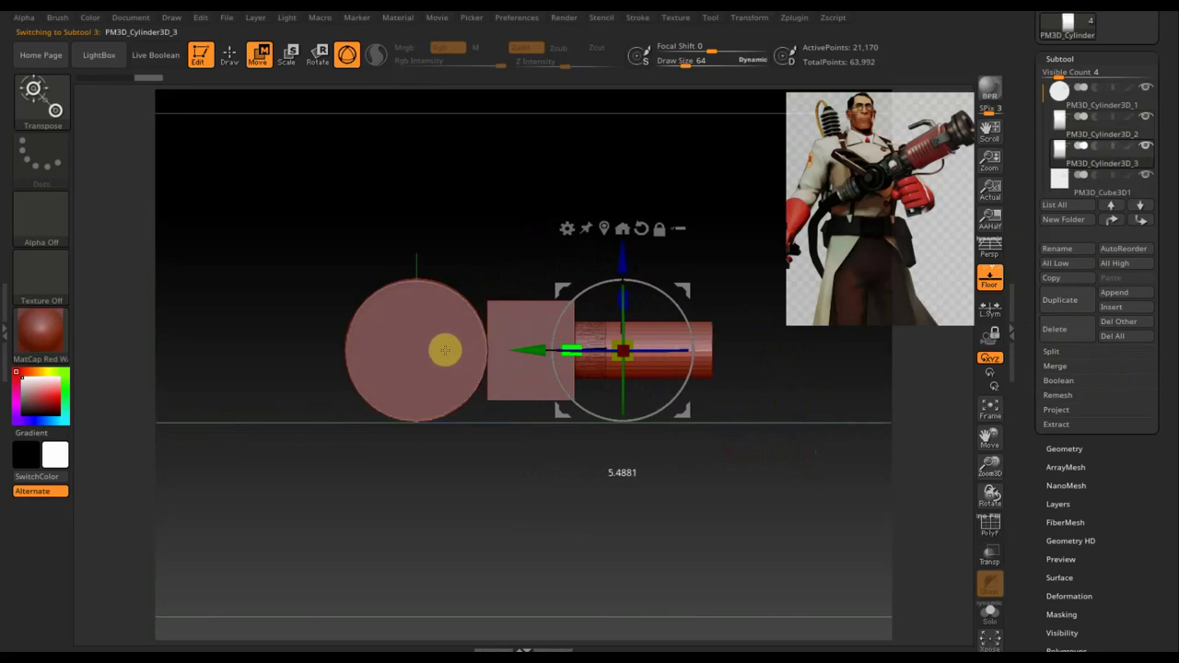
left_click_drag(518, 348, 609, 355)
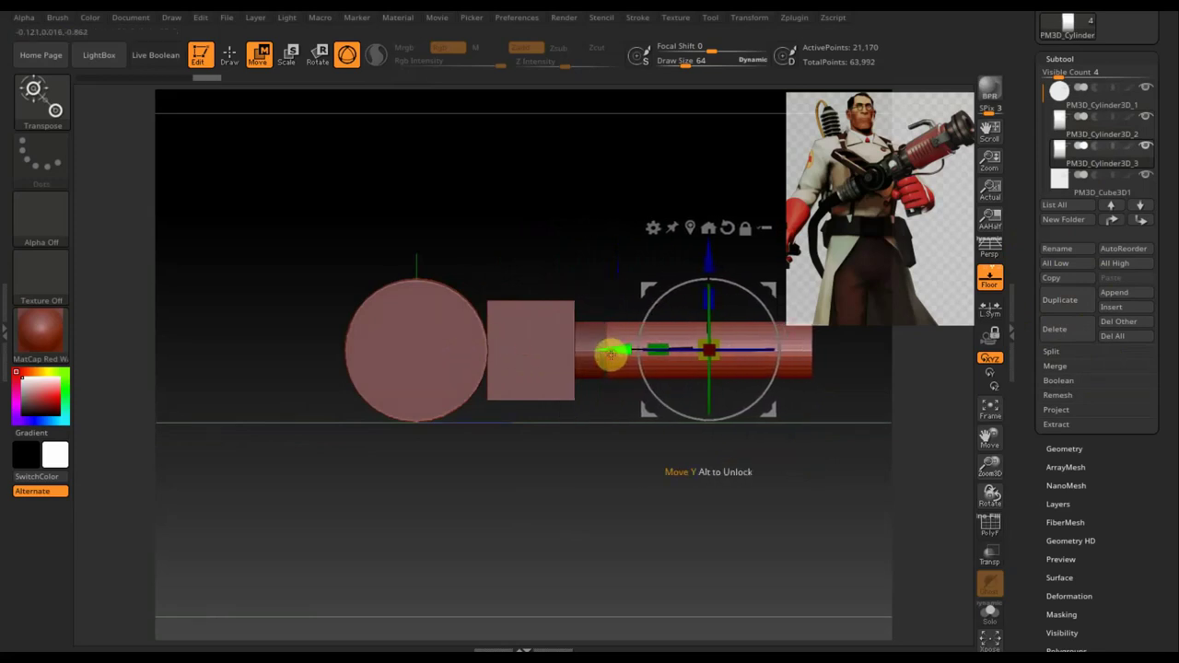
left_click_drag(717, 357, 731, 370)
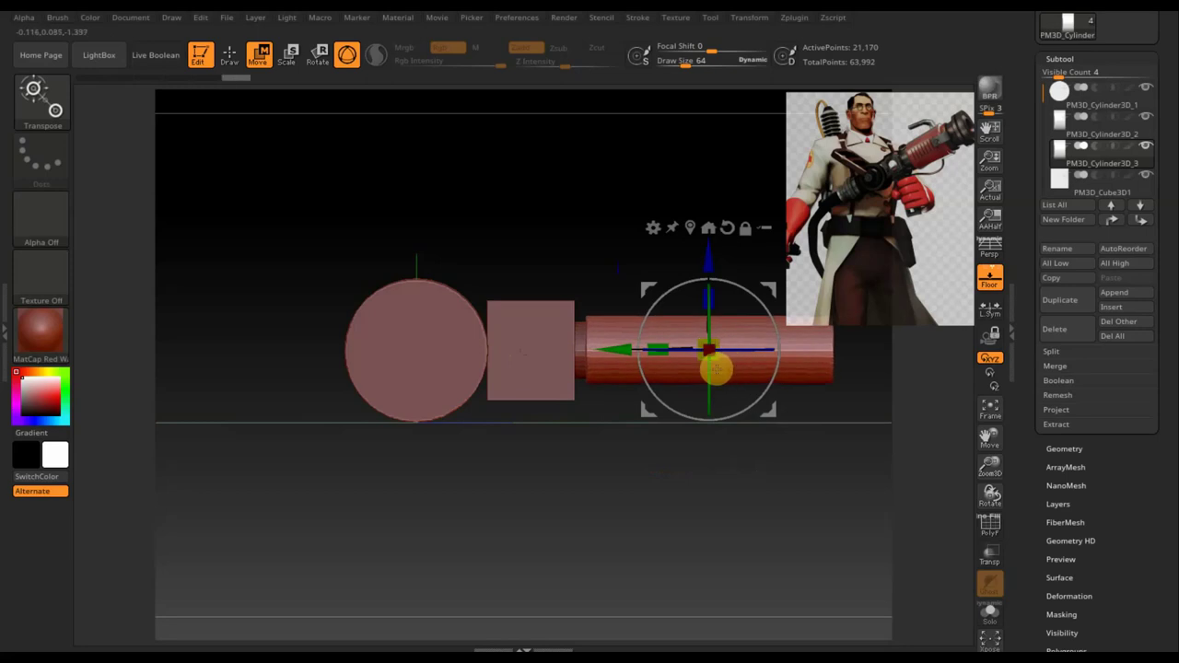
left_click_drag(620, 352, 624, 354)
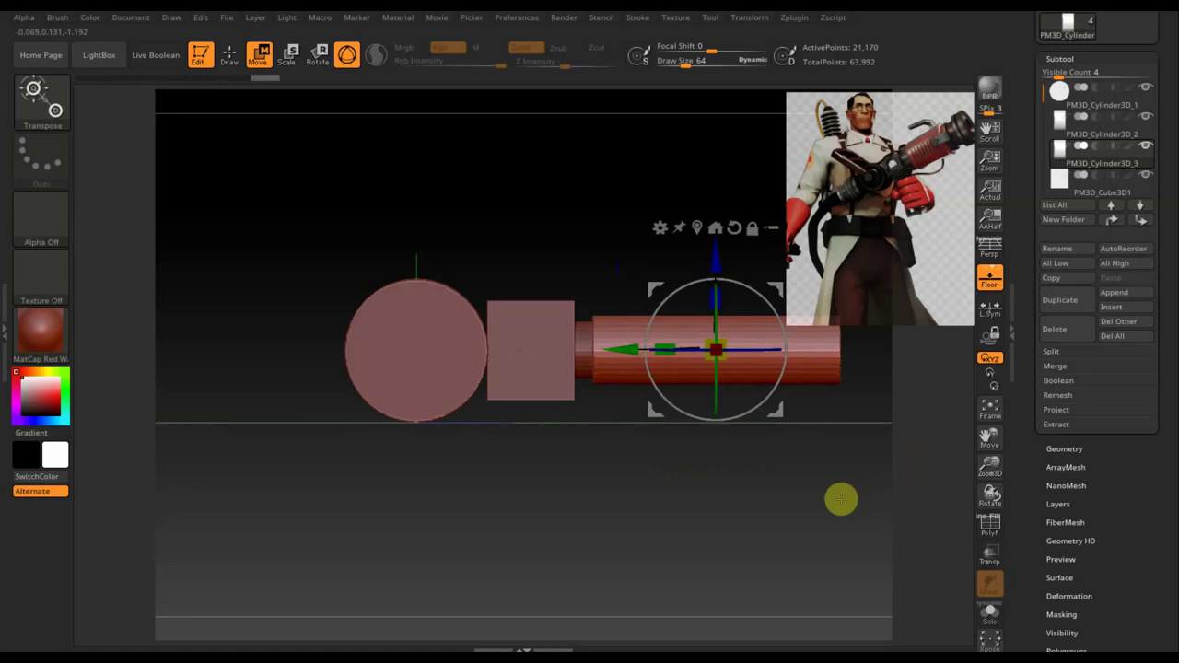
left_click_drag(845, 494, 704, 507, "alt")
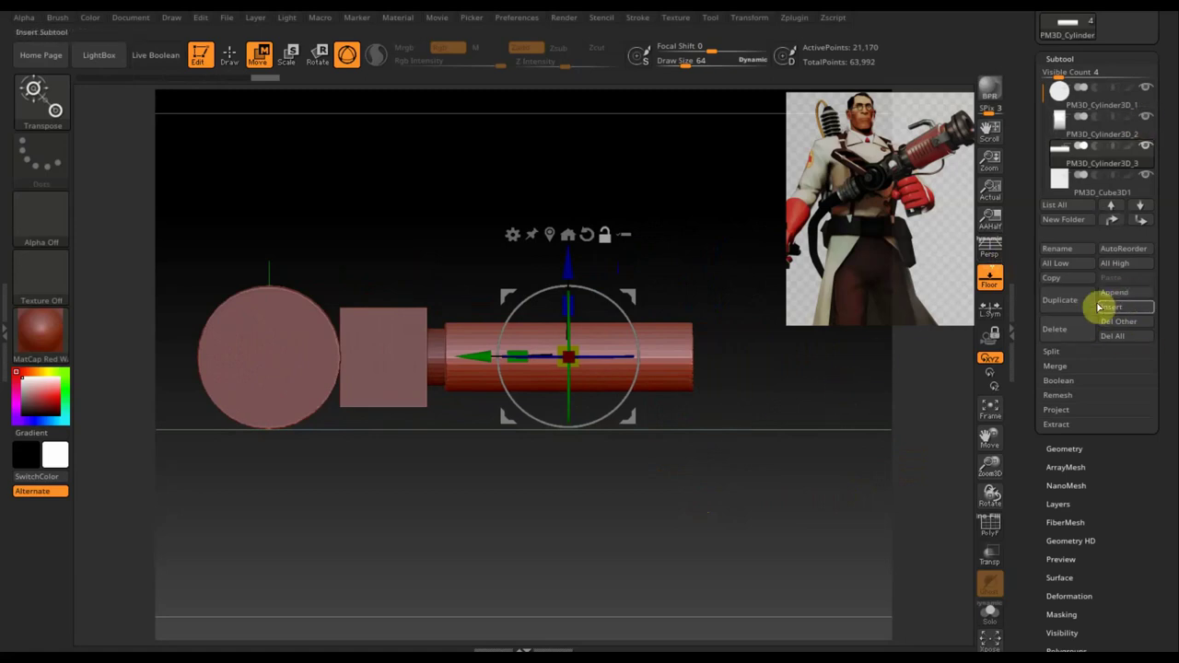
Duplicate the shaft and slim the copy into a narrower section at the shaft's right end
left_click(1044, 307)
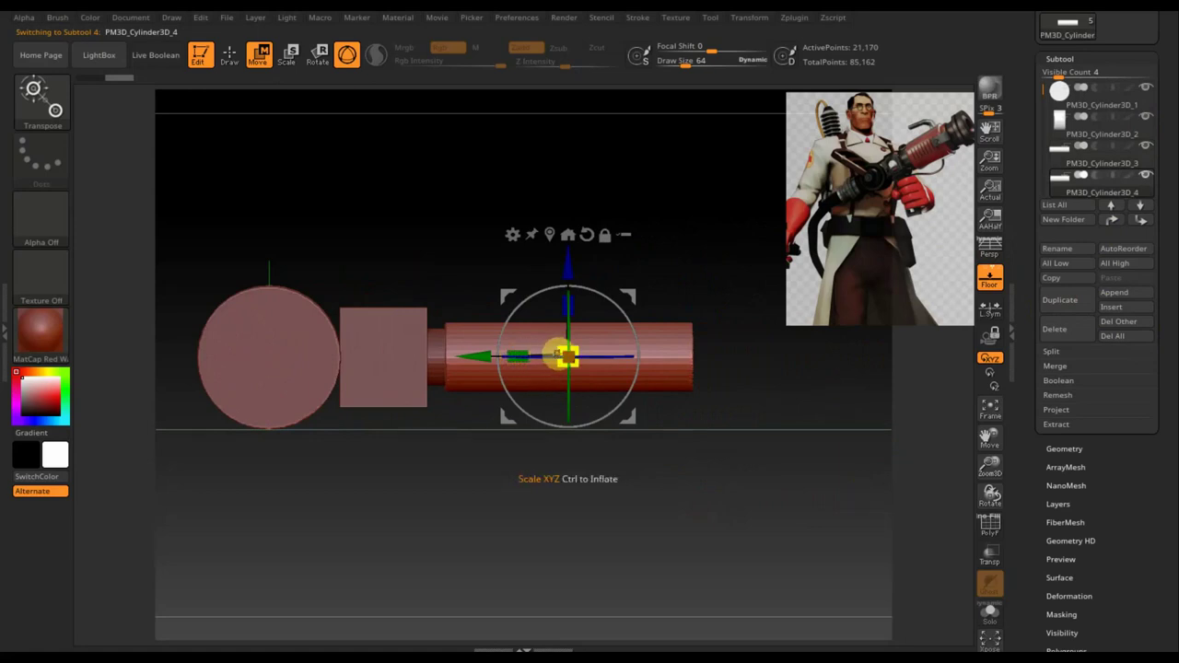
mouse_move(485, 353)
left_mouse_down()
mouse_move(708, 371)
mouse_move(600, 376)
mouse_move(720, 370)
left_mouse_up()
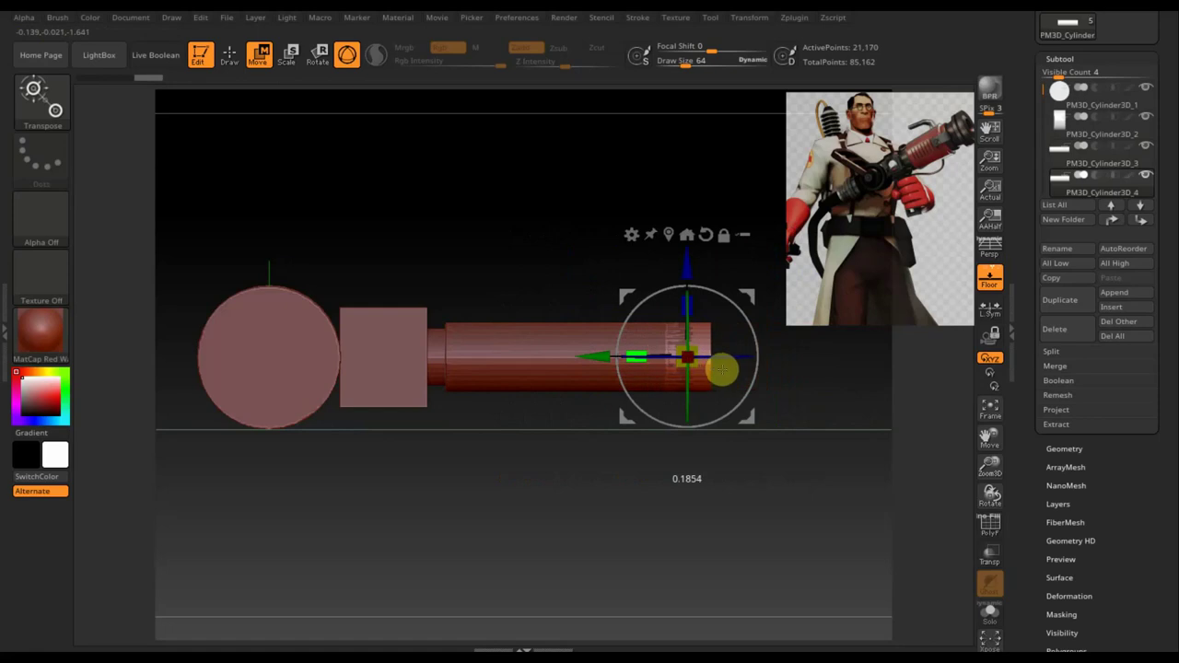
left_click_drag(602, 355, 619, 362)
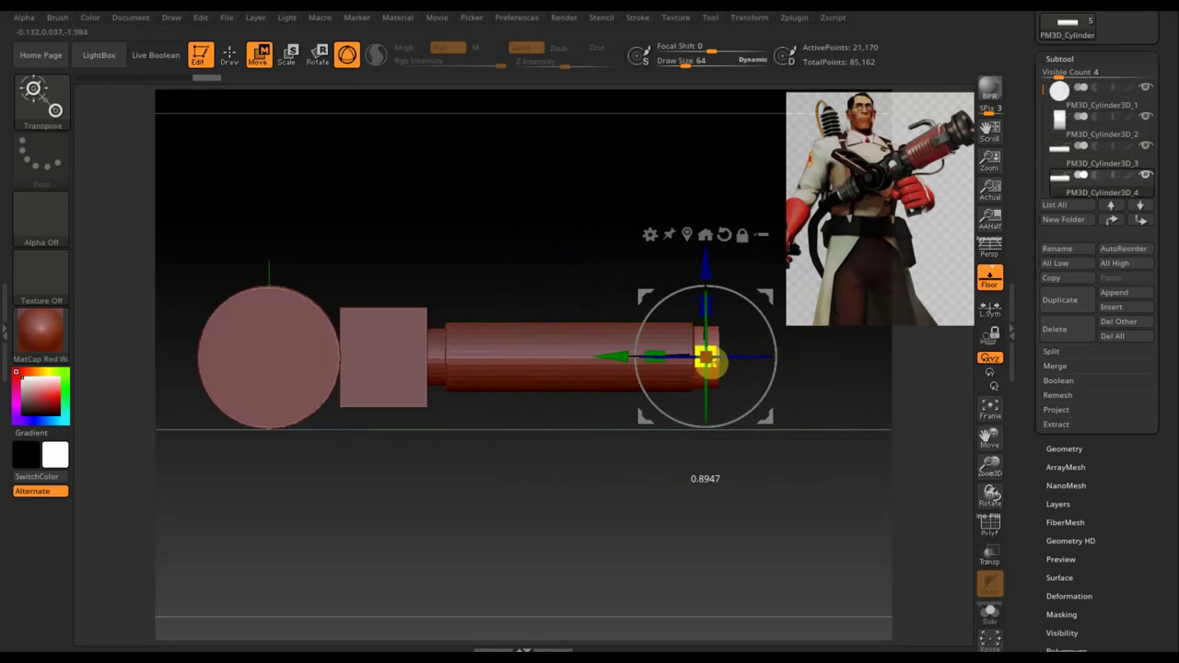
left_click_drag(614, 355, 610, 355)
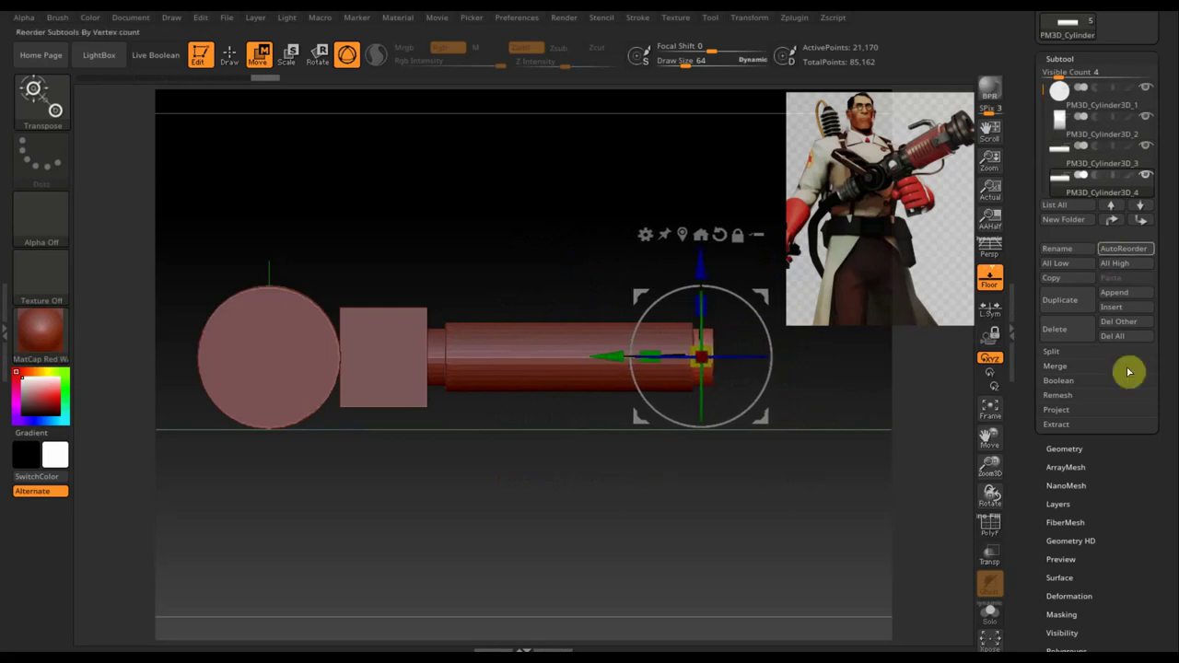
Duplicate that end section and slide the copy right to form a small ring cap
left_click(1069, 301)
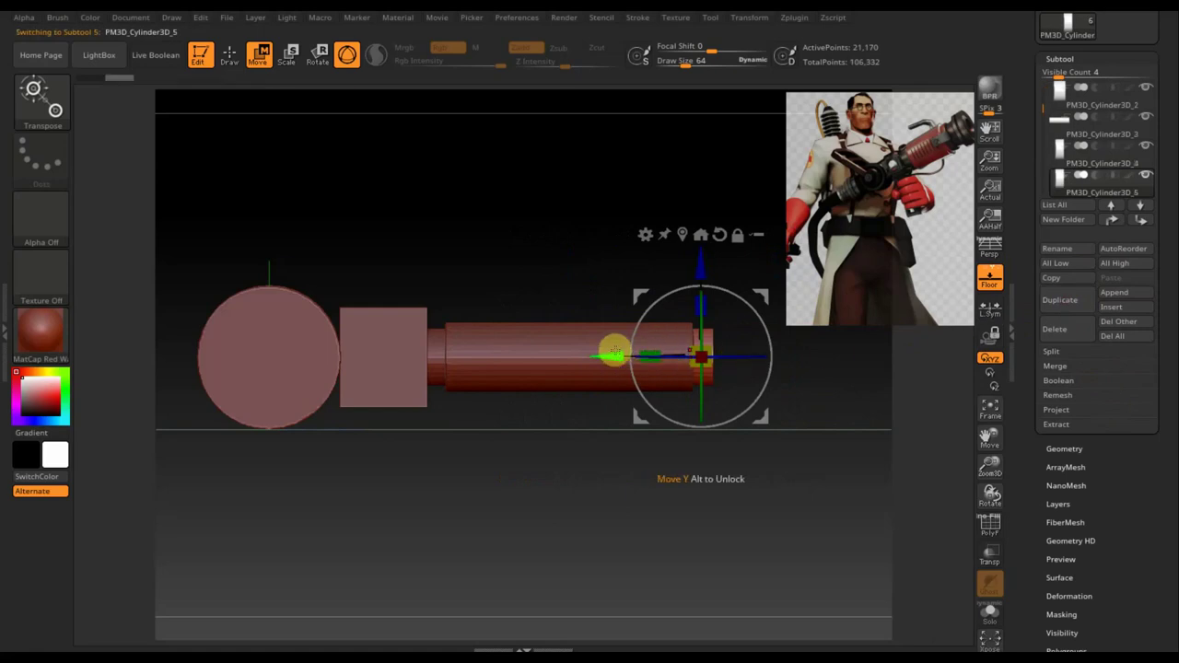
left_click_drag(615, 357, 638, 359)
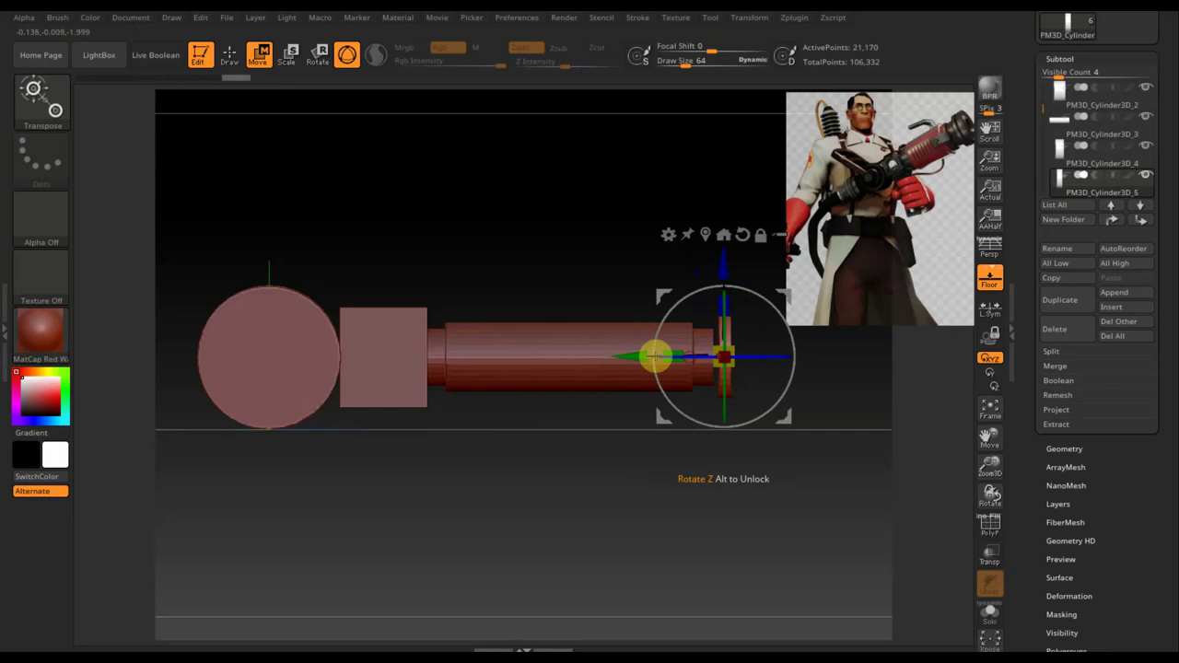
left_click_drag(636, 355, 629, 356)
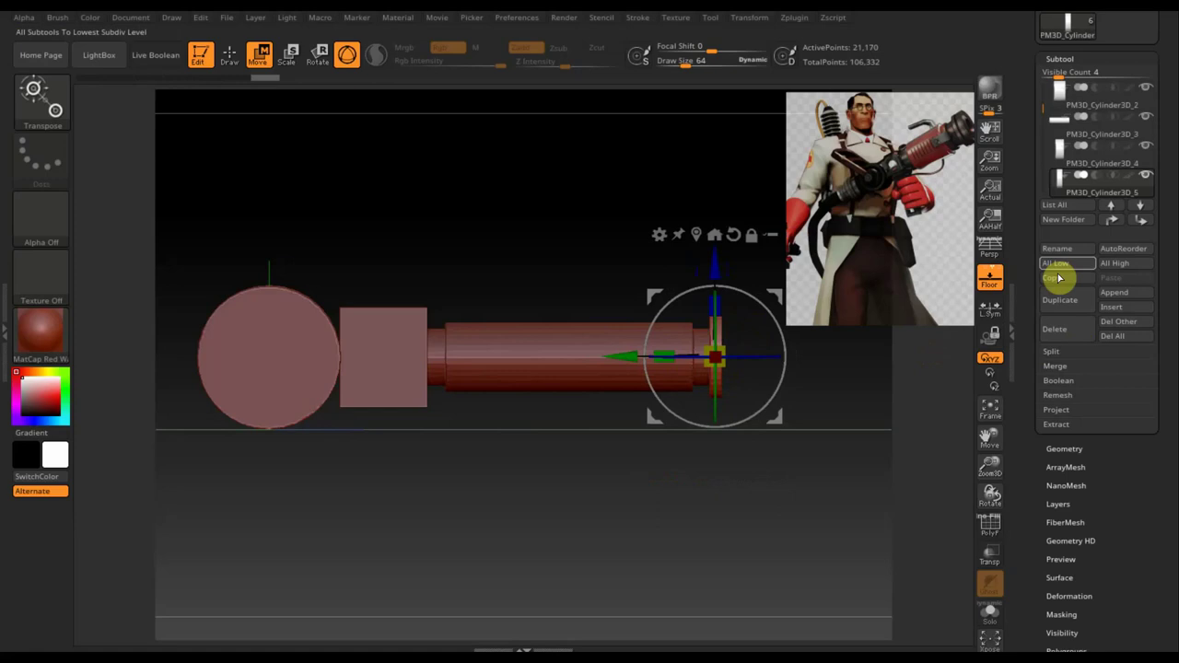
Duplicate the ring cap and slide the new ring right along the shaft
left_click(1064, 302)
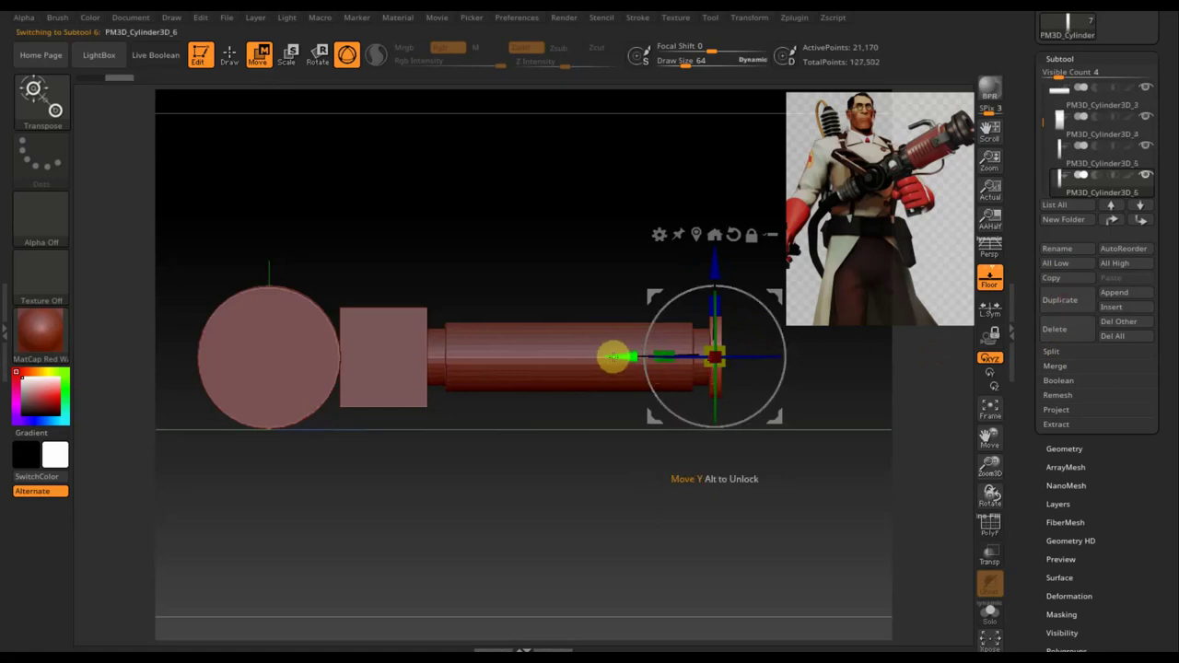
left_click_drag(626, 354, 643, 354)
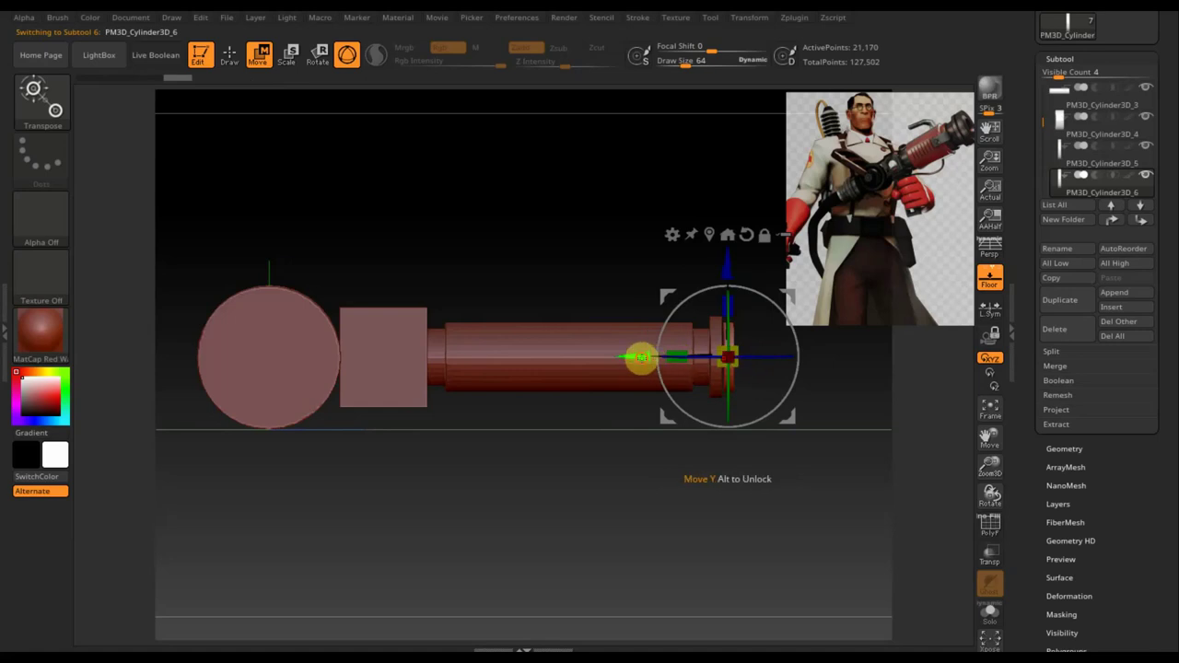
left_click(637, 358)
left_click_drag(637, 359, 638, 358)
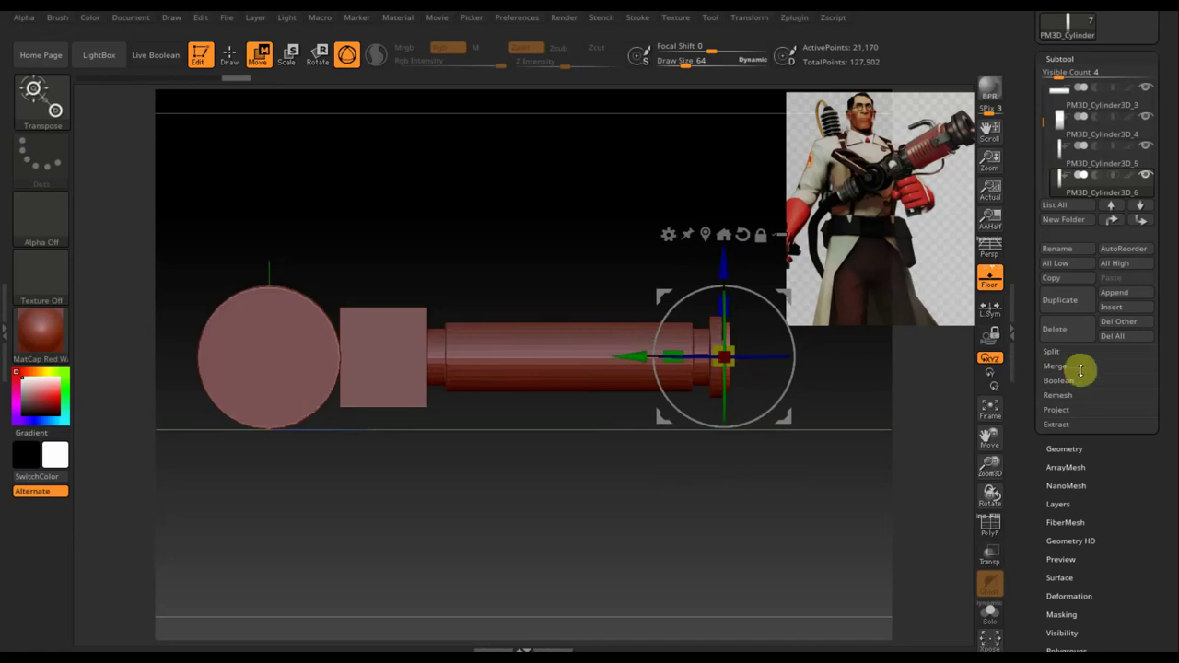
Add one more ring further right, enlarge it uniformly, then review the rings from an angle
left_click(1074, 308)
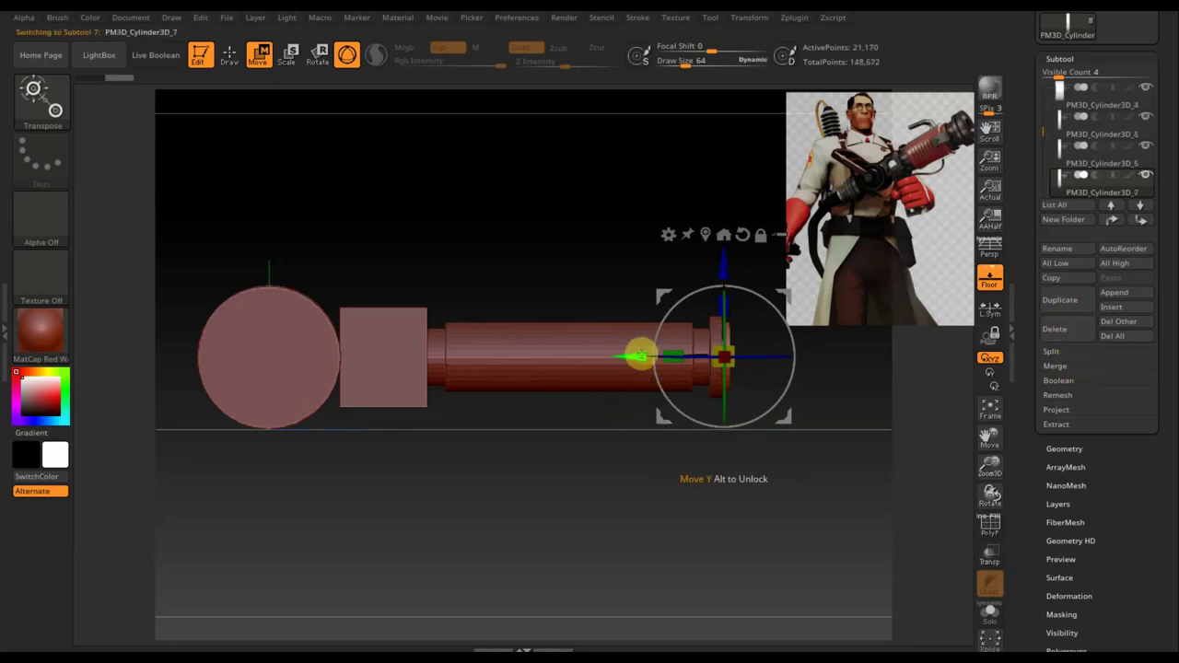
left_click_drag(634, 357, 645, 357)
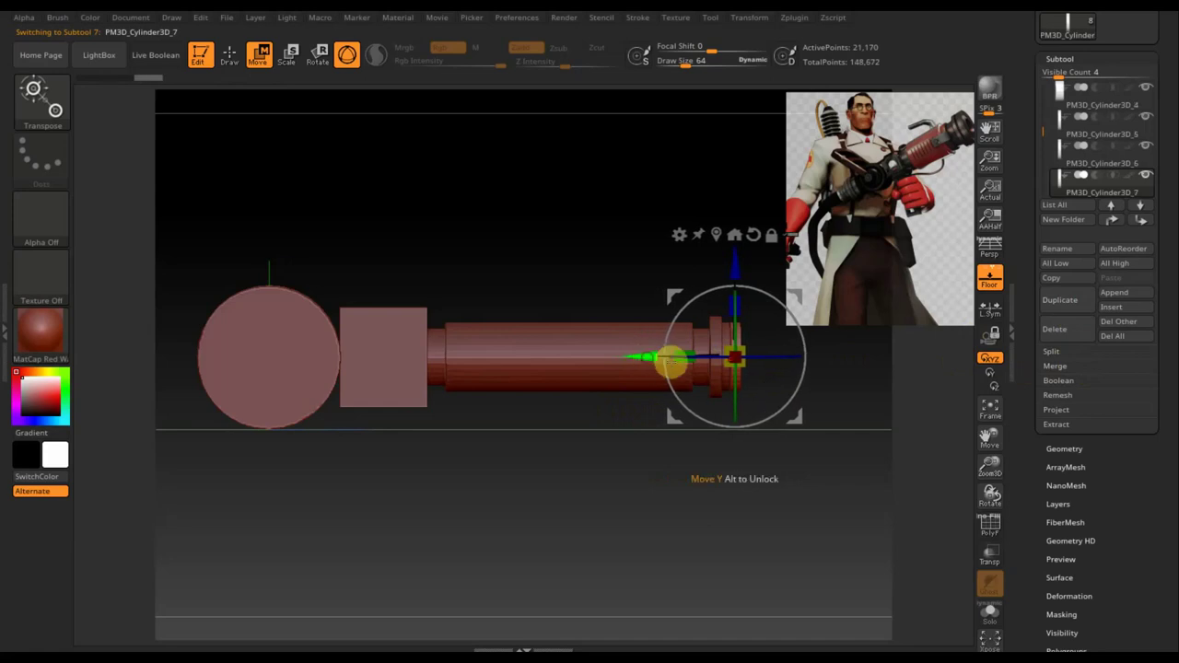
left_click_drag(744, 366, 749, 375)
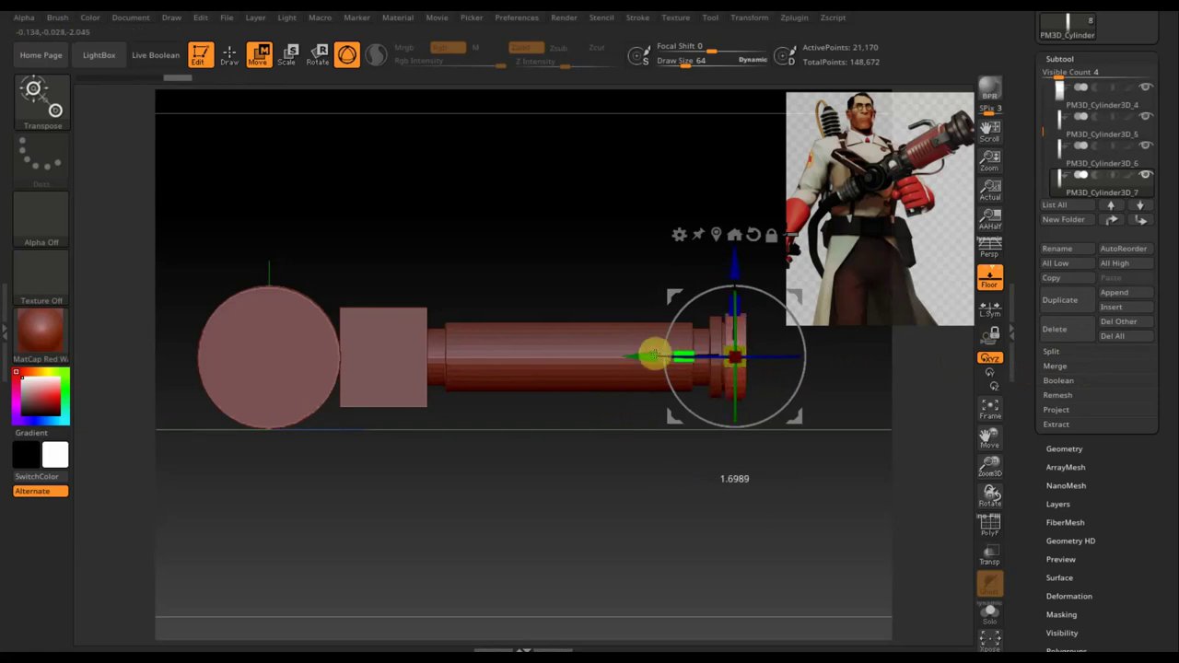
left_click_drag(649, 356, 645, 357)
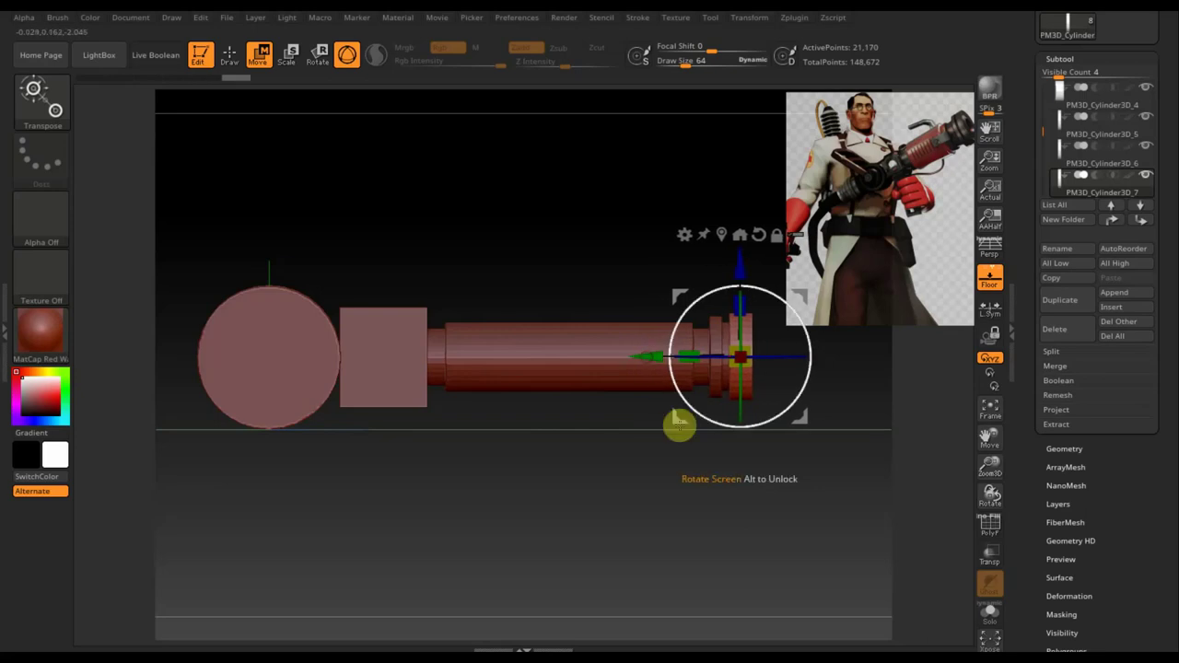
mouse_move(697, 500)
left_mouse_down()
mouse_move(717, 557)
mouse_move(705, 472)
left_mouse_up()
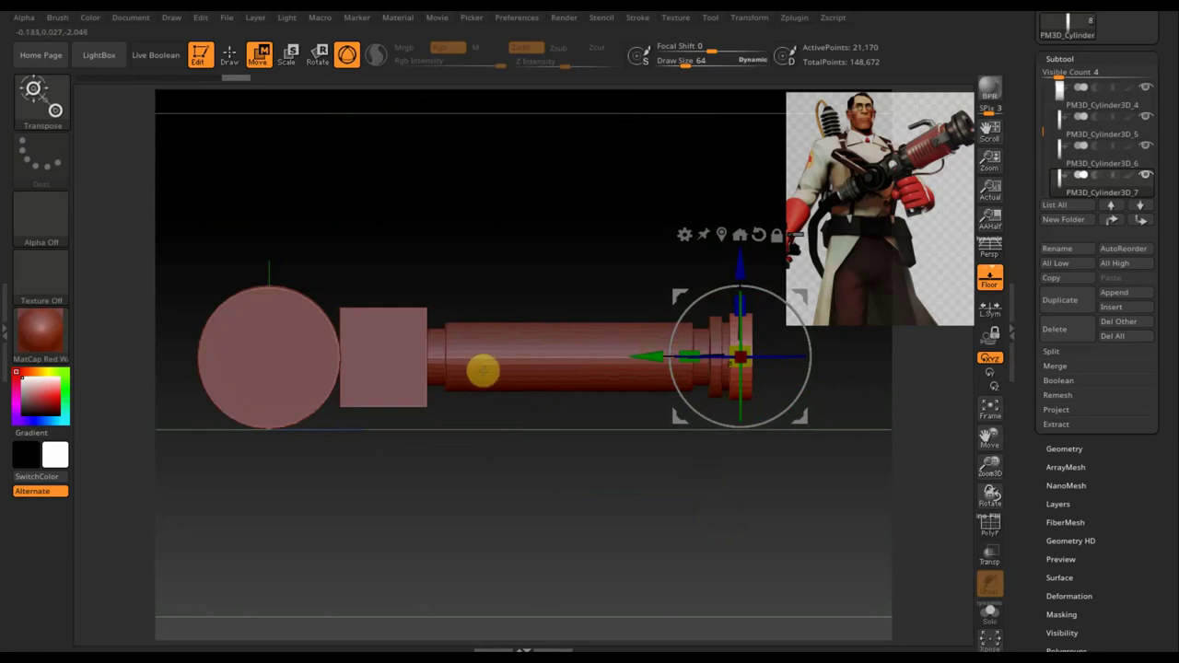
mouse_move(566, 513)
left_mouse_down("alt")
mouse_move(558, 427)
mouse_move(478, 380)
left_mouse_up("alt")
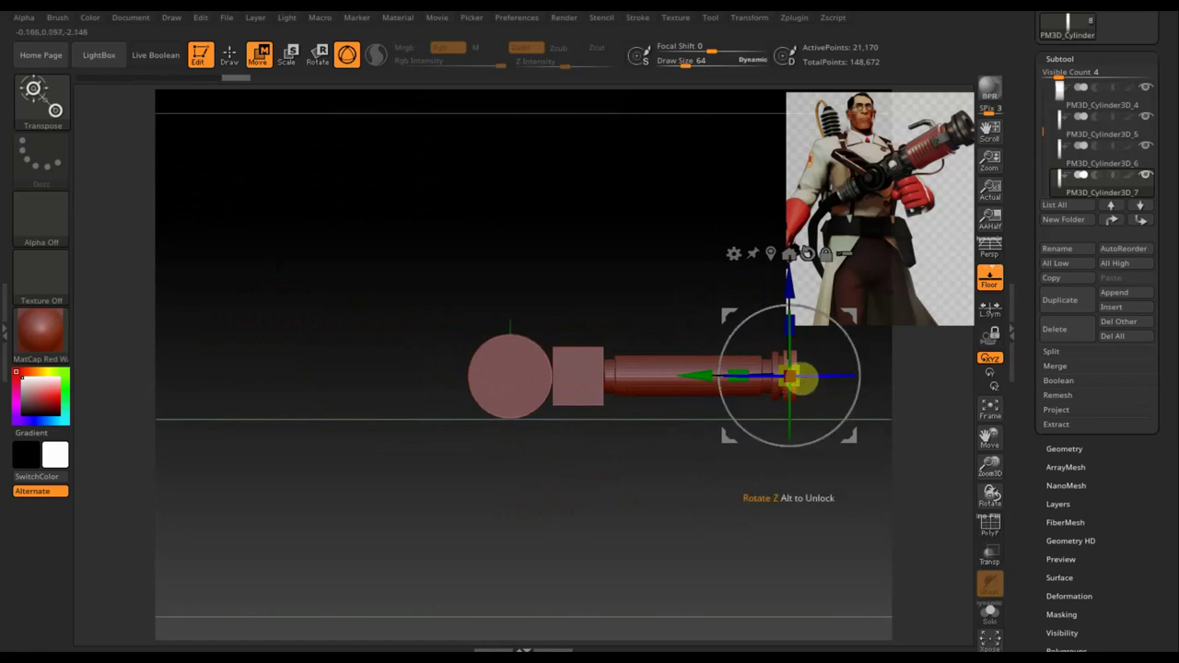
Duplicate the last ring as PM3D_Cylinder3D_8 and slide it left beside the hub disc
left_click(1068, 300)
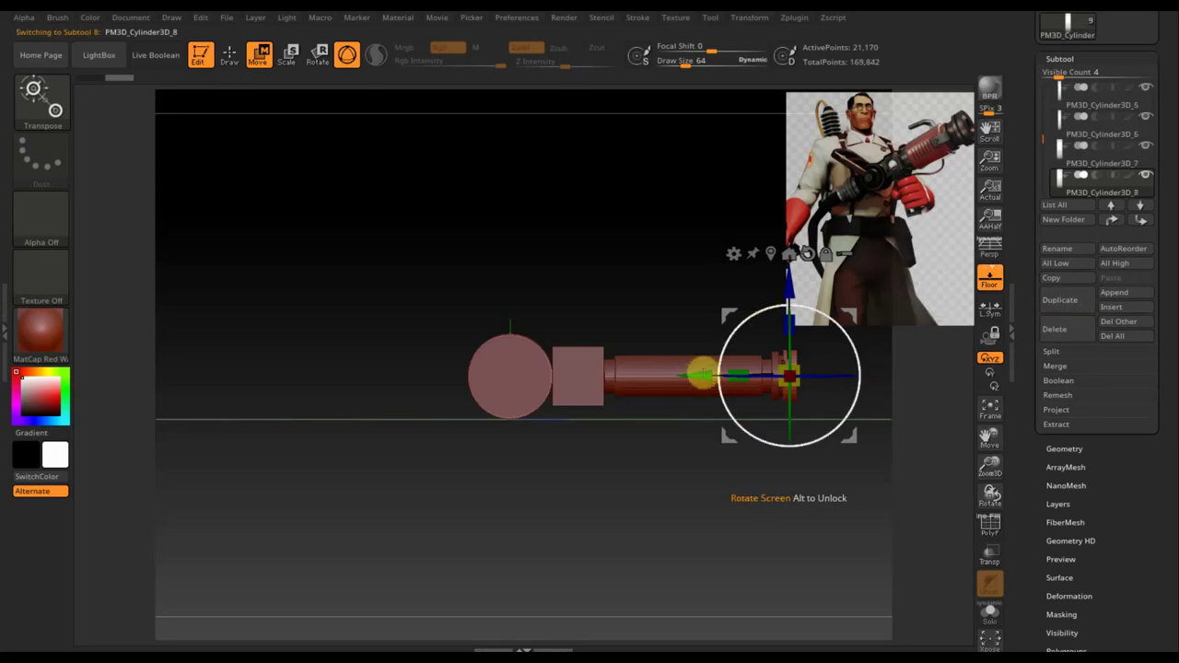
left_click_drag(698, 373, 373, 376)
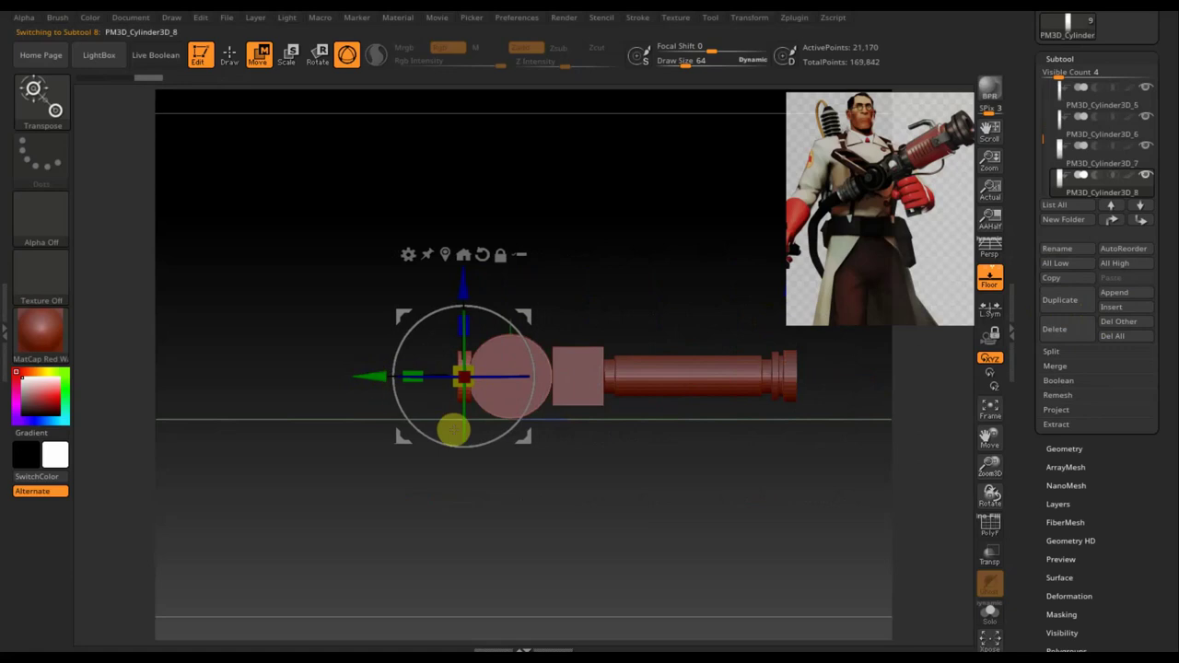
mouse_move(520, 475)
left_mouse_down()
mouse_move(611, 489)
mouse_move(600, 497)
left_mouse_up()
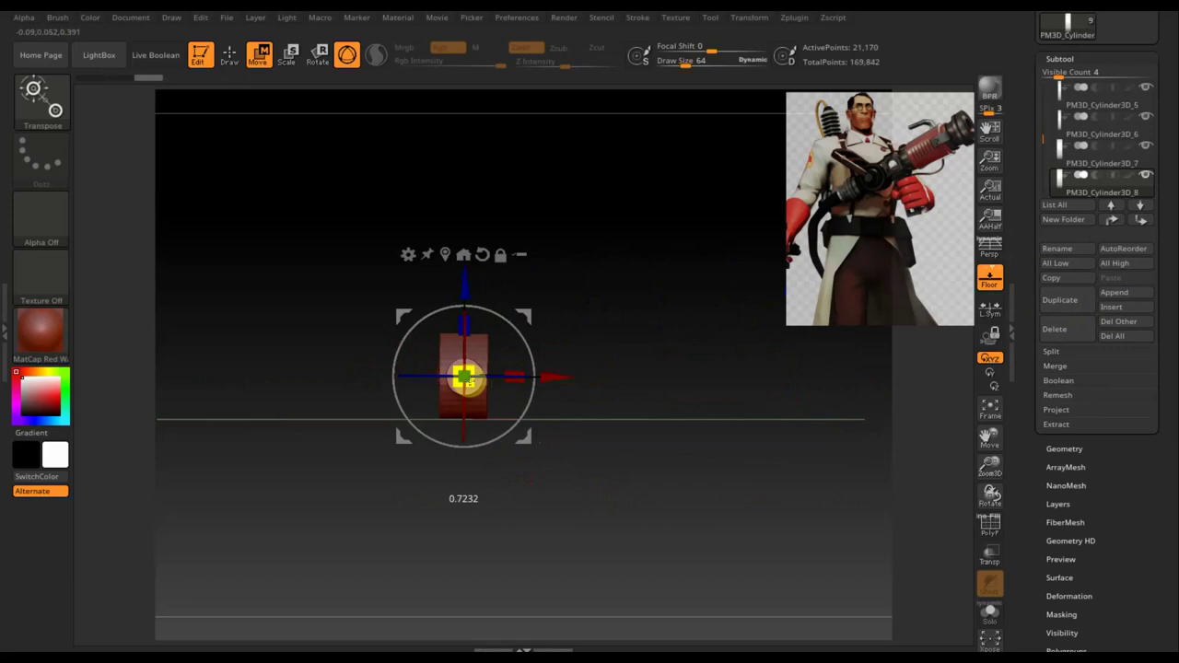
left_click_drag(608, 452, 564, 479)
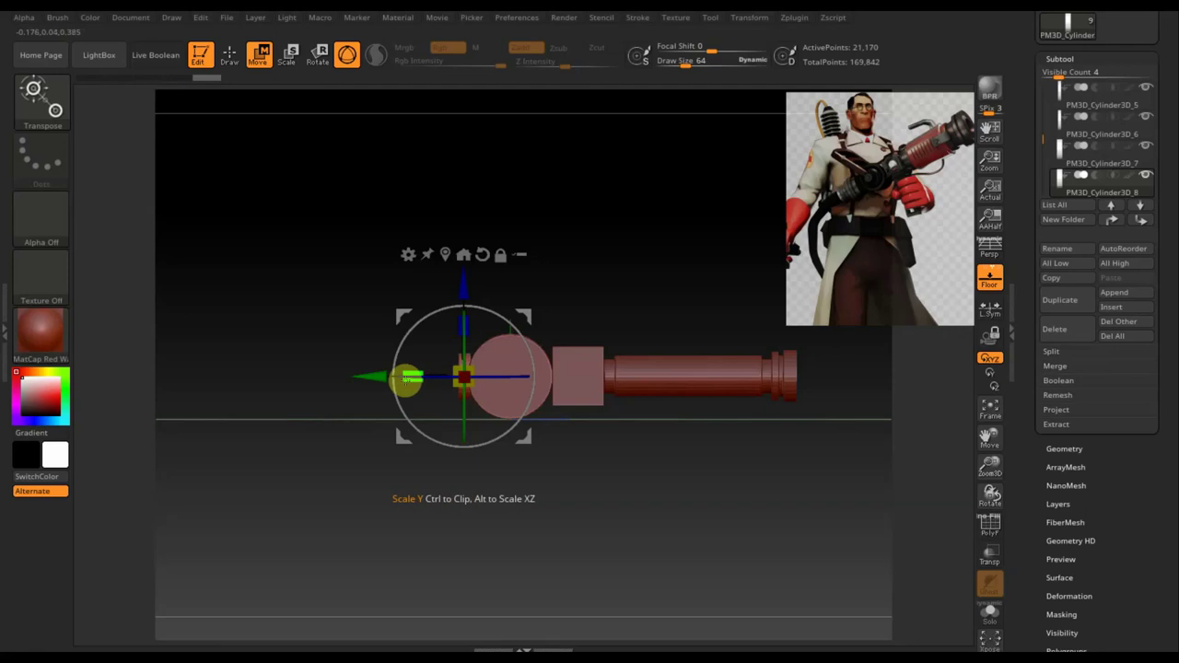
left_click_drag(365, 378, 355, 378)
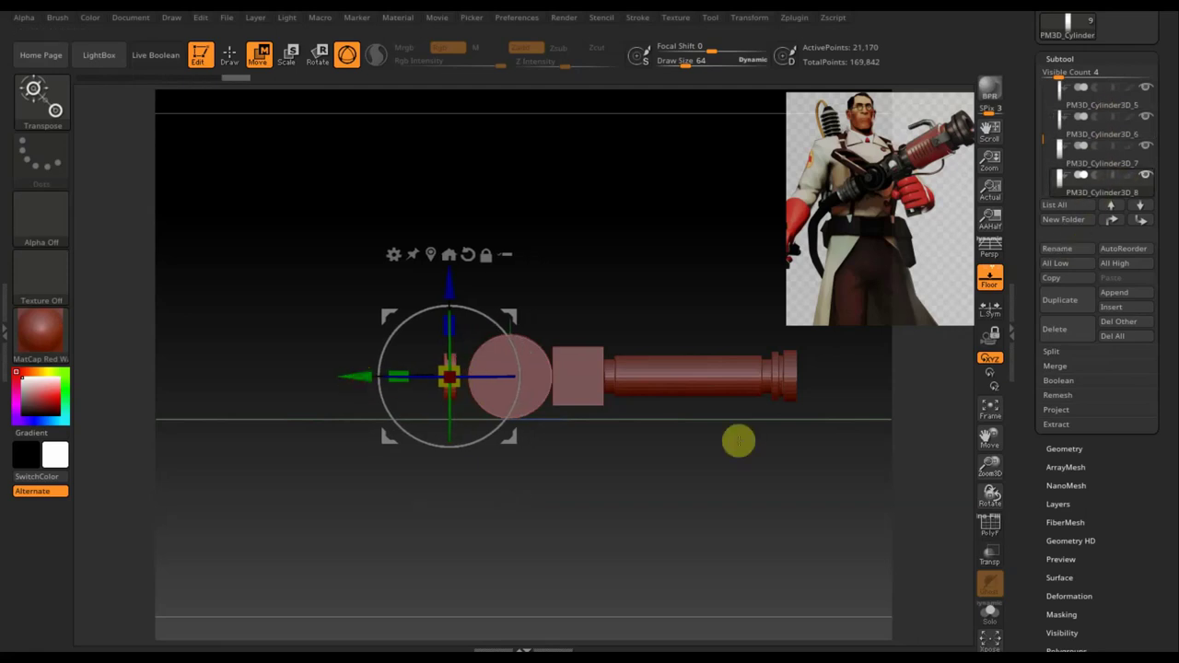
key("n")
mouse_move(941, 483)
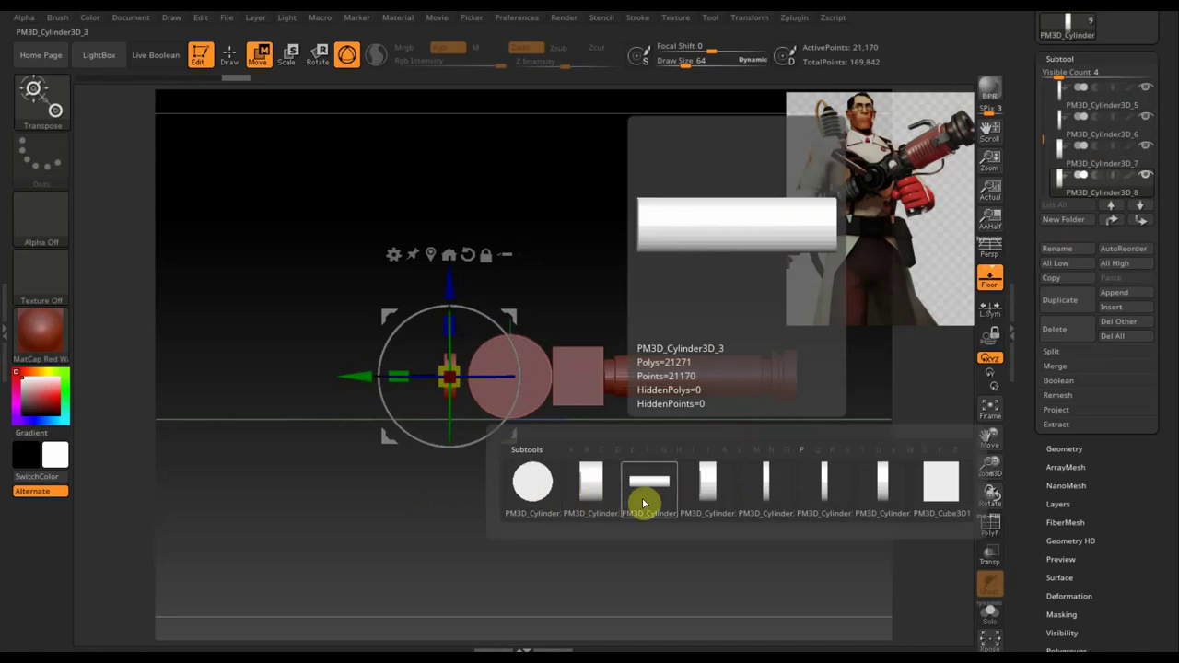
Duplicate PM3D_Cube3D1 as PM3D_Cube3D2, place it behind the hub disc and squash its height slightly
left_click(951, 502)
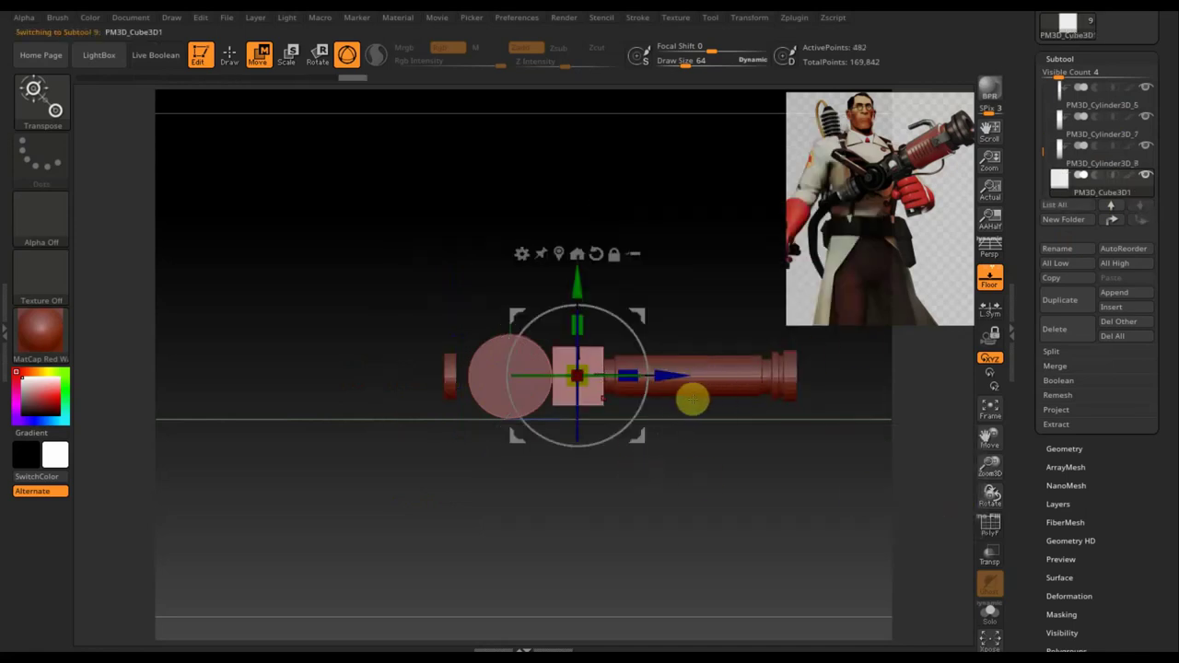
left_click(1068, 301)
left_click_drag(665, 374, 571, 384)
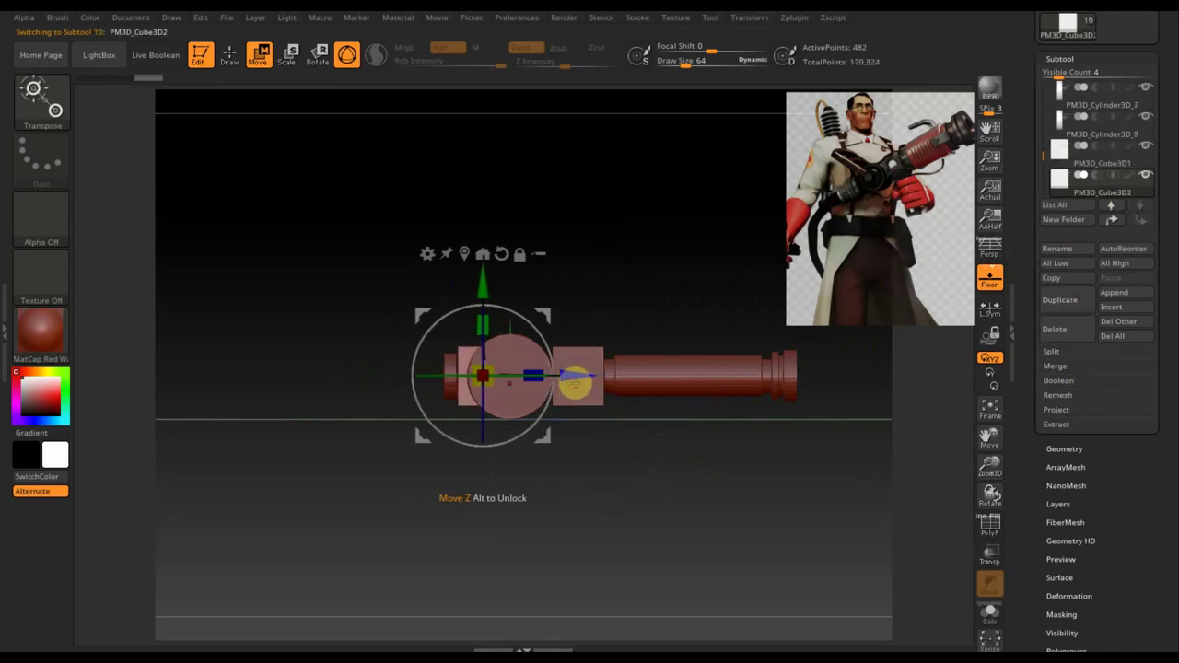
mouse_move(579, 380)
left_mouse_down()
mouse_move(561, 378)
mouse_move(609, 385)
mouse_move(601, 388)
left_mouse_up()
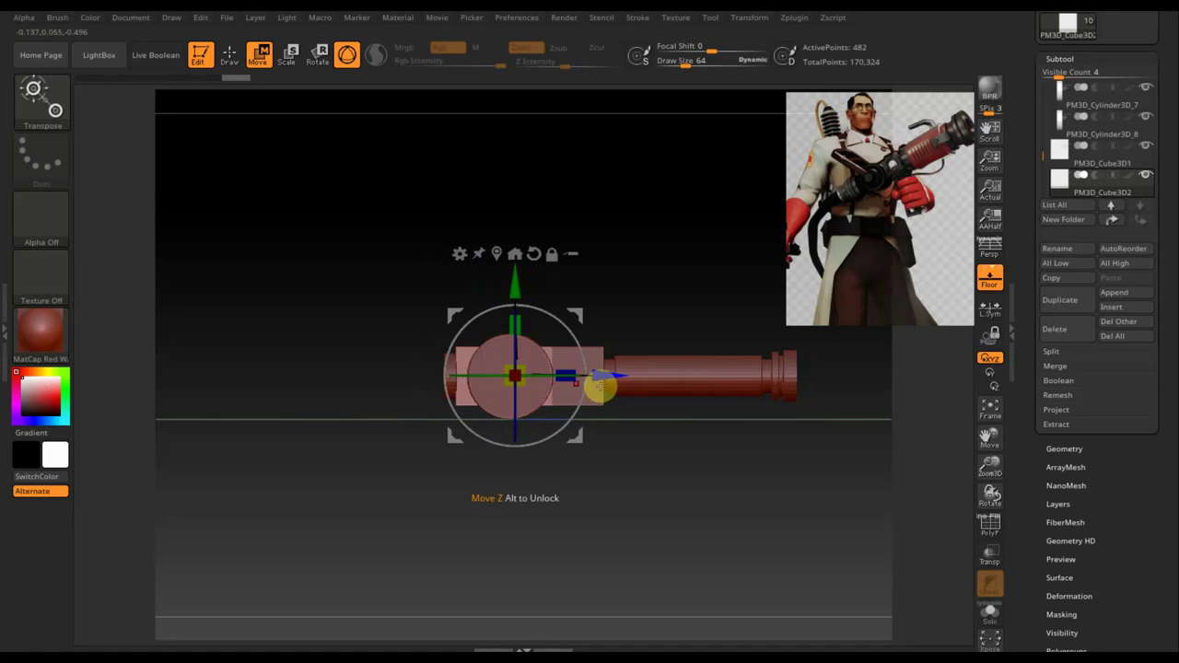
left_click_drag(616, 375, 623, 378)
left_click_drag(526, 325, 526, 324)
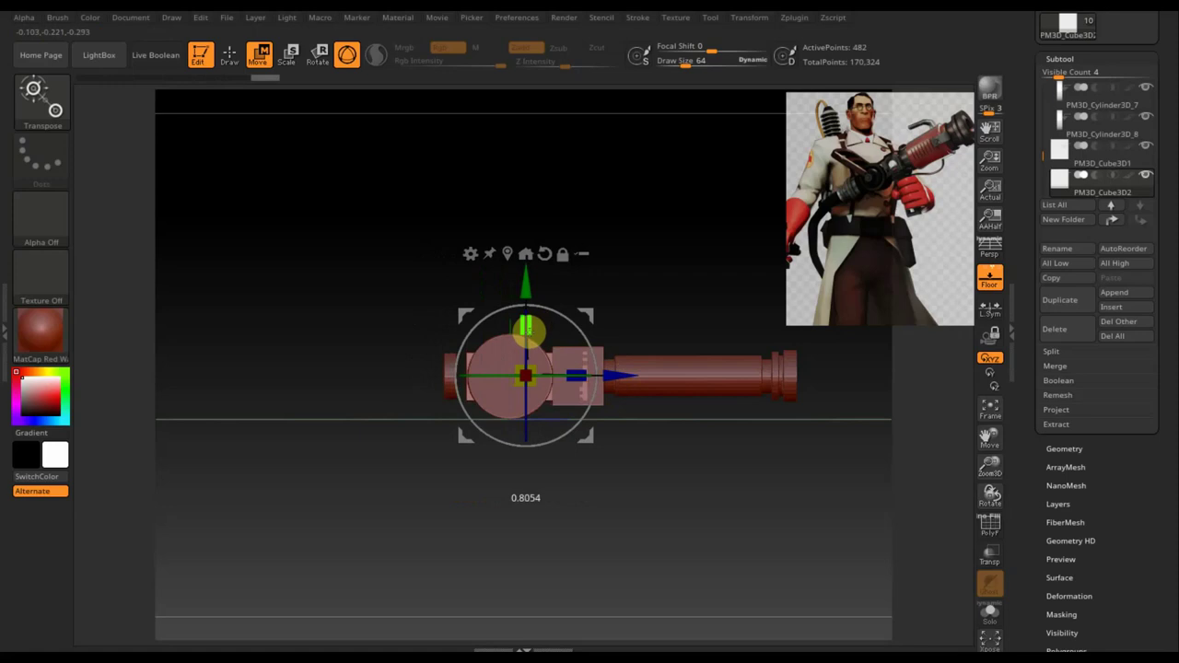
left_click_drag(527, 329, 529, 326)
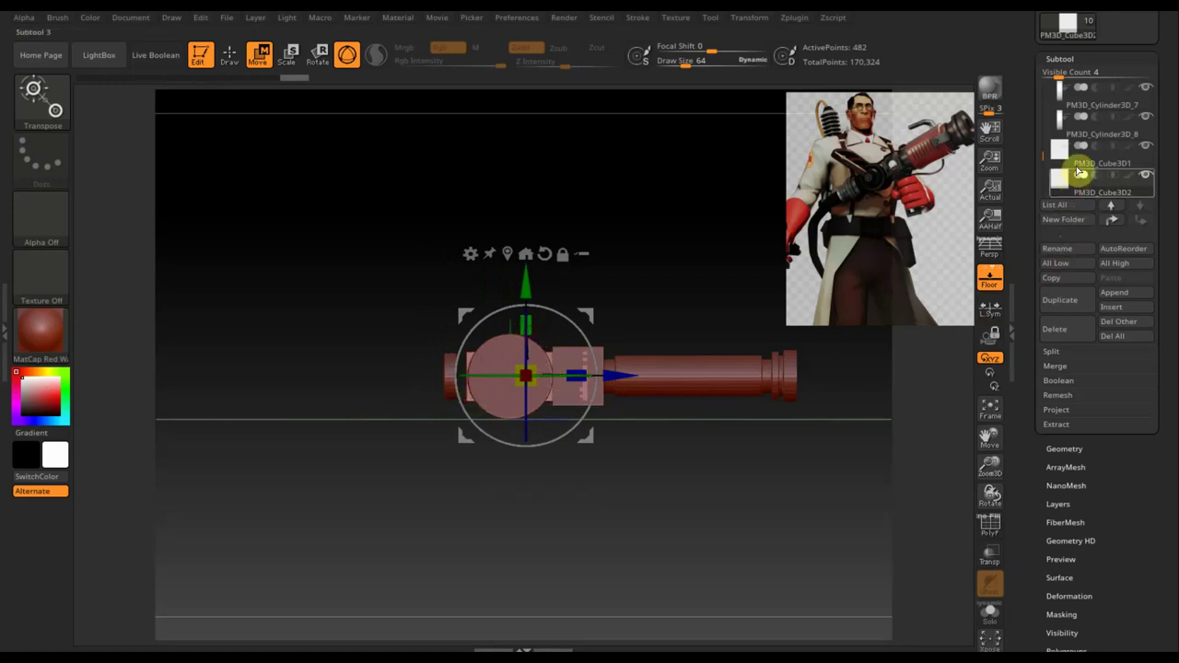
left_click(1074, 123)
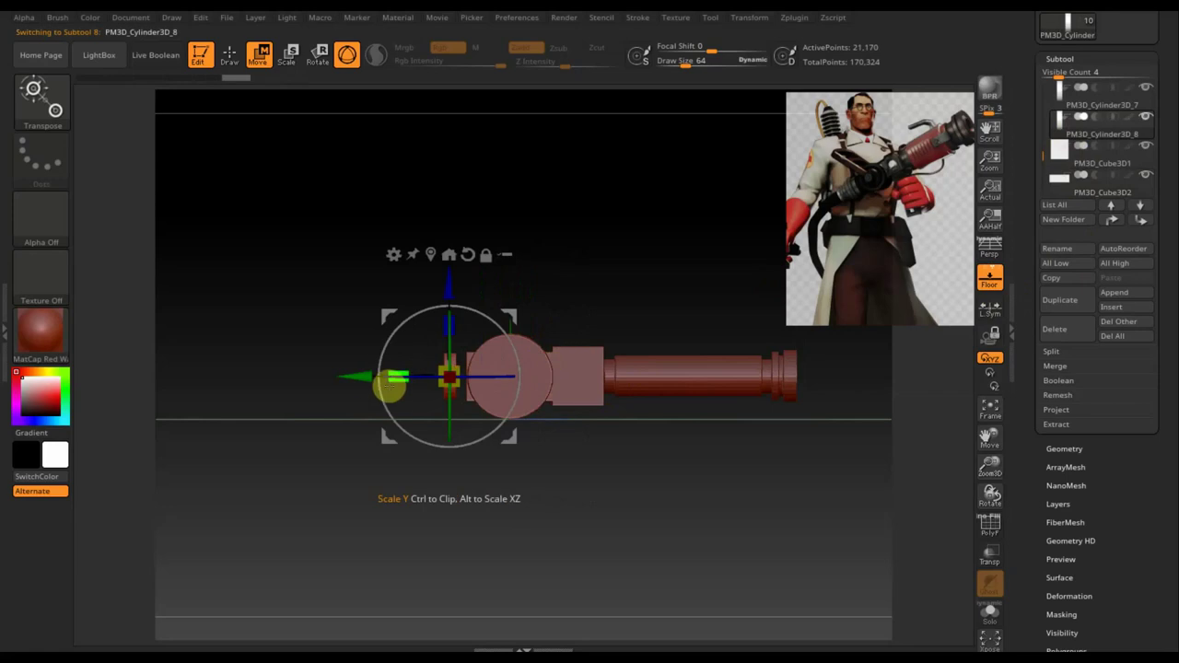
Shrink PM3D_Cylinder3D_8 to about 0.79 scale, center it, and push it against the hub's left face
left_click_drag(358, 375, 365, 377)
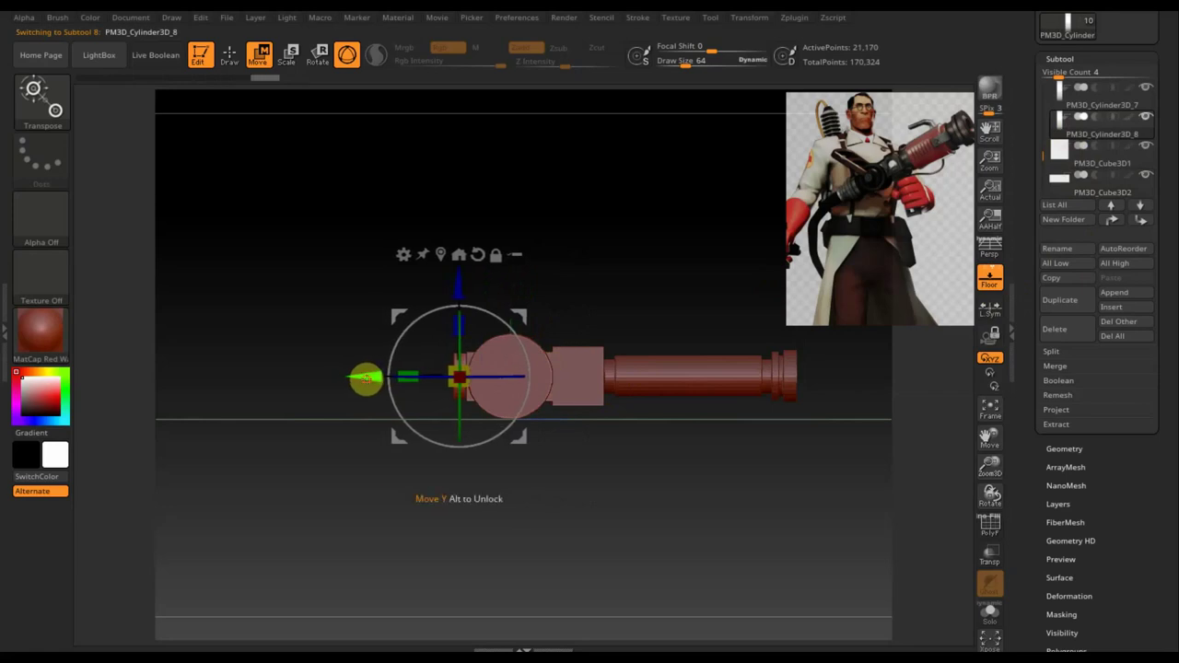
mouse_move(605, 513)
left_mouse_down()
mouse_move(692, 550)
mouse_move(649, 516)
left_mouse_up()
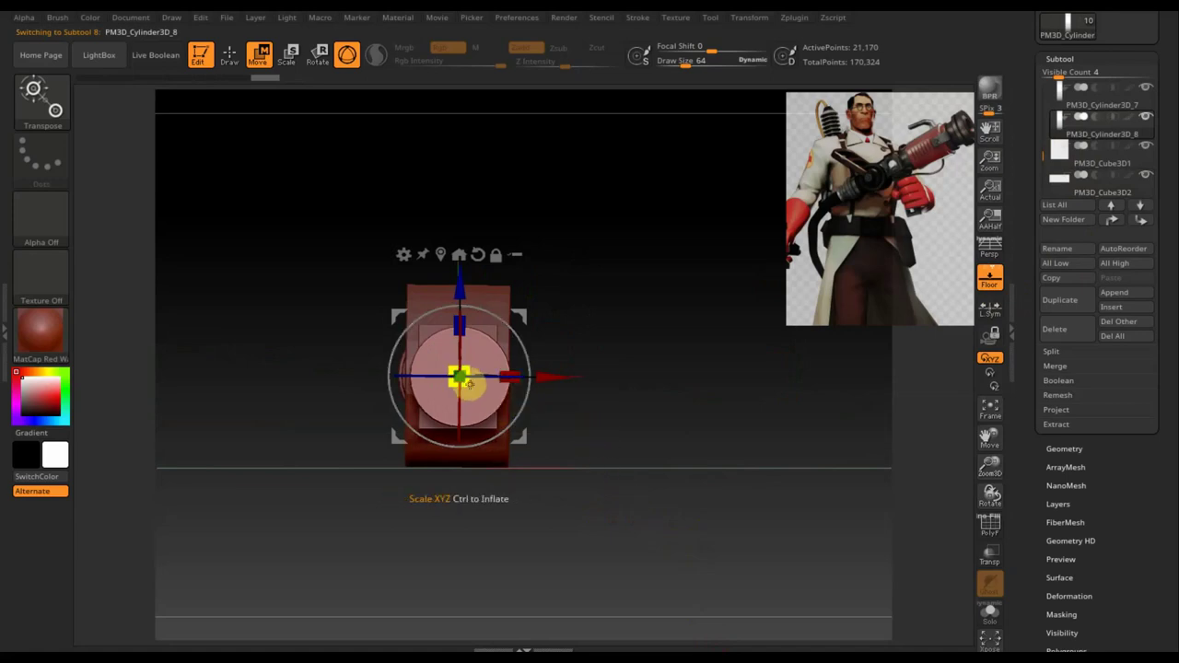
left_click_drag(468, 383, 457, 379)
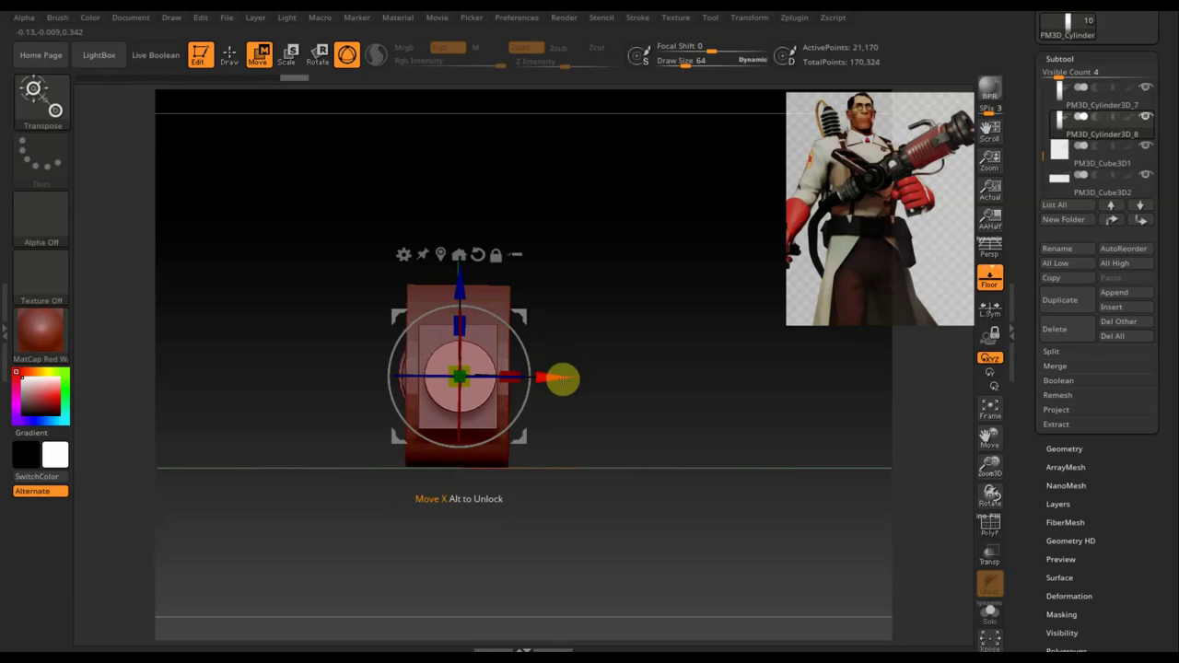
left_click_drag(563, 380, 562, 380)
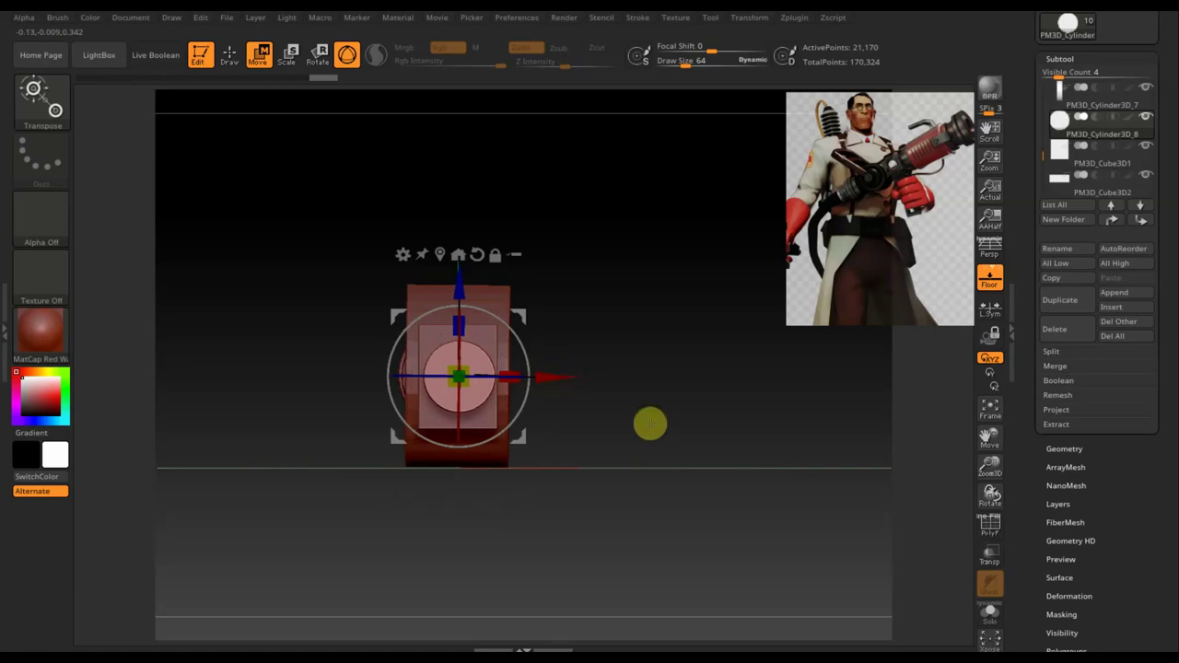
left_click_drag(748, 430, 684, 432)
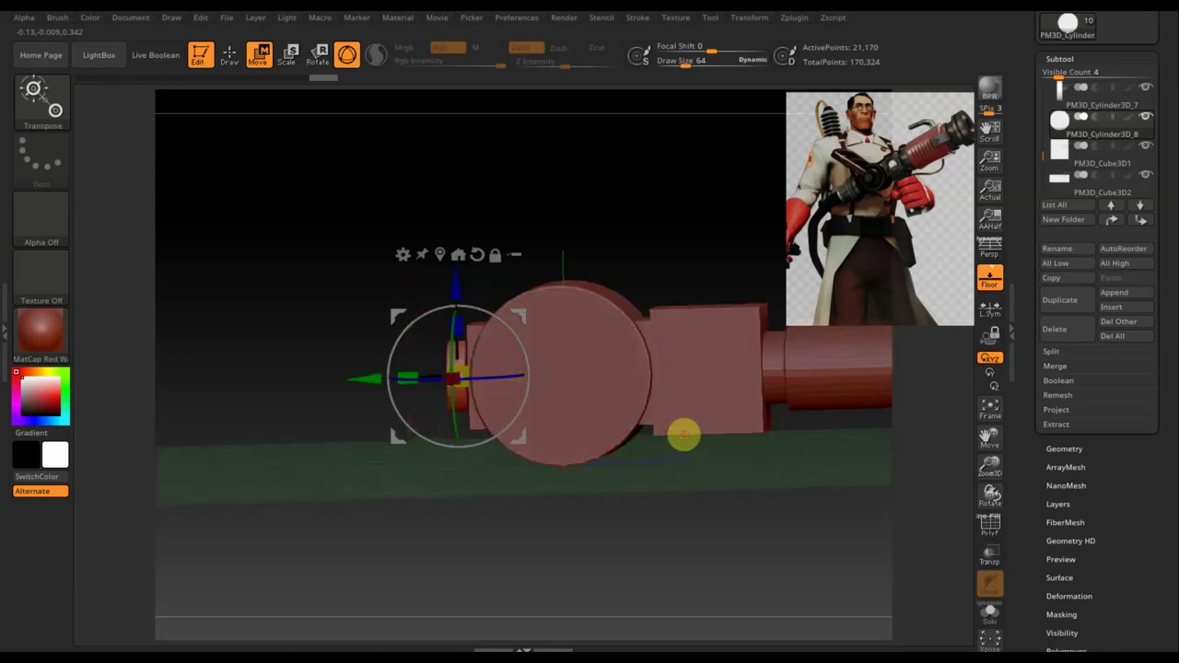
left_click_drag(700, 528, 679, 550, "shift")
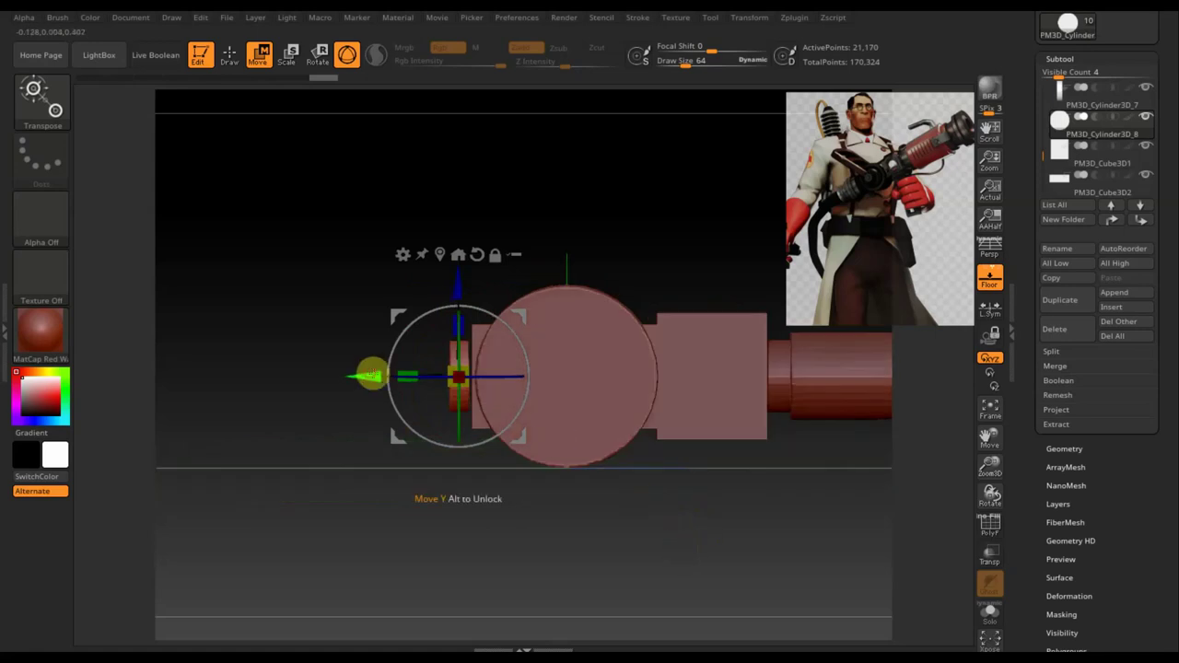
left_click_drag(369, 372, 378, 375)
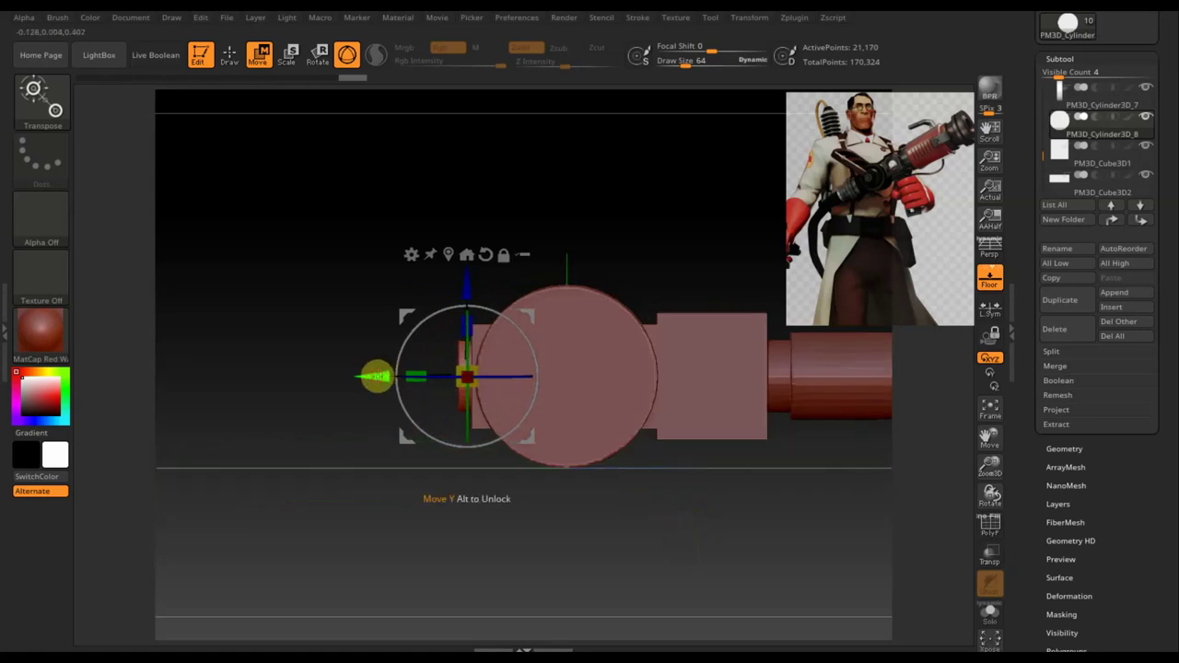
Duplicate the small end cylinder as PM3D_Cylinder3D_9 and move it further left
left_click(1064, 304)
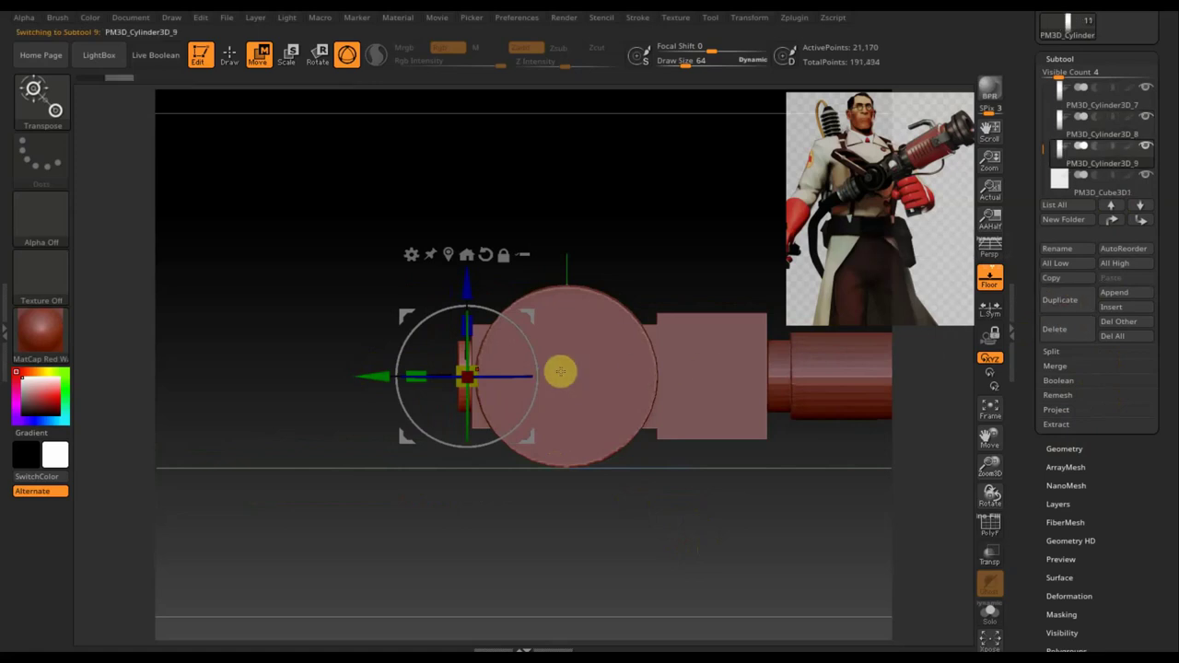
left_click_drag(391, 376, 367, 382)
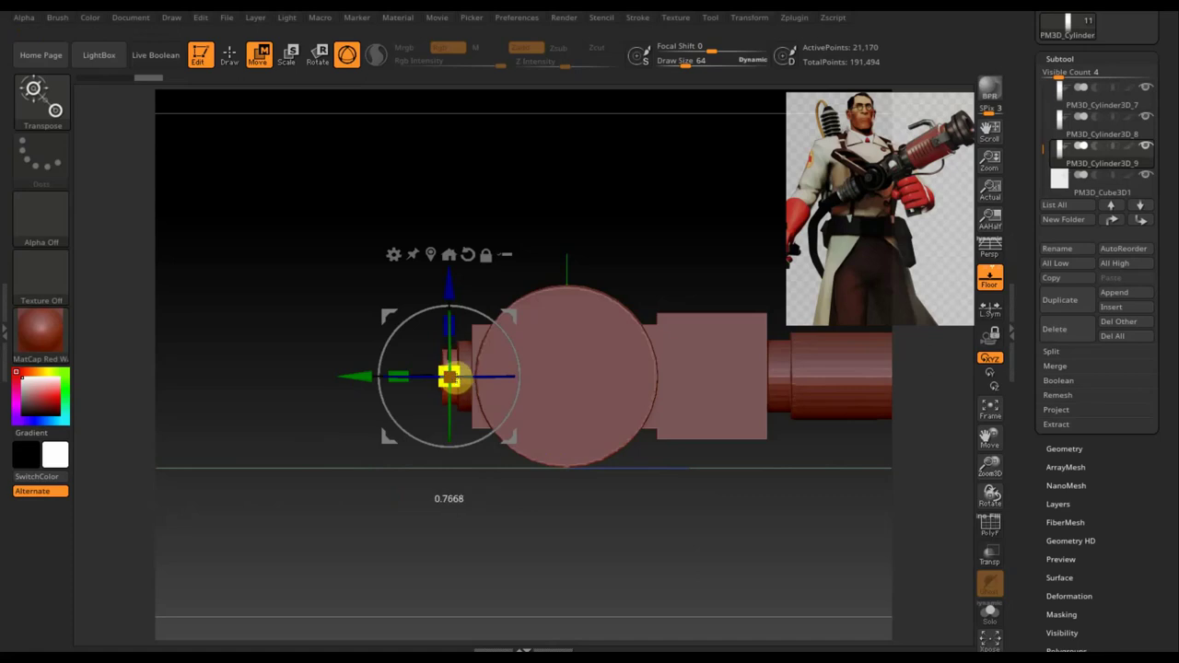
left_click_drag(344, 376, 351, 376)
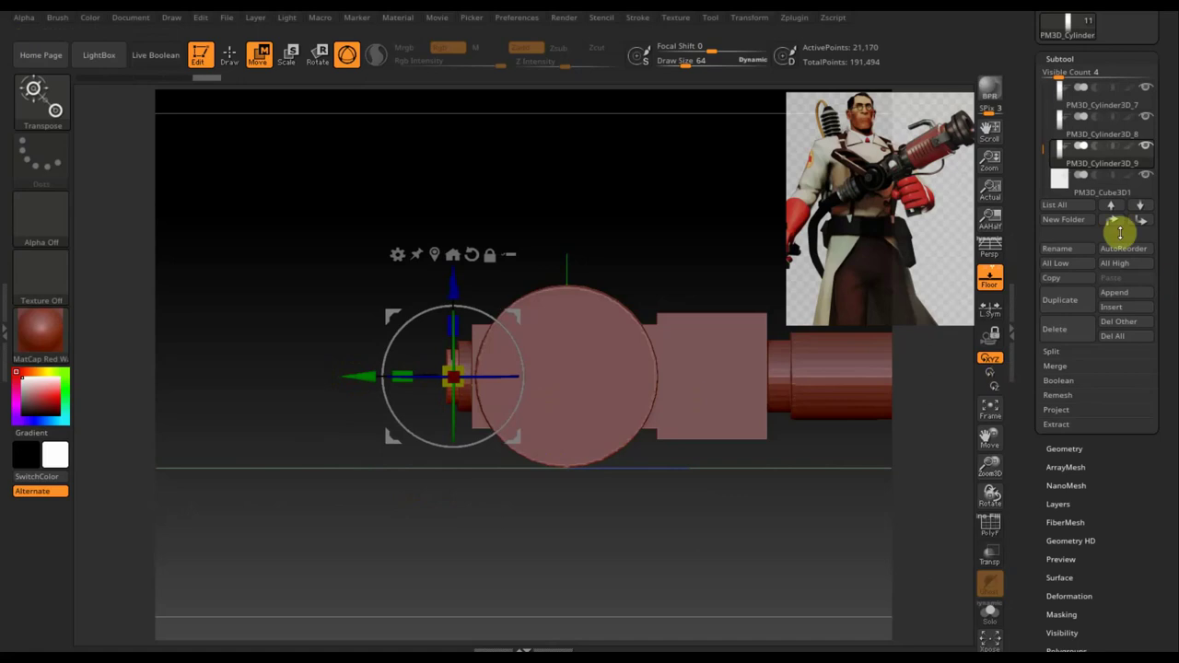
Add PM3D_Cylinder3D_10 further left, rescale it uniformly and make it thinner along the shaft
left_click(1064, 300)
mouse_move(361, 376)
left_mouse_down()
mouse_move(330, 380)
mouse_move(347, 388)
left_mouse_up()
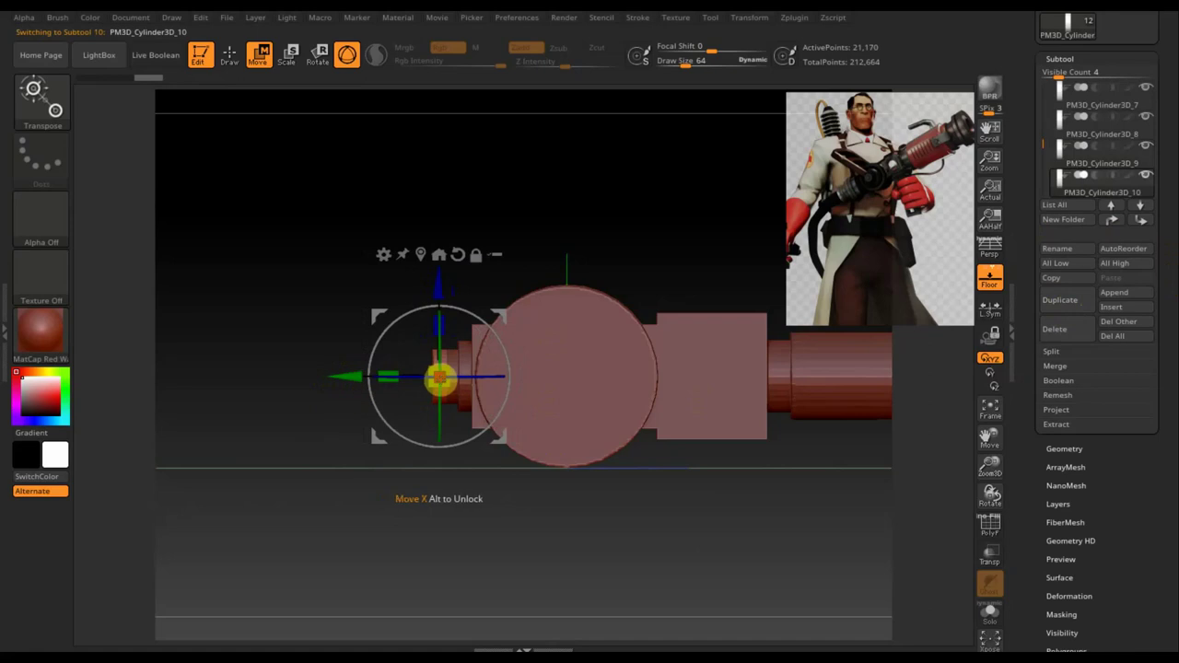
left_click_drag(448, 382, 454, 396)
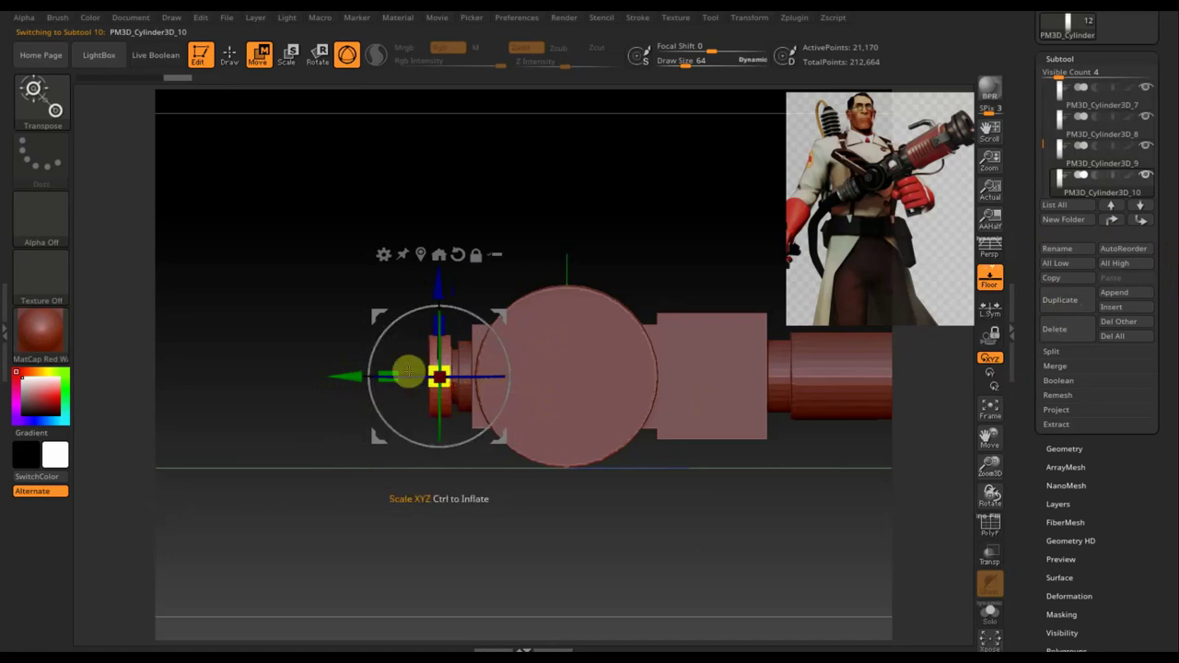
left_click_drag(389, 371, 347, 377)
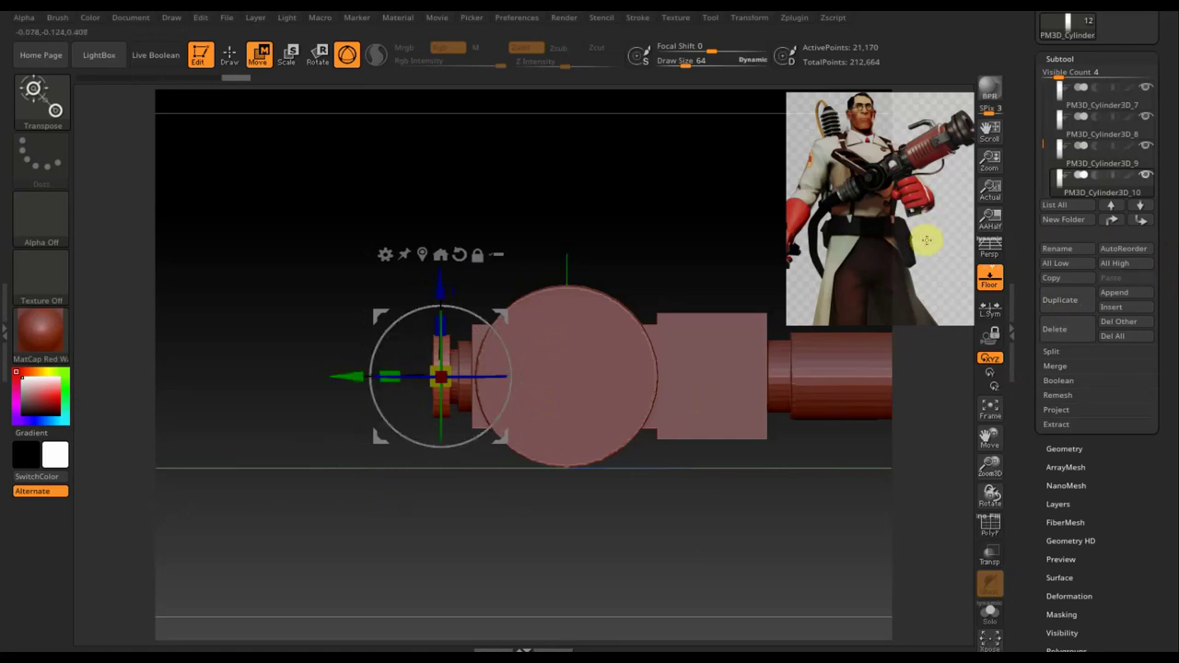
Shrink the Medic reference image to a smaller portrait in the upper right using Spotlight
key("z")
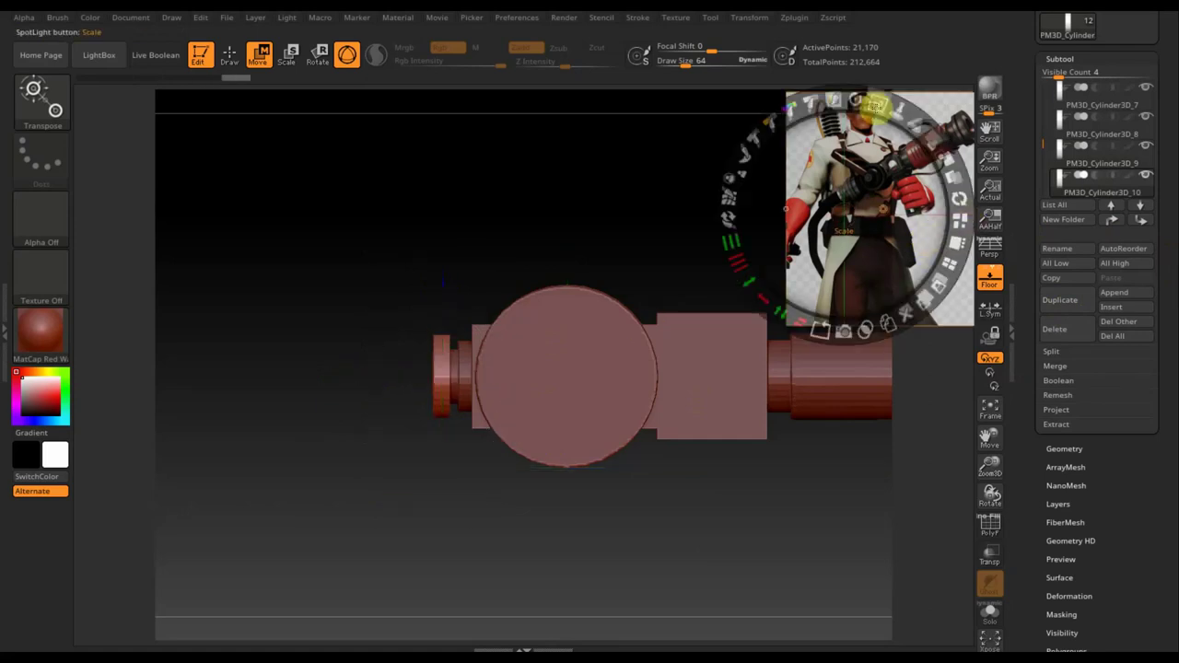
left_click_drag(895, 112, 961, 203)
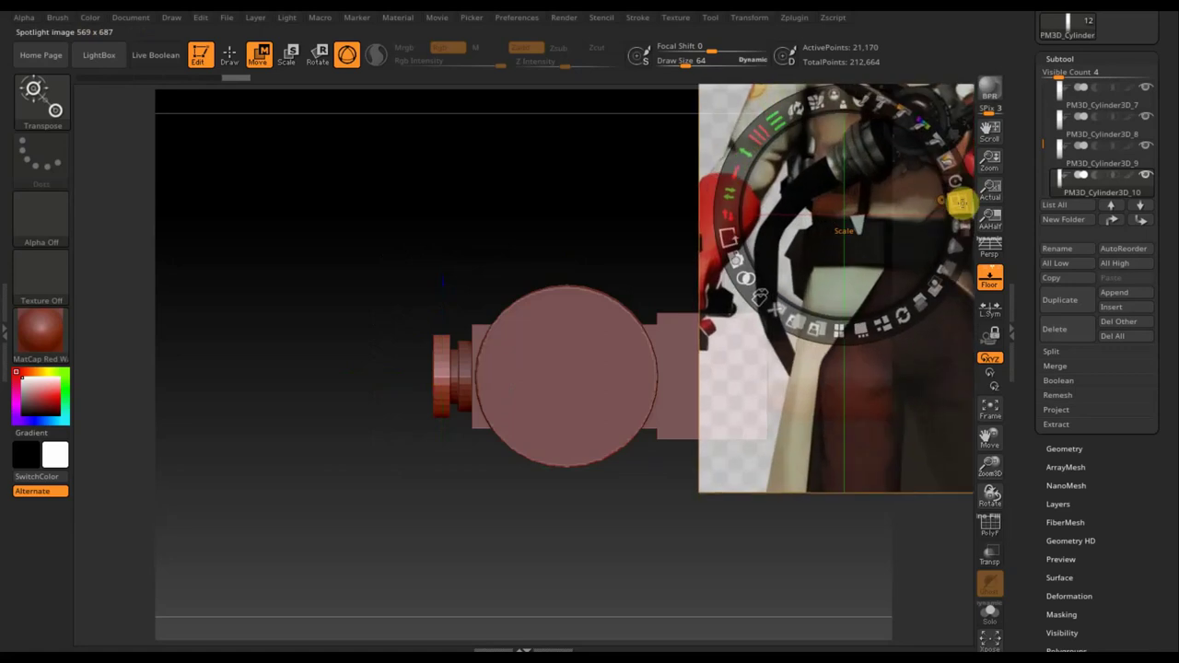
left_click_drag(961, 203, 840, 193)
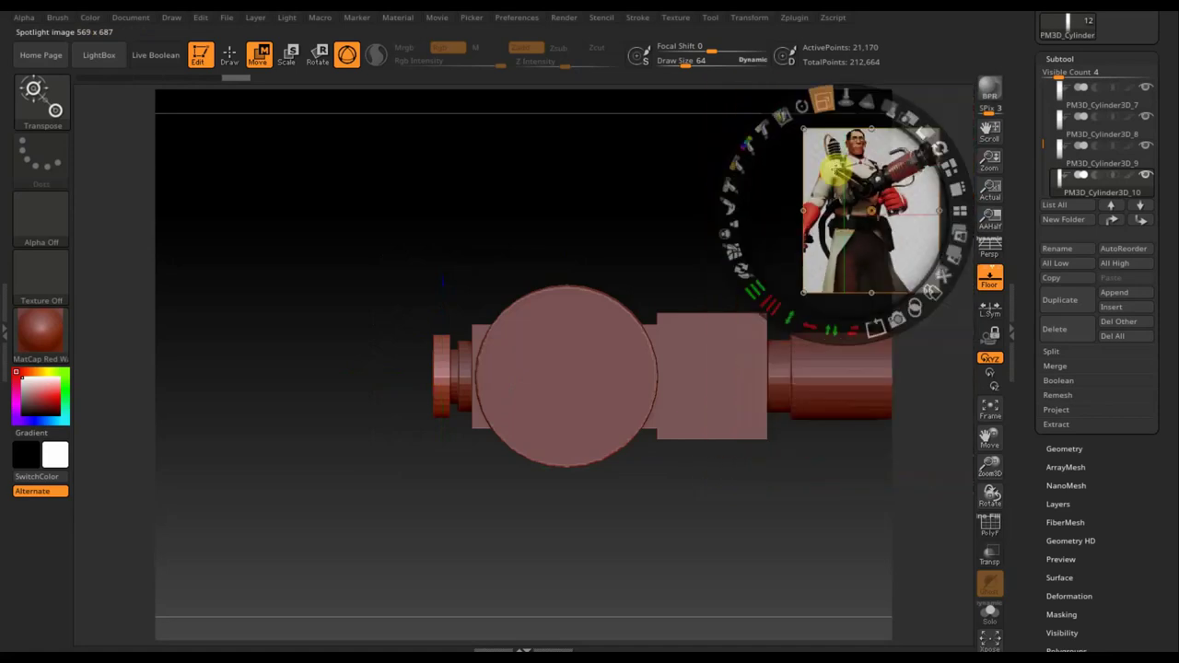
key("z")
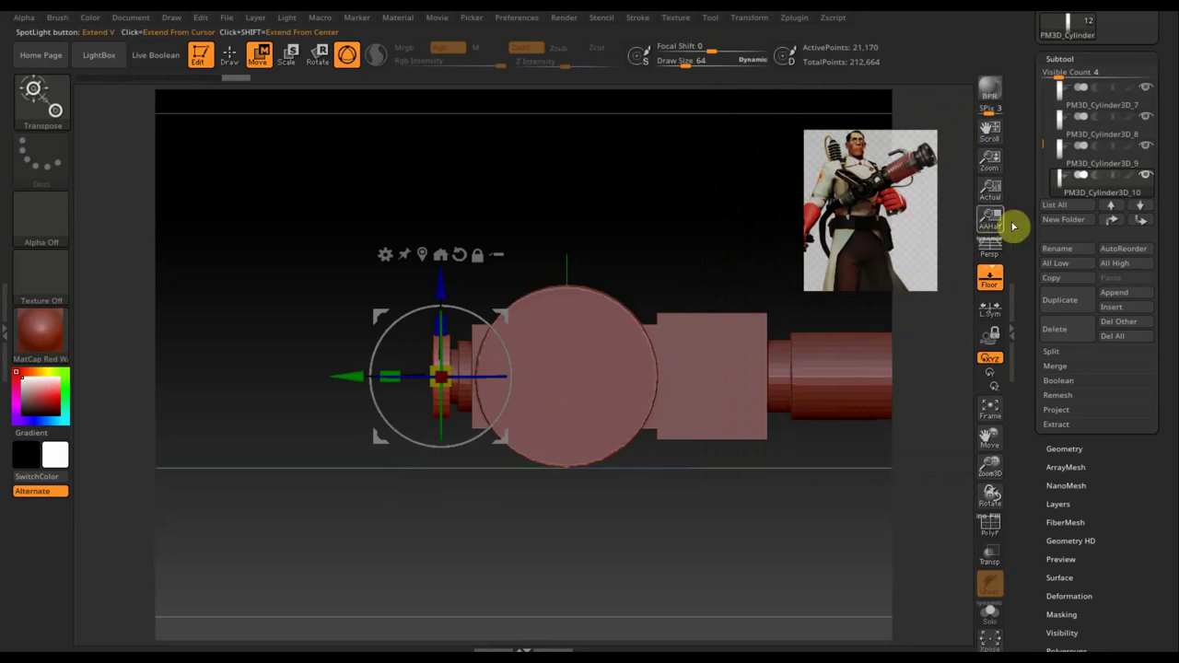
Add two more ring copies stepping left off the hub, resizing the second uniformly
left_click(1064, 301)
left_click_drag(337, 377, 330, 378)
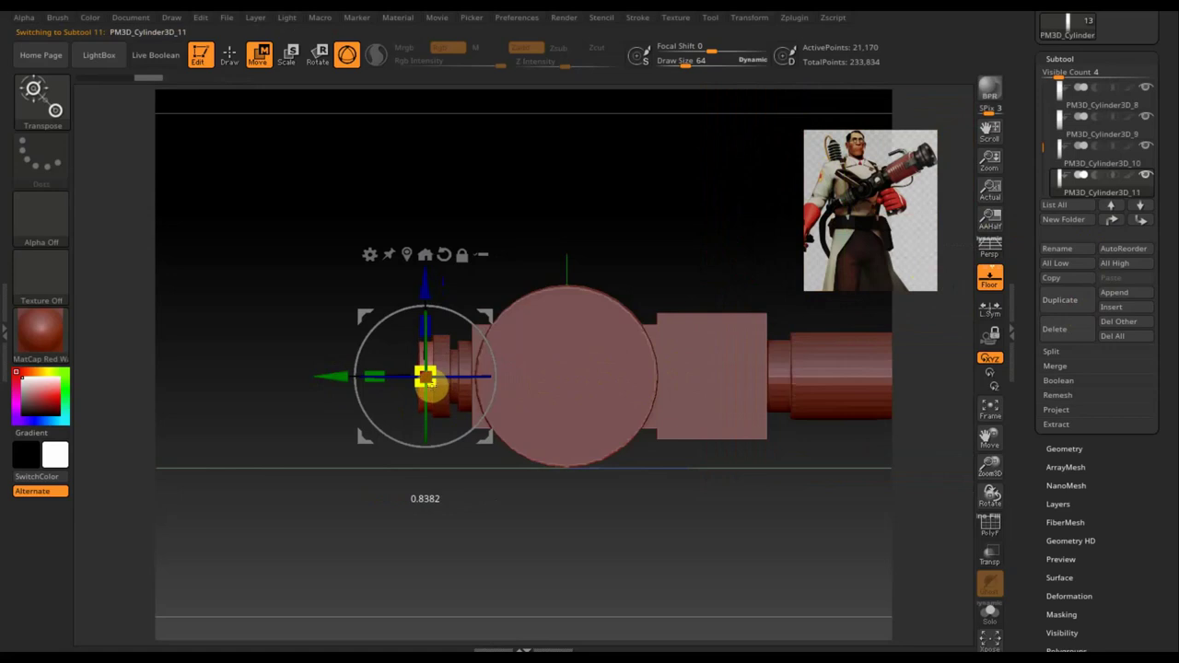
left_click_drag(337, 376, 339, 376)
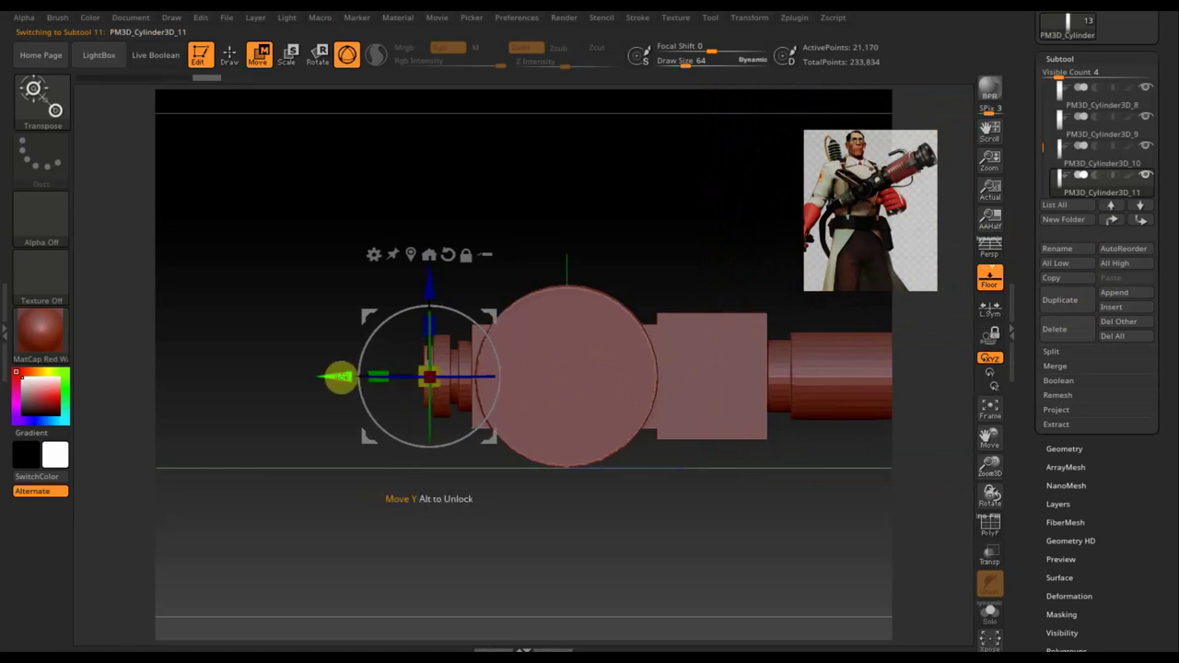
left_click(1059, 301)
left_click_drag(338, 376, 328, 376)
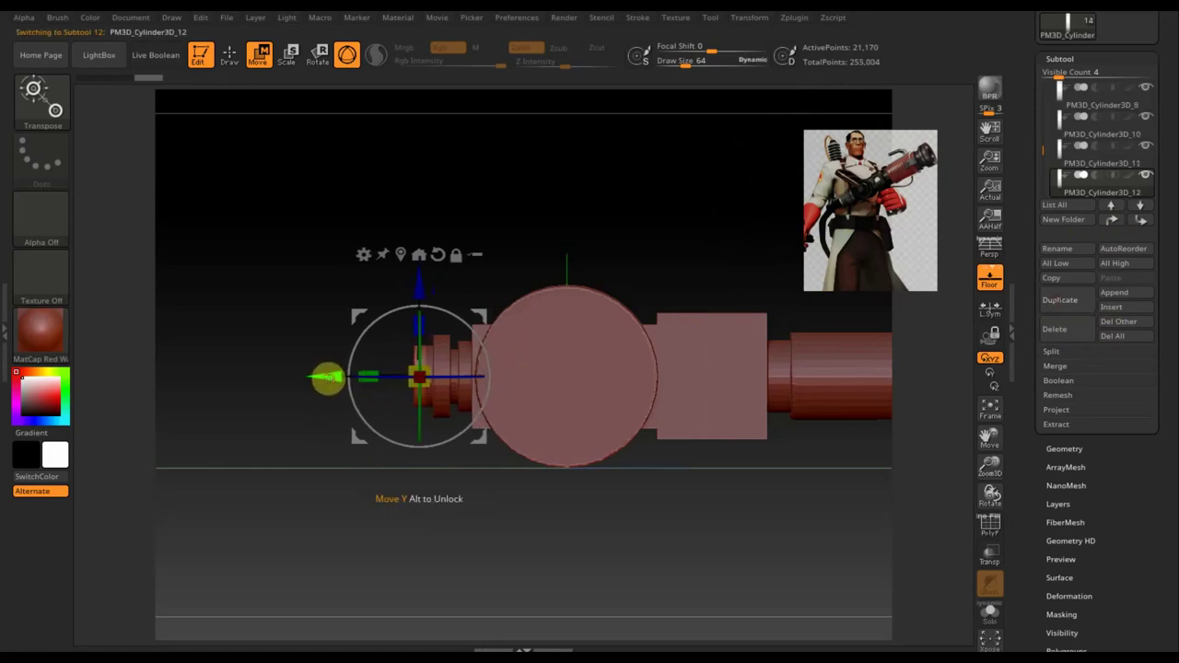
left_click_drag(421, 377, 436, 392)
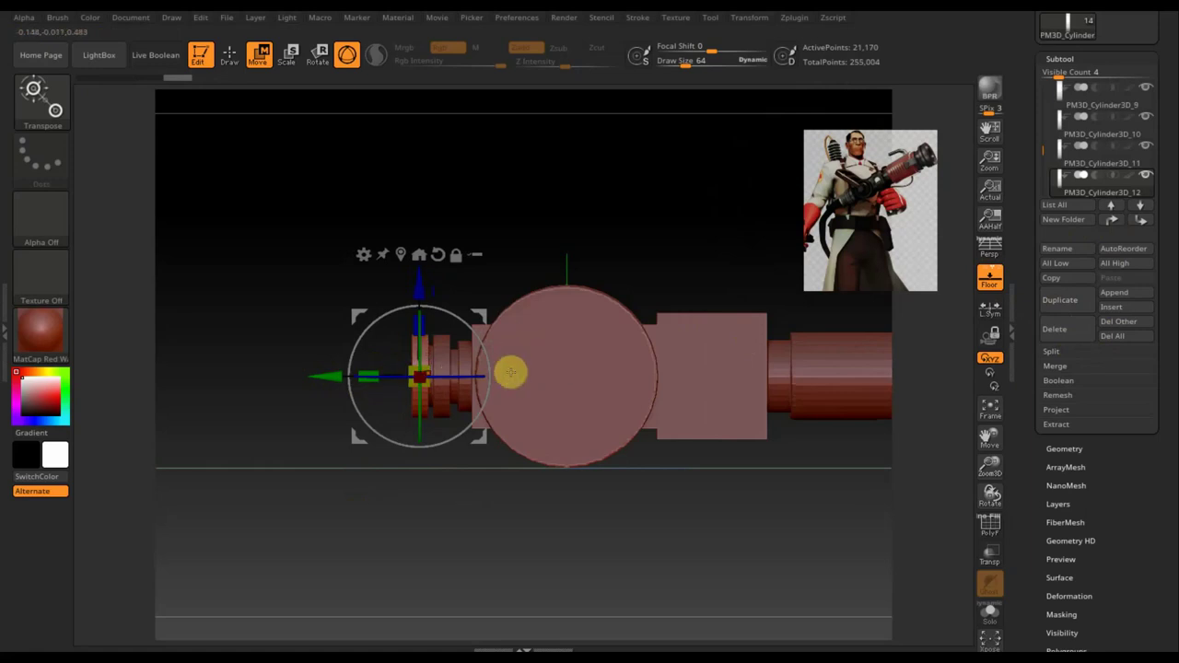
Add another ring copy and position it further left along the shaft
left_click(1060, 300)
left_click_drag(324, 376, 307, 378)
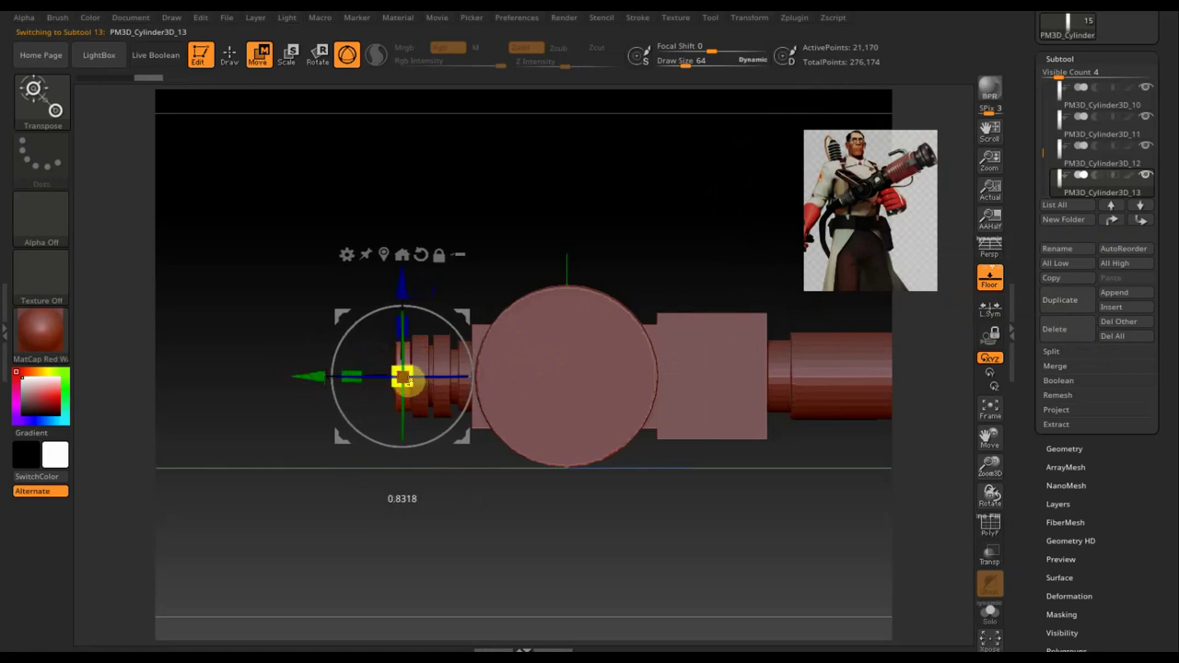
key("ctrl+z")
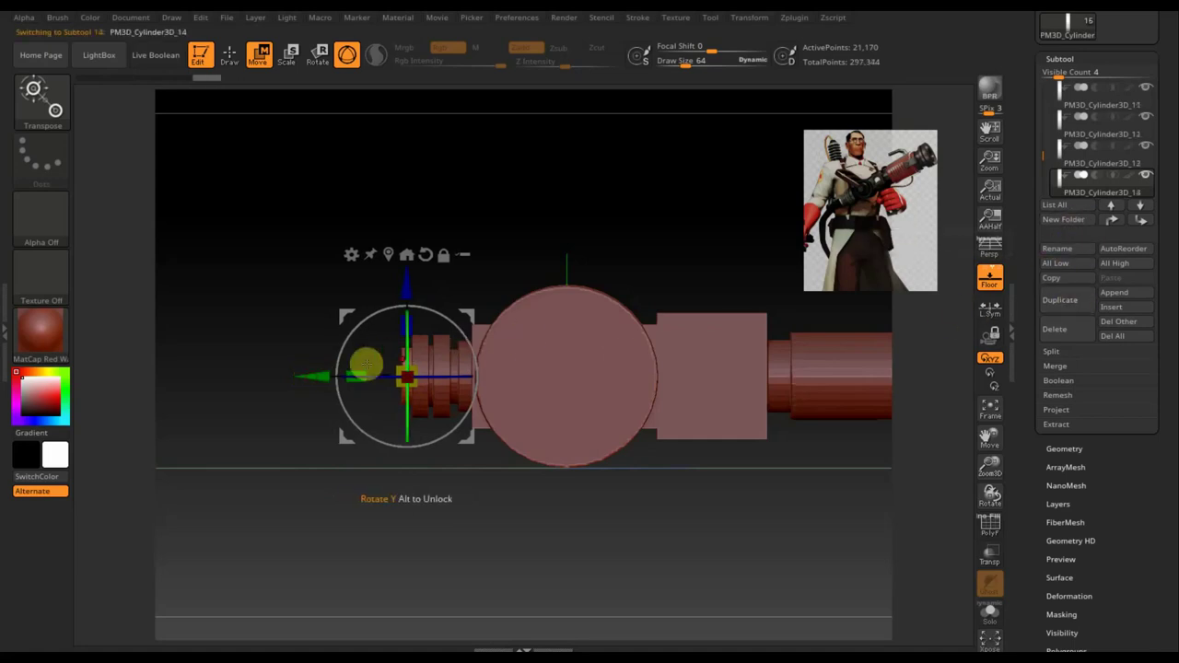
left_click_drag(316, 371, 304, 378, "ctrl")
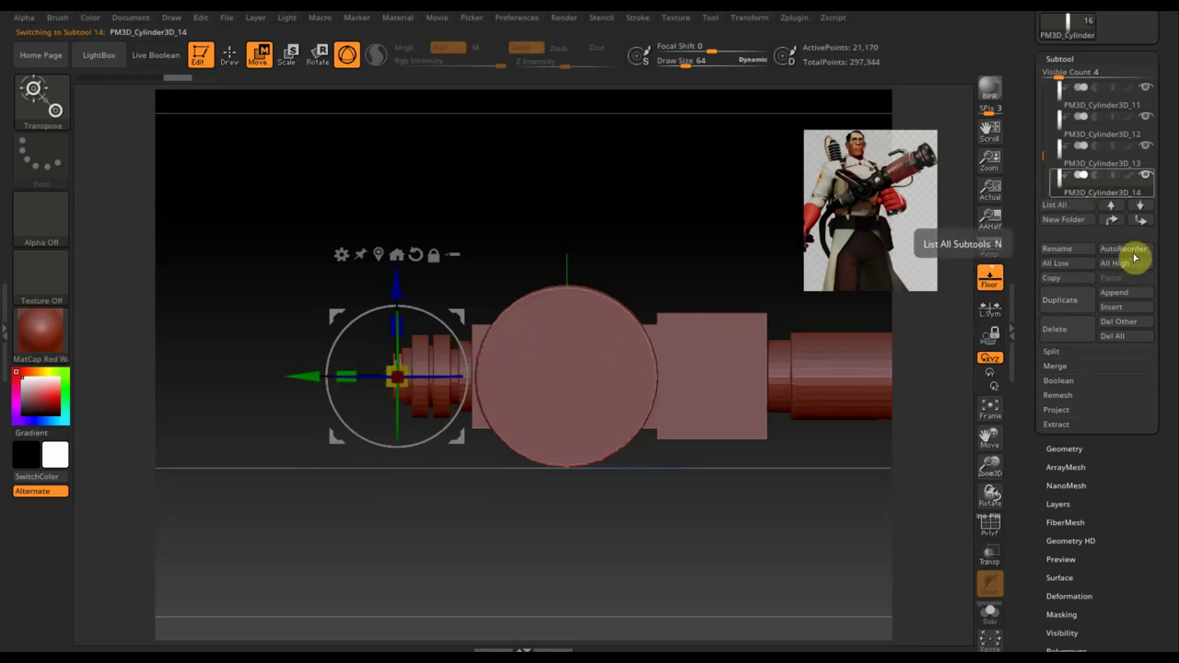
left_click_drag(304, 375, 306, 377)
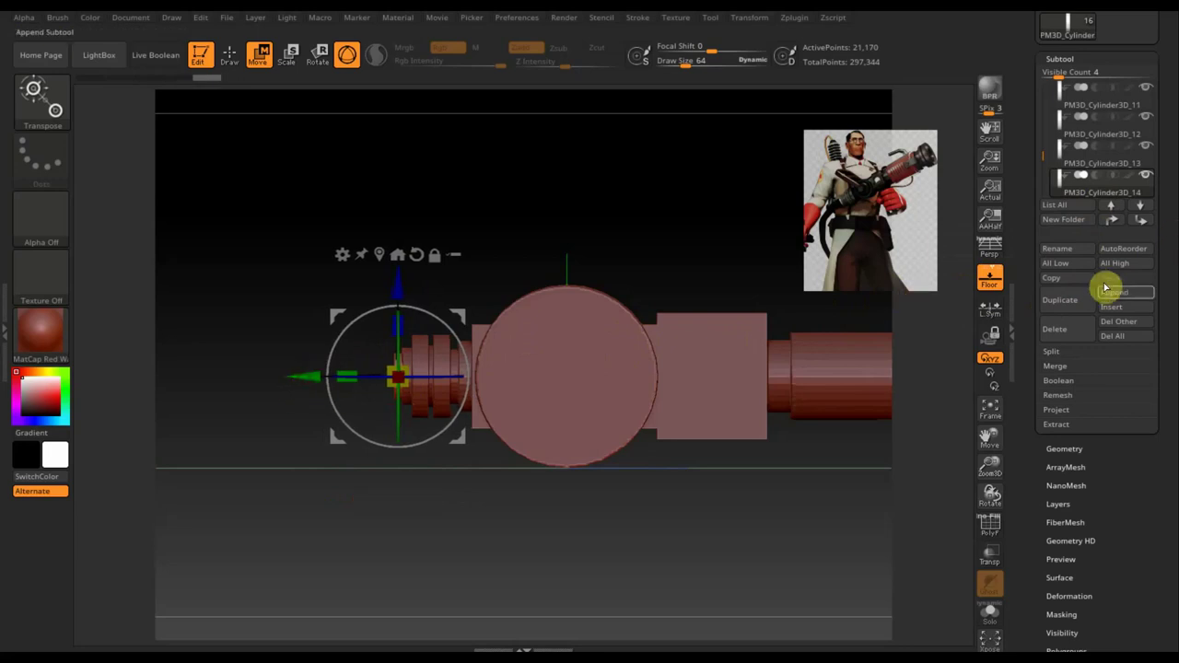
Add a final, smaller ring copy at the far left end of the stepped rings
left_click(1069, 304)
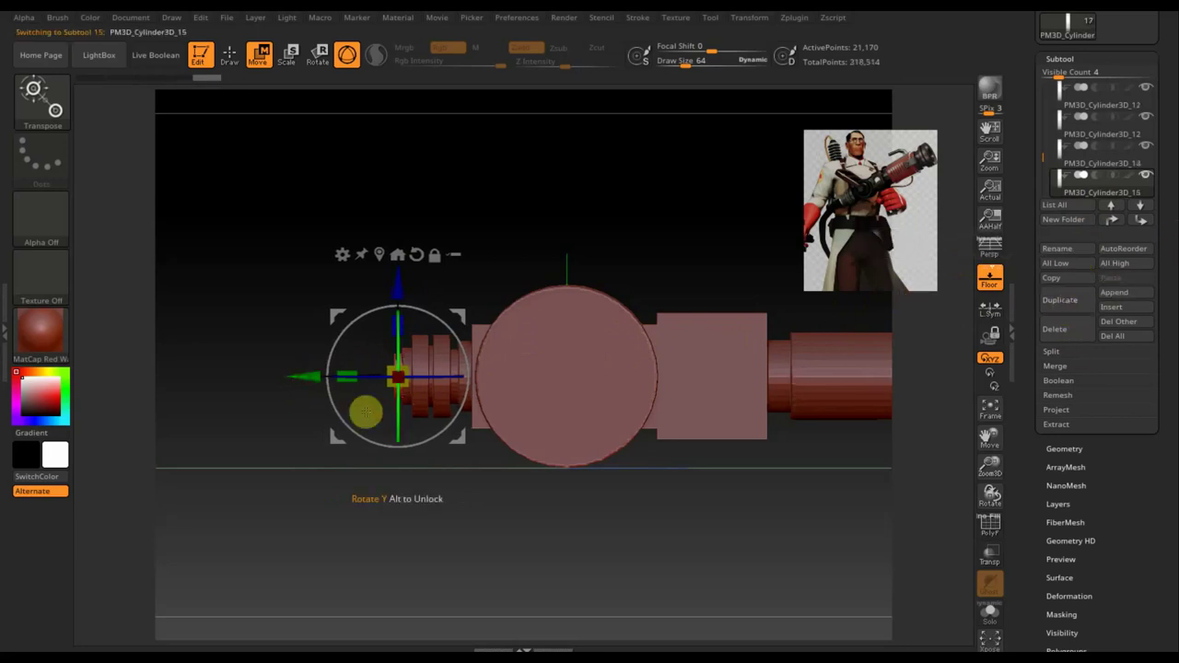
left_click_drag(312, 377, 305, 378)
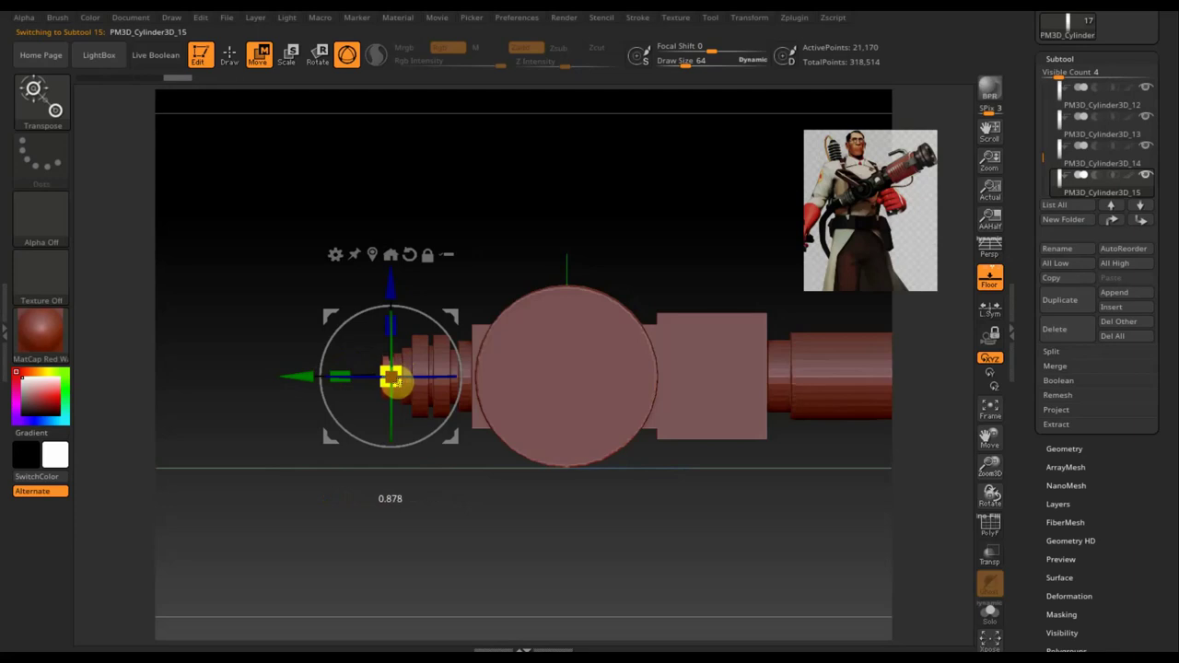
left_click_drag(390, 378, 383, 379)
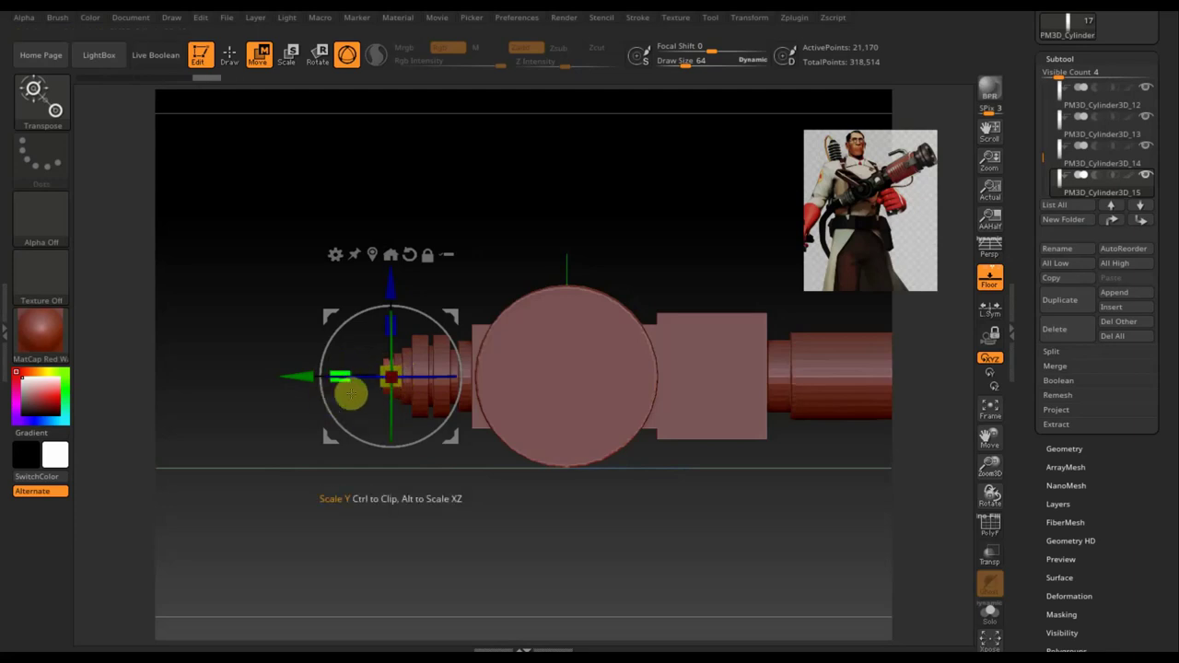
left_click_drag(295, 376, 293, 375)
mouse_move(627, 526)
left_mouse_down("alt")
mouse_move(636, 495)
mouse_move(498, 503)
left_mouse_up("alt")
mouse_move(591, 509)
left_mouse_down("alt")
mouse_move(636, 561)
mouse_move(614, 555)
left_mouse_up("alt")
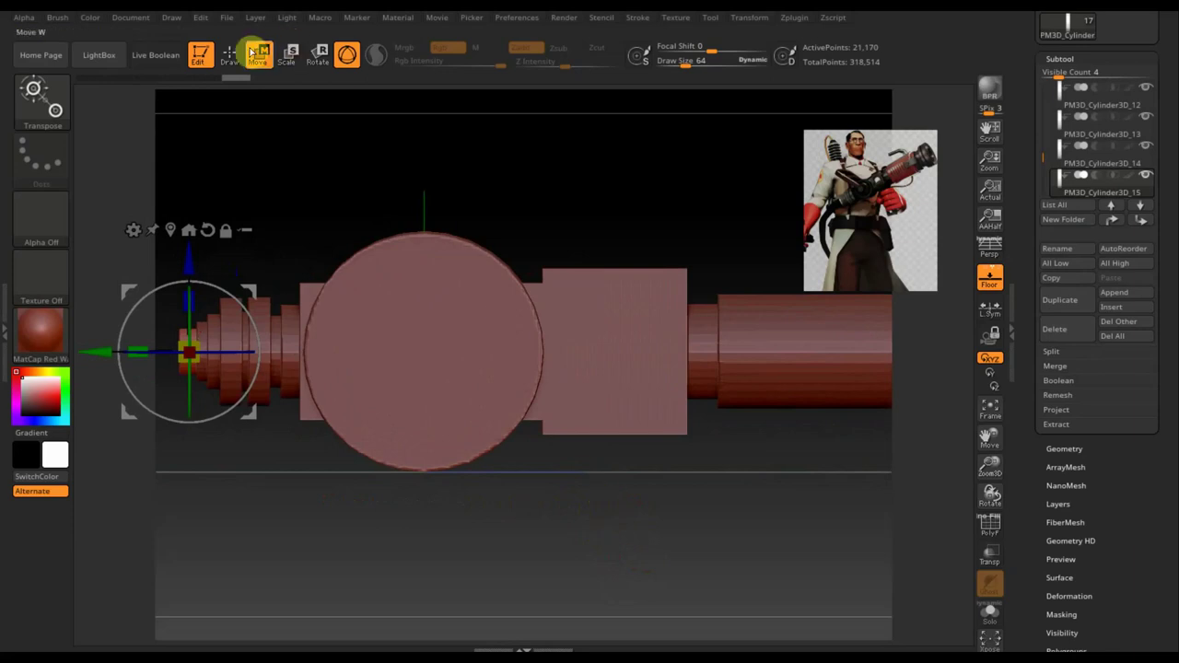
Return to Draw mode and select the hub disc PM3D_Cylinder3D_1 from the subtool list
key("q")
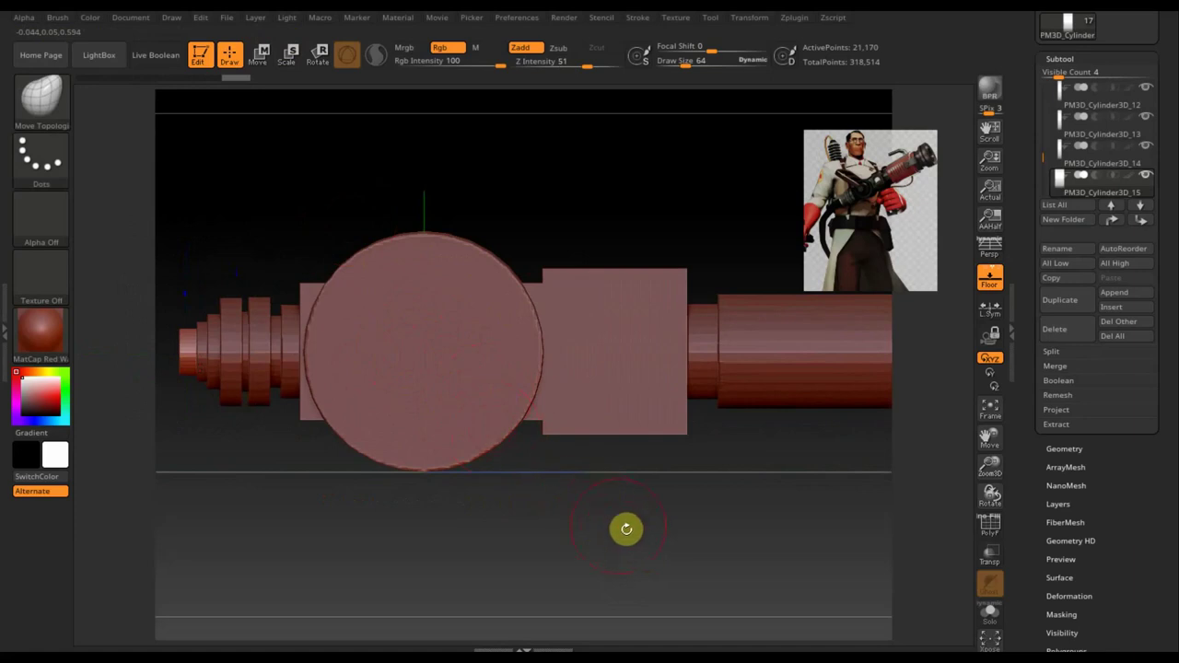
mouse_move(632, 535)
left_mouse_down()
mouse_move(629, 479)
mouse_move(621, 500)
mouse_move(676, 500)
mouse_move(472, 405)
left_mouse_up()
key("n")
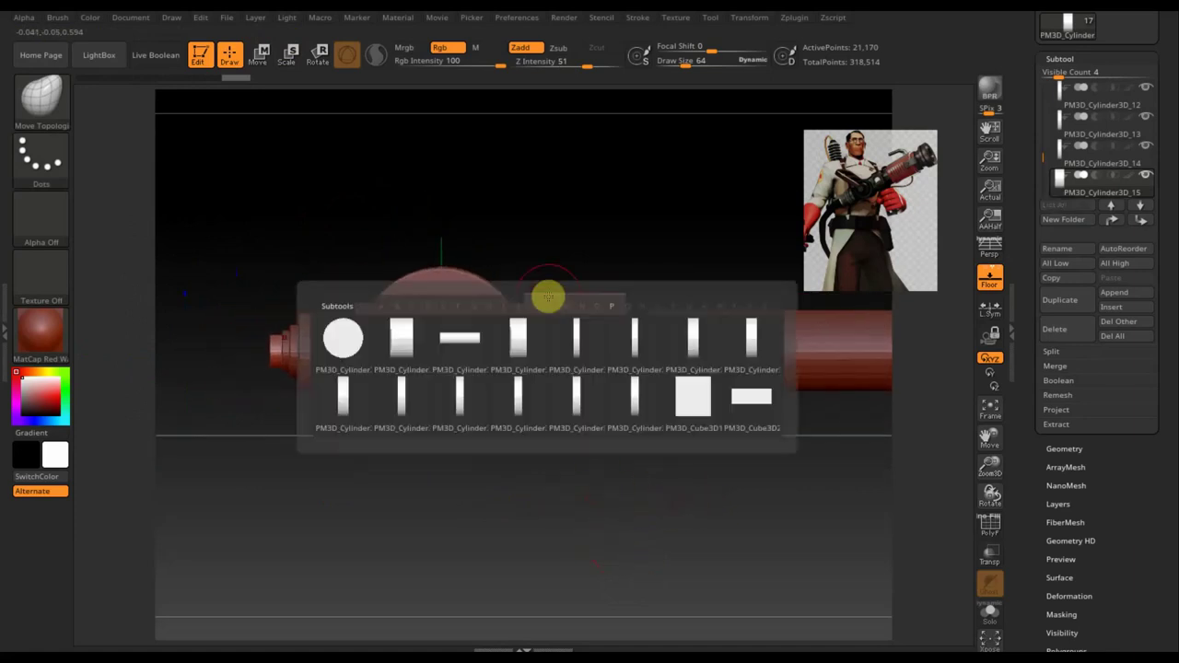
left_click(358, 338)
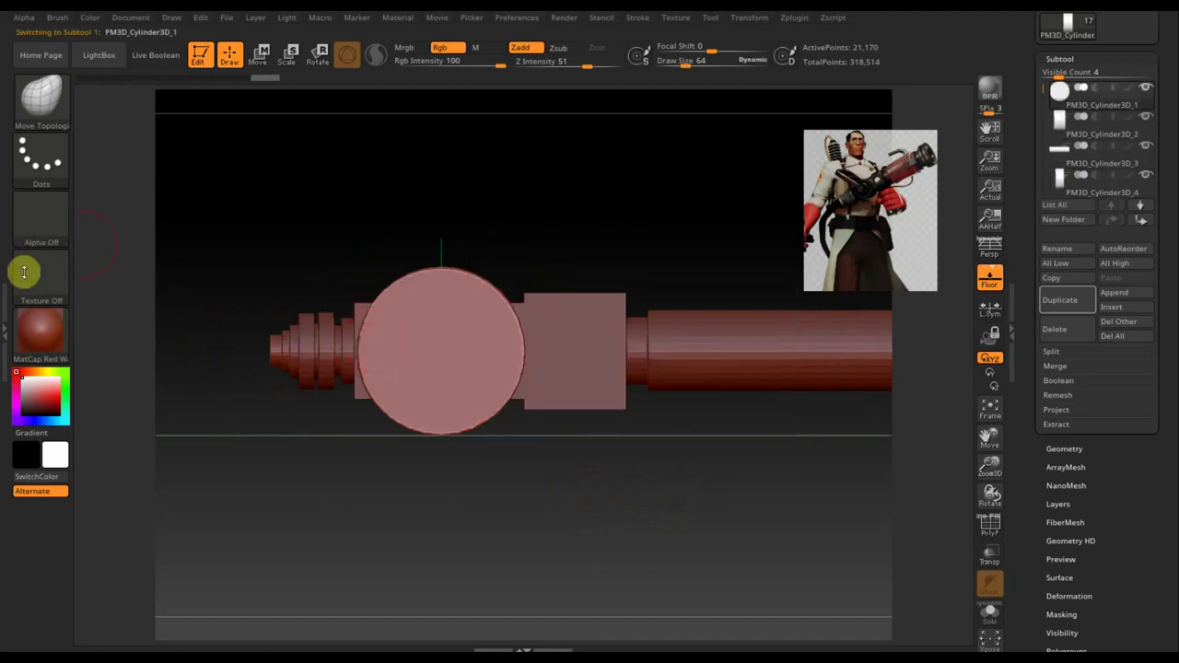
Choose the circle mask stroke and draw a circular mask on the disc's front face
key("ctrl")
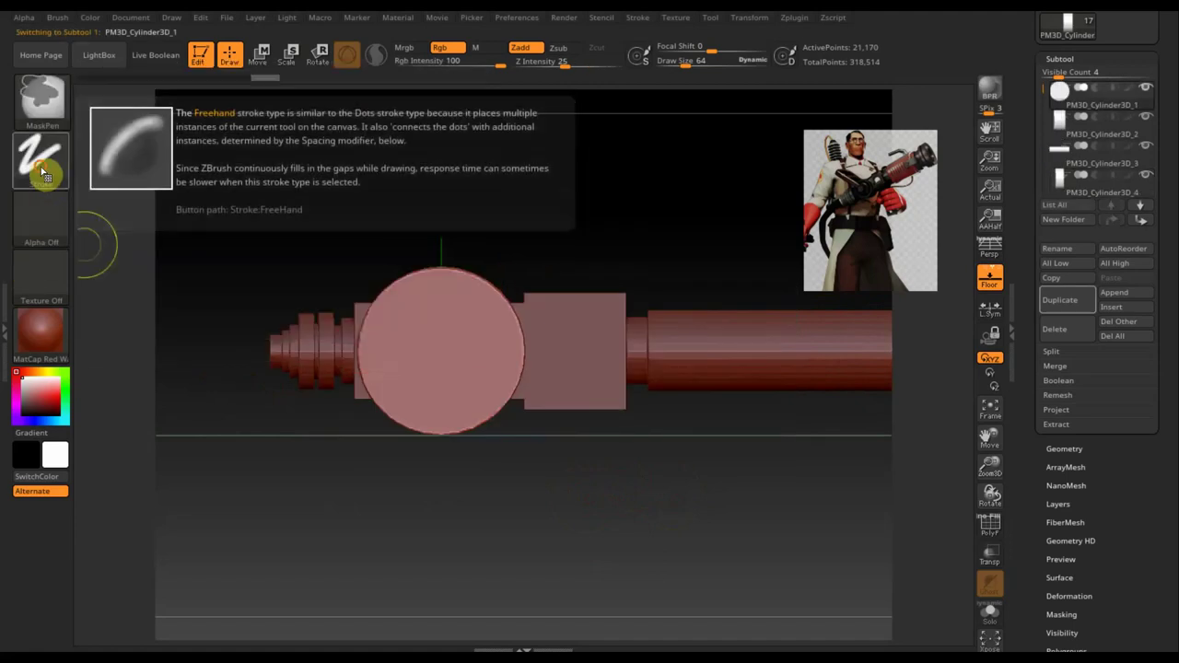
left_click(41, 155)
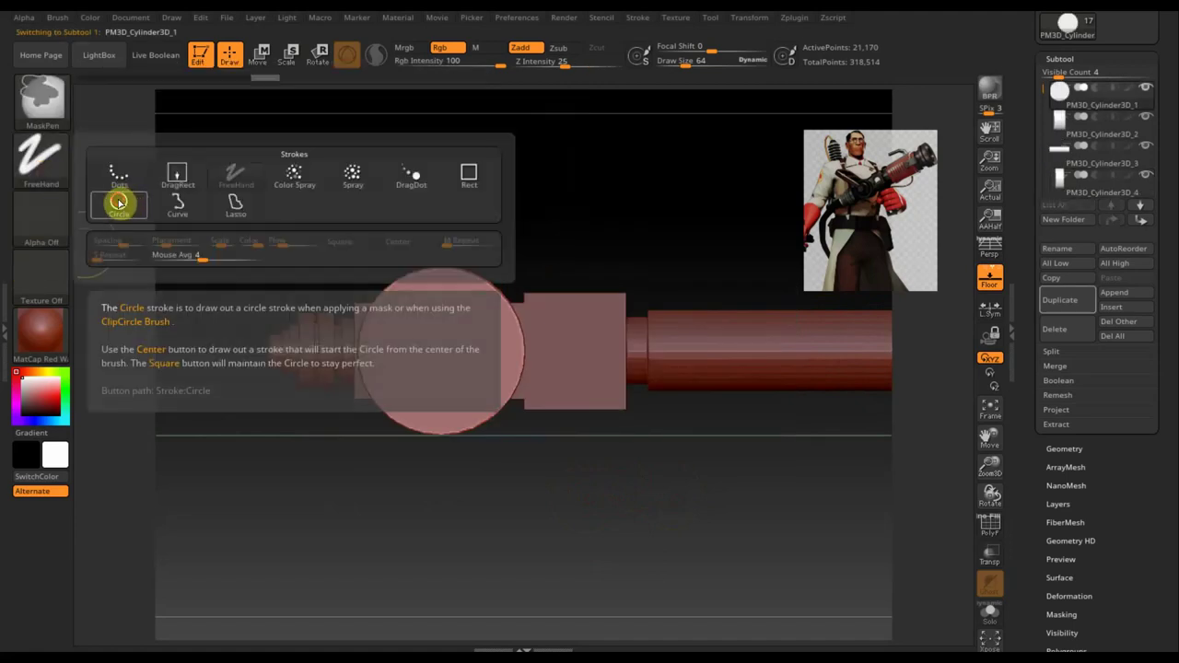
left_click(119, 203)
mouse_move(449, 559)
left_mouse_down("ctrl")
mouse_move(479, 602)
mouse_move(482, 389)
mouse_move(503, 419)
left_mouse_up("ctrl")
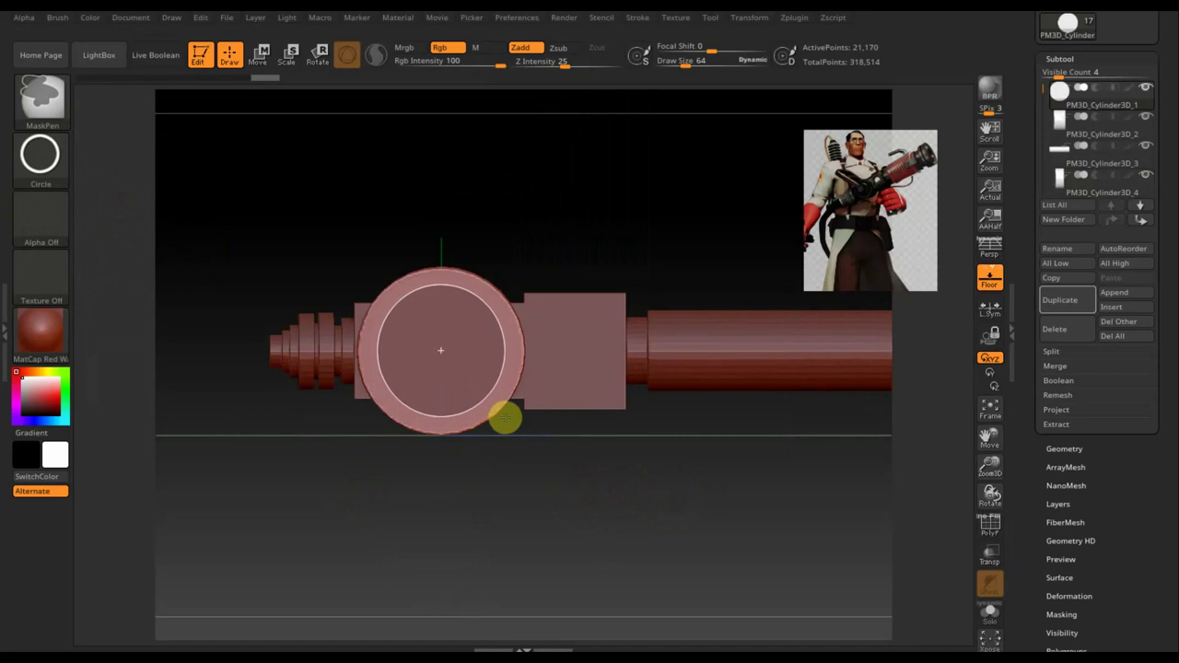
Invert the circle mask on the disc hub and push its unmasked centre inward with the Move gizmo
left_click_drag(505, 419, 505, 416, "ctrl")
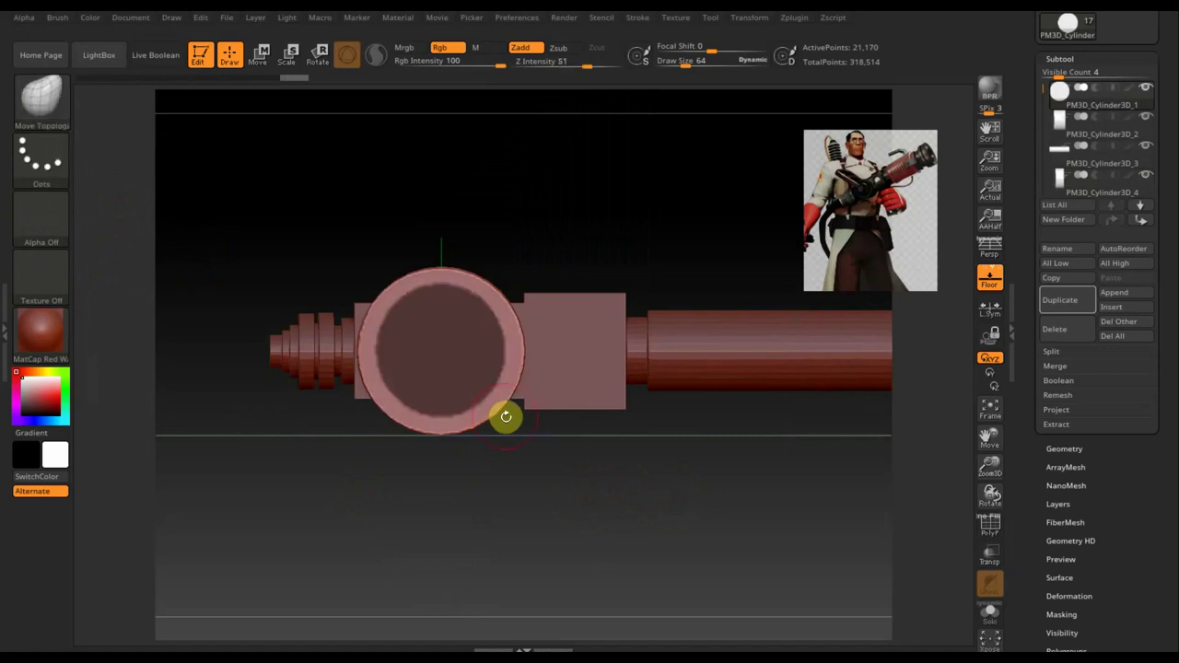
key("ctrl")
left_click(566, 513, "ctrl")
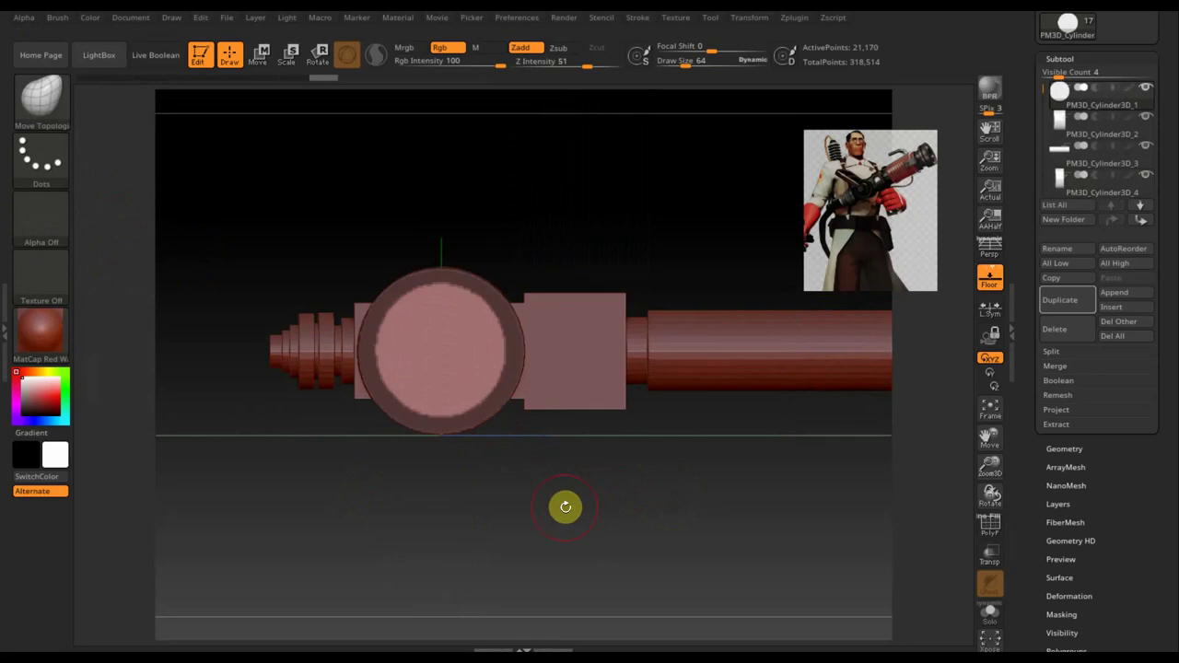
left_click_drag(562, 513, 503, 513)
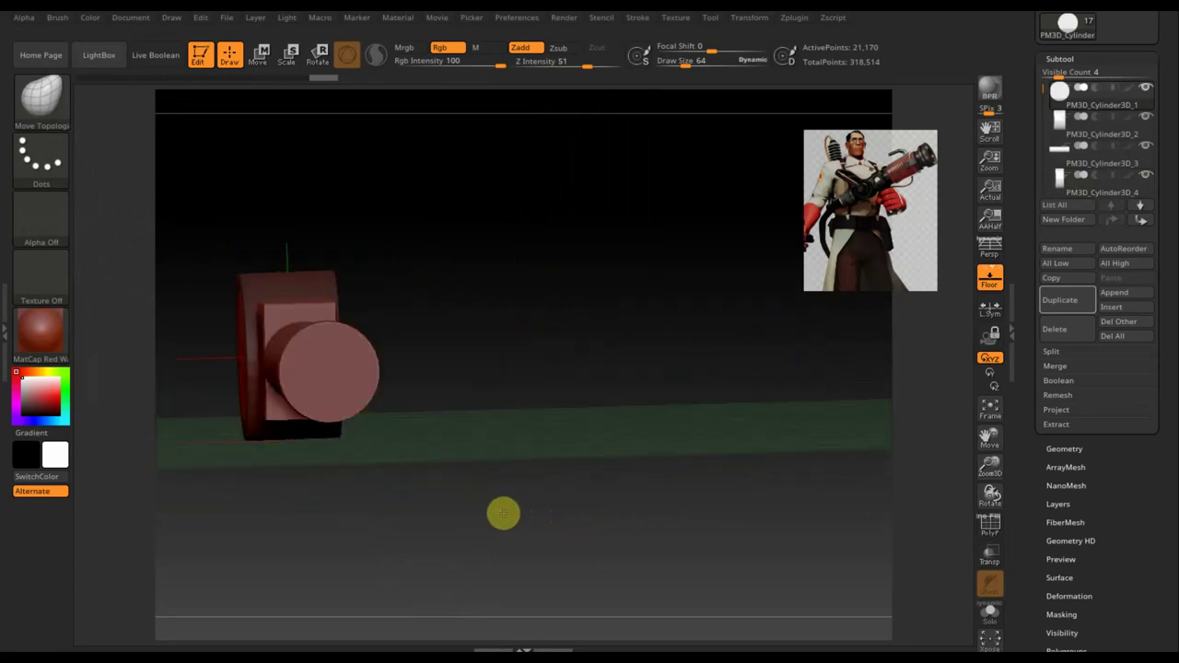
left_click(260, 56)
key("ctrl+shift+z")
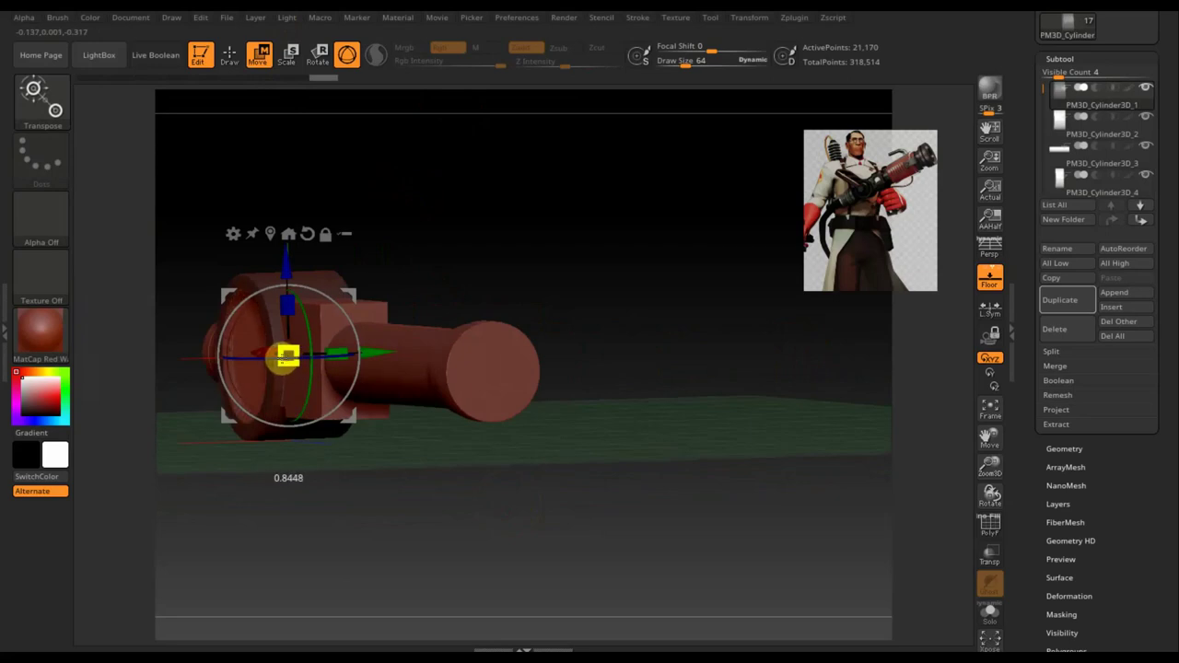
mouse_move(626, 266)
left_mouse_down()
mouse_move(556, 282)
mouse_move(669, 274)
mouse_move(642, 271)
mouse_move(599, 314)
left_mouse_up()
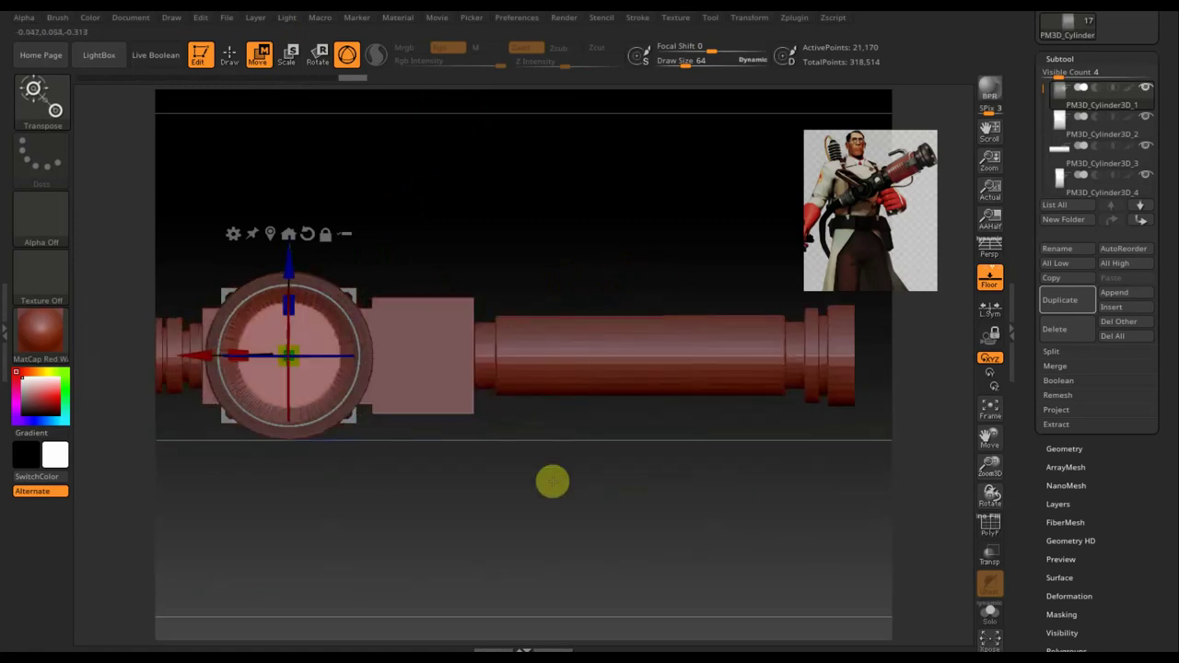
mouse_move(534, 507)
left_mouse_down()
mouse_move(463, 510)
mouse_move(364, 362)
left_mouse_up()
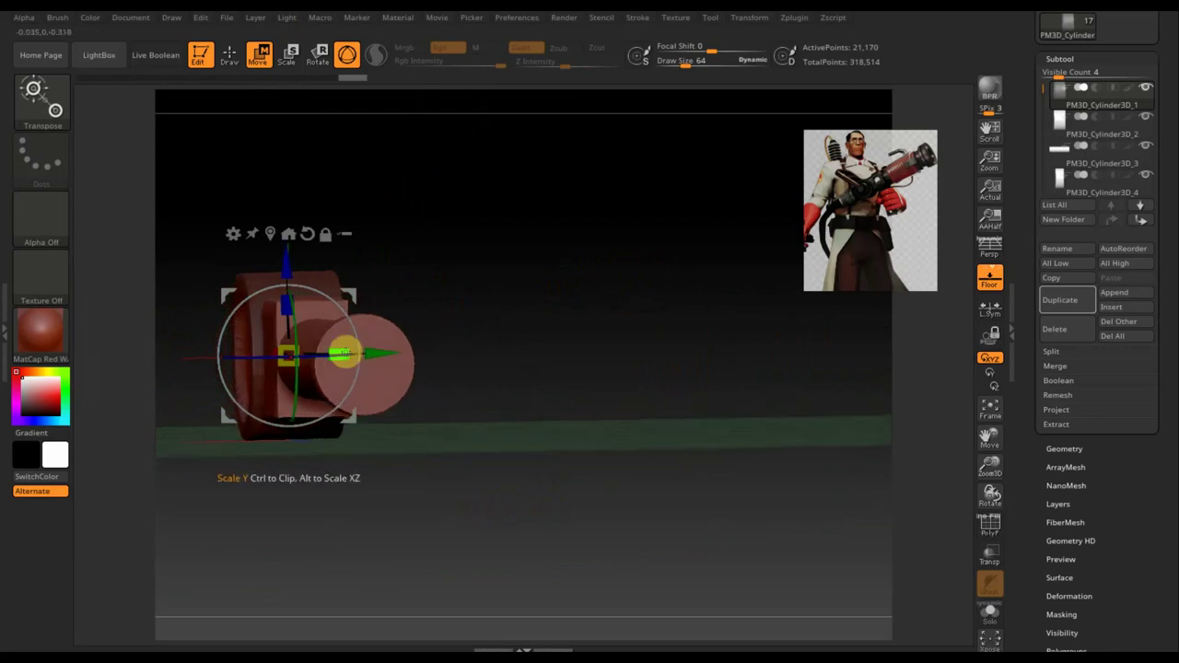
mouse_move(439, 501)
left_mouse_down()
mouse_move(526, 519)
mouse_move(534, 543)
left_mouse_up()
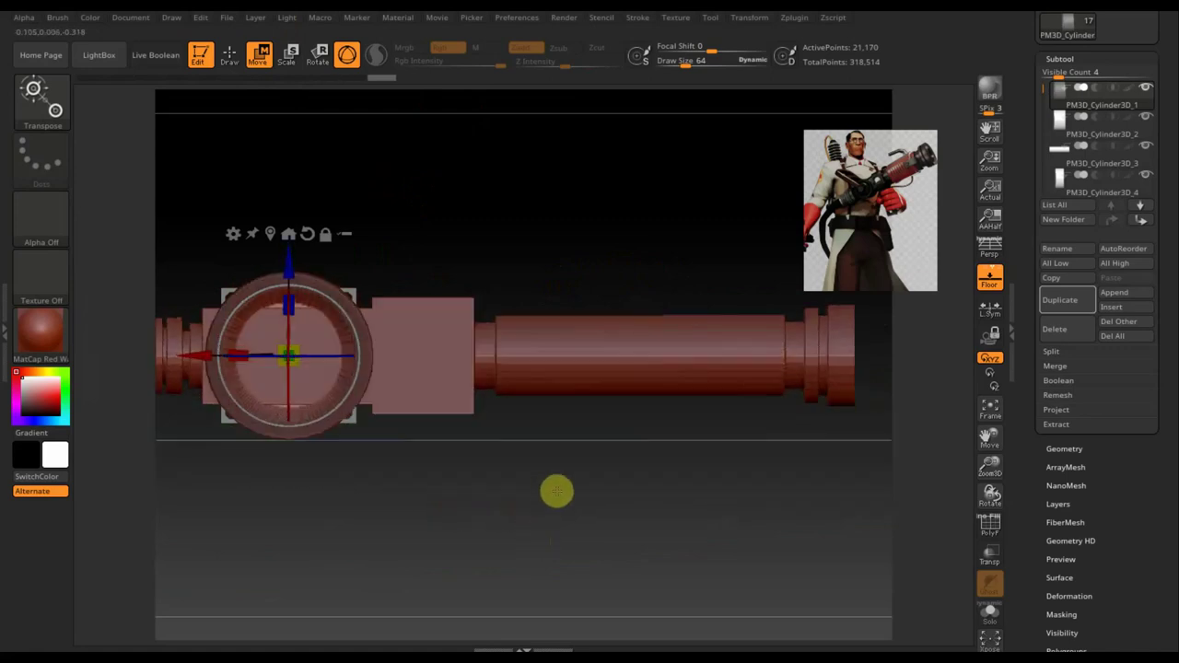
Clear the disc's mask, return to Draw mode, and make PM3D_Cylinder3D_2 the active subtool
left_click_drag(556, 491, 571, 534, "ctrl")
mouse_move(517, 484)
left_mouse_down("alt")
mouse_move(632, 494)
mouse_move(636, 568)
mouse_move(632, 498)
left_mouse_up("alt")
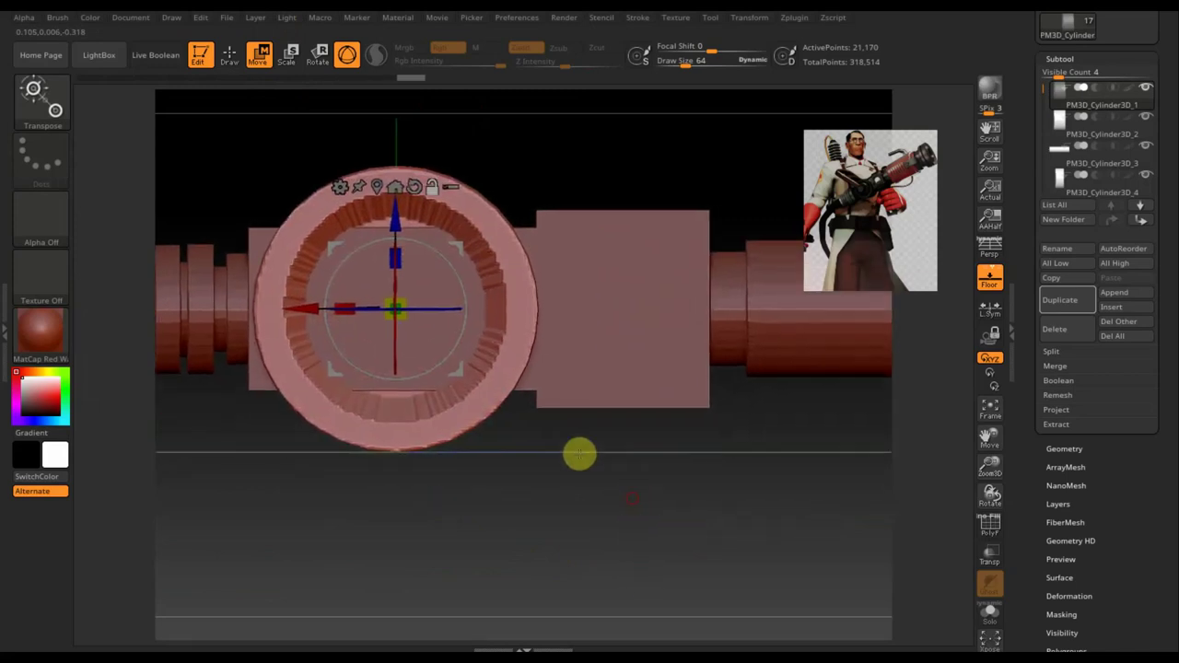
left_click(238, 49)
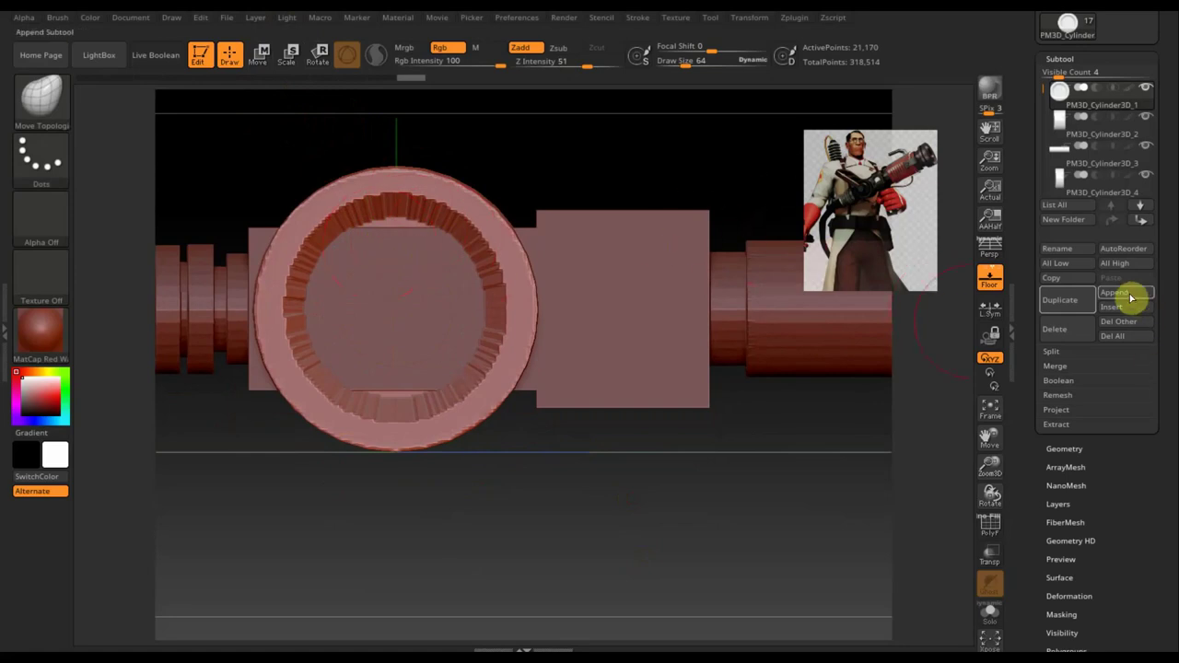
mouse_move(1102, 163)
left_click(1066, 175)
left_click(1068, 119)
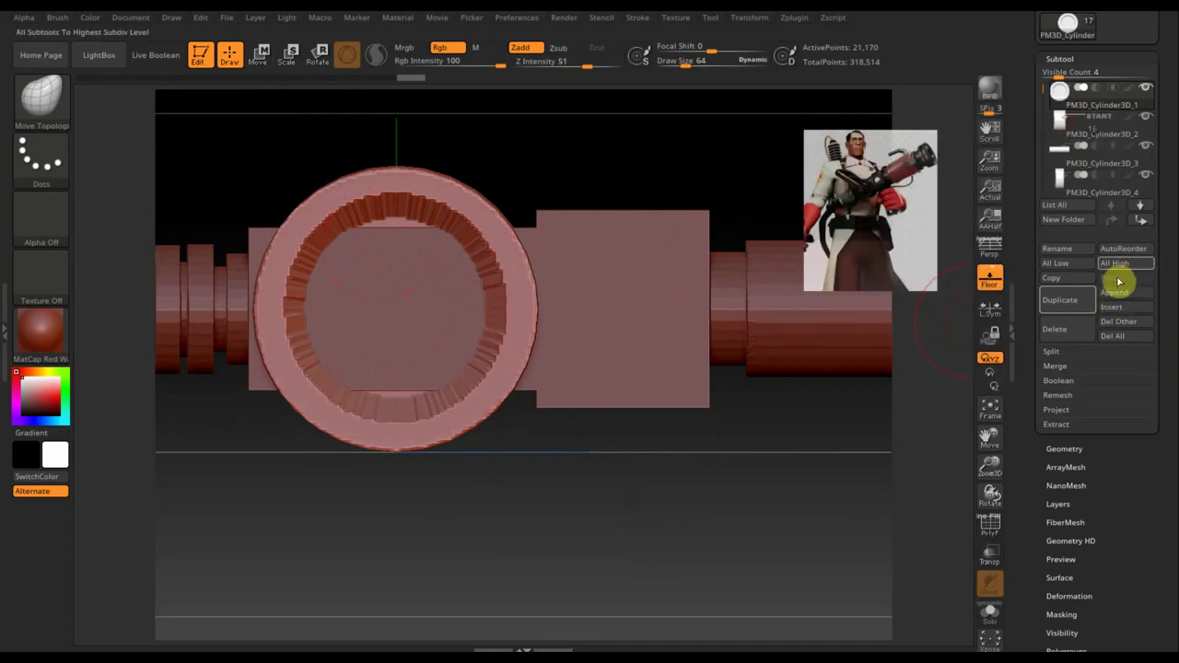
Duplicate PM3D_Cylinder3D_2, trial-slide the copy along X, then undo the move
left_click(1070, 310)
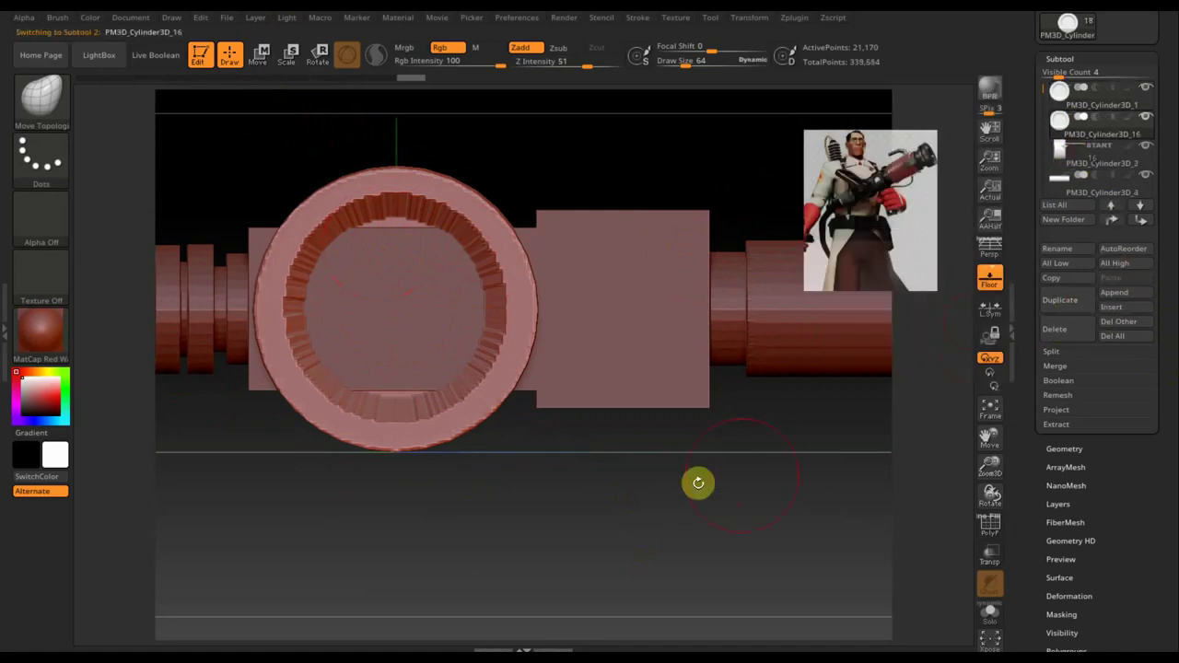
mouse_move(682, 505)
left_mouse_down()
mouse_move(650, 424)
mouse_move(626, 445)
mouse_move(691, 481)
mouse_move(739, 369)
left_mouse_up()
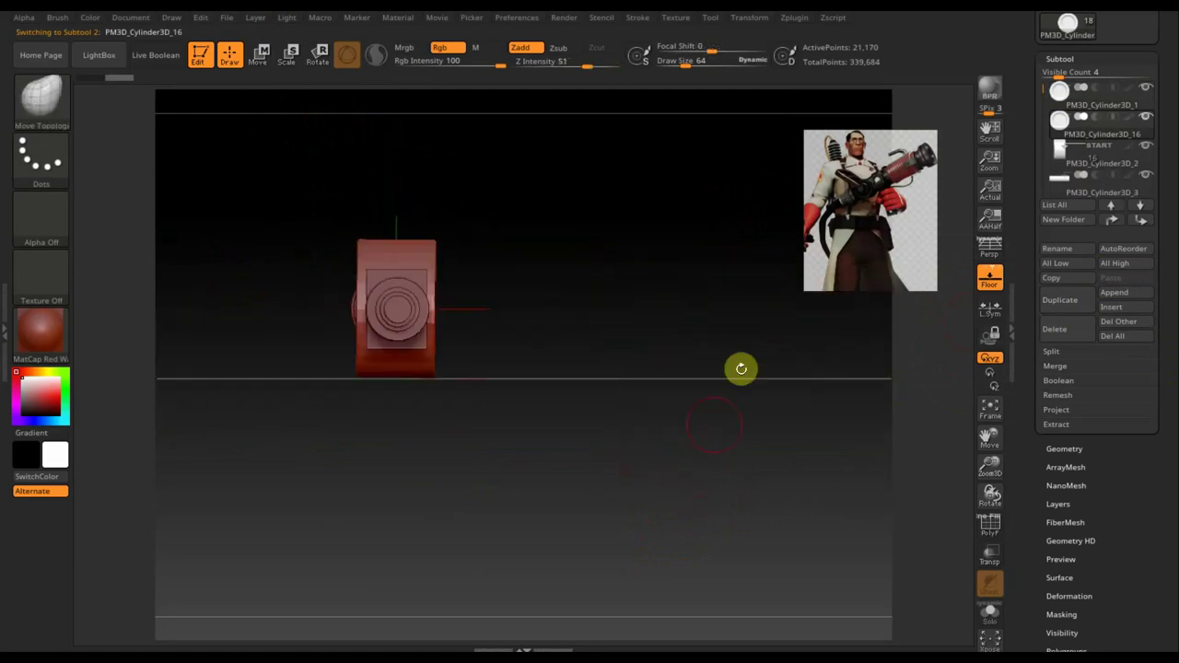
left_click(264, 55)
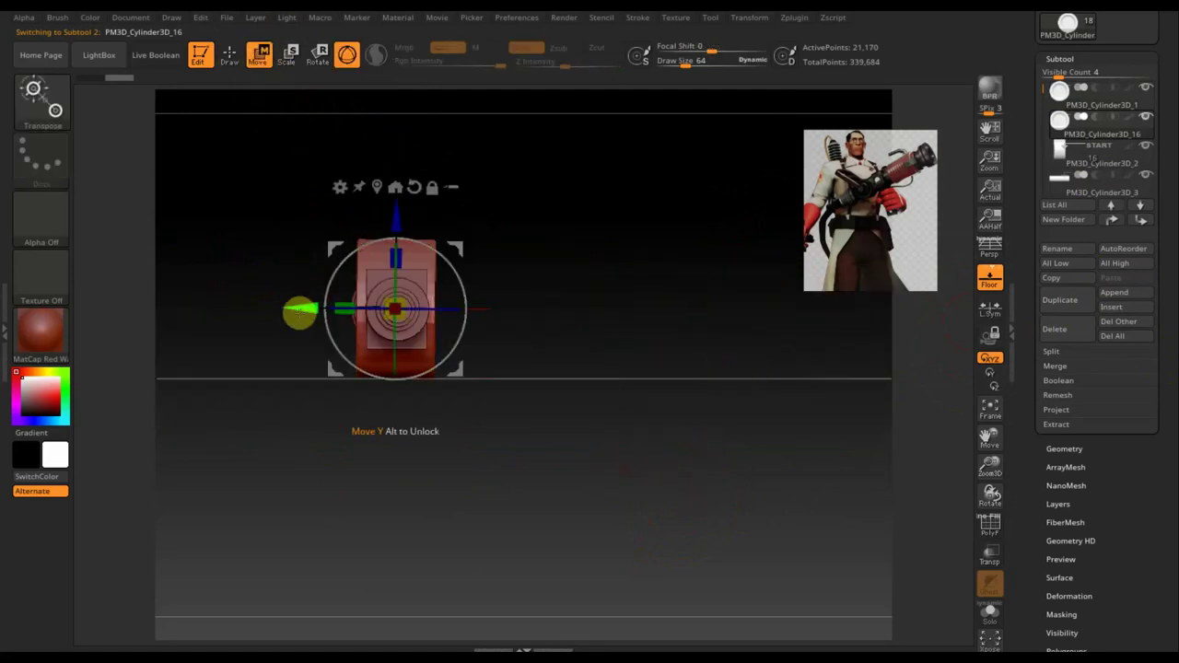
left_click_drag(298, 307, 411, 340)
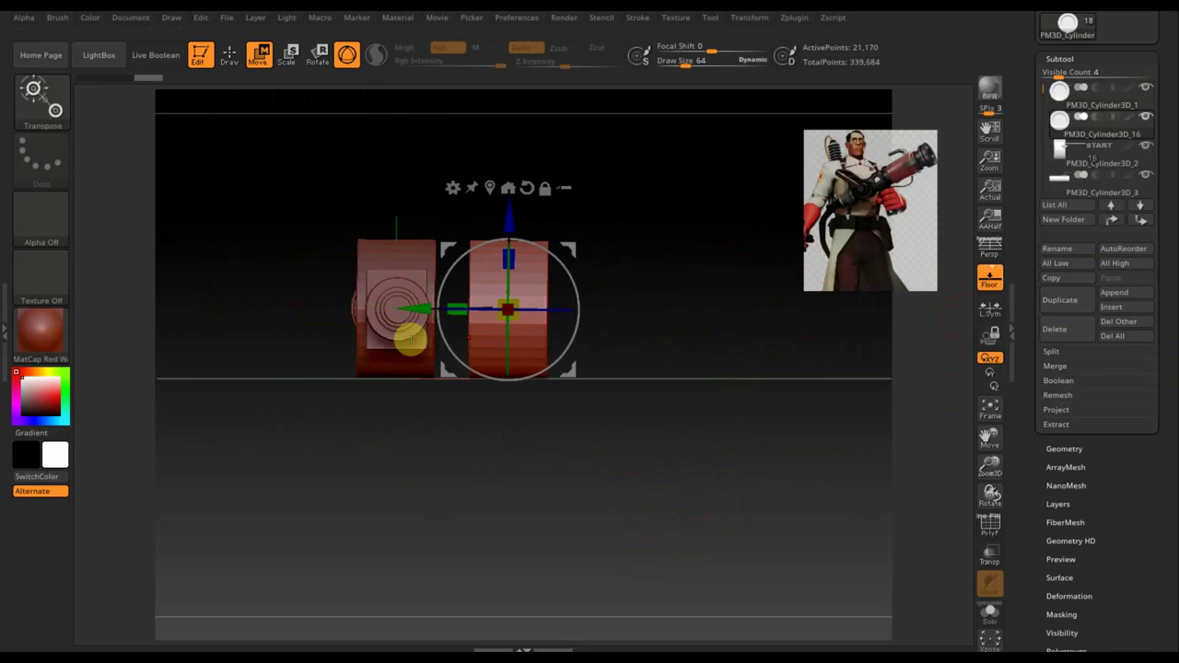
mouse_move(581, 418)
left_mouse_down()
mouse_move(563, 424)
mouse_move(577, 427)
left_mouse_up()
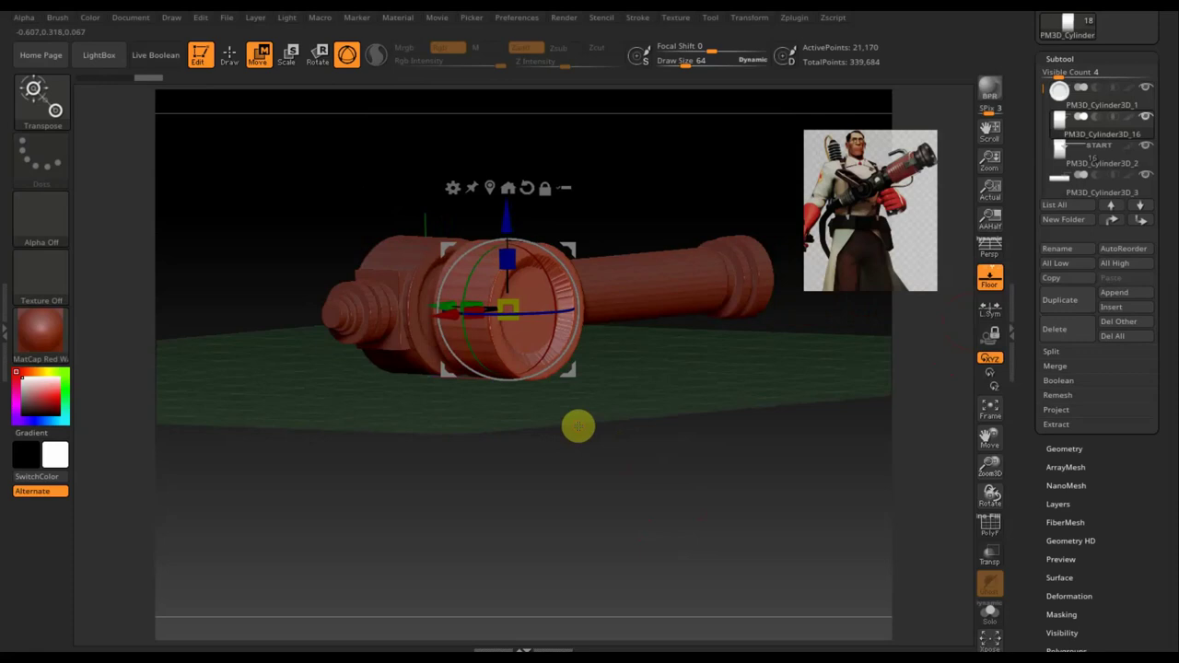
key("ctrl+z")
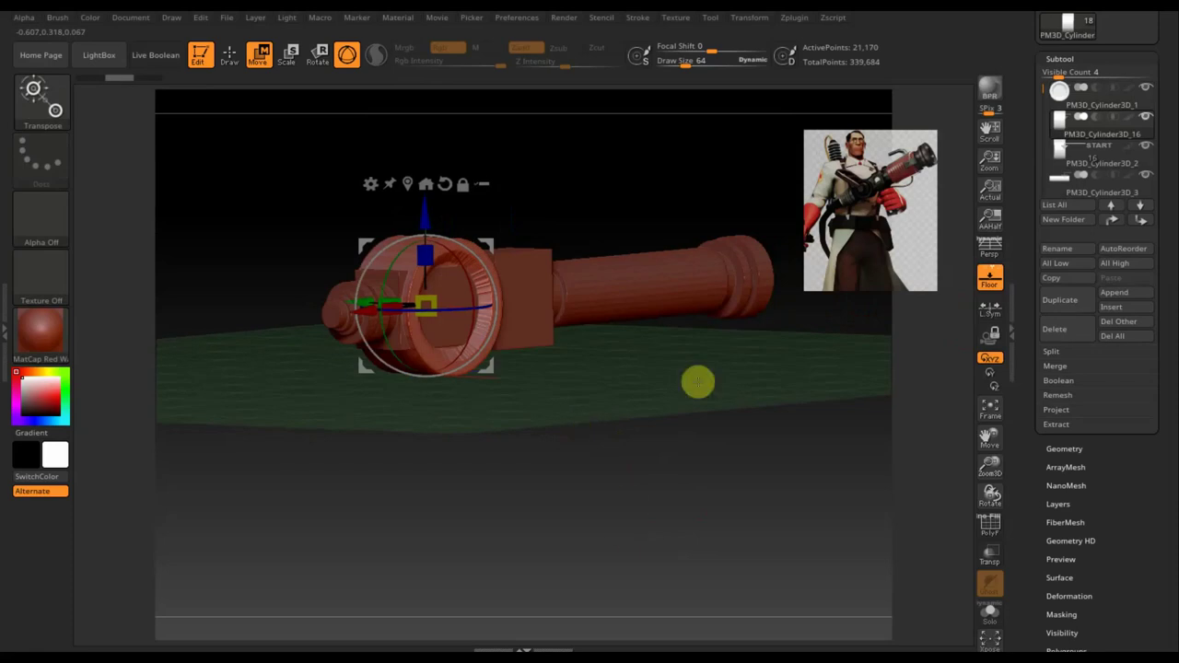
Delete the stray duplicate and the PM3D_Cylinder3D_16 subtool, confirming each deletion
left_click(1061, 304)
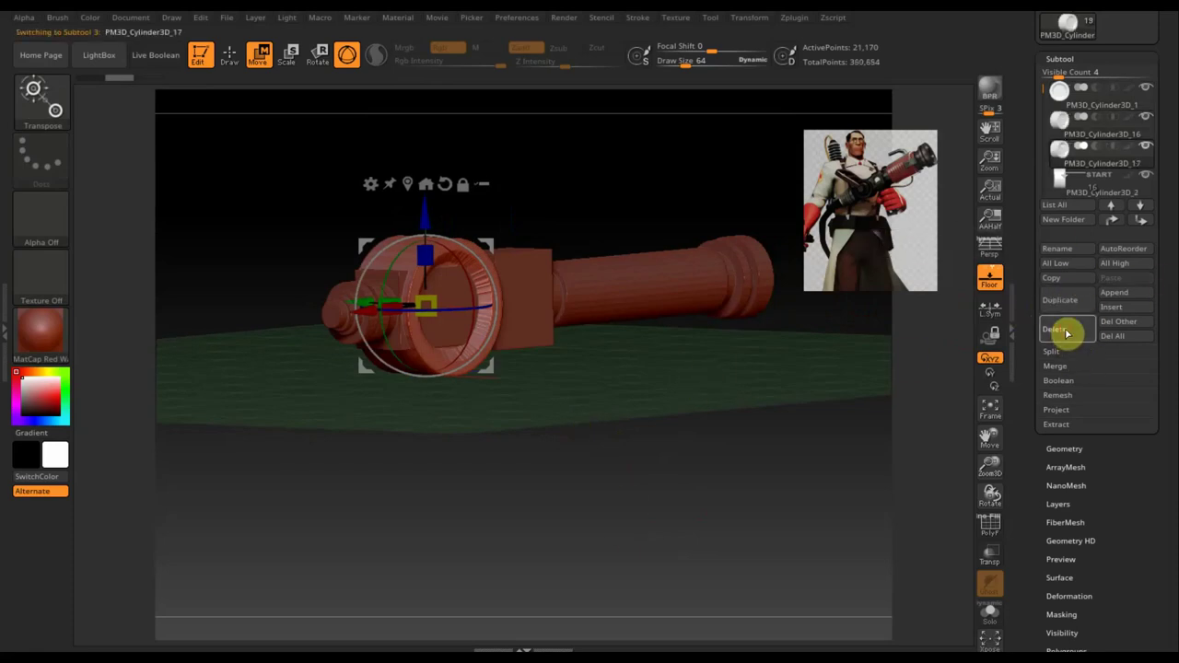
left_click(1066, 334)
left_click(921, 361)
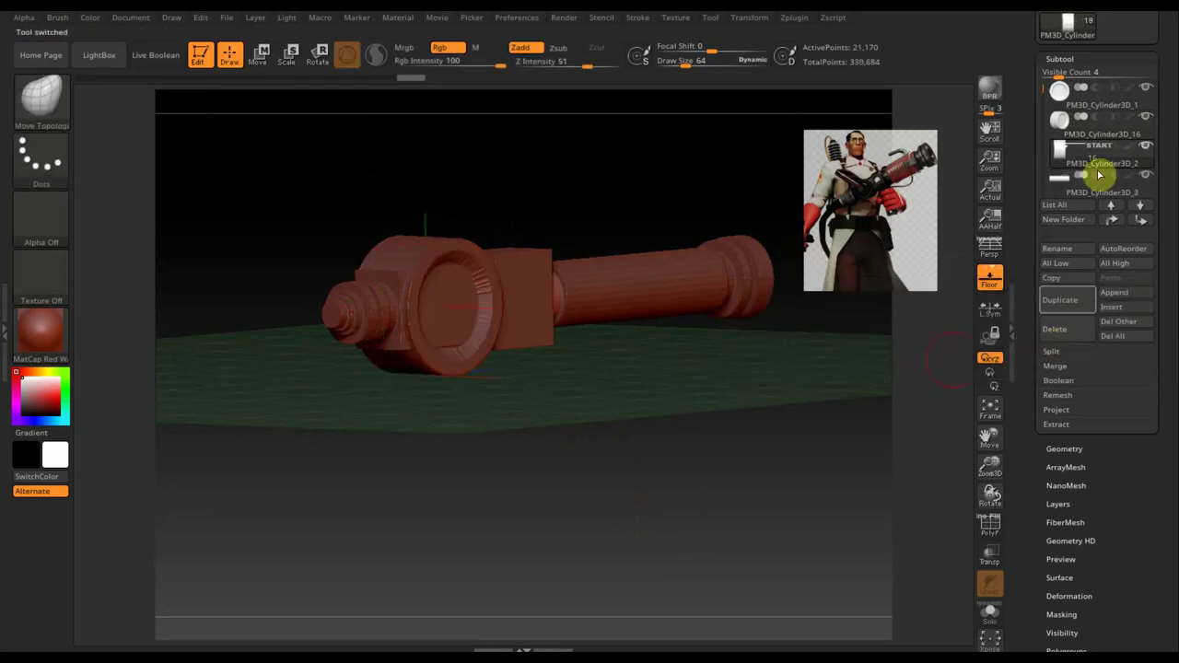
left_click(1078, 138)
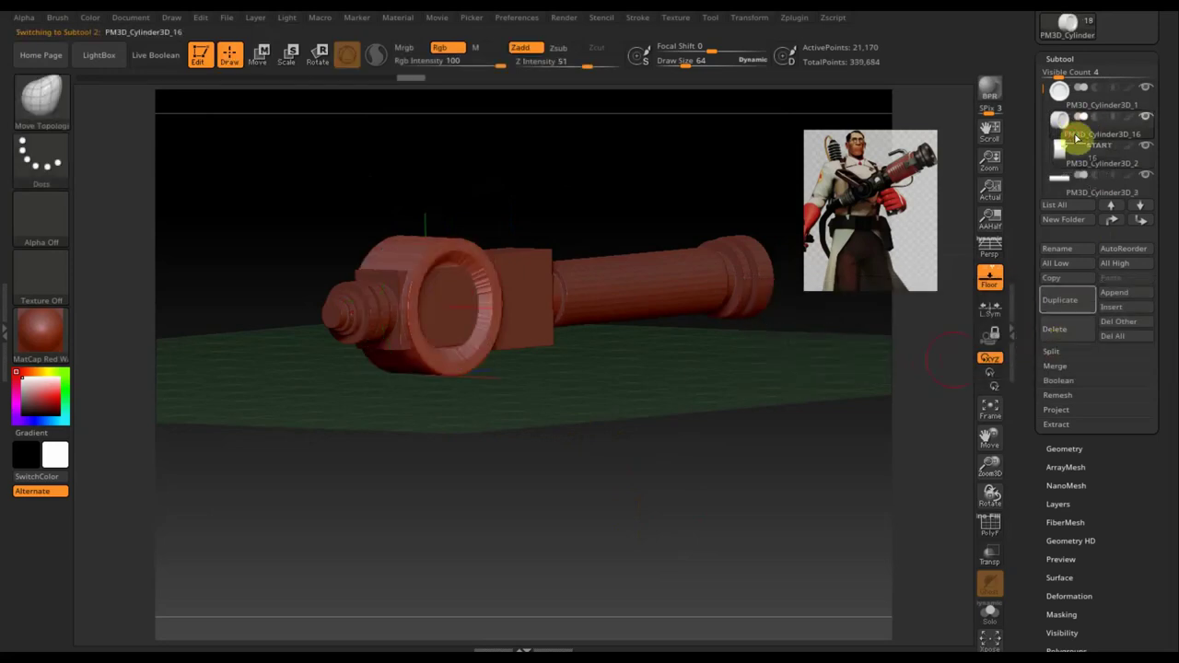
left_click(1065, 328)
left_click(923, 362)
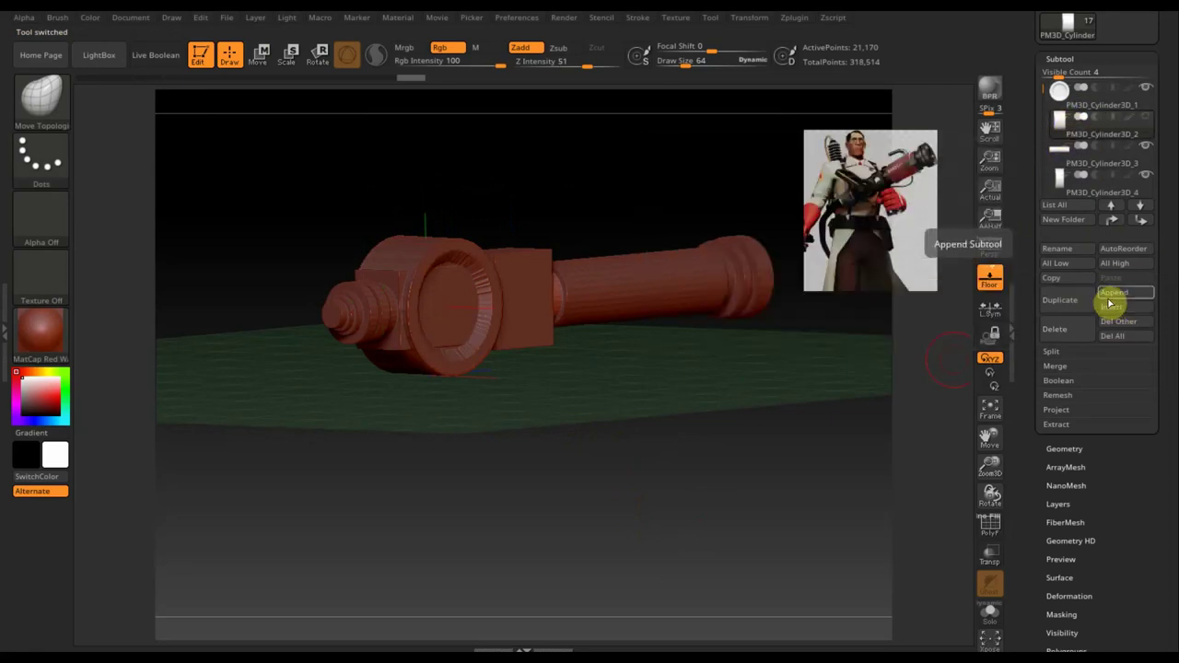
Duplicate the hub cylinder part and slide the copy slightly sideways
left_click(1054, 301)
left_click_drag(716, 489, 653, 469, "shift")
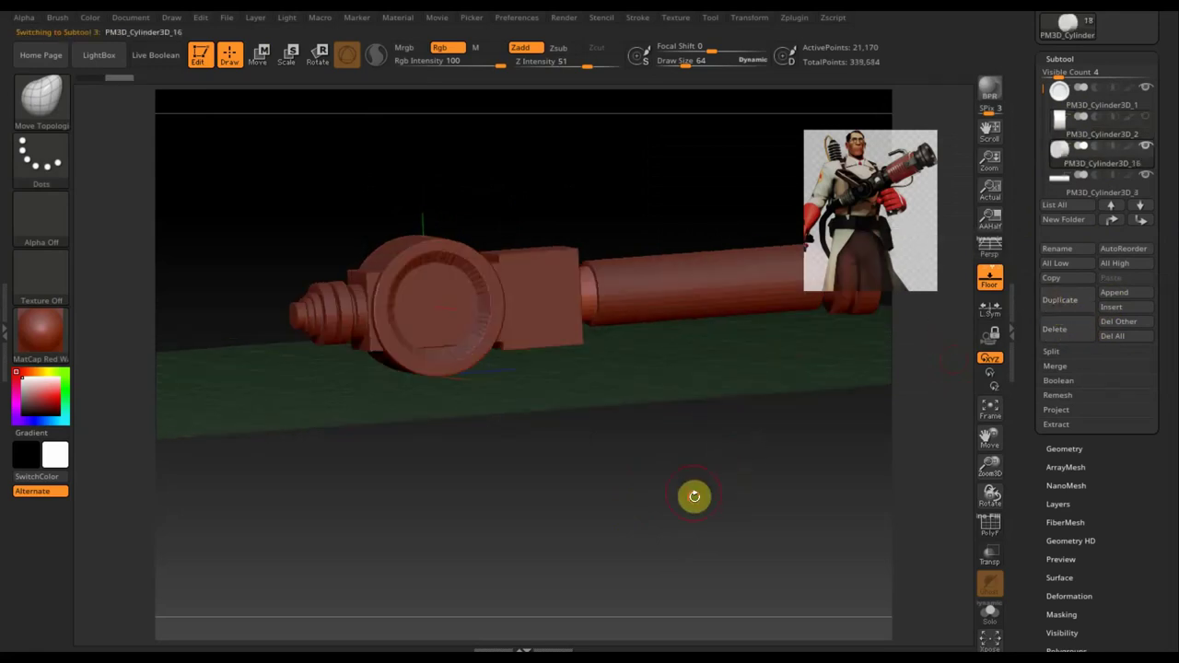
left_click(258, 67)
left_click_drag(500, 304, 330, 308)
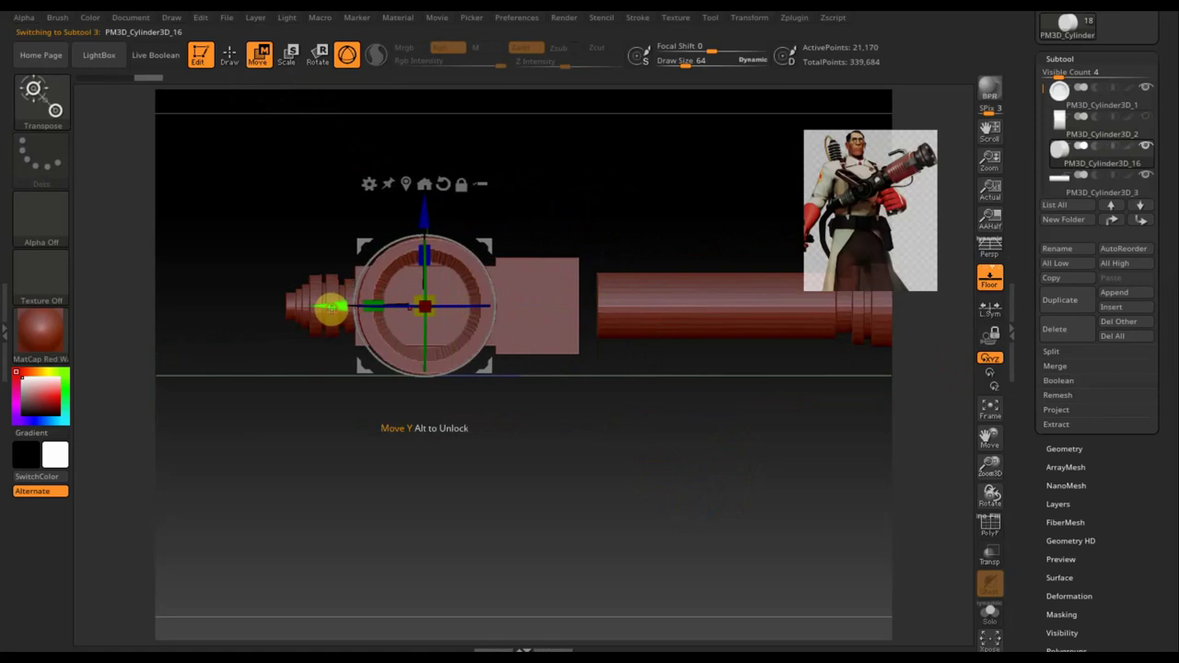
mouse_move(501, 442)
left_mouse_down()
mouse_move(586, 462)
mouse_move(542, 400)
left_mouse_up()
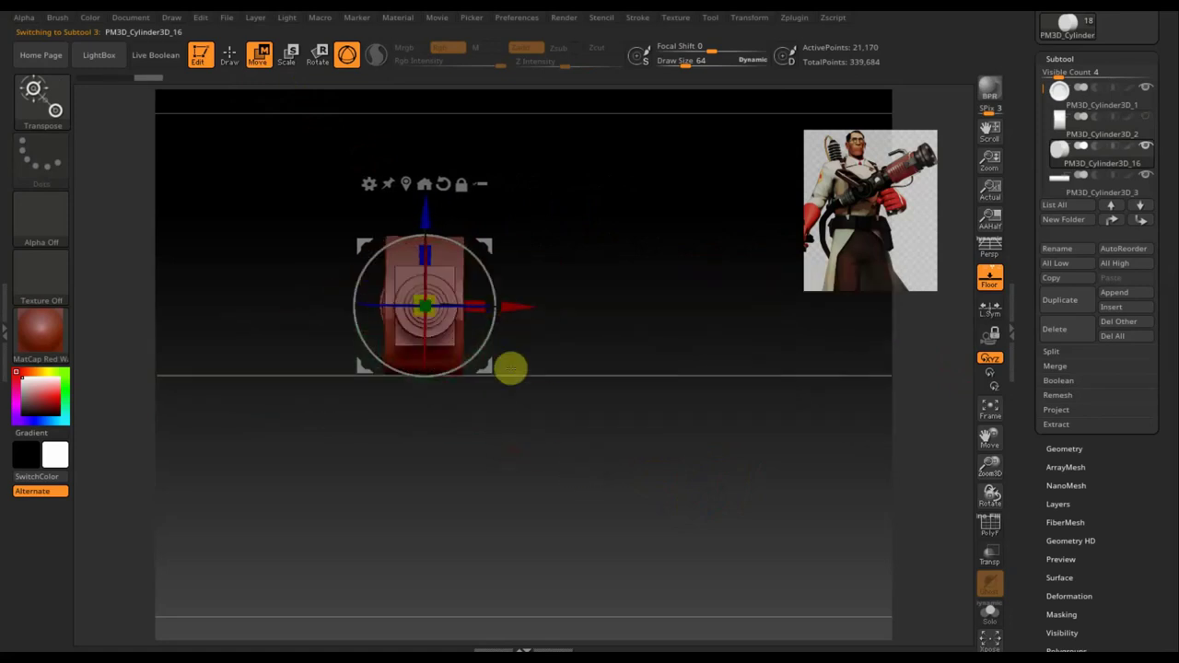
left_click_drag(553, 524, 673, 526)
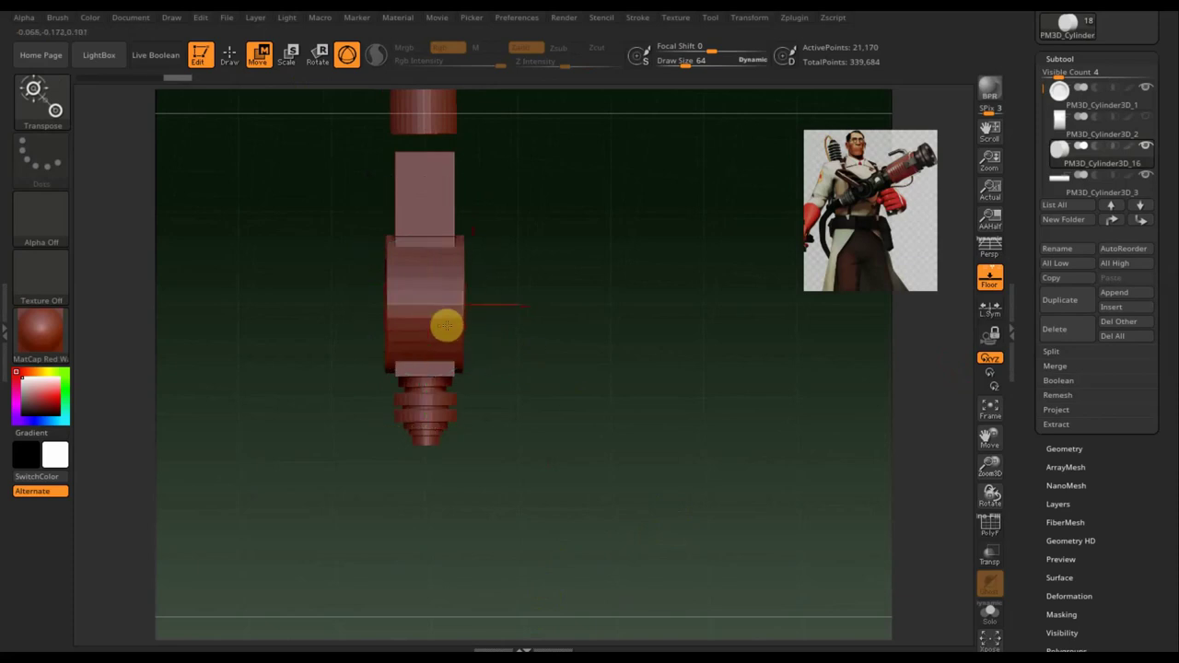
Scale the copy to about 1.68, turn it a quarter turn, then shrink it to about 0.74 and nudge it right
left_click_drag(431, 312, 450, 334)
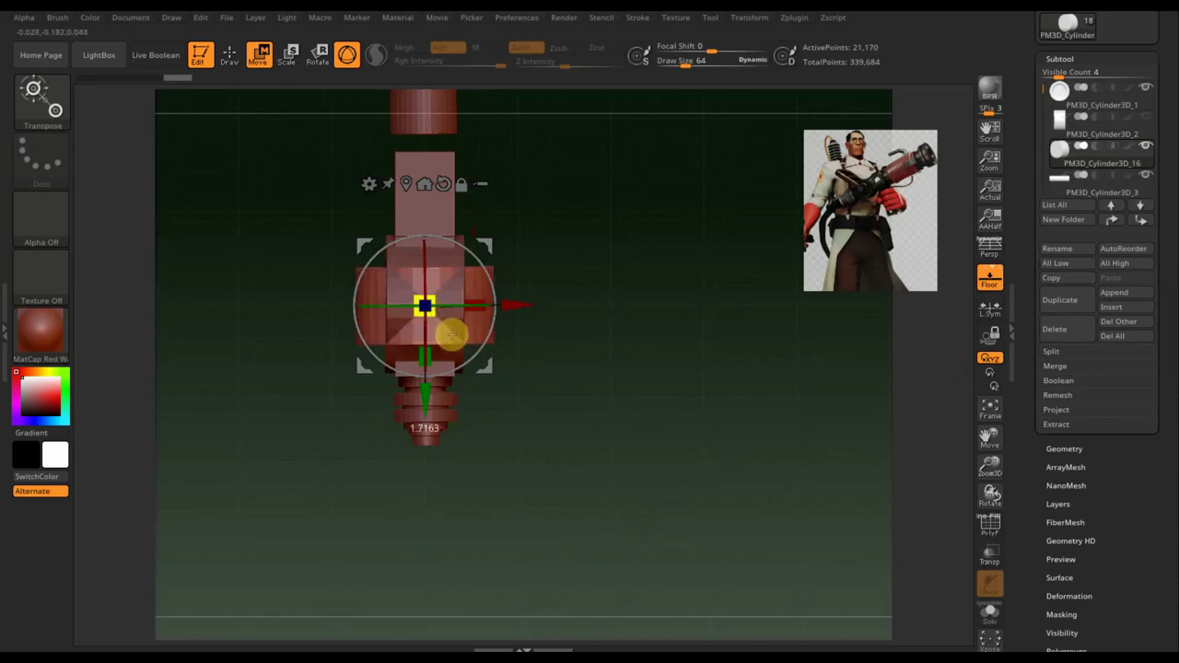
left_click_drag(481, 268, 445, 349)
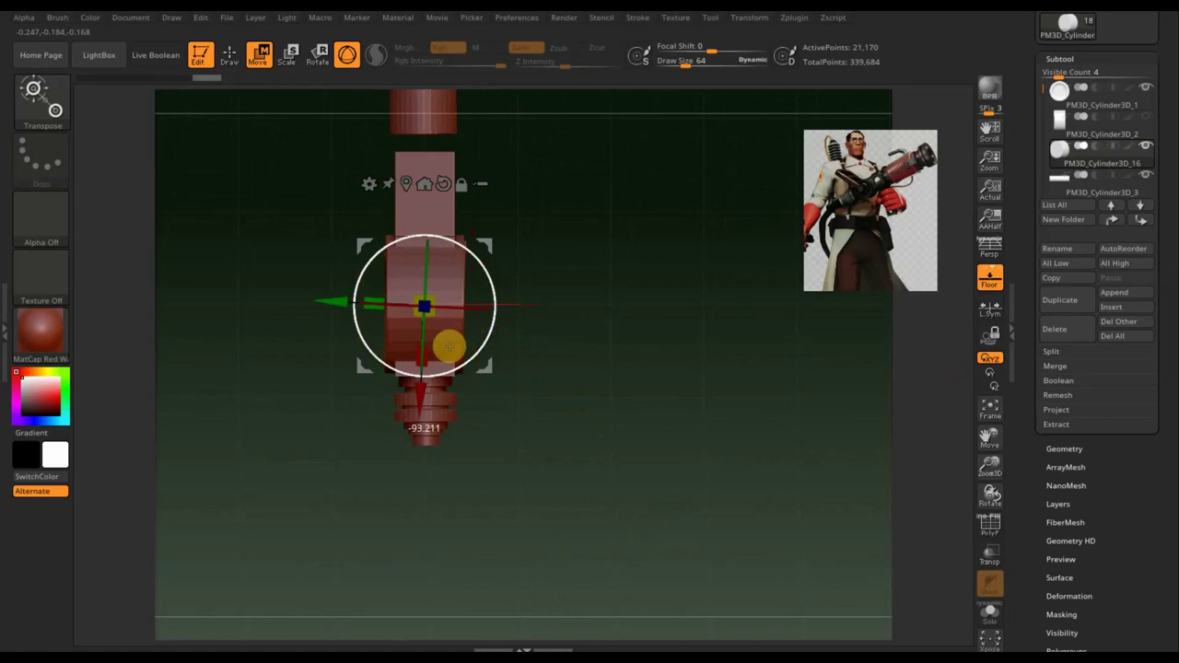
mouse_move(615, 405)
left_mouse_down()
mouse_move(547, 384)
mouse_move(623, 440)
mouse_move(587, 396)
left_mouse_up()
left_click_drag(478, 267, 480, 267)
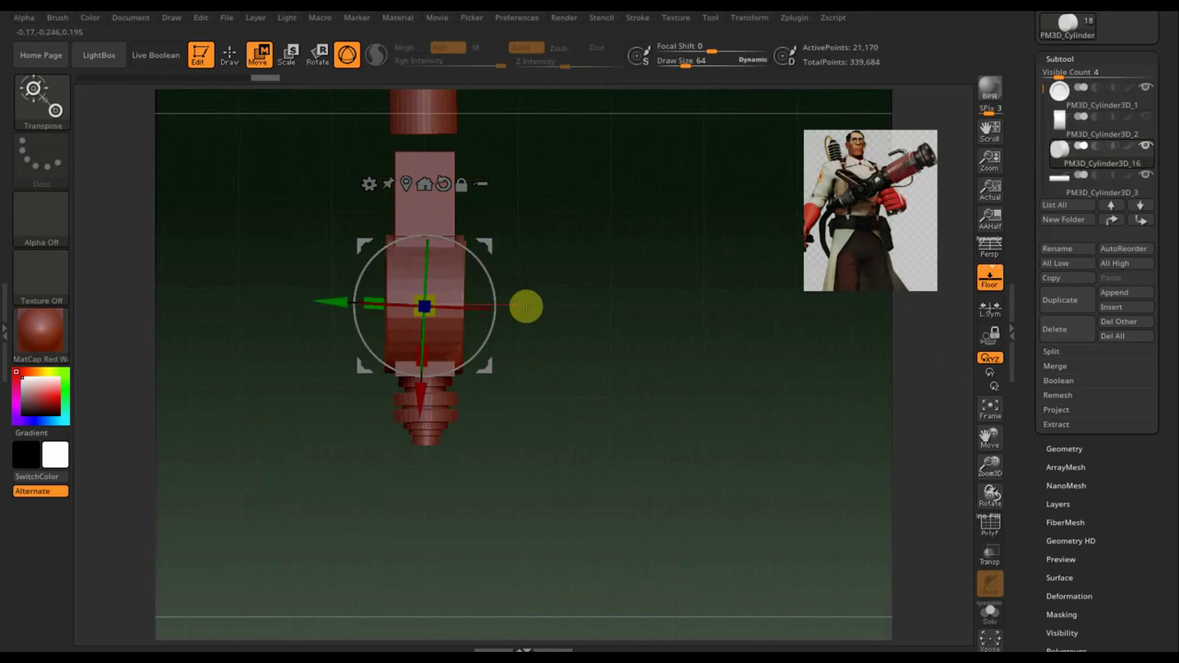
mouse_move(602, 387)
left_mouse_down()
mouse_move(597, 250)
mouse_move(633, 367)
mouse_move(574, 350)
left_mouse_up()
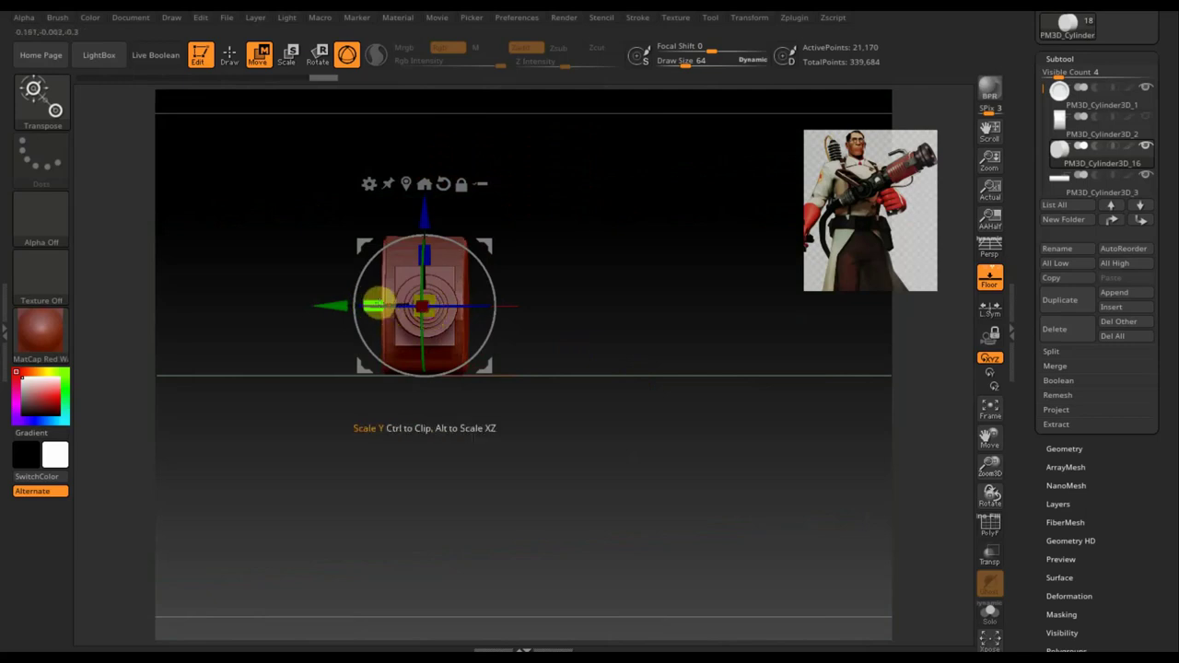
left_click_drag(377, 304, 370, 304)
left_click_drag(516, 332, 562, 394, "shift")
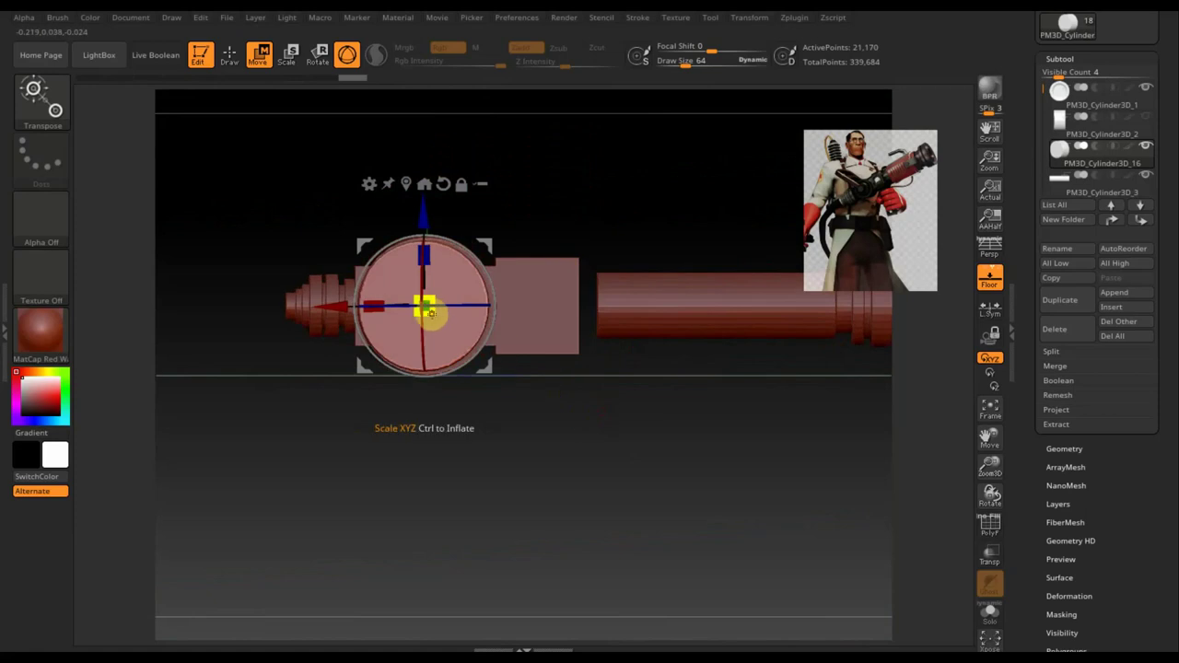
left_click_drag(430, 313, 427, 313)
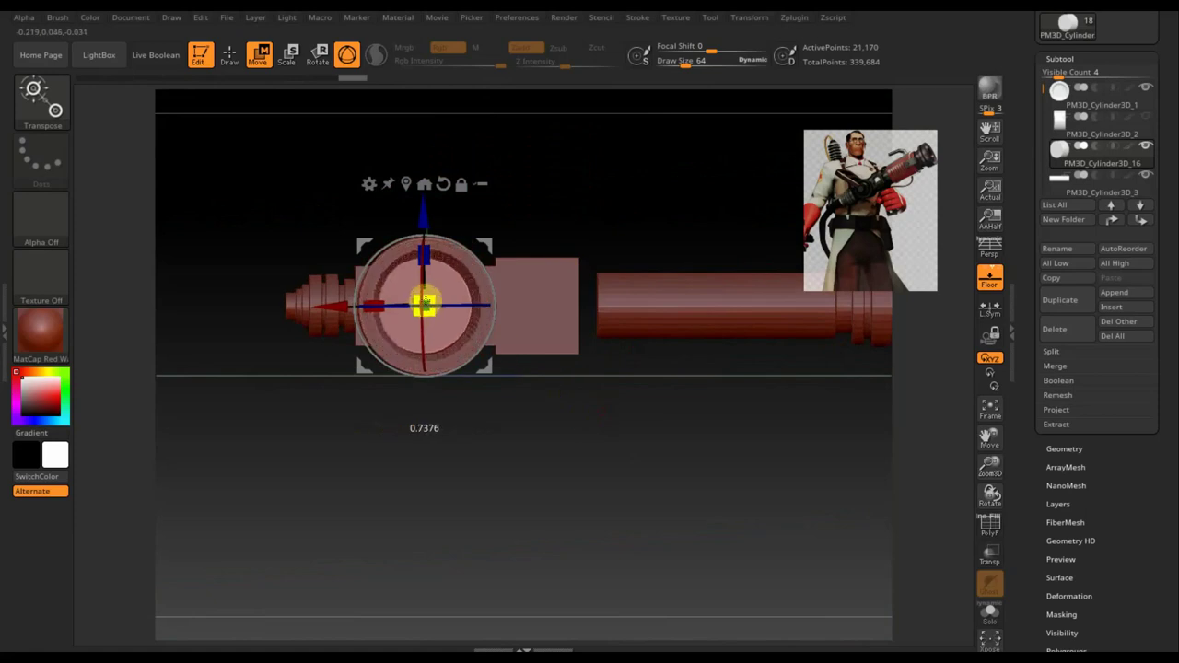
left_click_drag(435, 307, 435, 307)
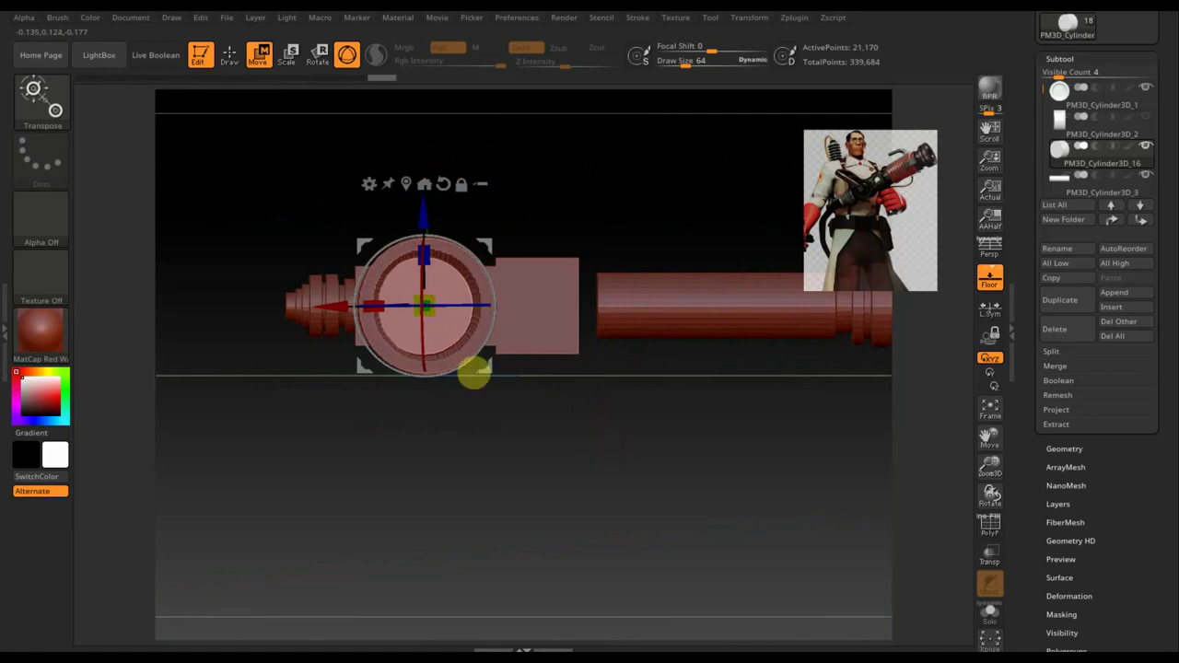
left_click_drag(341, 305, 344, 305)
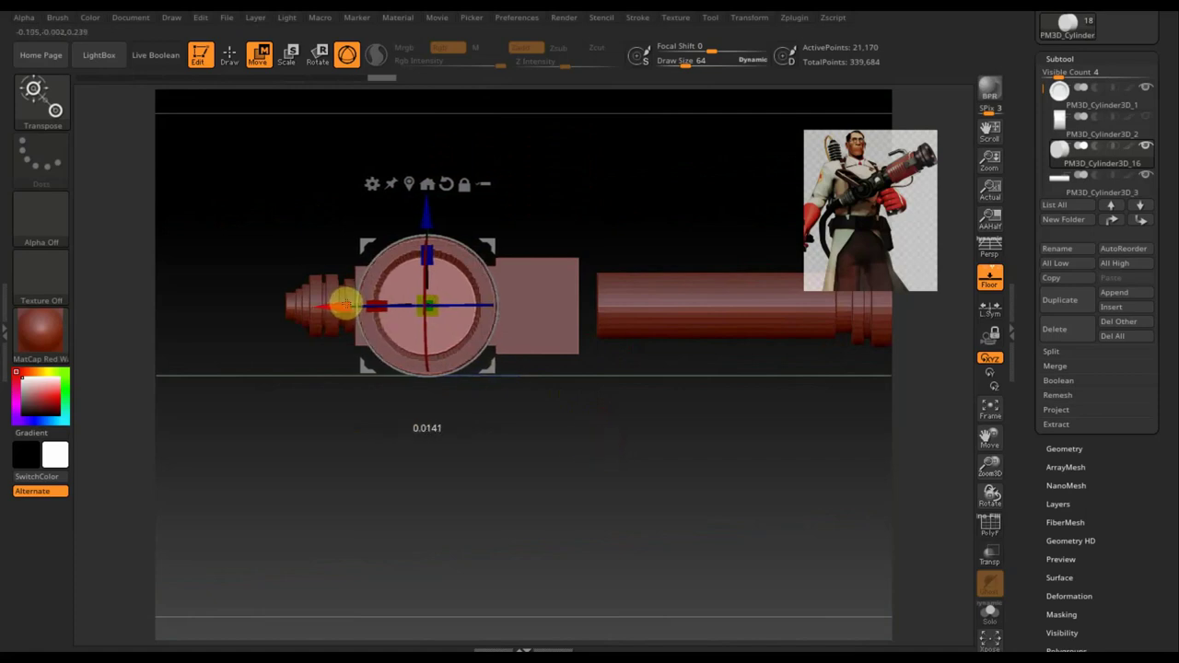
left_click_drag(343, 305, 344, 304)
Check the disc from several angles and scale it down to about 0.94 over the hub ring
mouse_move(532, 458)
left_mouse_down("shift")
mouse_move(569, 455)
mouse_move(534, 415)
left_mouse_up("shift")
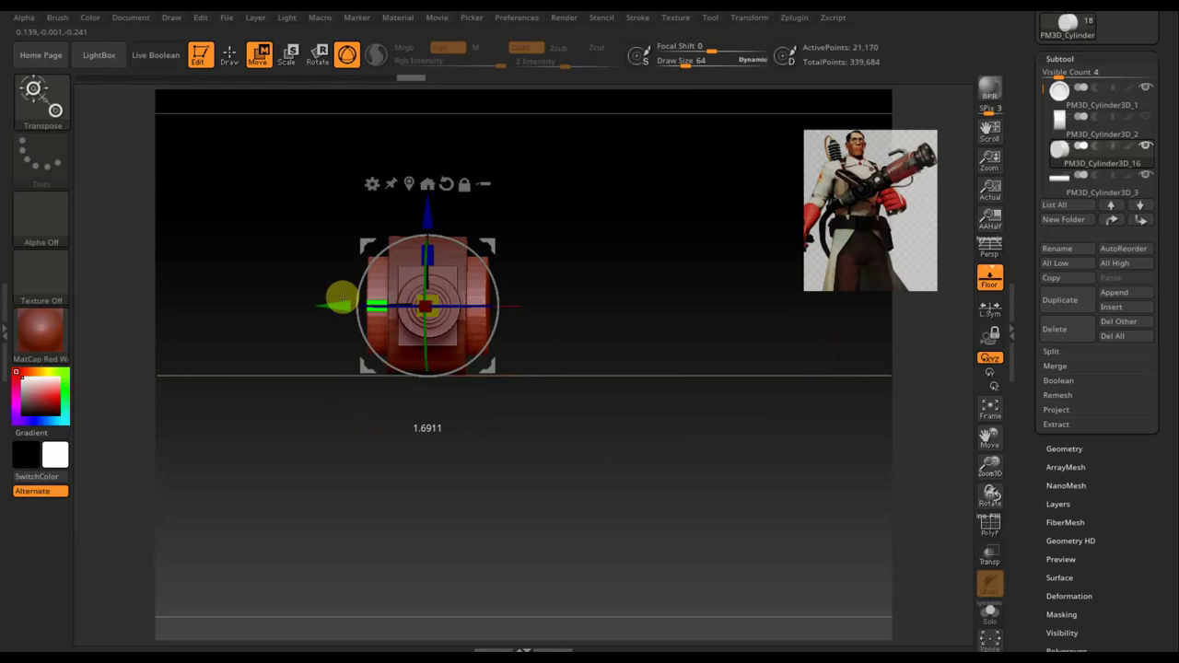
mouse_move(608, 295)
left_mouse_down()
mouse_move(719, 320)
mouse_move(495, 304)
mouse_move(511, 304)
left_mouse_up()
mouse_move(657, 345)
left_mouse_down()
mouse_move(522, 342)
mouse_move(597, 410)
left_mouse_up()
left_click_drag(630, 212, 627, 410)
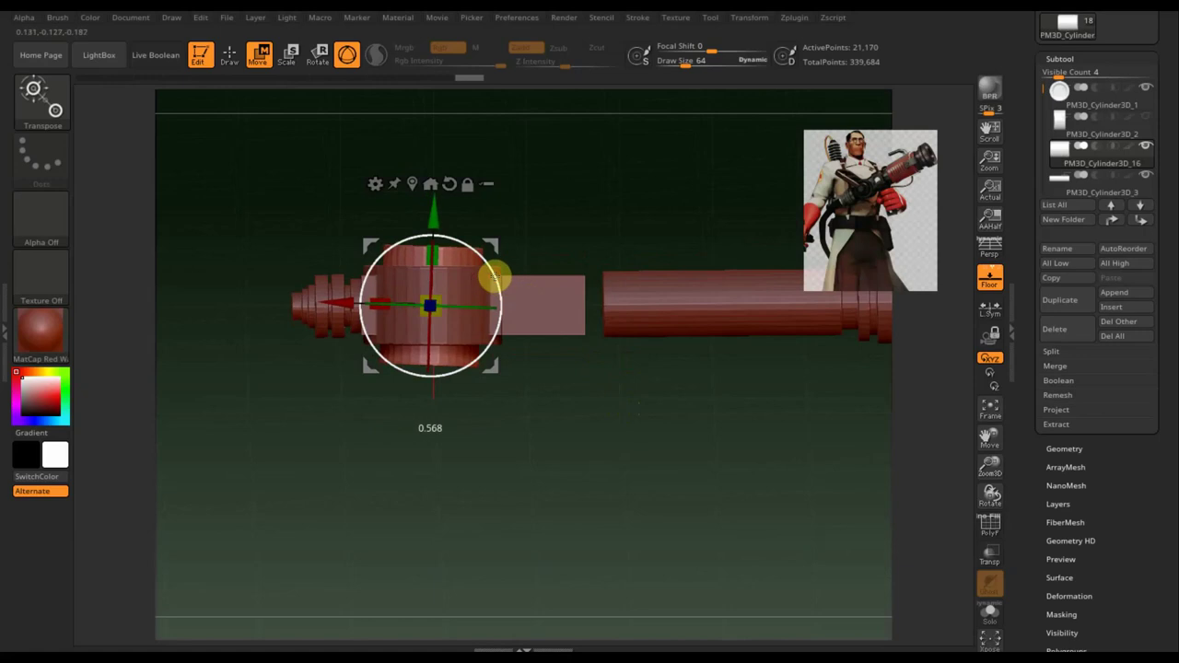
mouse_move(640, 440)
left_mouse_down()
mouse_move(634, 290)
mouse_move(682, 455)
left_mouse_up()
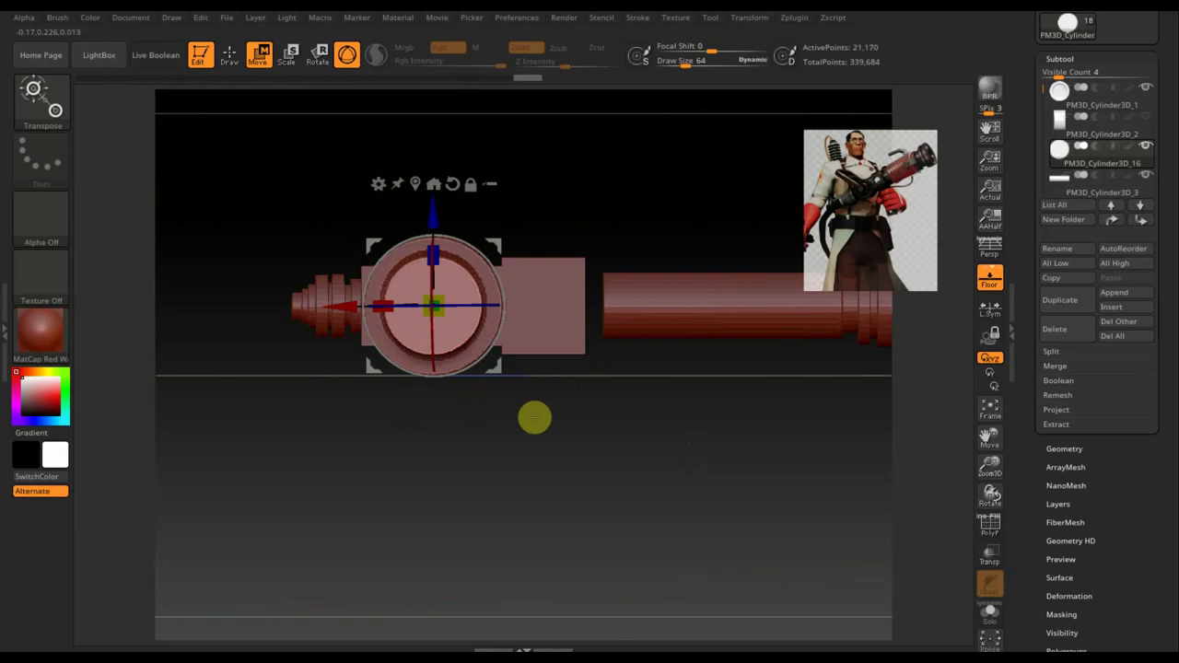
left_click_drag(534, 469, 606, 469, "shift")
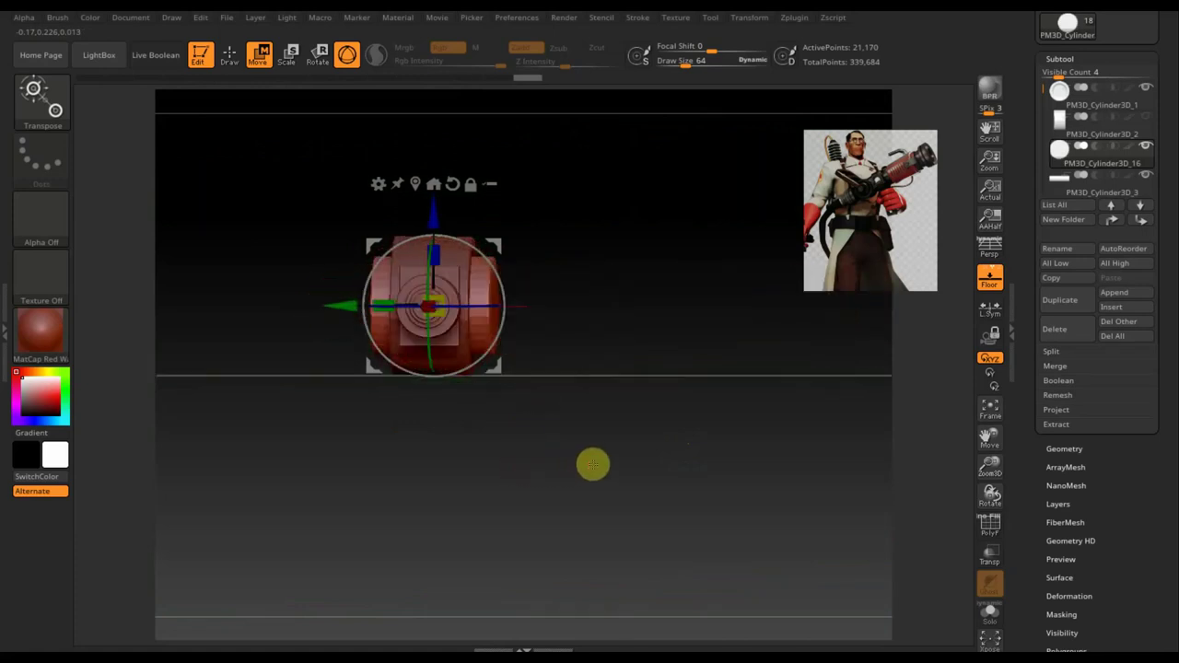
left_click_drag(384, 301, 403, 307)
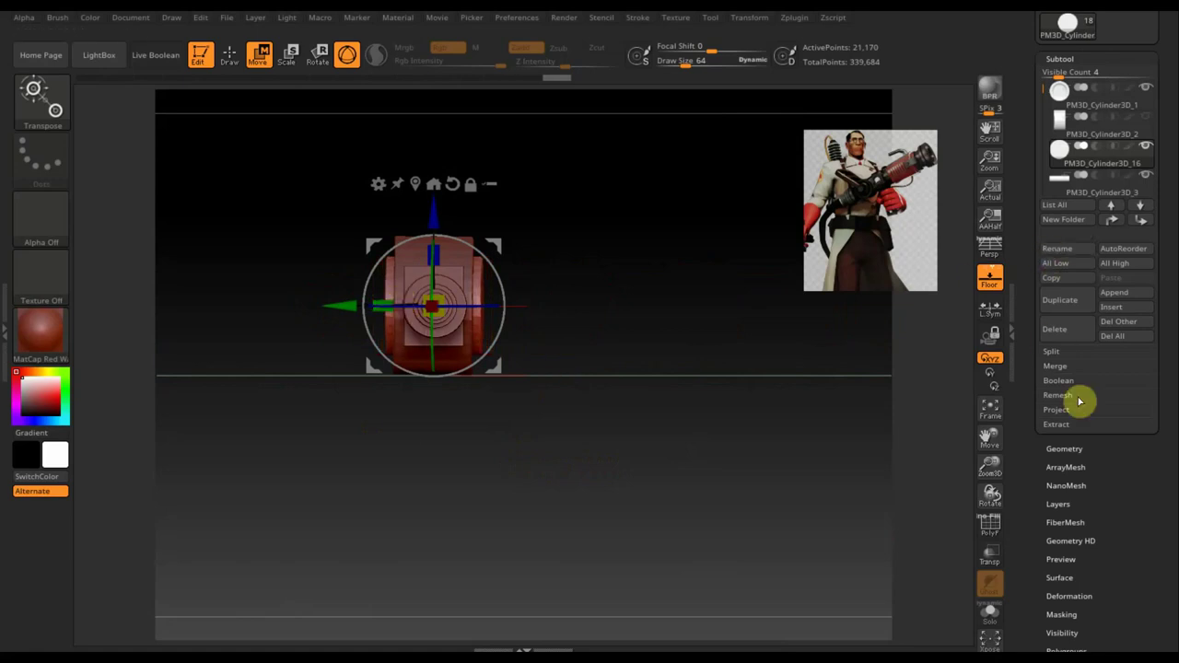
Duplicate the disc part and resize the copy, enlarging the inner disc to about 1.5
left_click(1062, 301)
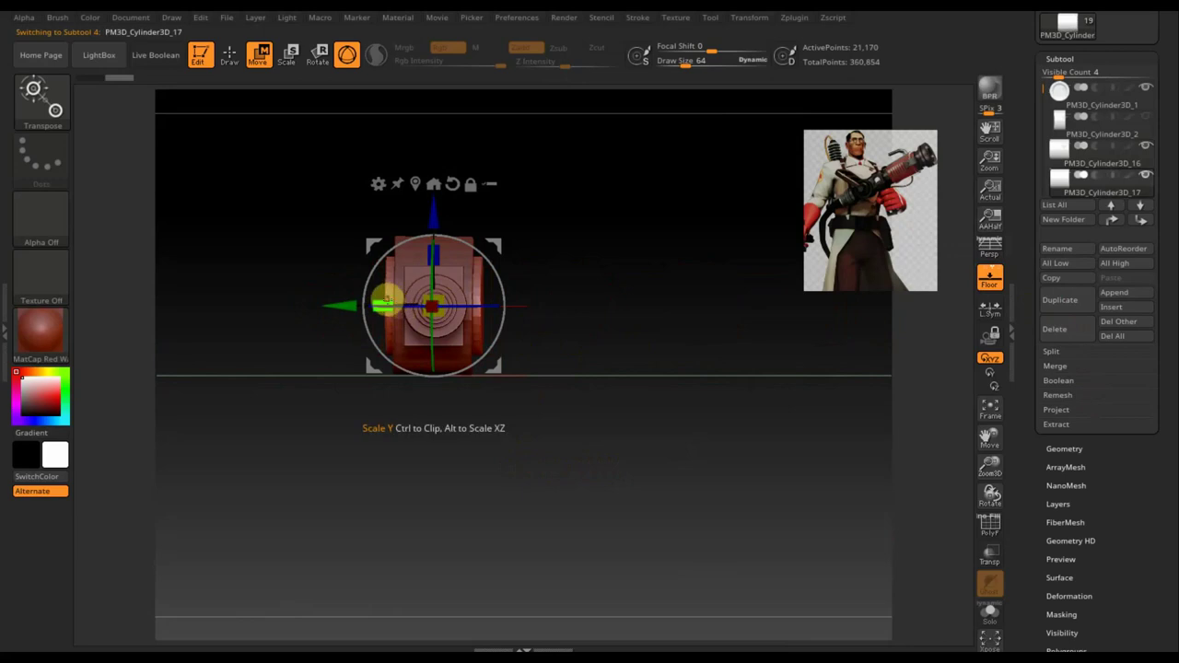
left_click_drag(386, 299, 372, 303)
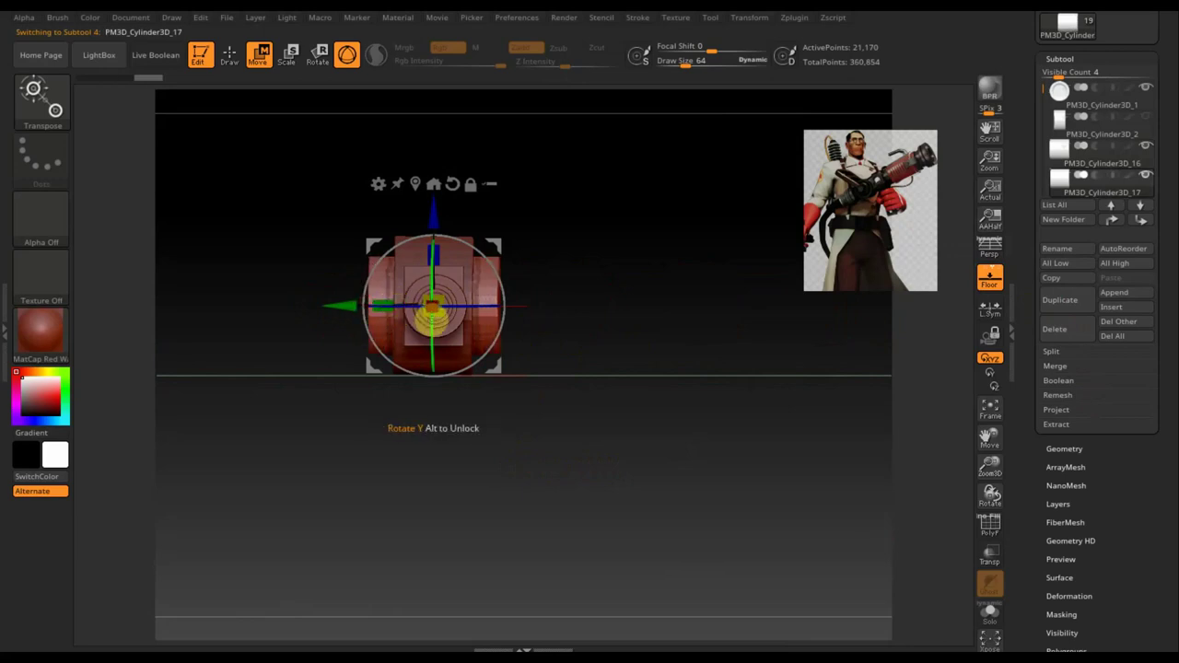
left_click_drag(434, 306, 431, 310)
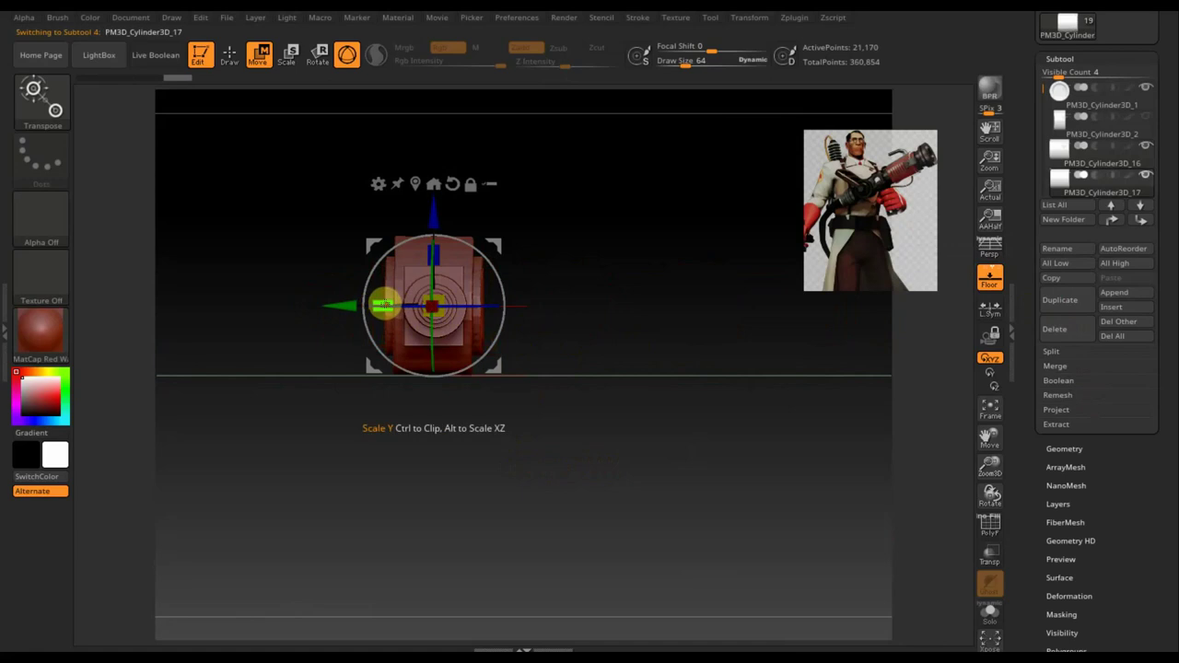
left_click_drag(359, 304, 346, 305)
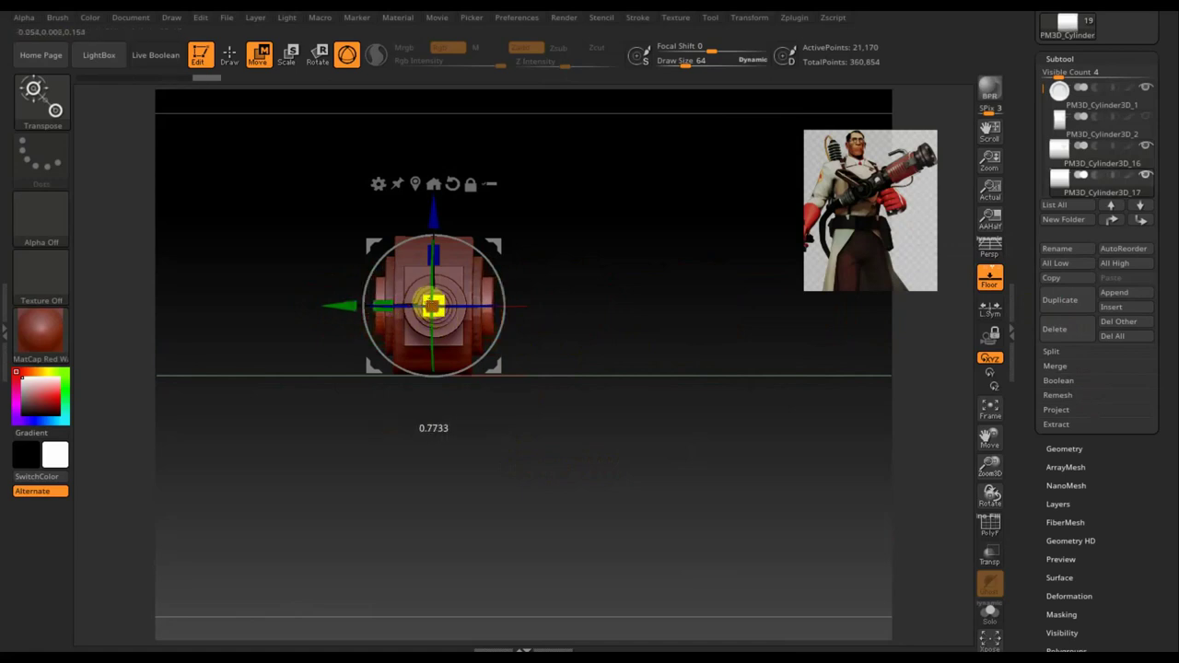
mouse_move(620, 406)
left_mouse_down()
mouse_move(574, 421)
mouse_move(579, 433)
mouse_move(593, 418)
mouse_move(621, 481)
left_mouse_up()
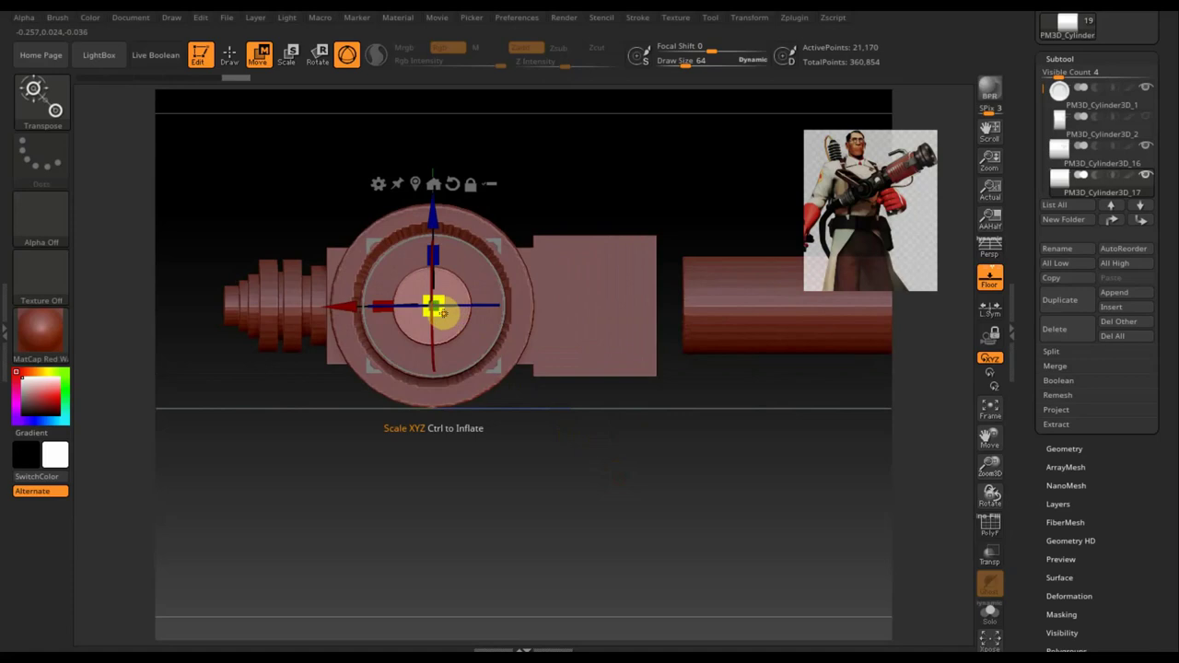
mouse_move(443, 315)
left_mouse_down()
mouse_move(471, 353)
mouse_move(460, 341)
left_mouse_up()
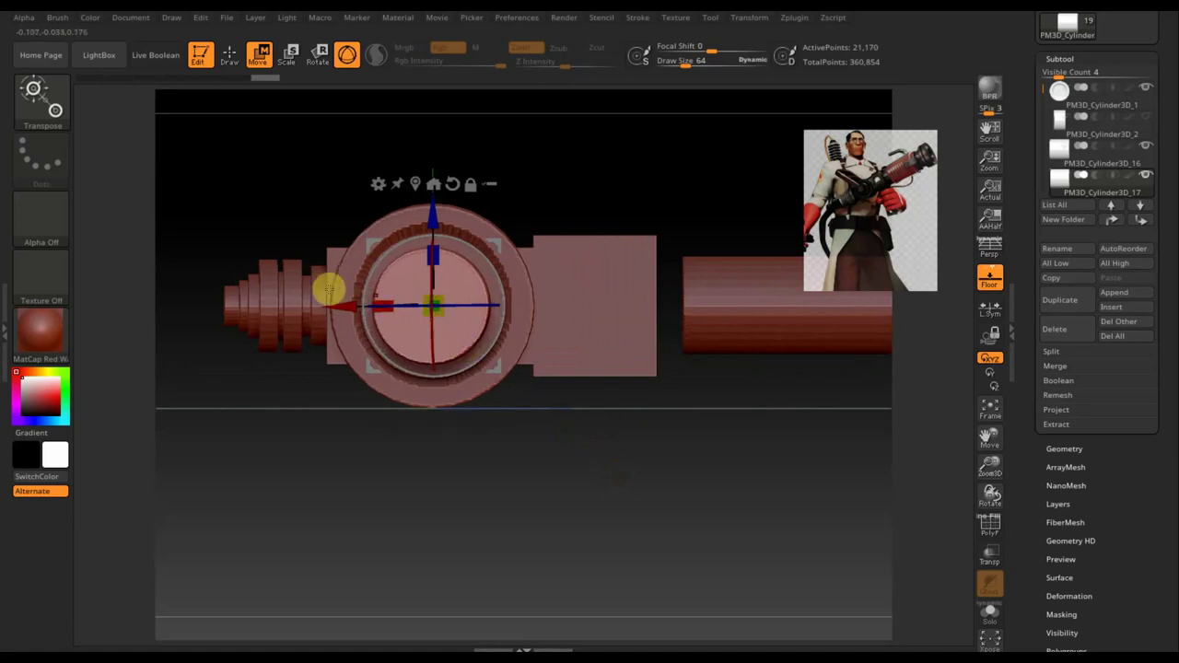
mouse_move(342, 303)
left_mouse_down()
mouse_move(369, 311)
mouse_move(334, 305)
mouse_move(344, 312)
left_mouse_up()
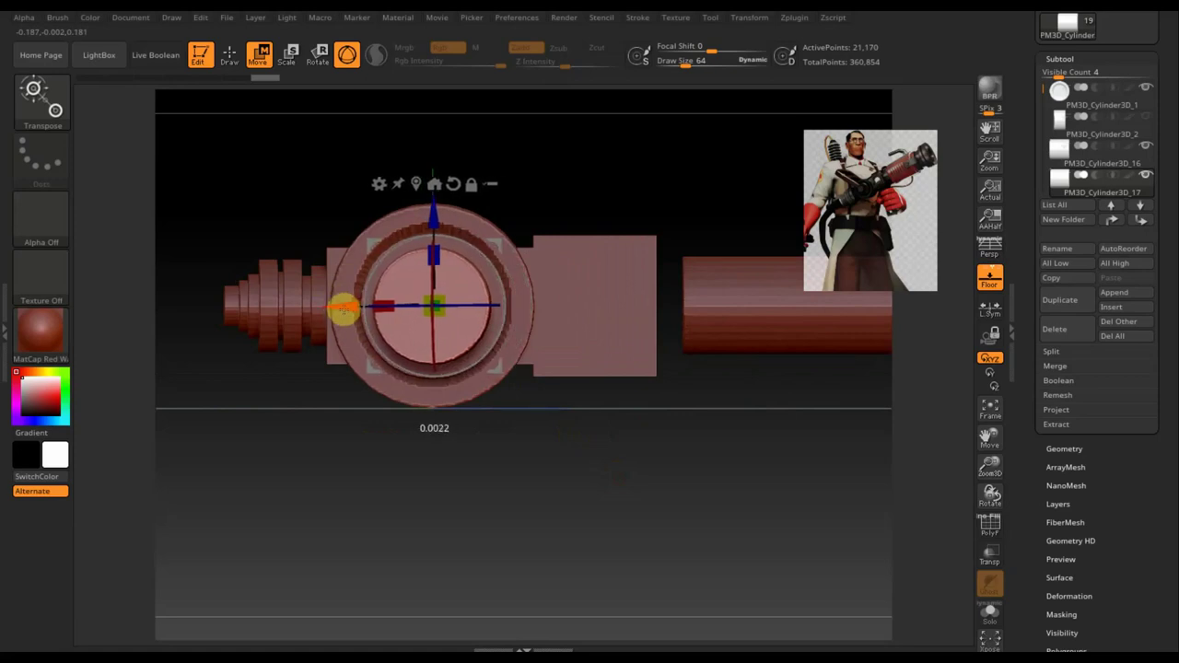
mouse_move(365, 305)
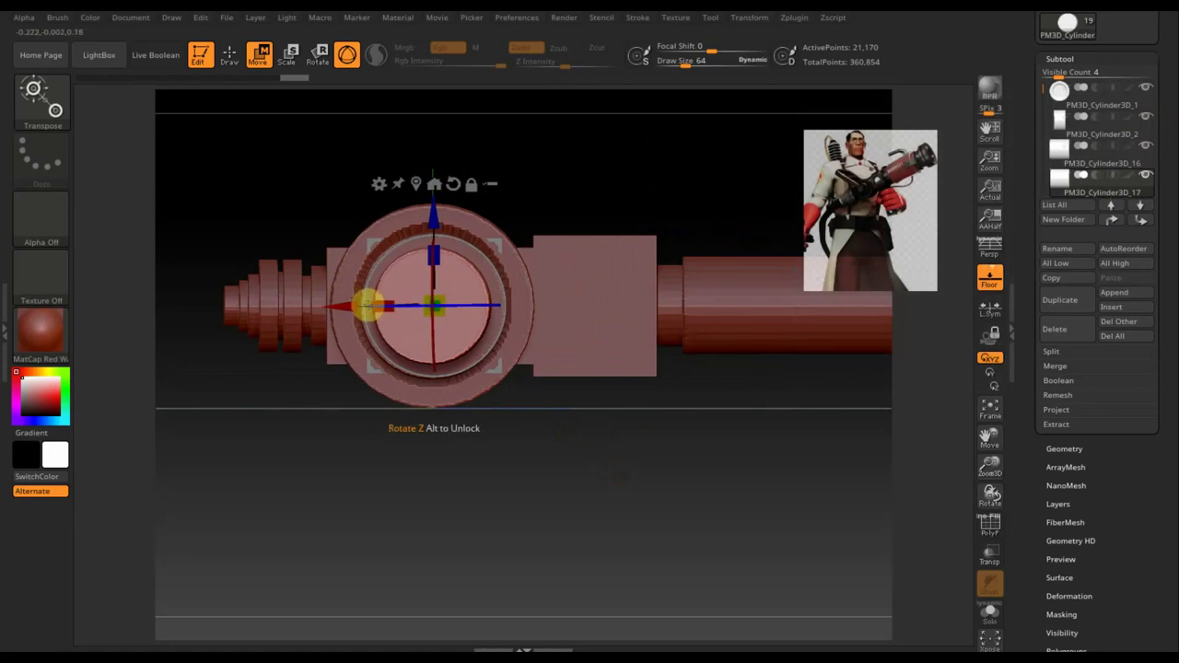
Shift the ringed part slightly along Y and then to the right
mouse_move(492, 482)
left_mouse_down()
mouse_move(540, 529)
mouse_move(603, 548)
mouse_move(559, 437)
left_mouse_up()
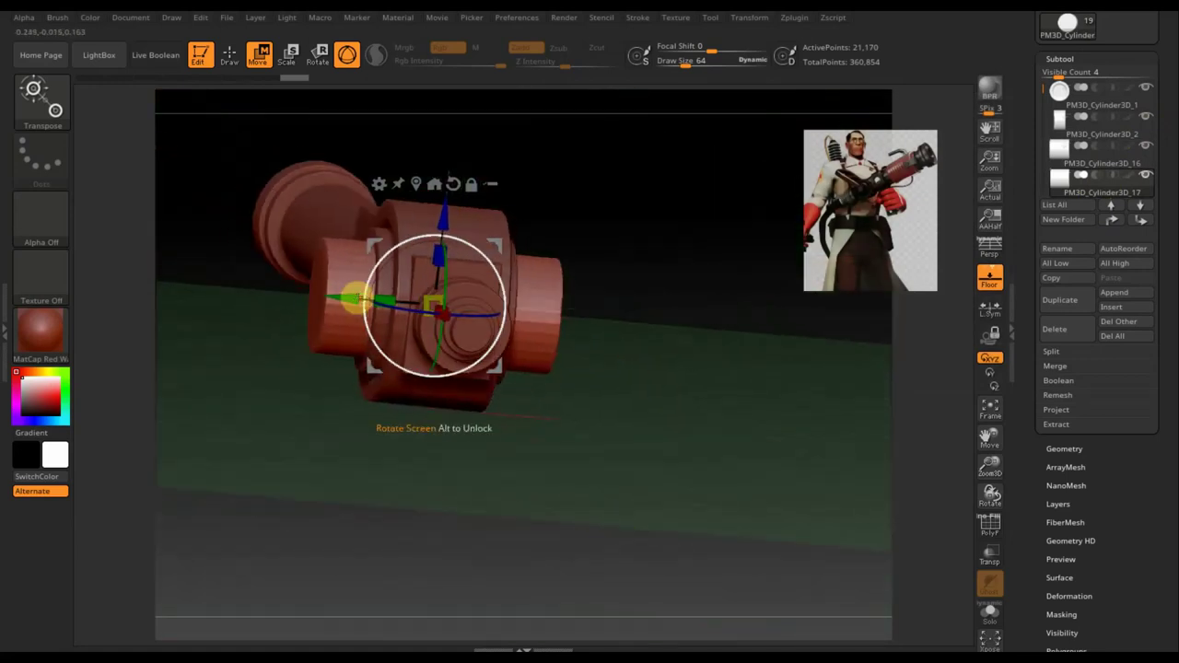
mouse_move(348, 297)
left_mouse_down()
mouse_move(295, 295)
mouse_move(334, 313)
mouse_move(407, 303)
left_mouse_up()
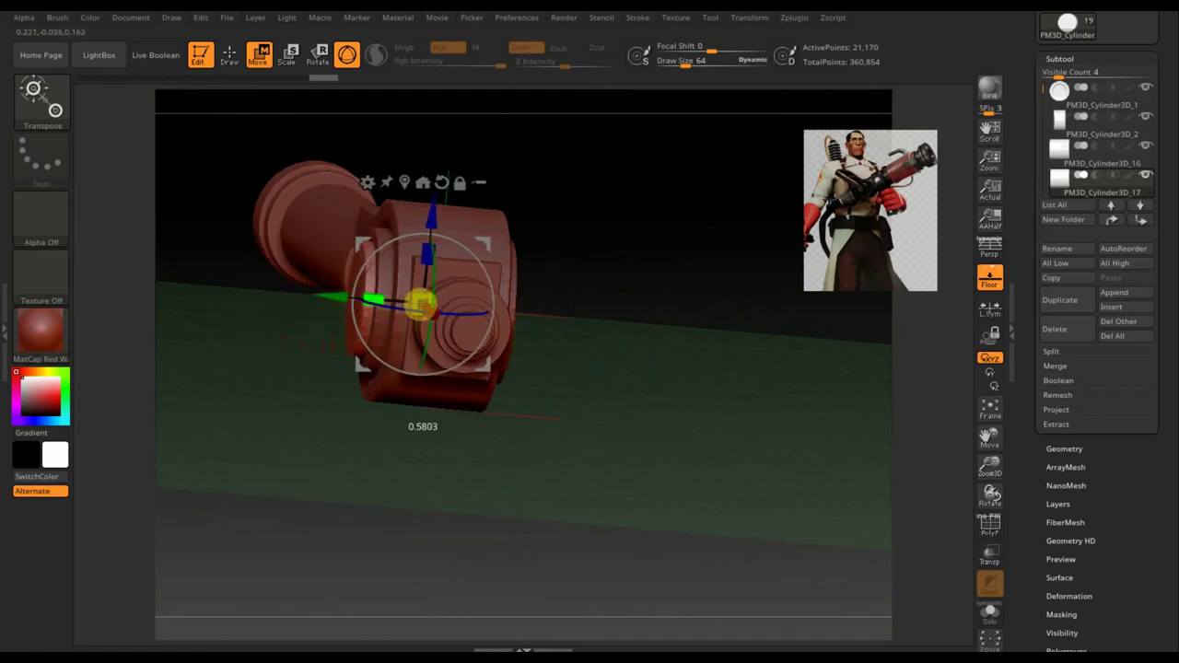
left_click_drag(708, 434, 595, 397)
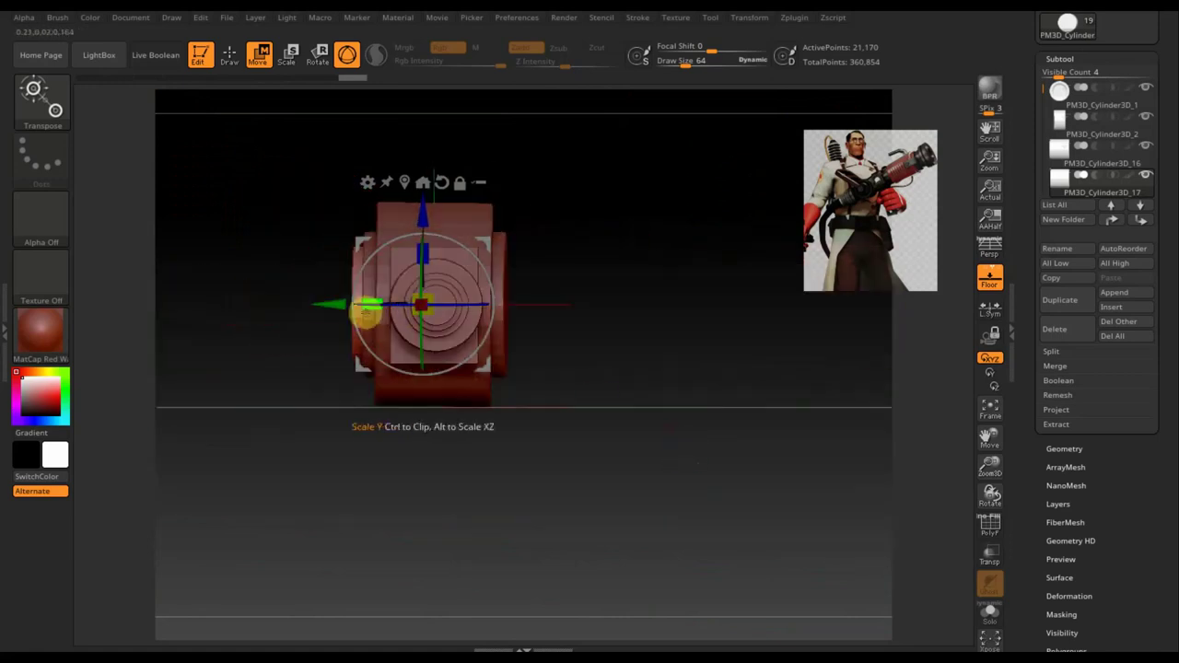
left_click_drag(333, 302, 353, 303)
Apply Geometry > Modify Topology > Mirror And Weld to make the part symmetric
left_click(1070, 449)
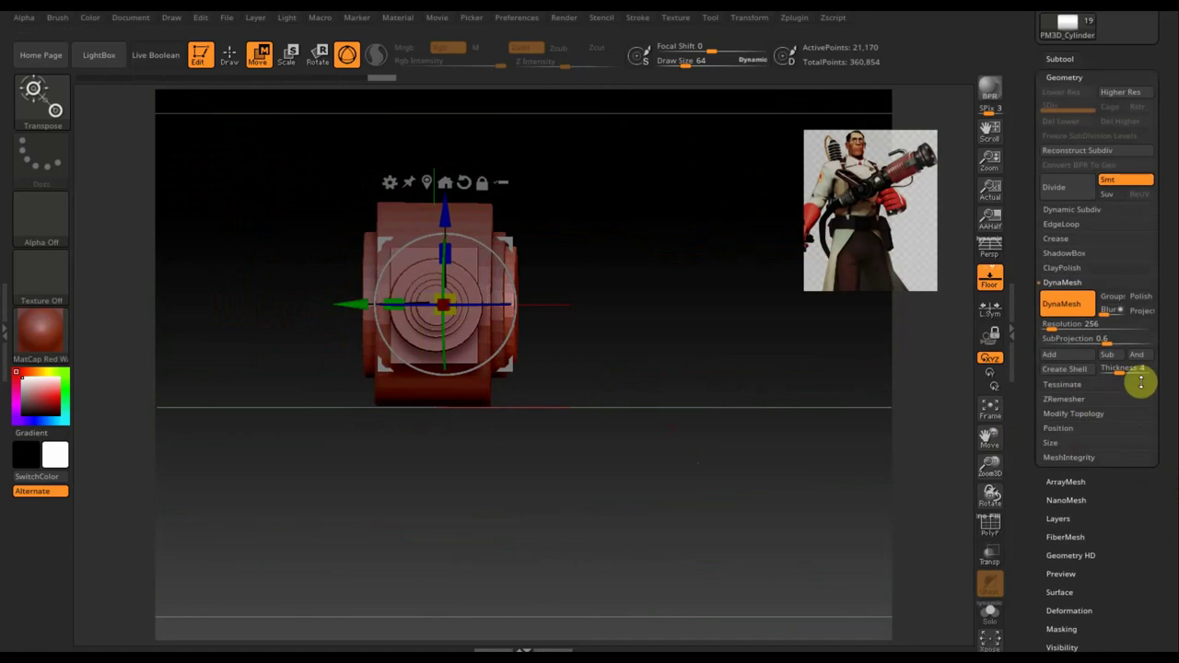
left_click(1083, 415)
left_click(1076, 369)
mouse_move(812, 420)
left_mouse_down()
mouse_move(747, 416)
mouse_move(750, 438)
left_mouse_up()
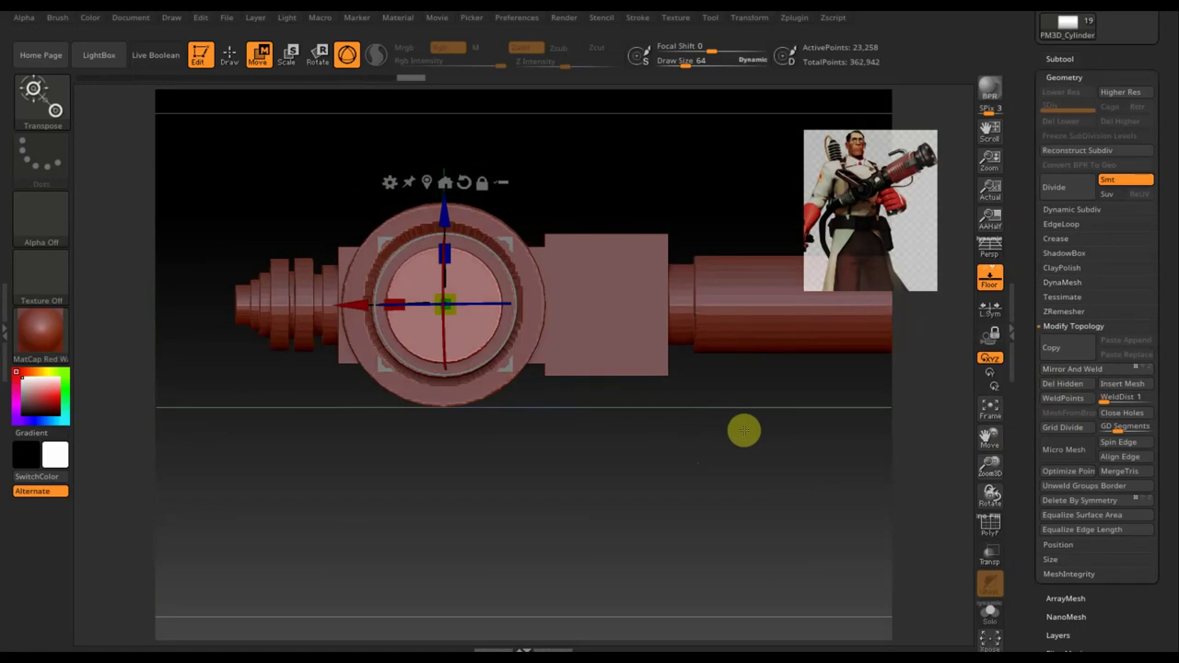
left_click(1064, 58)
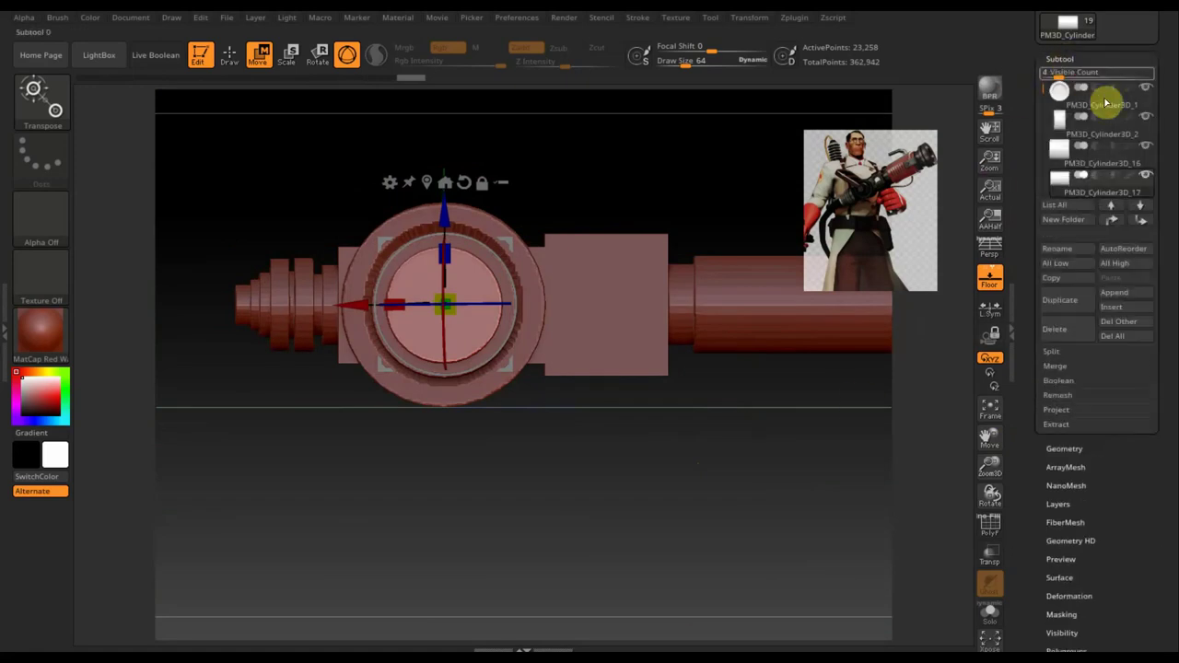
Duplicate the cylinder as PM3D_Cylinder3D_18, scale it along Y to poke out both hub sides, and nudge it vertically
left_click(1066, 302)
left_click_drag(475, 443, 547, 445, "shift")
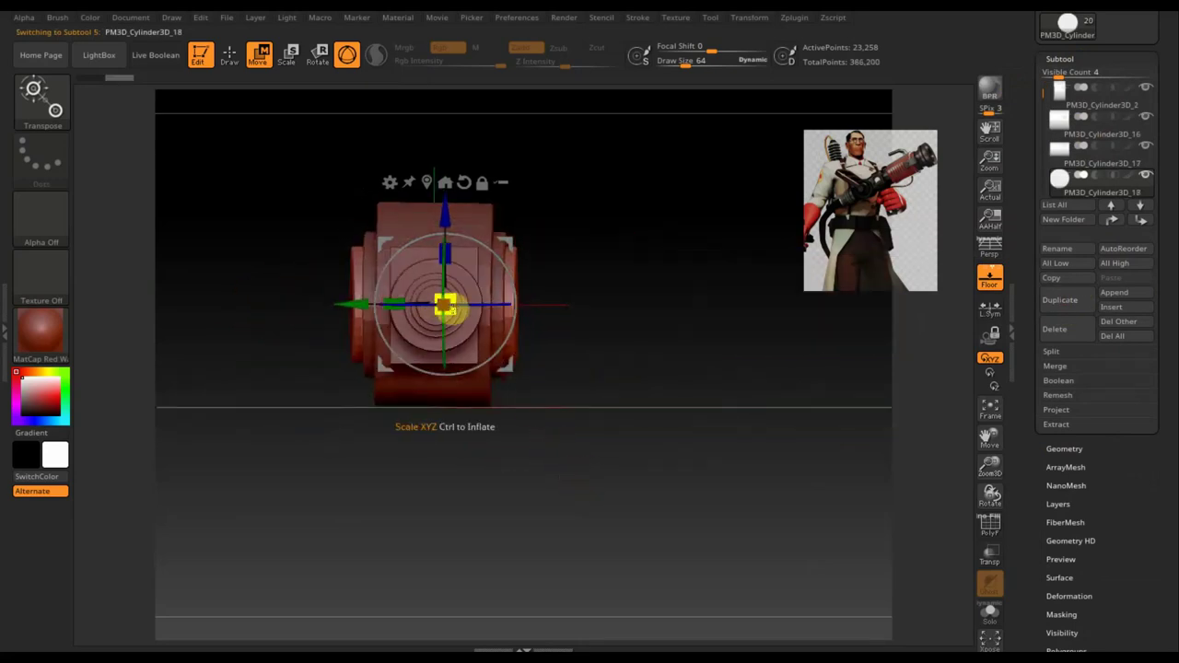
left_click_drag(398, 303, 317, 300)
mouse_move(447, 311)
left_mouse_down()
mouse_move(381, 289)
mouse_move(370, 297)
left_mouse_up()
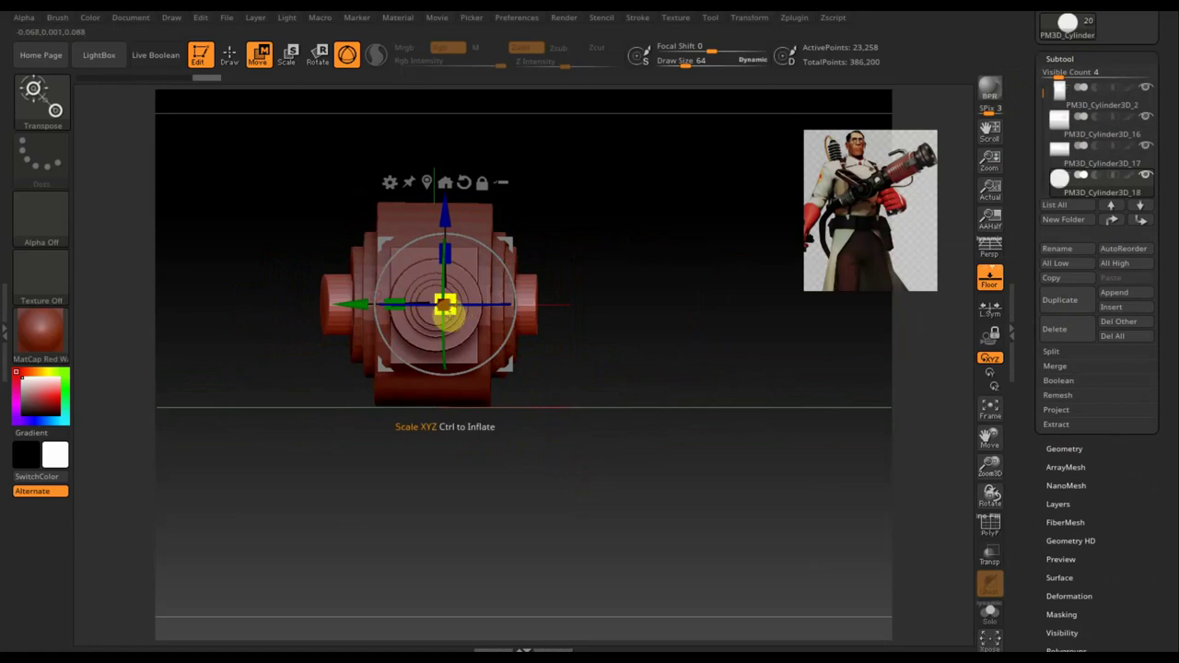
left_click_drag(445, 306, 448, 305)
mouse_move(637, 397)
left_mouse_down()
mouse_move(588, 394)
mouse_move(613, 399)
mouse_move(658, 548)
left_mouse_up()
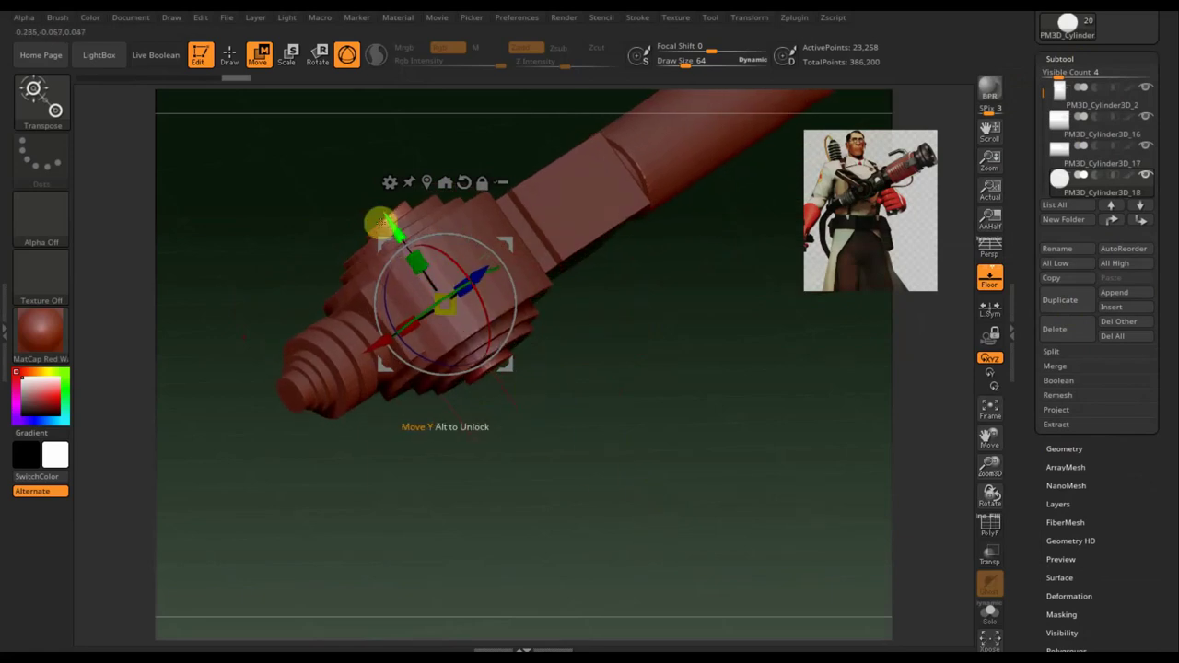
left_click_drag(395, 223, 399, 226)
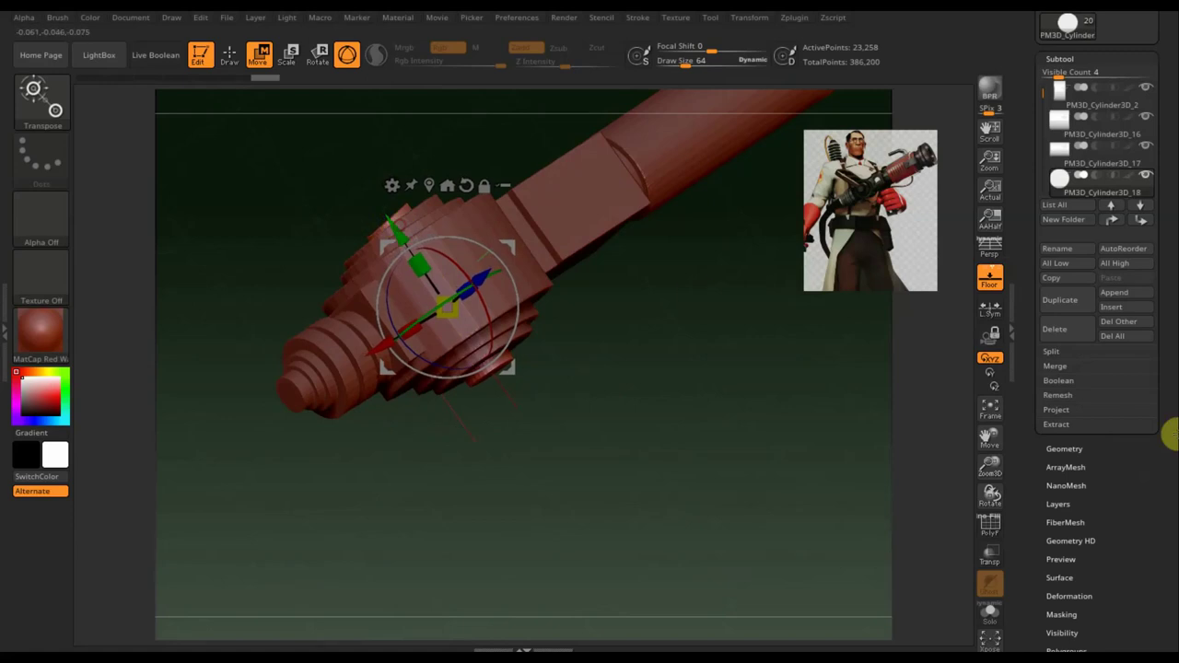
Mirror And Weld PM3D_Cylinder3D_18, raising active points to 23,972, then view the hub end-on
left_click(1064, 449)
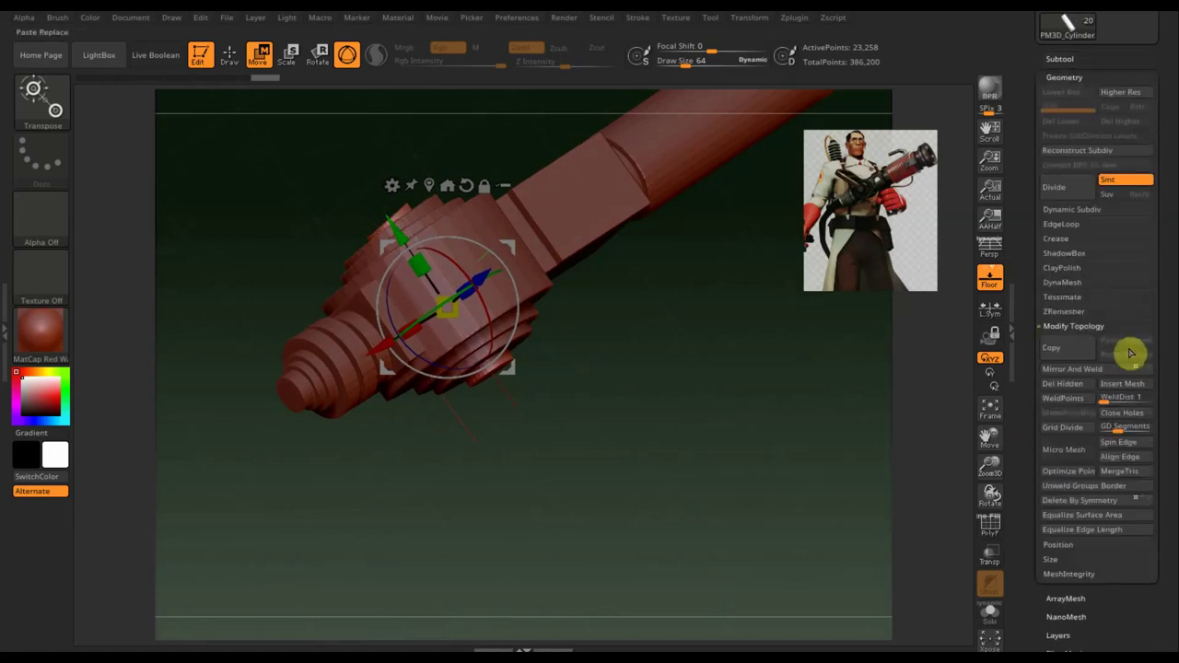
left_click(1071, 369)
mouse_move(697, 508)
left_mouse_down("shift")
mouse_move(651, 353)
mouse_move(718, 457)
mouse_move(724, 505)
mouse_move(739, 437)
left_mouse_up("shift")
left_click_drag(728, 498, 719, 524, "alt")
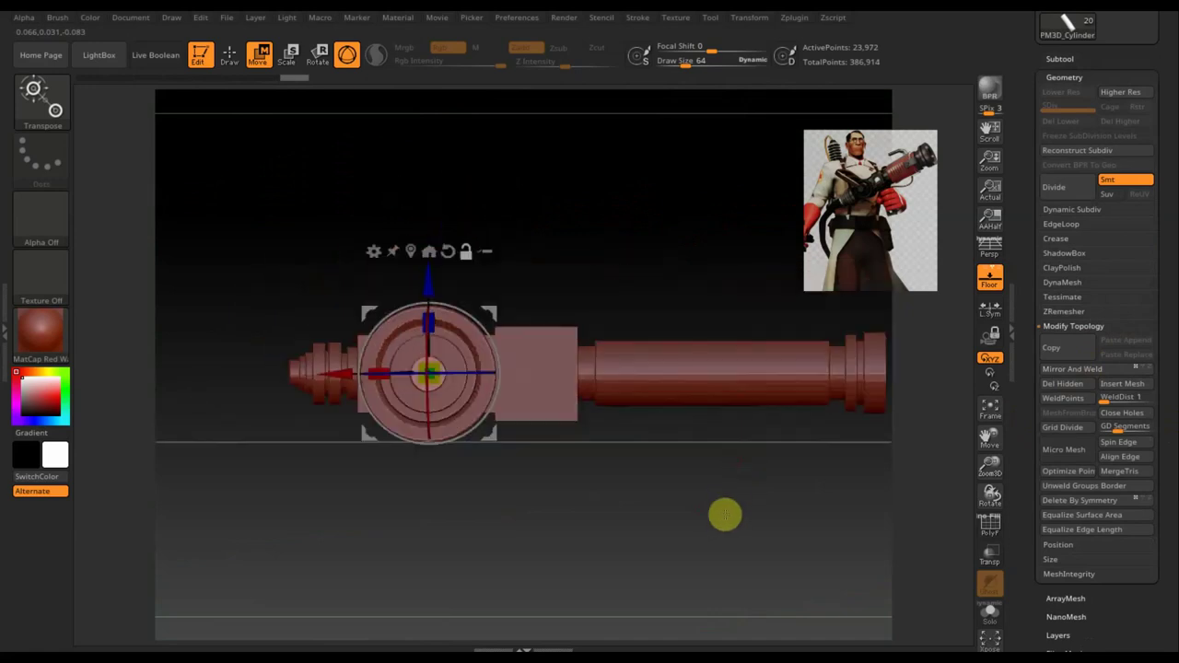
mouse_move(724, 516)
left_mouse_down()
mouse_move(645, 526)
mouse_move(666, 535)
left_mouse_up()
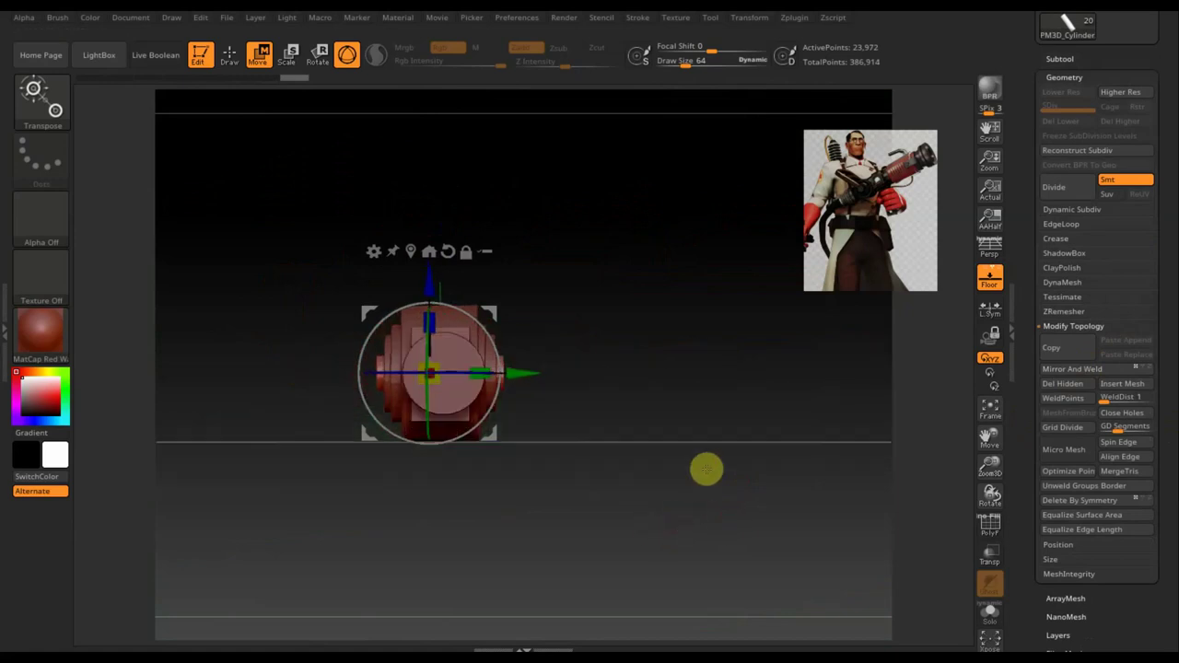
Select PM3D_Cube3D1, duplicate it, and make the new PM3D_Cube3D2_1 the active subtool
key("n")
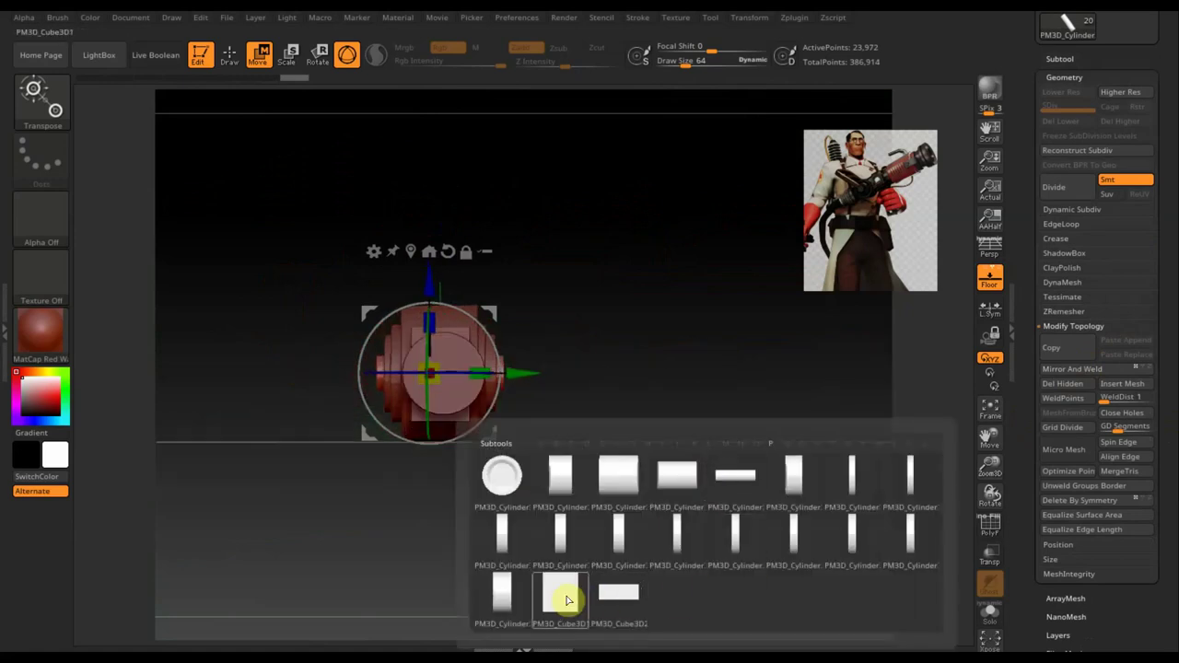
left_click(562, 600)
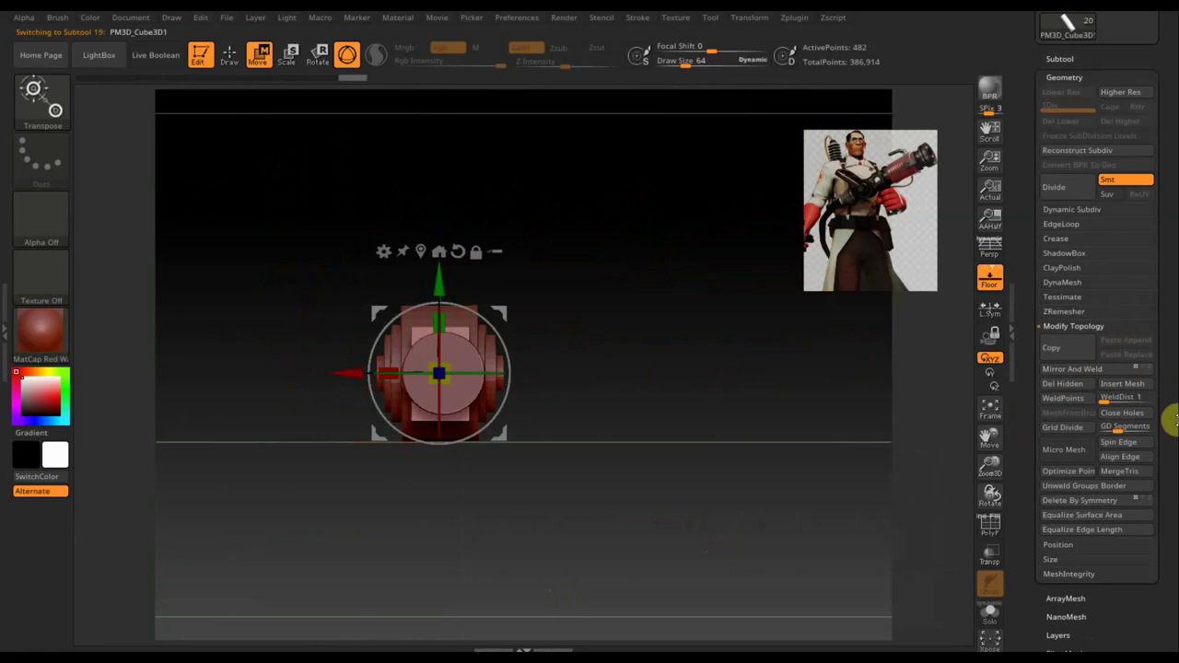
left_click(1061, 58)
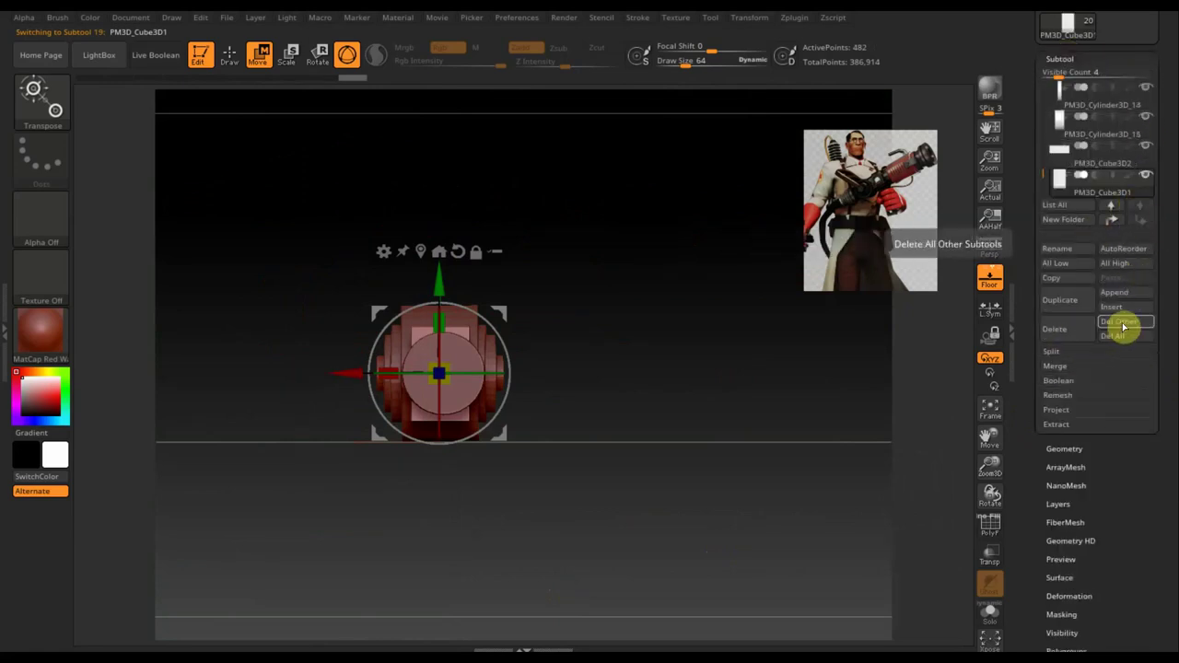
left_click(1062, 304)
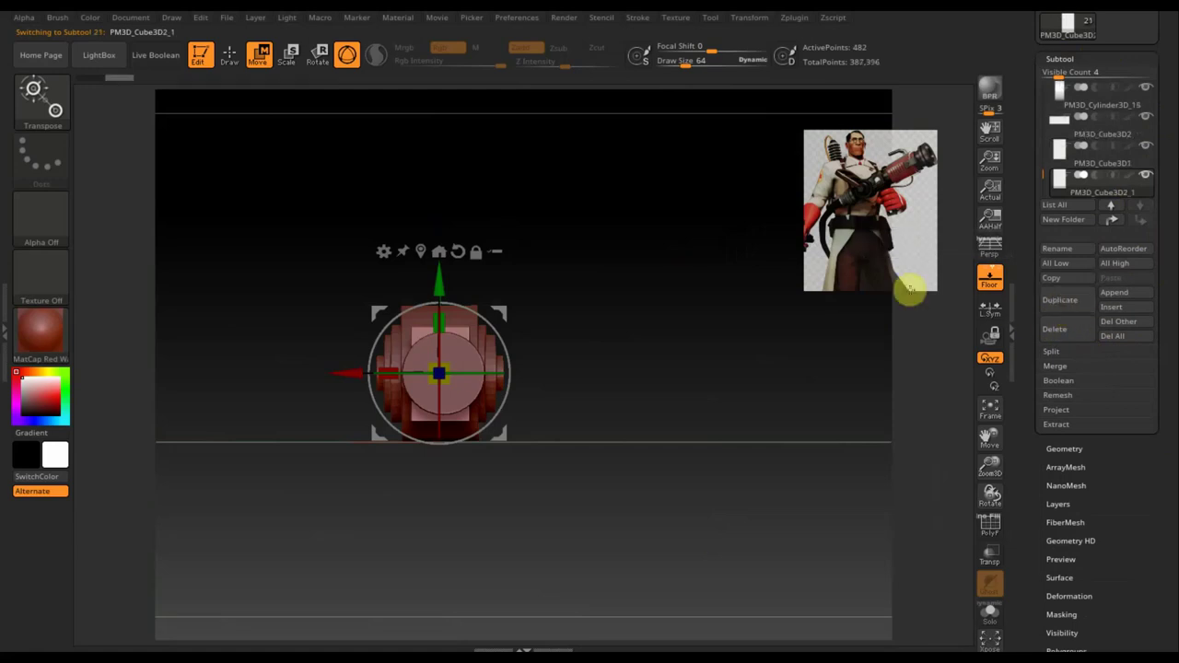
mouse_move(1067, 146)
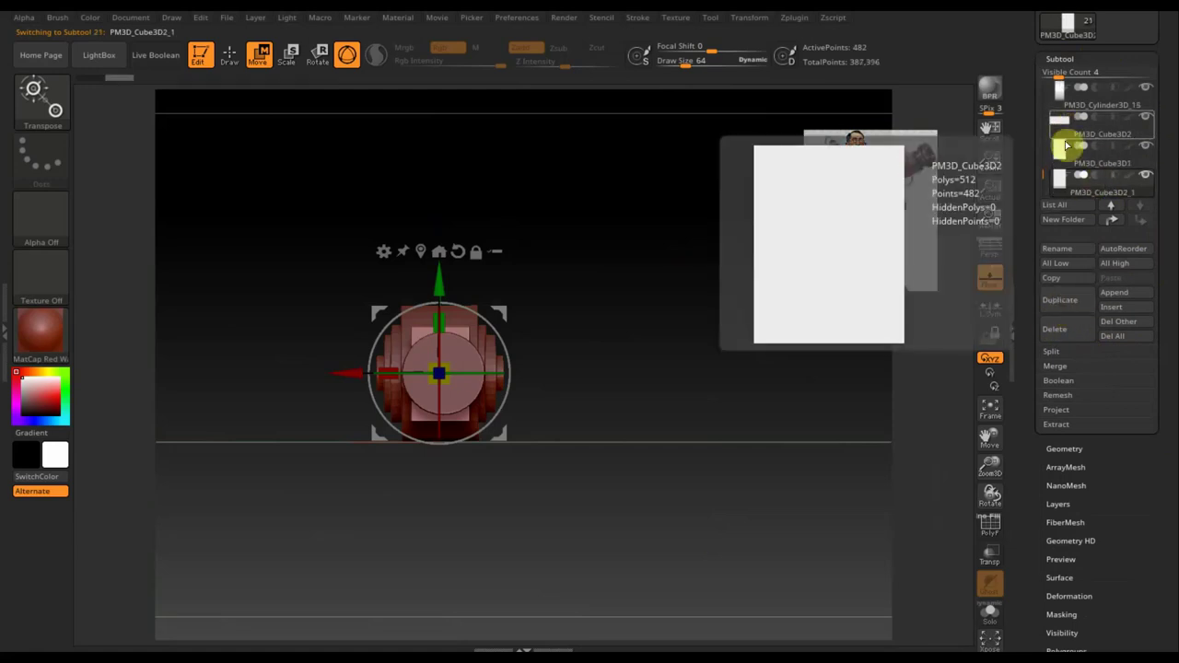
left_click(1067, 161)
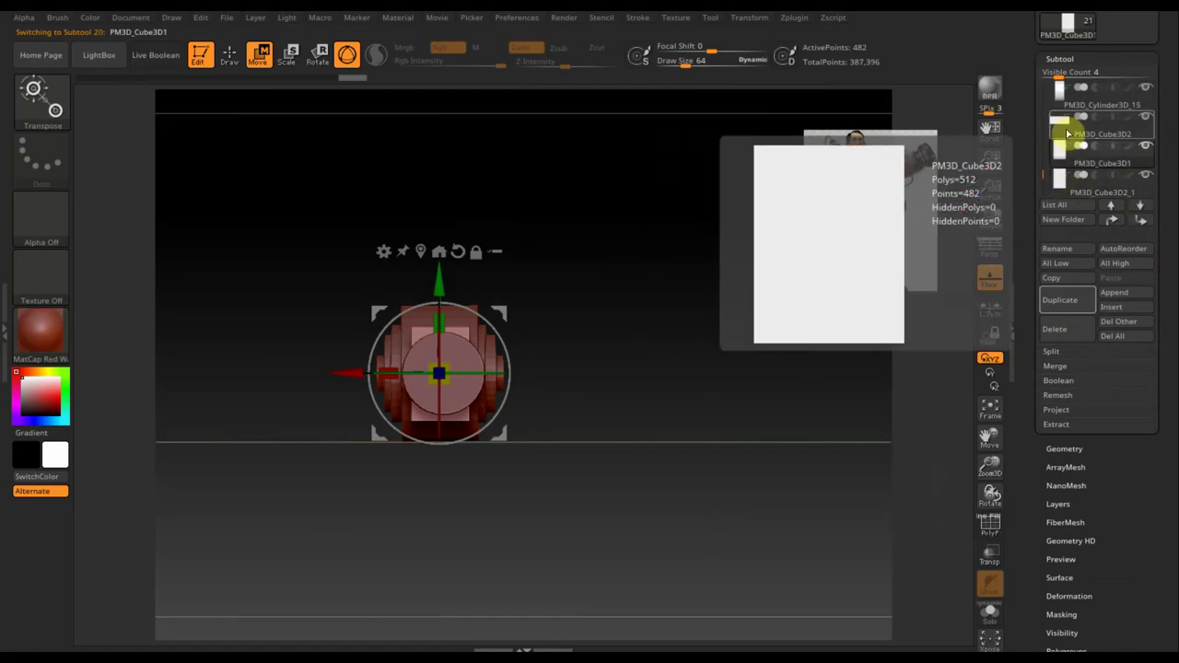
left_click(1068, 129)
left_click(1067, 92)
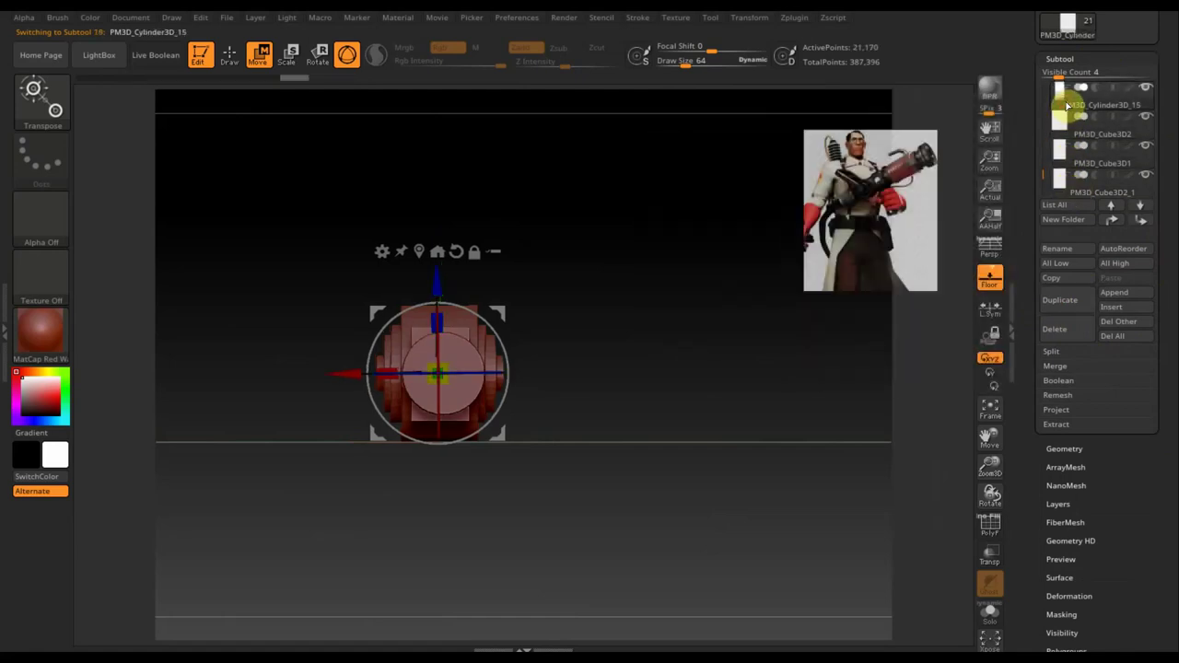
left_click(1076, 191)
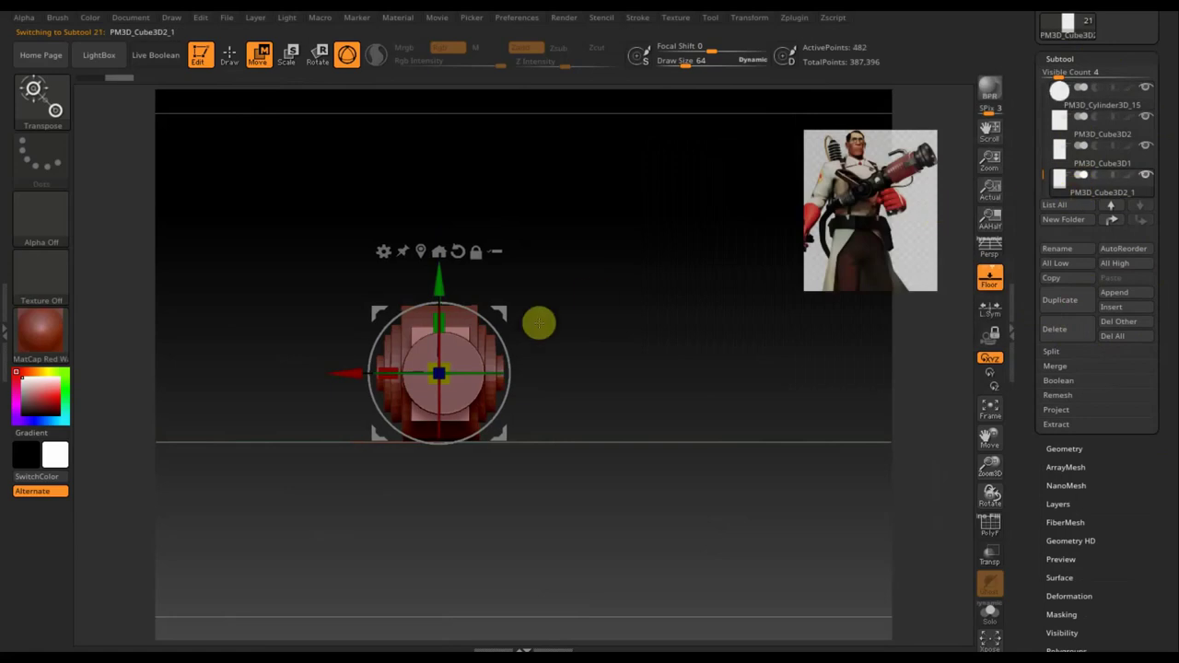
Raise the new cube above the hub, widen it, thin it front-to-back, and stretch it taller
left_click_drag(438, 286, 441, 166)
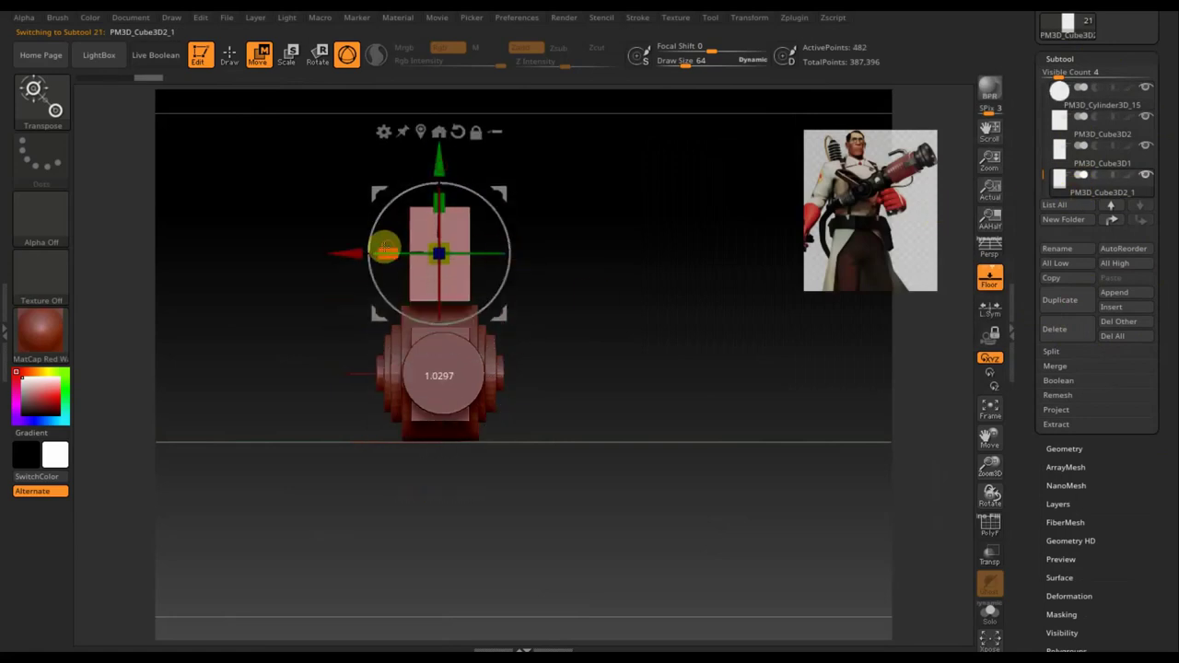
left_click_drag(388, 247, 335, 243)
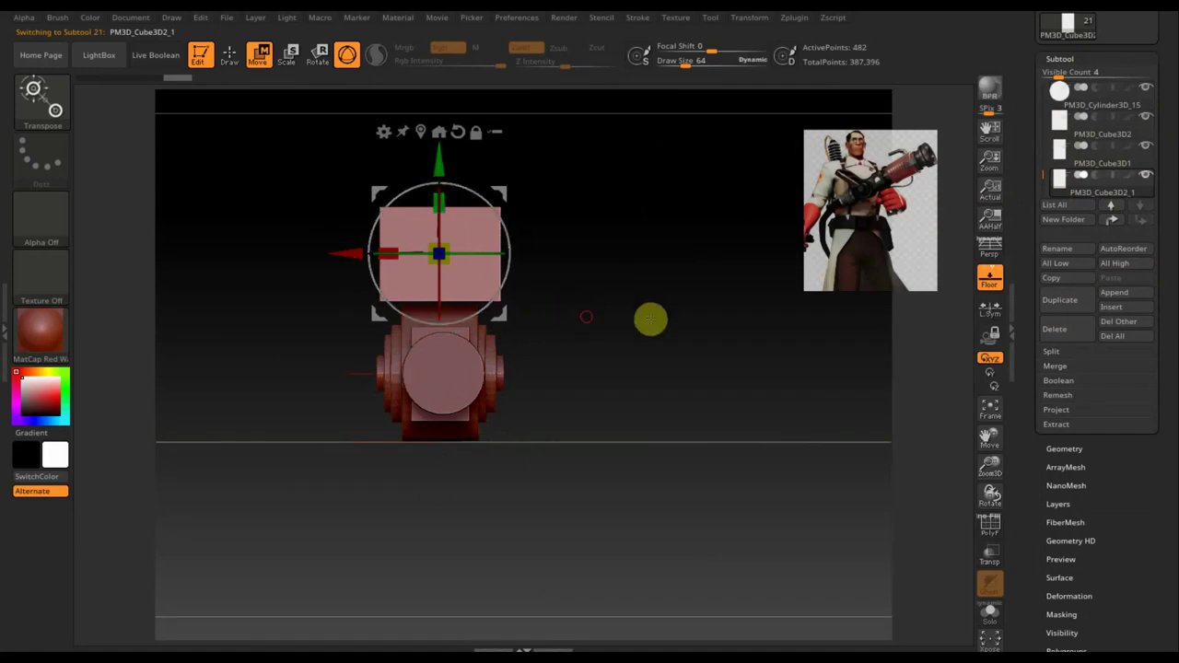
left_click_drag(587, 317, 666, 320, "shift")
left_click_drag(486, 250, 460, 251)
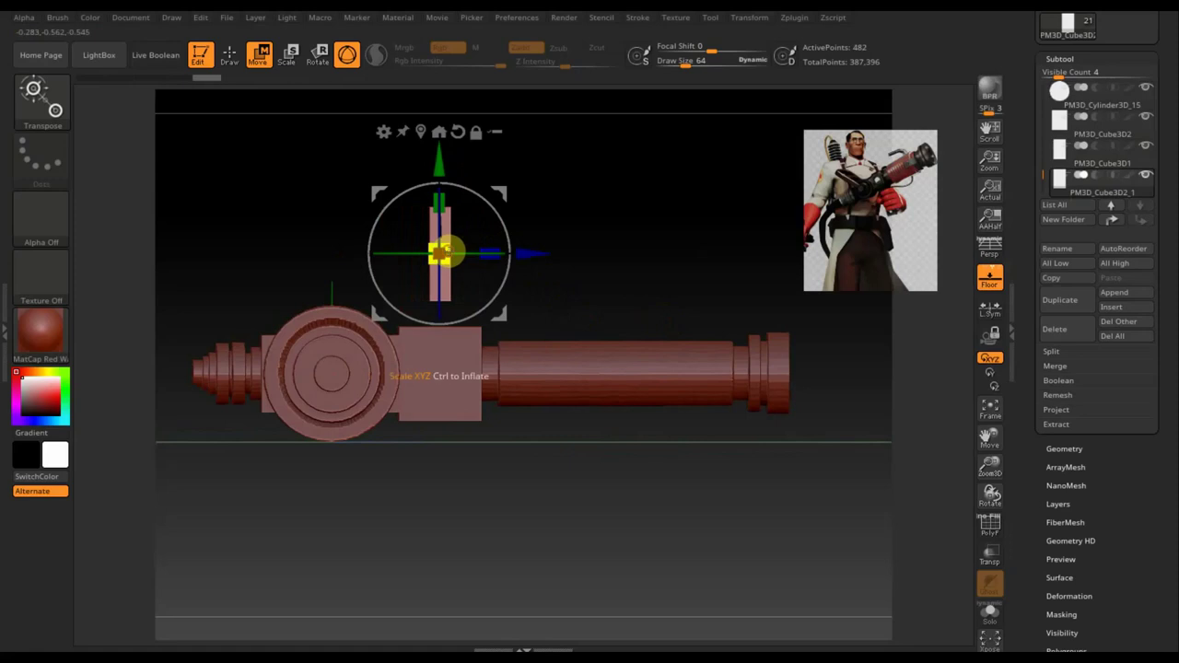
mouse_move(547, 251)
left_mouse_down()
mouse_move(429, 250)
mouse_move(497, 261)
left_mouse_up()
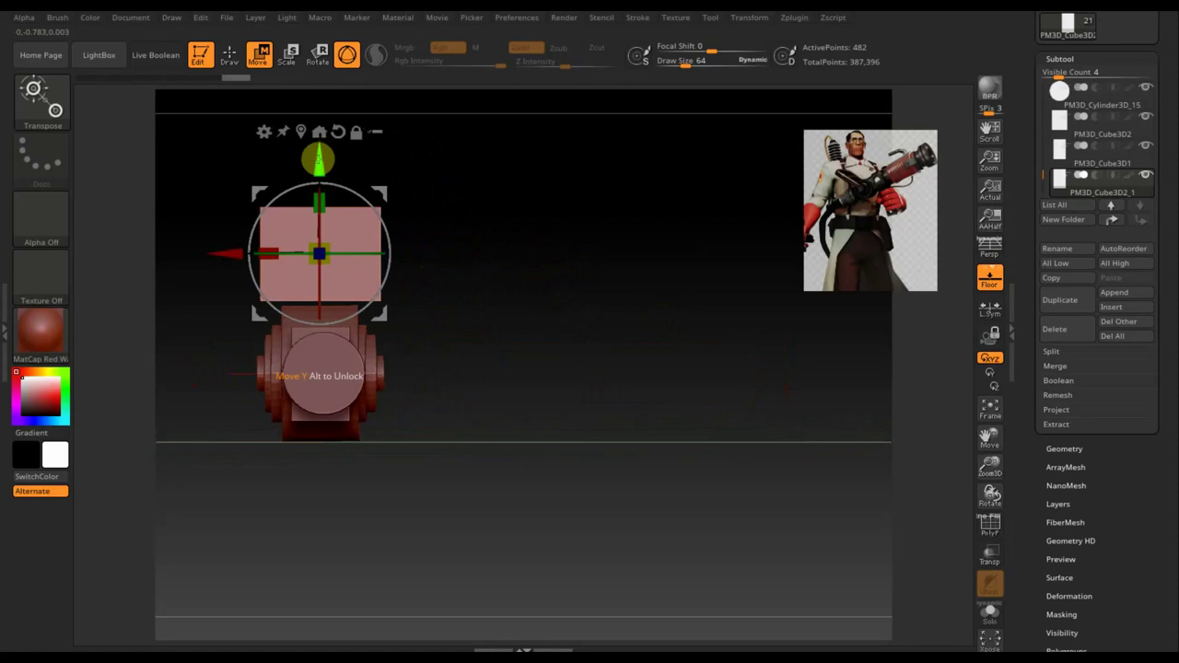
left_click_drag(319, 201, 317, 146)
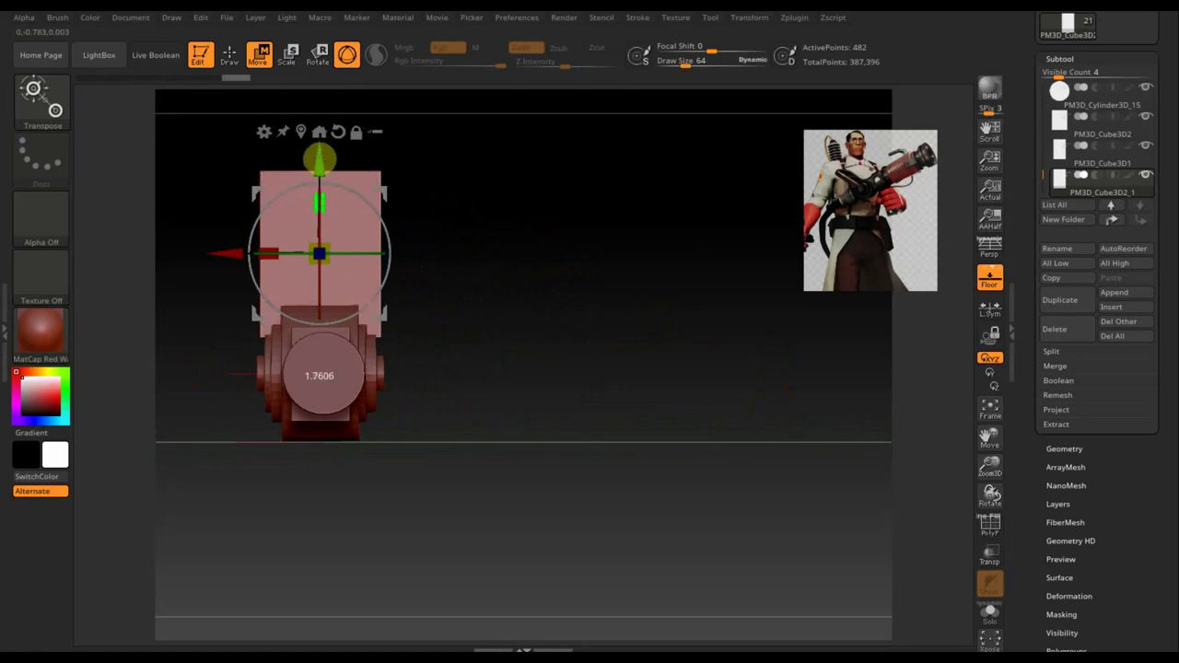
Lower the slab onto the hub, nudge it along the gun, and widen it to about 1.16
mouse_move(500, 294)
left_mouse_down()
mouse_move(560, 286)
mouse_move(550, 285)
left_mouse_up()
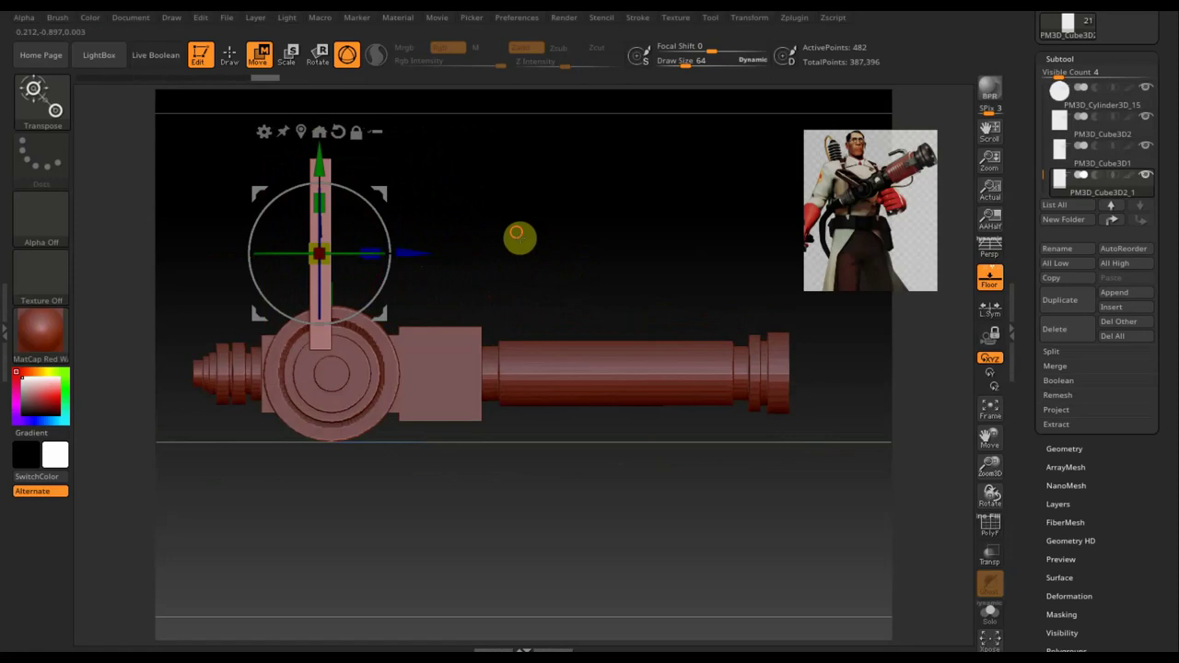
left_click_drag(513, 232, 531, 284, "alt")
left_click_drag(337, 219, 338, 256)
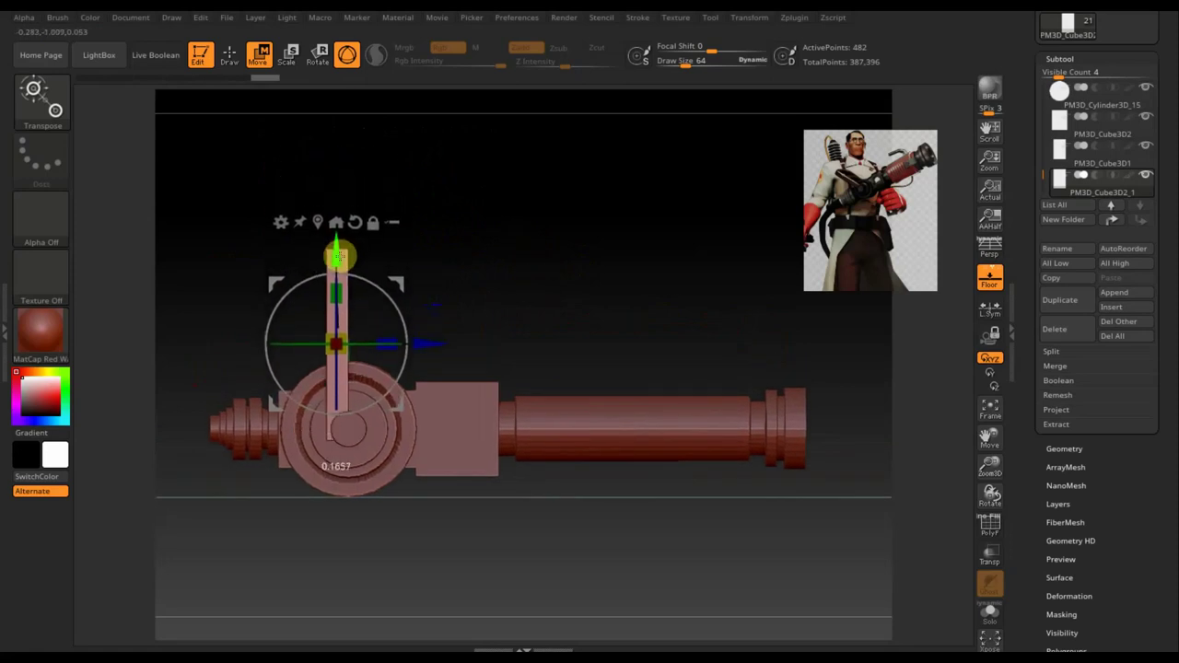
left_click_drag(441, 337, 450, 339)
left_click_drag(623, 296, 553, 296, "shift")
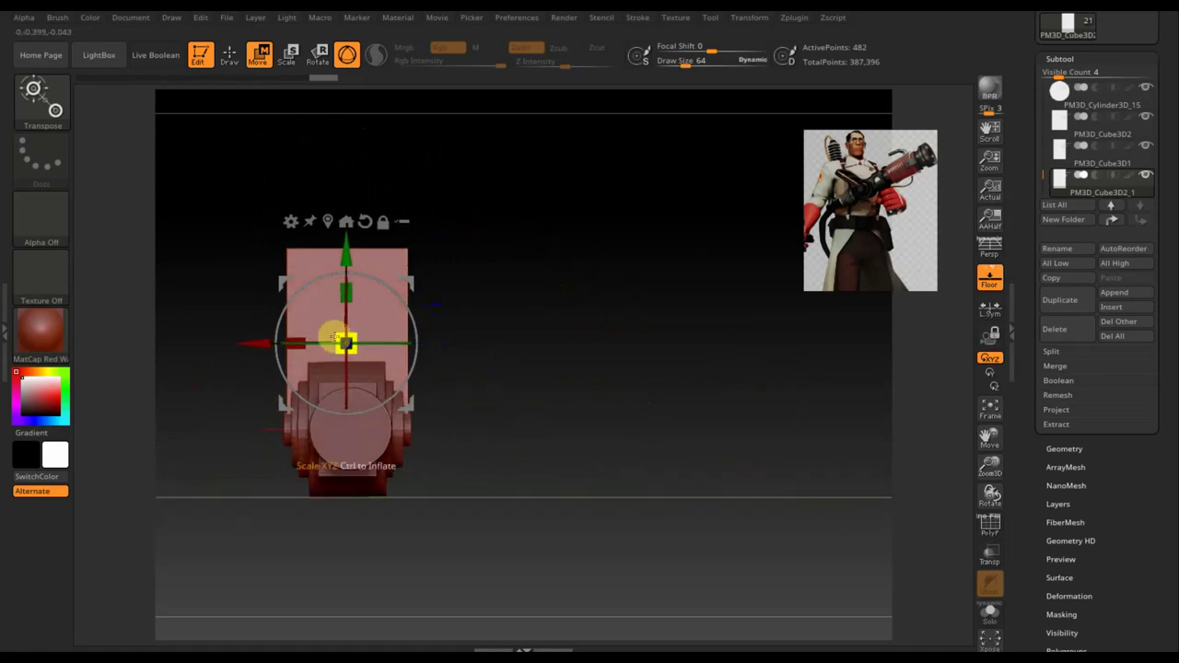
left_click_drag(299, 337, 285, 338)
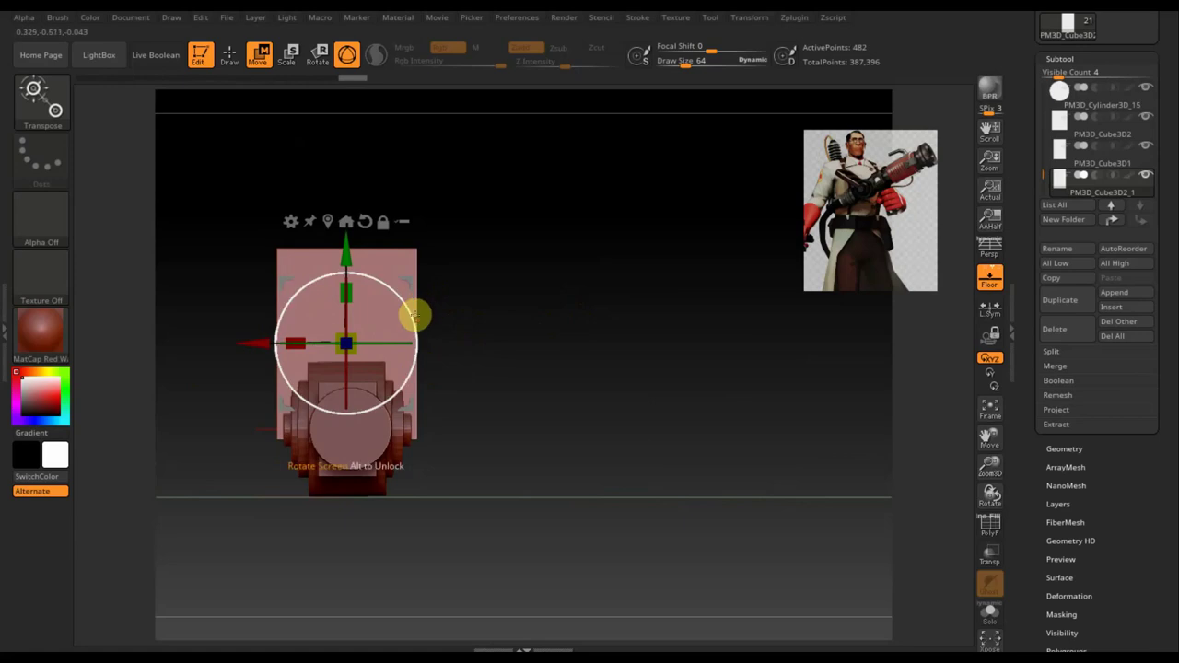
left_click(230, 55)
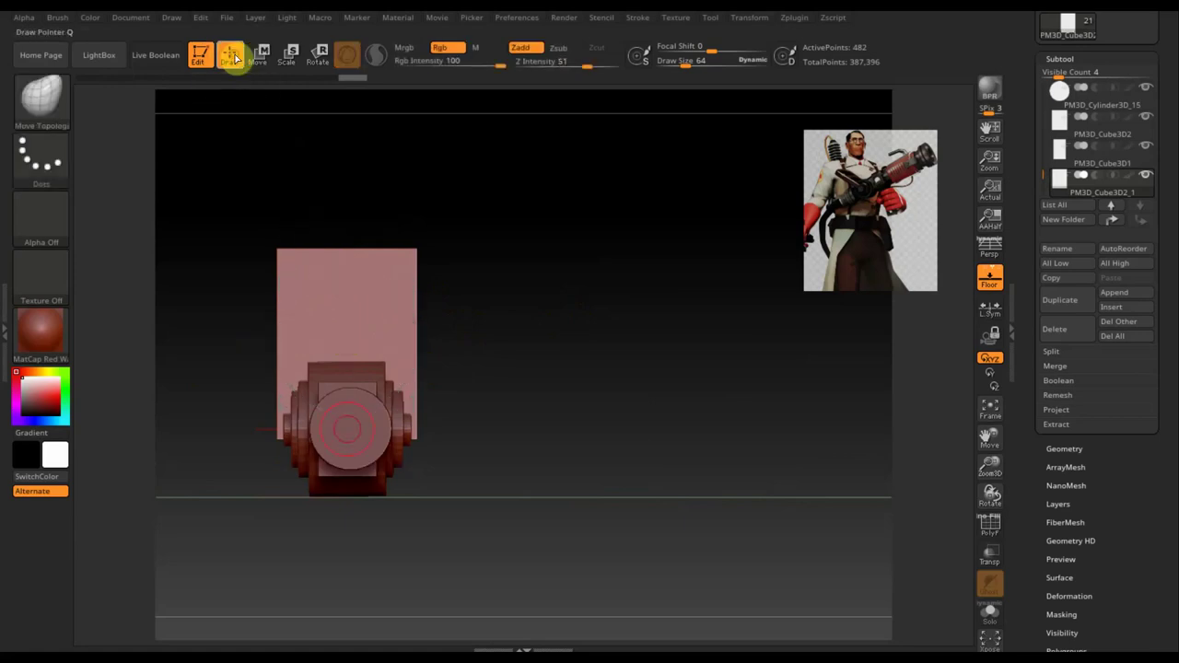
Show polyframes, mask the tank top with an inverted ellipse, and scale the tank to about 0.86
left_click(990, 523)
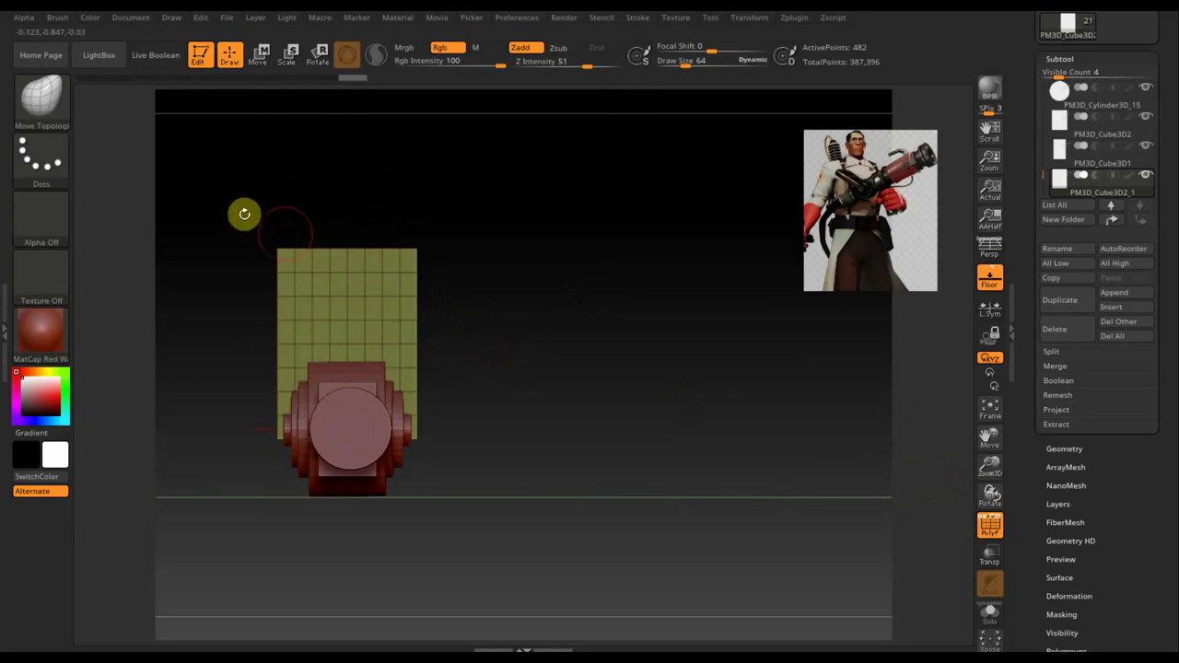
mouse_move(237, 202)
left_mouse_down()
mouse_move(350, 248)
mouse_move(406, 229)
left_mouse_up()
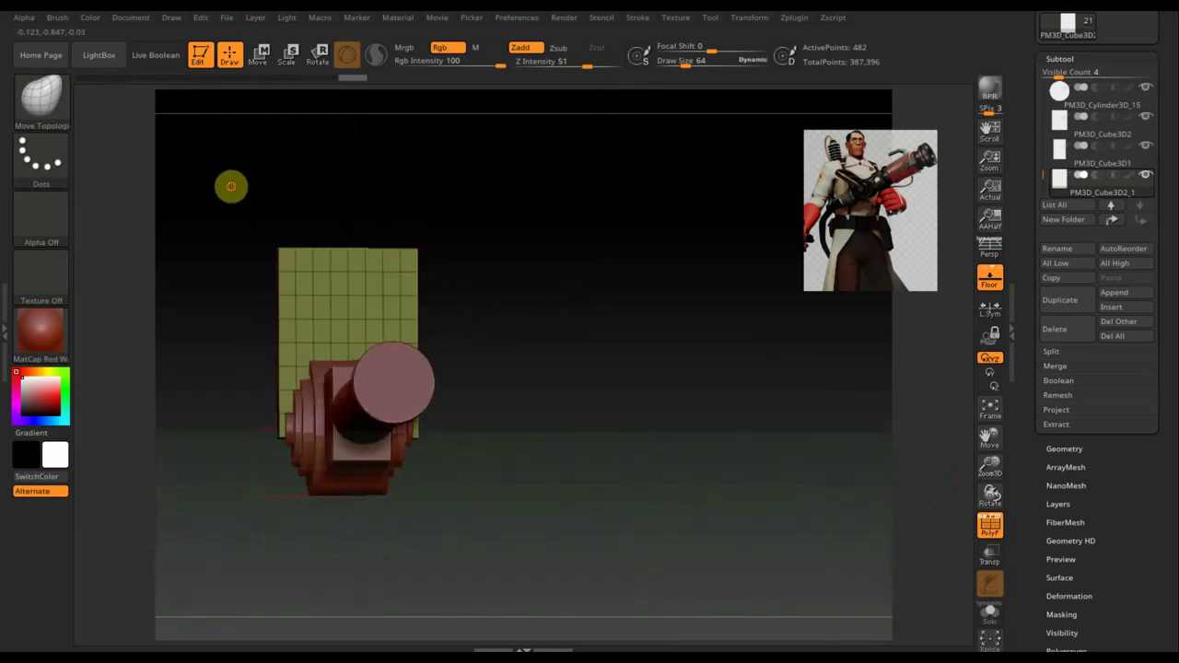
left_click_drag(219, 184, 462, 258, "ctrl")
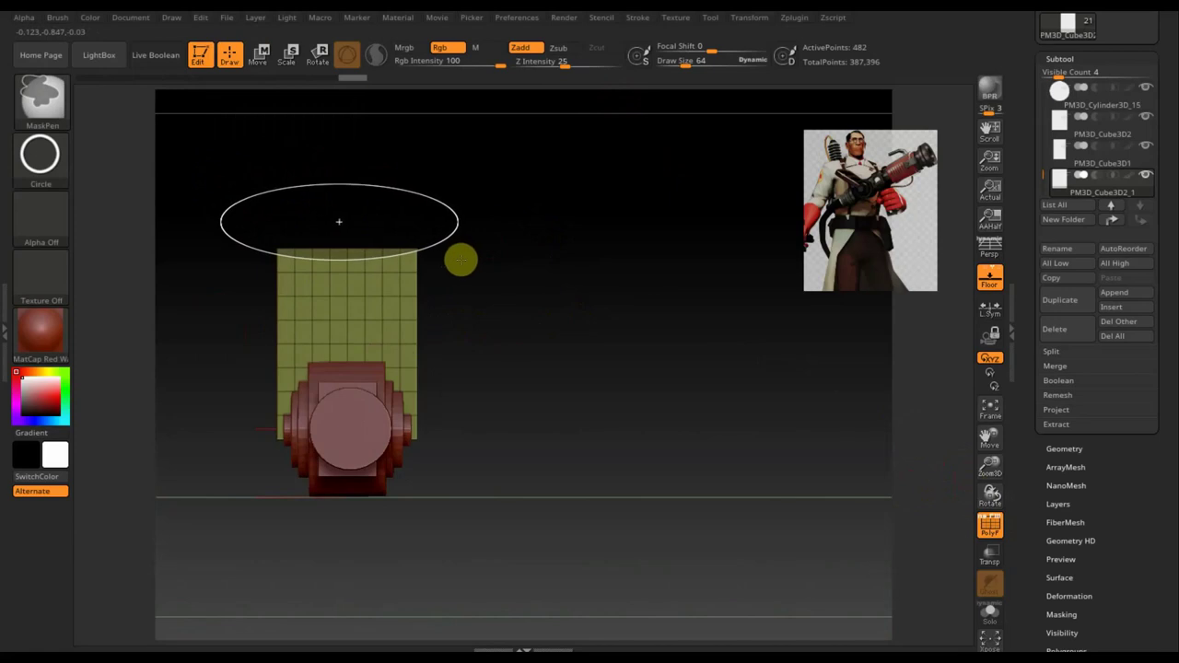
left_click_drag(462, 257, 468, 258, "ctrl")
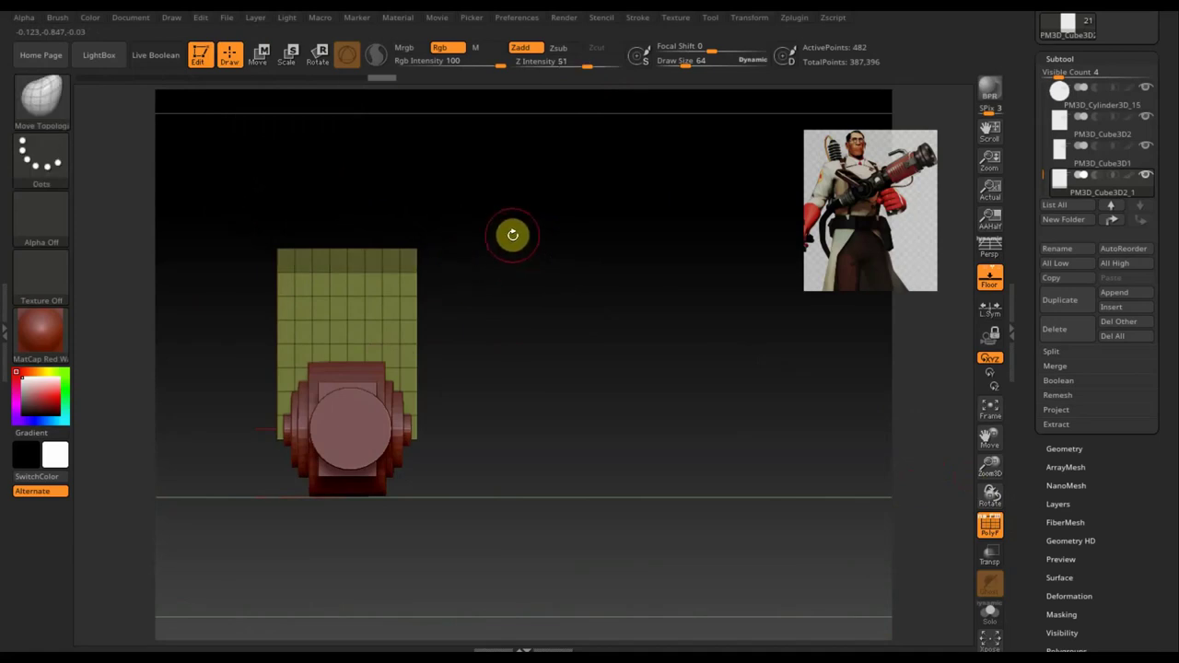
left_click(513, 240, "ctrl")
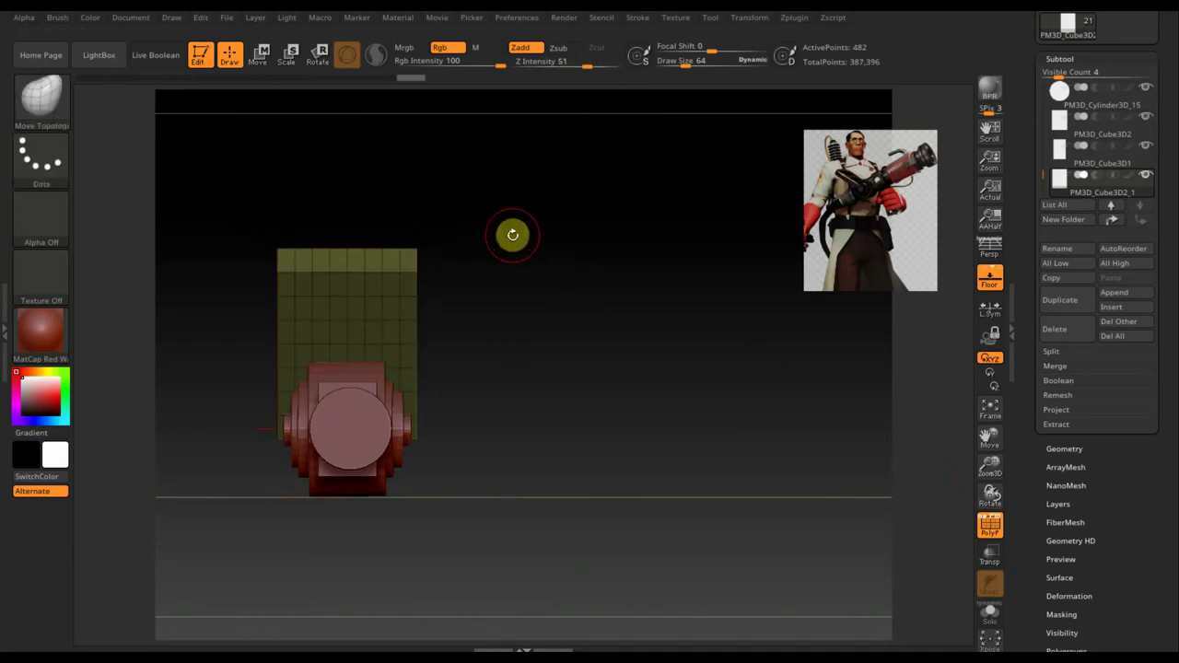
left_click(260, 57)
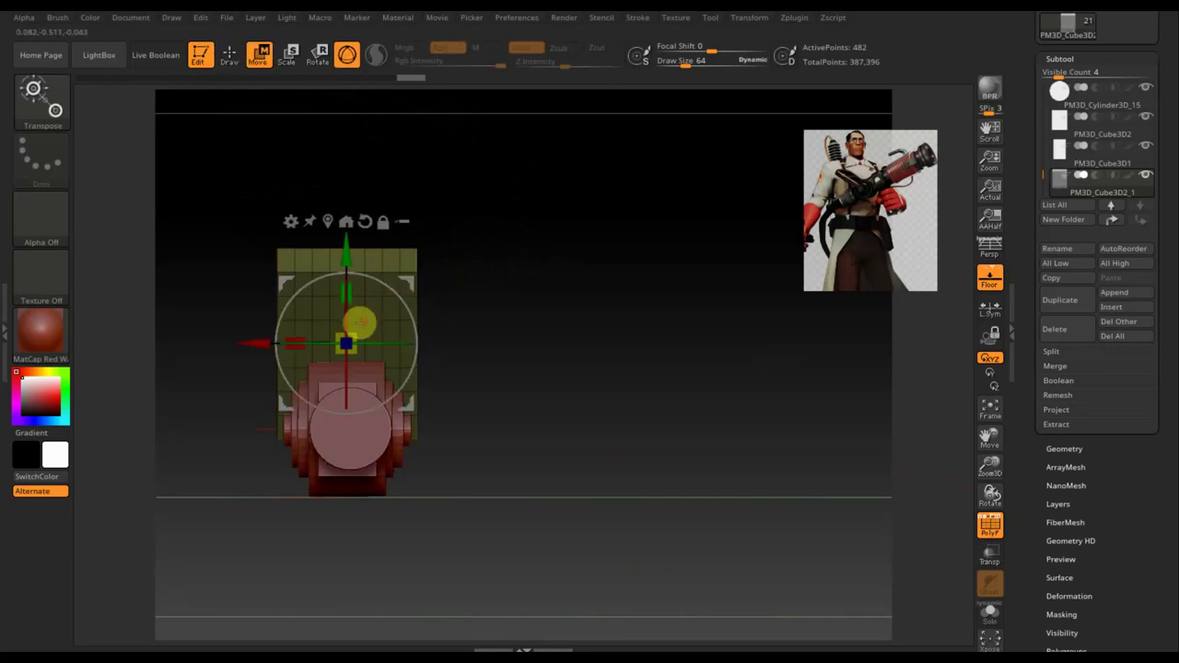
left_click_drag(346, 343, 348, 344)
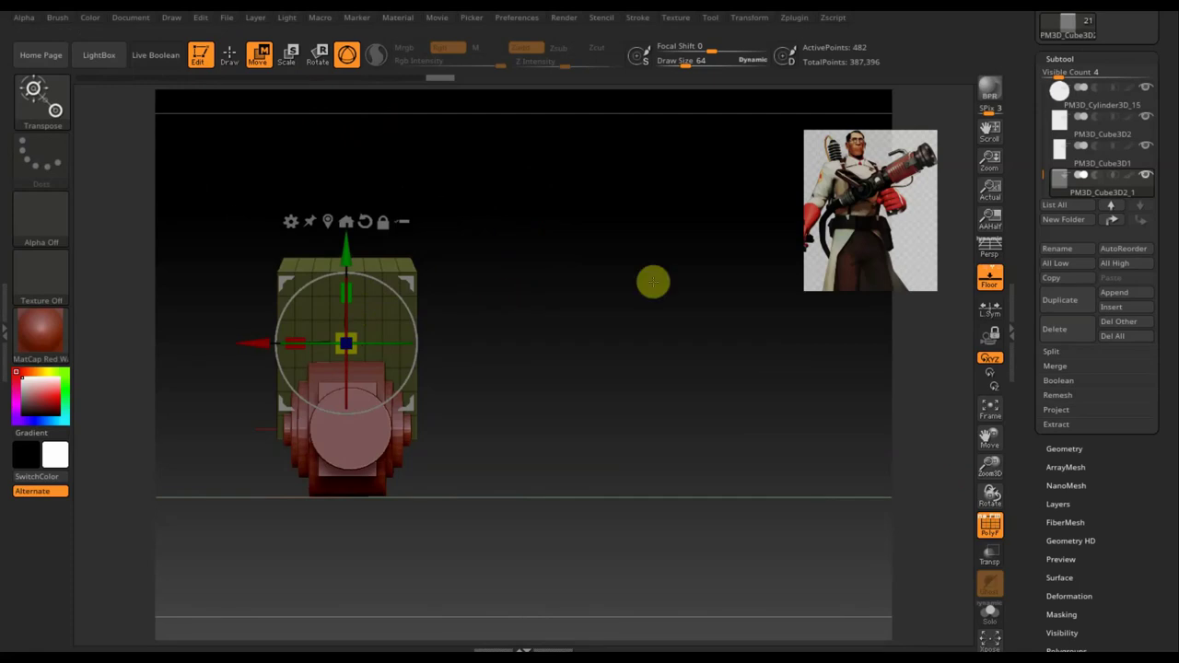
Clear the tank's mask, trial-scale the whole tank down, and undo it
key("ctrl")
left_click(525, 161, "ctrl")
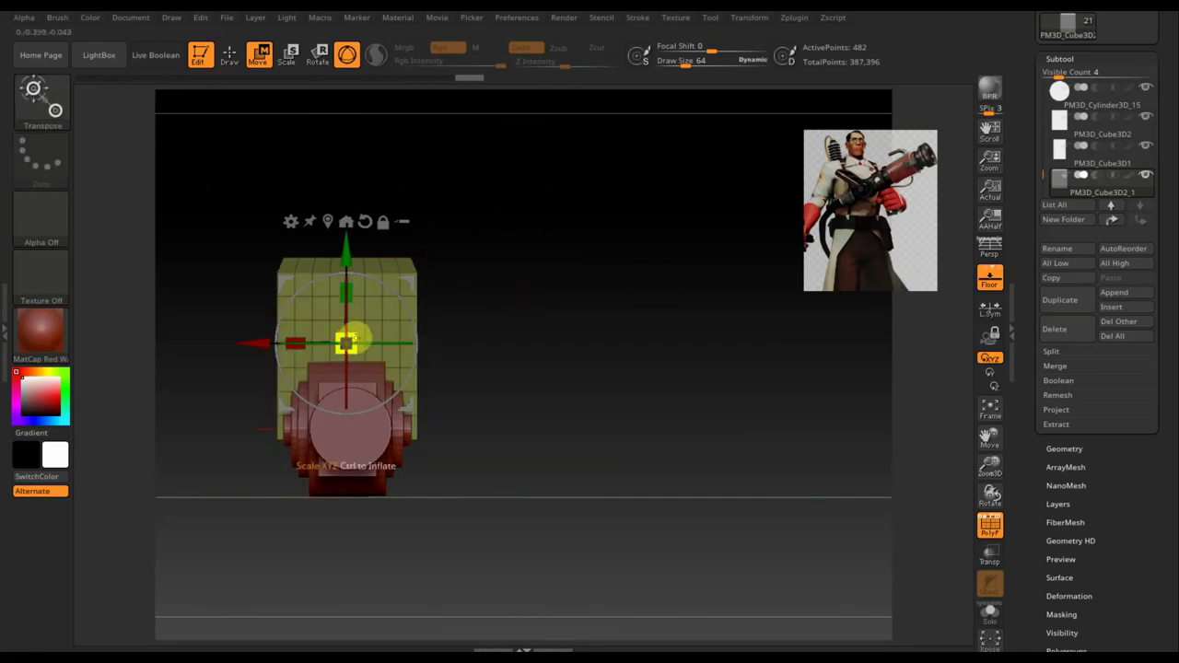
mouse_move(355, 338)
left_mouse_down()
mouse_move(333, 341)
mouse_move(344, 342)
left_mouse_up()
key("ctrl+z")
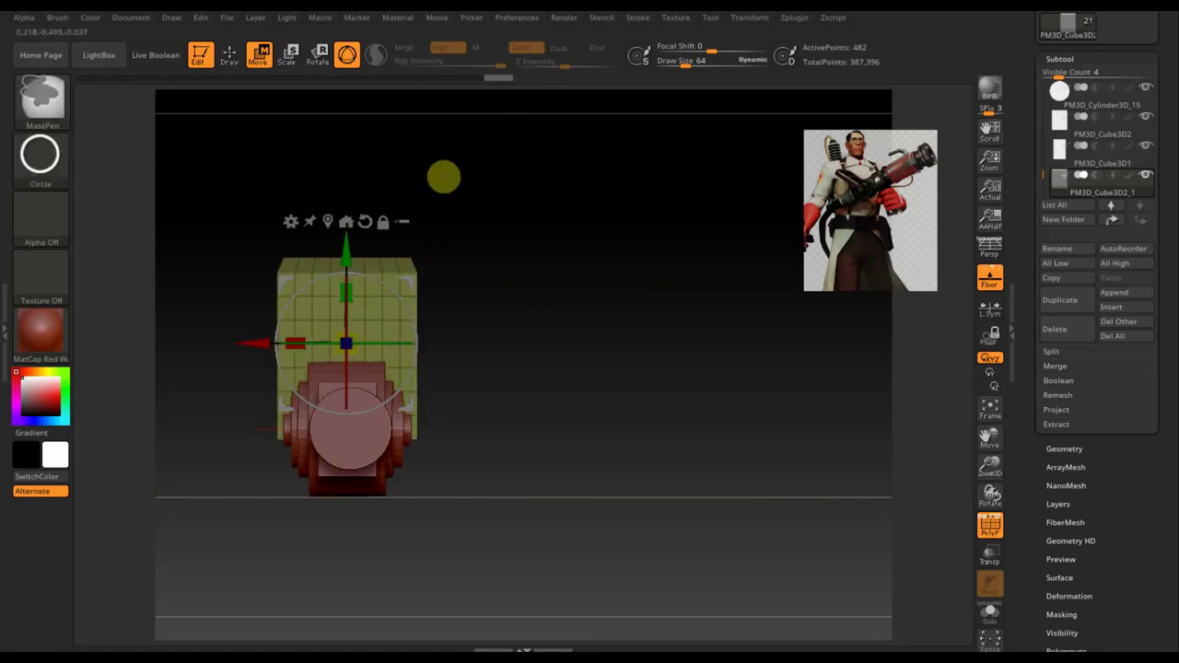
Mask the tank top with a rectangle, trial-scale the unmasked part, undo it, and return to Draw mode
mouse_move(221, 191)
left_mouse_down("ctrl")
mouse_move(490, 361)
mouse_move(488, 350)
left_mouse_up("ctrl")
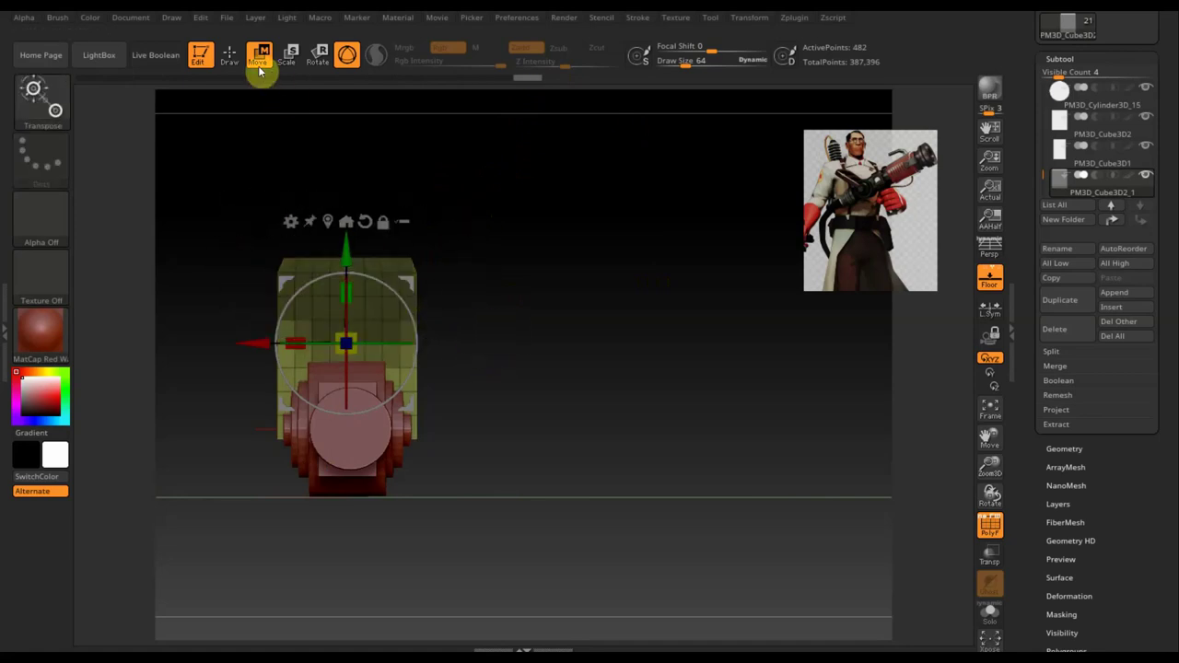
left_click(39, 154, "ctrl")
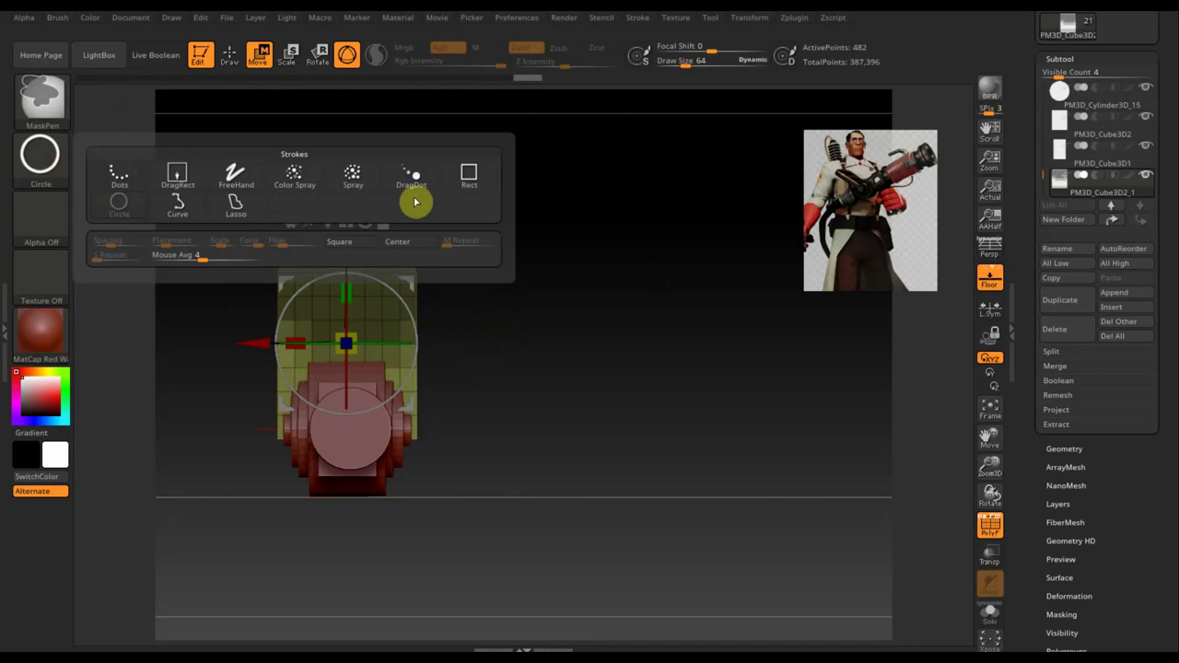
left_click(236, 173)
mouse_move(219, 195)
left_mouse_down("ctrl")
mouse_move(502, 355)
mouse_move(505, 343)
left_mouse_up("ctrl")
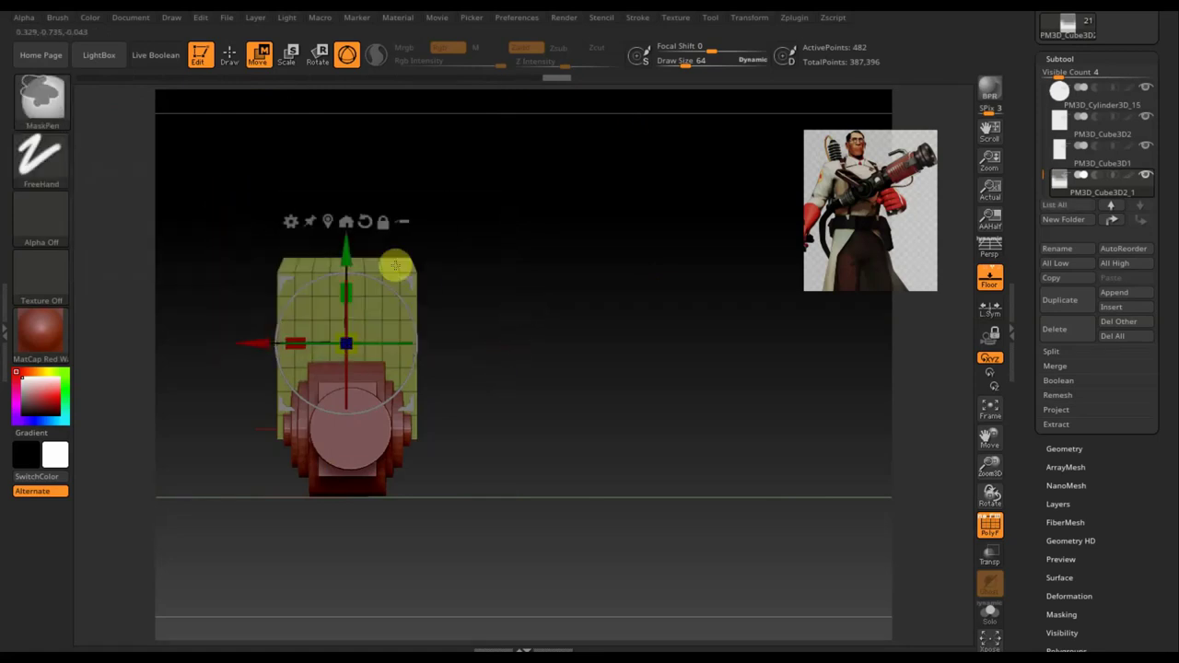
left_click_drag(233, 194, 465, 335, "ctrl")
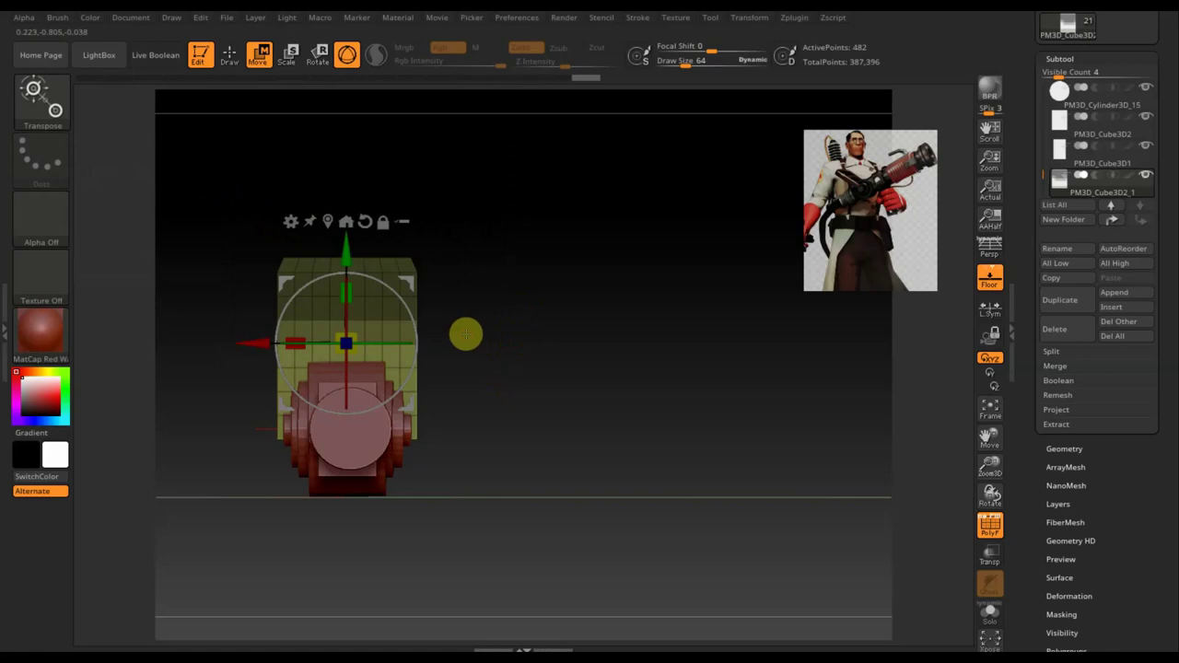
left_click_drag(348, 339, 345, 343)
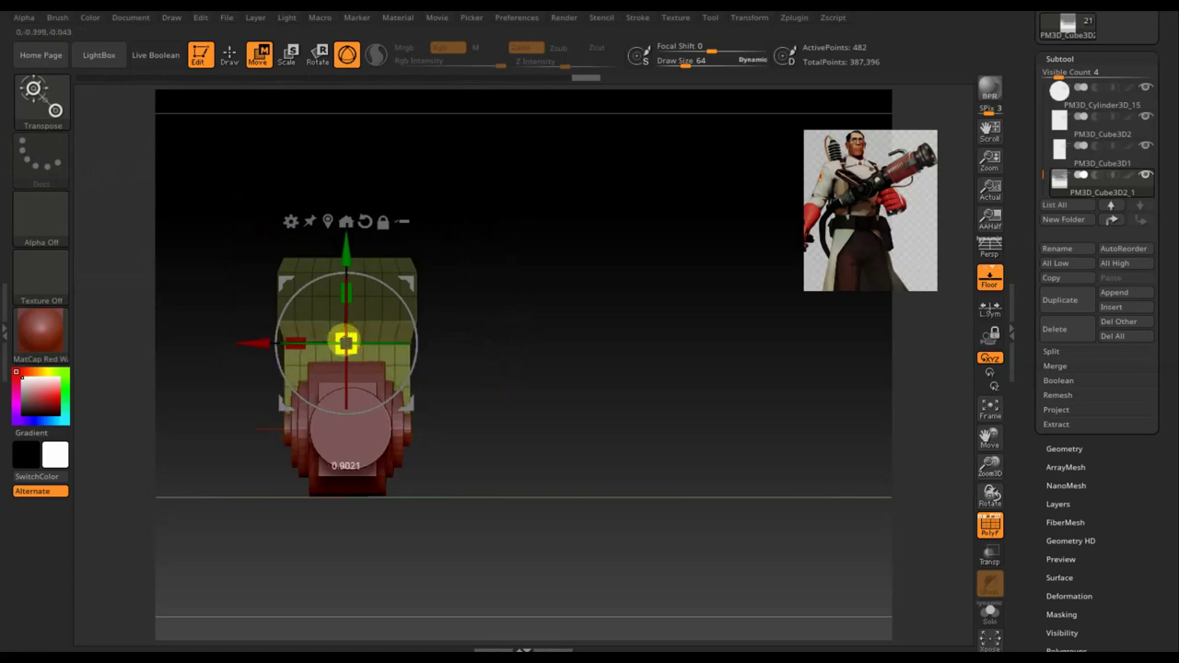
left_click_drag(345, 343, 346, 342)
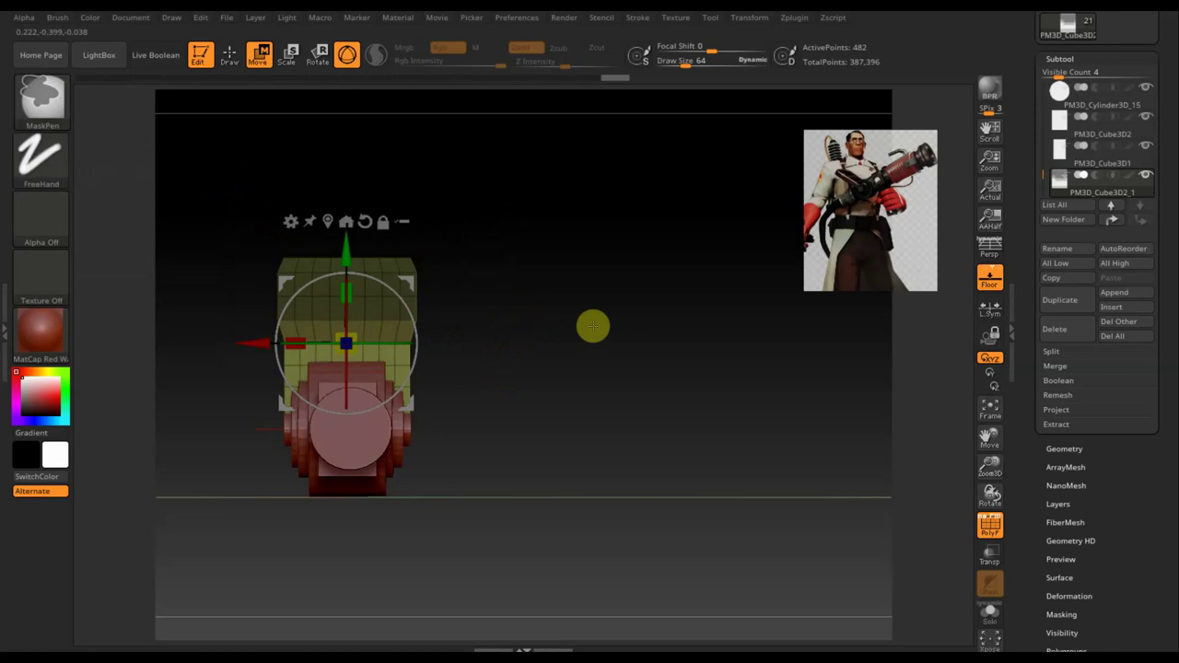
key("ctrl+z")
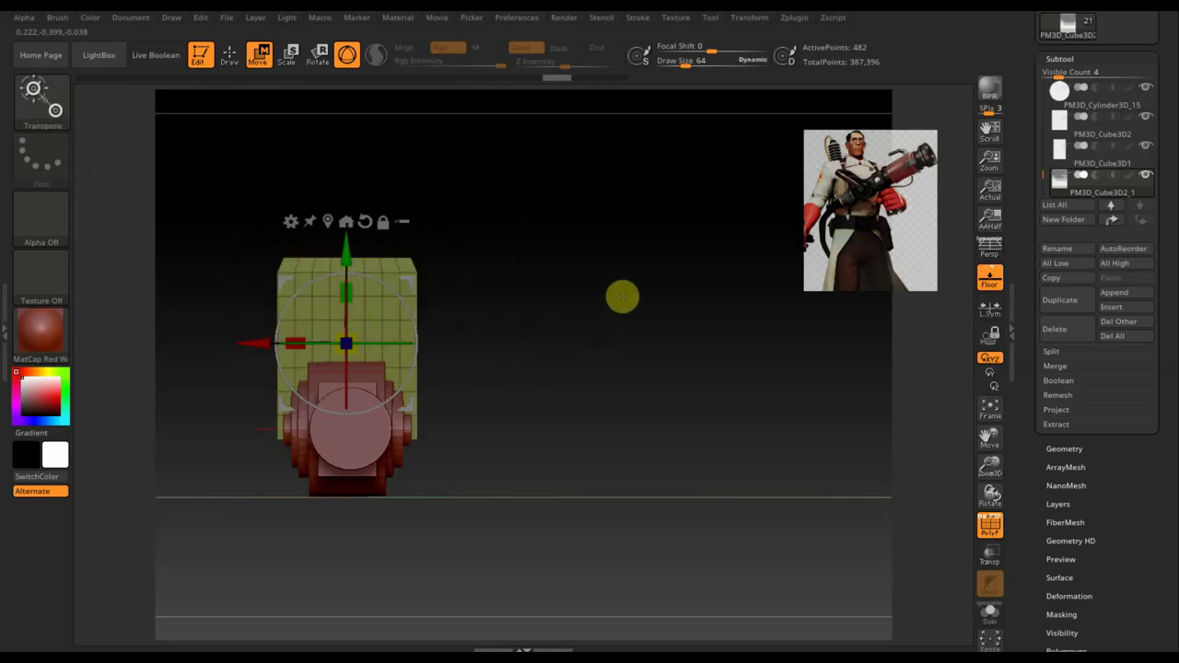
left_click(230, 59)
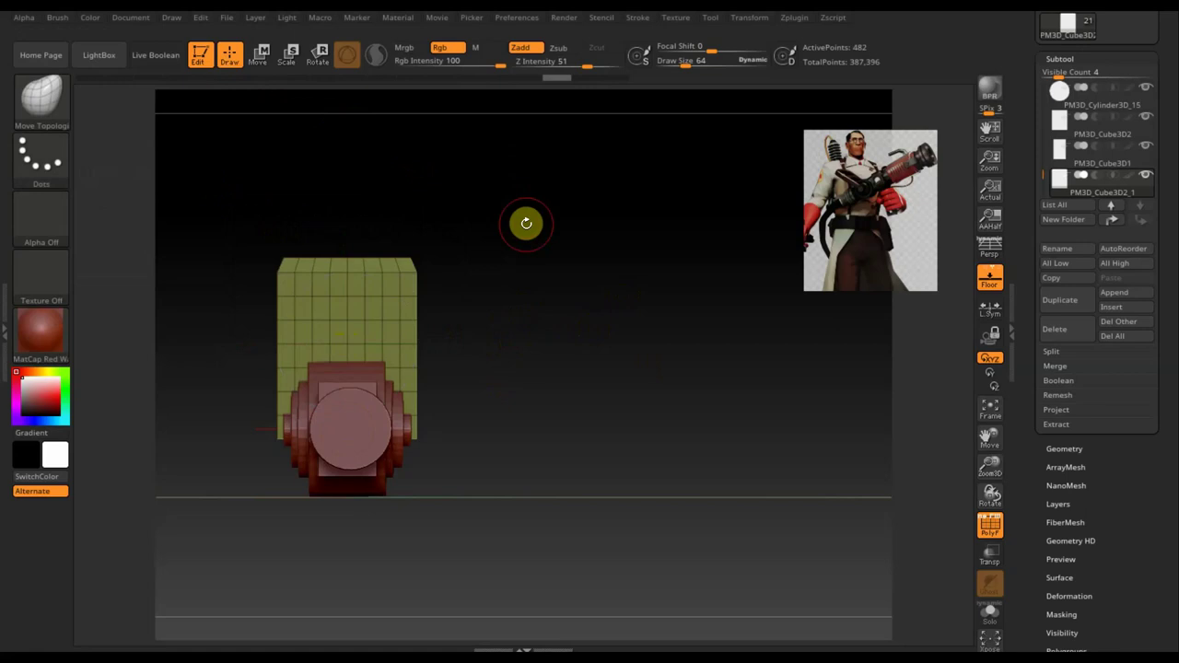
Save the project, hide polyframes, and DynaMesh the tank block at resolution 128
left_click_drag(526, 223, 637, 343, "shift")
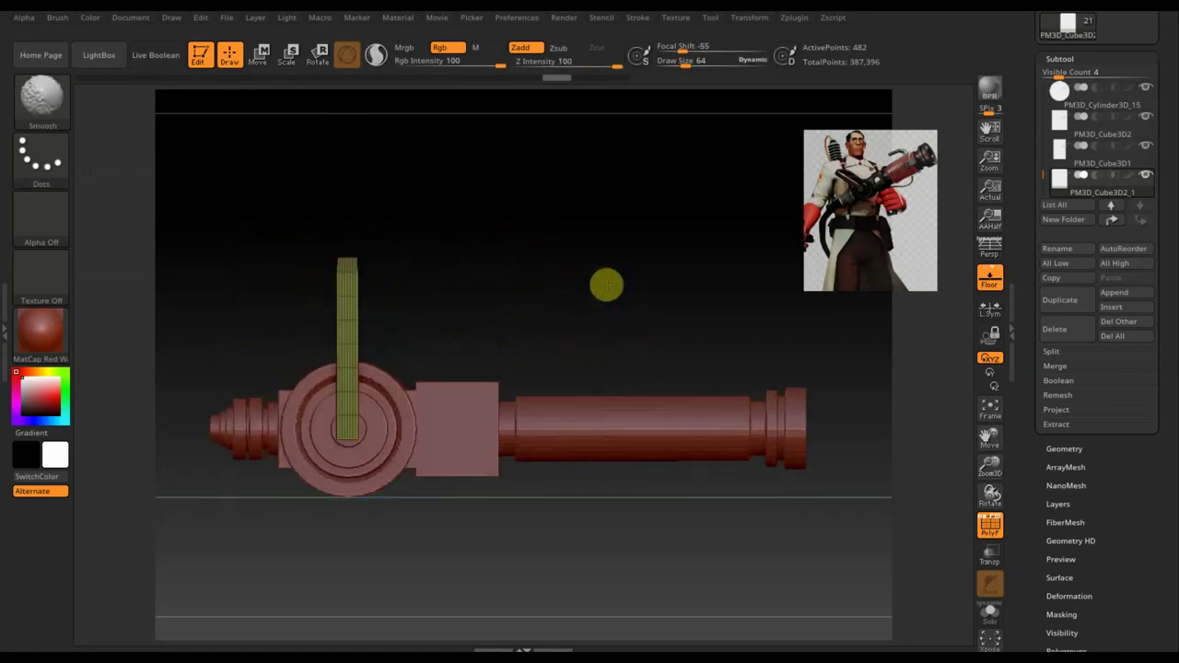
key("ctrl+s")
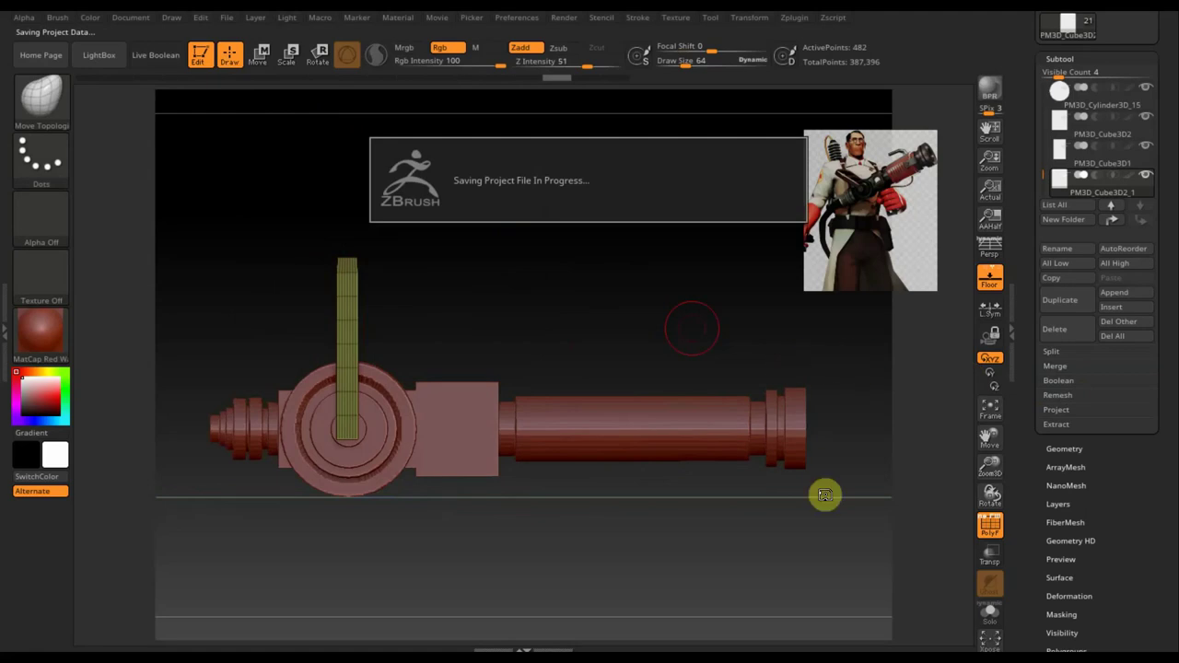
left_click(991, 527)
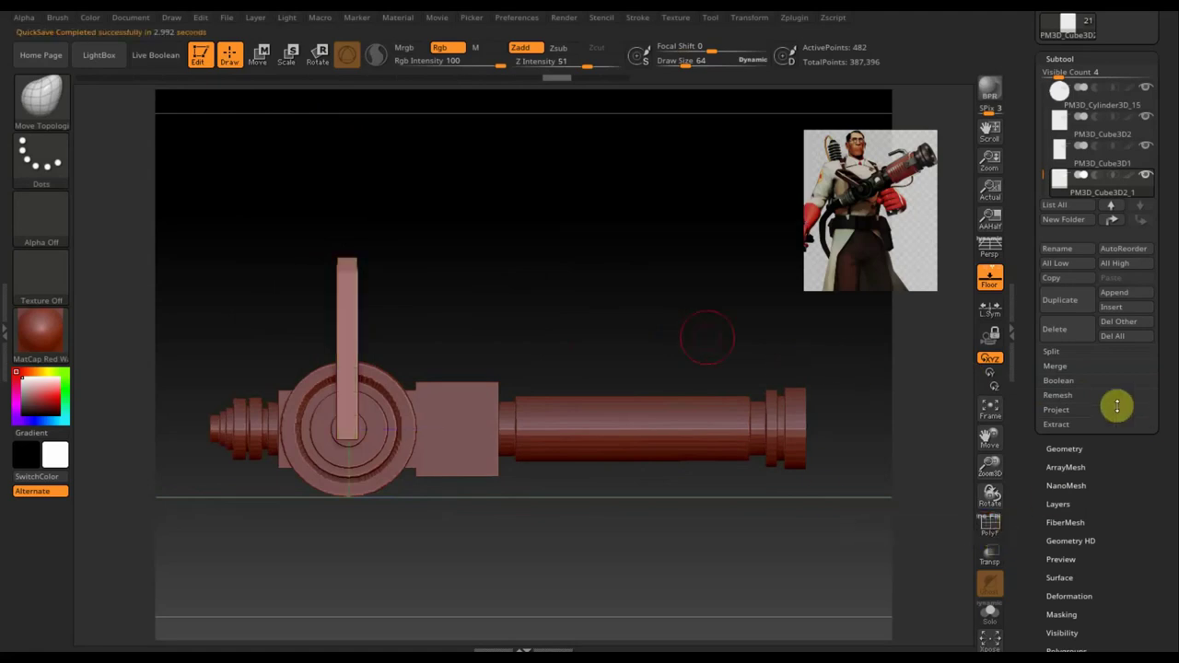
left_click(1075, 446)
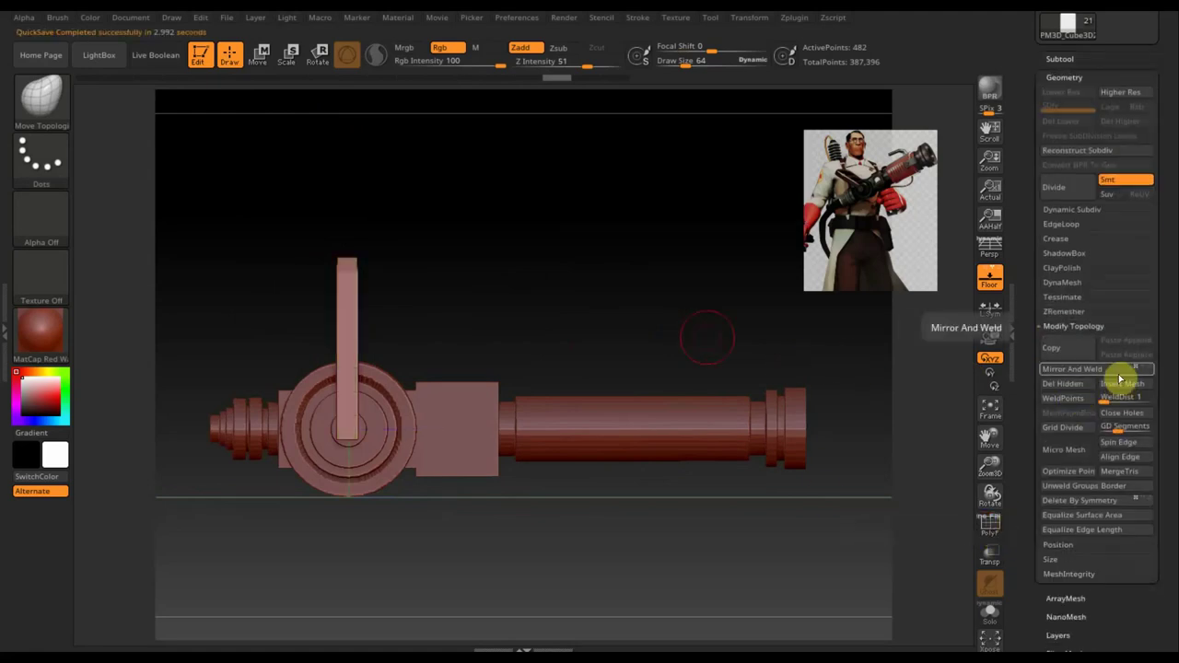
left_click(1072, 284)
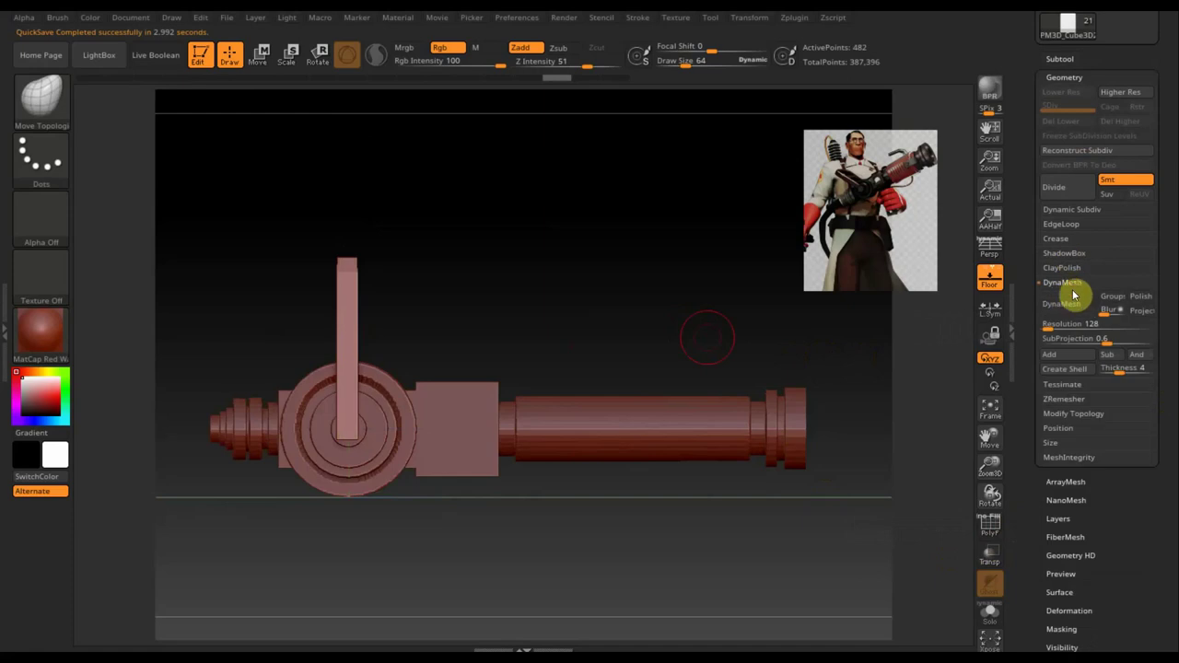
left_click(1069, 303)
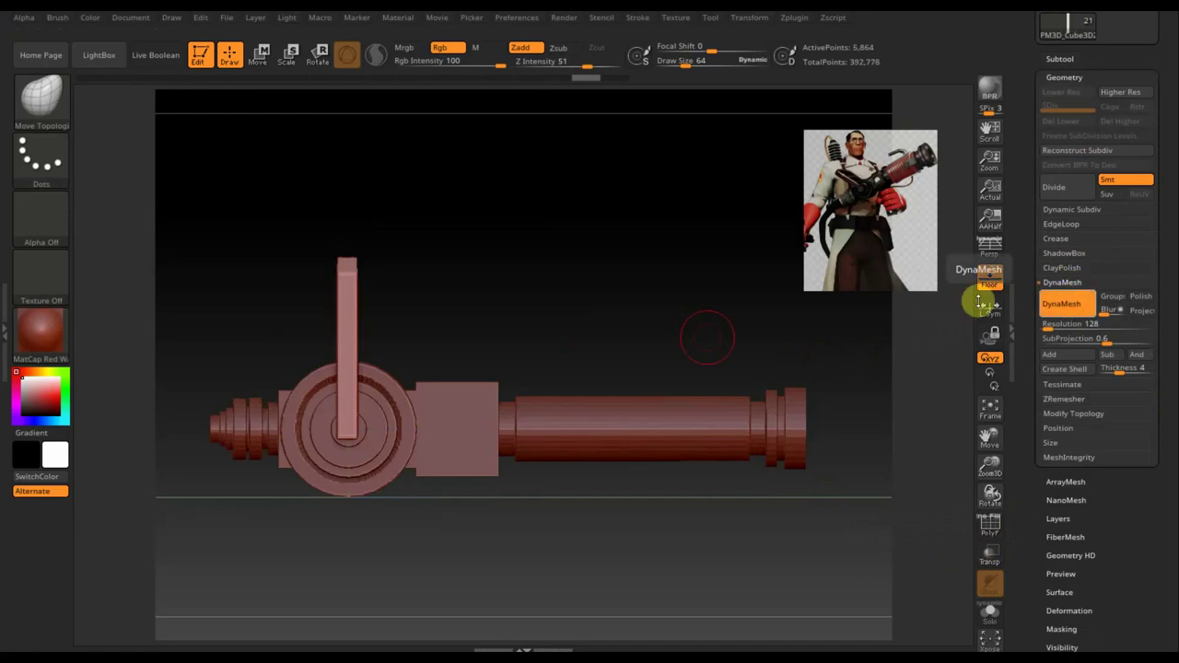
left_click_drag(824, 297, 676, 295)
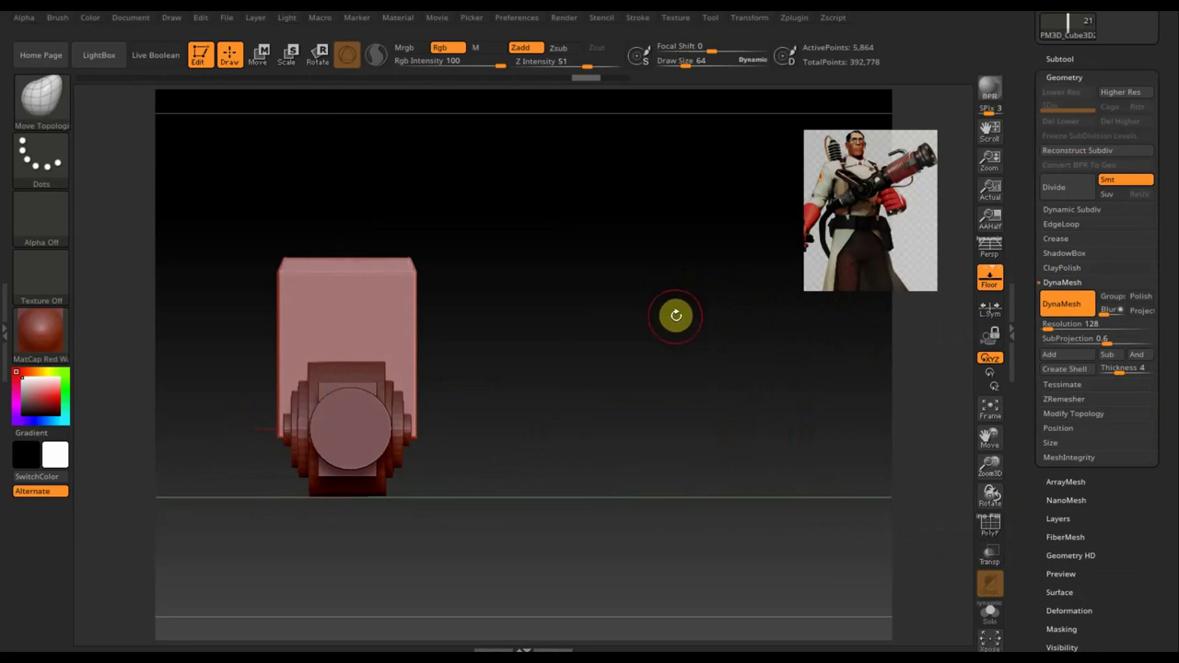
key("ctrl+shift")
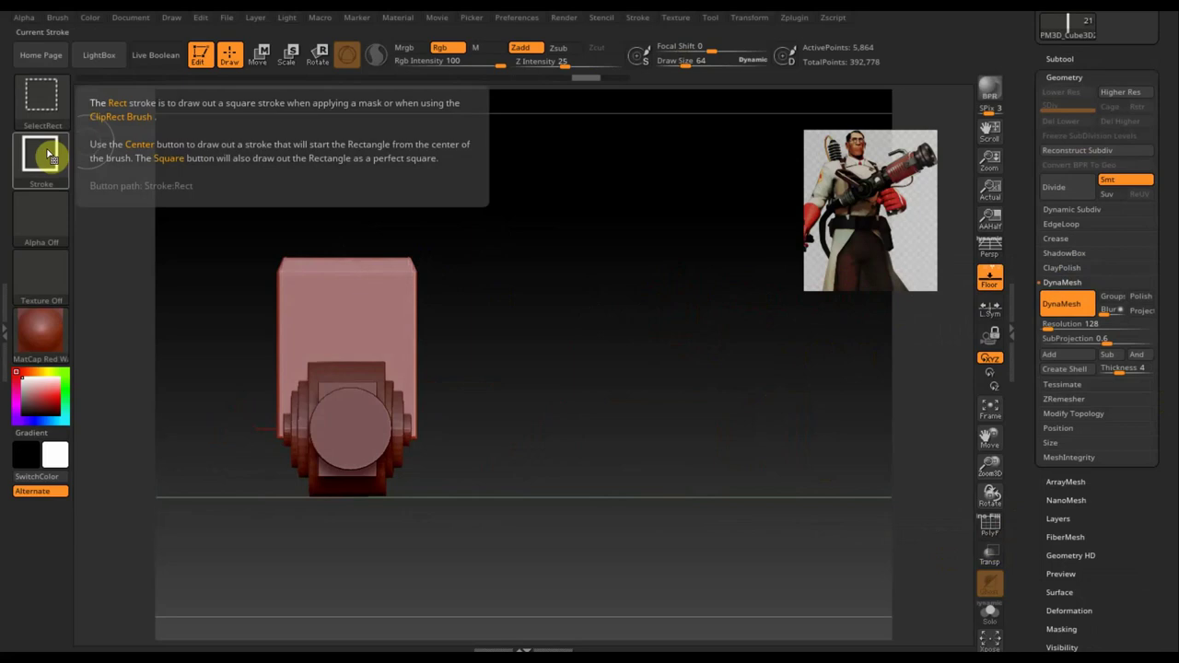
Slice the tall tank's left side with two slanted TrimCurve cuts, leaving 5,009 active points
left_click(46, 152)
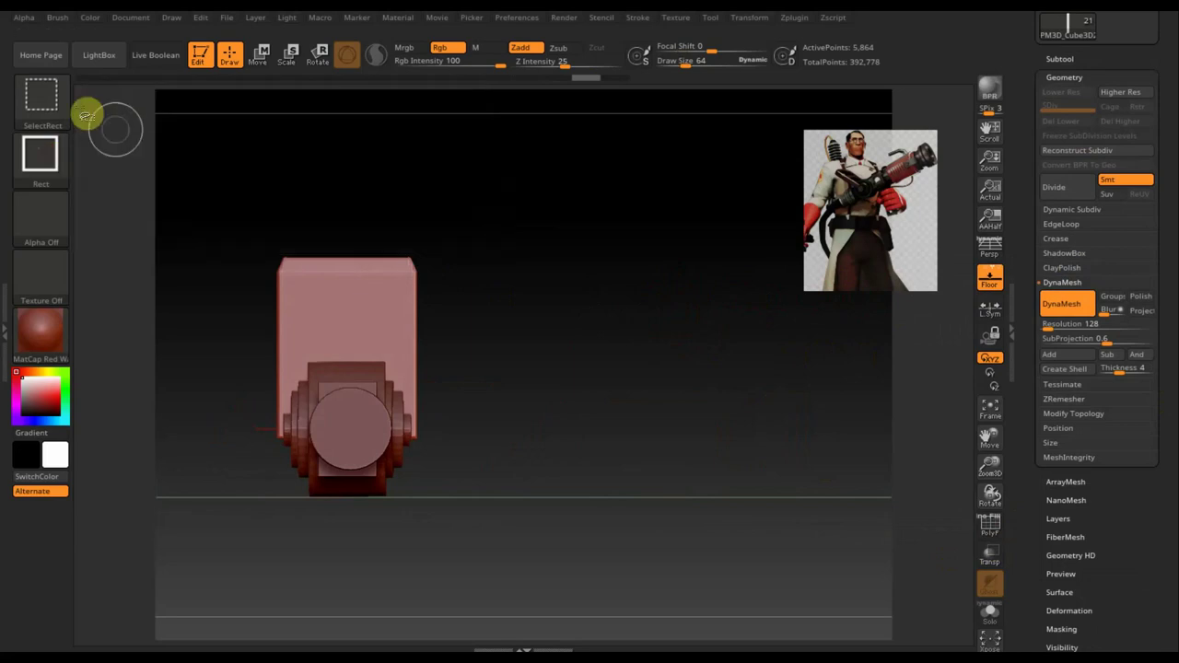
left_click(41, 97)
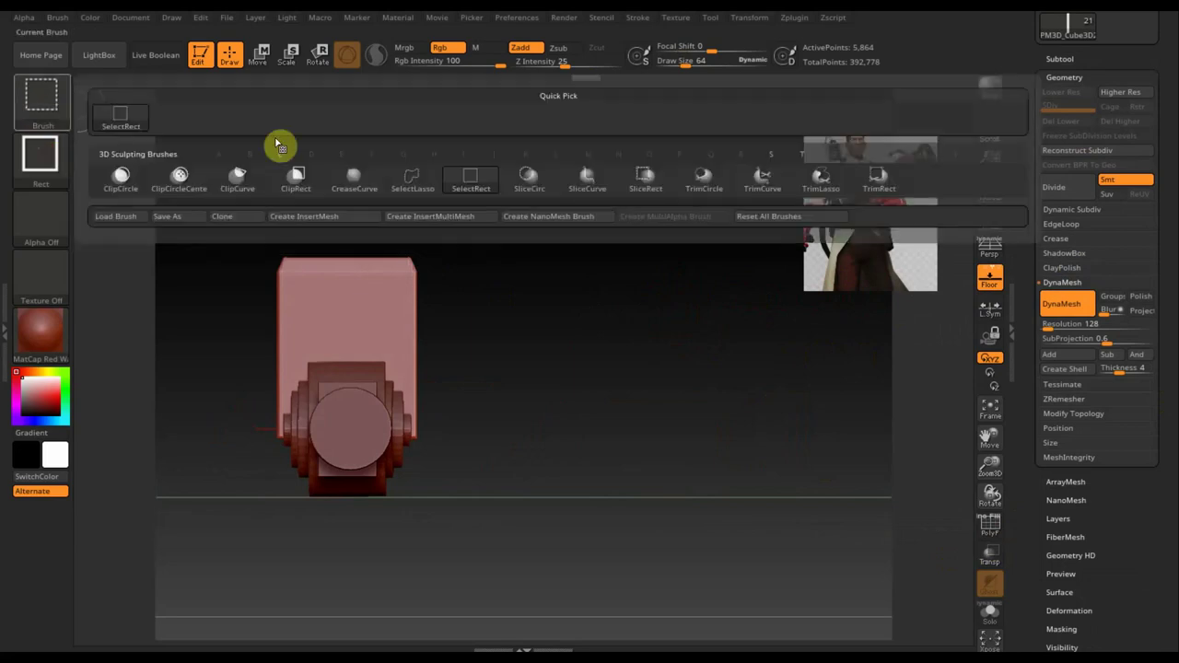
left_click(762, 177)
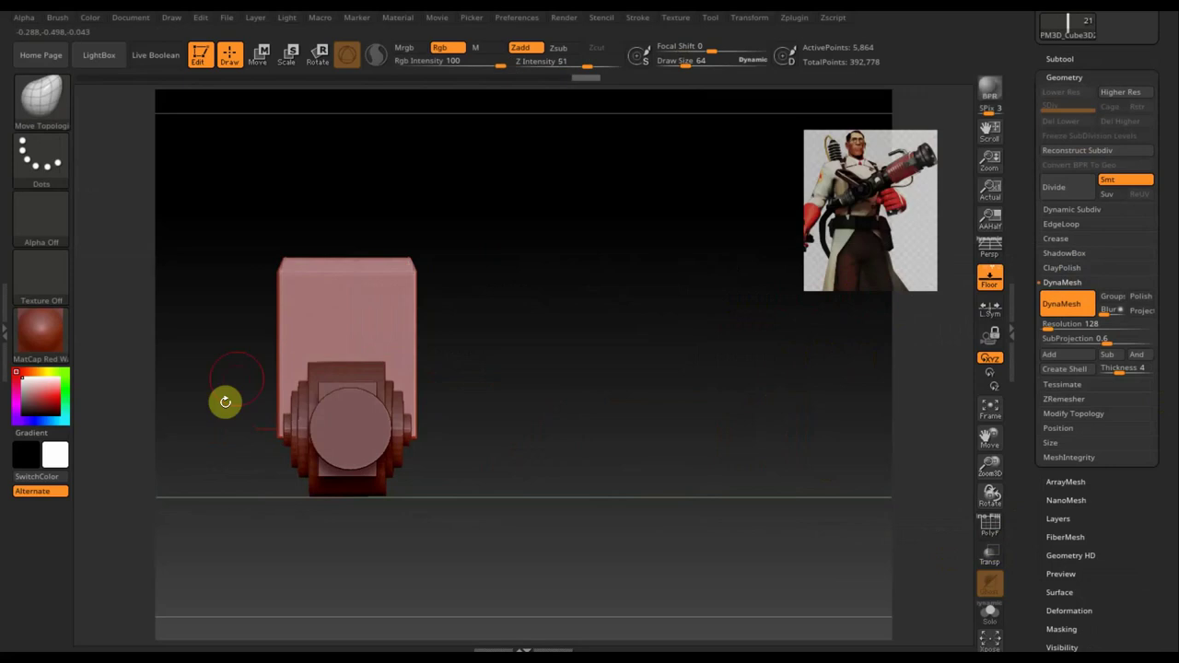
left_click_drag(228, 469, 312, 152, "ctrl+shift")
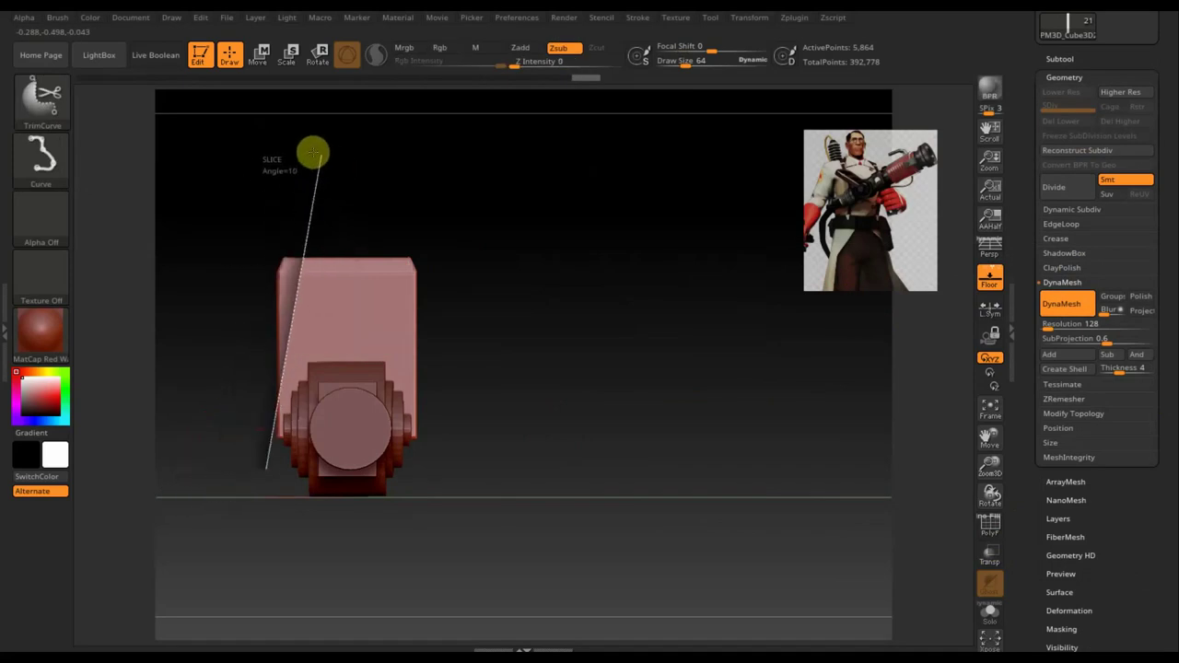
mouse_move(309, 152)
left_mouse_down("ctrl+shift")
mouse_move(261, 173)
mouse_move(286, 168)
left_mouse_up("ctrl+shift")
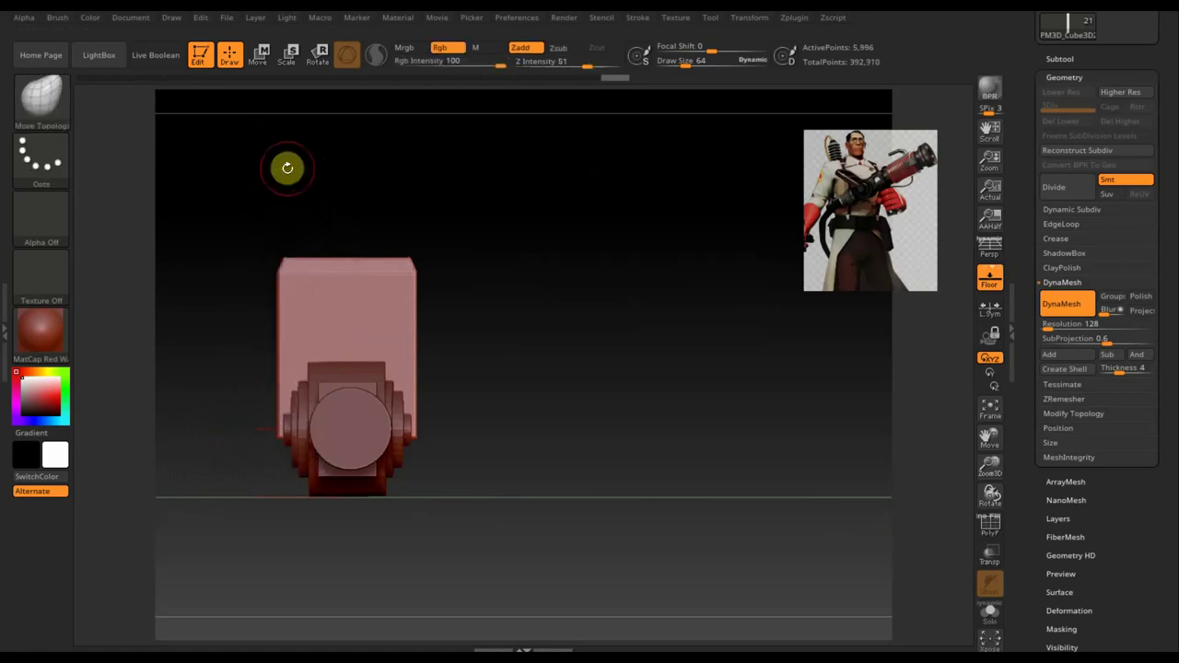
left_click_drag(313, 505, 279, 188, "ctrl+shift")
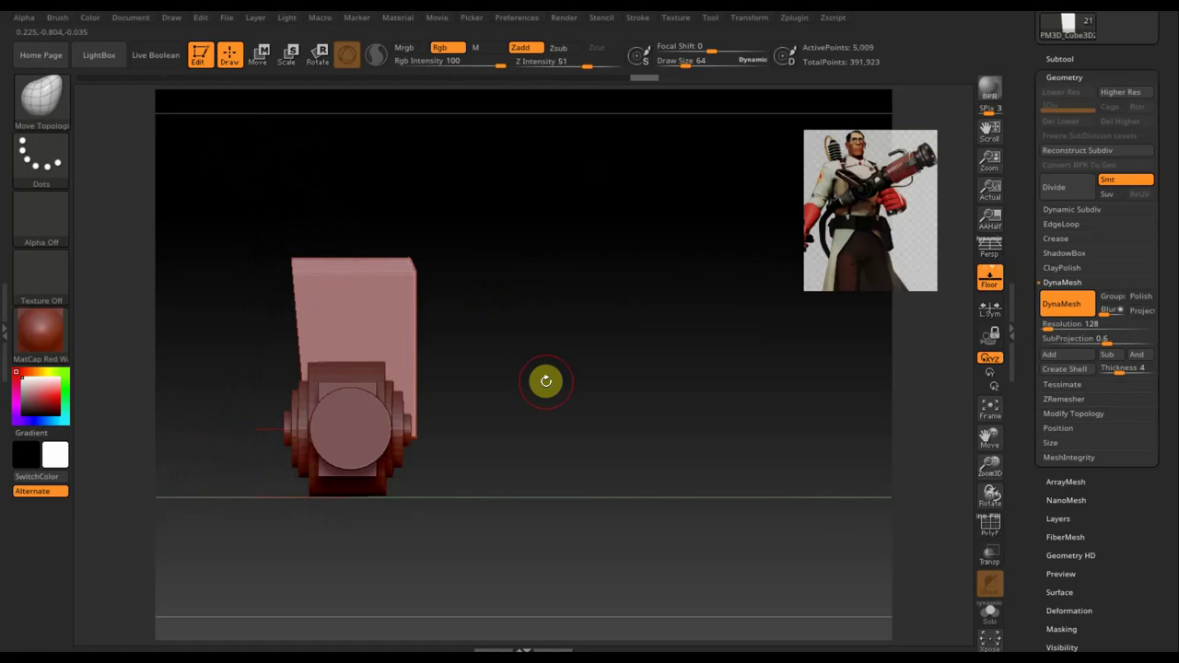
Mirror and weld the block above the dial, trimming away a stray strip of geometry
left_click(1079, 415)
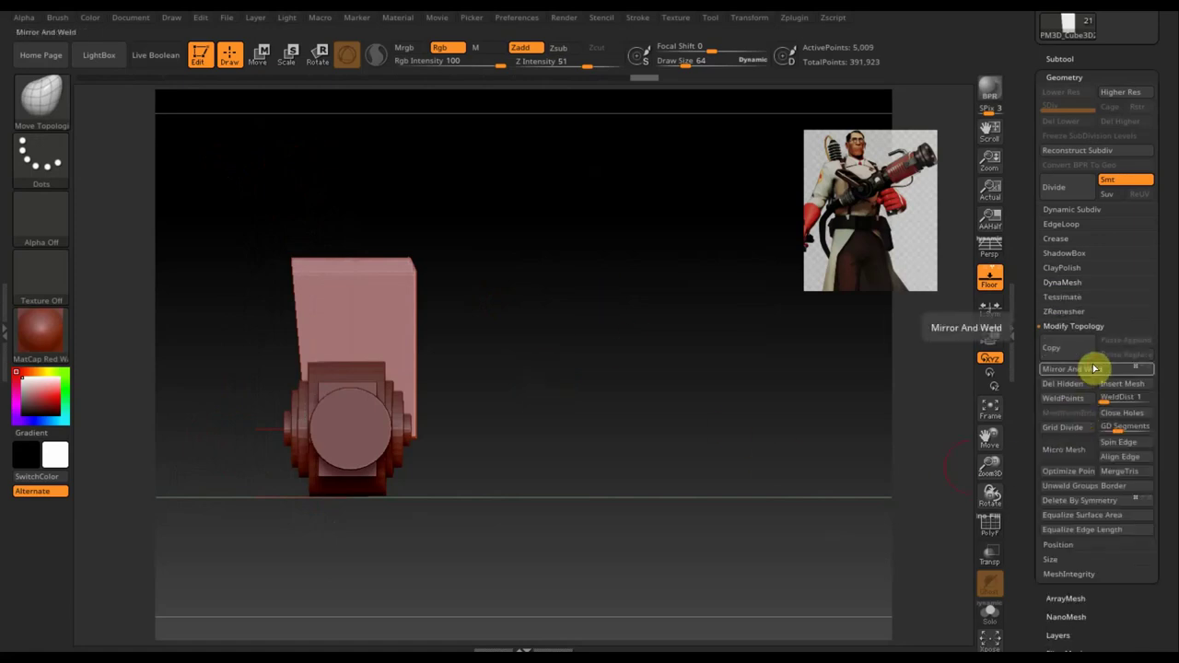
left_click(1091, 370)
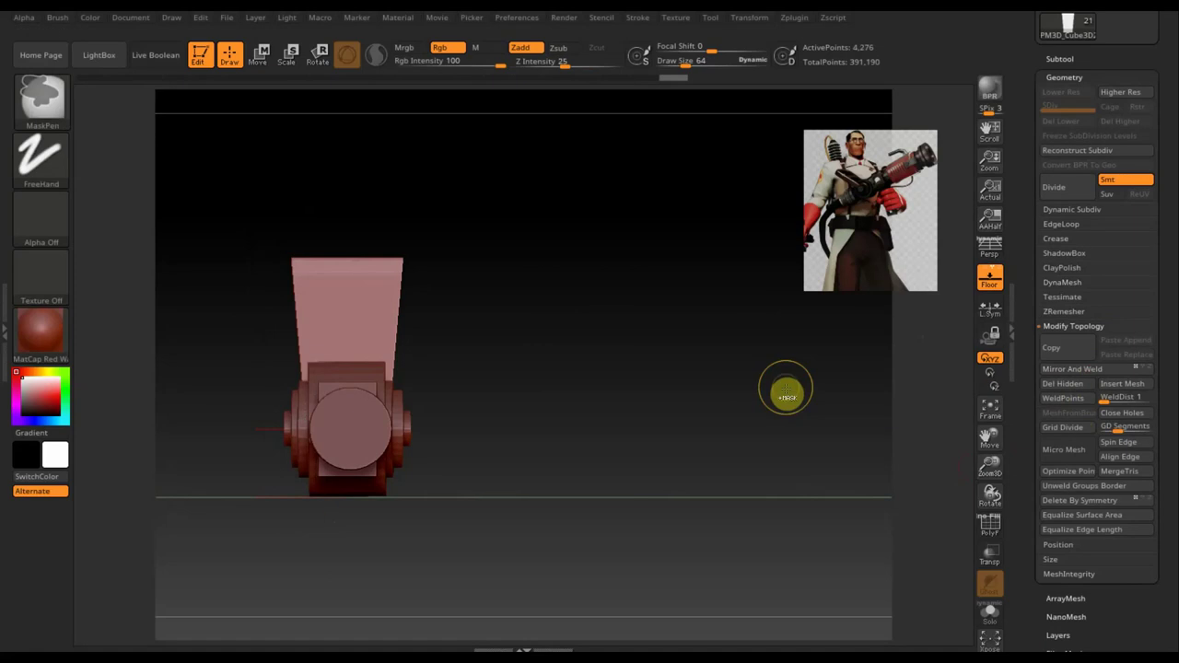
key("ctrl")
left_click_drag(552, 274, 641, 431, "ctrl+shift")
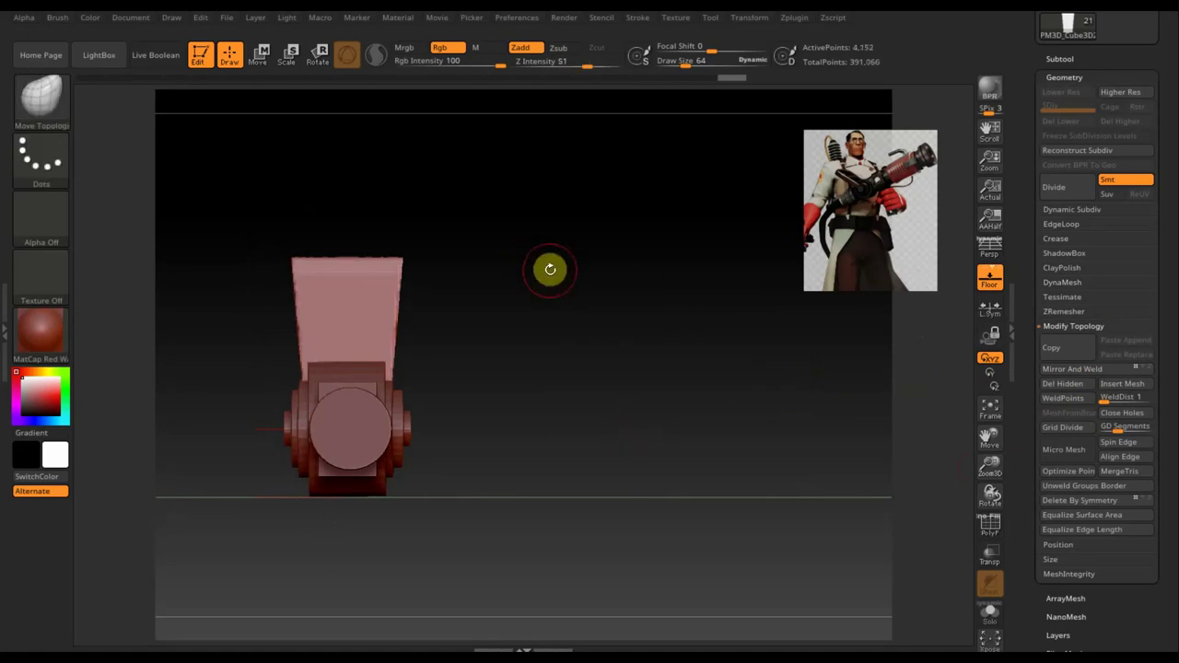
mouse_move(566, 270)
left_mouse_down()
mouse_move(600, 270)
mouse_move(540, 268)
mouse_move(564, 273)
left_mouse_up()
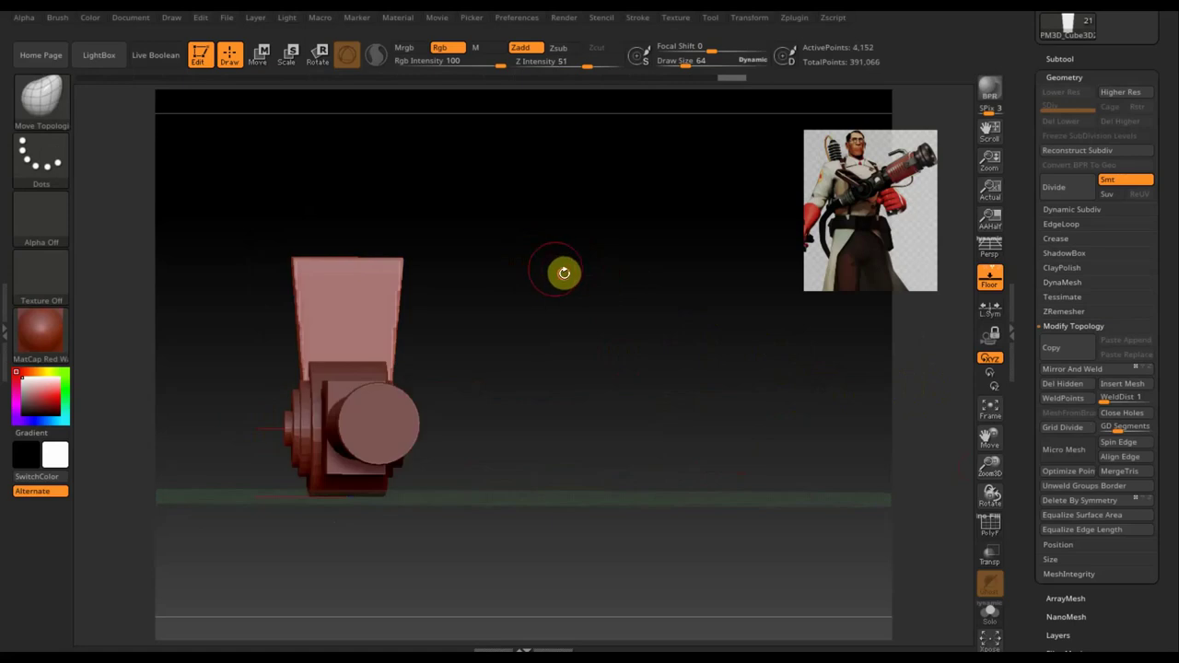
Subdivide the block to level 3 (66,482 points) and delete its lower subdivision levels
key("ctrl")
left_click(568, 273, "ctrl+shift")
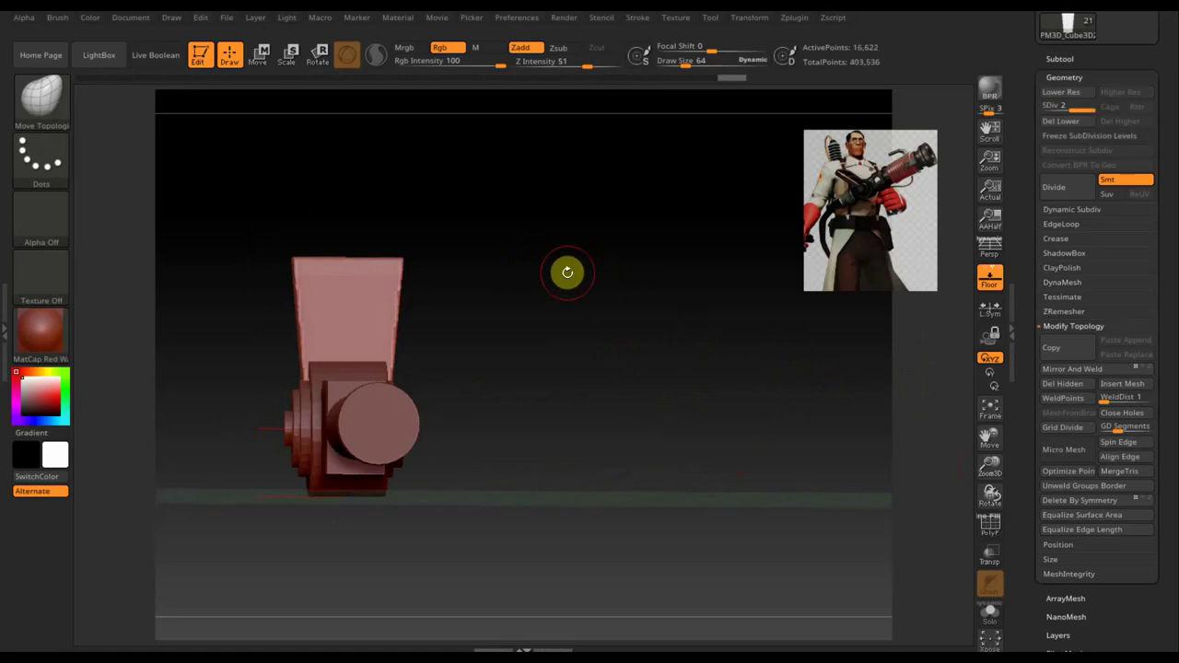
left_click_drag(567, 274, 566, 275, "shift")
left_click(568, 274)
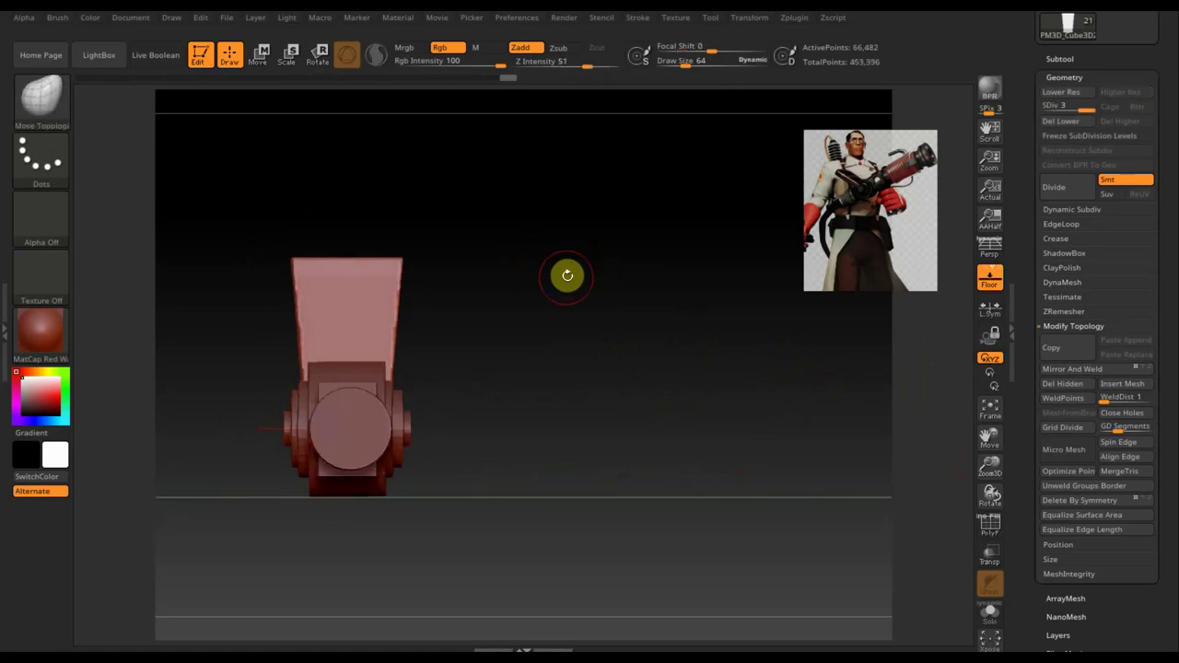
left_click(1060, 120)
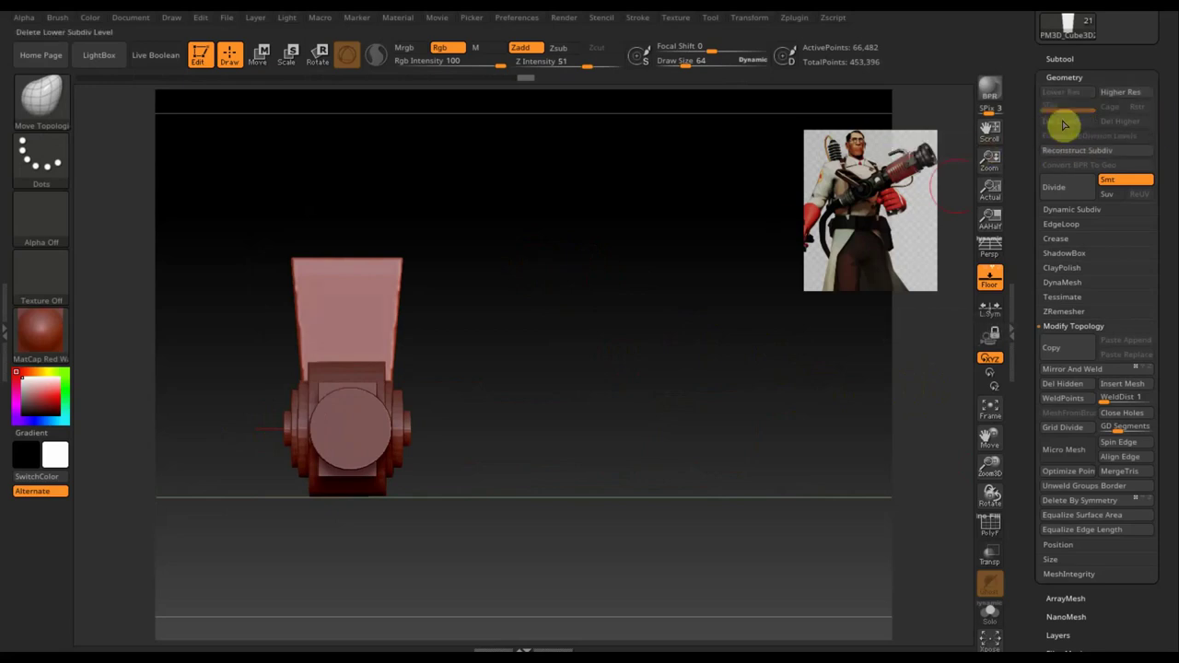
left_click_drag(492, 315, 579, 316)
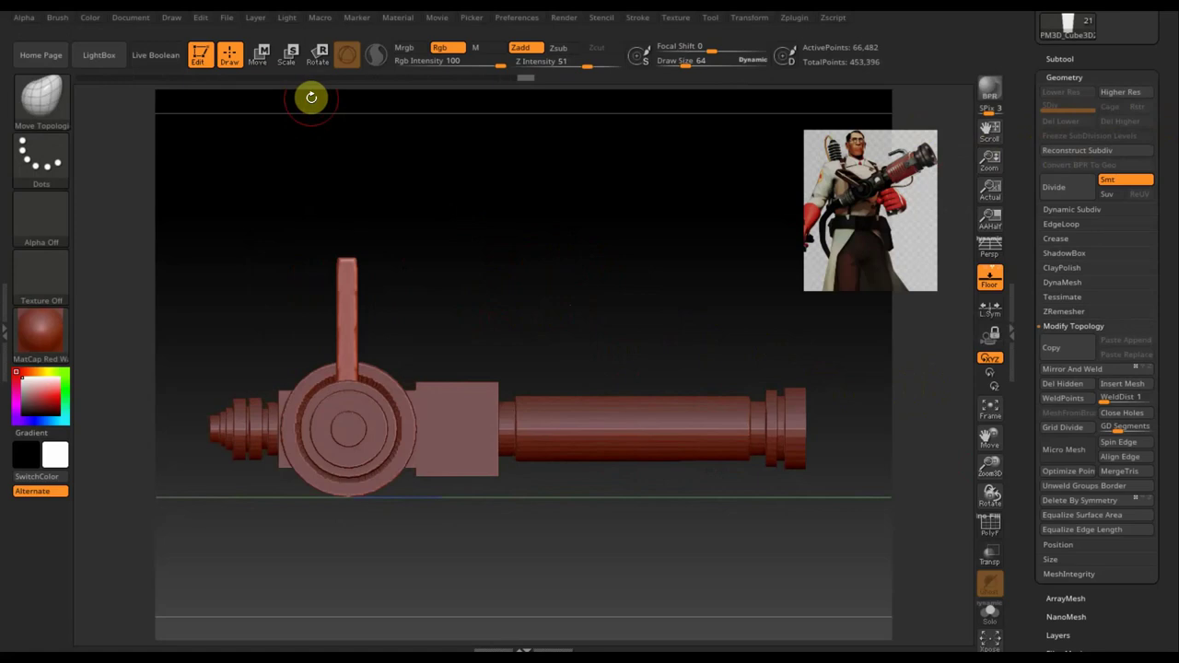
Scale the tapered block sideways to about 1.11 times its width with the Move gizmo
left_click(262, 57)
mouse_move(526, 264)
left_mouse_down()
mouse_move(450, 271)
mouse_move(508, 287)
left_mouse_up()
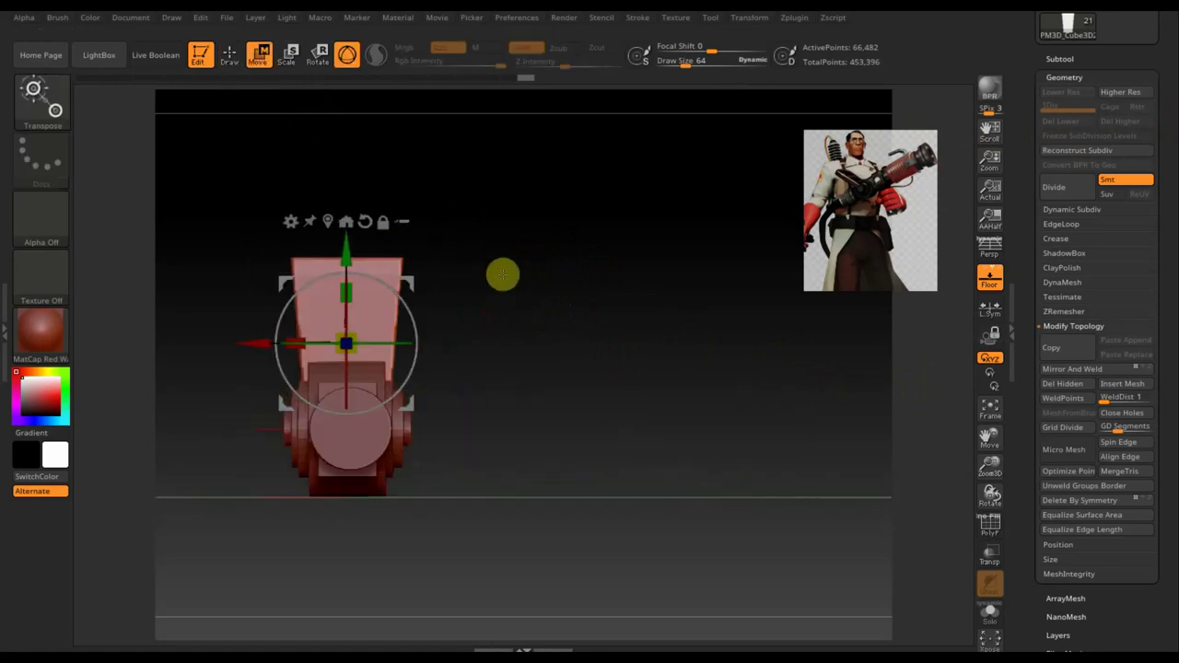
left_click_drag(296, 345, 265, 342)
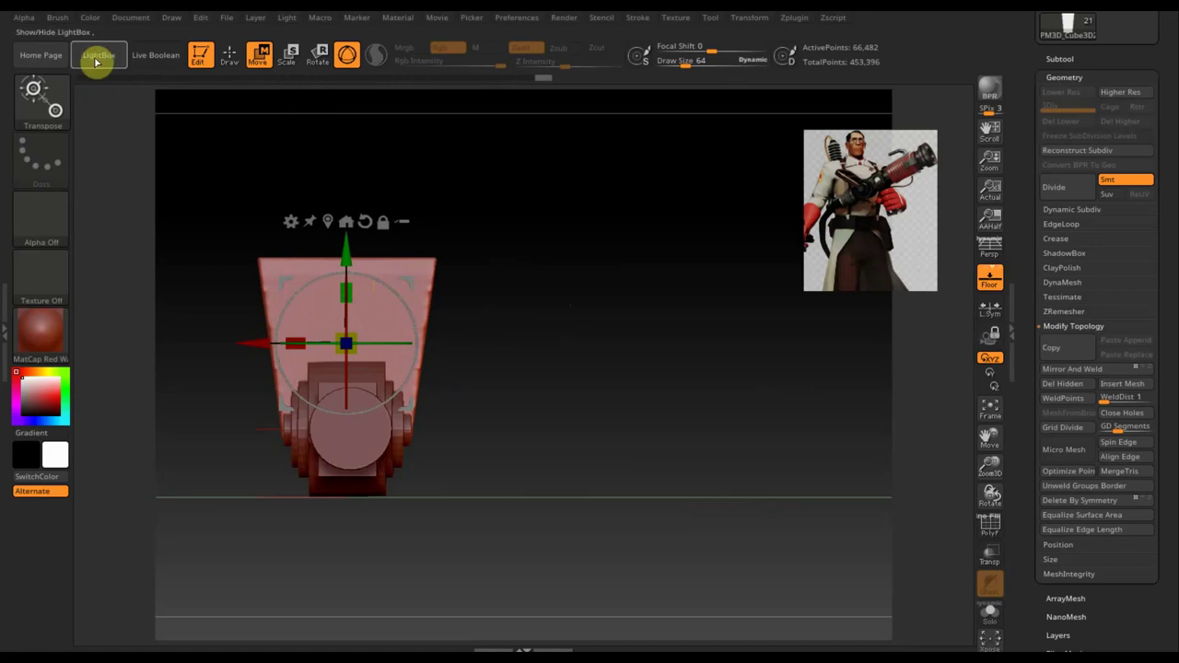
left_click(231, 52)
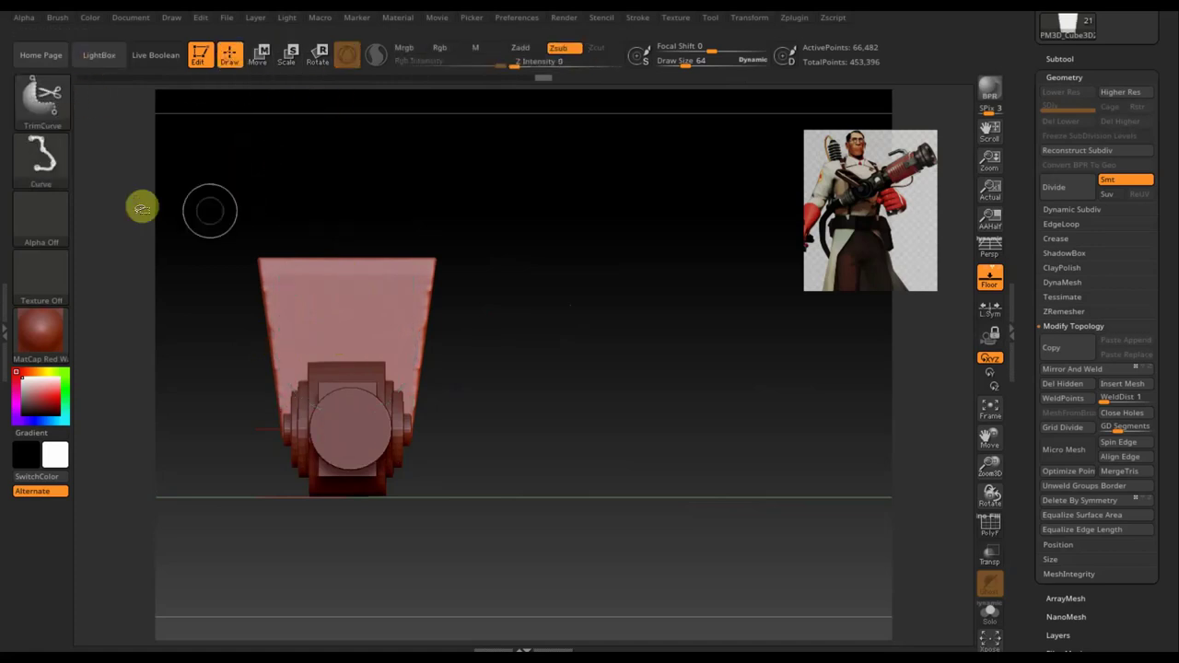
Round the tapered block's upper corners into an arched top with the ClipCircle brush
left_click(42, 159, "ctrl+shift")
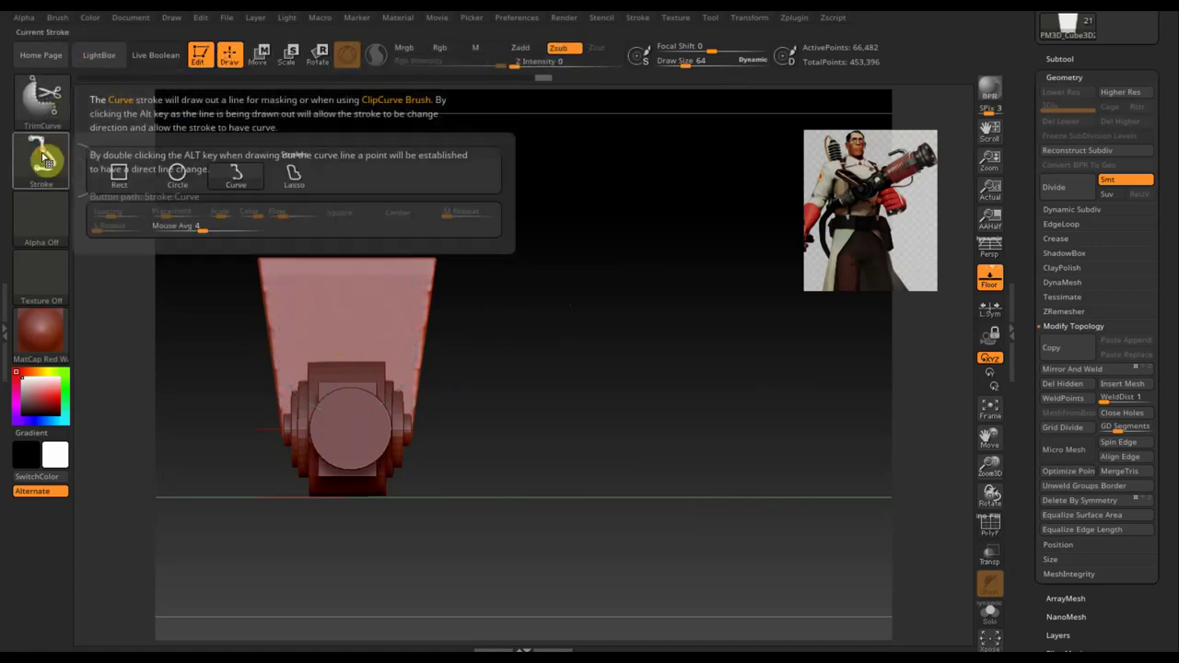
left_click(40, 98, "ctrl+shift")
left_click(123, 179)
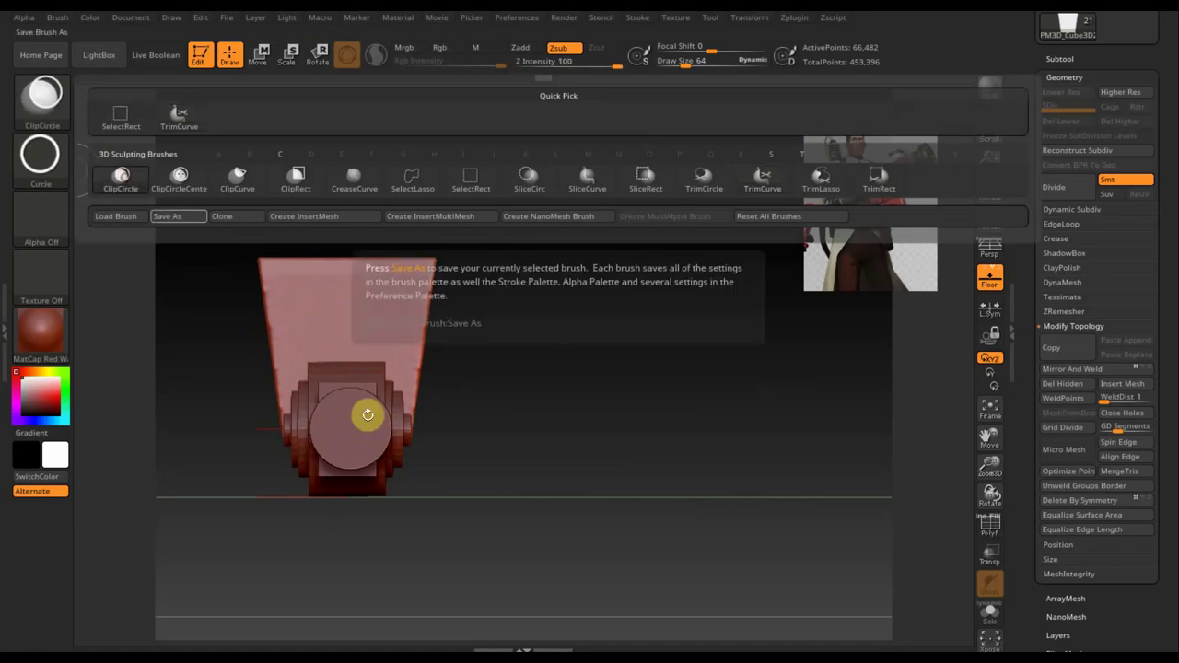
mouse_move(424, 557)
left_mouse_down("ctrl+shift")
mouse_move(261, 307)
mouse_move(253, 219)
left_mouse_up("ctrl+shift")
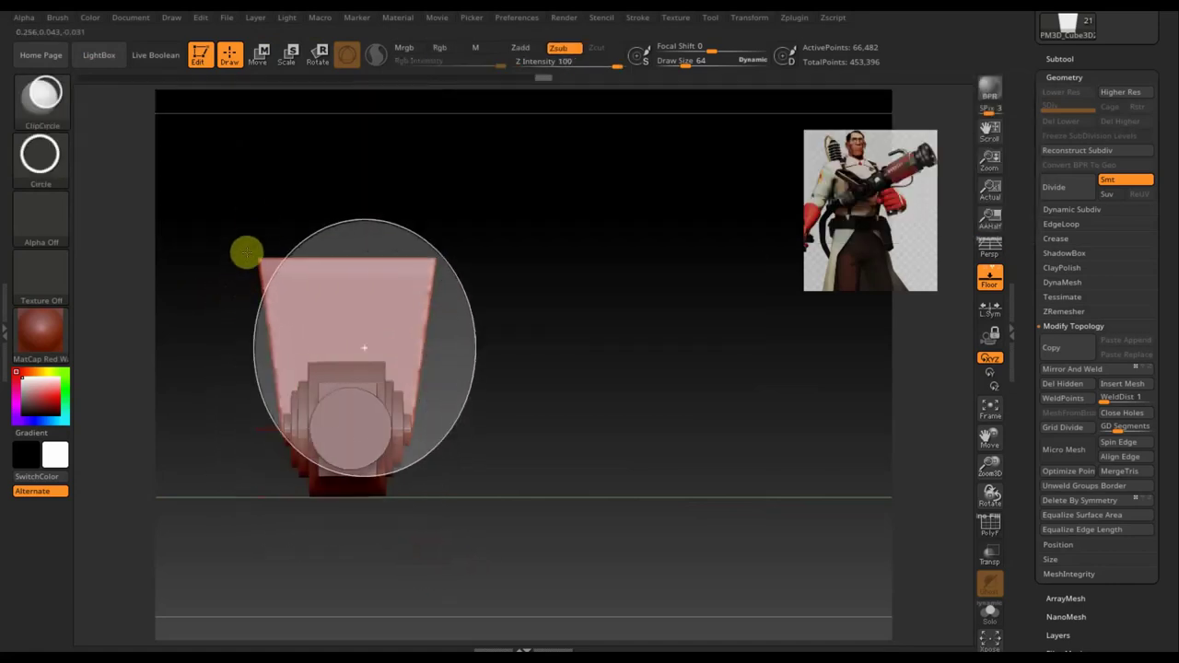
mouse_move(254, 219)
left_mouse_down("ctrl+shift")
mouse_move(238, 166)
mouse_move(227, 166)
mouse_move(245, 160)
mouse_move(227, 197)
mouse_move(230, 305)
left_mouse_up("ctrl+shift")
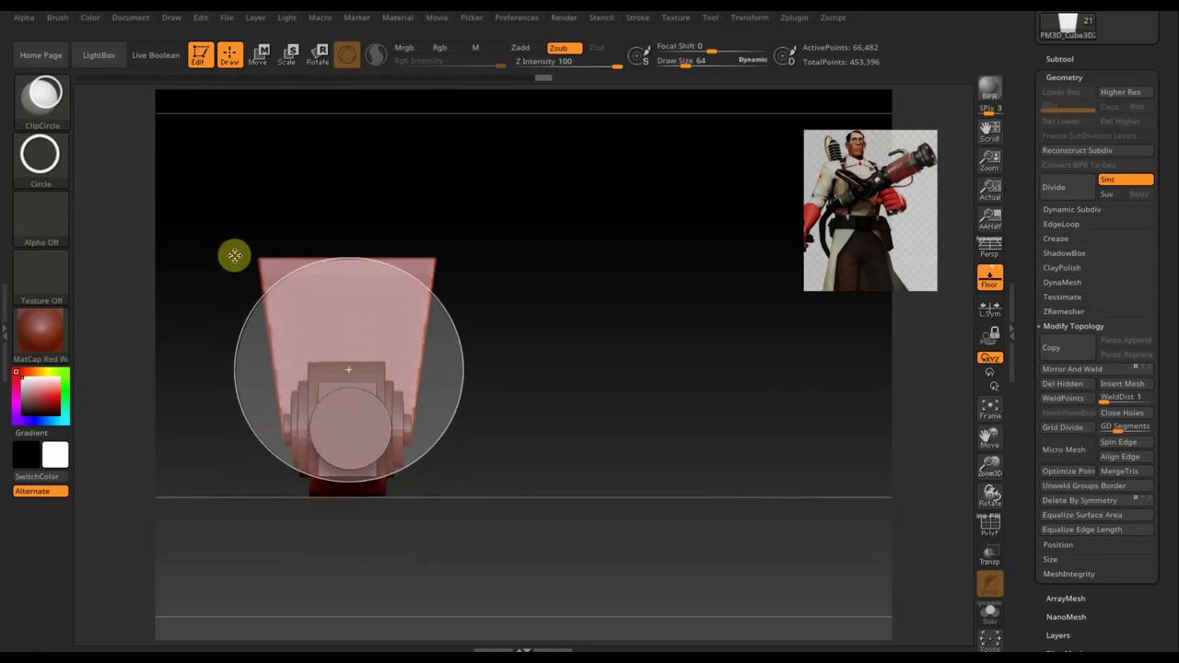
mouse_move(234, 255)
left_mouse_down("ctrl+shift")
mouse_move(255, 249)
mouse_move(246, 255)
left_mouse_up("ctrl+shift")
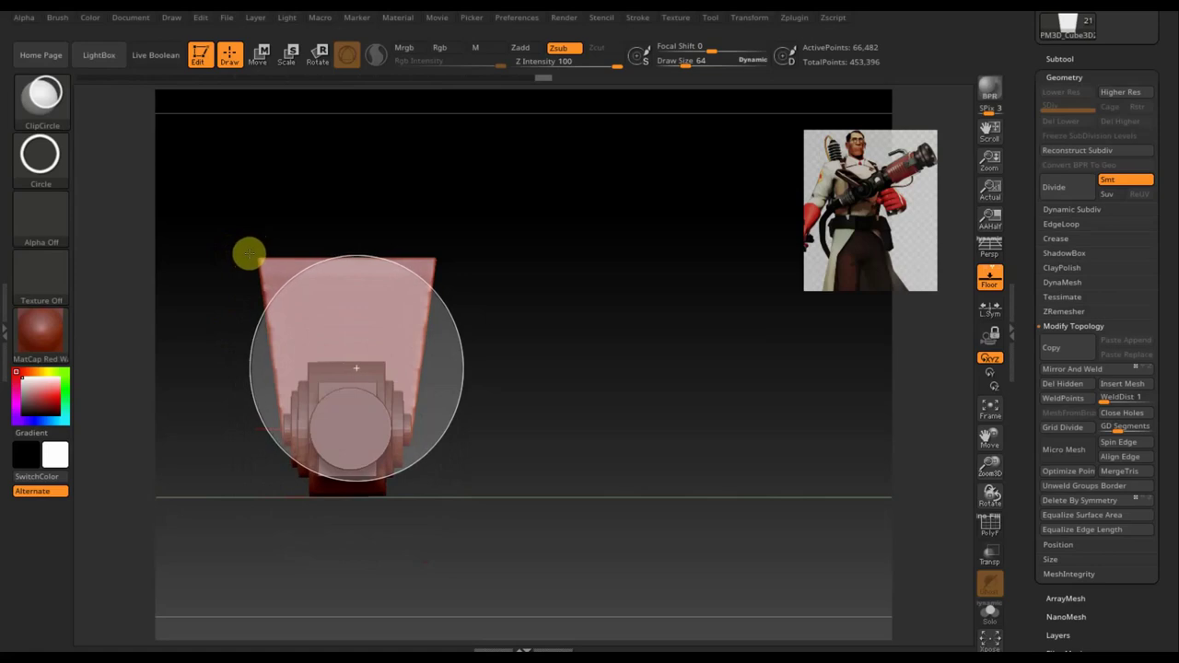
left_click_drag(246, 257, 248, 255, "ctrl+shift")
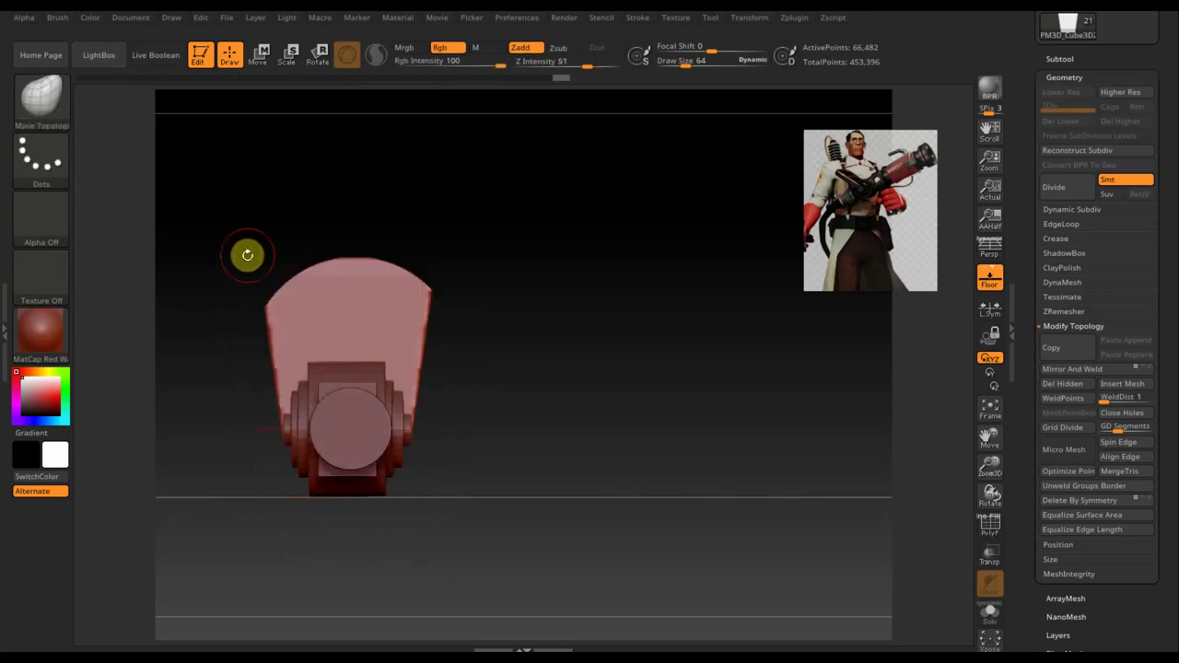
Mirror and weld the arched block, then DynaMesh it at resolution 376 (47,098 points)
left_click(1085, 369)
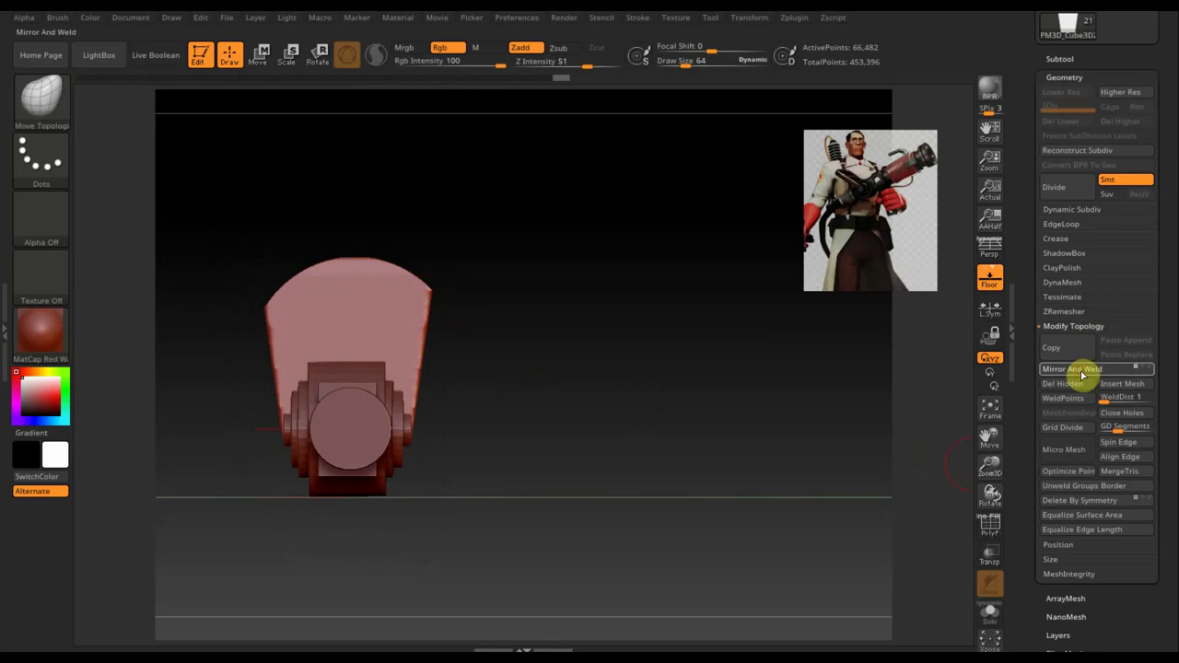
mouse_move(581, 408)
left_mouse_down()
mouse_move(655, 402)
mouse_move(589, 403)
mouse_move(615, 403)
left_mouse_up()
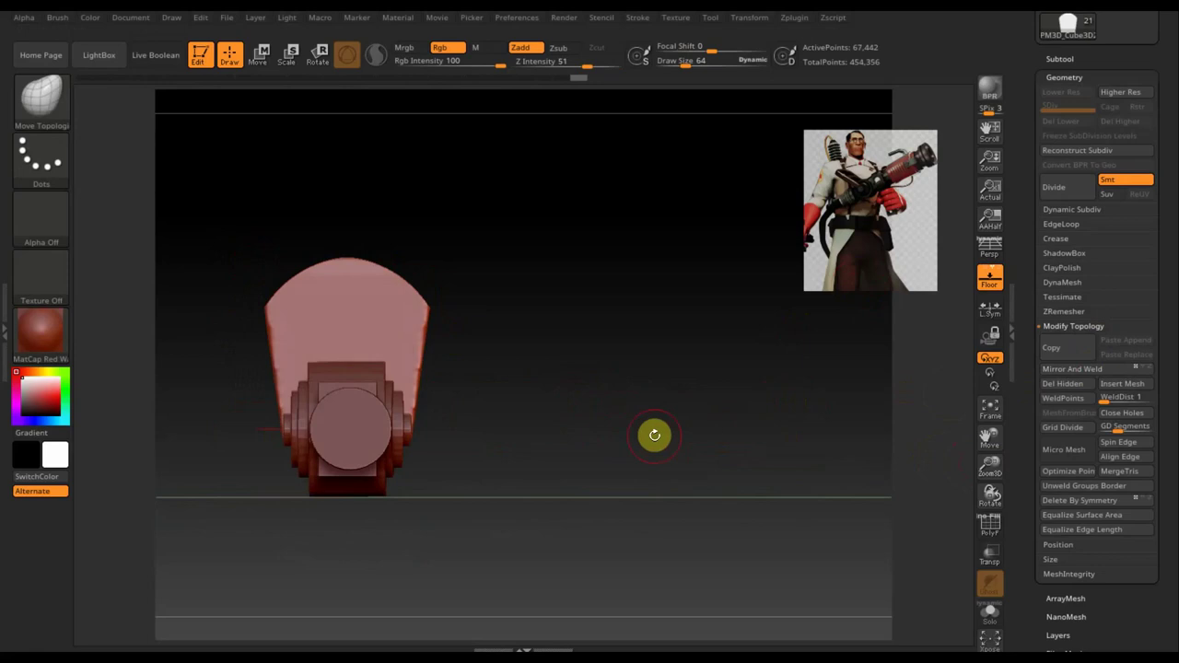
left_click(1068, 283)
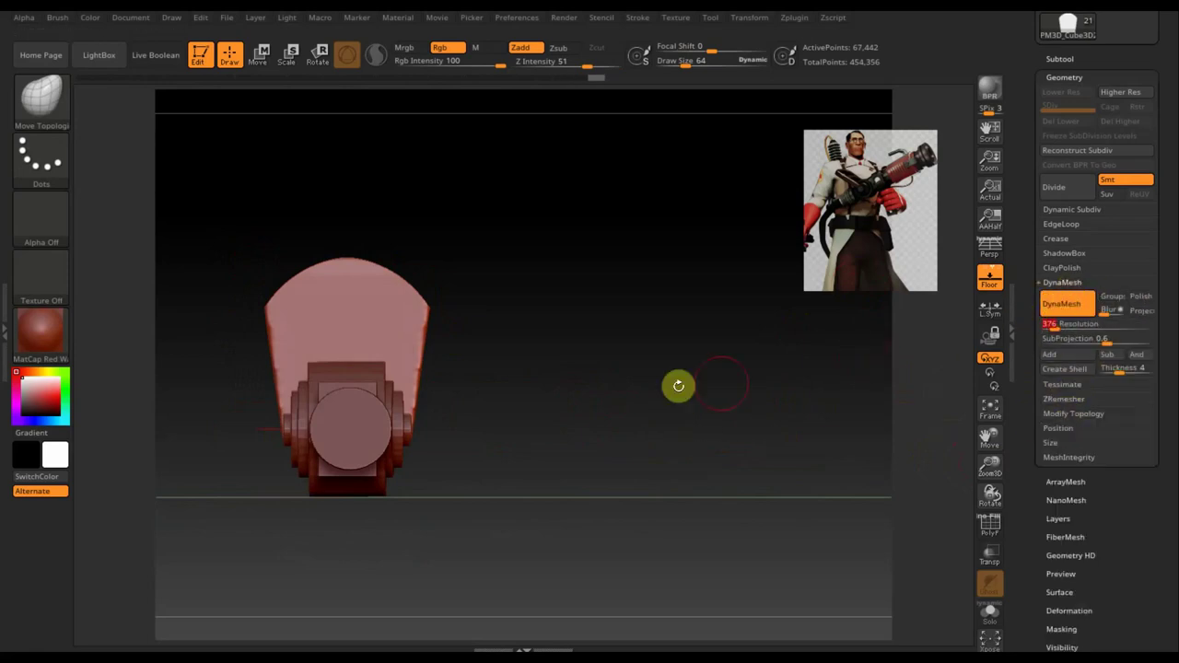
key("ctrl")
left_click(571, 302, "ctrl")
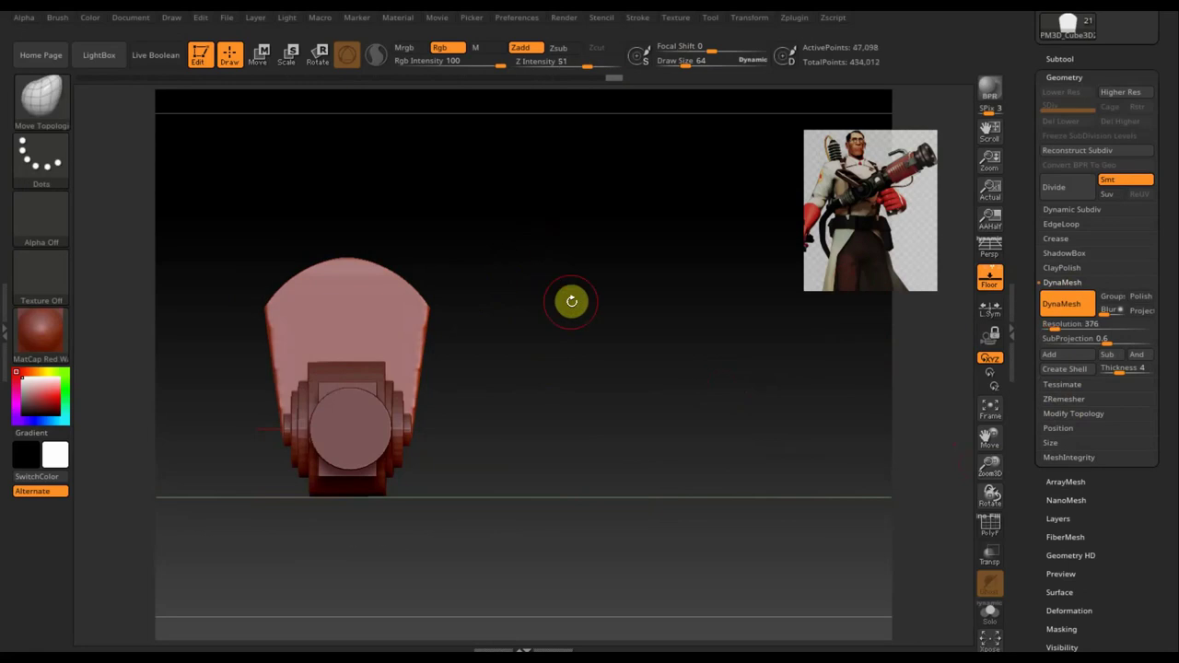
left_click(1060, 59)
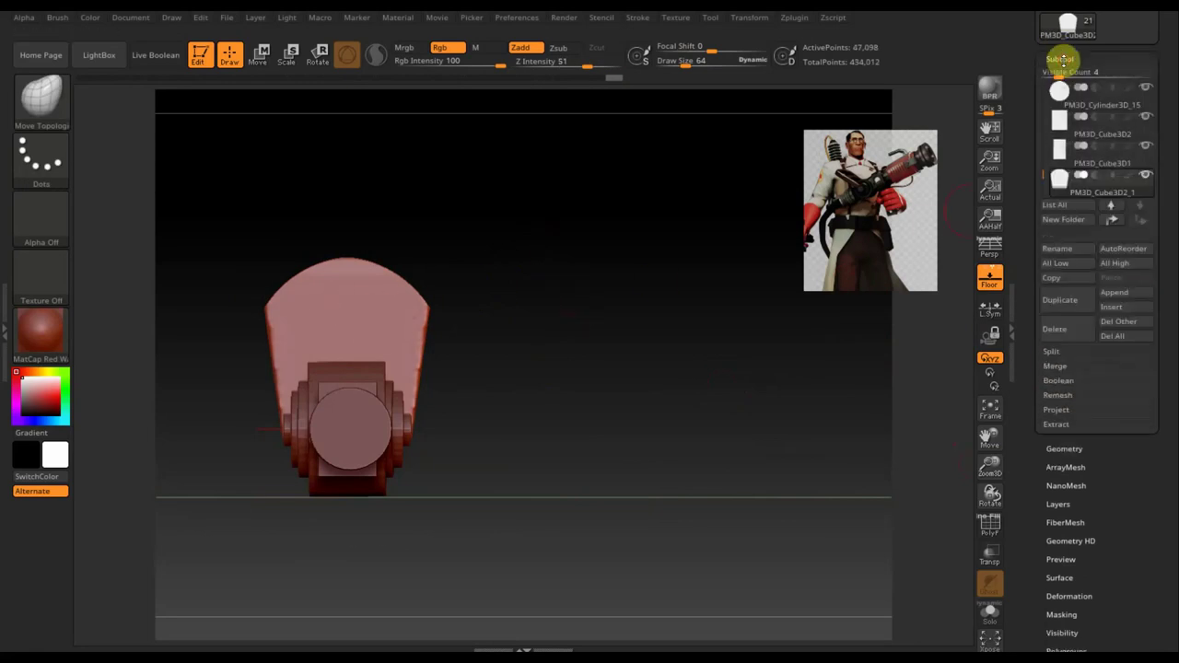
Duplicate the cube subtool and move the PM3D_Cube3D2_2 copy down the subtool list
left_click(1071, 164)
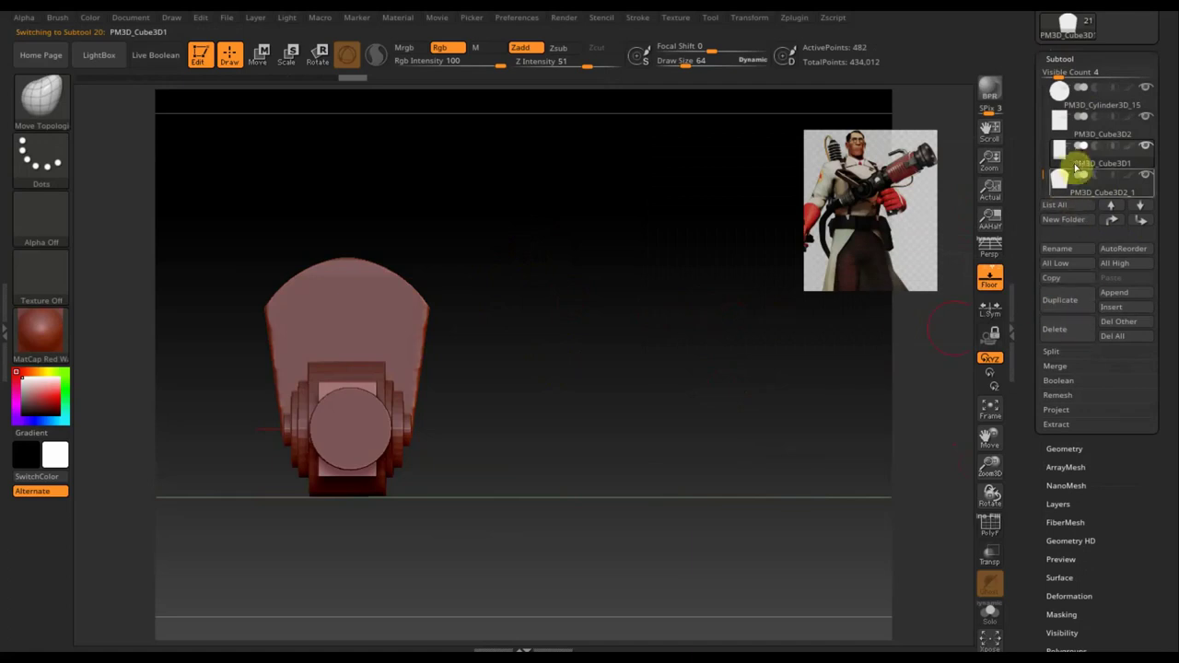
left_click(1064, 304)
left_click(1064, 449)
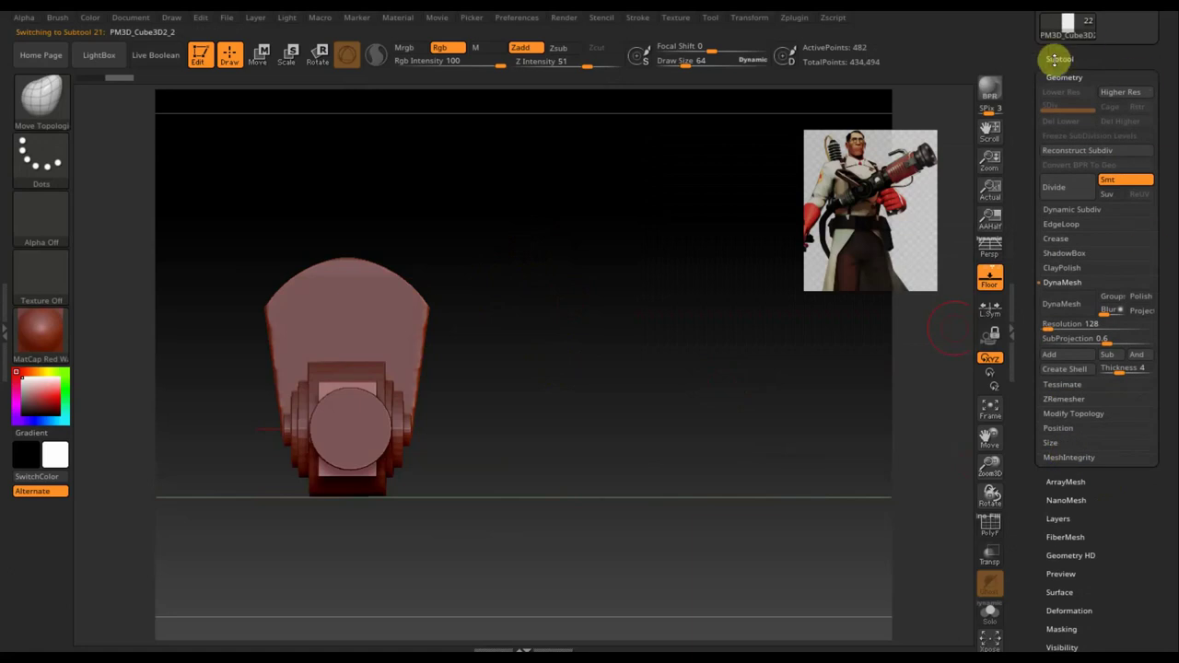
left_click(1058, 57)
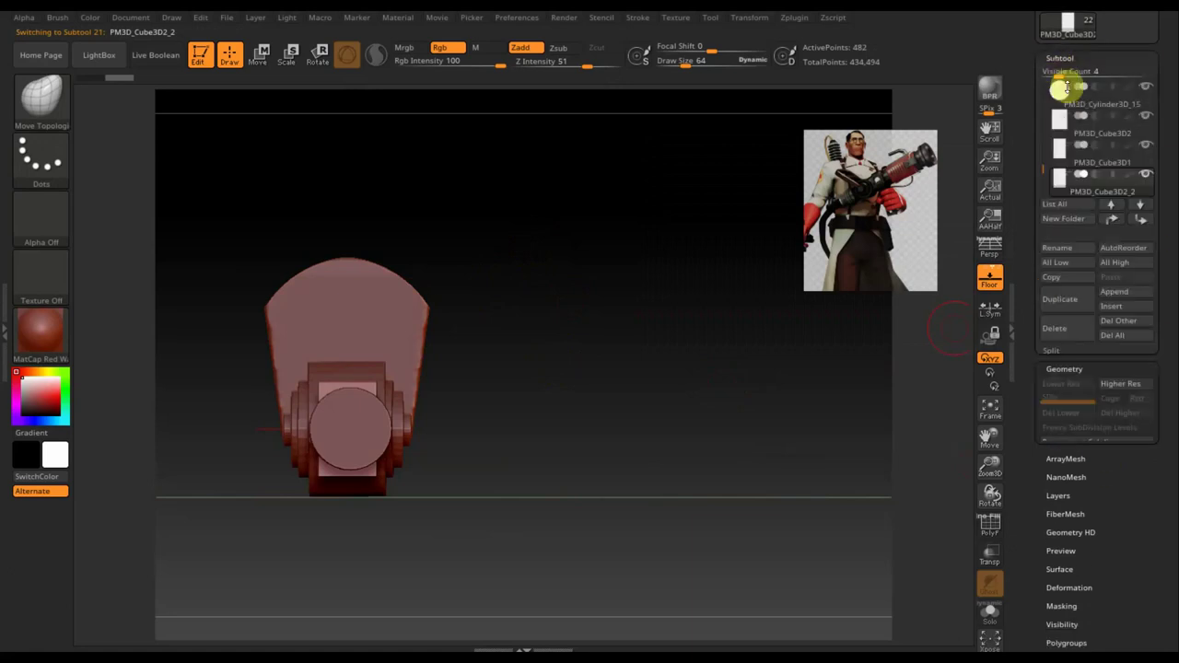
left_click(1071, 139)
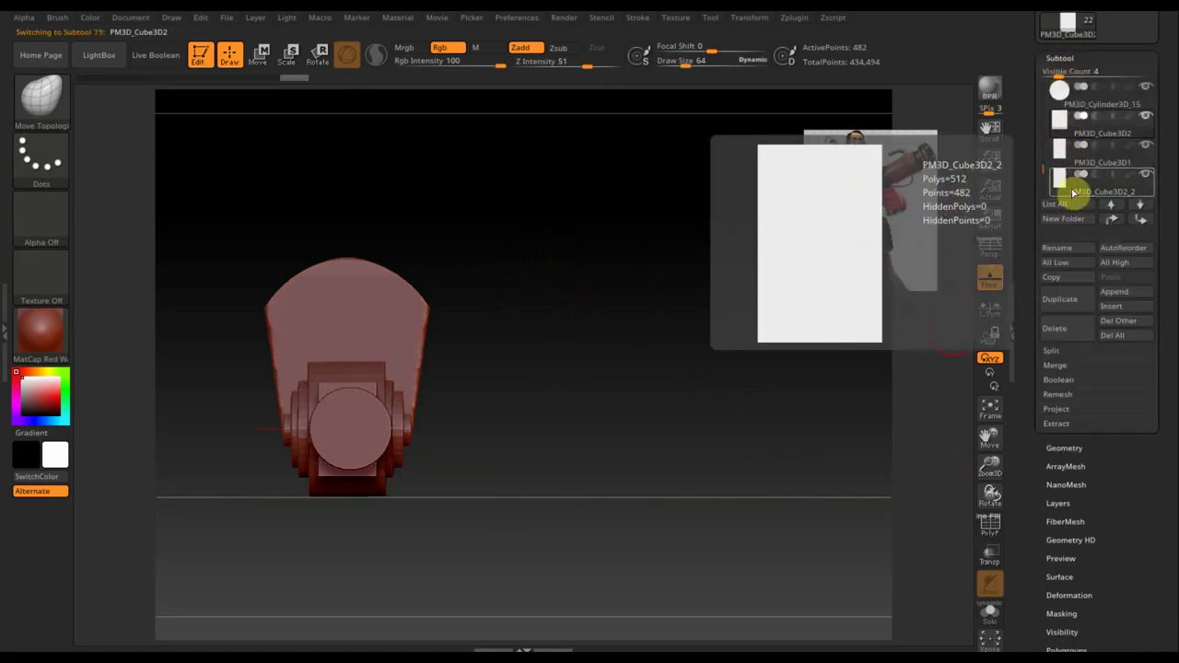
left_click(1135, 203)
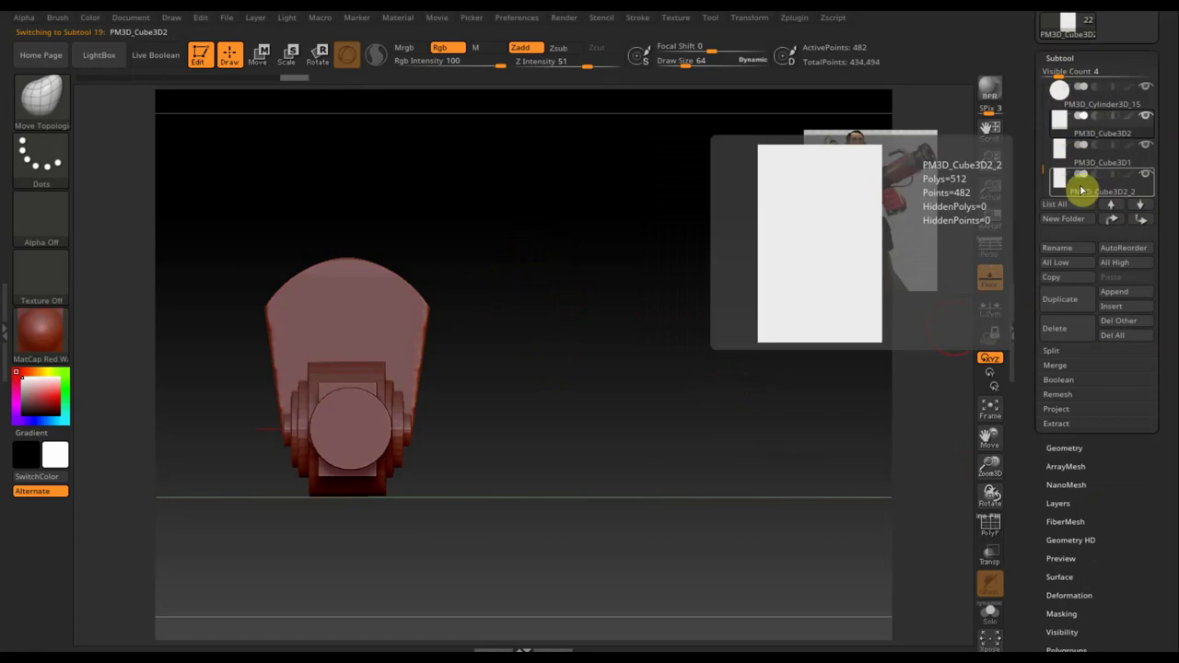
left_click(1141, 207)
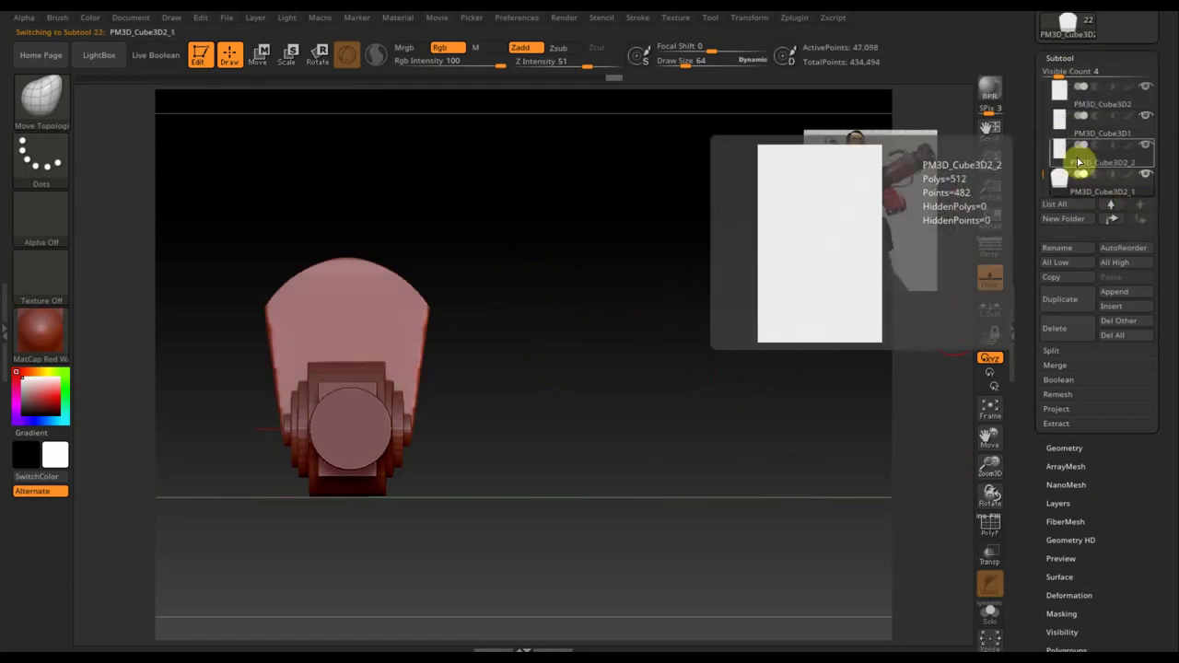
left_click_drag(1168, 389, 1169, 338)
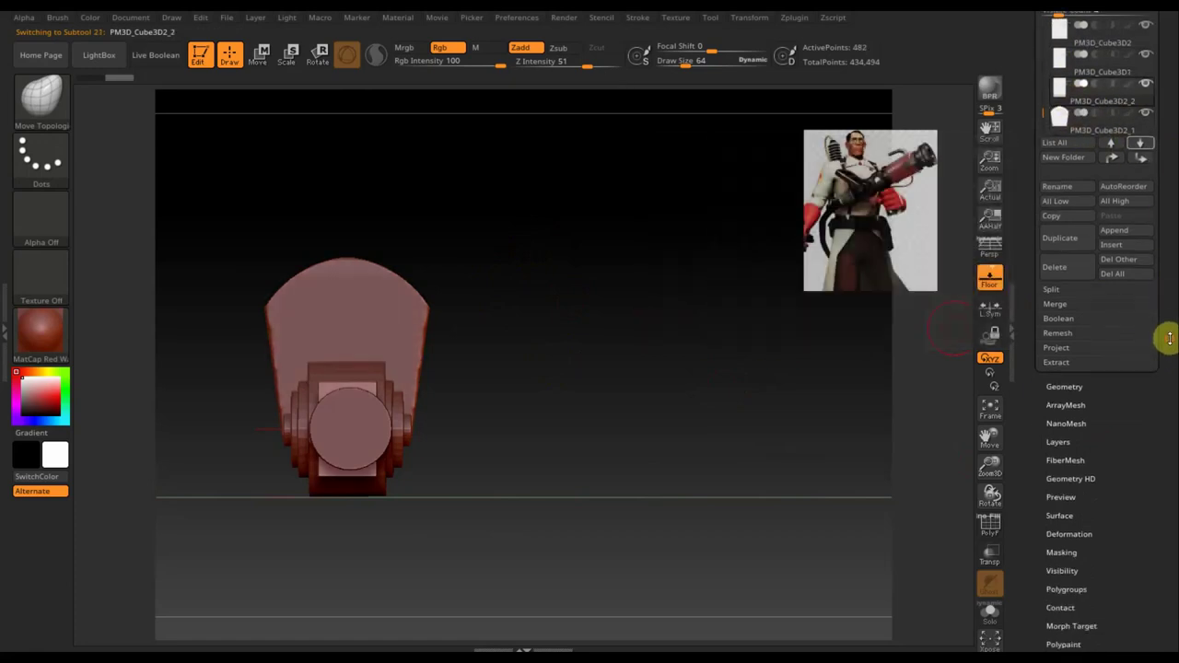
DynaMesh the PM3D_Cube3D2_2 central box at resolution 256, giving 13,008 points
left_click(1066, 386)
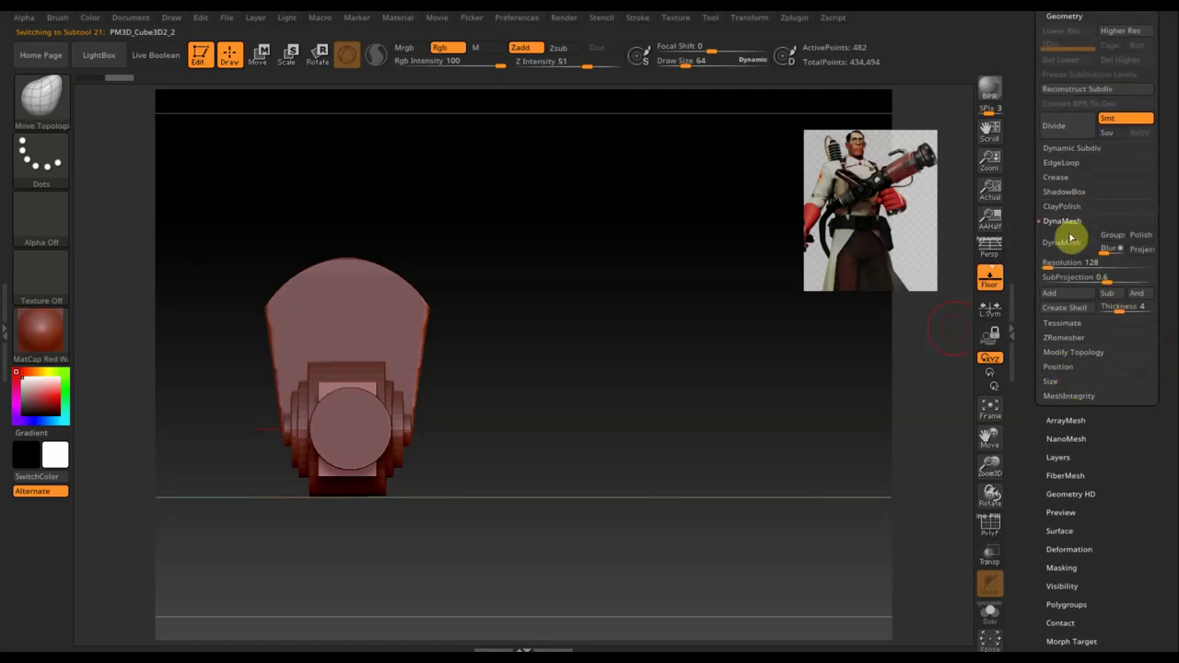
left_click(1051, 264)
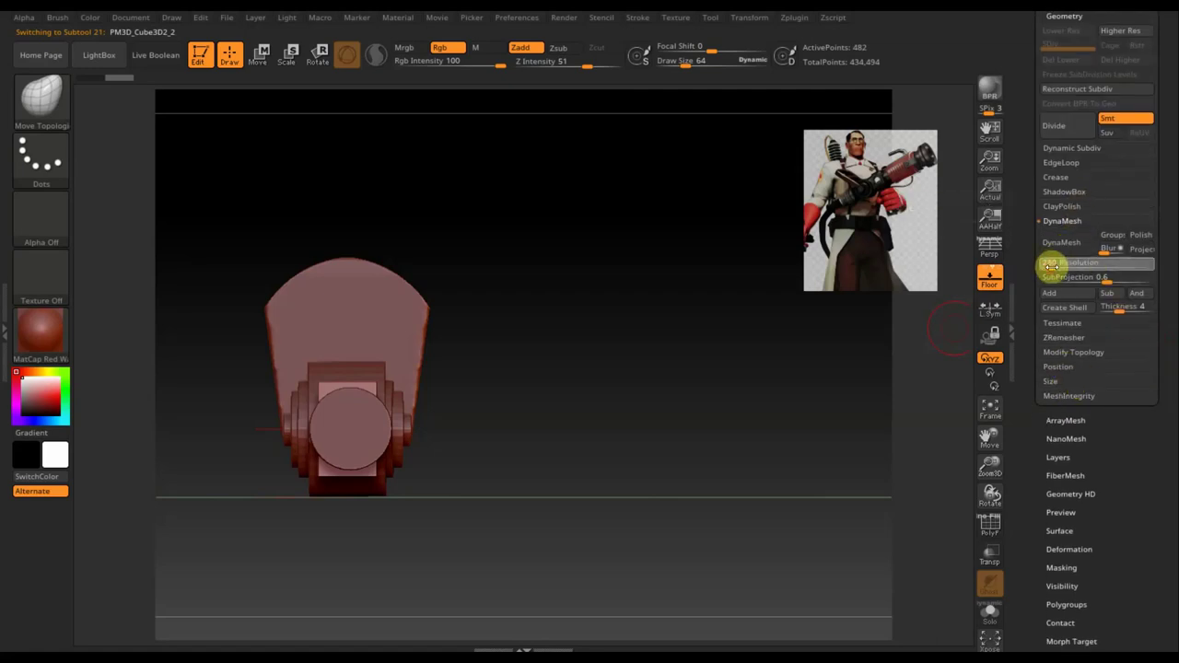
type("256")
left_click(1066, 244)
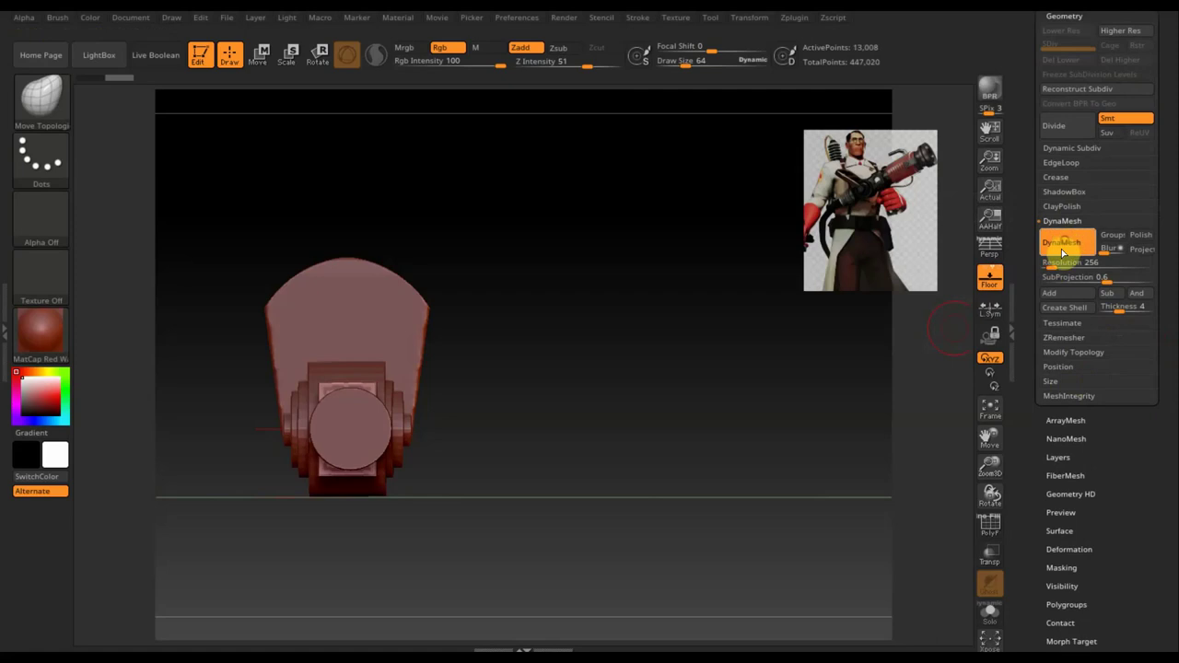
Raise the small box, rotate it about 90 degrees to lie flat, and lower it slightly
mouse_move(657, 368)
left_mouse_down()
mouse_move(718, 369)
mouse_move(632, 303)
left_mouse_up()
left_click(260, 57)
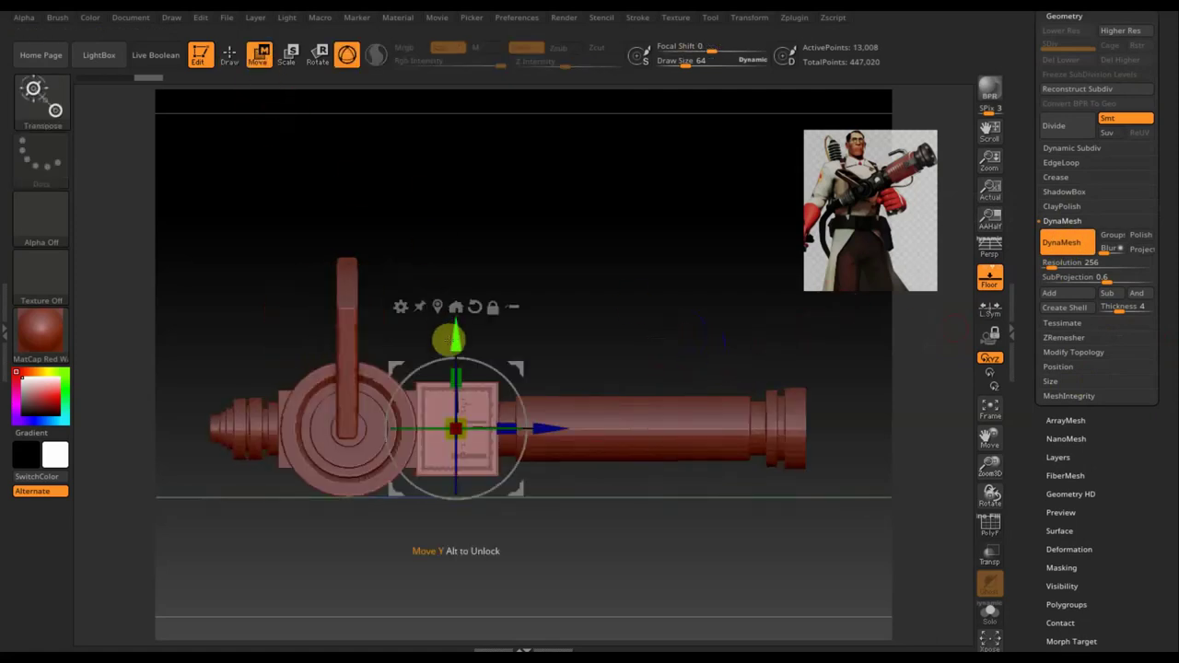
mouse_move(458, 337)
left_mouse_down()
mouse_move(479, 208)
mouse_move(647, 319)
mouse_move(617, 319)
mouse_move(672, 340)
left_mouse_up()
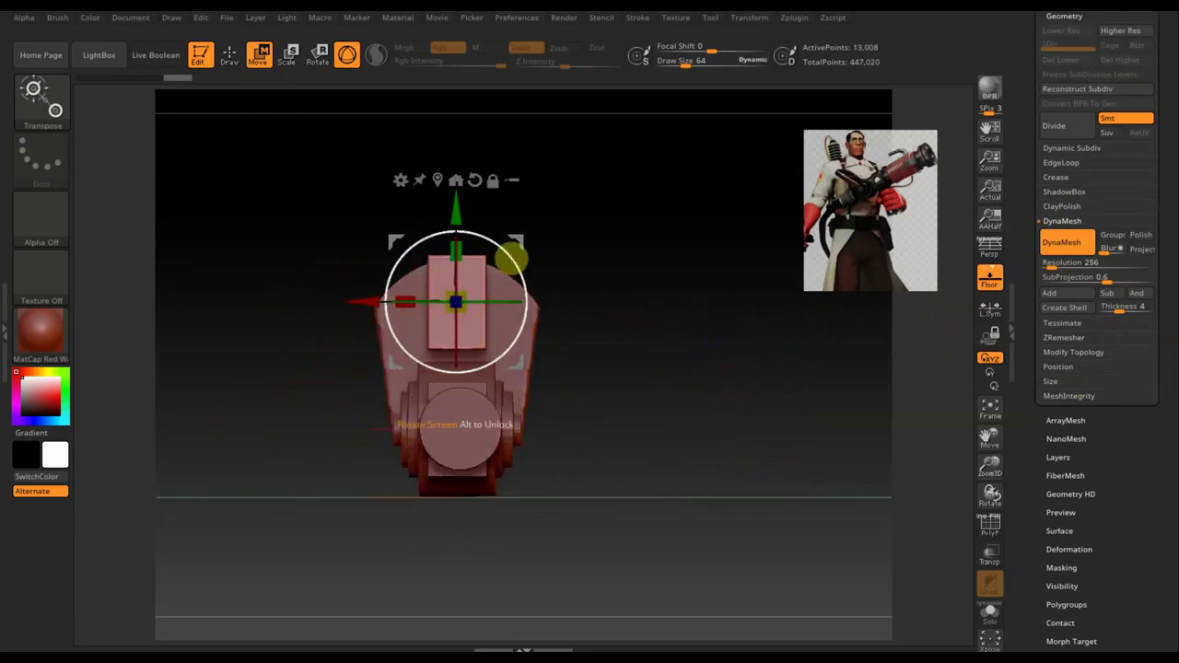
mouse_move(513, 261)
left_mouse_down()
mouse_move(455, 227)
mouse_move(390, 237)
mouse_move(419, 249)
left_mouse_up()
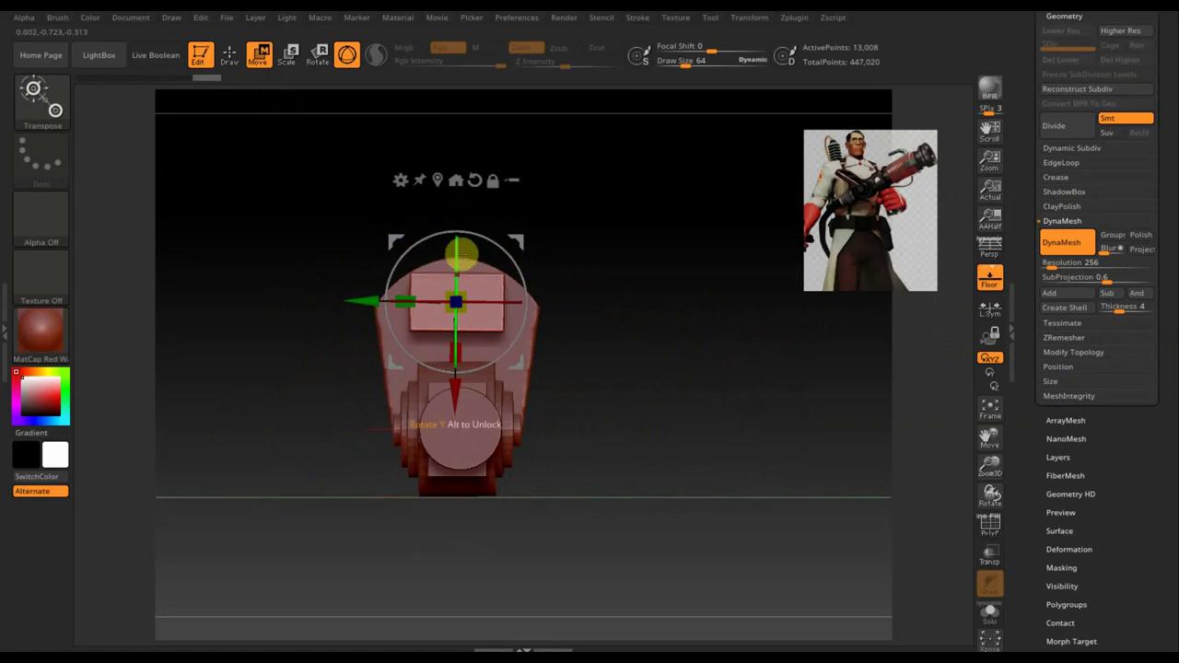
left_click_drag(455, 402, 455, 413)
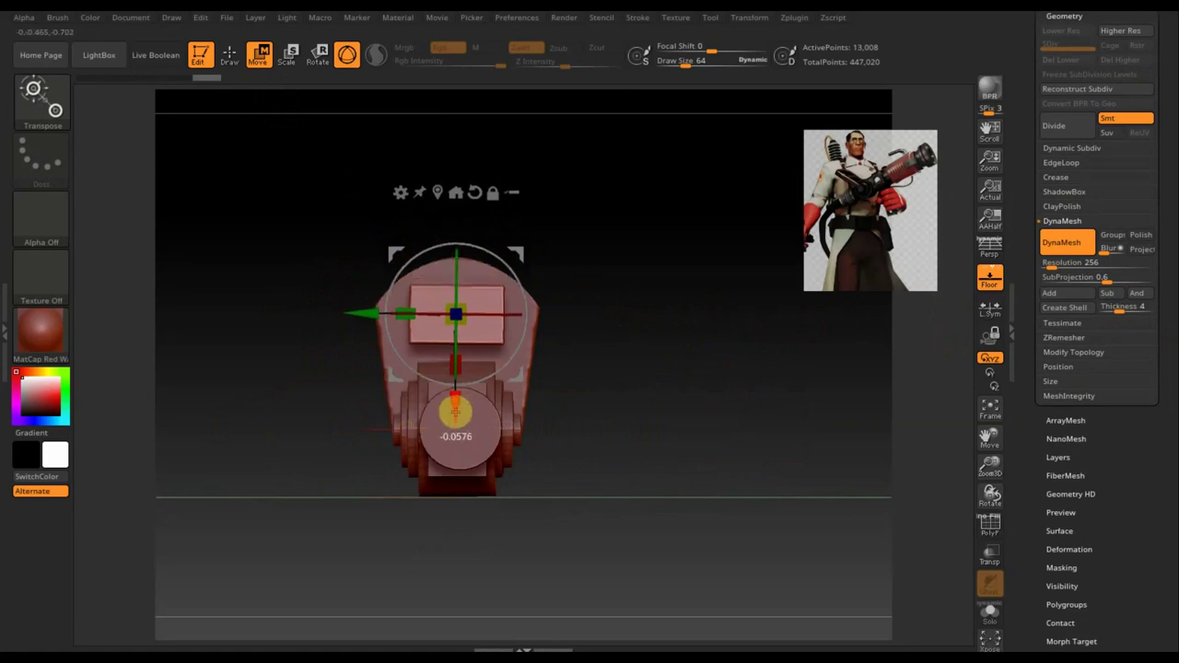
Widen the flat box and shift it over the dial onto the tapered block's top
left_click_drag(403, 310, 392, 314)
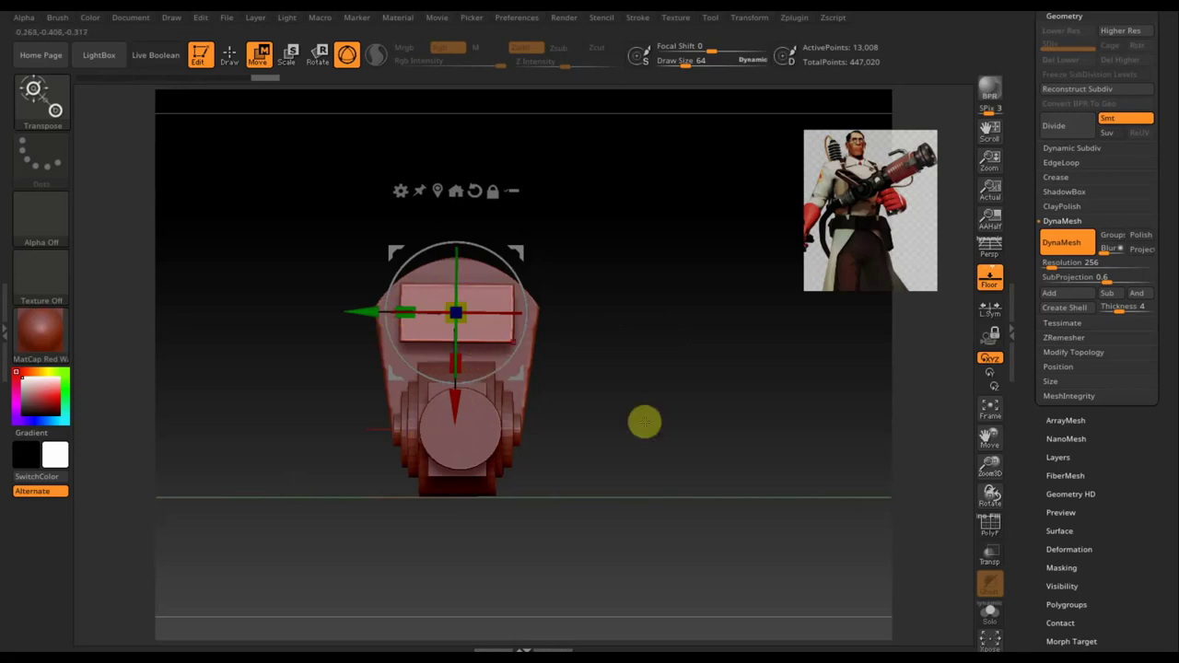
left_click_drag(686, 465, 761, 463, "shift")
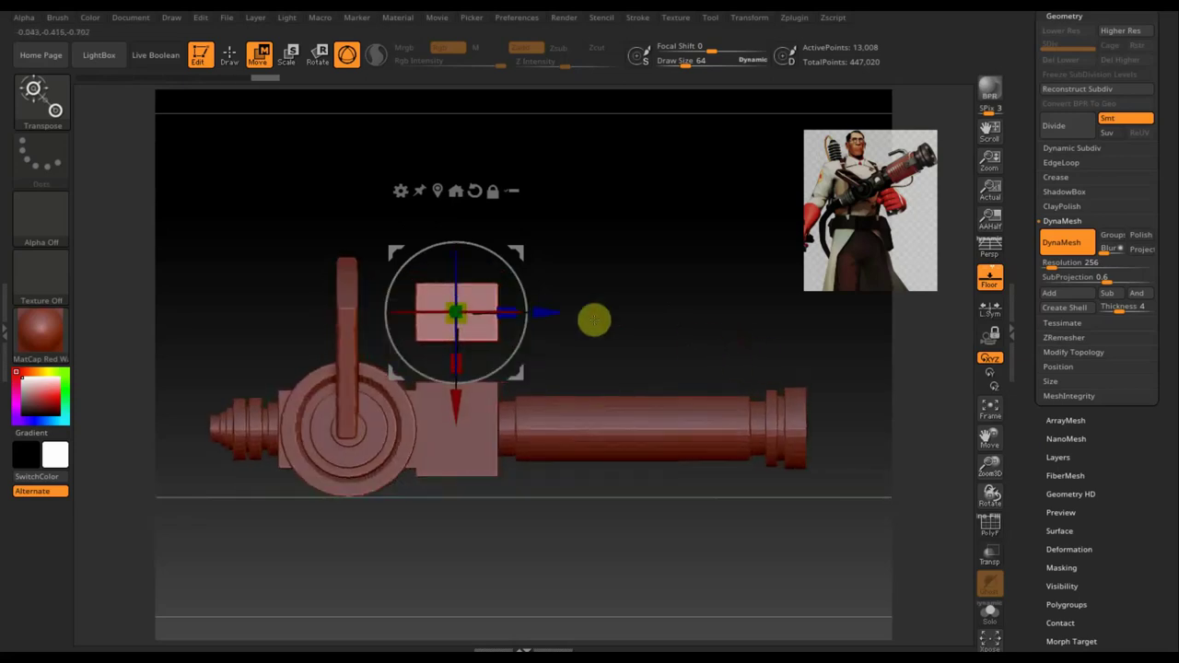
left_click_drag(554, 311, 450, 314)
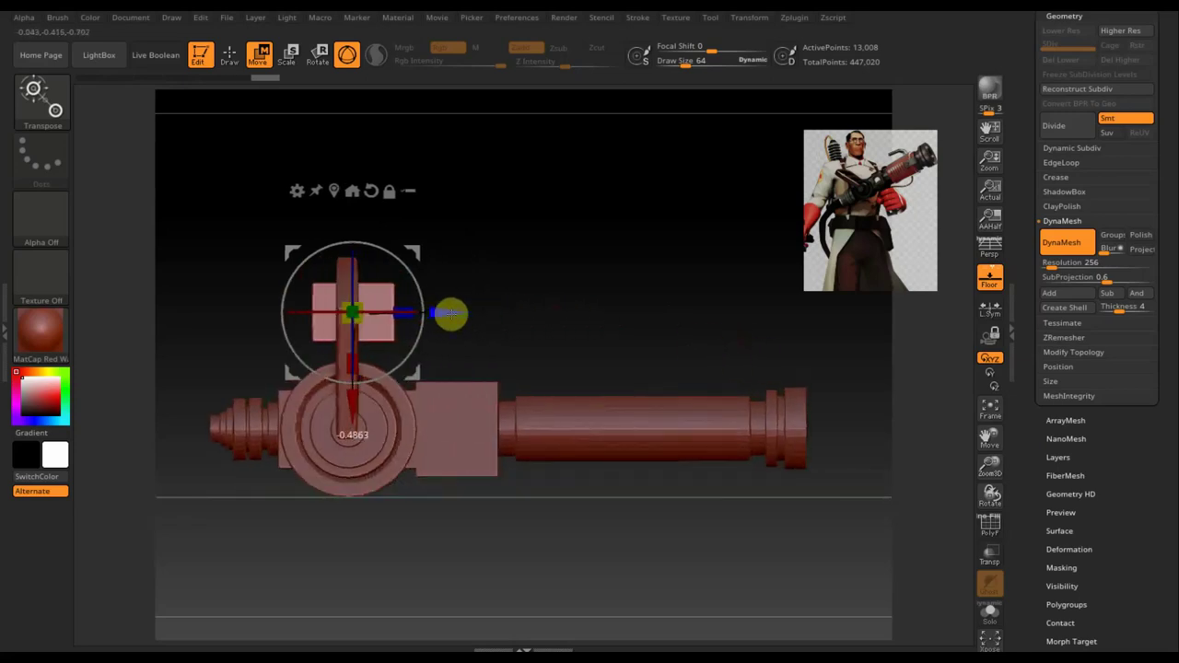
left_click_drag(648, 292, 622, 327, "shift")
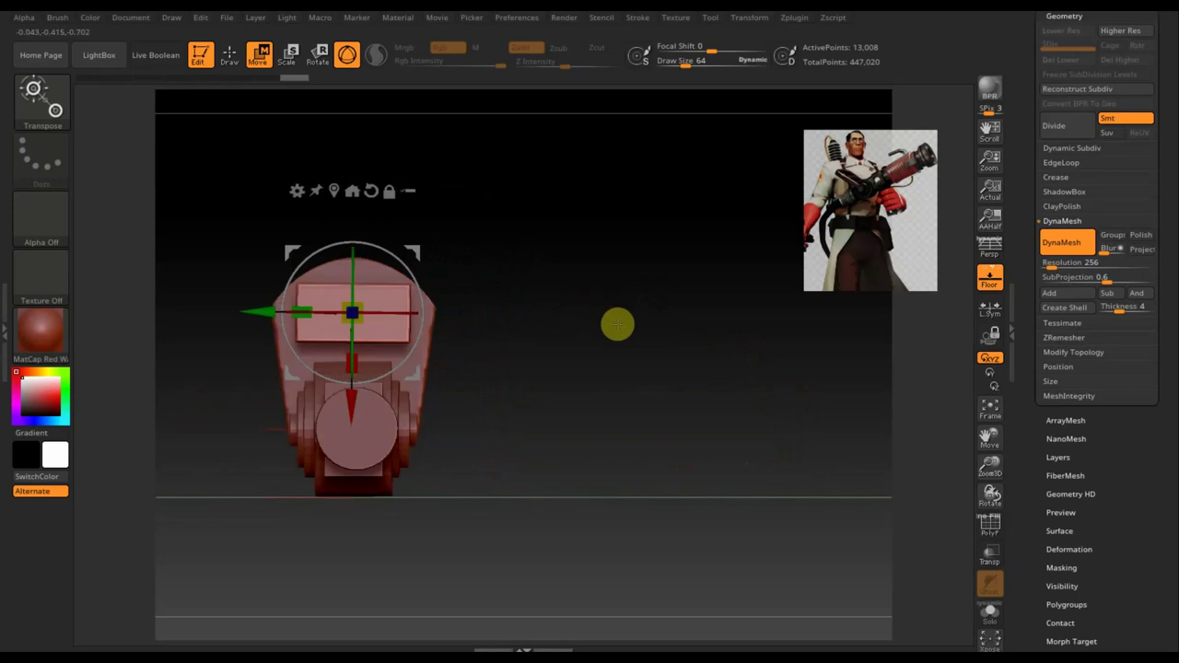
left_click(229, 52)
key("ctrl+shift")
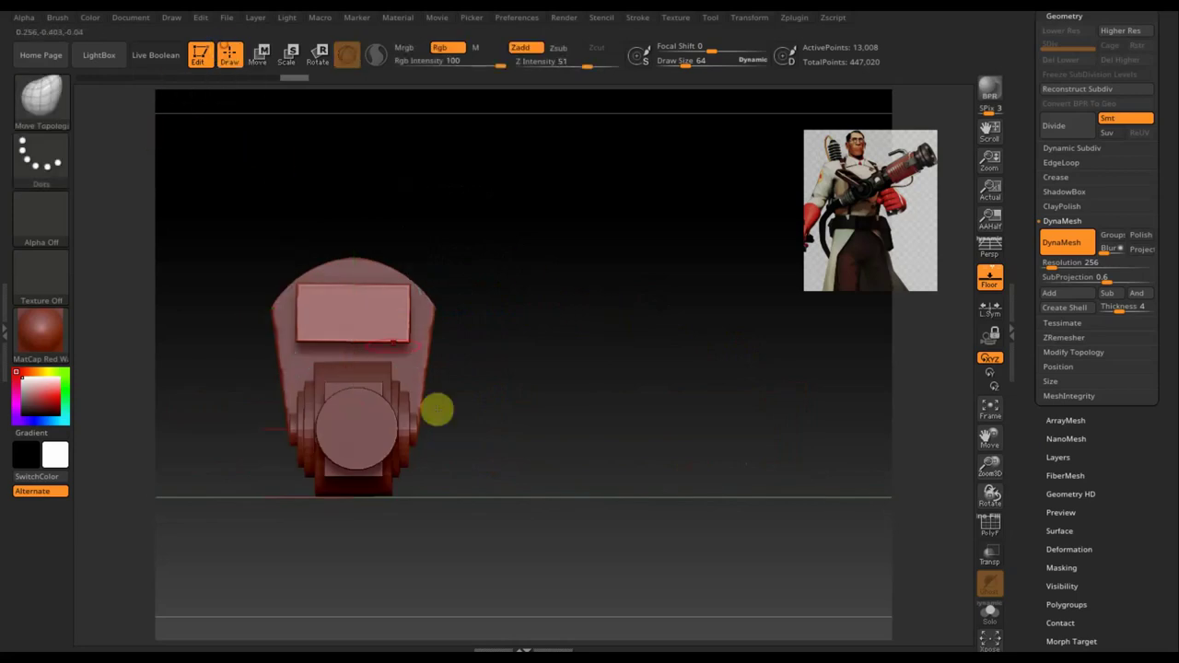
Clip the flat box's top into an arc following the rounded central piece (13,515 points)
mouse_move(447, 506)
left_mouse_down("ctrl+shift")
mouse_move(236, 293)
mouse_move(248, 281)
left_mouse_up("ctrl+shift")
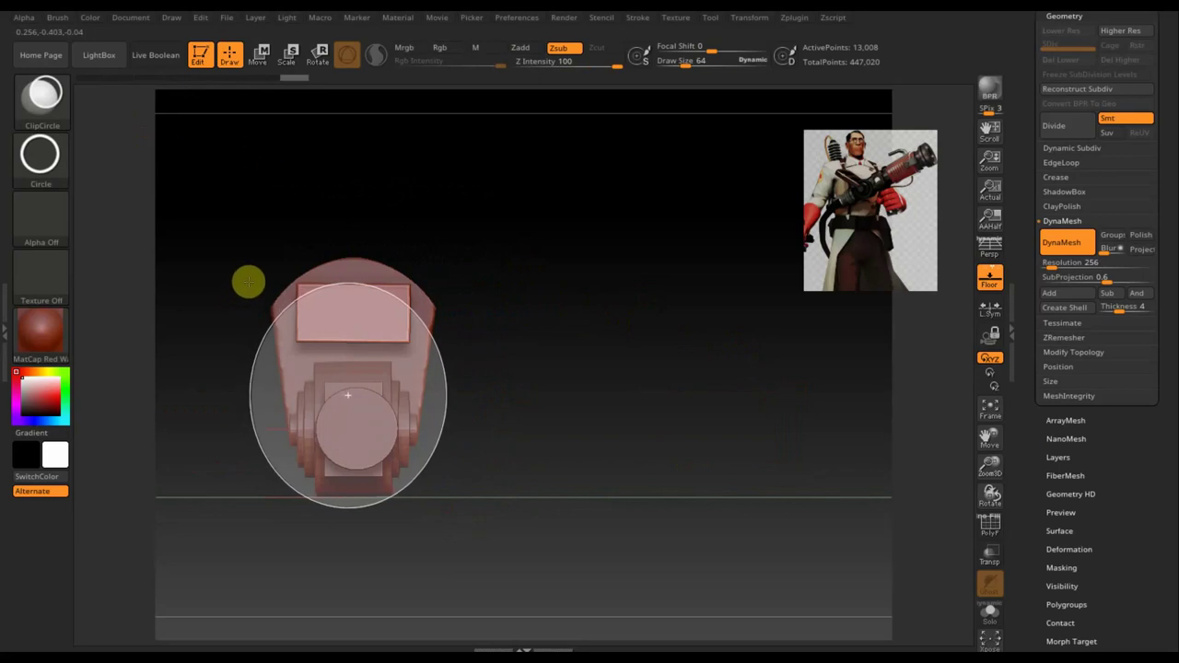
mouse_move(249, 282)
left_mouse_down("ctrl+shift")
mouse_move(245, 298)
mouse_move(249, 282)
left_mouse_up("ctrl+shift")
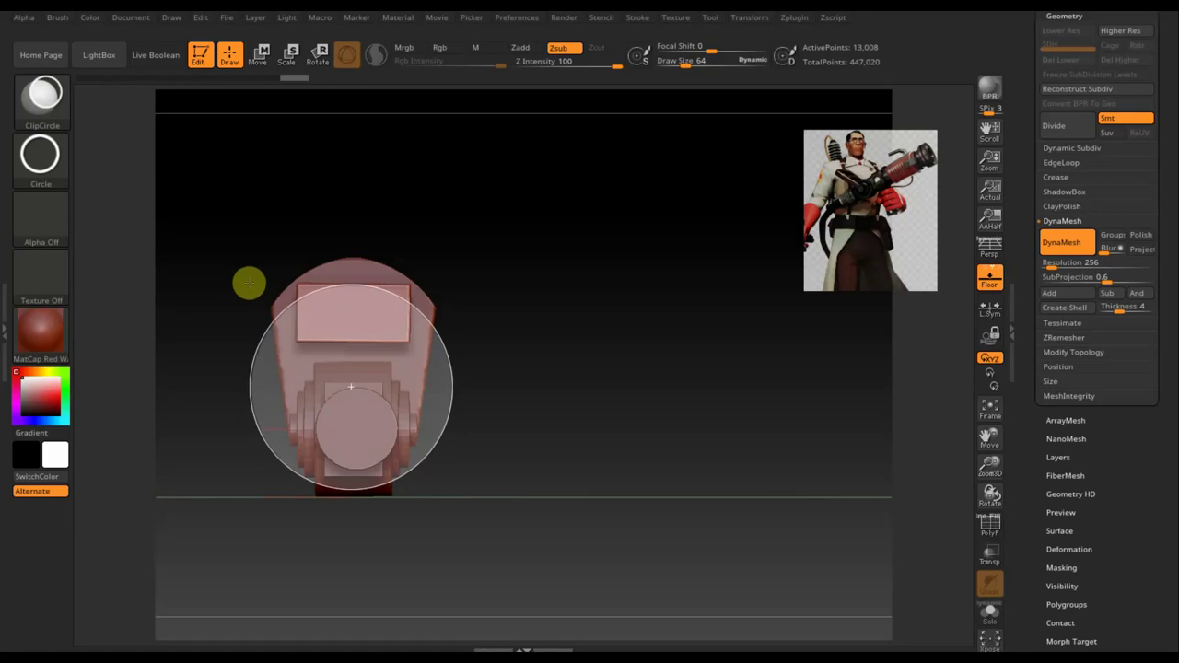
left_click_drag(249, 283, 249, 283, "ctrl+shift")
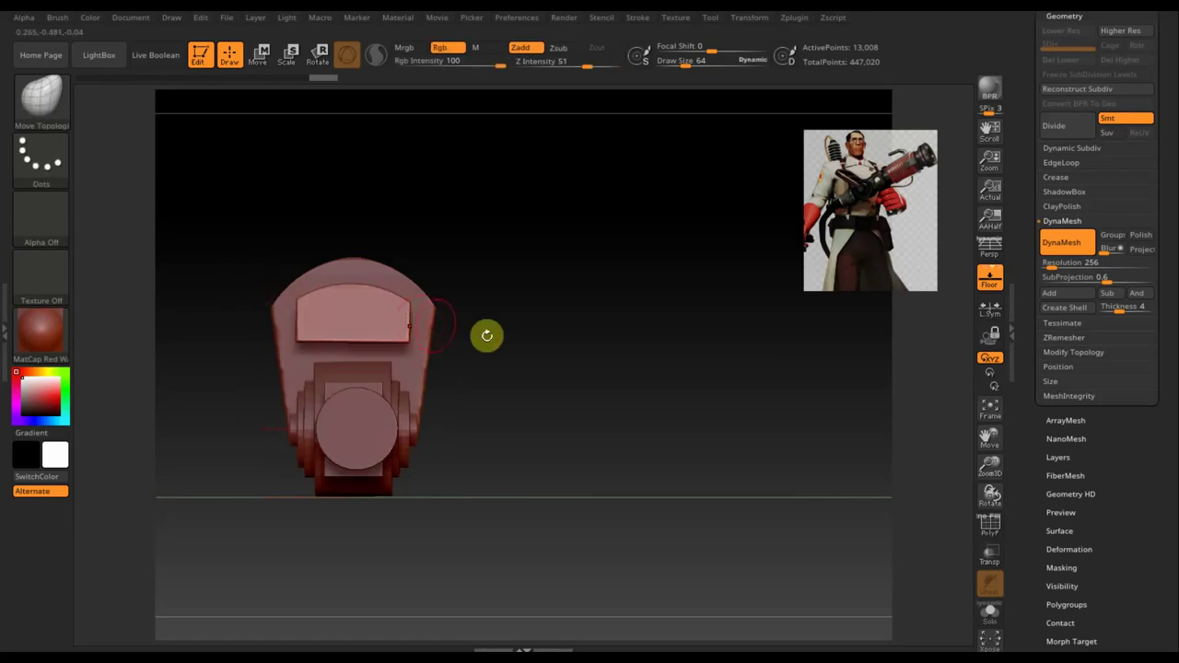
mouse_move(547, 350)
left_mouse_down()
mouse_move(605, 356)
mouse_move(587, 307)
mouse_move(561, 294)
left_mouse_up()
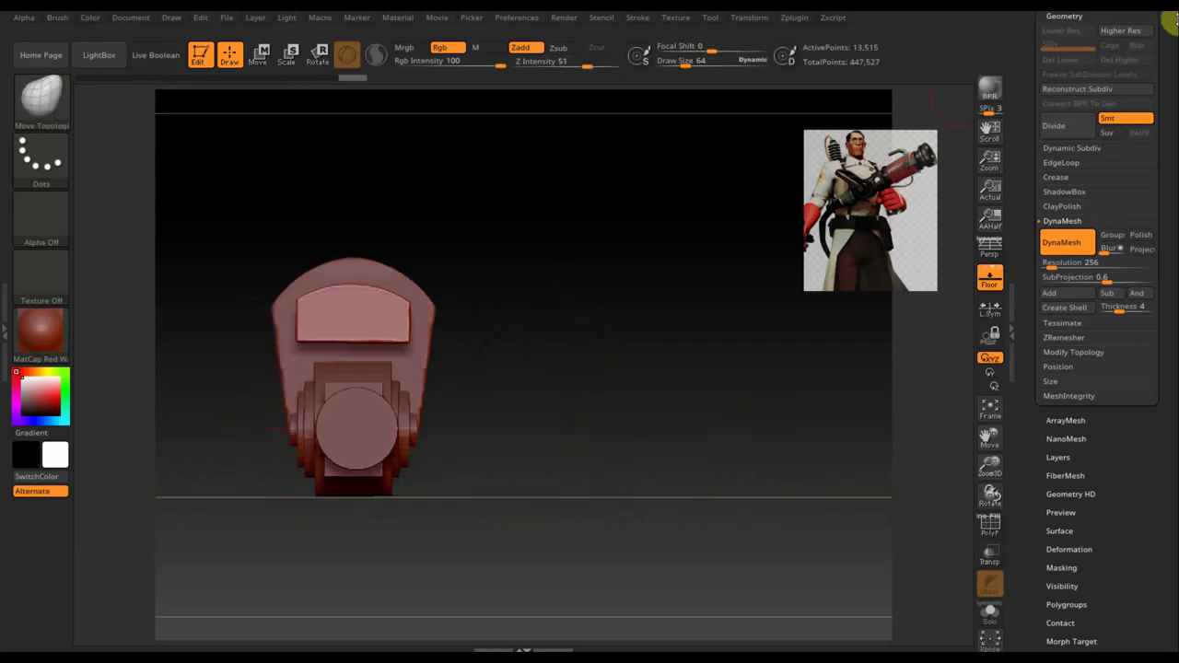
left_click_drag(1168, 68, 1160, 160)
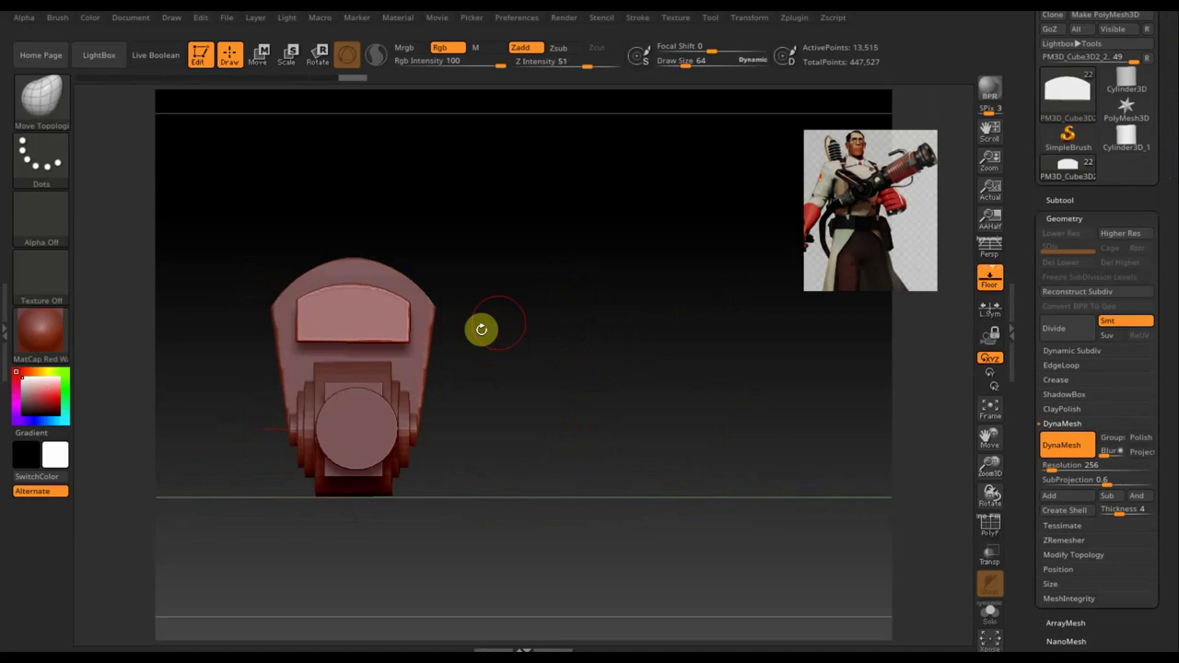
Pull a duplicate of the arched box down onto the dial, rotate it 90 degrees, and stretch it along X
left_click(260, 54)
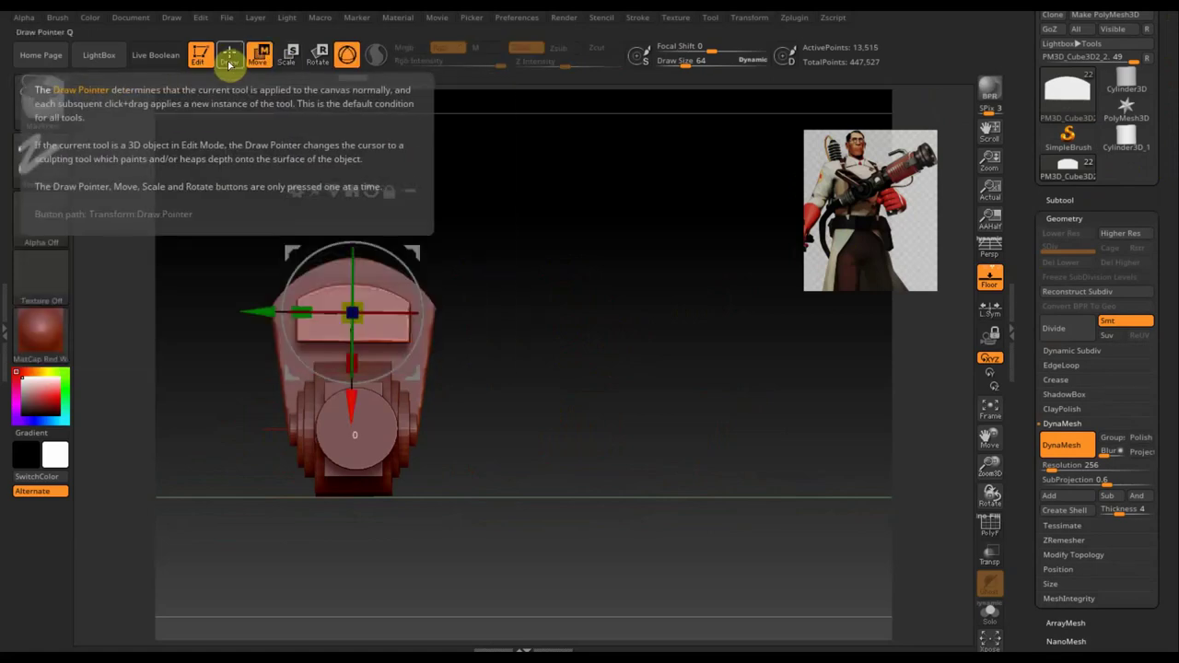
mouse_move(351, 403)
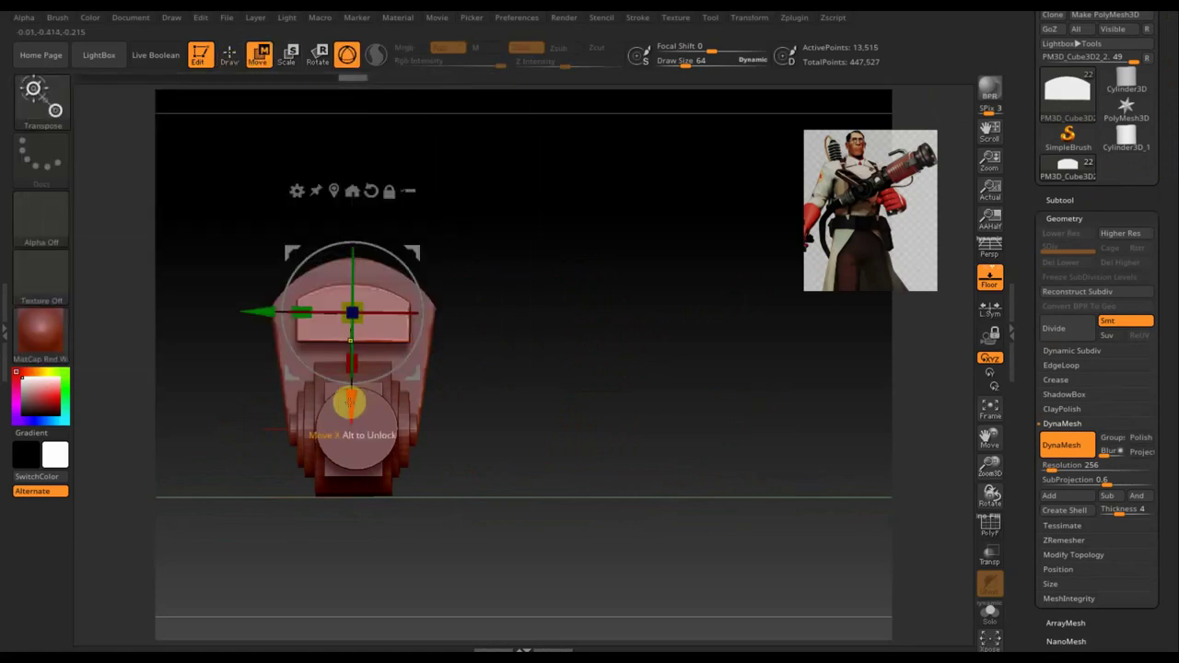
left_click_drag(350, 402, 350, 502, "ctrl")
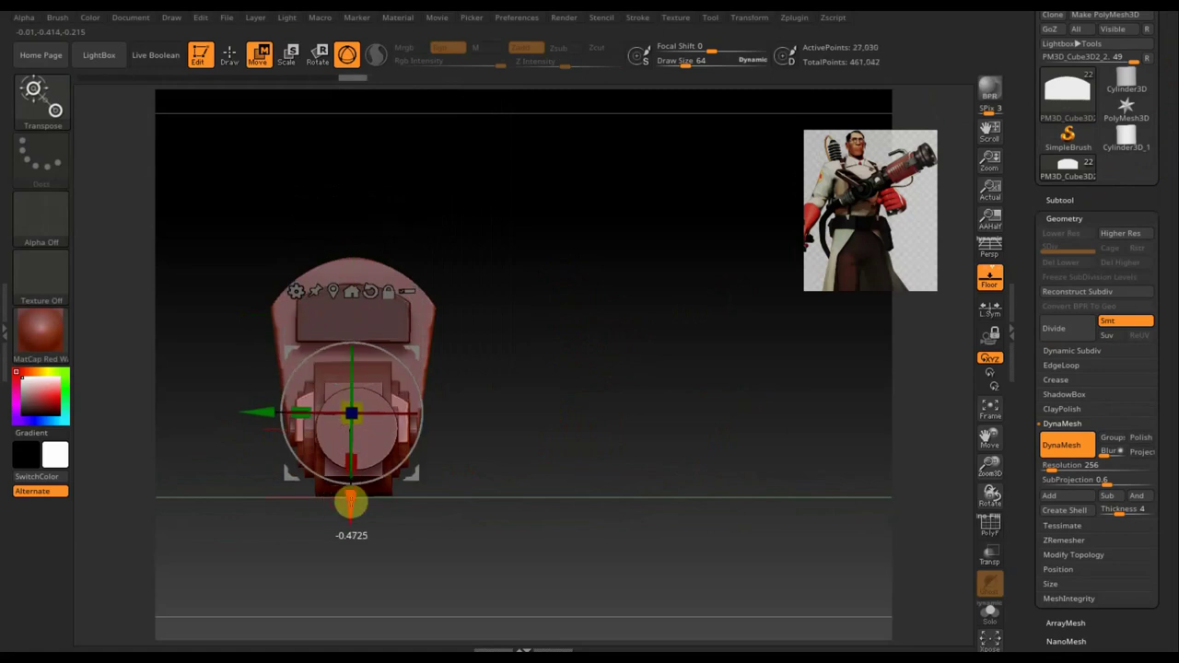
left_click_drag(487, 513, 553, 522)
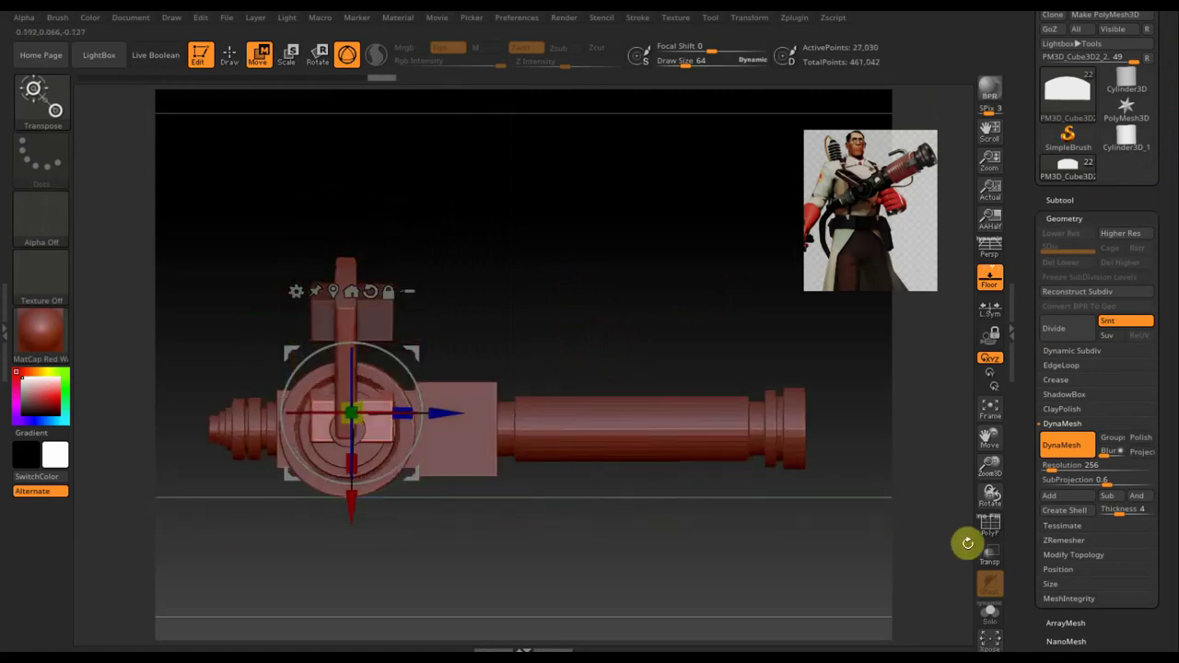
mouse_move(408, 361)
left_mouse_down()
mouse_move(376, 337)
mouse_move(265, 310)
mouse_move(286, 326)
left_mouse_up()
mouse_move(580, 322)
left_mouse_down()
mouse_move(571, 379)
mouse_move(632, 366)
mouse_move(618, 345)
left_mouse_up()
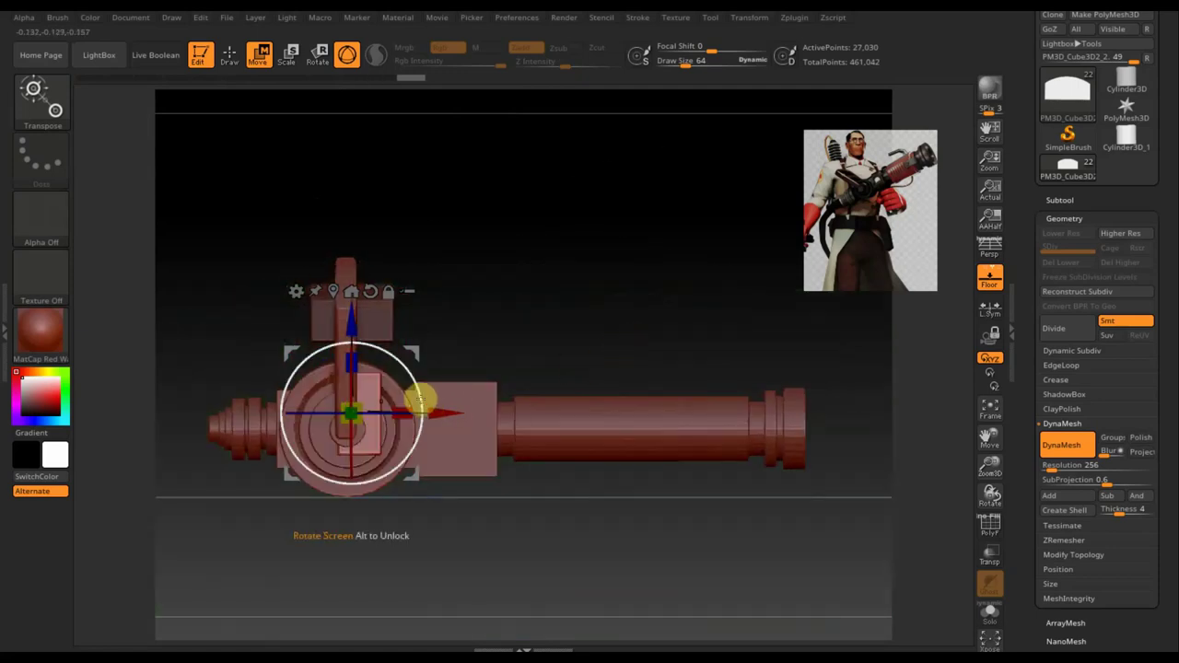
left_click_drag(404, 407, 438, 420)
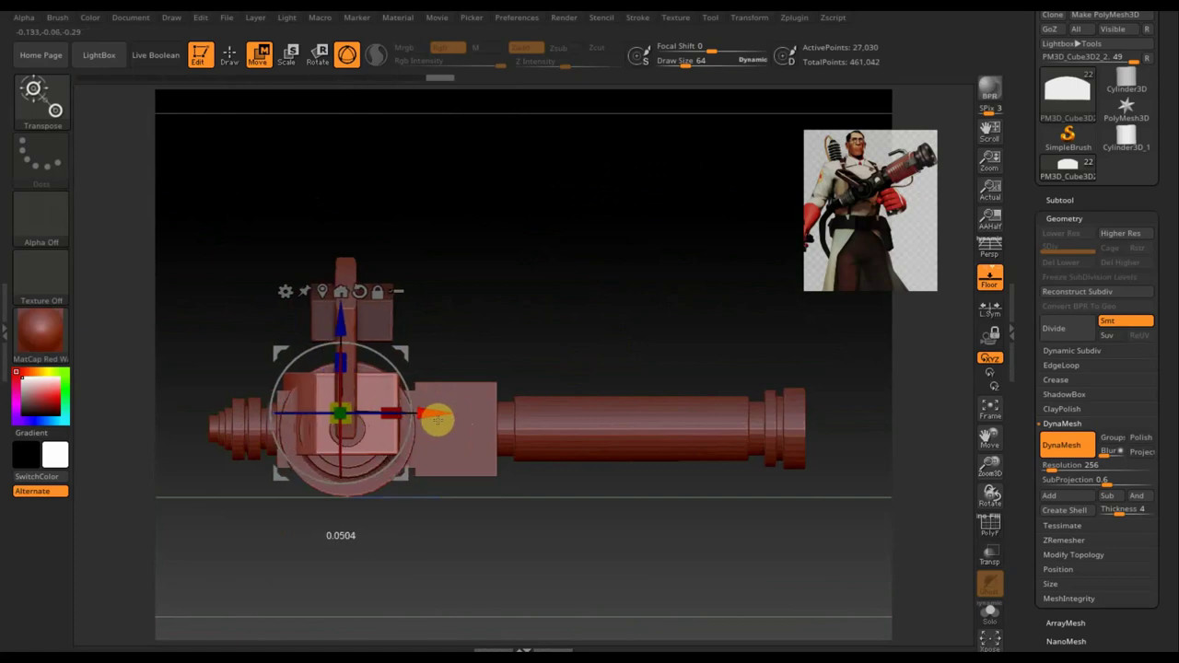
Scale the duplicate down, narrow it, nudge it along Z, and clear the mask
mouse_move(547, 328)
left_mouse_down()
mouse_move(485, 331)
mouse_move(518, 347)
left_mouse_up()
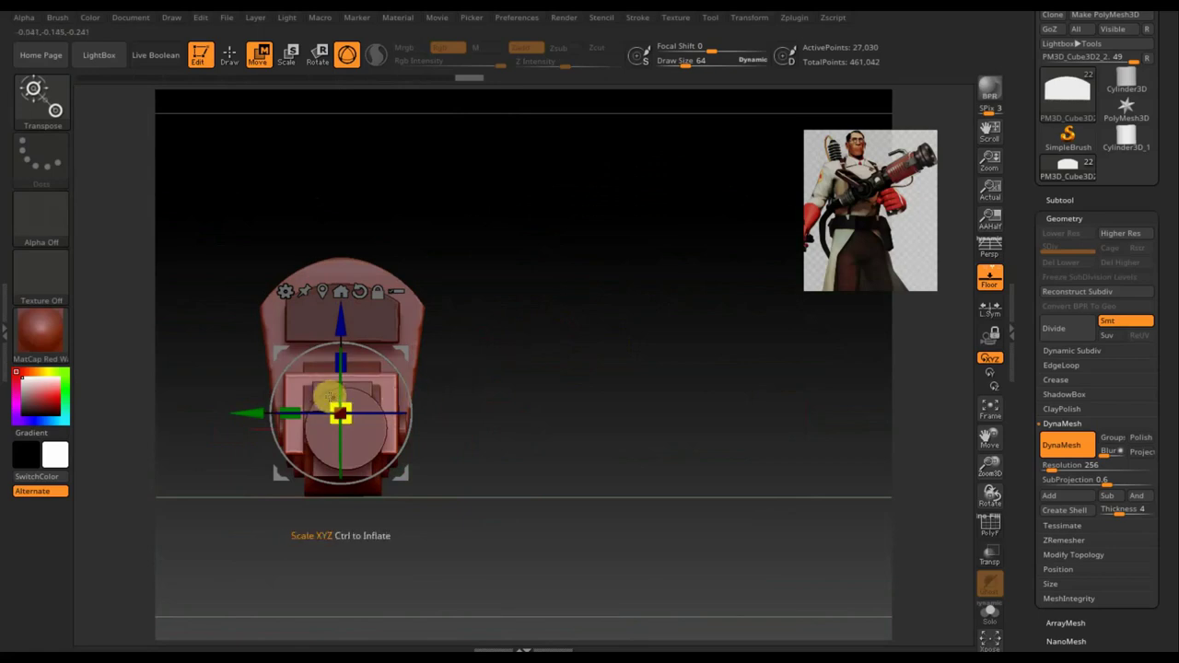
left_click_drag(168, 345, 544, 408)
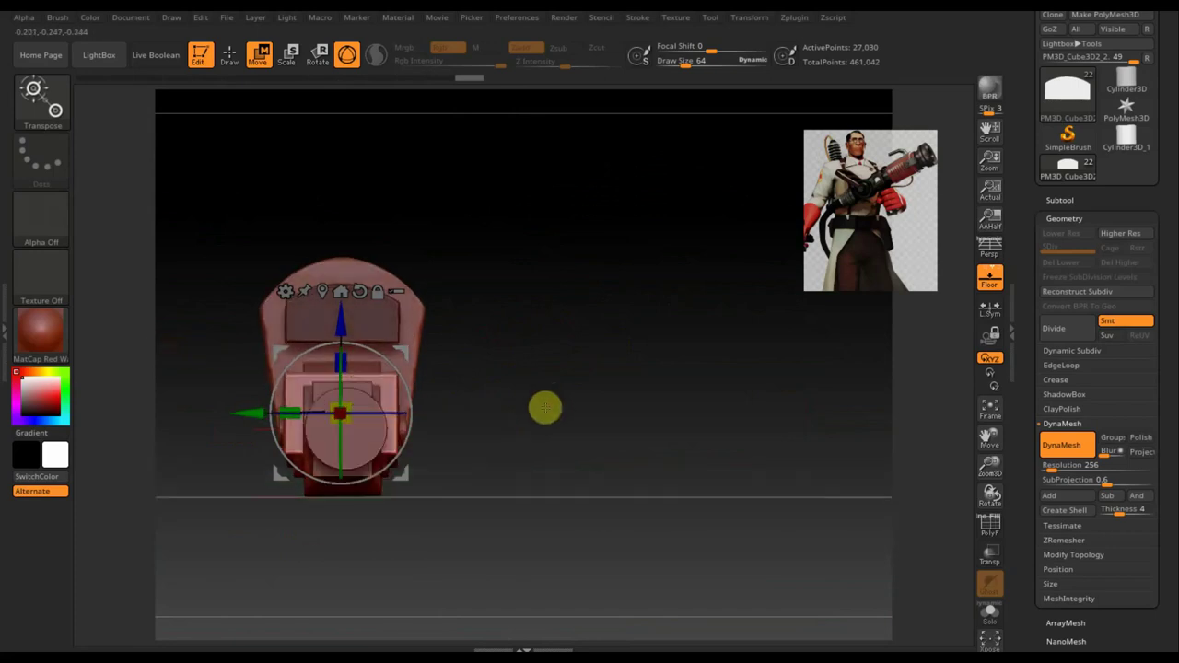
left_click_drag(292, 403, 297, 406)
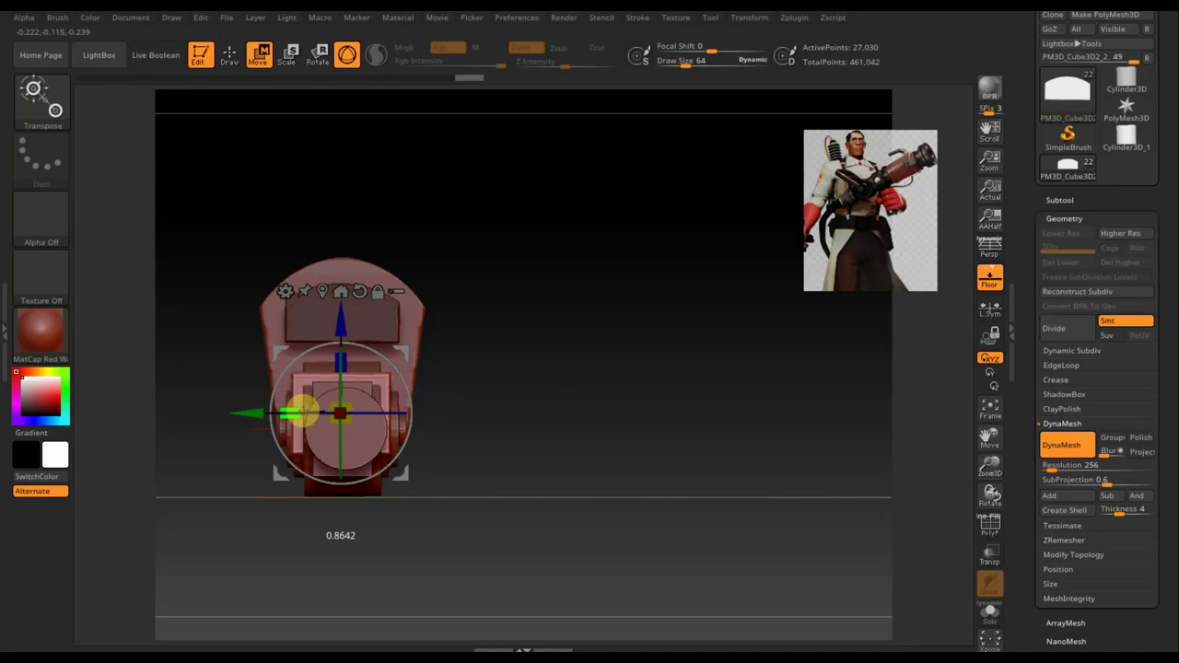
left_click_drag(304, 413, 253, 413)
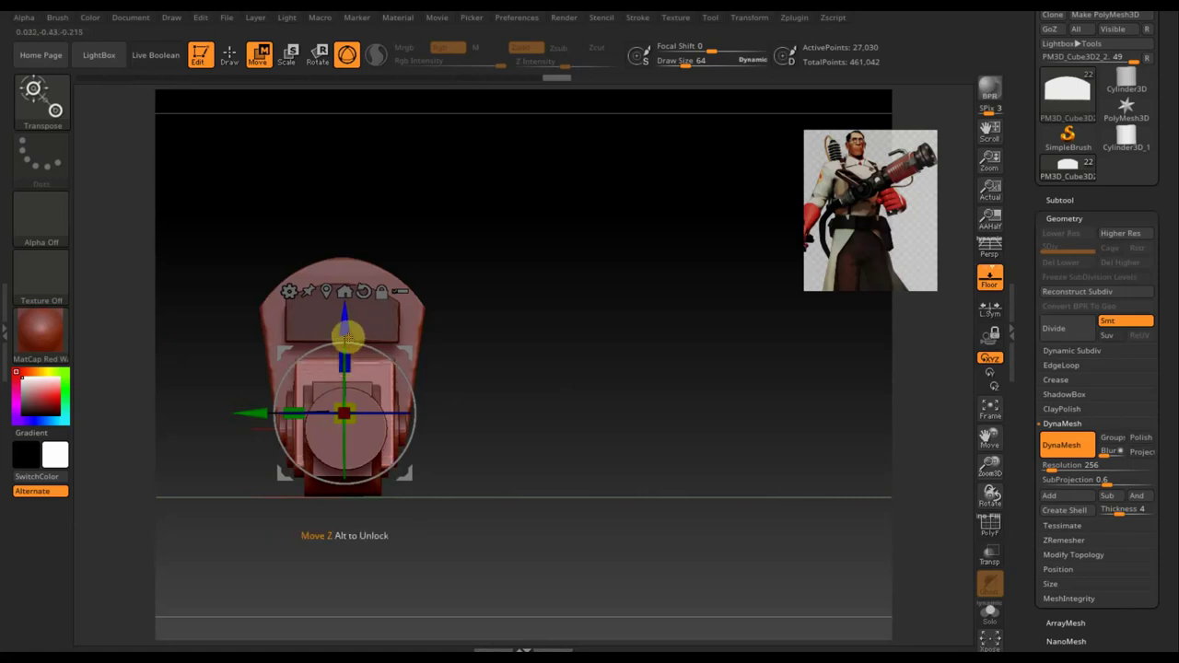
left_click_drag(344, 318, 343, 323)
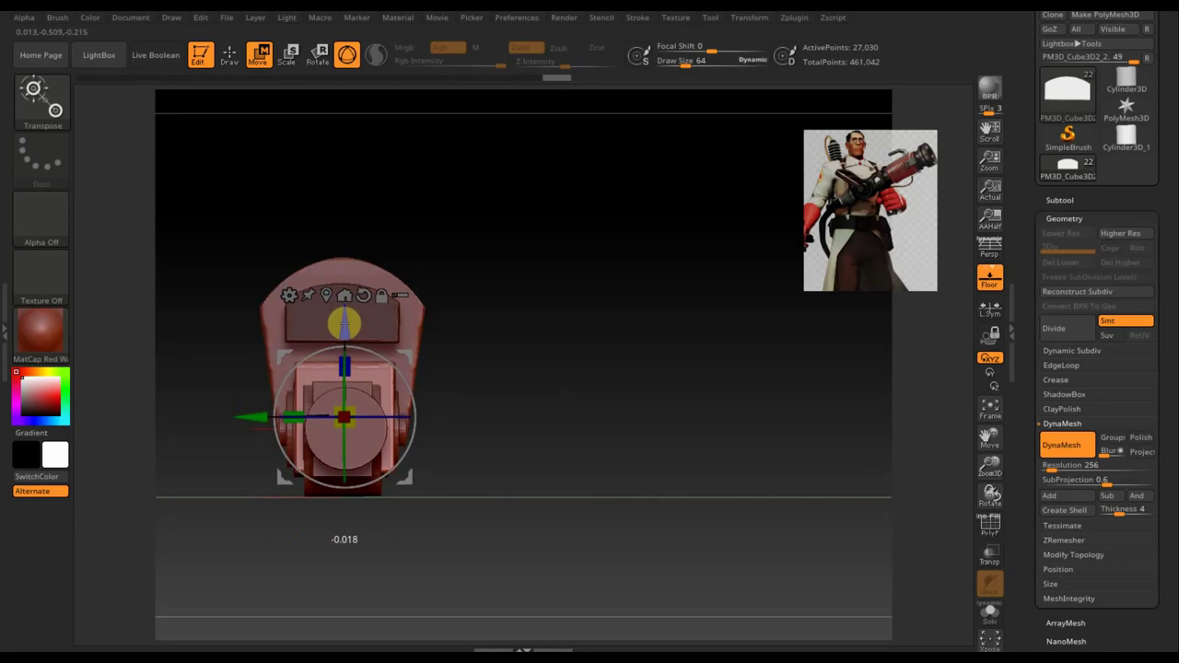
left_click_drag(507, 377, 547, 377)
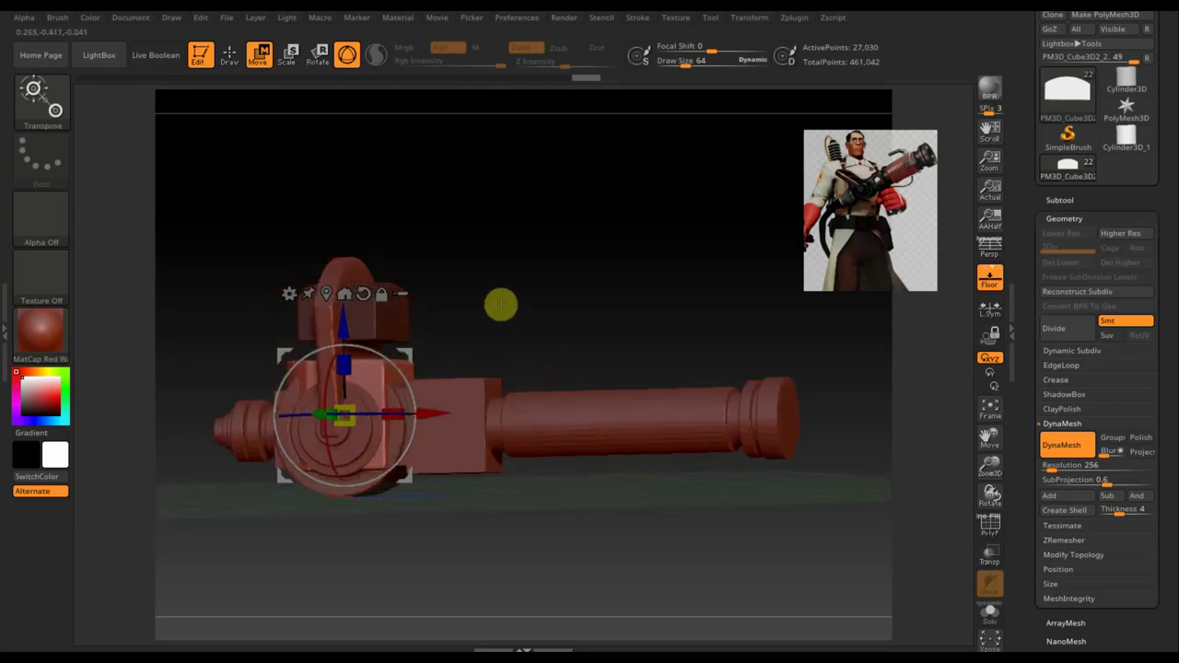
mouse_move(501, 305)
left_mouse_down("shift")
mouse_move(445, 308)
mouse_move(671, 329)
mouse_move(558, 307)
left_mouse_up("shift")
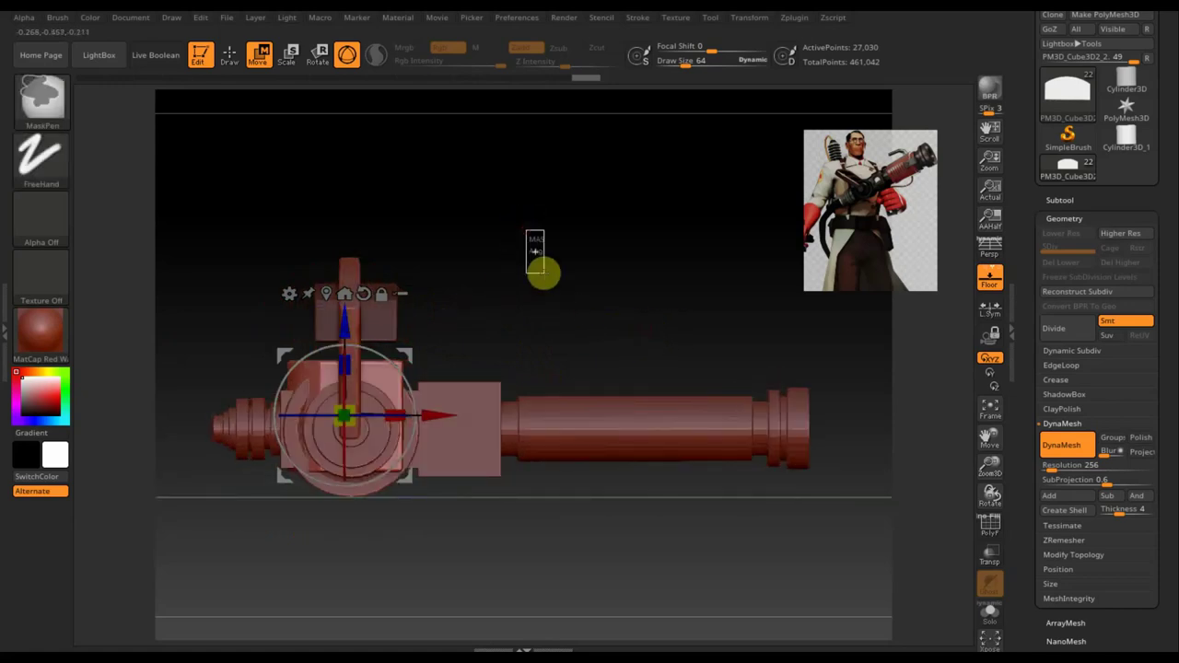
left_click_drag(540, 263, 547, 274, "ctrl")
left_click(1060, 200)
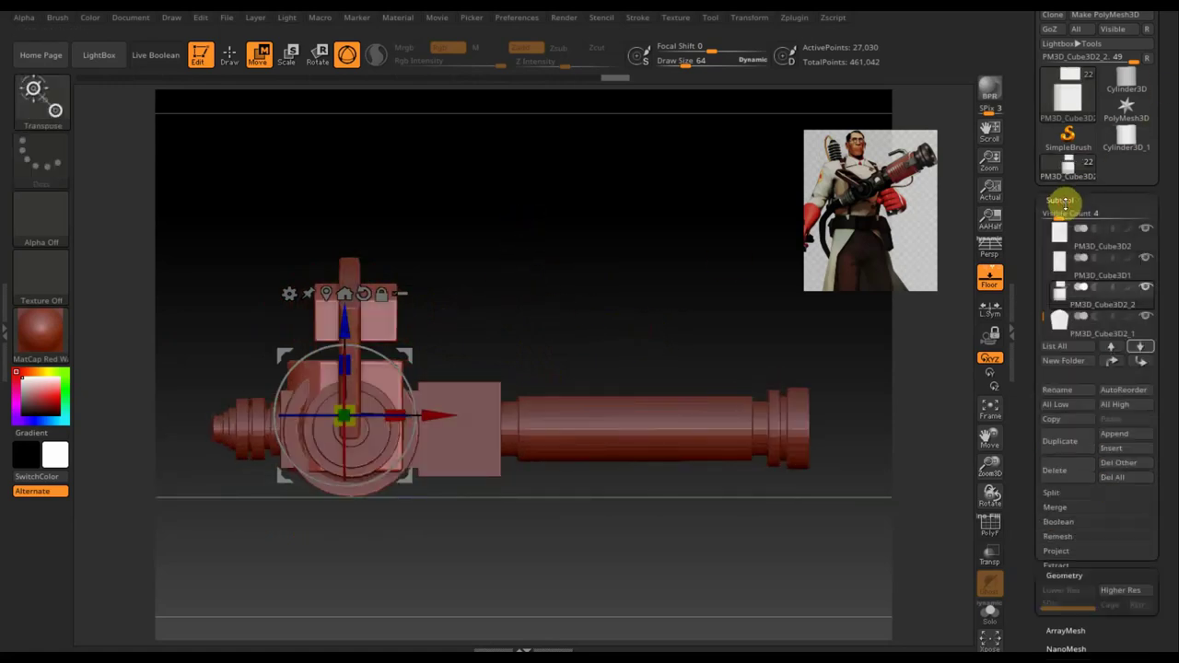
Move PM3D_Cube3D2_1 up one place in the subtool list and select the vertical lever piece
left_click(1091, 333)
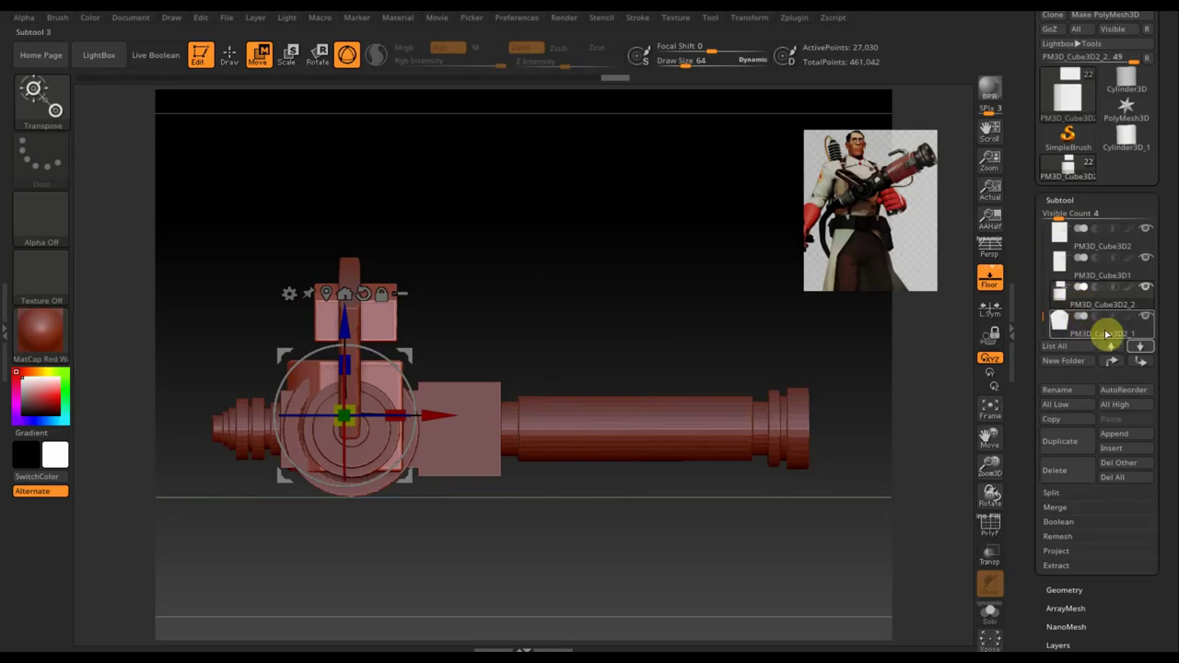
left_click(1117, 336)
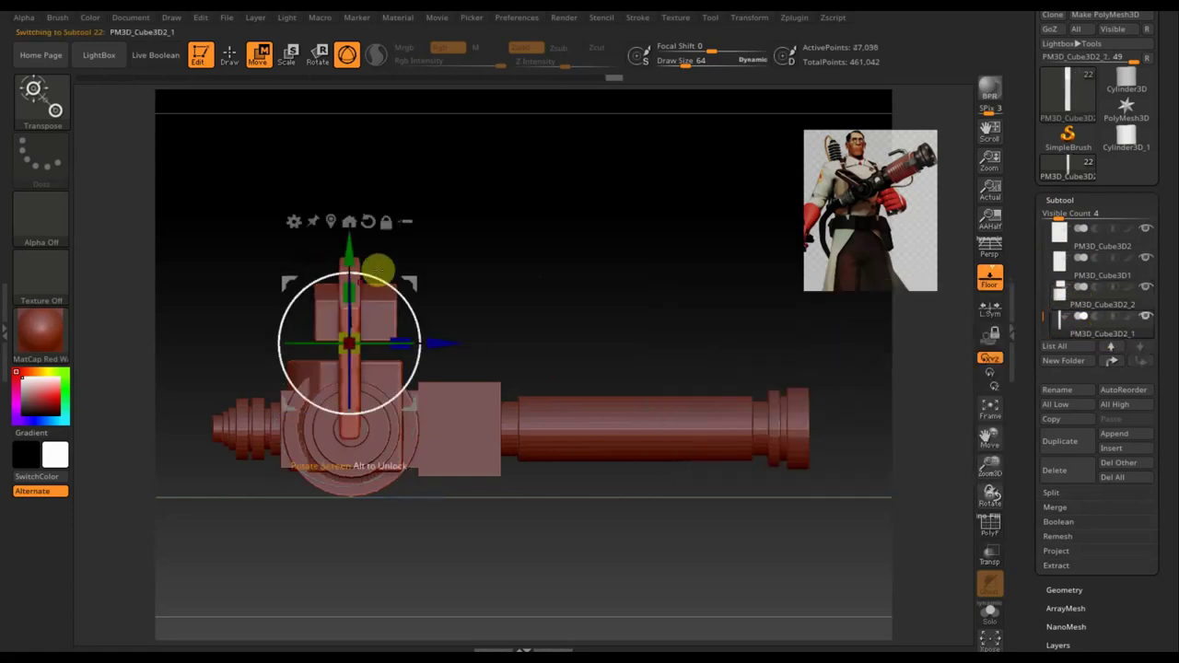
left_click(1111, 363)
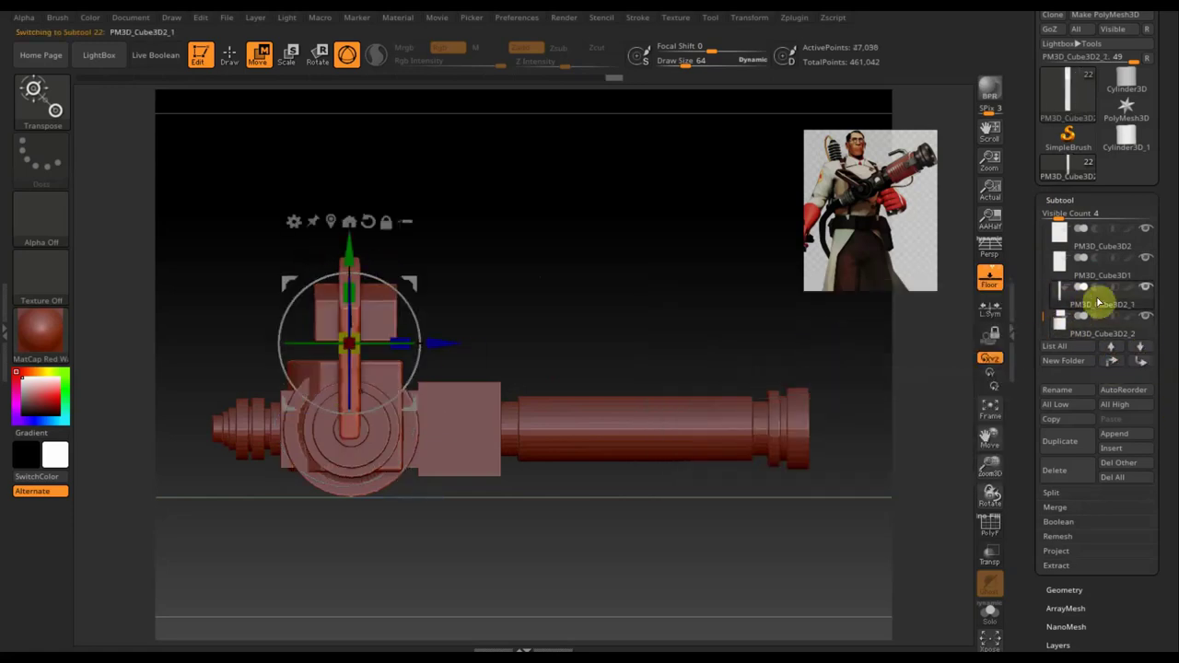
left_click(1063, 333)
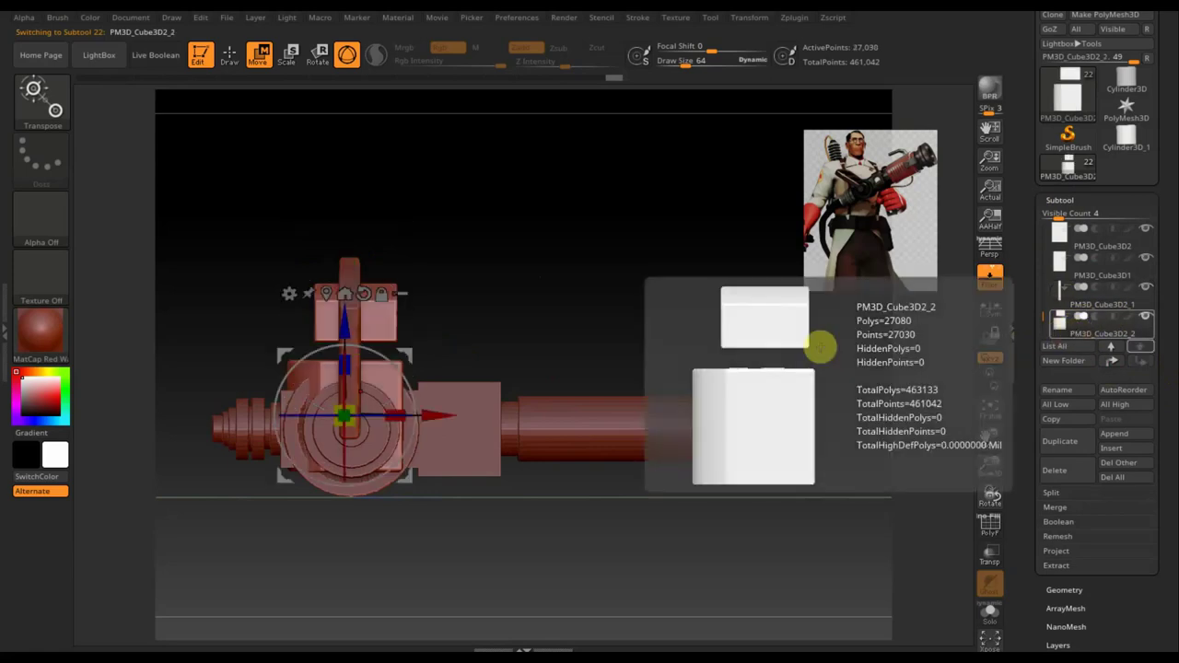
left_click(1080, 309)
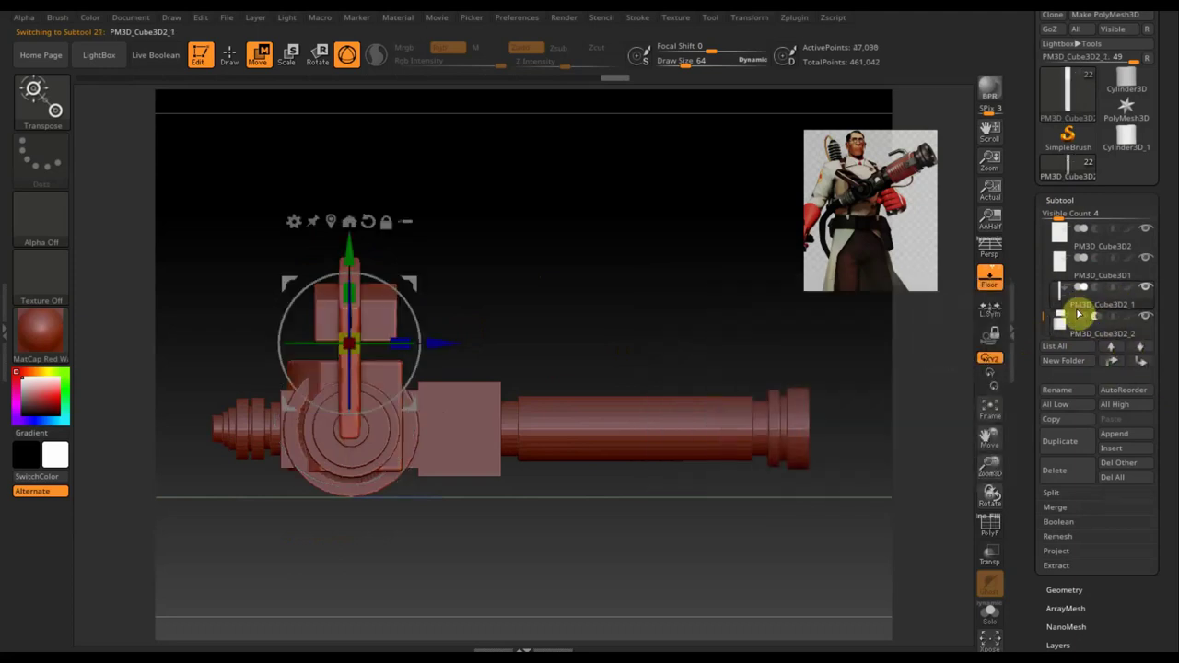
MergeDown the lever into the box below, confirm the warning, and clip away the upper box part
left_click(1062, 509)
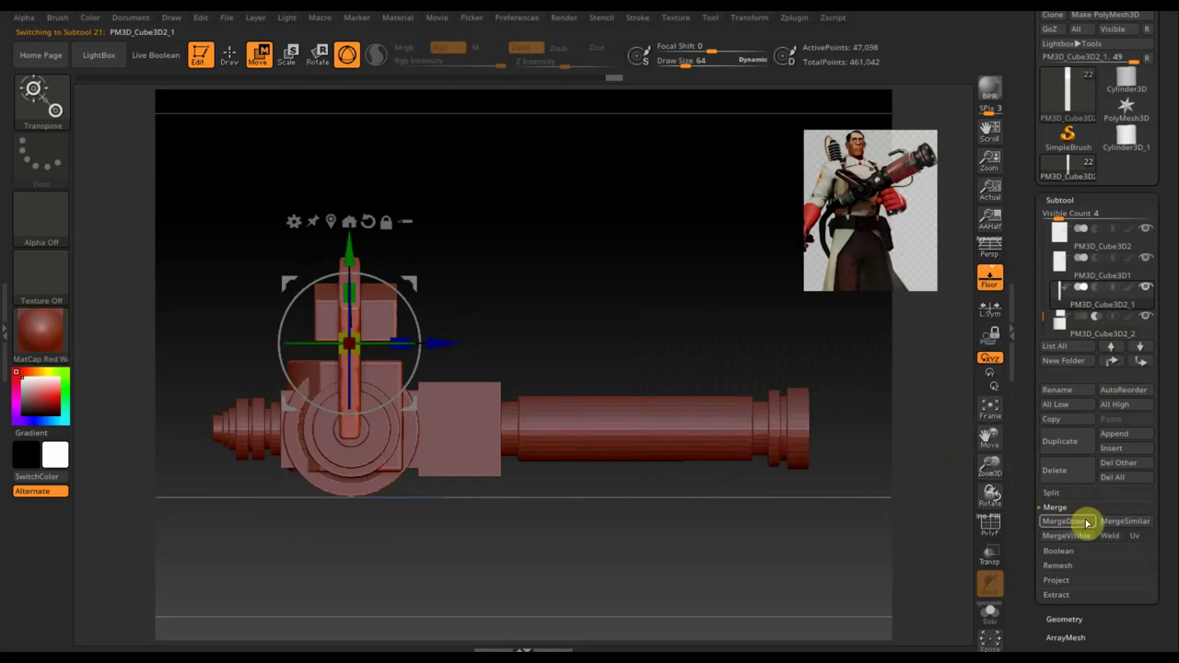
left_click(1076, 524)
left_click(927, 554)
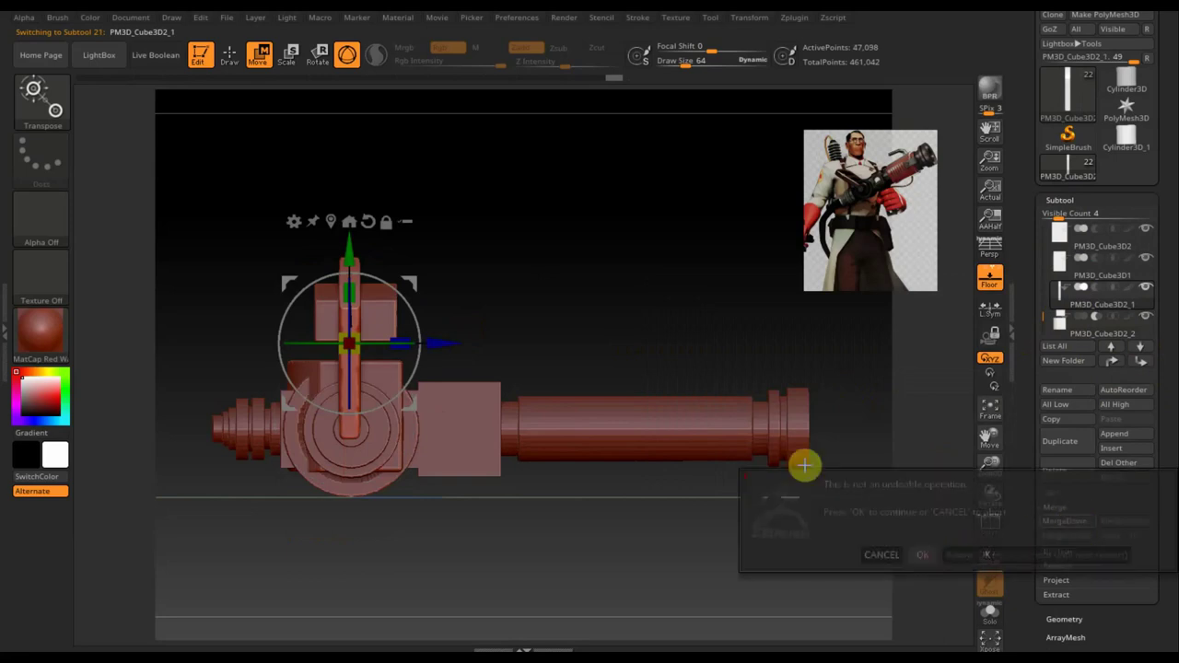
left_click_drag(544, 144, 665, 329, "ctrl+shift")
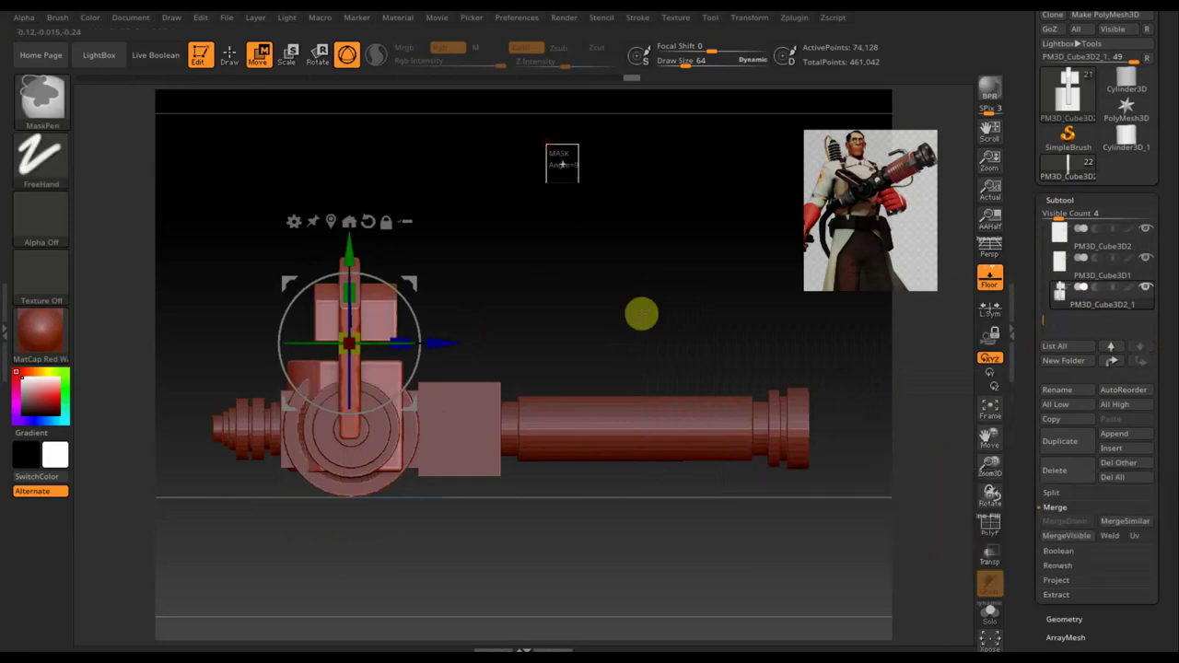
Tilt the lever stick diagonally counter-clockwise and move it up-left out of the dial's centre
left_click_drag(576, 336, 605, 329)
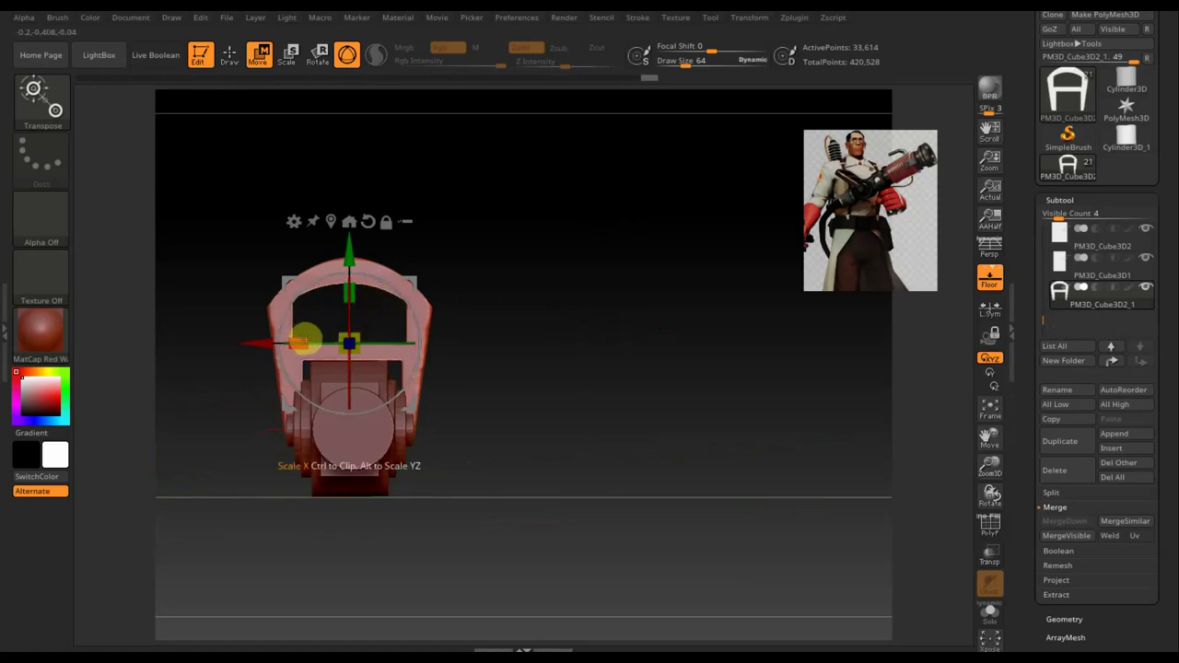
mouse_move(531, 355)
left_mouse_down()
mouse_move(579, 359)
mouse_move(547, 366)
mouse_move(598, 350)
mouse_move(561, 350)
mouse_move(599, 359)
mouse_move(620, 308)
mouse_move(584, 326)
left_mouse_up()
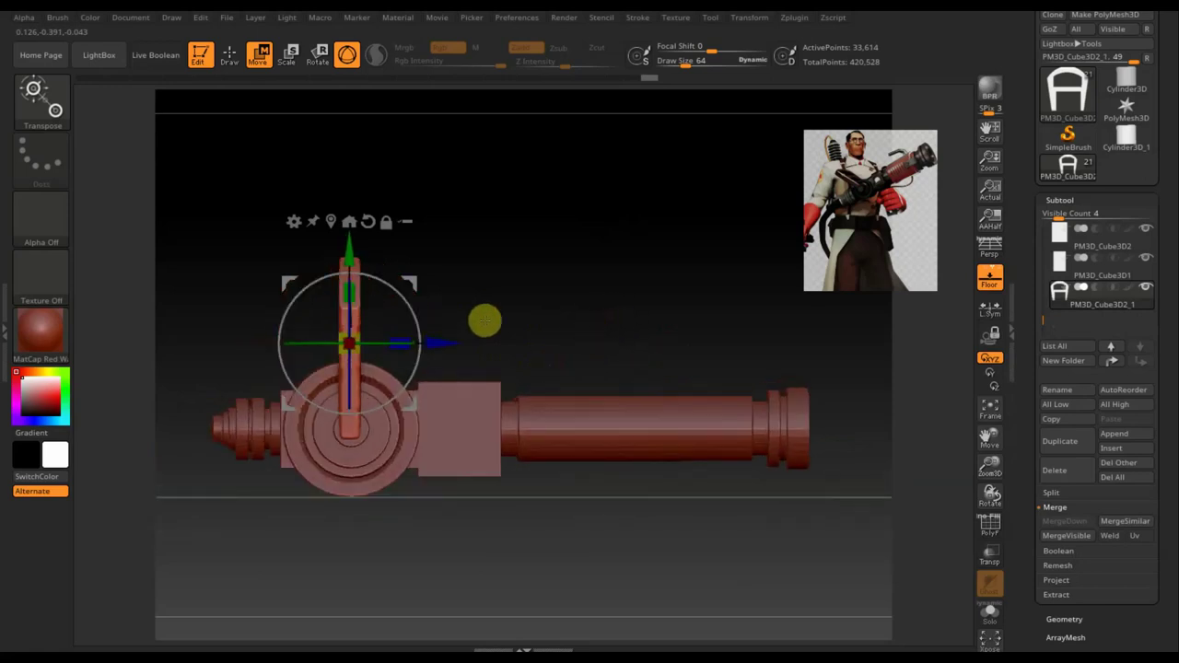
left_click_drag(408, 304, 376, 287)
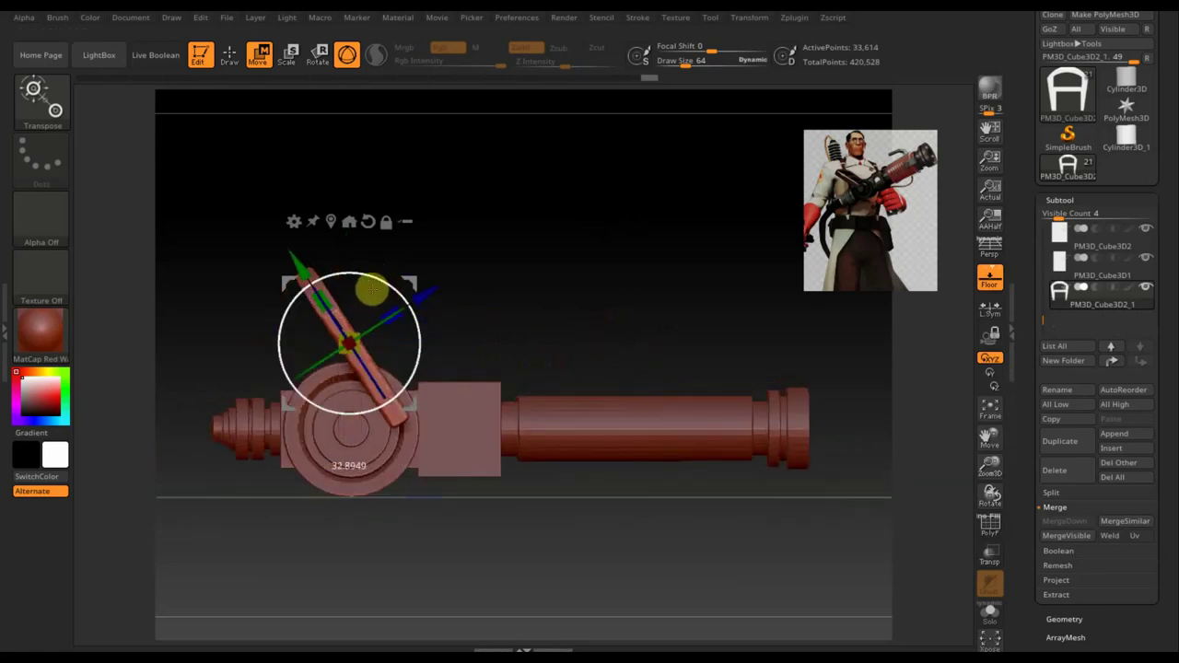
left_click_drag(413, 297, 394, 302)
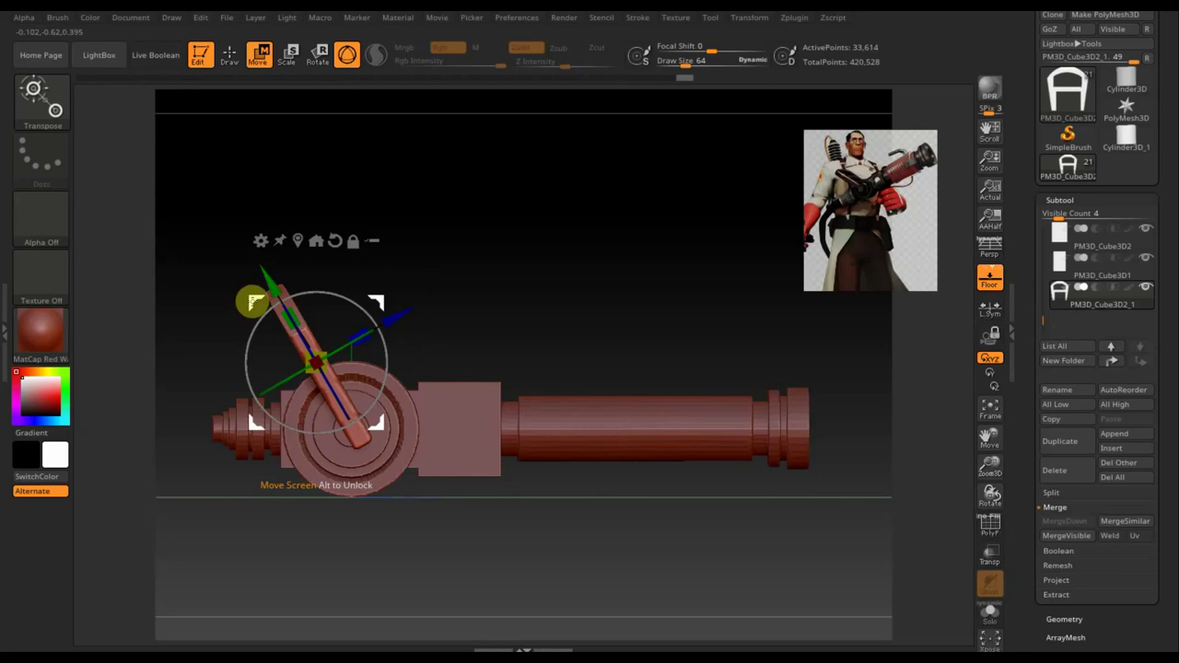
left_click_drag(252, 301, 250, 296)
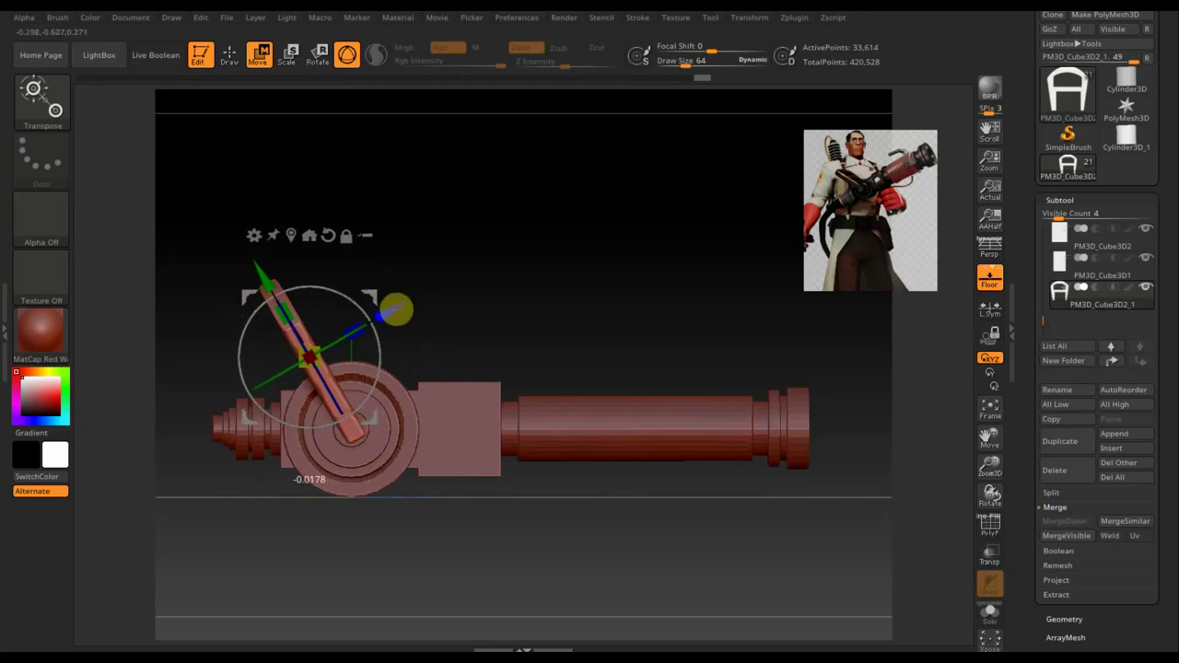
left_click_drag(487, 290, 577, 294)
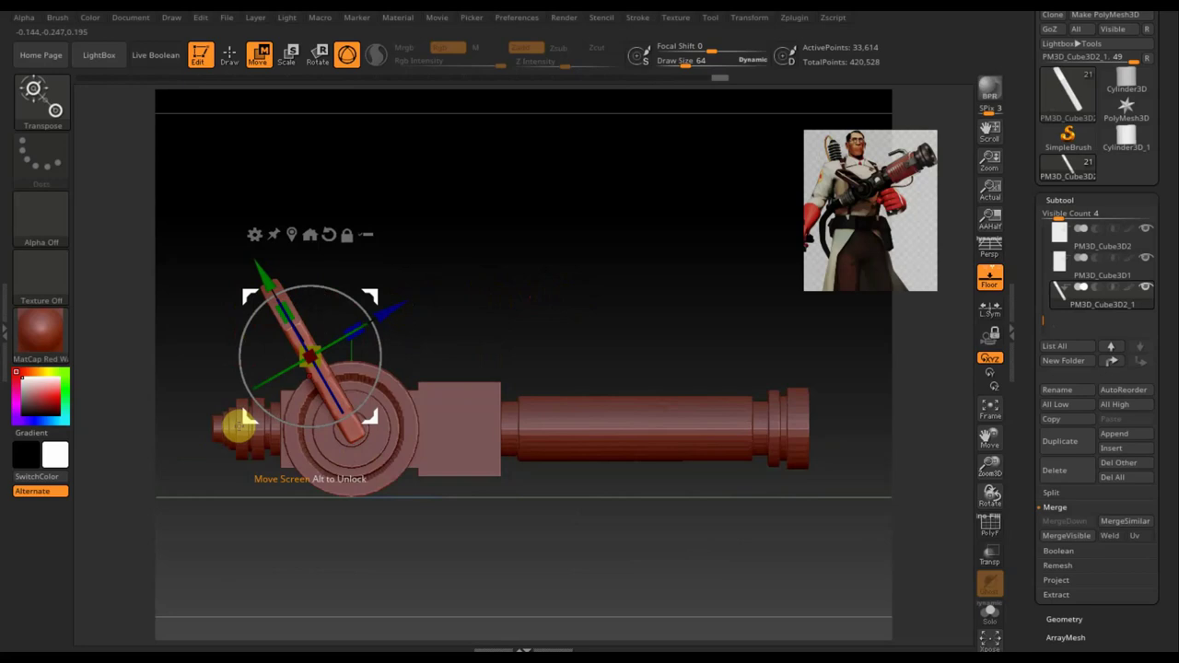
mouse_move(508, 336)
left_mouse_down()
mouse_move(590, 334)
mouse_move(546, 354)
mouse_move(508, 339)
left_mouse_up()
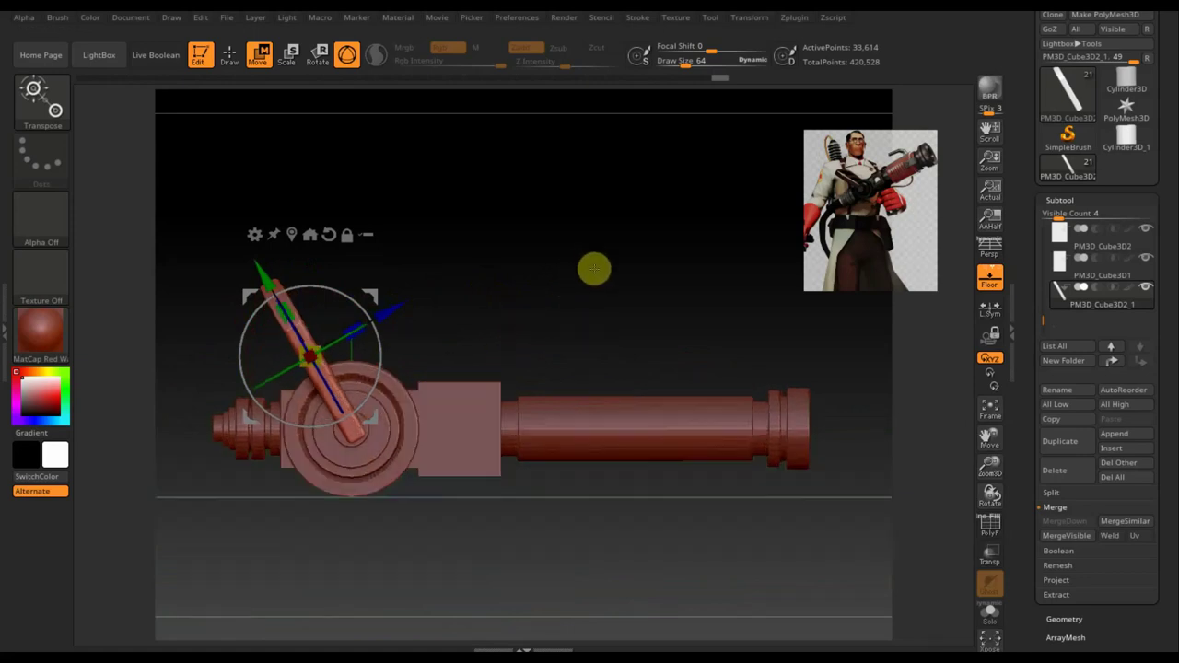
mouse_move(626, 300)
left_mouse_down()
mouse_move(605, 221)
mouse_move(653, 297)
mouse_move(632, 311)
mouse_move(601, 216)
left_mouse_up()
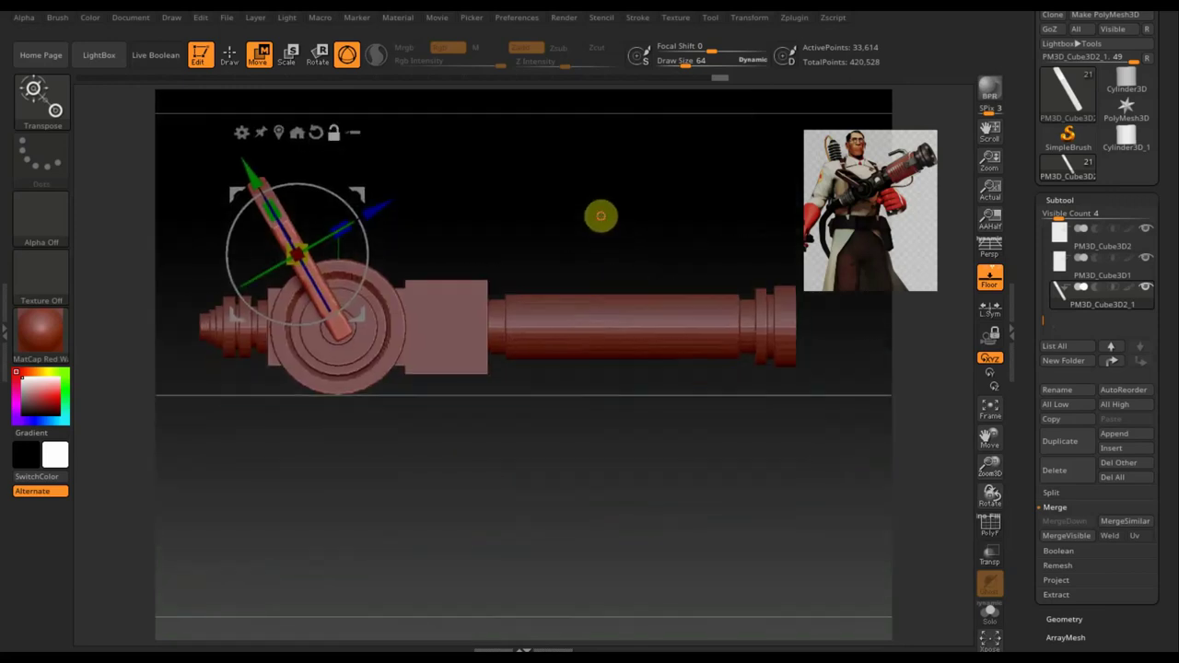
left_click(1073, 276)
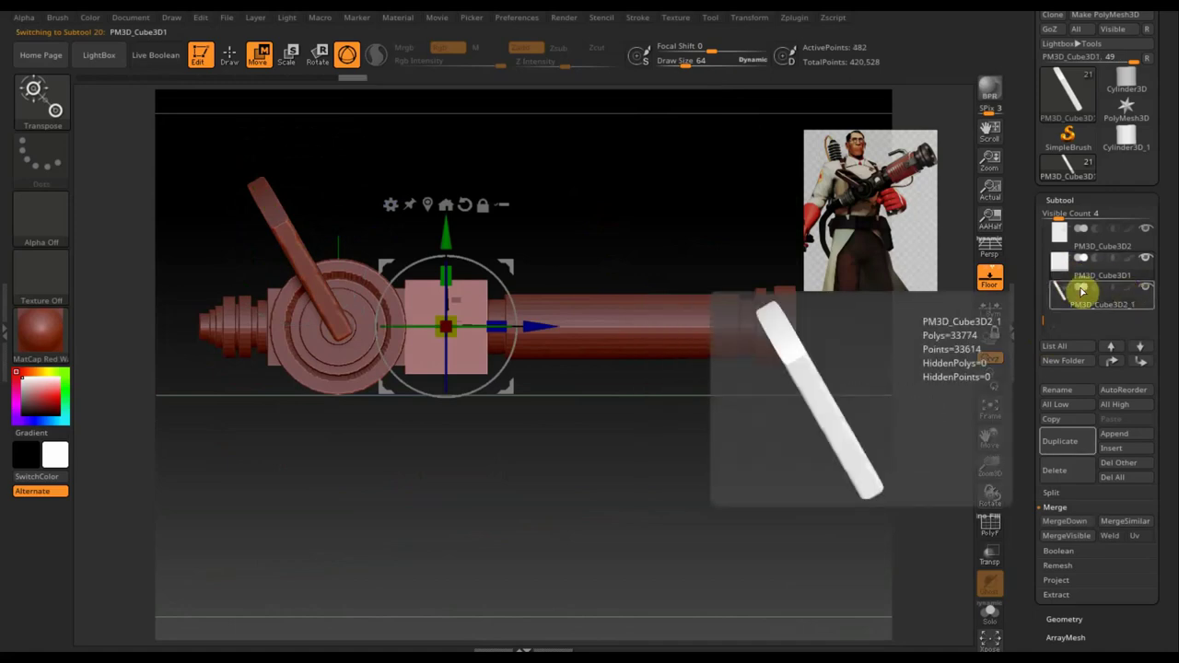
Duplicate the central box, send the copy to the end of the subtool list, and drop it below the body
left_click(1070, 445)
left_click(1142, 364)
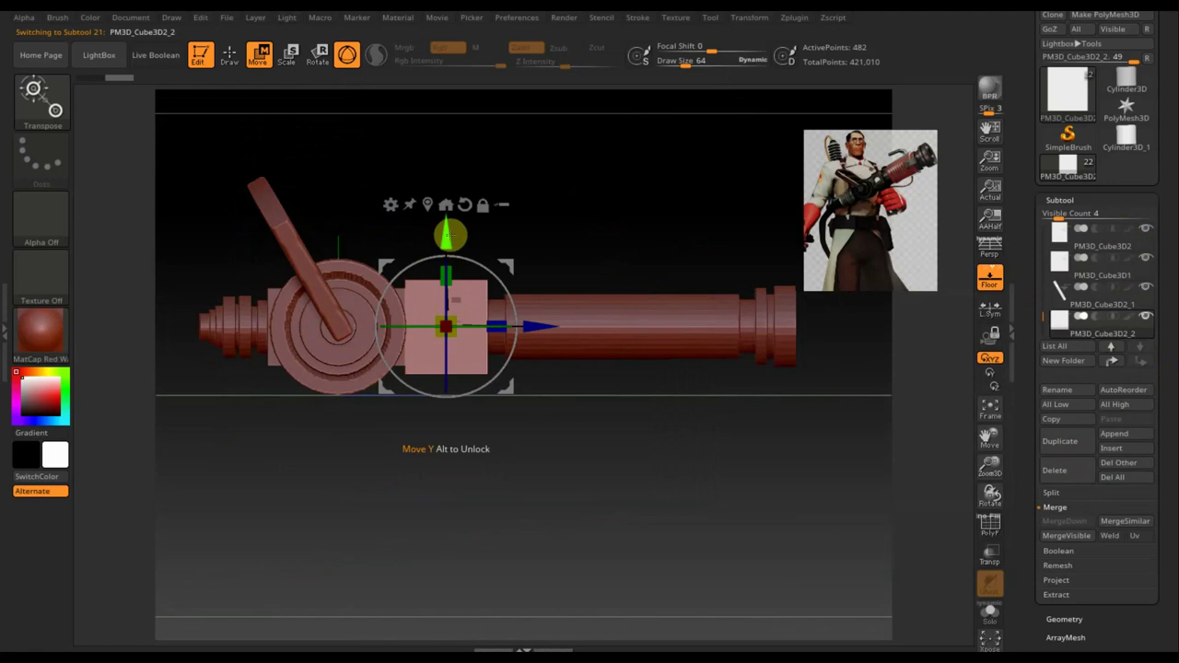
left_click_drag(448, 236, 452, 332)
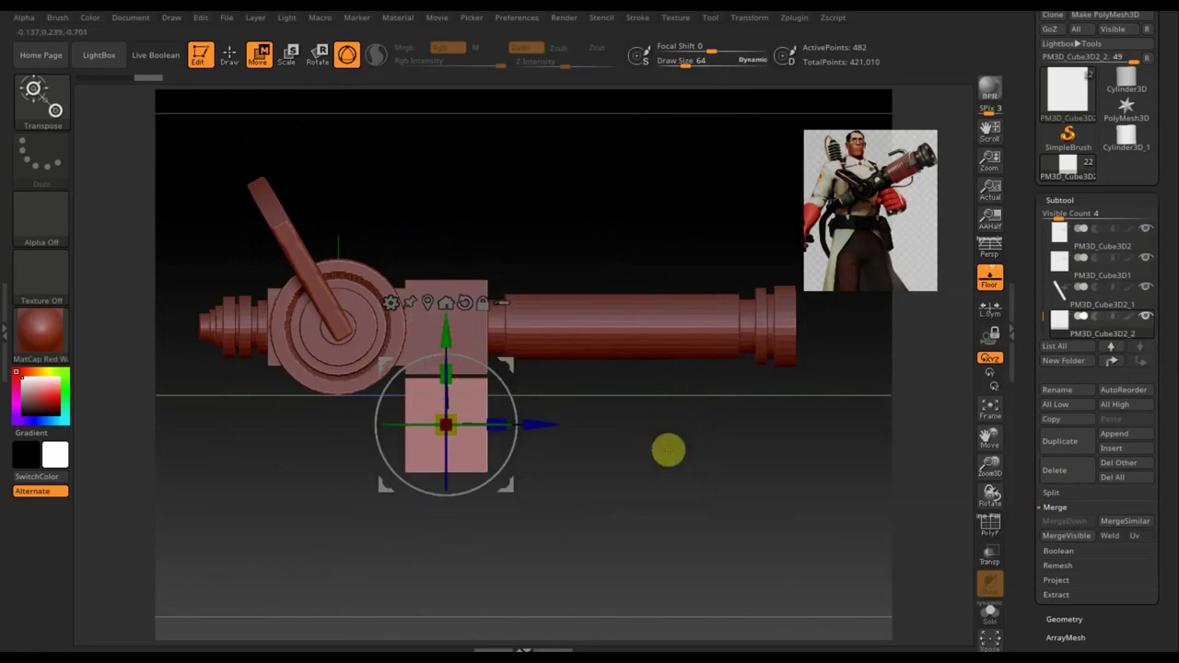
Squeeze the box copy into a thin upright grip bar, checking it from front and side
left_click_drag(668, 449, 683, 400)
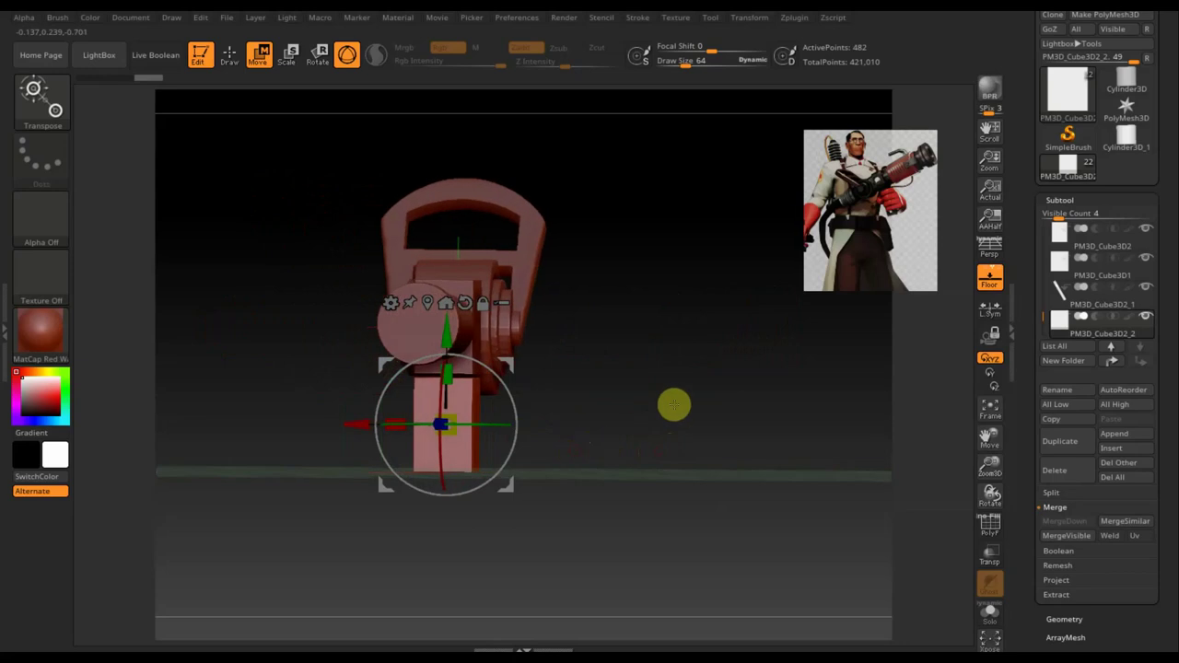
mouse_move(395, 423)
left_mouse_down()
mouse_move(416, 423)
mouse_move(382, 426)
left_mouse_up()
left_click_drag(447, 337, 445, 329)
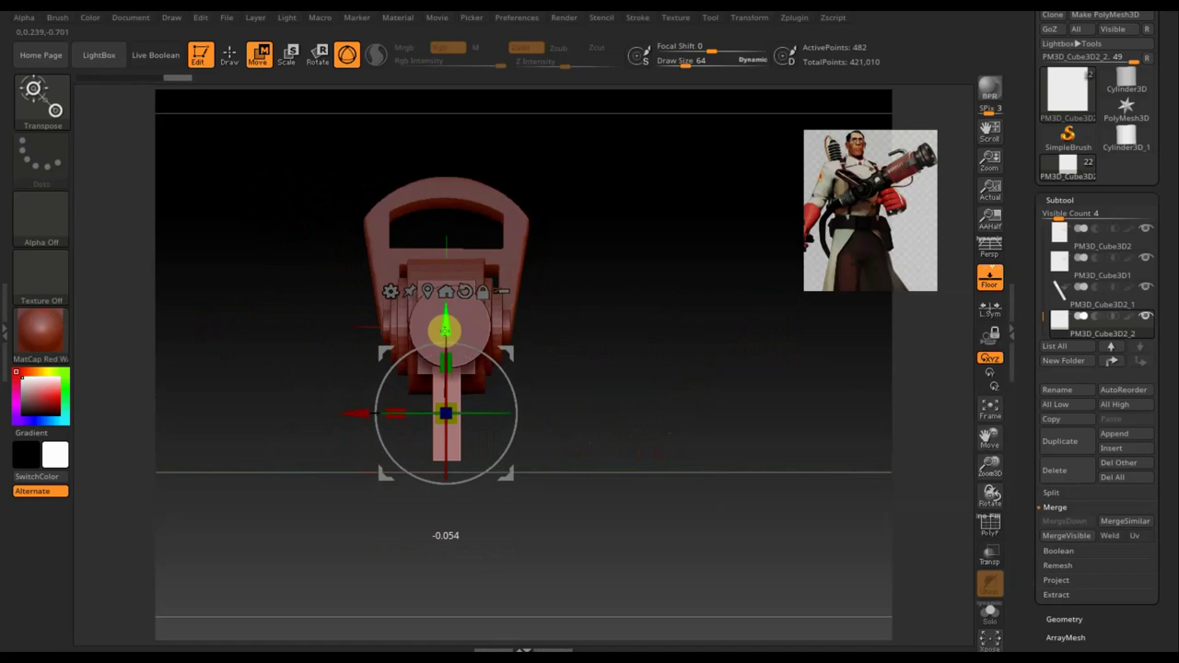
mouse_move(695, 384)
left_mouse_down()
mouse_move(710, 384)
mouse_move(715, 406)
left_mouse_up()
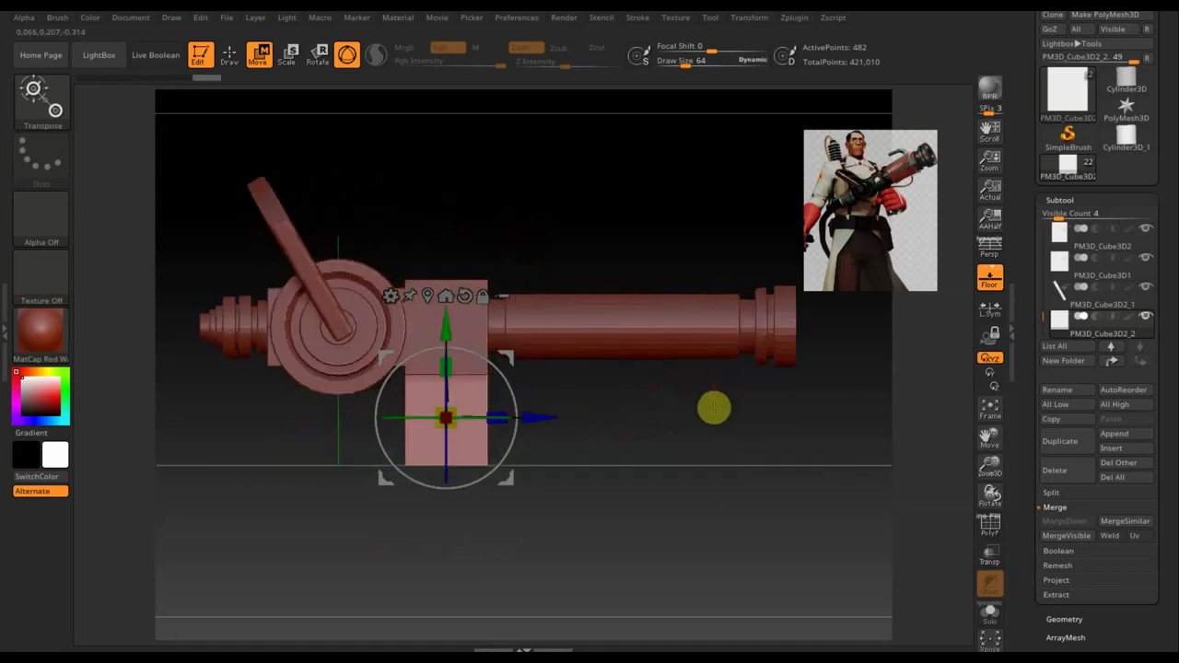
left_click_drag(498, 417, 475, 417)
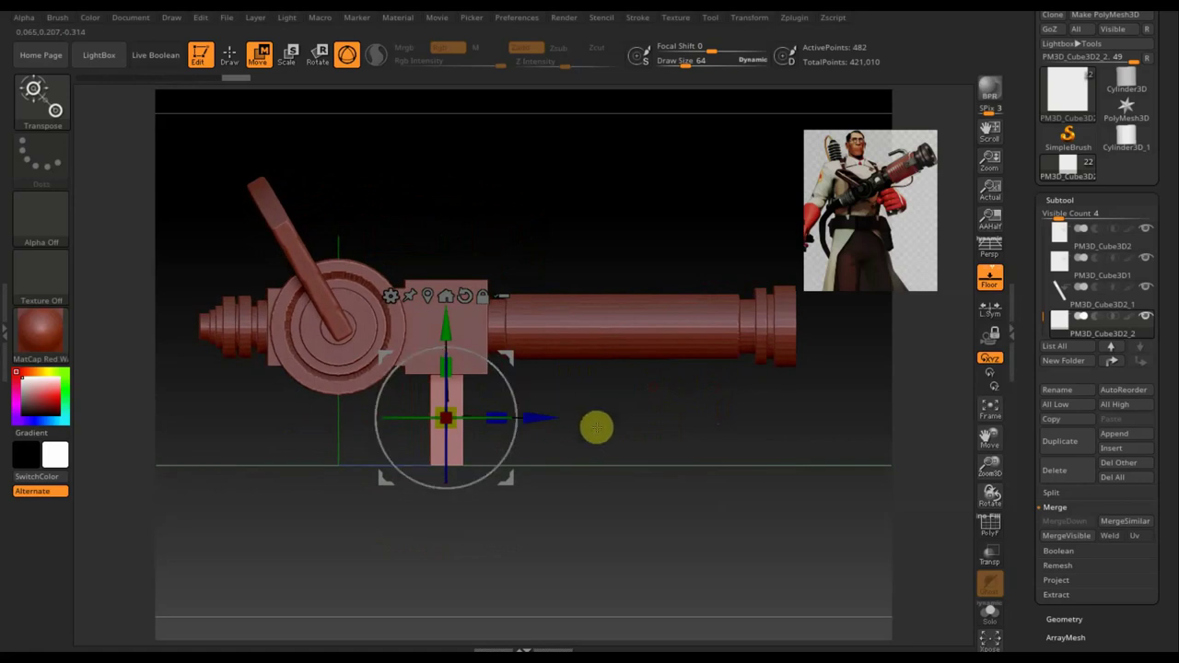
left_click_drag(599, 425, 442, 424)
mouse_move(598, 427)
left_mouse_down()
mouse_move(666, 426)
mouse_move(672, 440)
left_mouse_up()
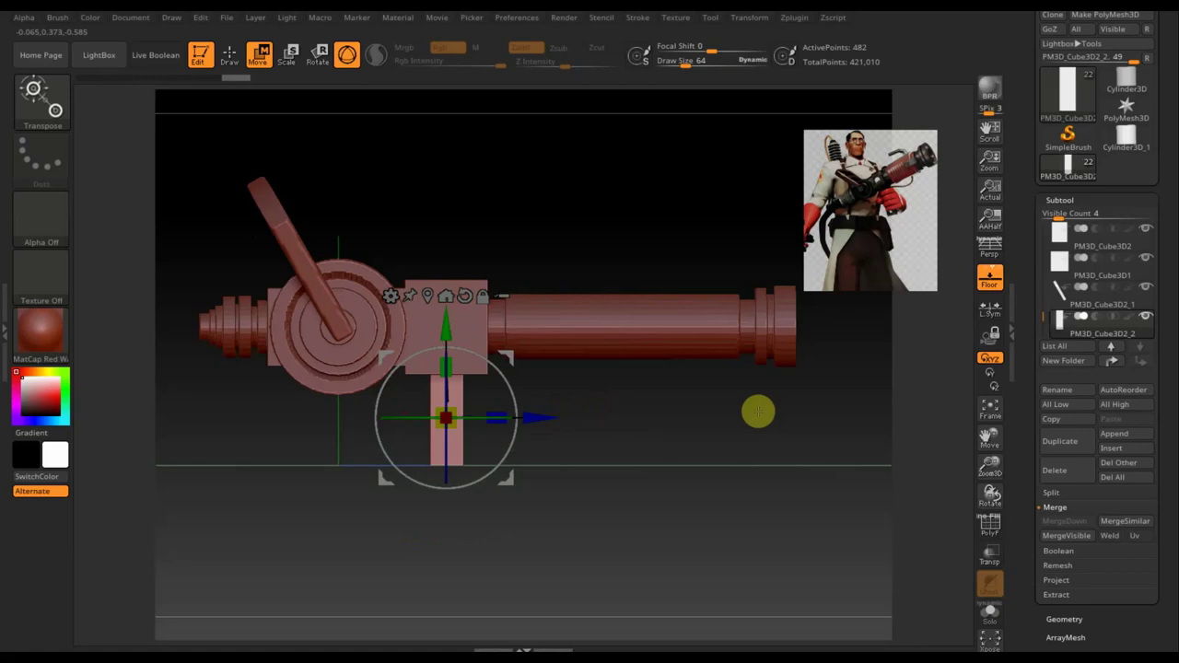
mouse_move(752, 424)
left_mouse_down()
mouse_move(681, 439)
mouse_move(671, 319)
mouse_move(698, 341)
mouse_move(705, 416)
left_mouse_up()
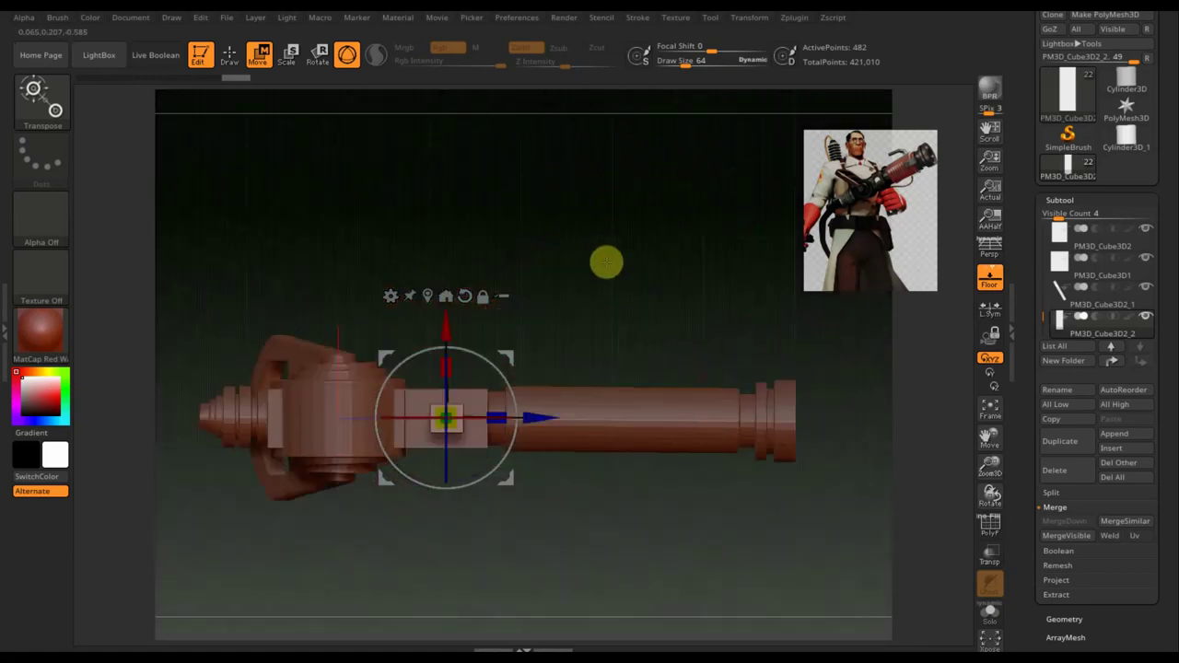
mouse_move(613, 238)
left_mouse_down("alt")
mouse_move(635, 322)
mouse_move(629, 224)
mouse_move(639, 432)
mouse_move(629, 374)
left_mouse_up("alt")
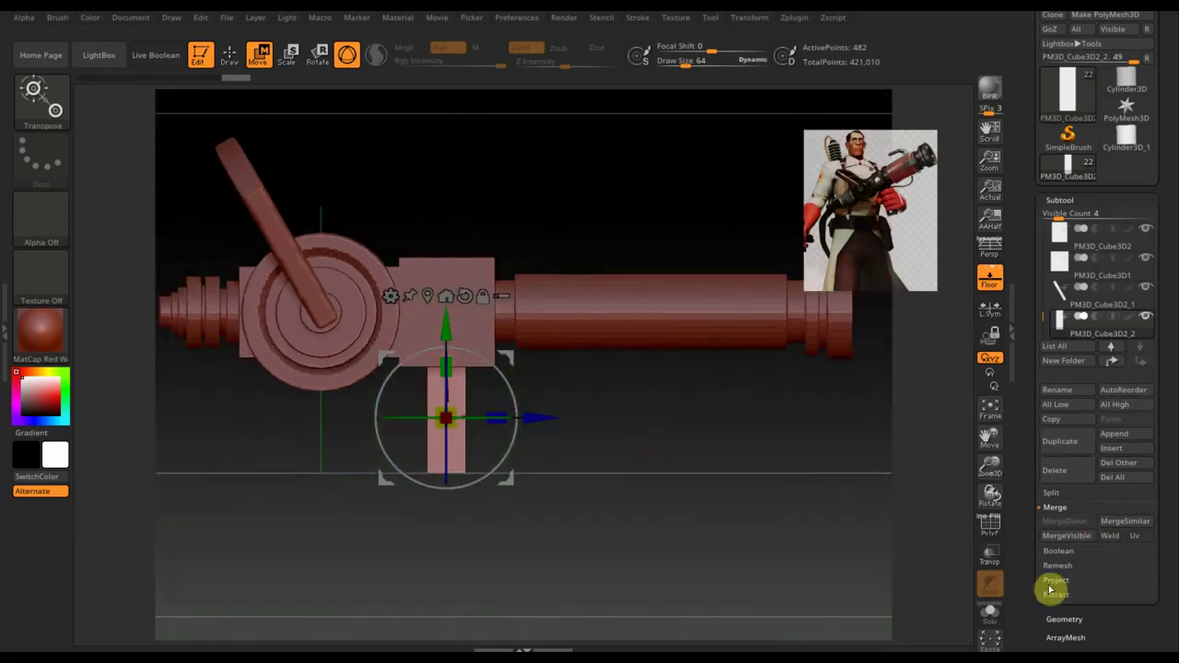
DynaMesh the grip bar at resolution 408 (12,350 points), then duplicate it
left_click(1064, 617)
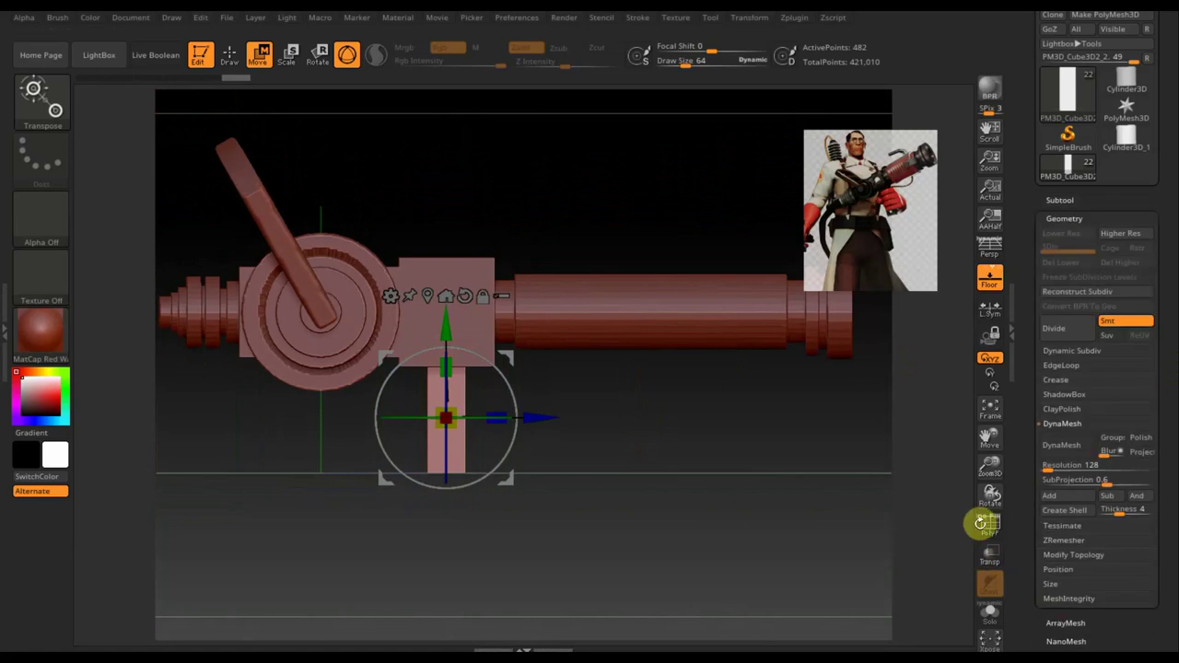
left_click(991, 527)
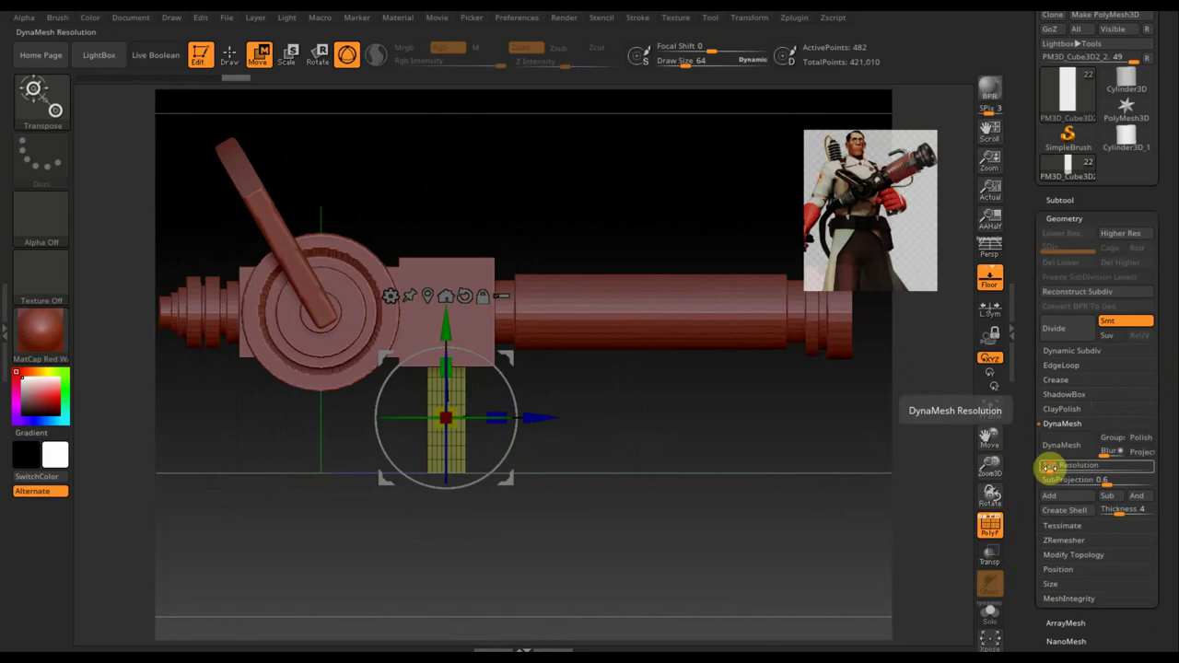
type("406")
left_click(1050, 448)
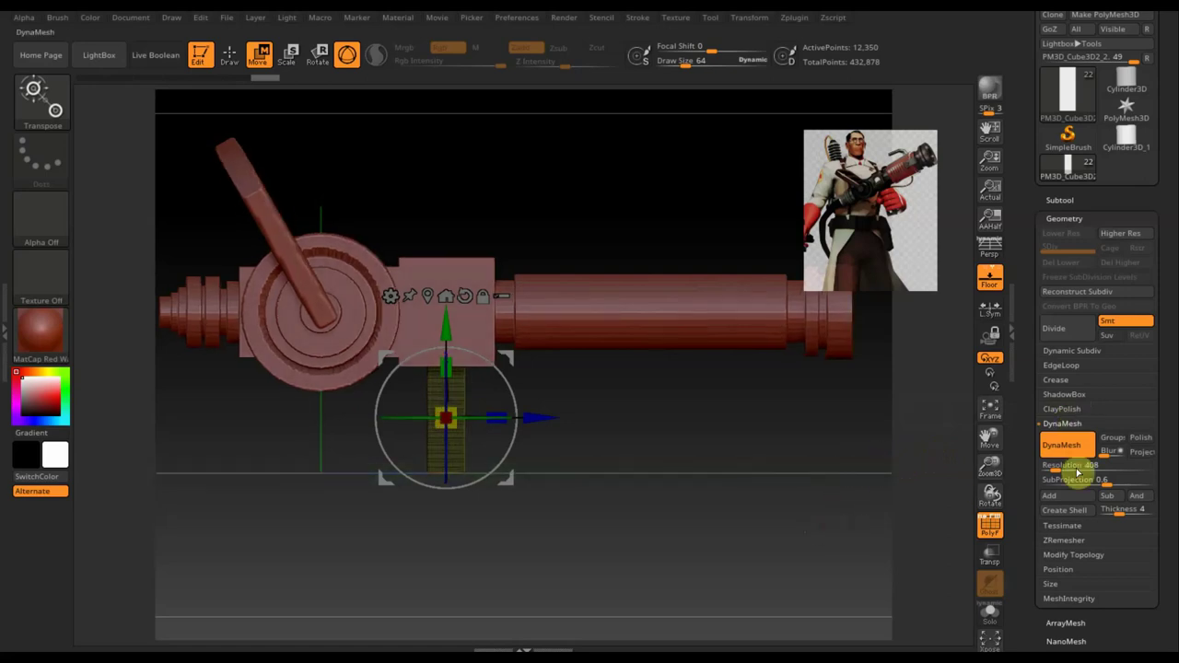
left_click(989, 524)
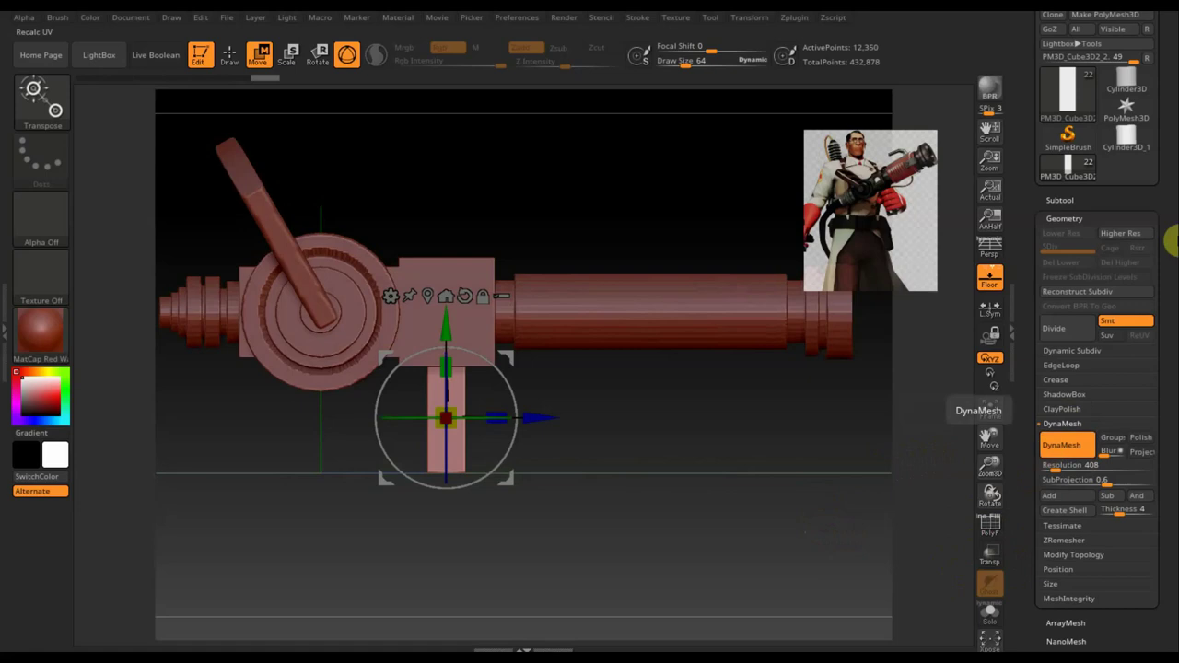
left_click(1061, 199)
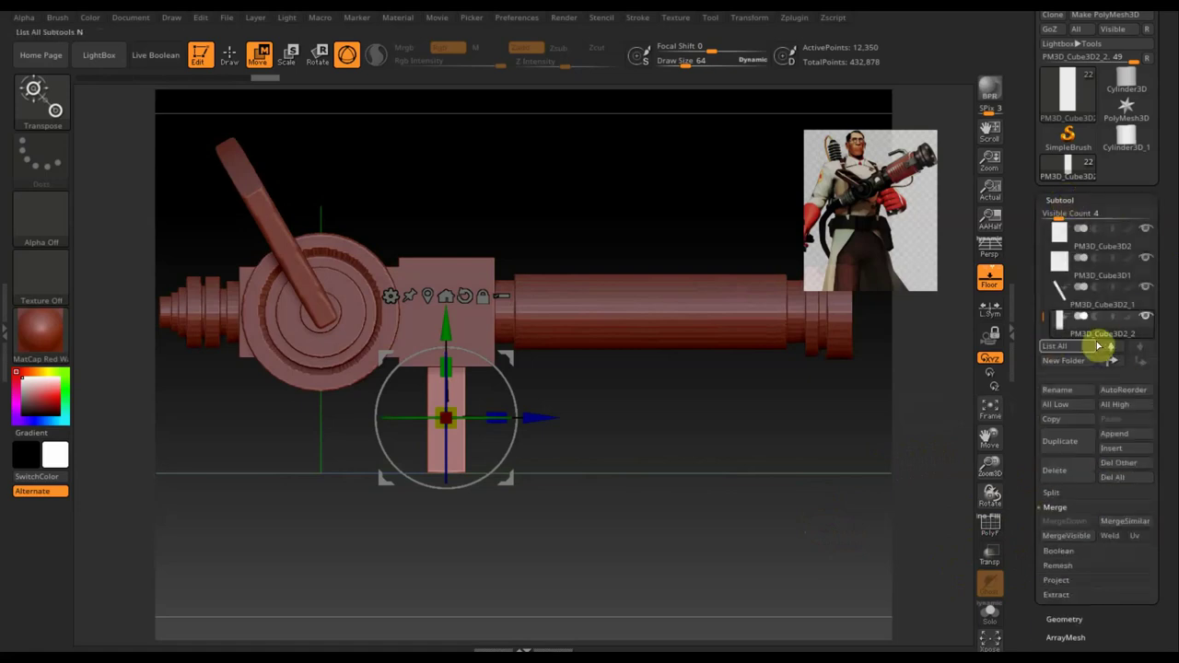
left_click(1067, 446)
Reshape the grip copy: widen it sideways, shorten it, and narrow it along its depth
mouse_move(766, 469)
left_mouse_down()
mouse_move(716, 482)
mouse_move(723, 489)
left_mouse_up()
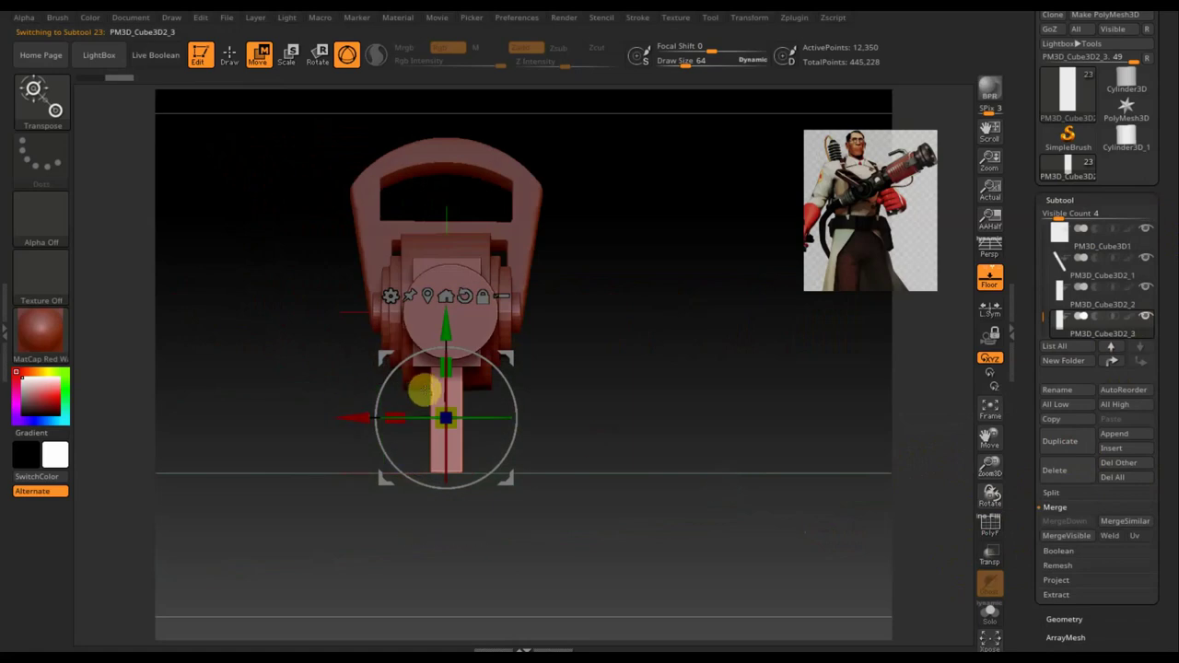
left_click_drag(394, 417, 378, 415)
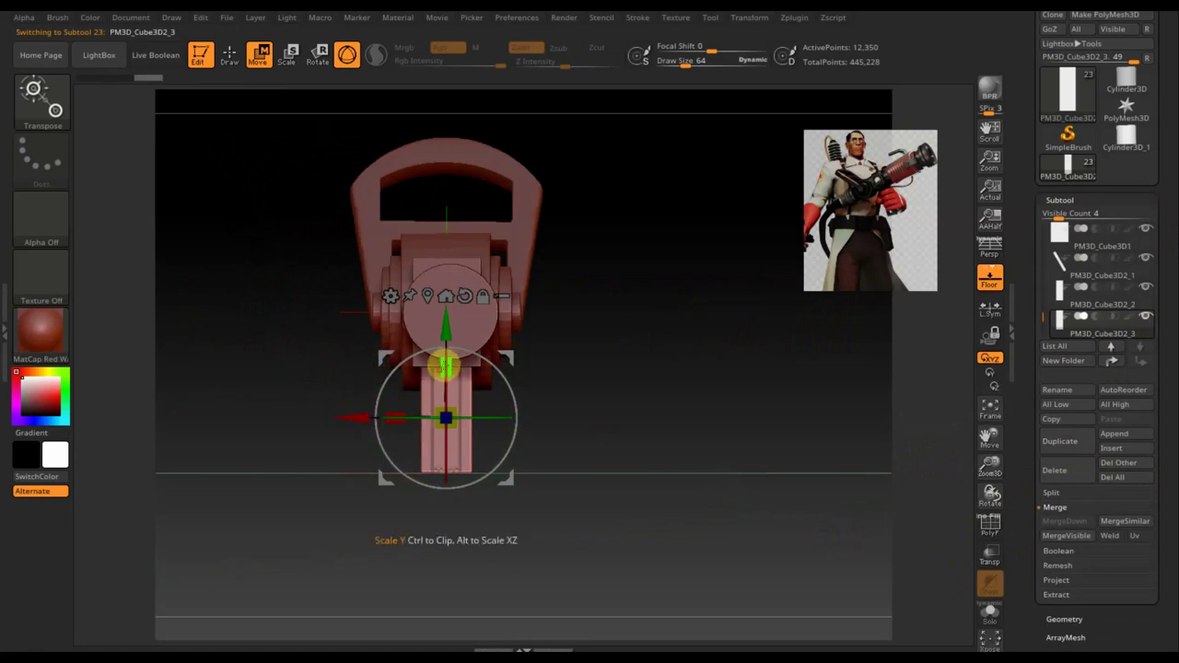
left_click_drag(446, 364, 445, 370)
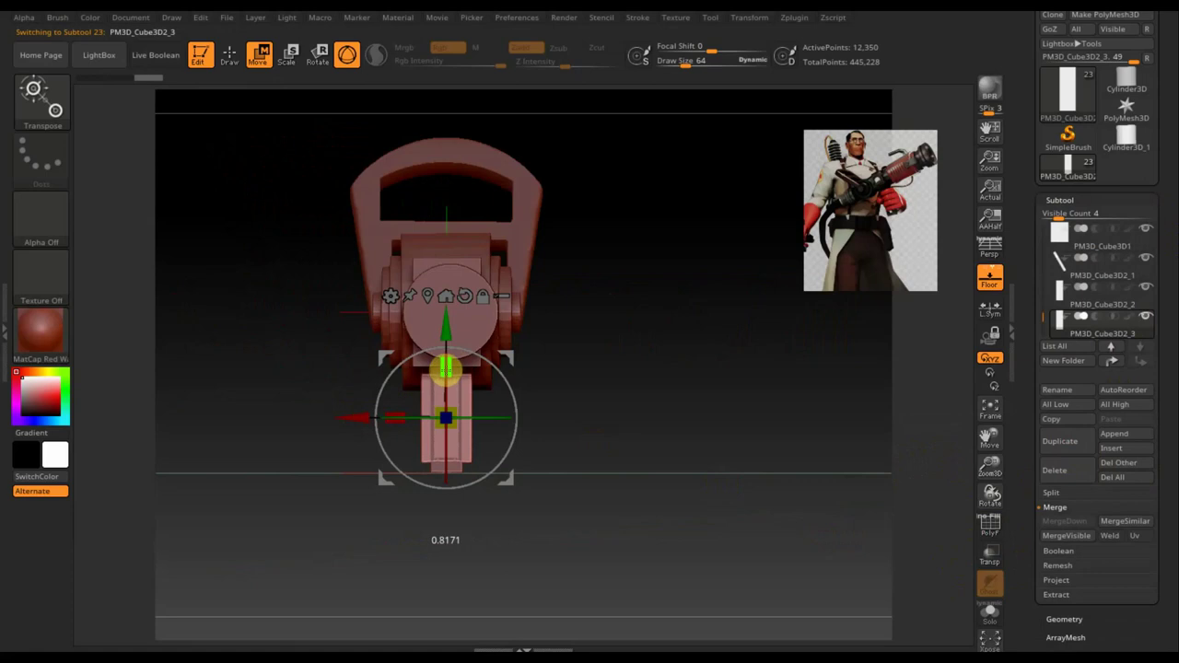
mouse_move(532, 421)
left_mouse_down()
mouse_move(666, 430)
mouse_move(658, 438)
left_mouse_up()
left_click_drag(500, 414, 493, 414)
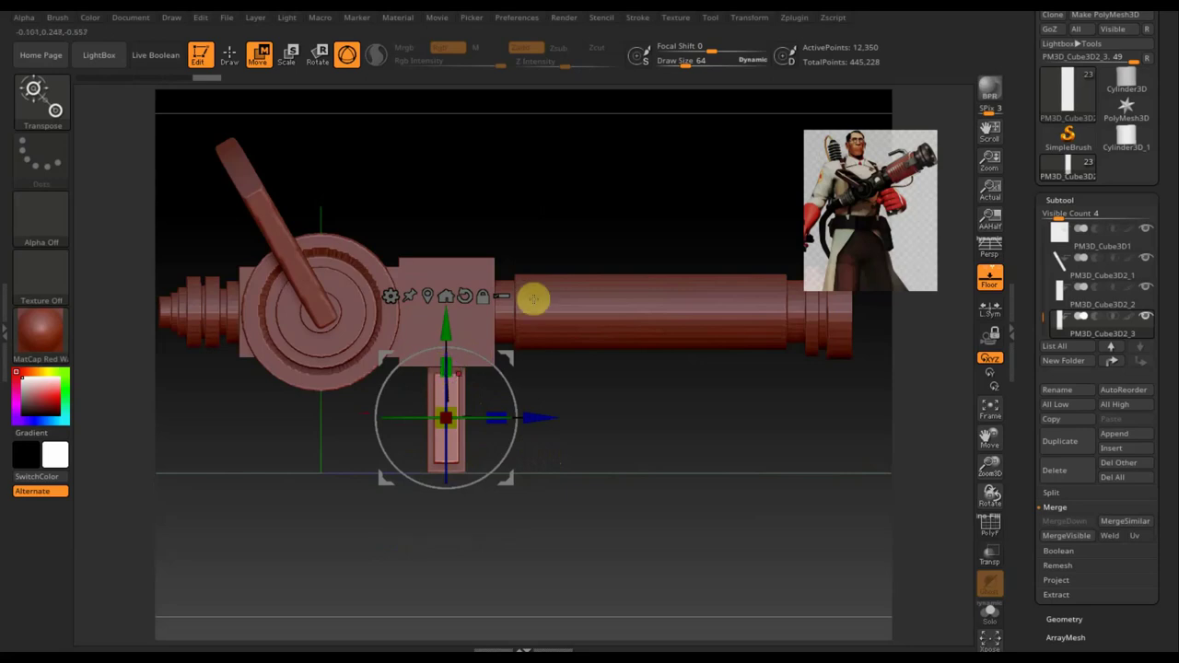
left_click(1068, 306)
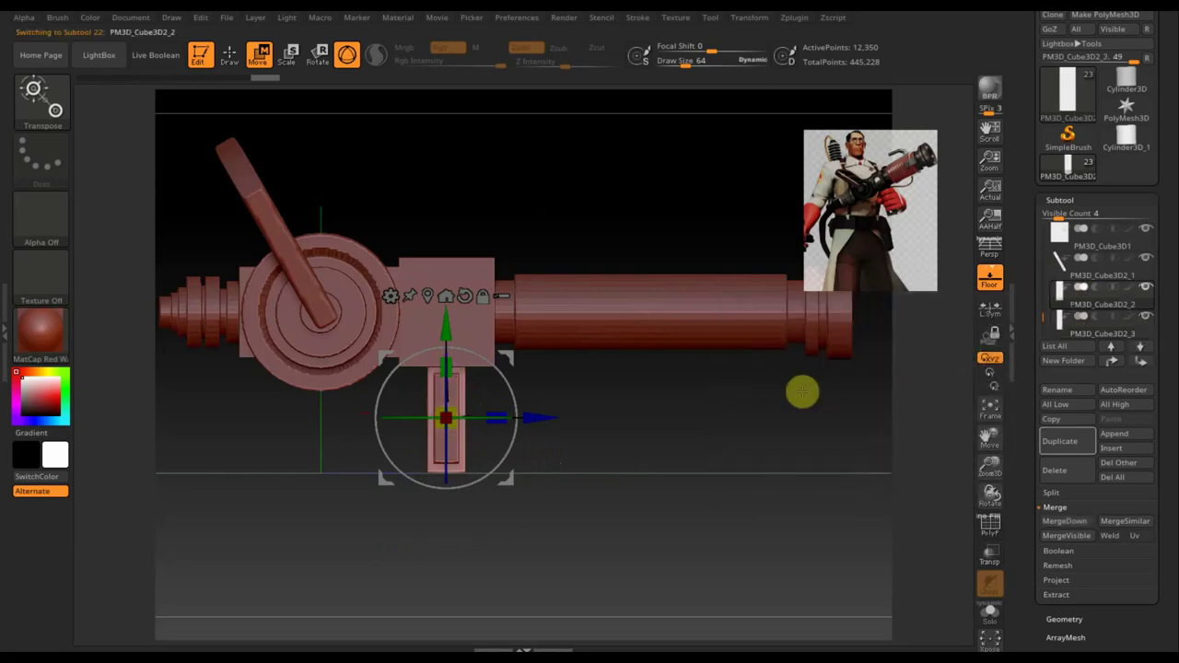
Use the TrimCurve brush to cut the grip bar's lower end off diagonally
left_click(231, 68)
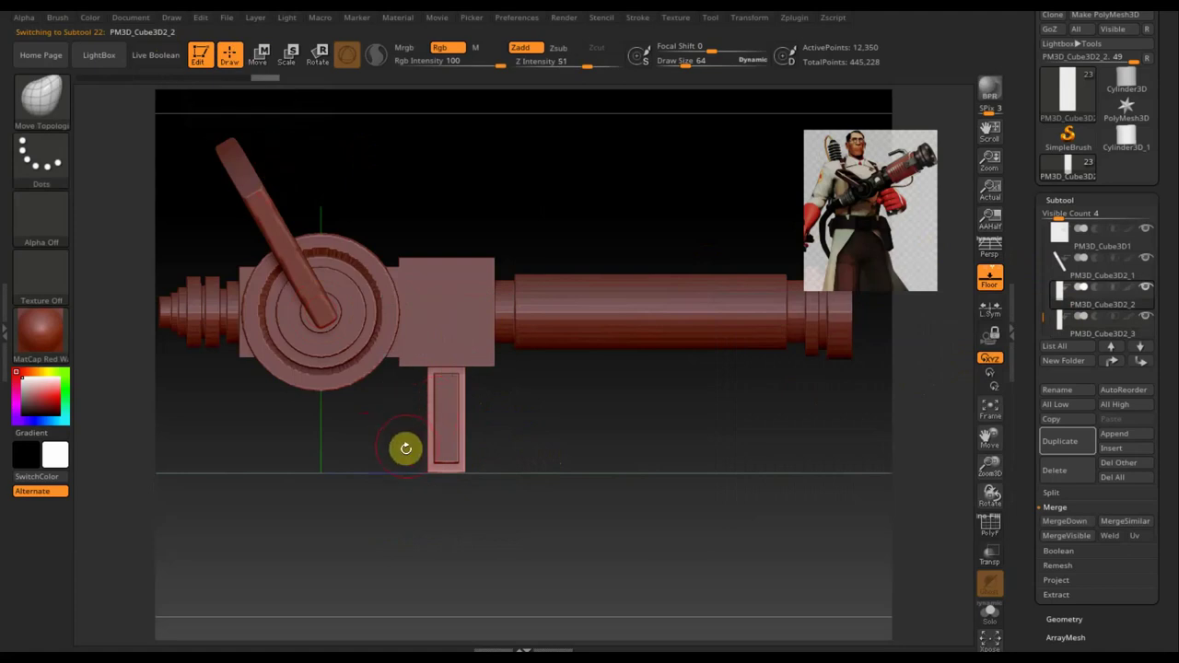
left_click(46, 112, "ctrl+shift")
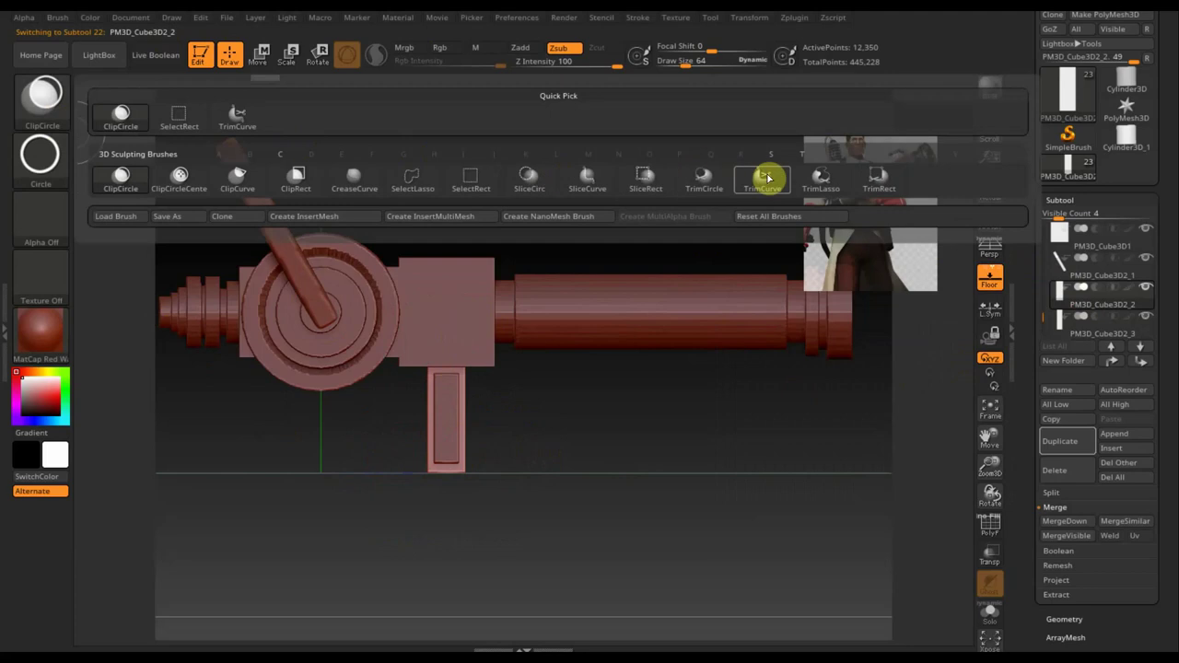
left_click(764, 180)
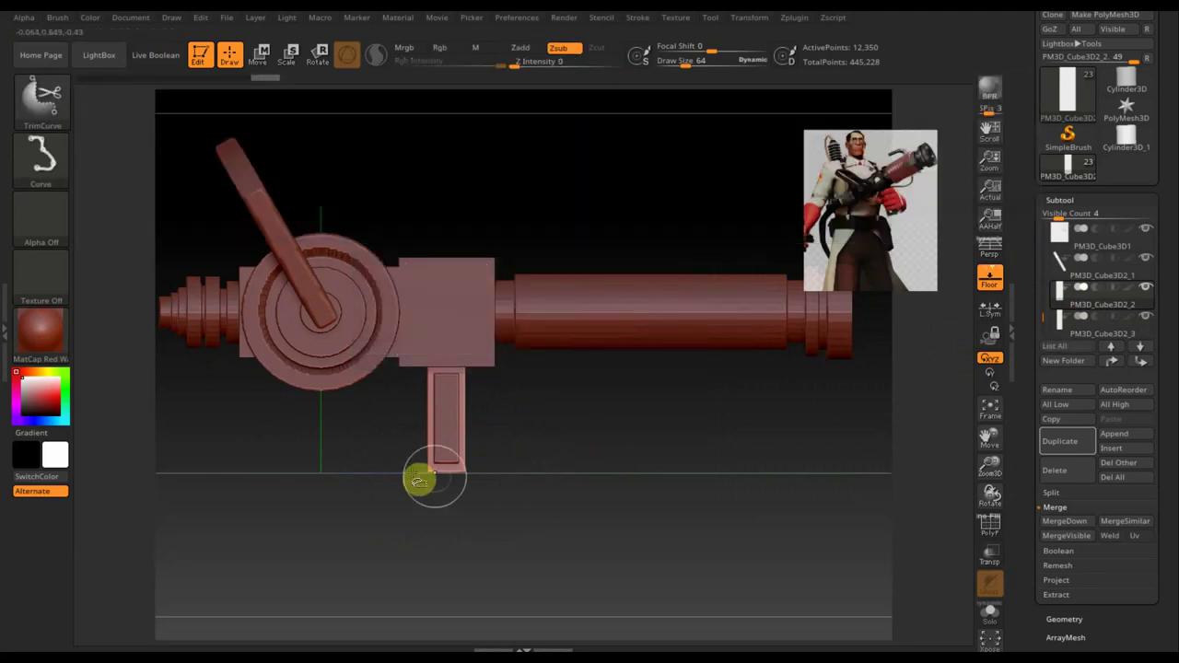
mouse_move(337, 421)
left_mouse_down()
mouse_move(471, 482)
mouse_move(229, 410)
mouse_move(475, 518)
mouse_move(343, 418)
left_mouse_up()
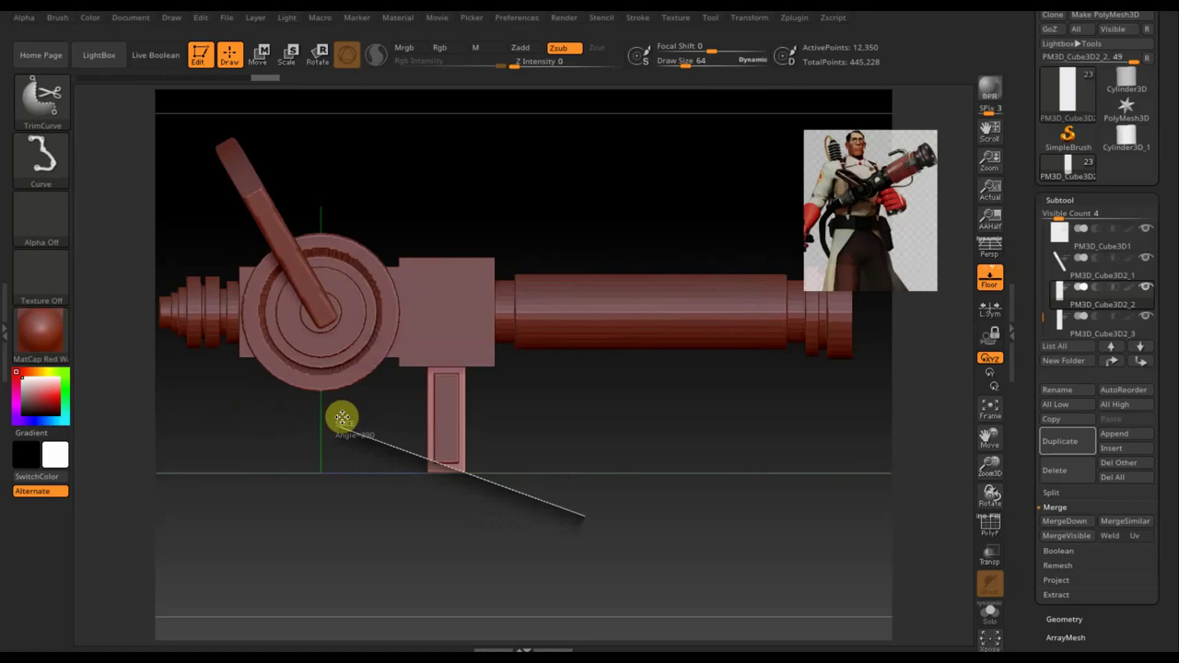
left_click_drag(343, 418, 346, 420, "ctrl+shift")
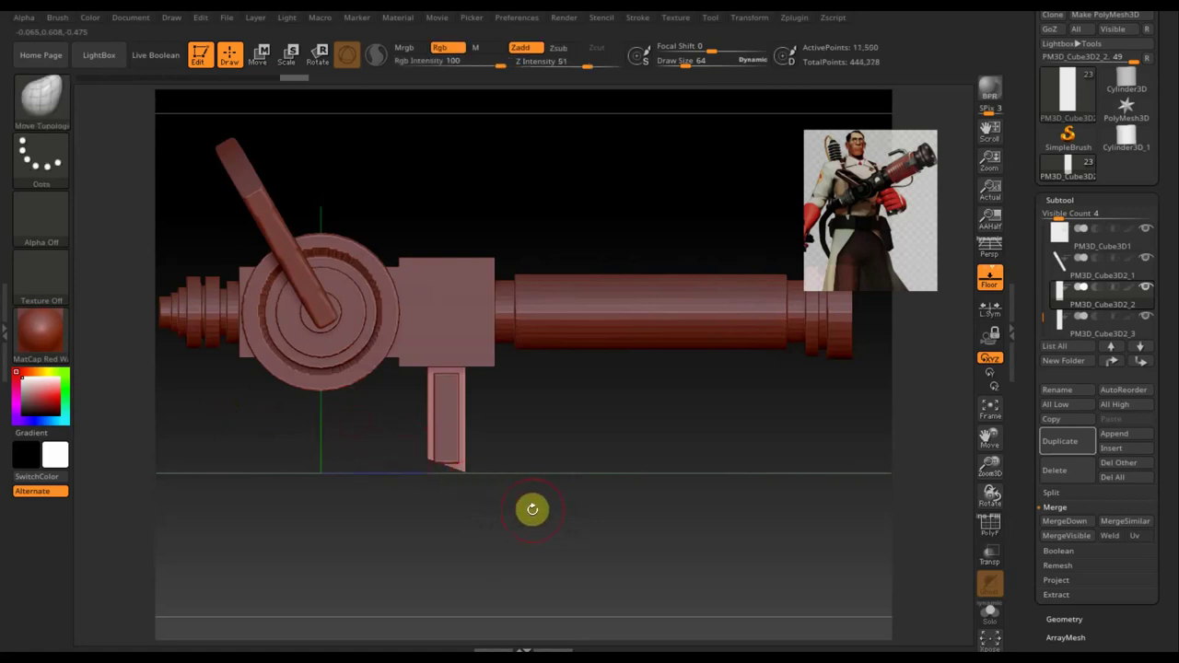
Slice the bottom of inner grip piece PM3D_Cube3D2_3 off at a diagonal
left_click(1079, 324)
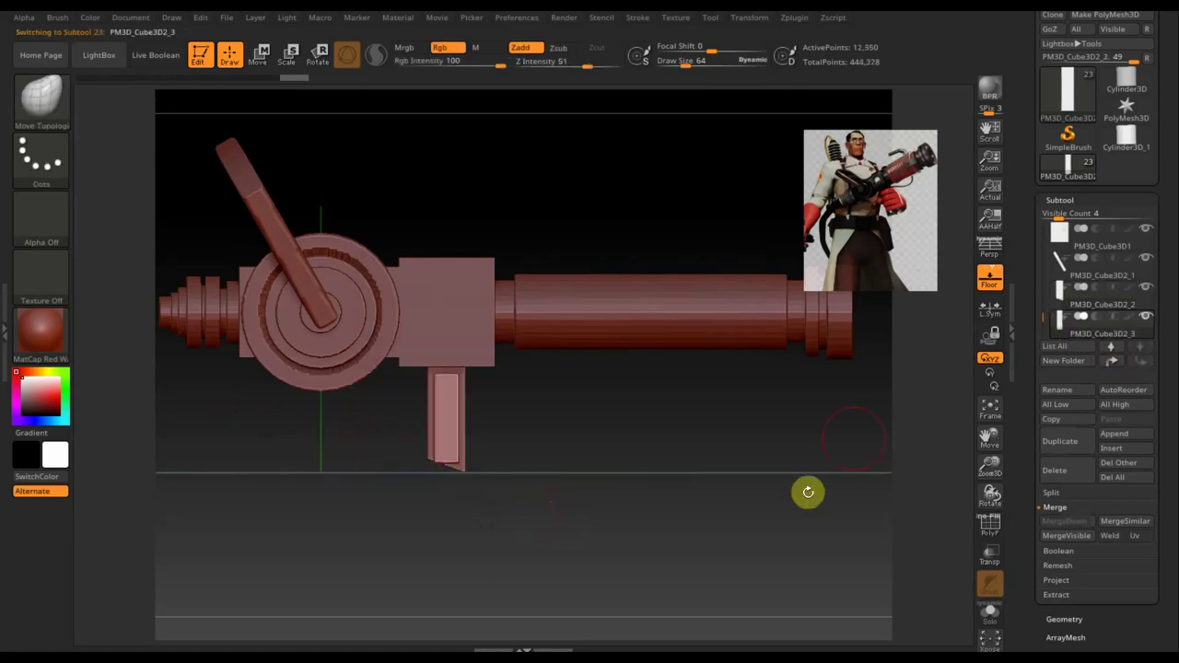
left_click_drag(594, 522, 362, 424, "ctrl+shift")
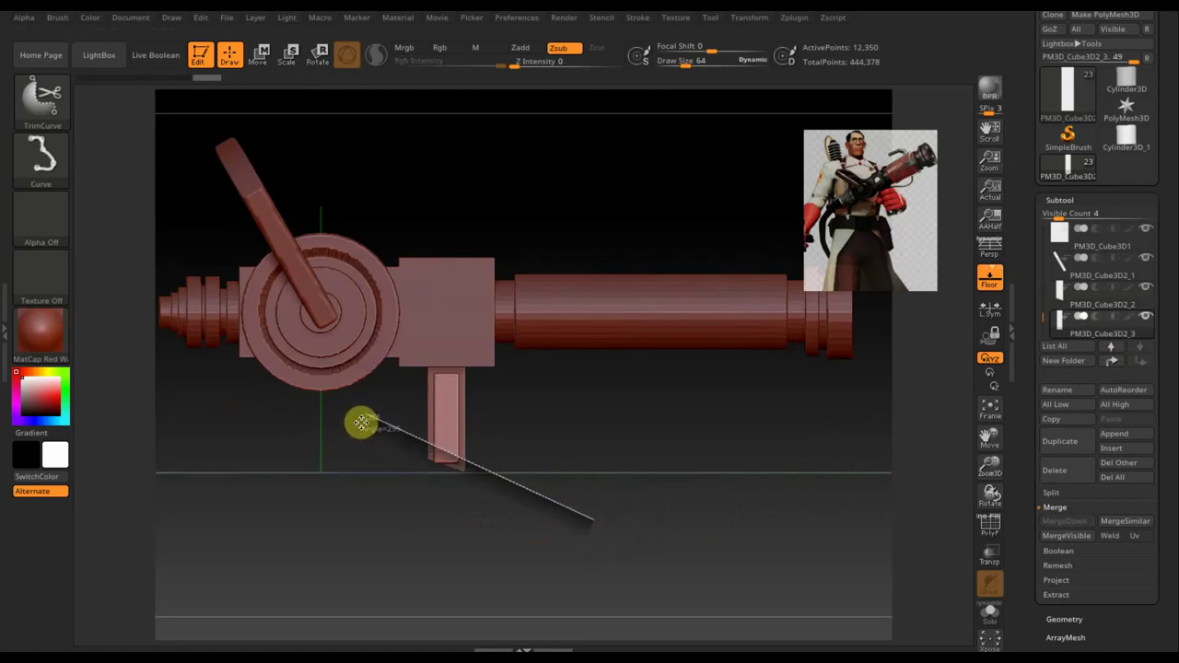
left_click_drag(362, 425, 362, 426, "ctrl+shift")
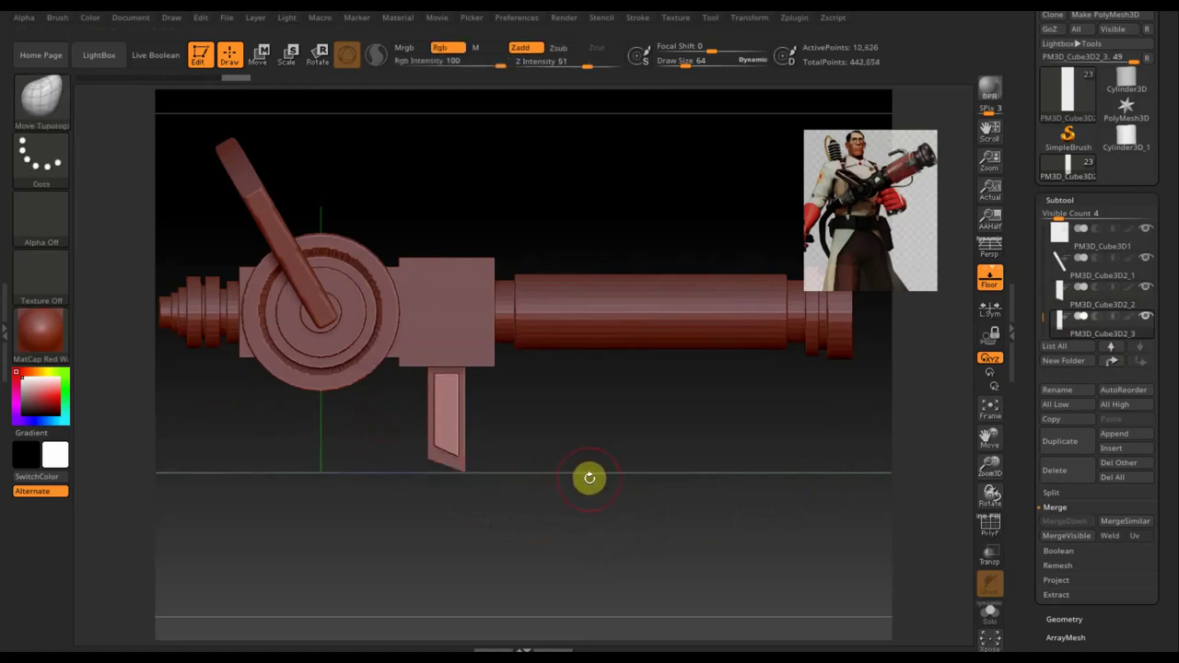
left_click_drag(563, 485, 612, 317)
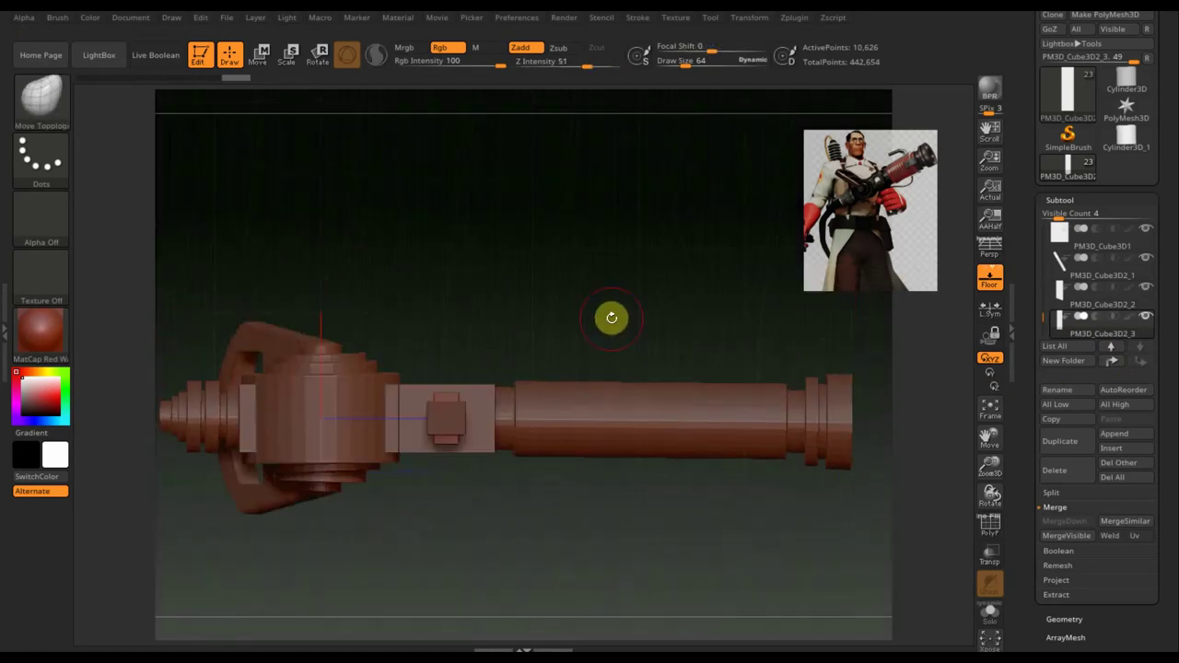
Trim two angled slices off outer grip piece PM3D_Cube3D2_2 from the top view
left_click(1074, 305)
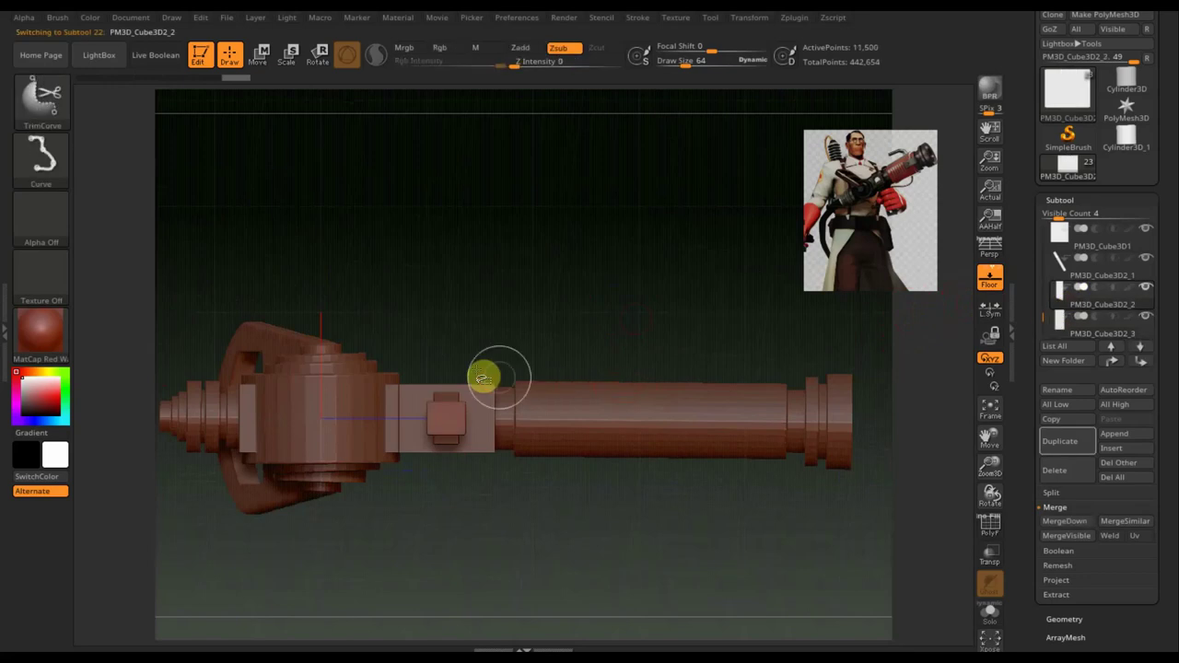
left_click_drag(410, 356, 482, 421)
mouse_move(368, 440)
left_mouse_down()
mouse_move(443, 373)
mouse_move(454, 379)
left_mouse_up()
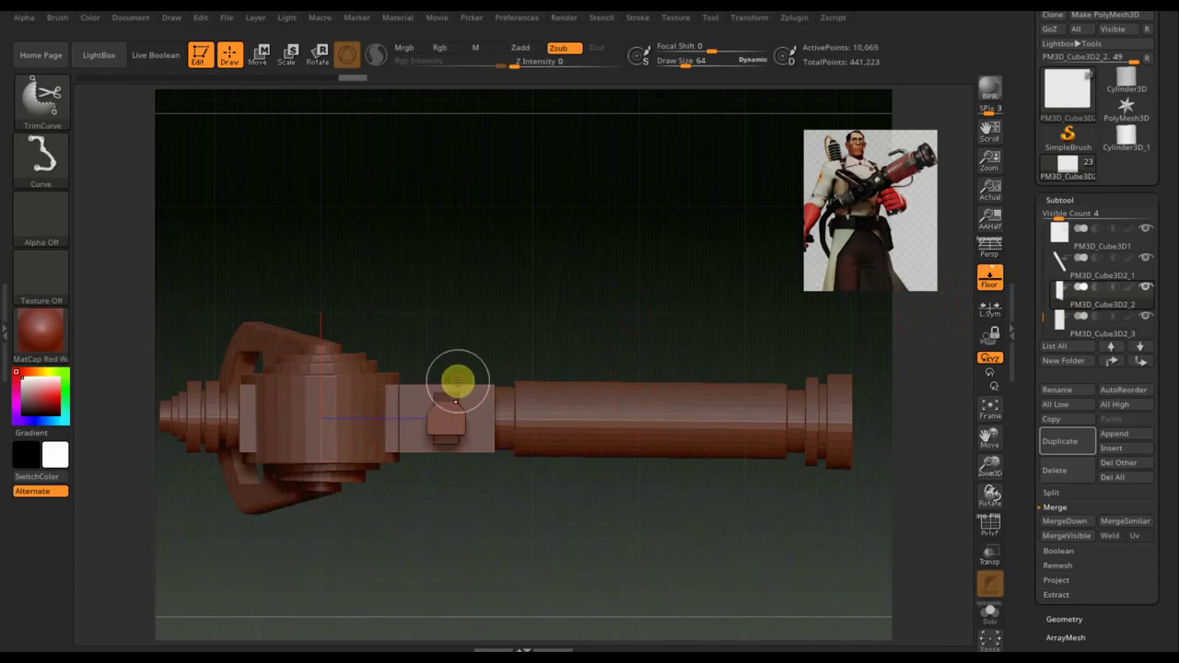
left_click_drag(458, 382, 460, 383)
left_click_drag(571, 297, 579, 480, "shift")
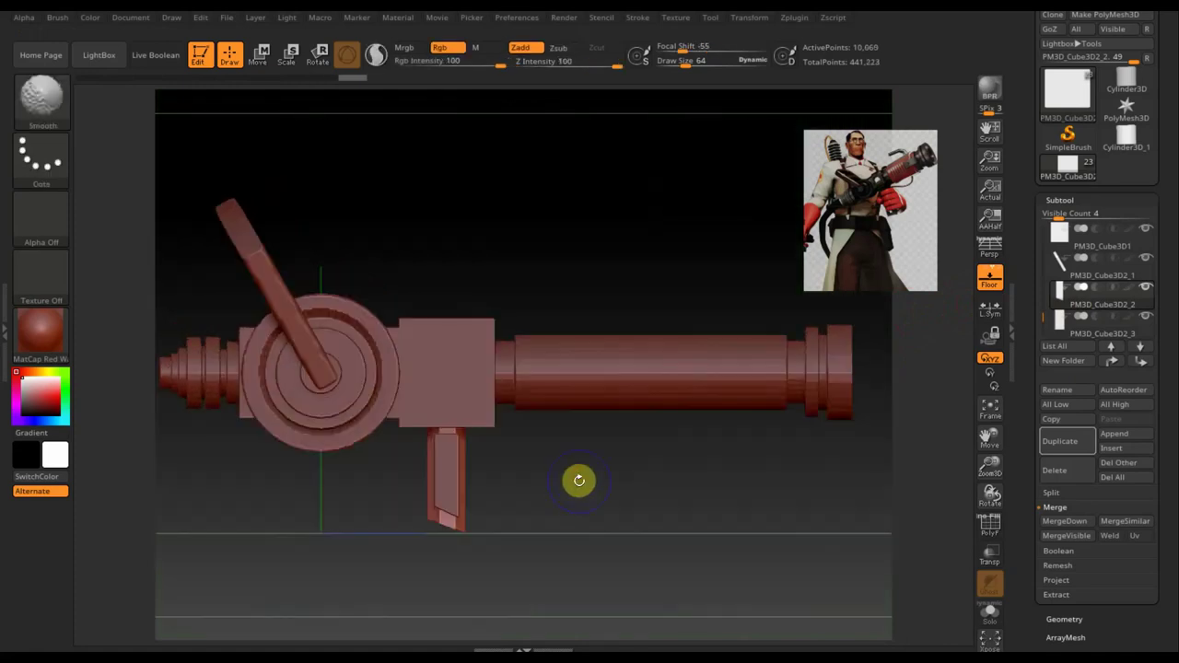
left_click_drag(577, 482, 581, 495, "shift")
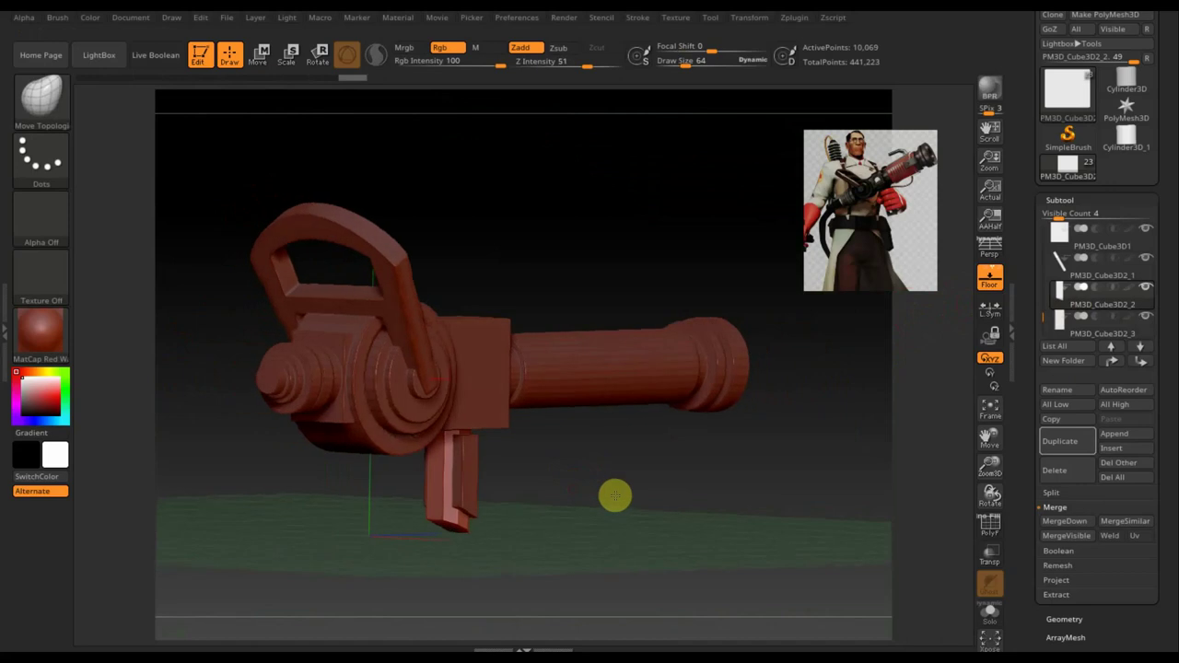
Select inner grip piece PM3D_Cube3D2_3 and switch to the Move gizmo
left_click(1080, 324)
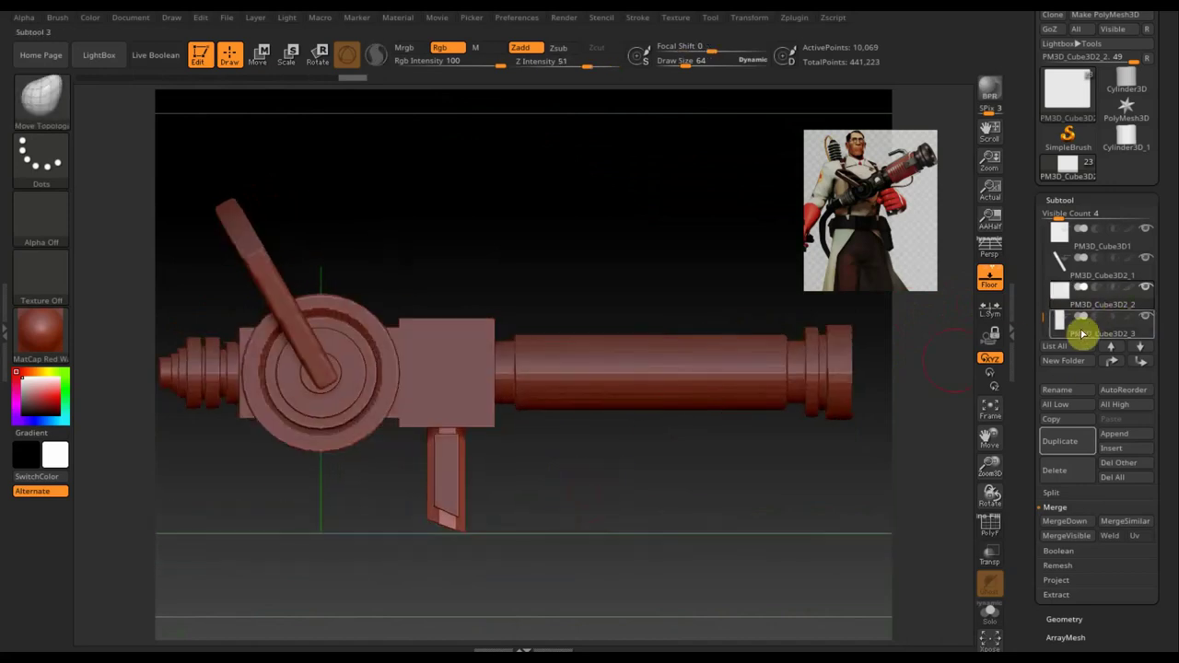
left_click(1079, 316)
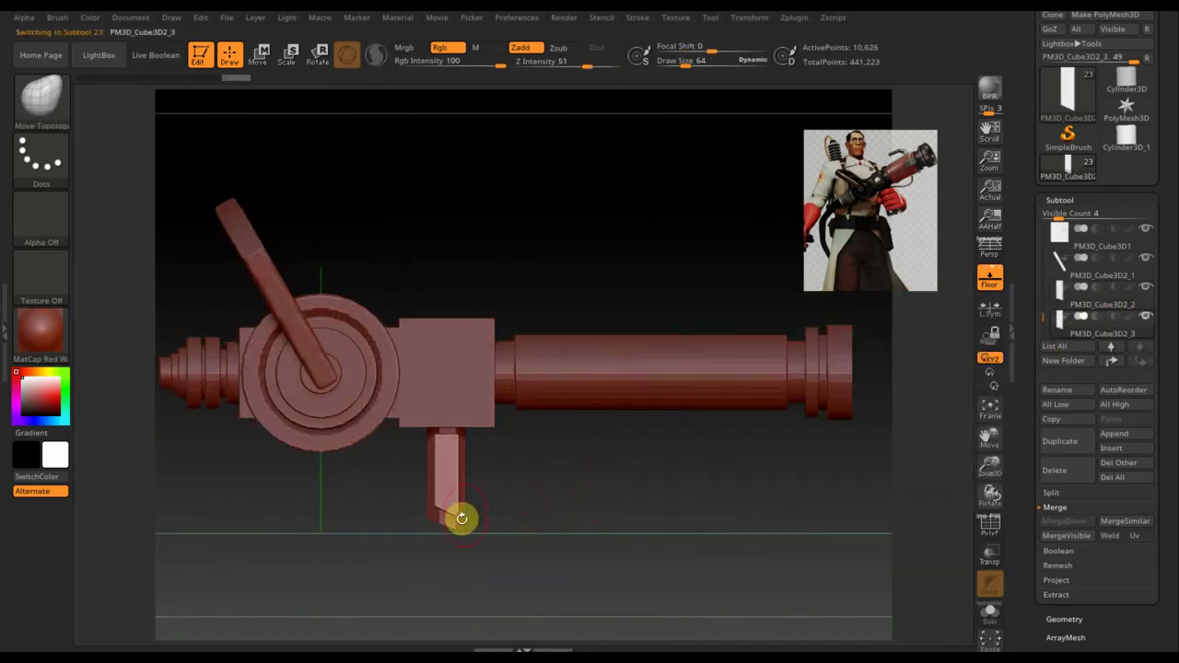
mouse_move(540, 505)
left_mouse_down()
mouse_move(610, 506)
mouse_move(524, 507)
mouse_move(562, 510)
mouse_move(561, 492)
mouse_move(574, 500)
left_mouse_up()
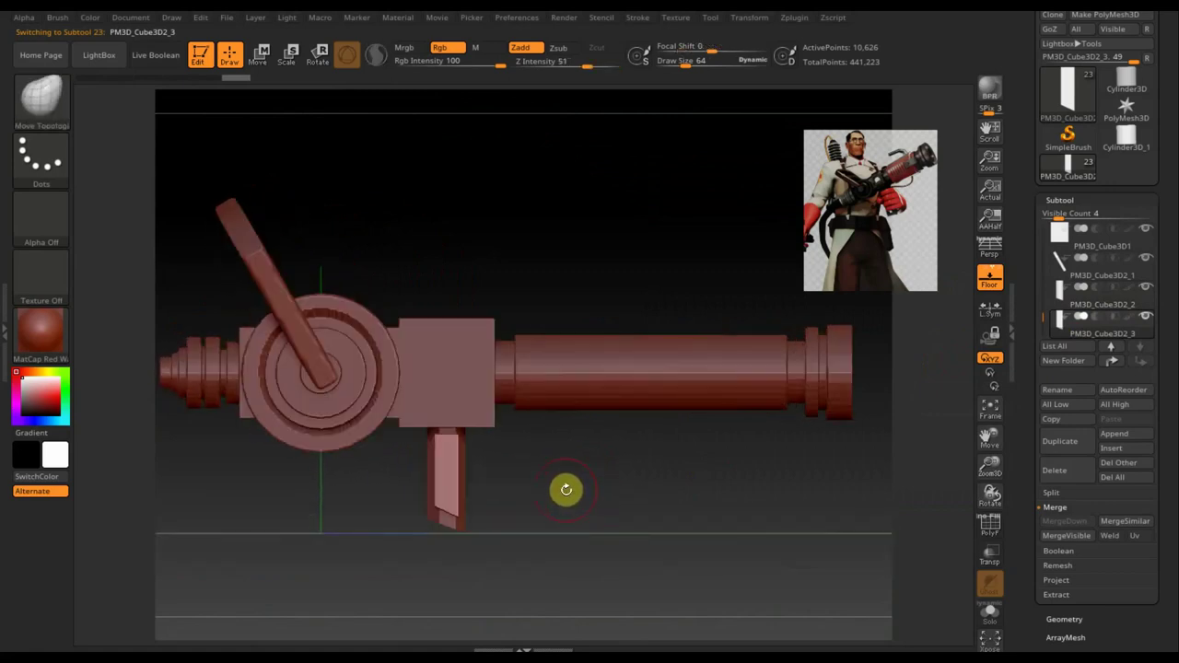
left_click(267, 58)
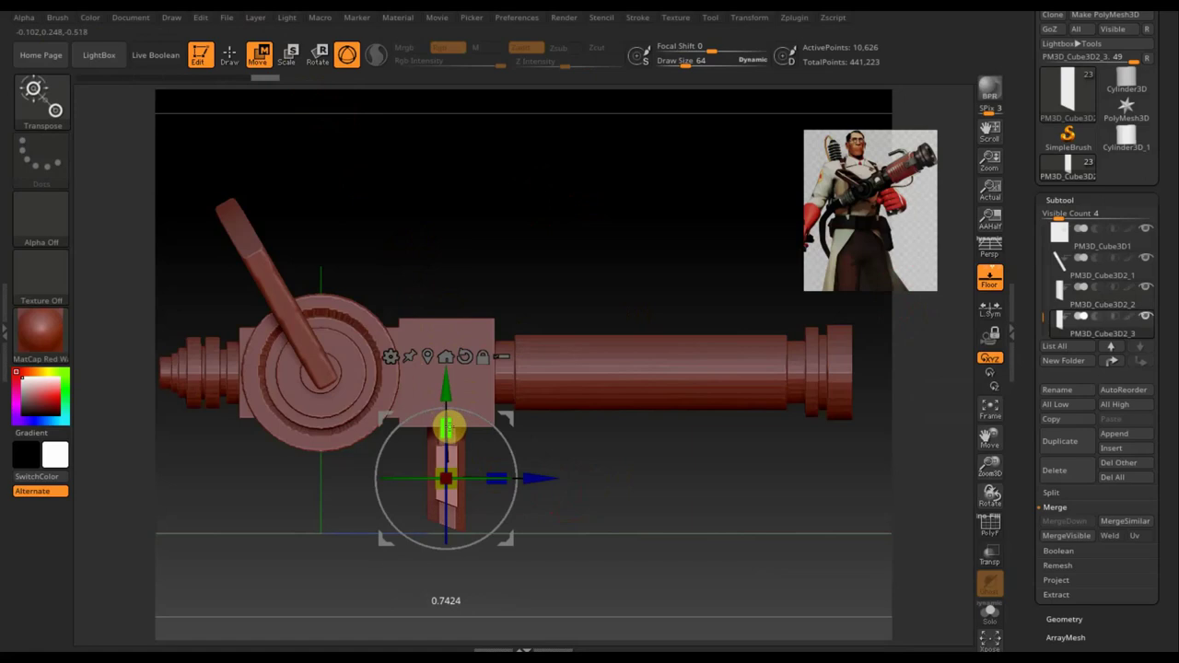
Nudge the inner piece down, Merge Down into PM3D_Cube3D2_2, and DynaMesh to hollow the grip
left_click_drag(448, 426, 446, 401)
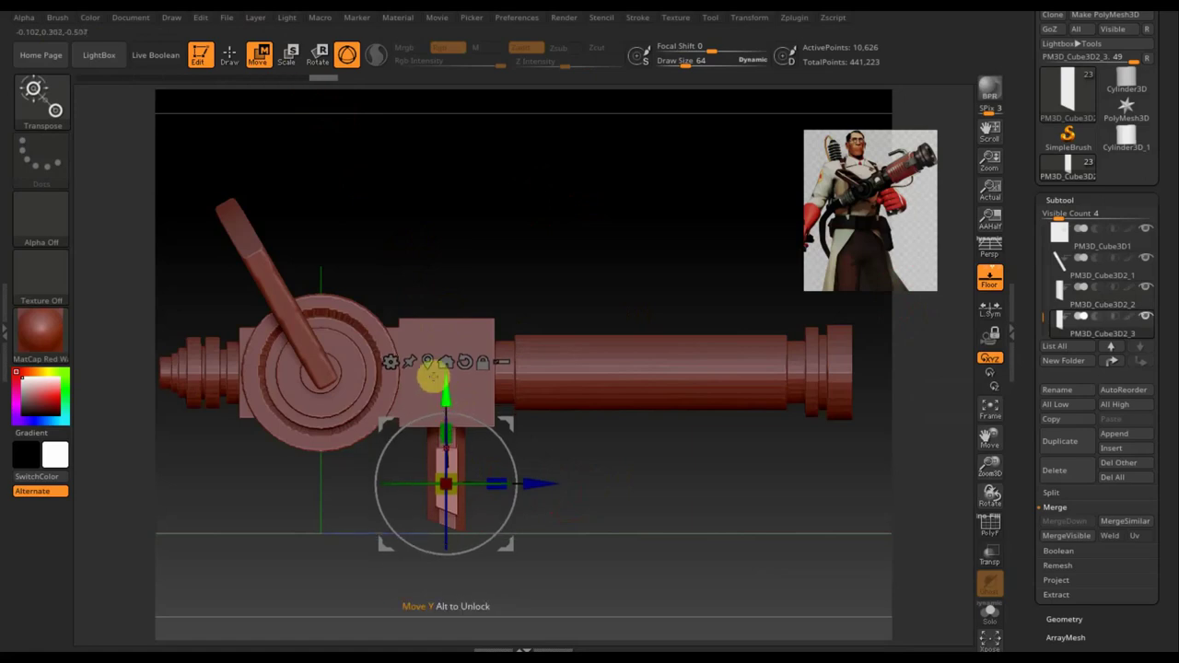
left_click(229, 54)
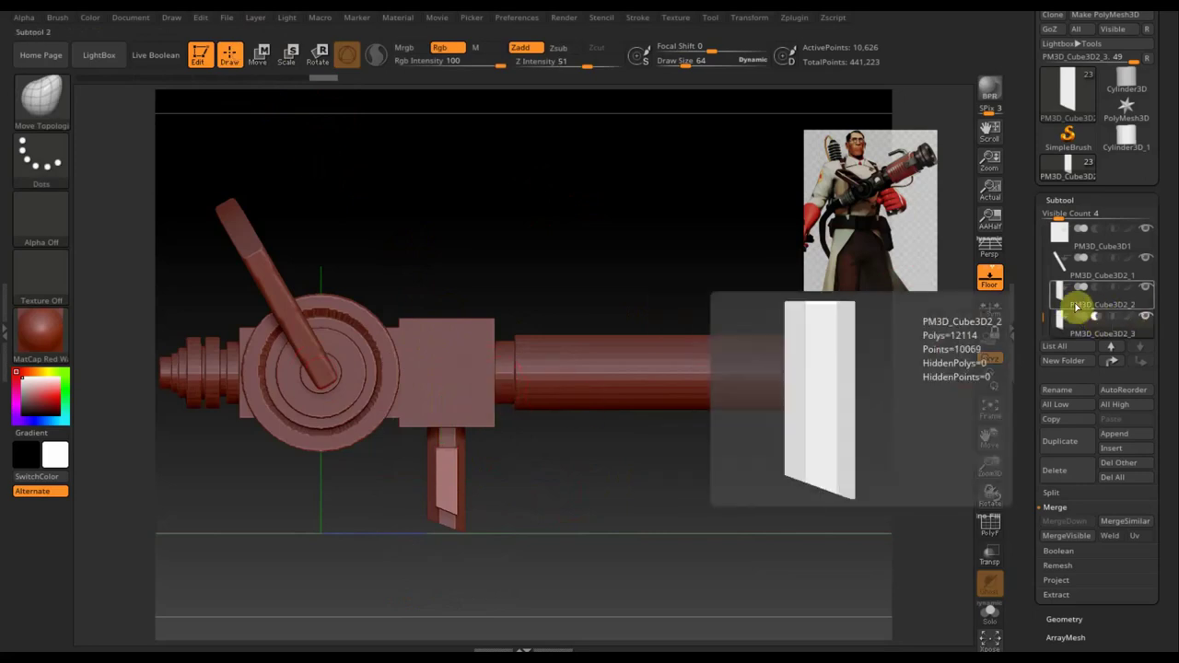
left_click(1111, 346)
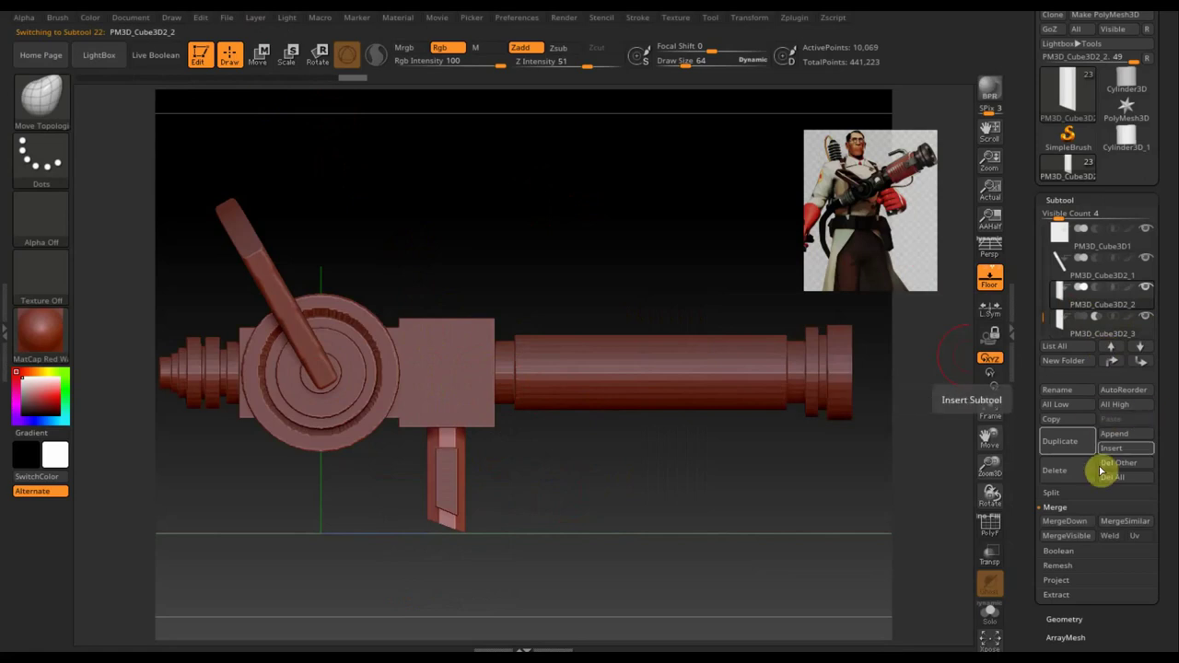
left_click(1090, 526)
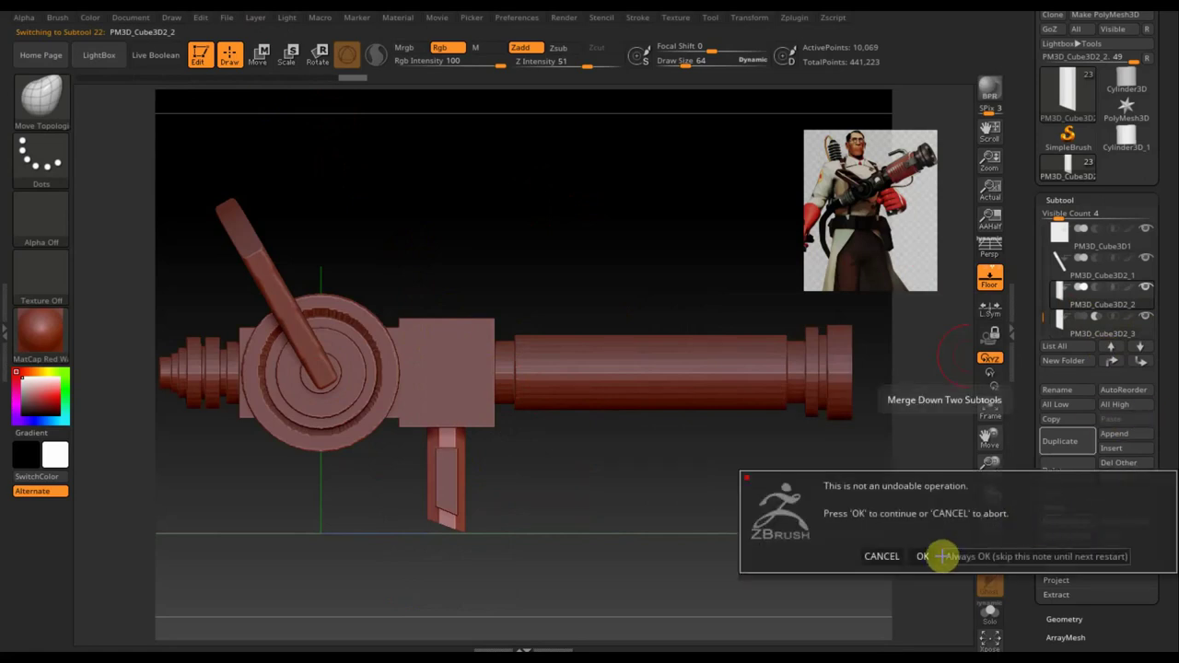
left_click(892, 558)
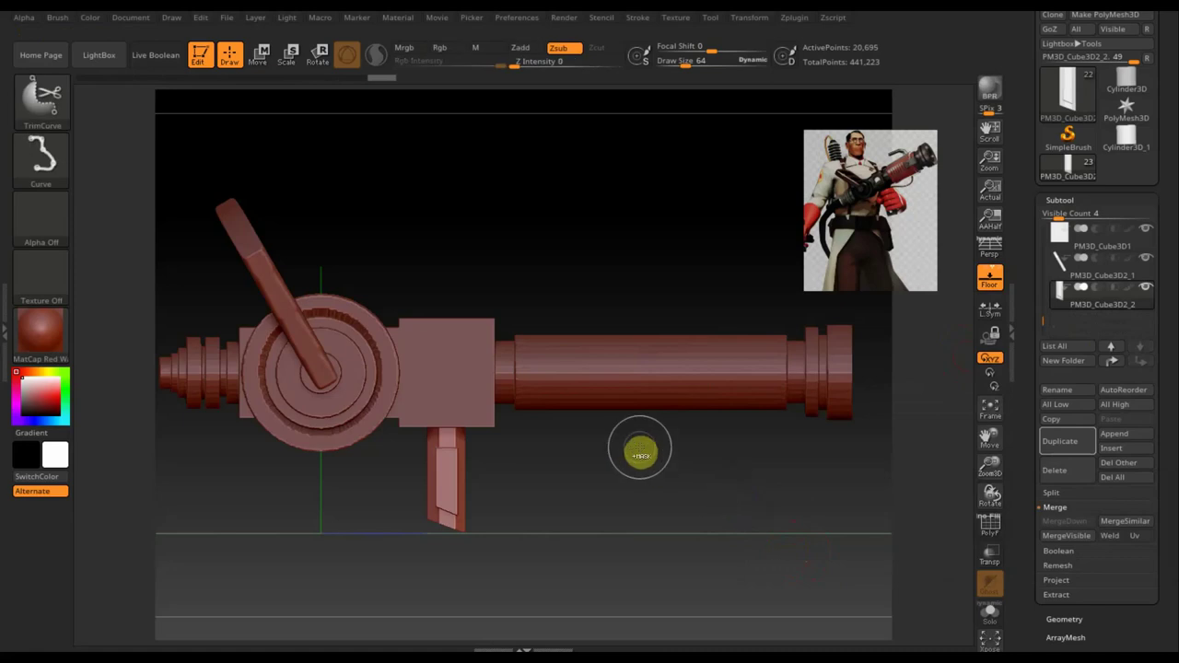
mouse_move(643, 443)
left_mouse_down("ctrl")
mouse_move(774, 591)
mouse_move(761, 564)
mouse_move(727, 560)
left_mouse_up("ctrl")
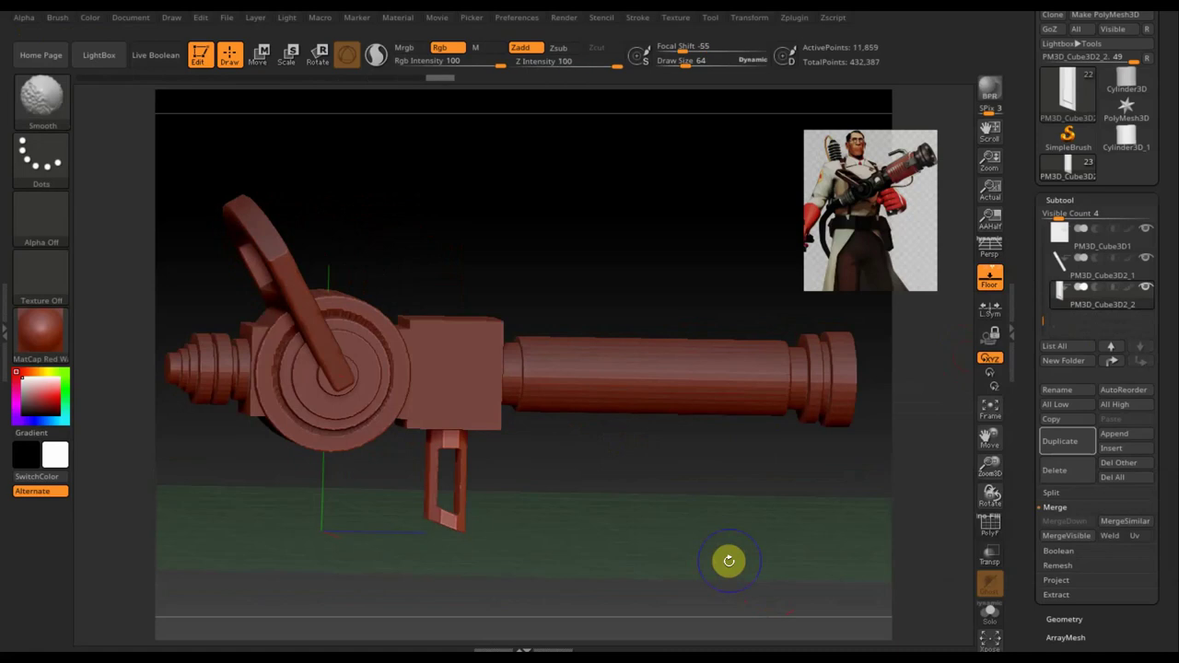
mouse_move(727, 558)
left_mouse_down("shift")
mouse_move(695, 508)
mouse_move(594, 509)
mouse_move(698, 526)
mouse_move(710, 561)
mouse_move(782, 514)
mouse_move(588, 514)
left_mouse_up("shift")
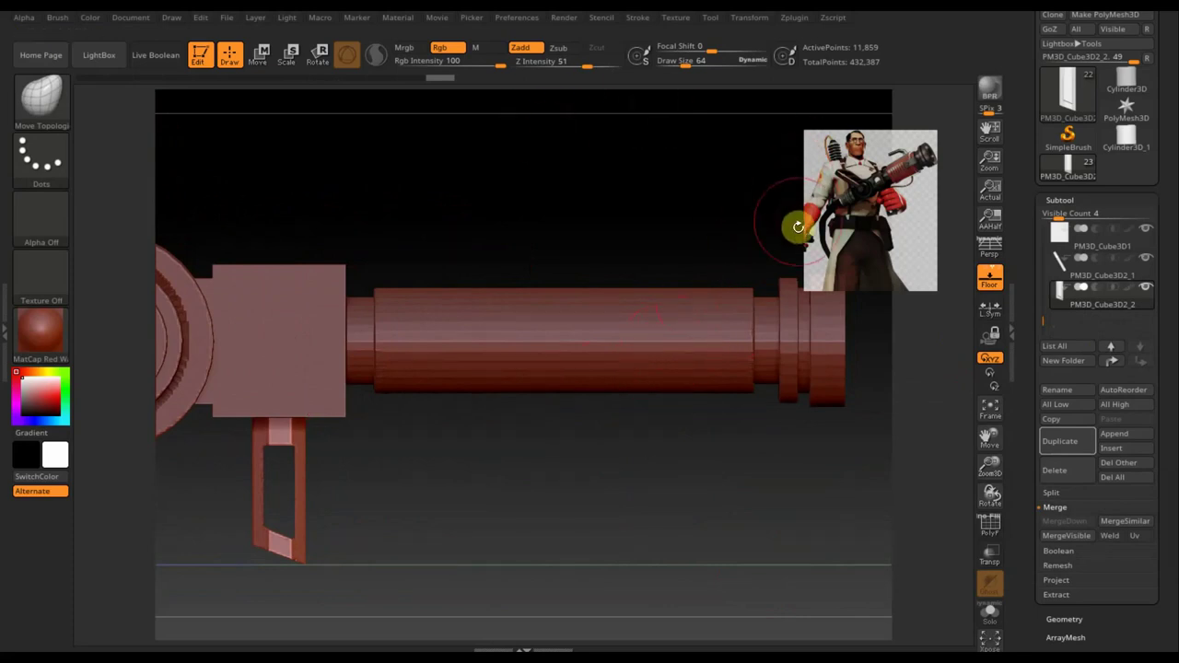
Select the horizontal barrel cylinder and remesh it with DynaMesh
key("n")
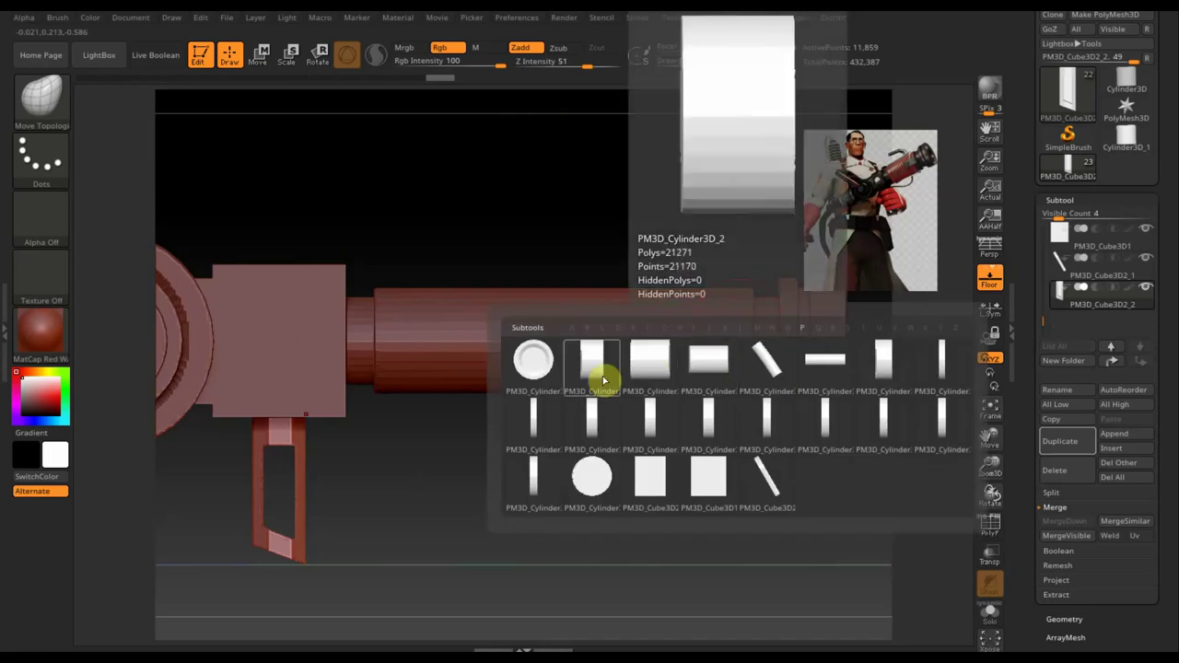
left_click(660, 376)
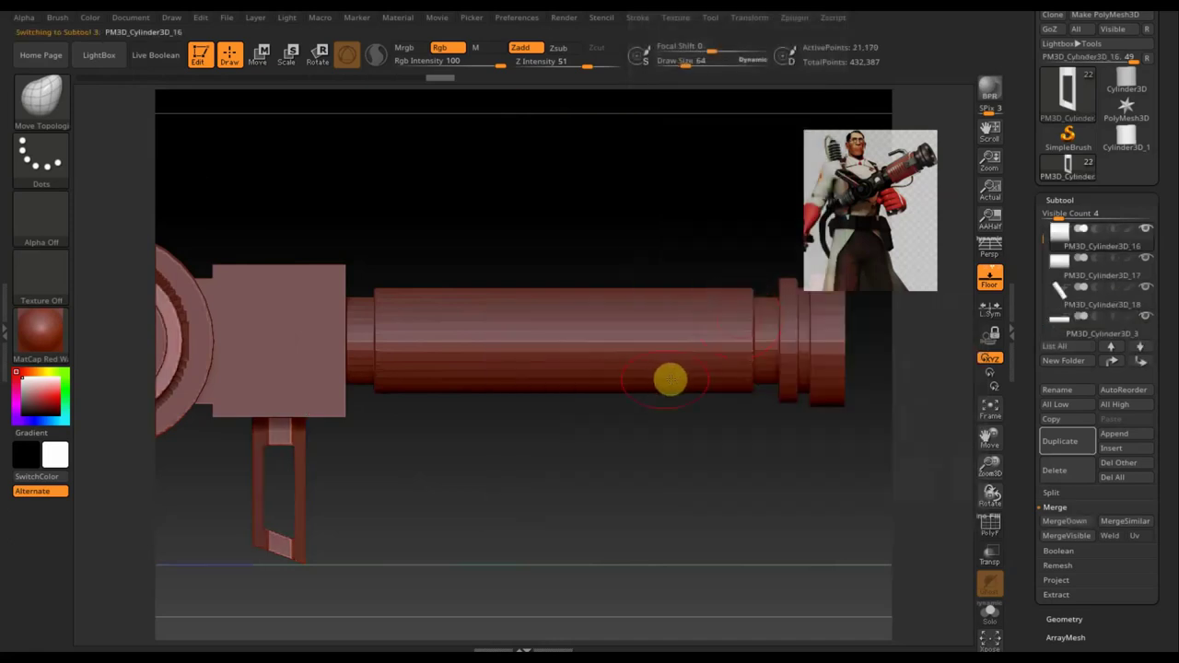
key("n")
left_click(704, 430)
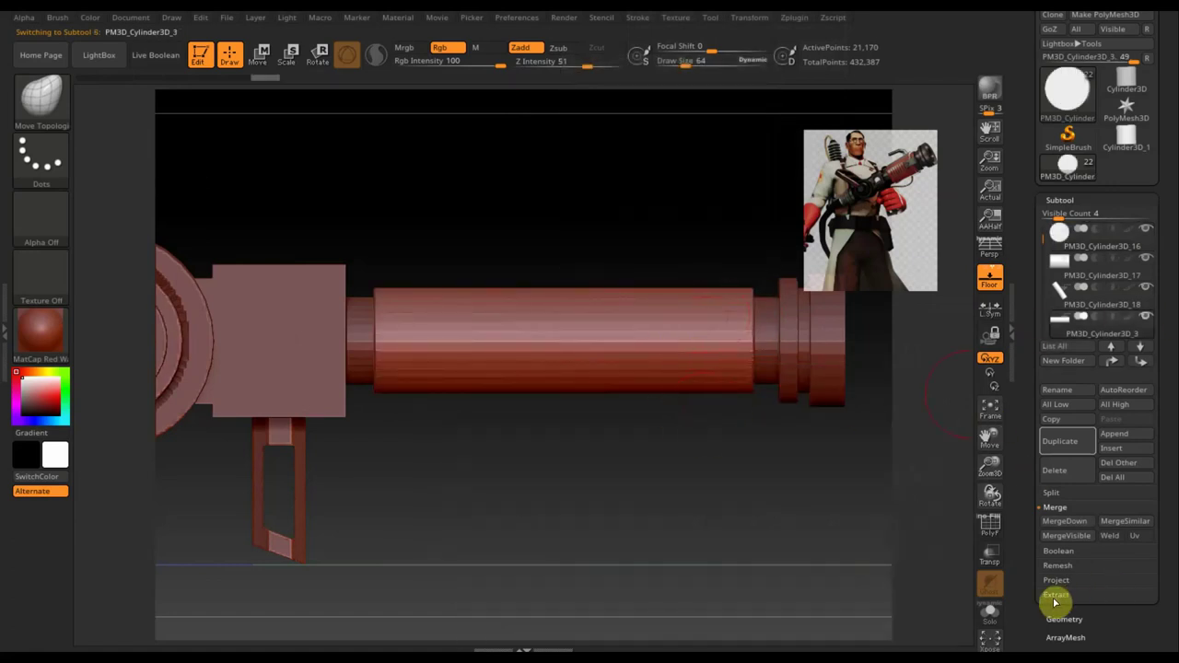
left_click(1071, 621)
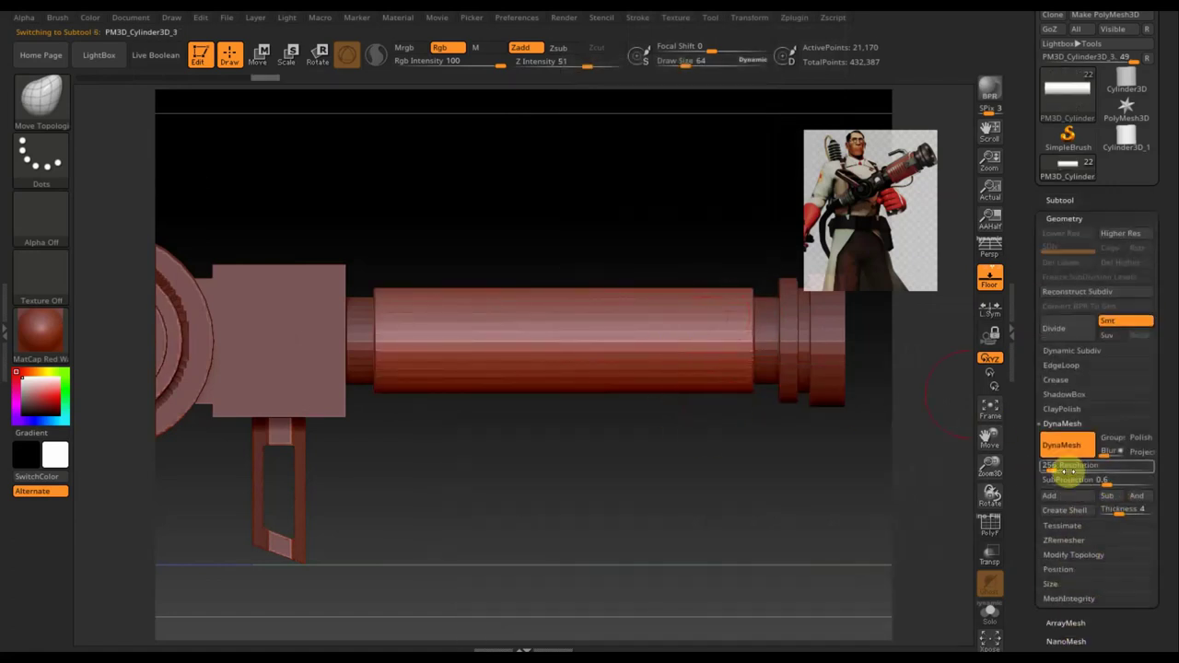
left_click_drag(764, 487, 815, 535, "ctrl")
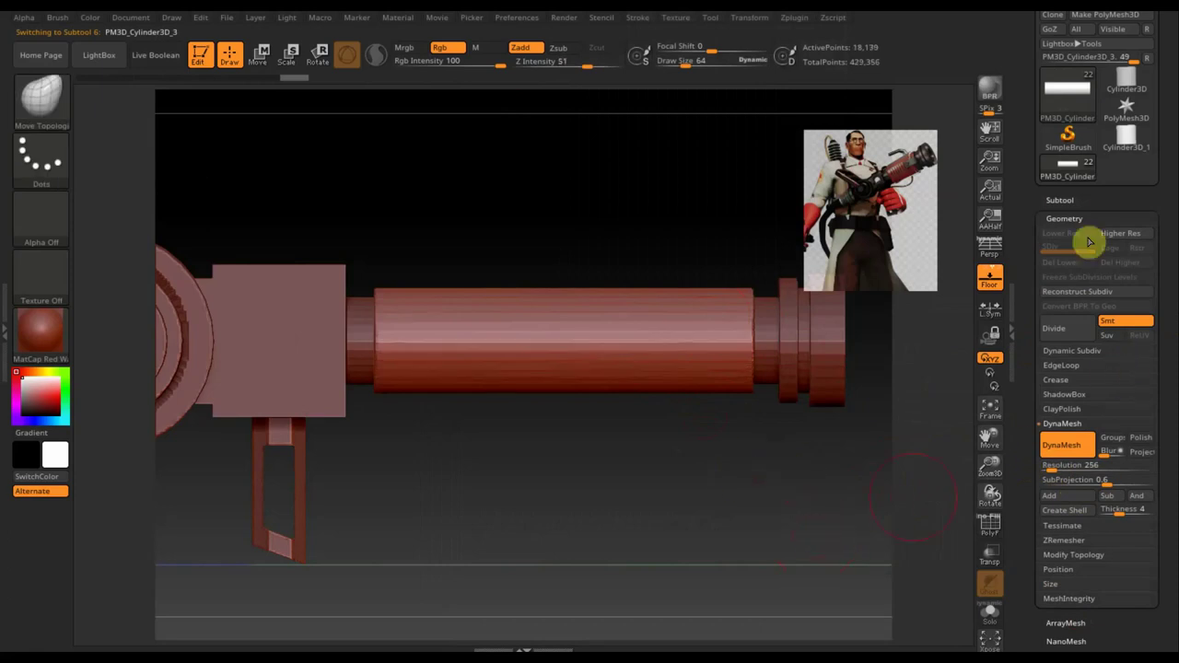
Duplicate the cylinder as PM3D_Cylinder3D_19 and move it to the bottom of the list
left_click(1060, 200)
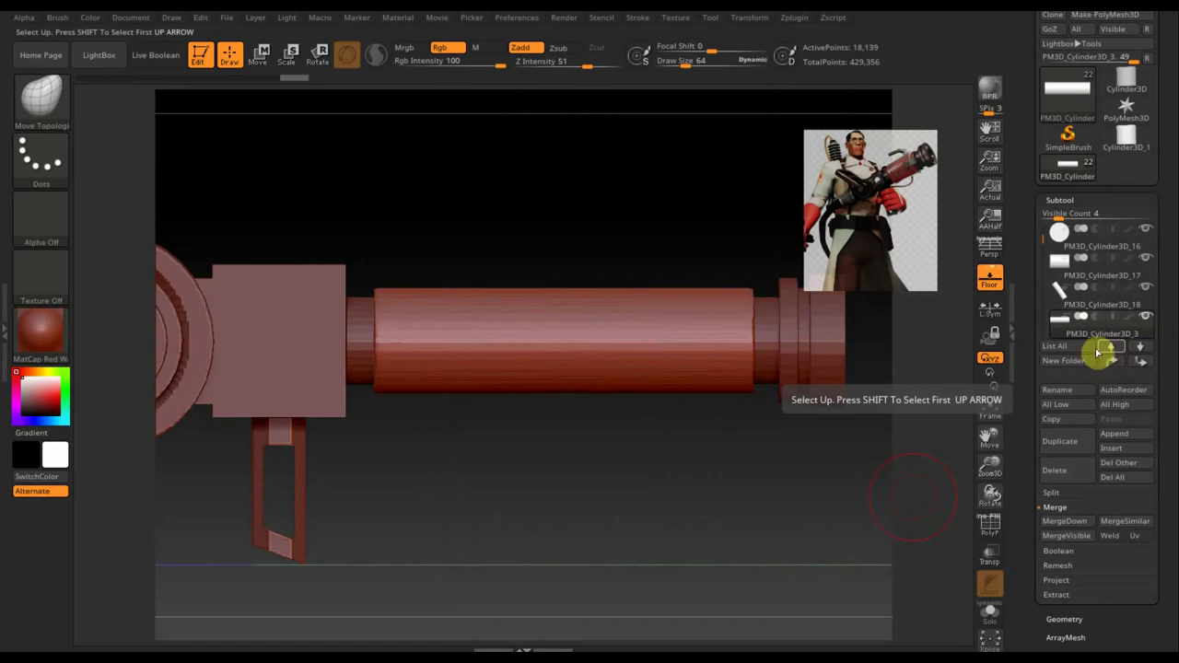
left_click(1064, 444)
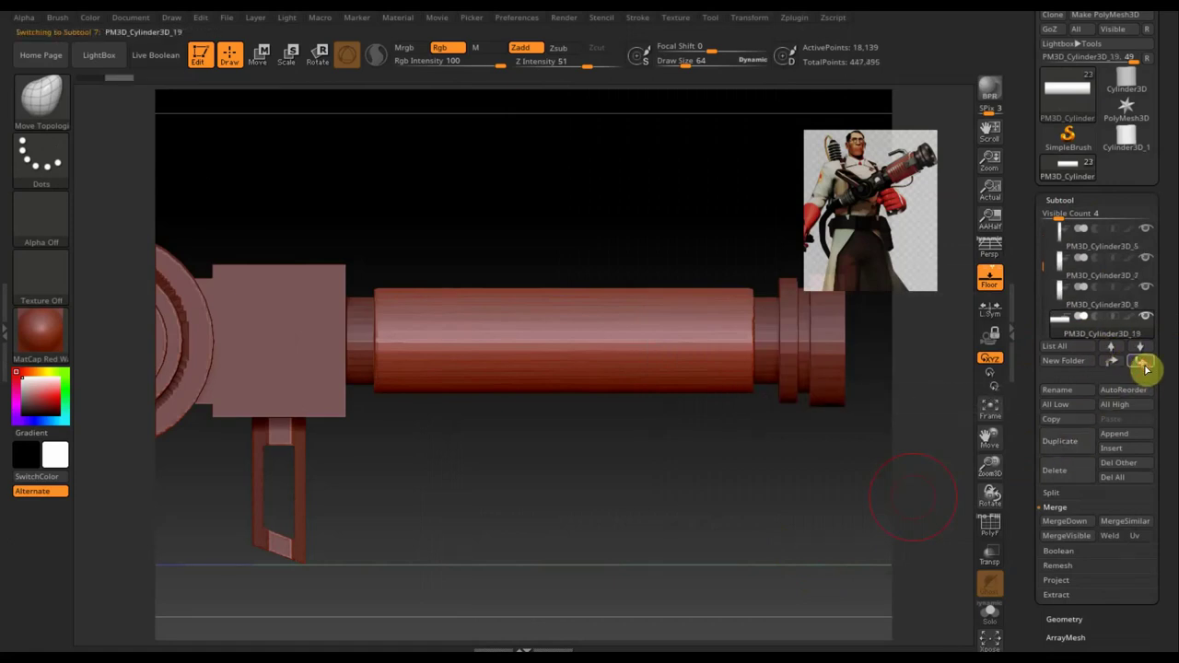
left_click(1142, 363)
left_click(1142, 364)
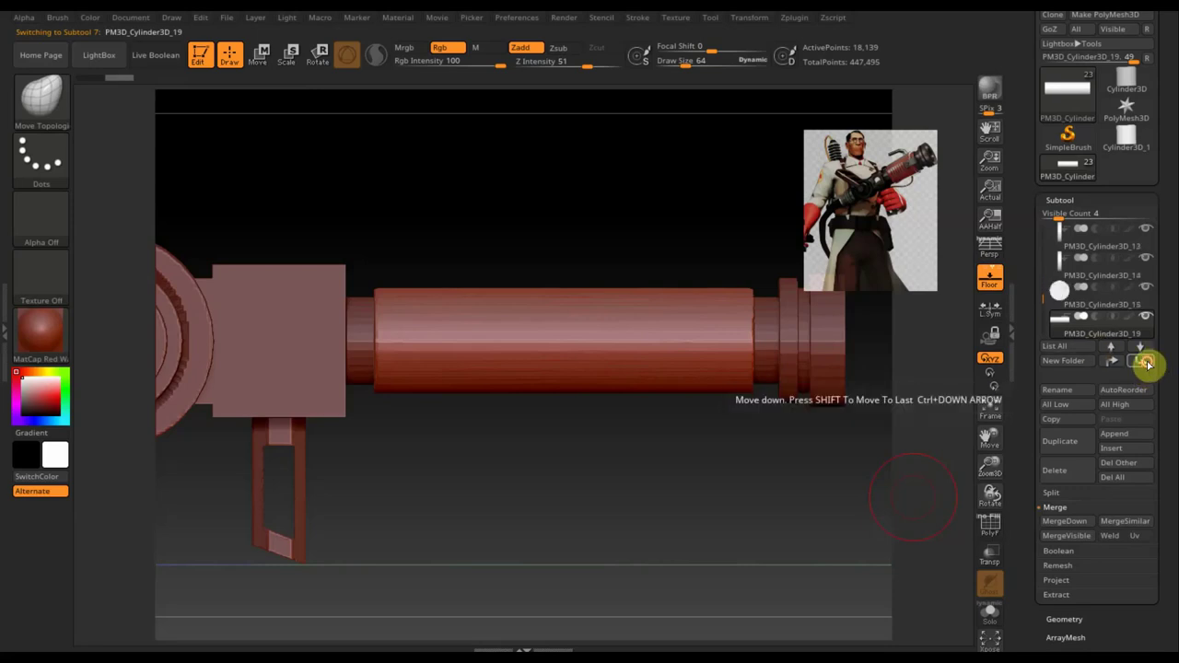
left_click(1144, 362)
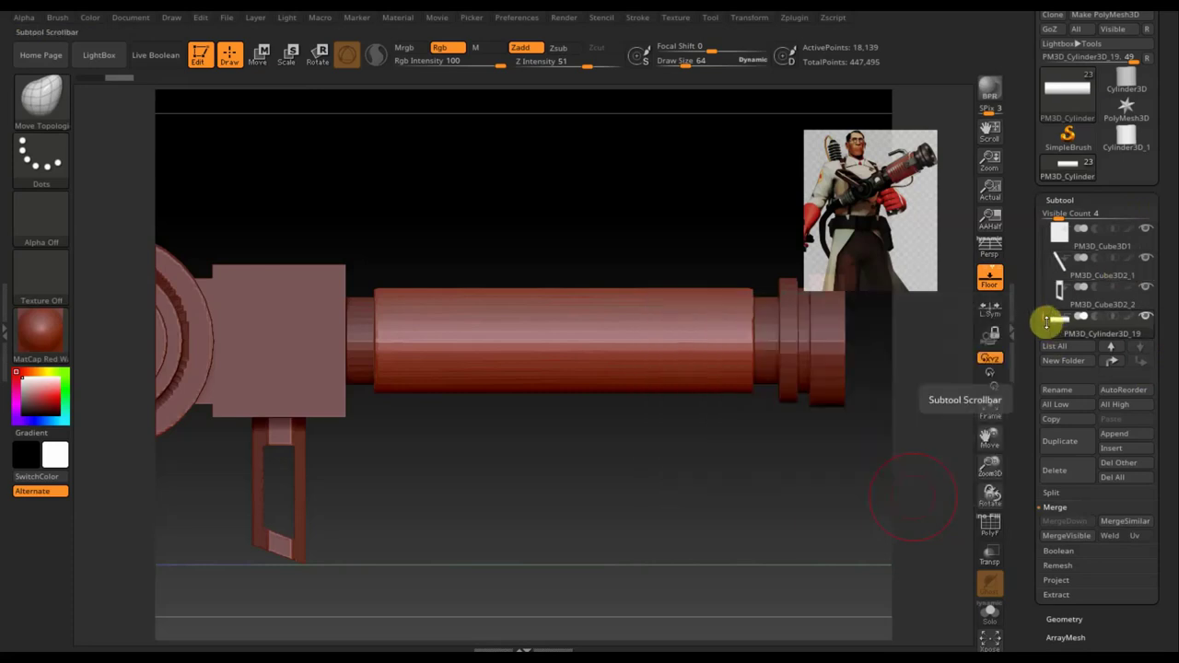
mouse_move(1101, 268)
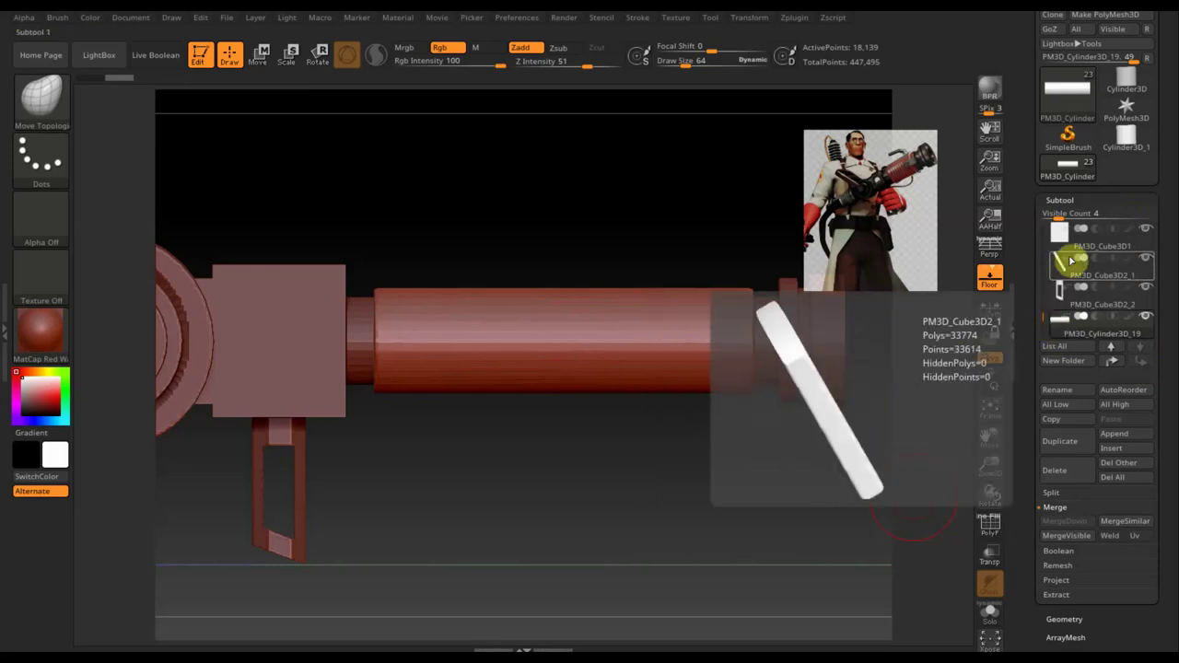
Duplicate central box PM3D_Cube3D1 and send the copy to the bottom of the subtool list
left_click(1063, 247)
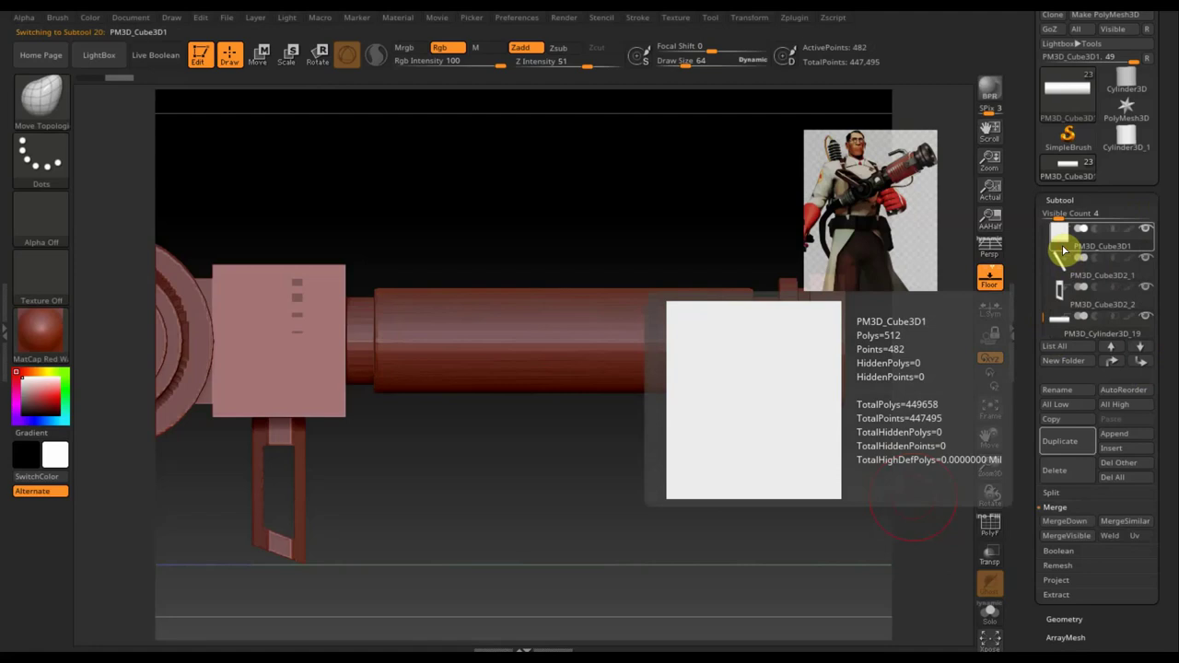
left_click(1067, 446)
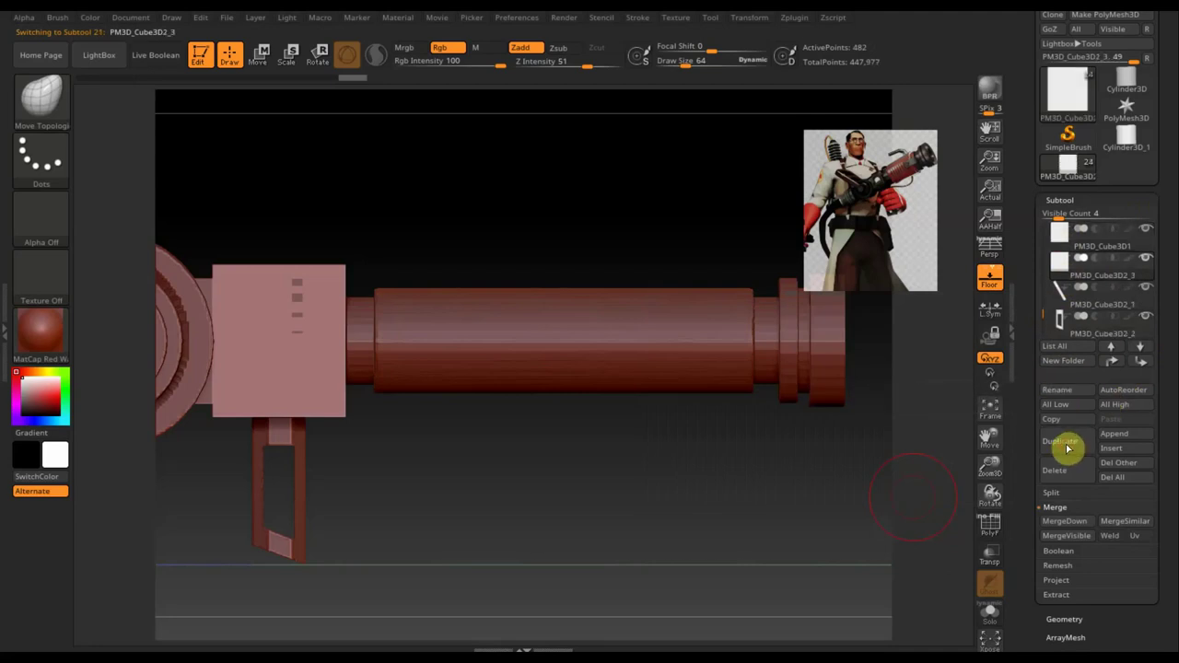
left_click(1142, 364)
left_click(1142, 364)
left_click(1143, 365)
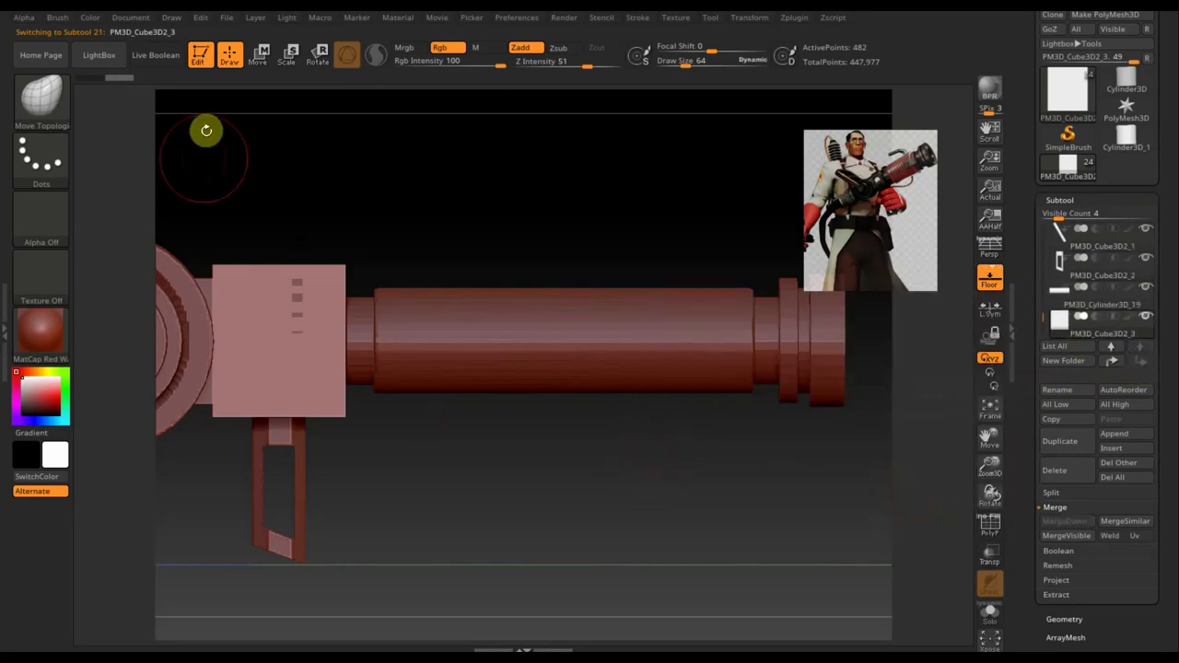
Slide the box copy onto the middle of the barrel and flatten it into a thin upright slab
left_click(258, 53)
left_click_drag(368, 338, 544, 339)
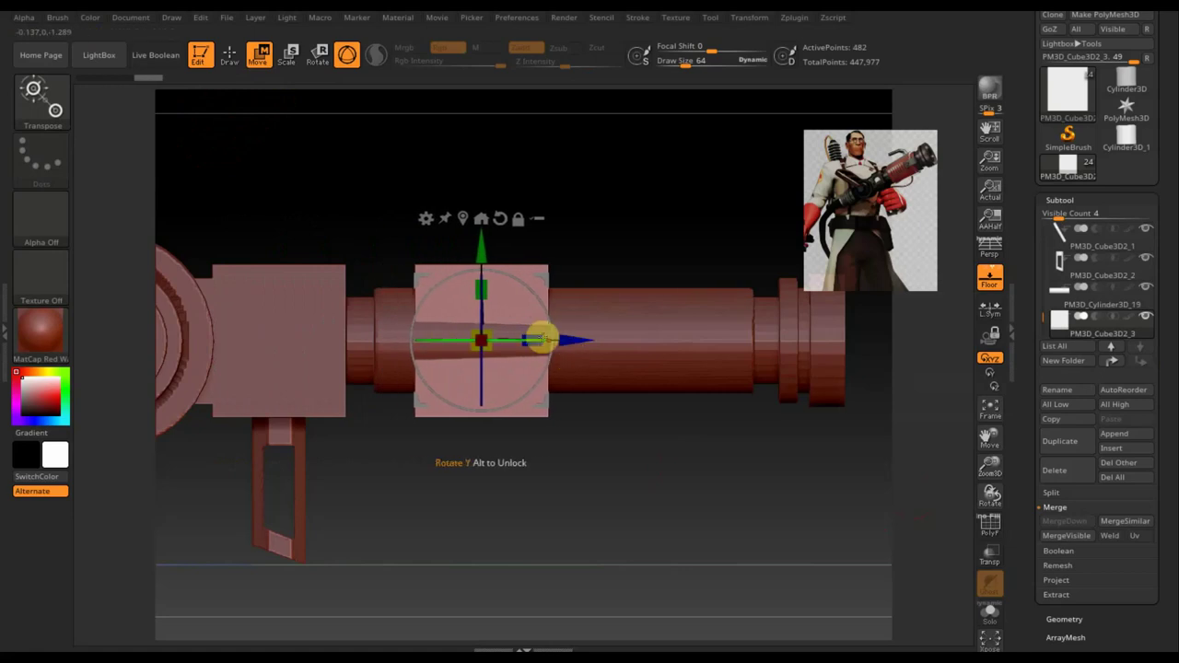
left_click_drag(529, 337, 549, 328)
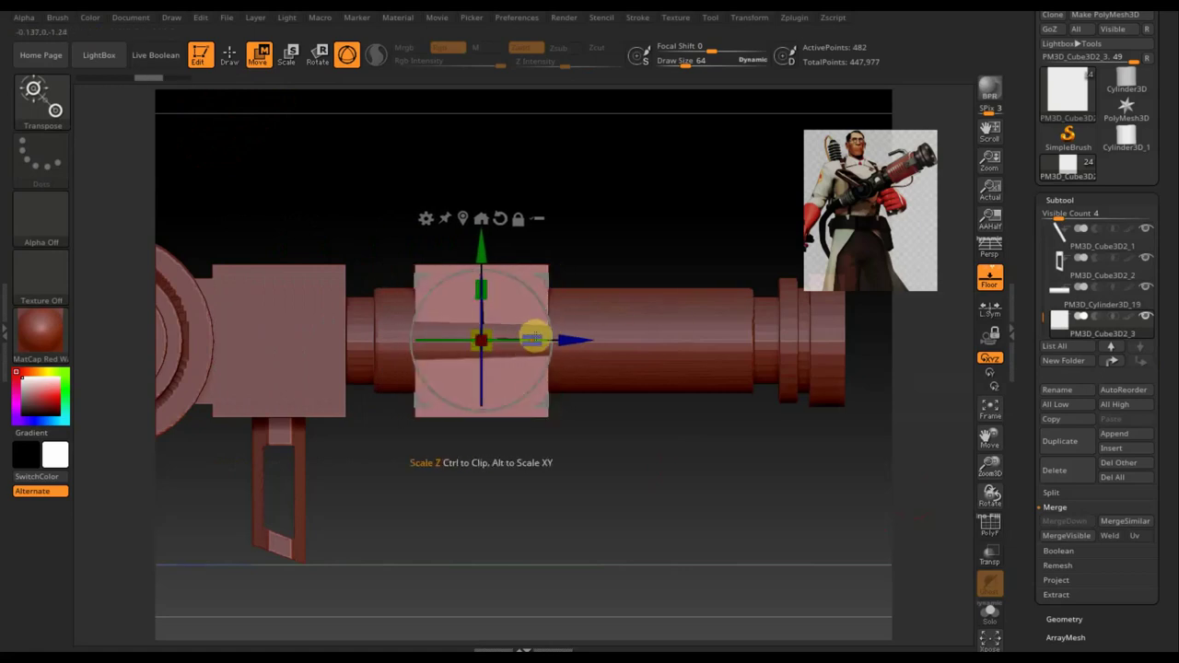
left_click_drag(533, 339, 459, 336)
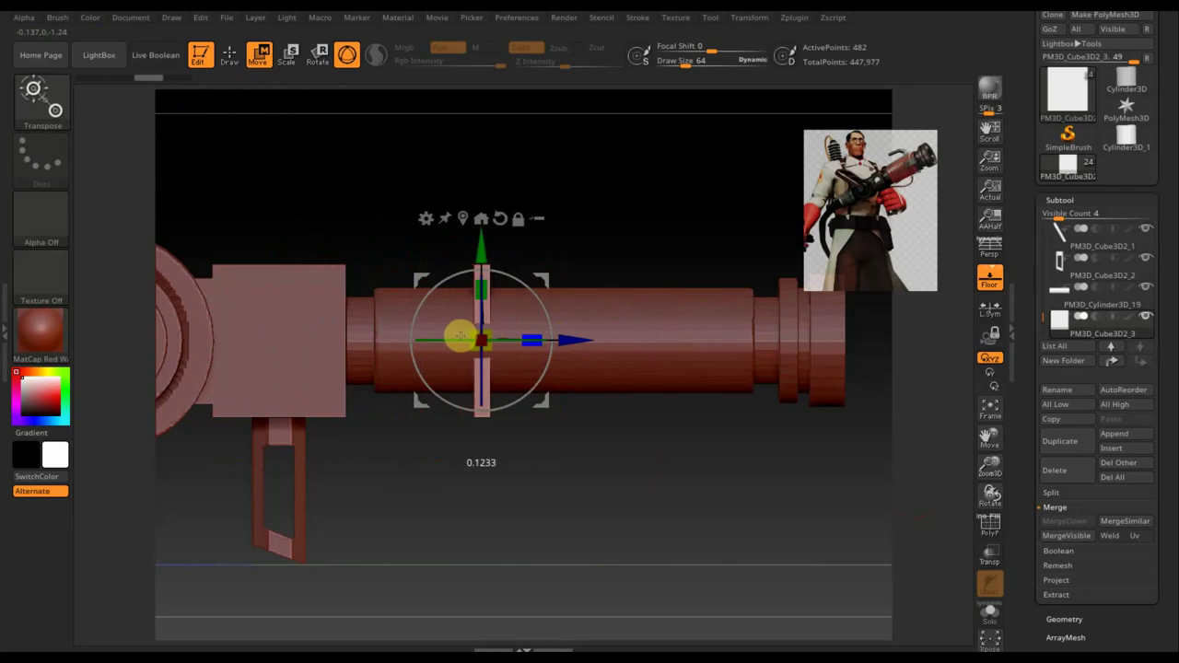
mouse_move(632, 243)
left_mouse_down()
mouse_move(608, 245)
mouse_move(629, 279)
left_mouse_up()
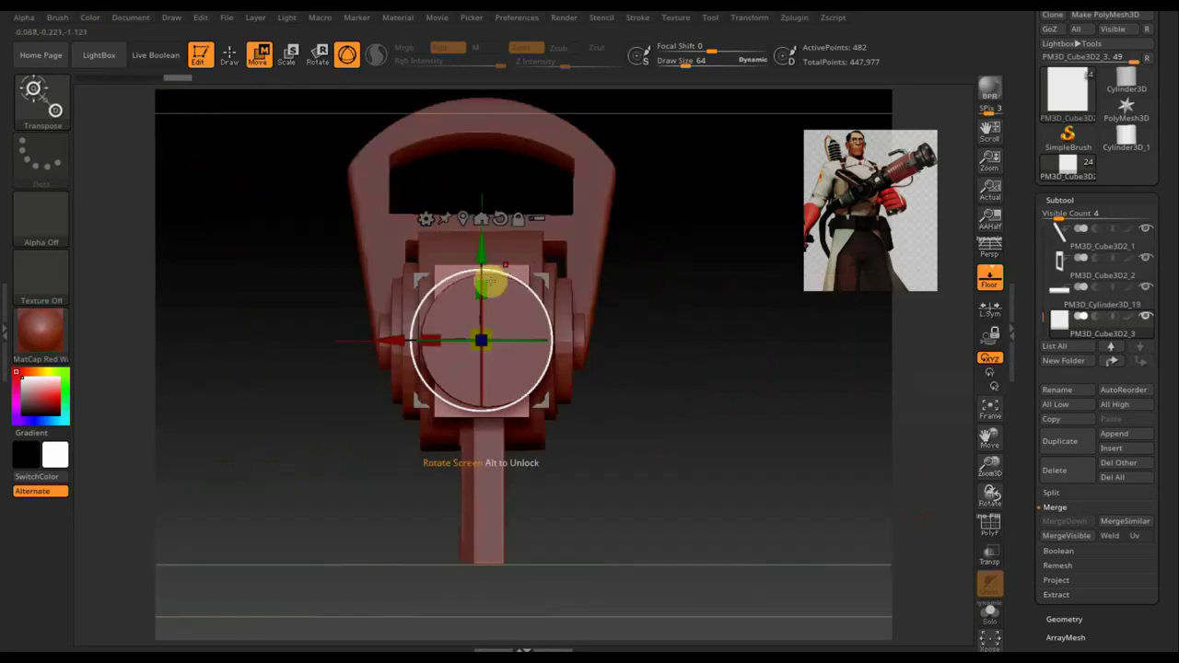
left_click_drag(483, 291, 485, 299)
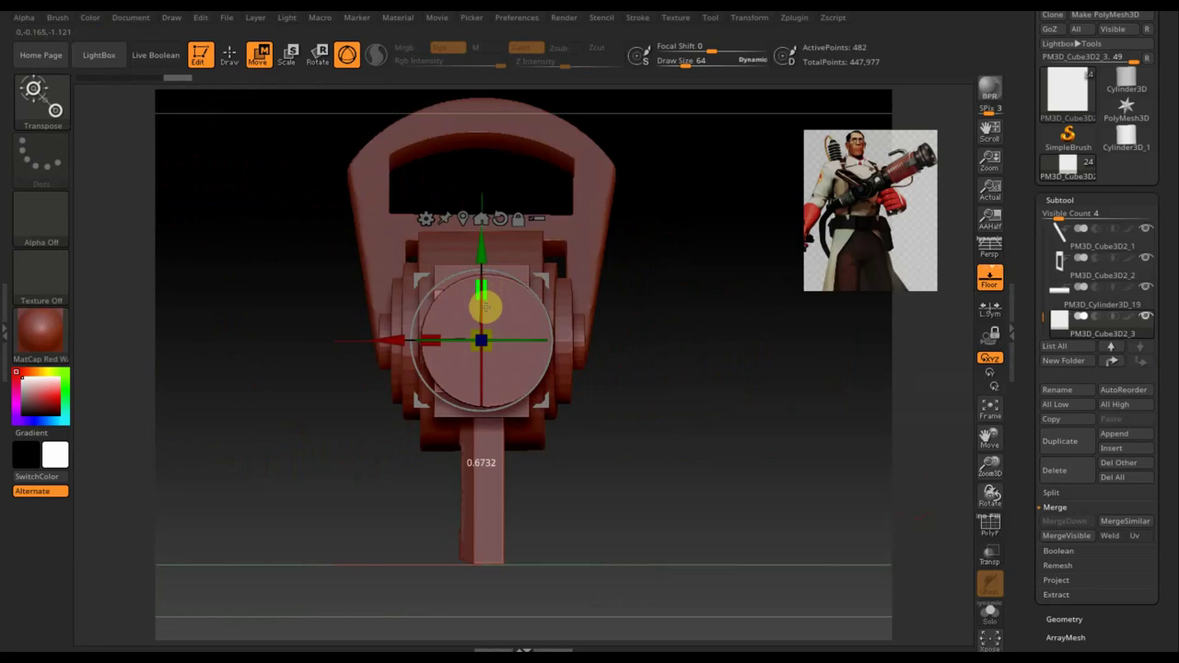
left_click_drag(670, 368, 742, 381)
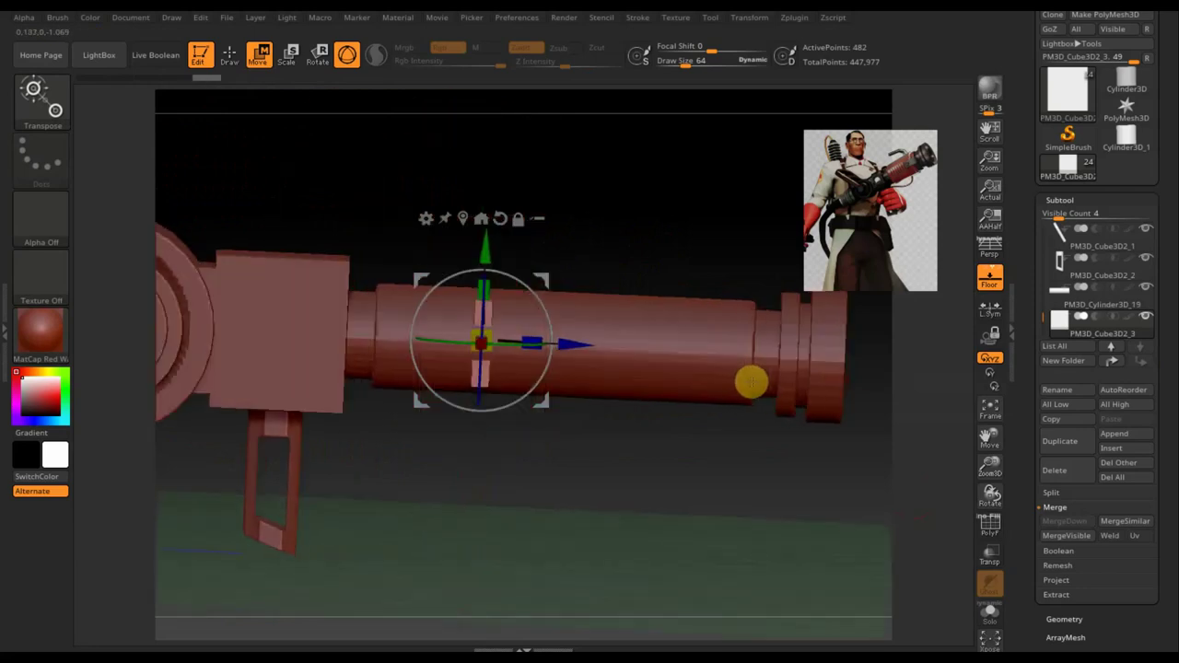
mouse_move(722, 422)
left_mouse_down()
mouse_move(629, 463)
mouse_move(624, 418)
left_mouse_up()
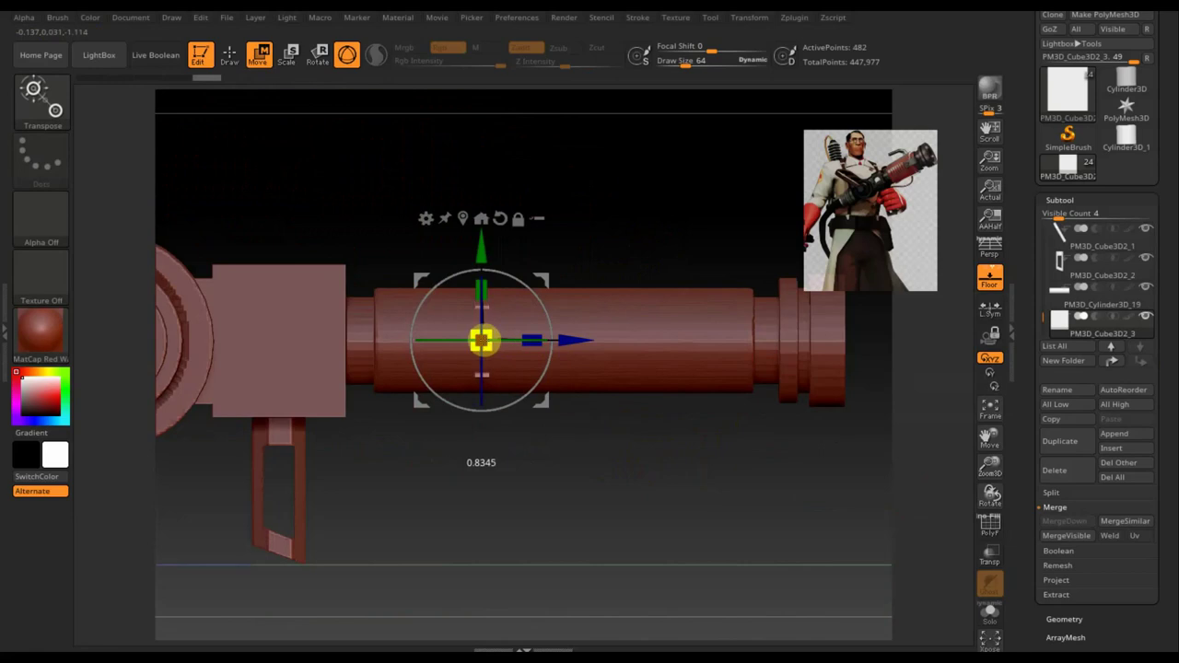
mouse_move(650, 239)
left_mouse_down()
mouse_move(603, 239)
mouse_move(682, 291)
left_mouse_up()
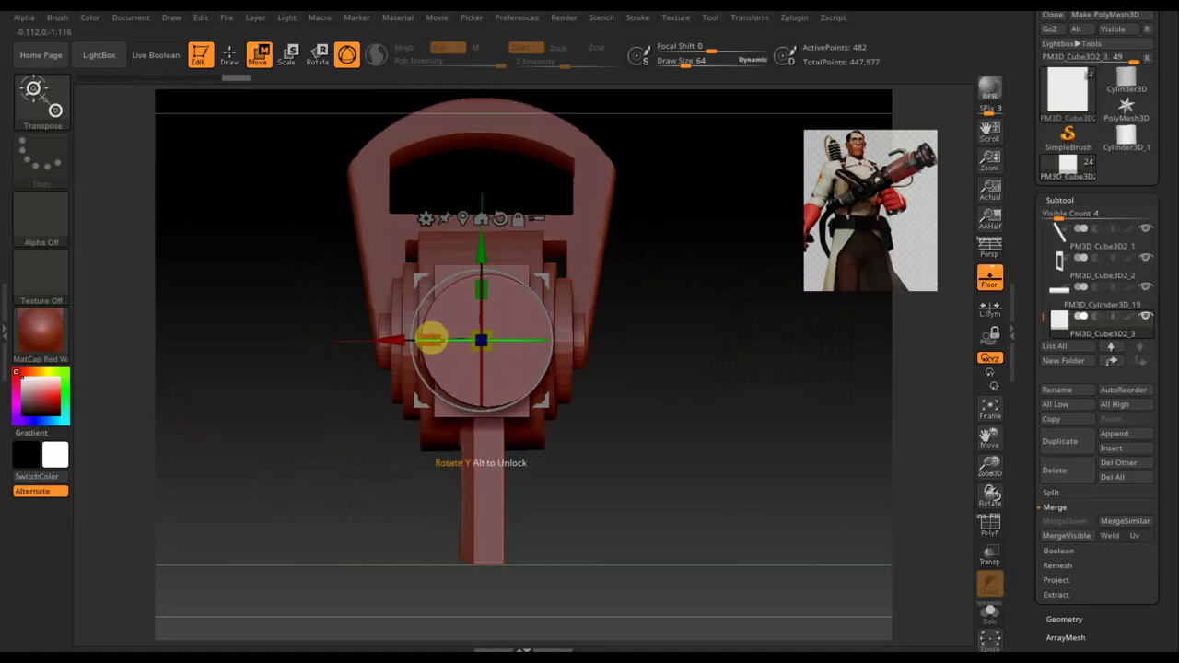
mouse_move(431, 338)
left_mouse_down()
mouse_move(377, 334)
mouse_move(399, 345)
left_mouse_up()
left_click_drag(640, 446, 732, 463)
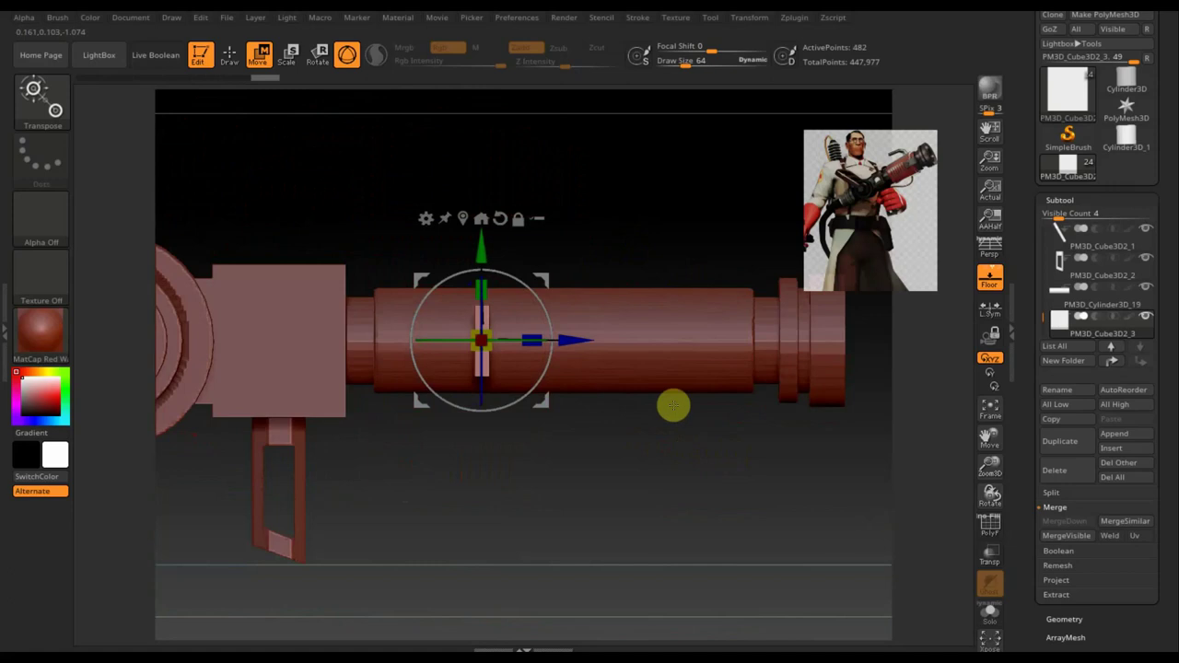
Show PolyF and DynaMesh the slab at resolution 312
left_click(990, 524)
mouse_move(756, 504)
left_mouse_down()
mouse_move(784, 505)
mouse_move(746, 497)
left_mouse_up()
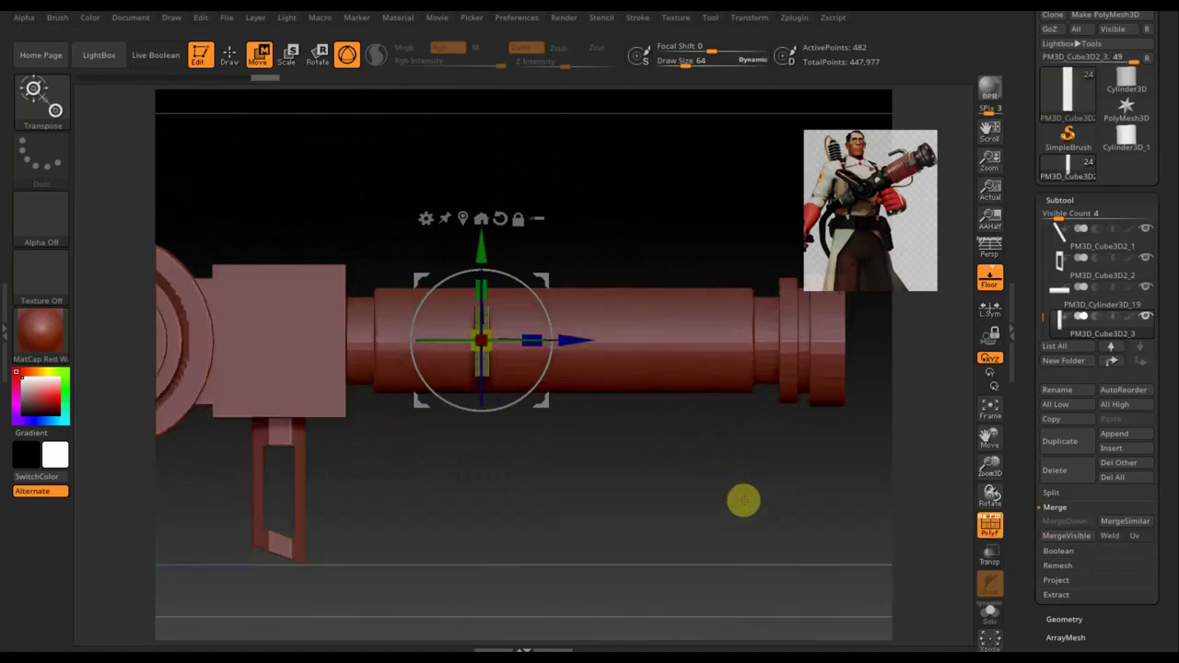
left_click(1069, 618)
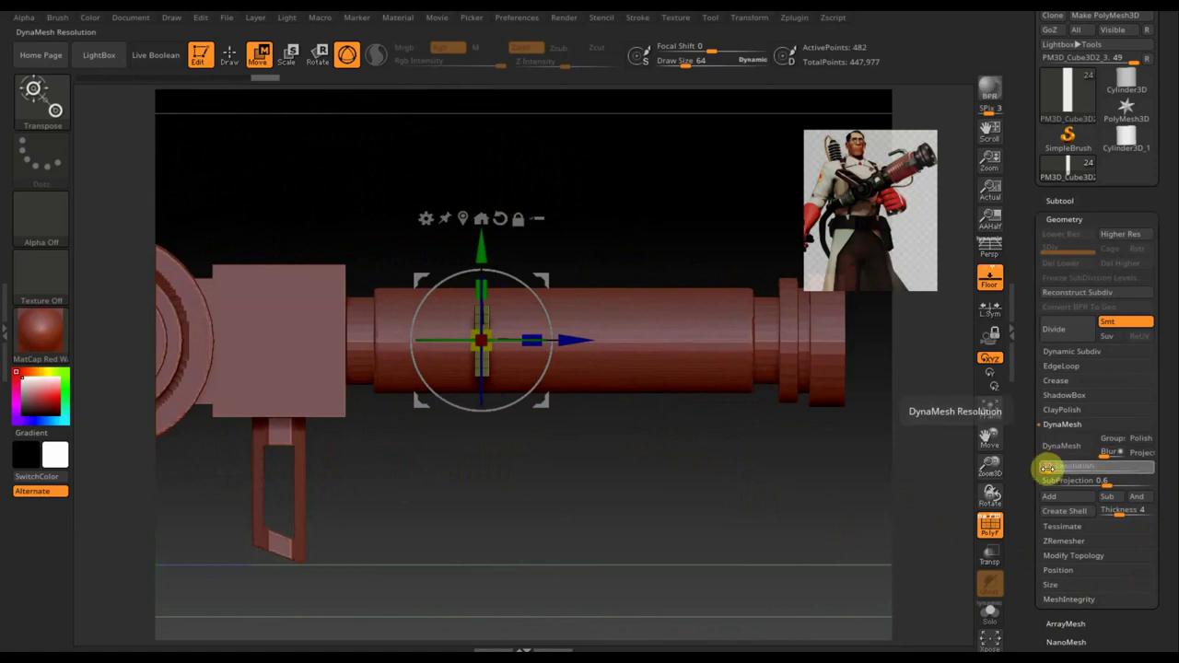
left_click_drag(1050, 468, 1062, 463)
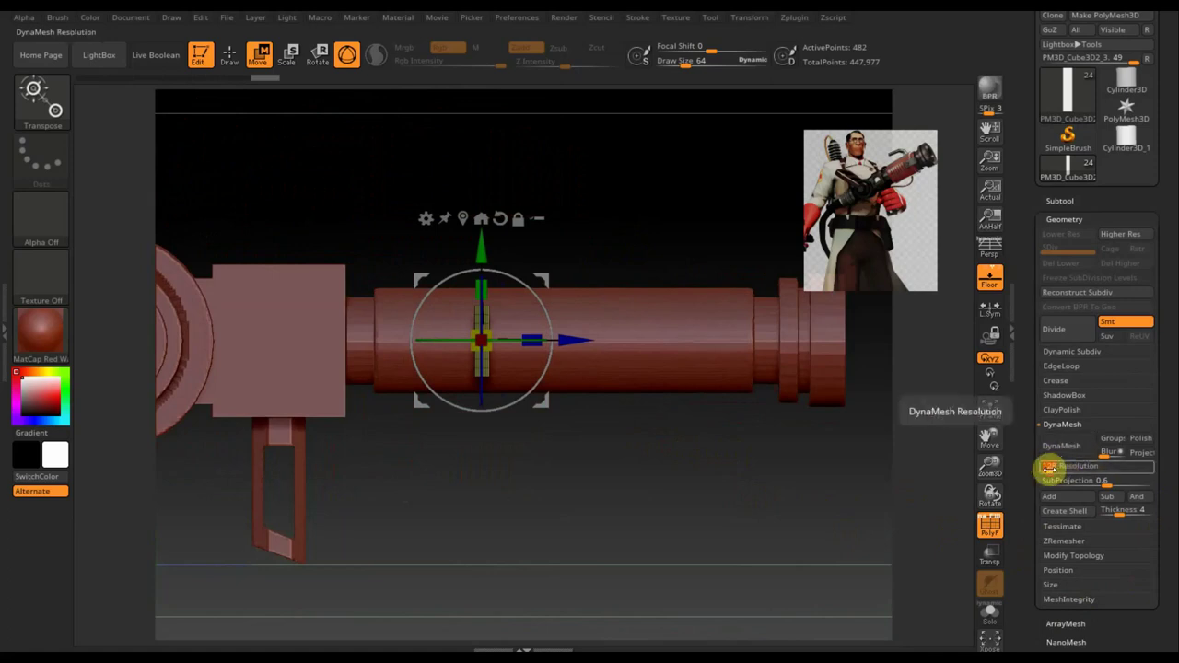
type("312")
left_click(1056, 446)
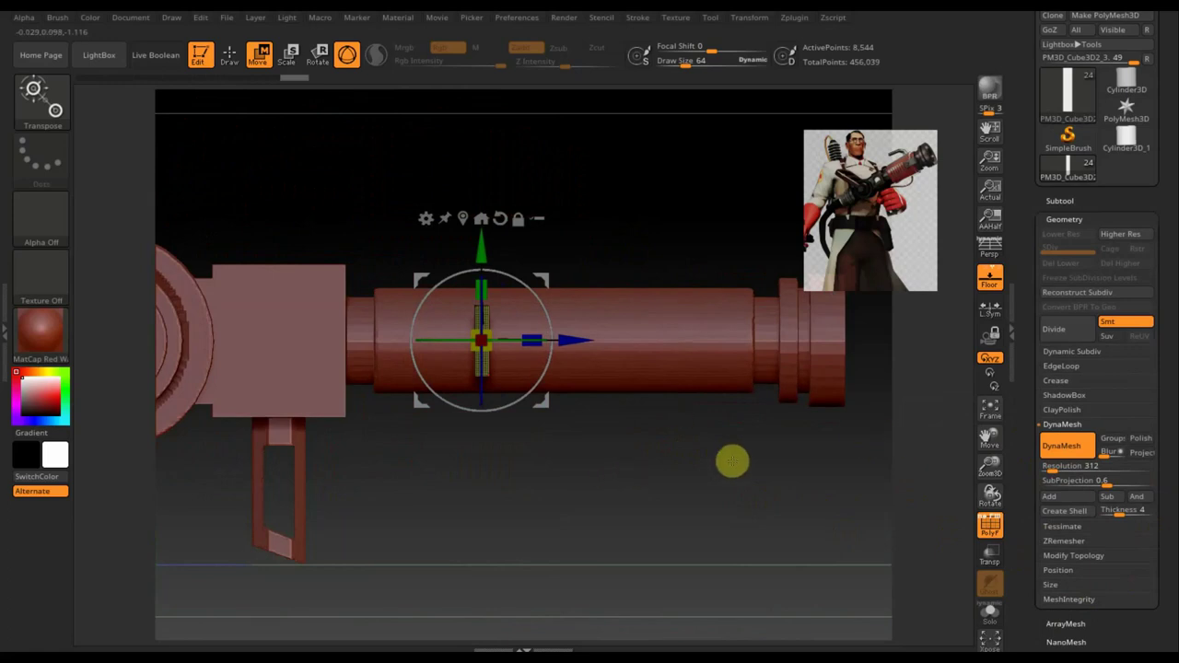
left_click(1062, 447)
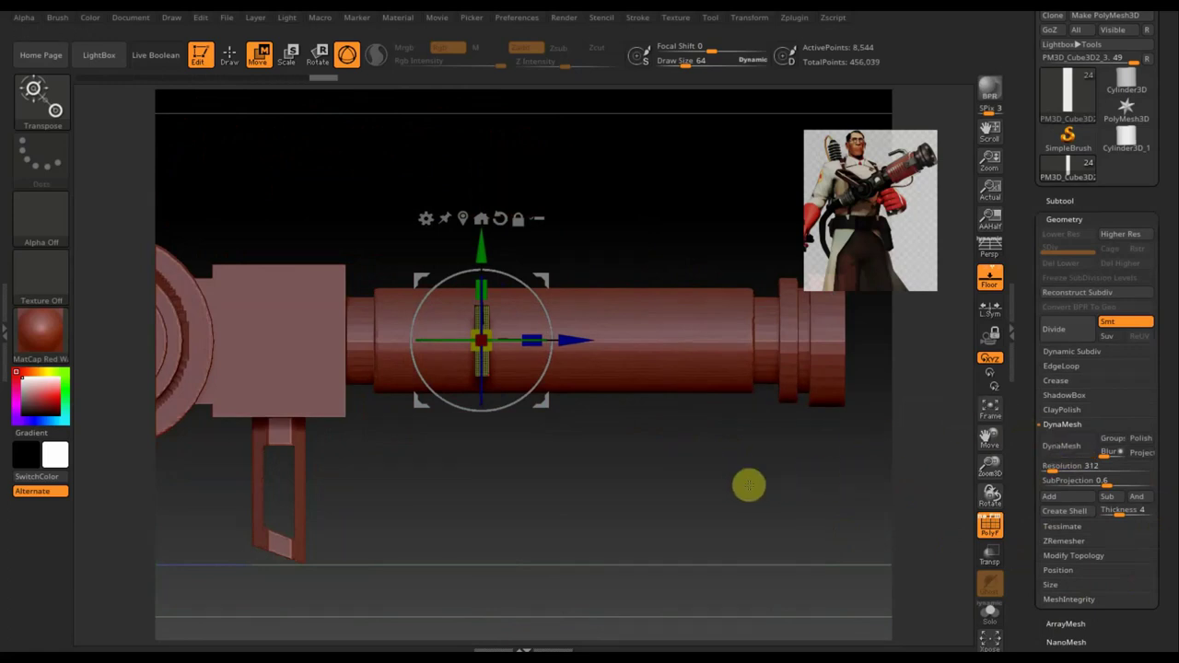
Subdivide the slab with Ctrl+D, click Del Lower, and turn DynaMesh back on
key("ctrl")
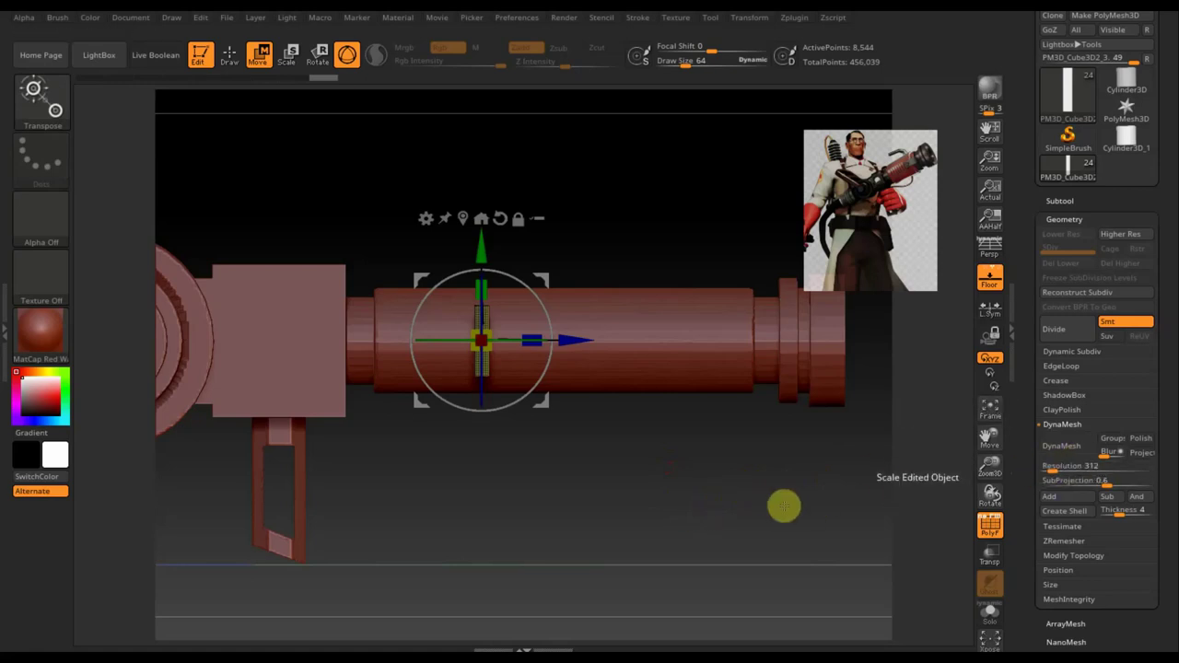
key("ctrl+d")
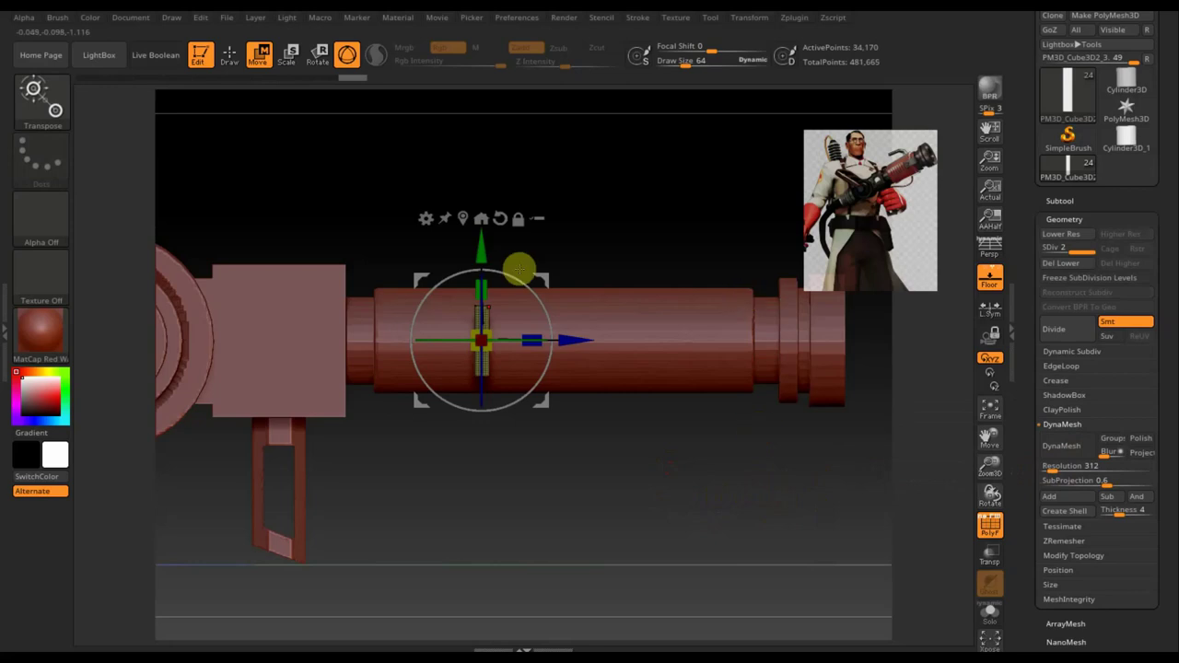
left_click(1065, 266)
left_click(1061, 449)
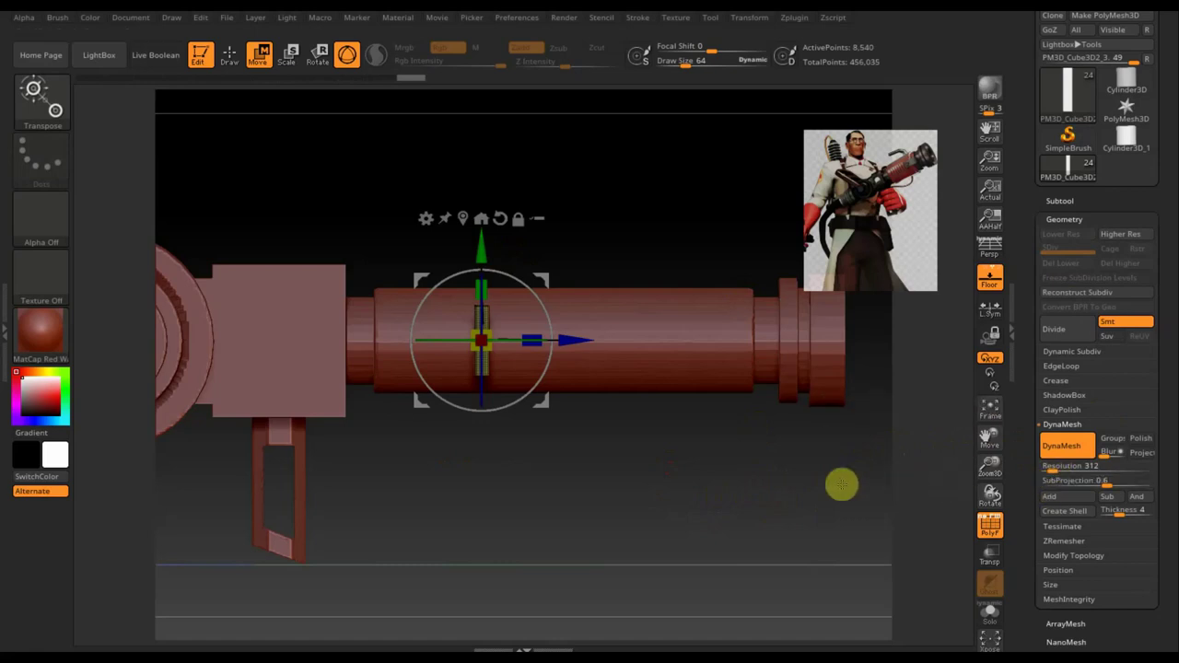
left_click(228, 55)
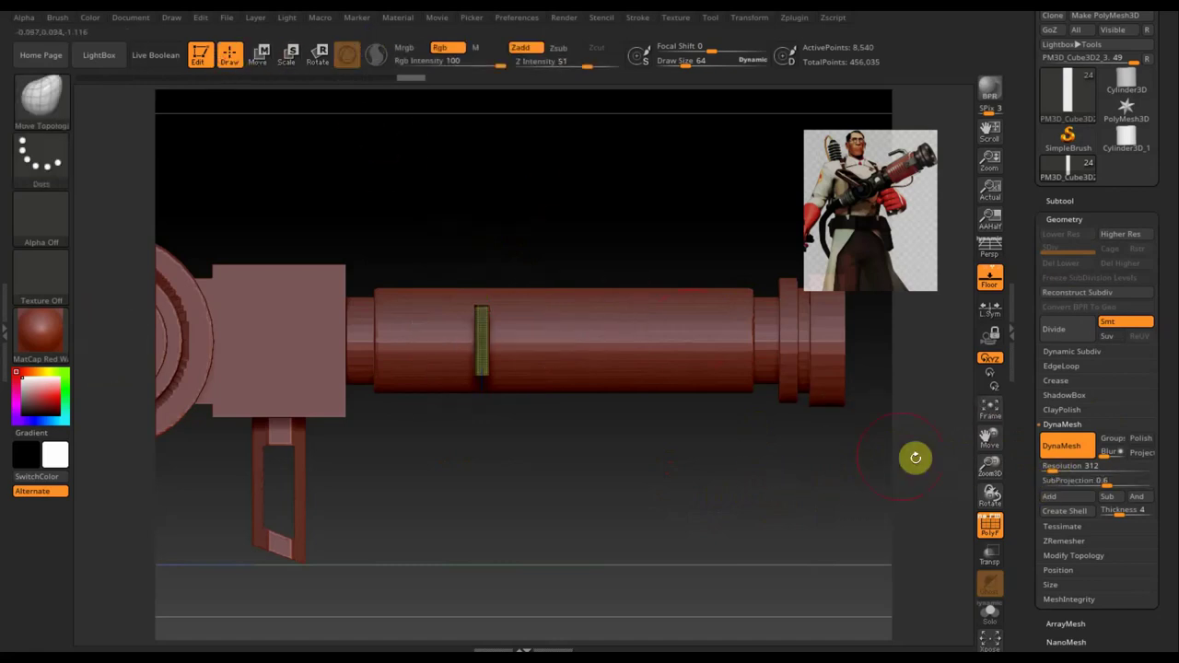
Pull out copies of the slab along the barrel to form the slot ridges
left_click(990, 525)
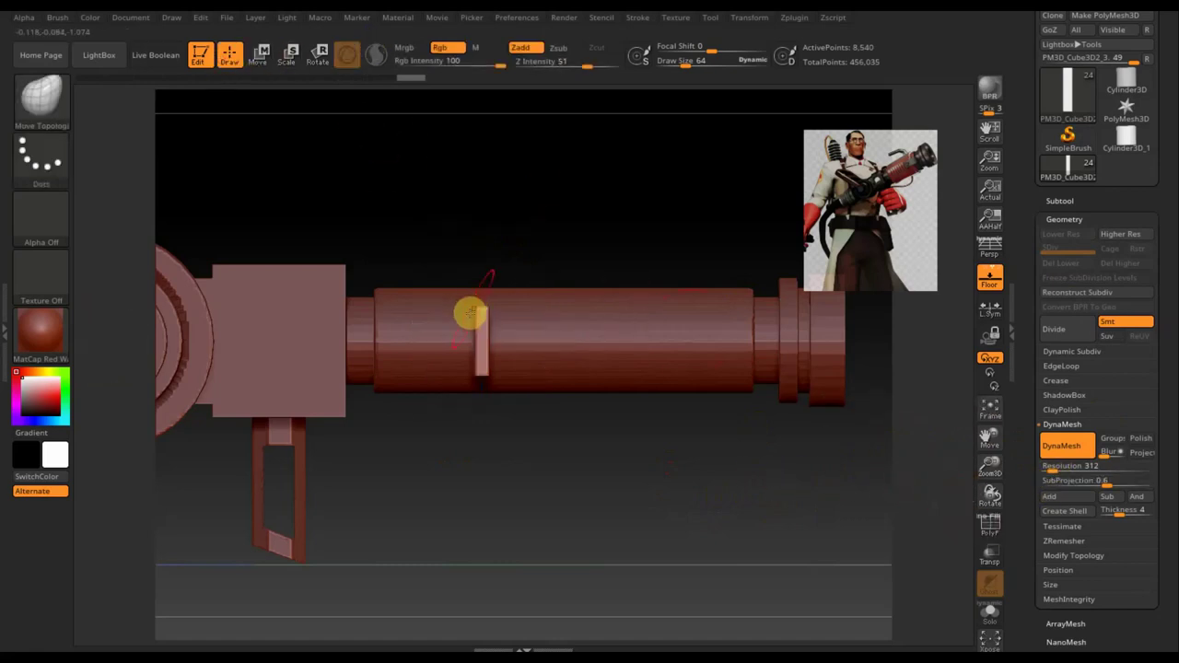
left_click(261, 53)
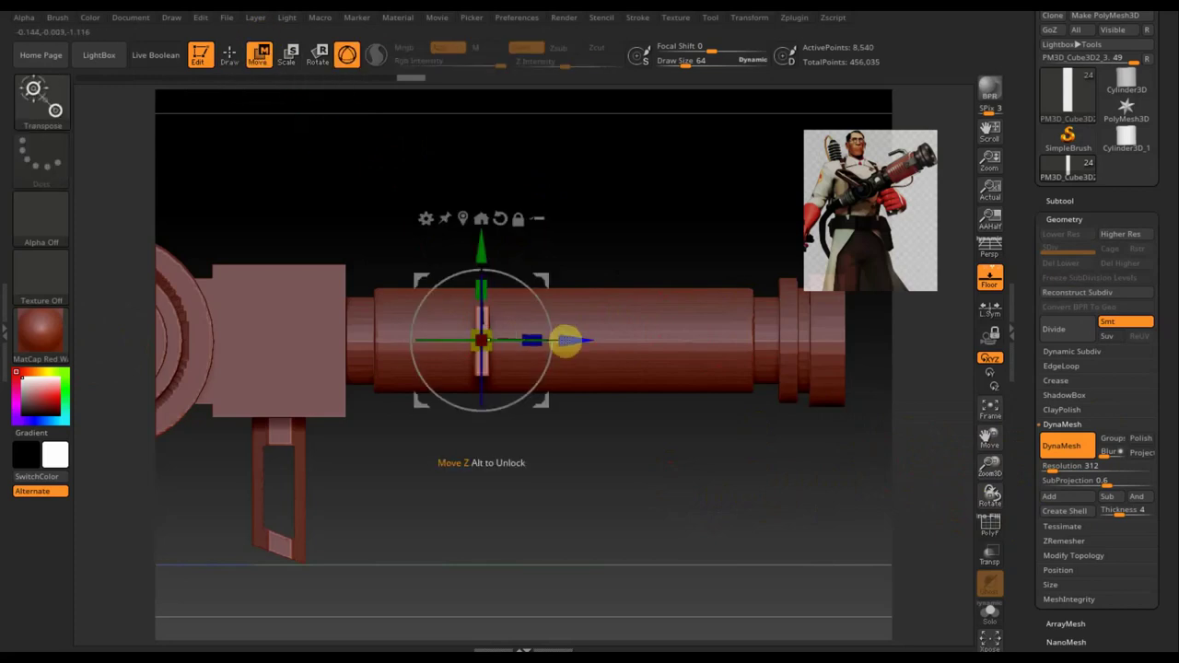
left_click_drag(571, 339, 606, 341, "ctrl")
left_click_drag(605, 346, 684, 346)
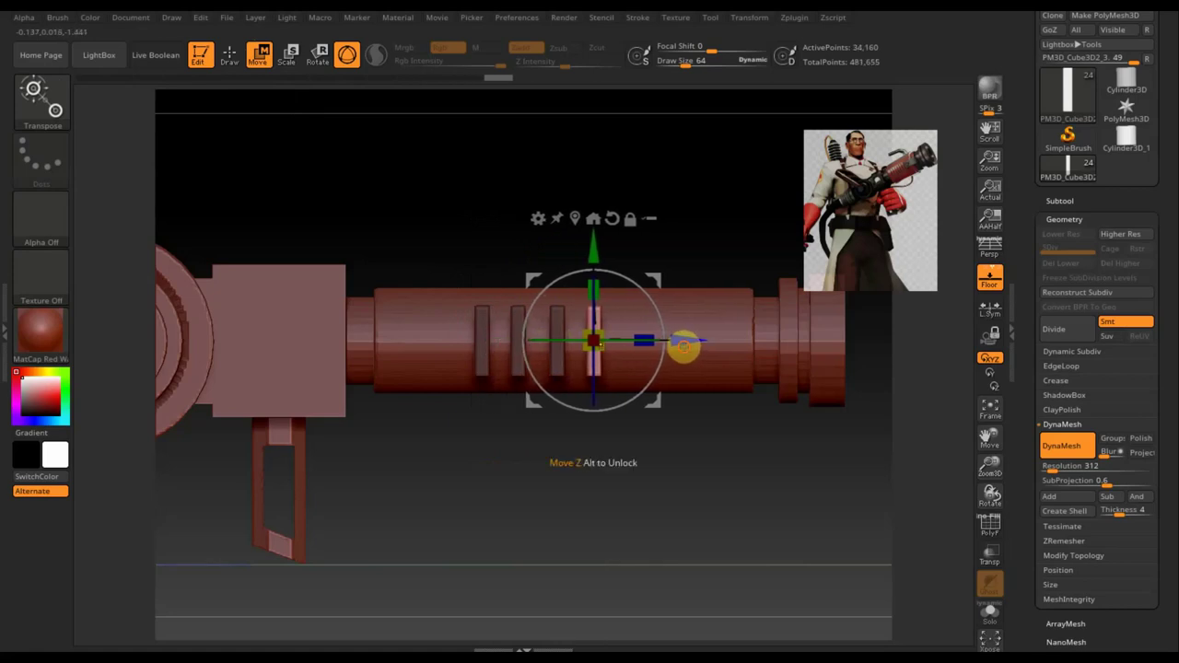
left_click_drag(683, 347, 536, 356, "ctrl")
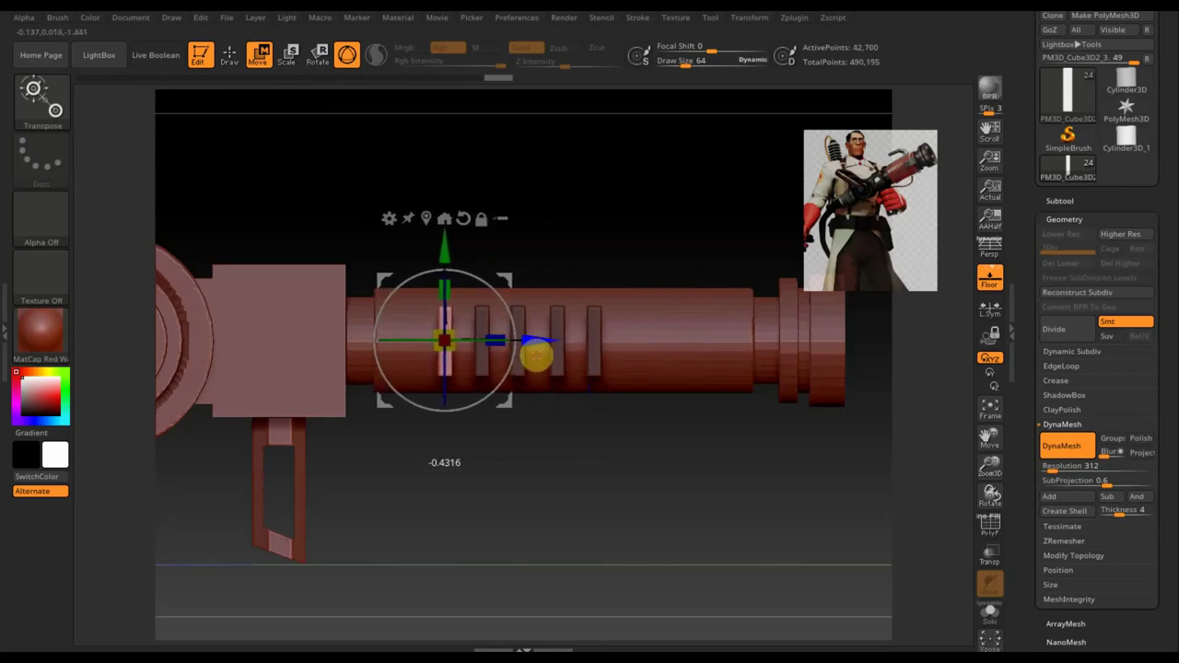
left_click(230, 53)
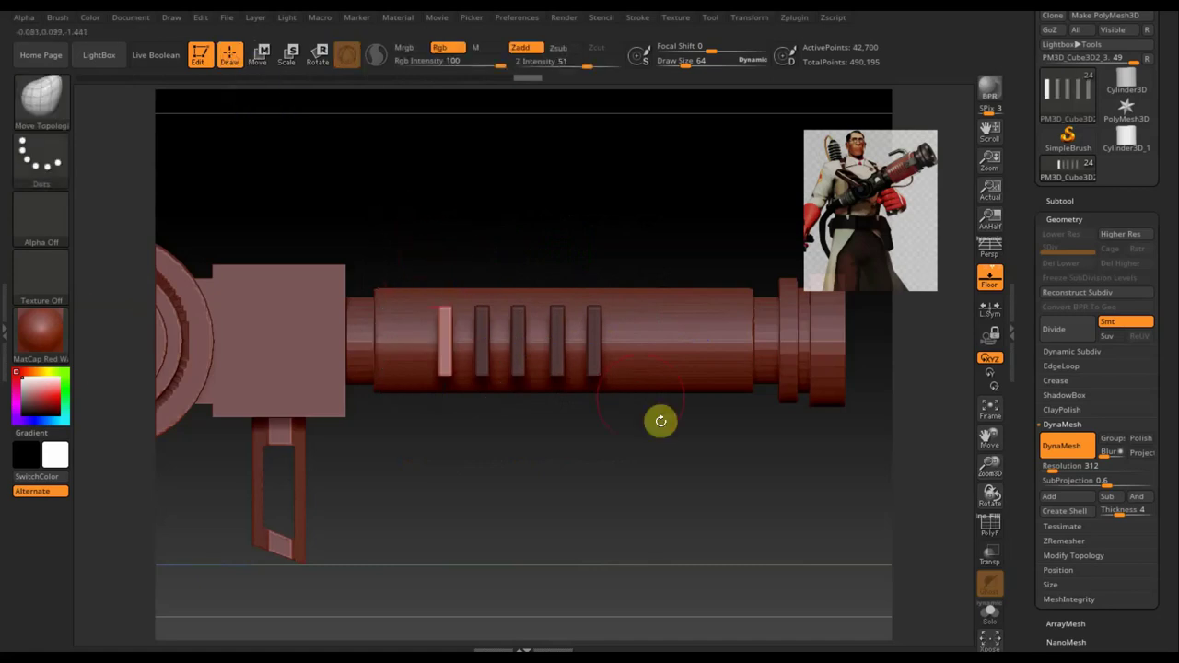
Clear the mask from the slot blocks and scale them down slightly
key("ctrl")
left_click_drag(682, 477, 549, 451, "ctrl")
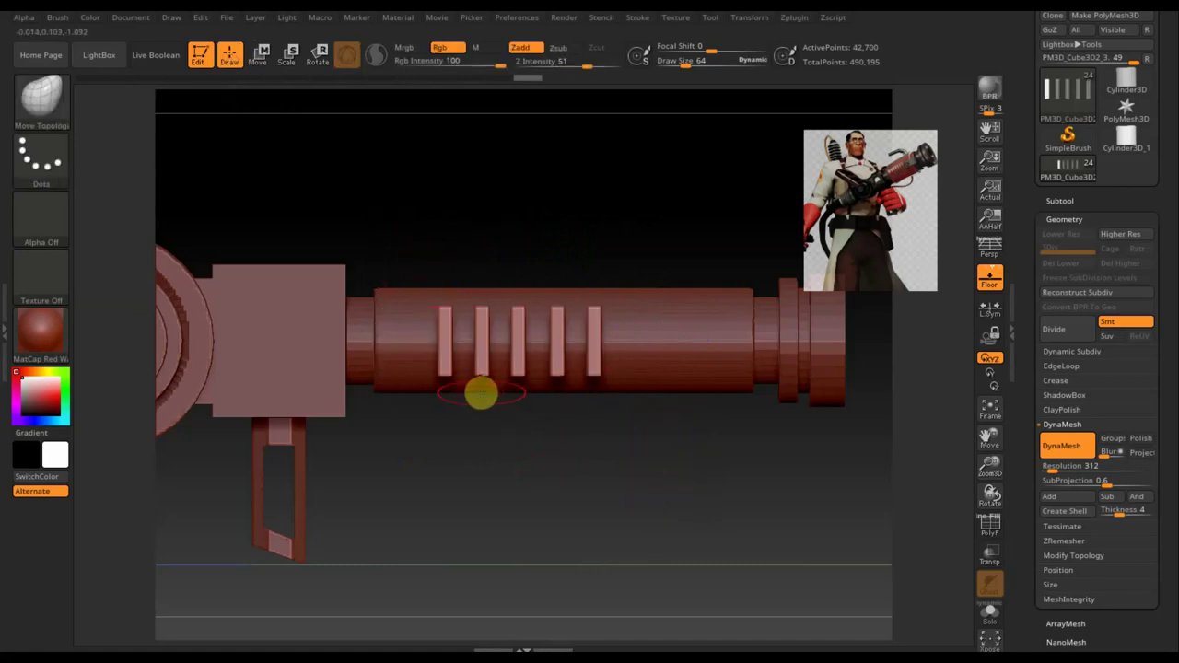
left_click(260, 56)
left_click_drag(445, 289, 448, 293)
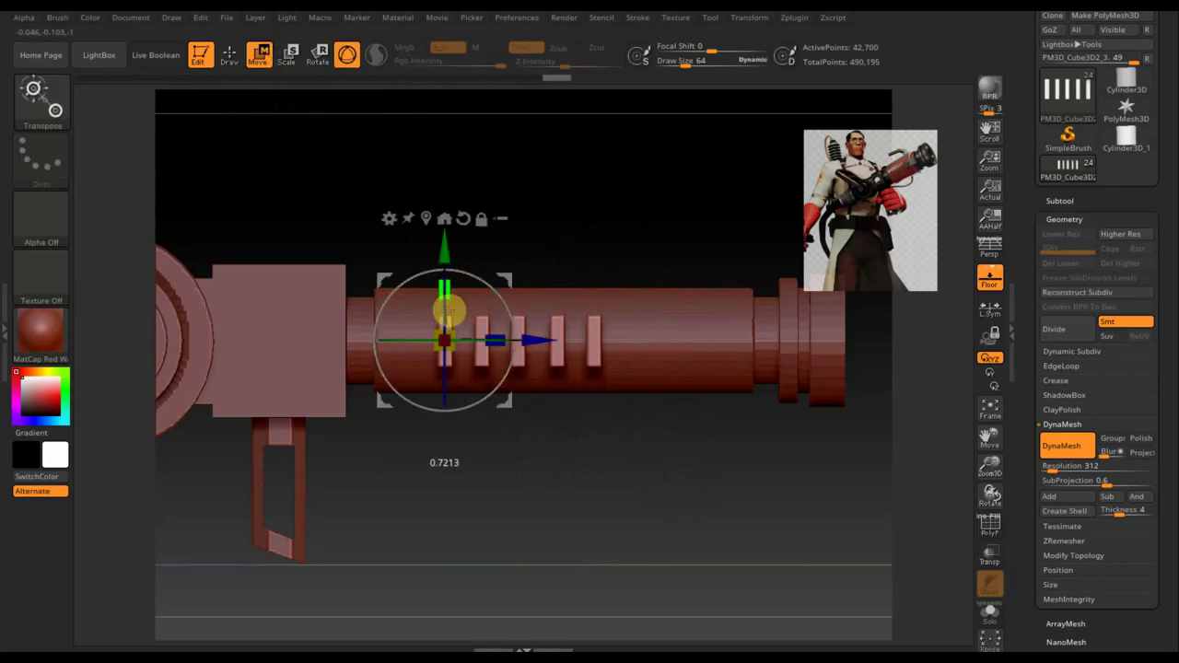
left_click_drag(679, 485, 675, 492)
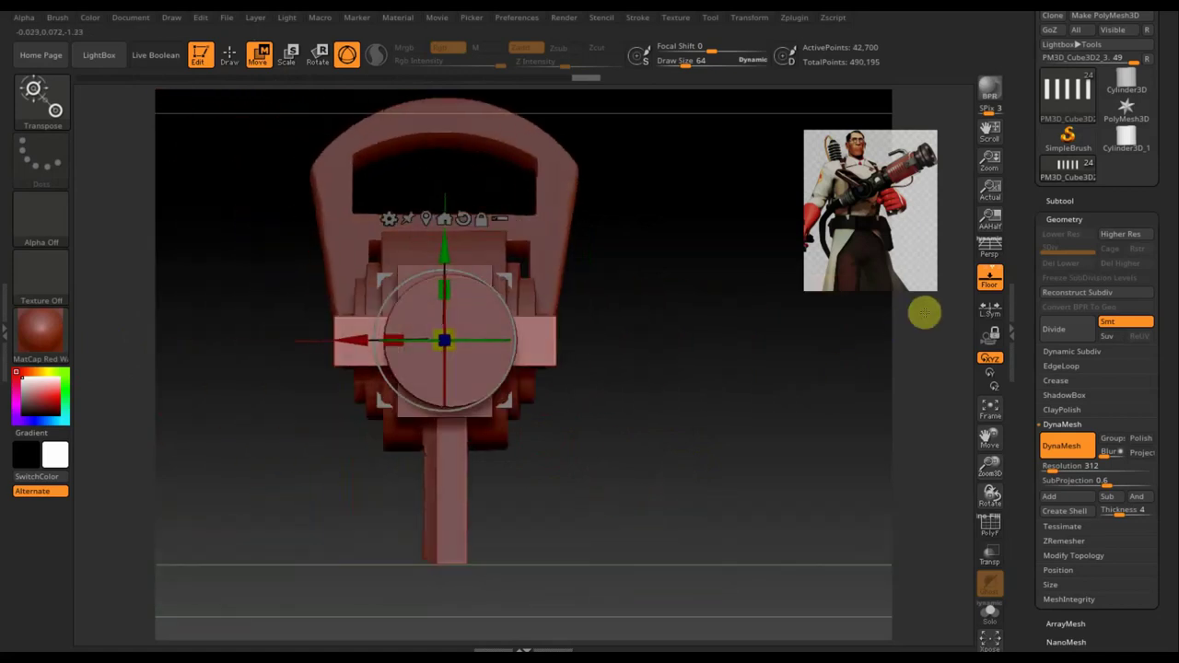
Merge the barrel copy PM3D_Cylinder3D_19 down with the five slot blocks and confirm
left_click(1059, 201)
left_click(1076, 330)
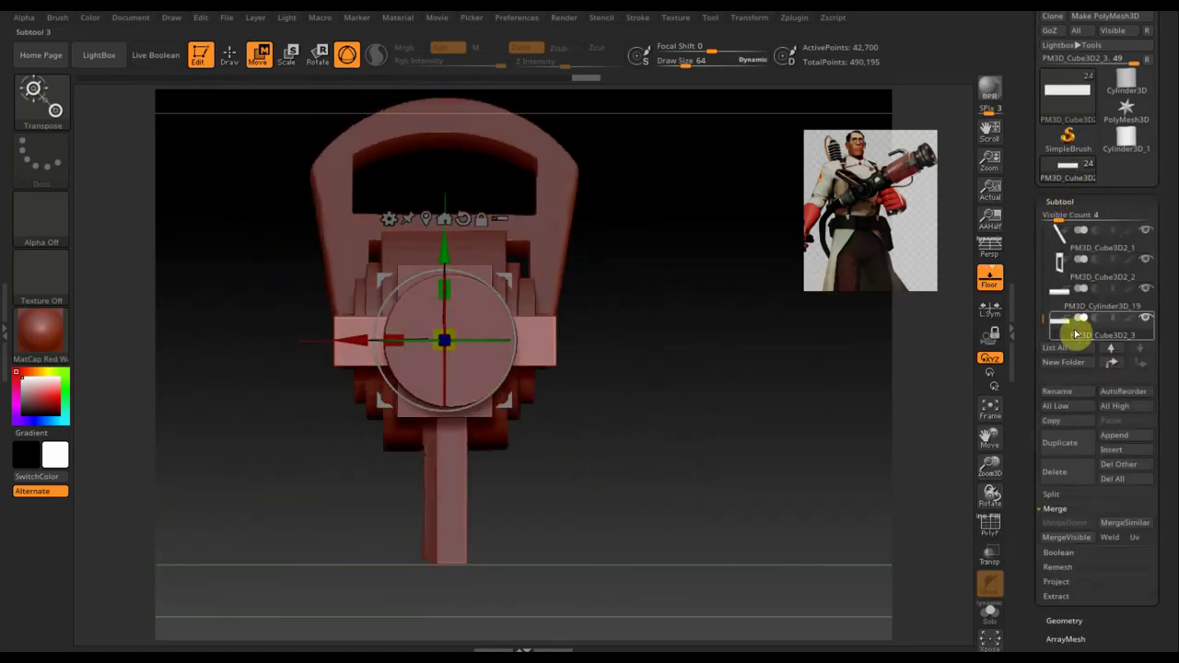
left_click(1082, 323)
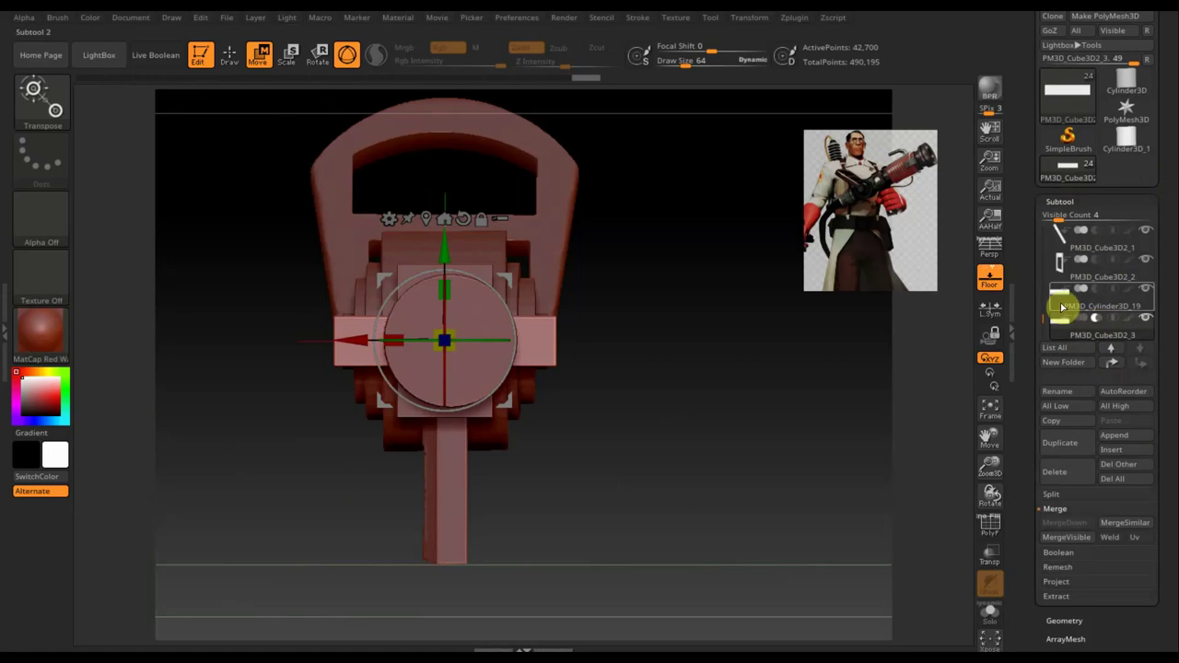
left_click(1062, 307)
left_click_drag(758, 390, 809, 407, "shift")
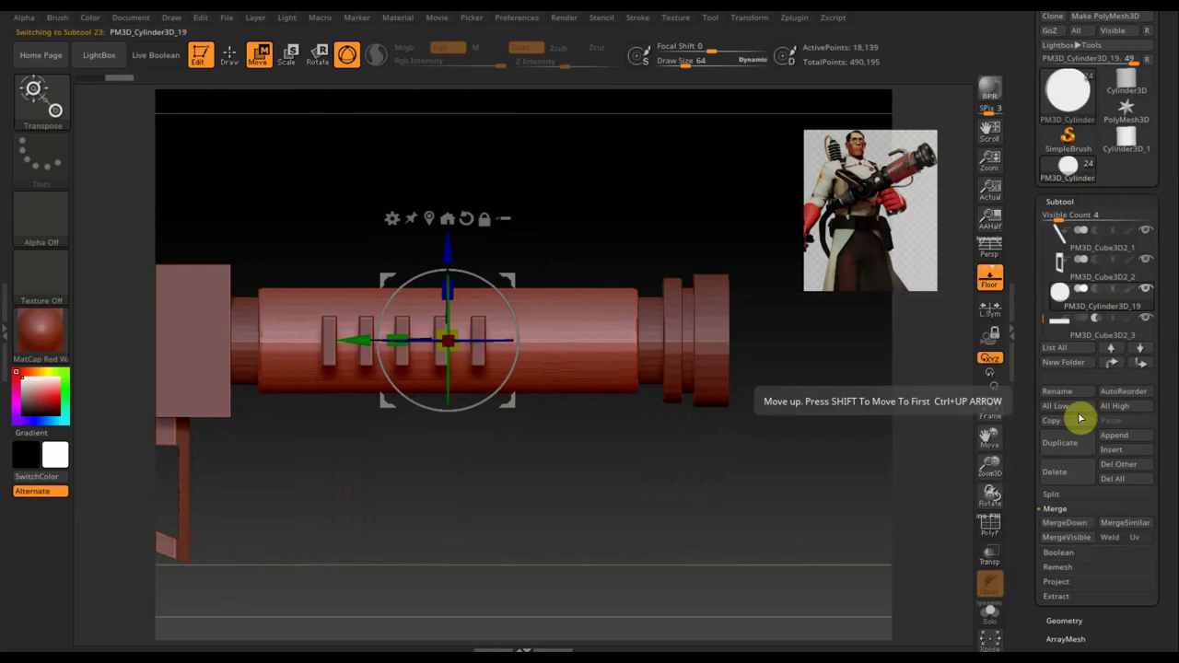
left_click(1075, 527)
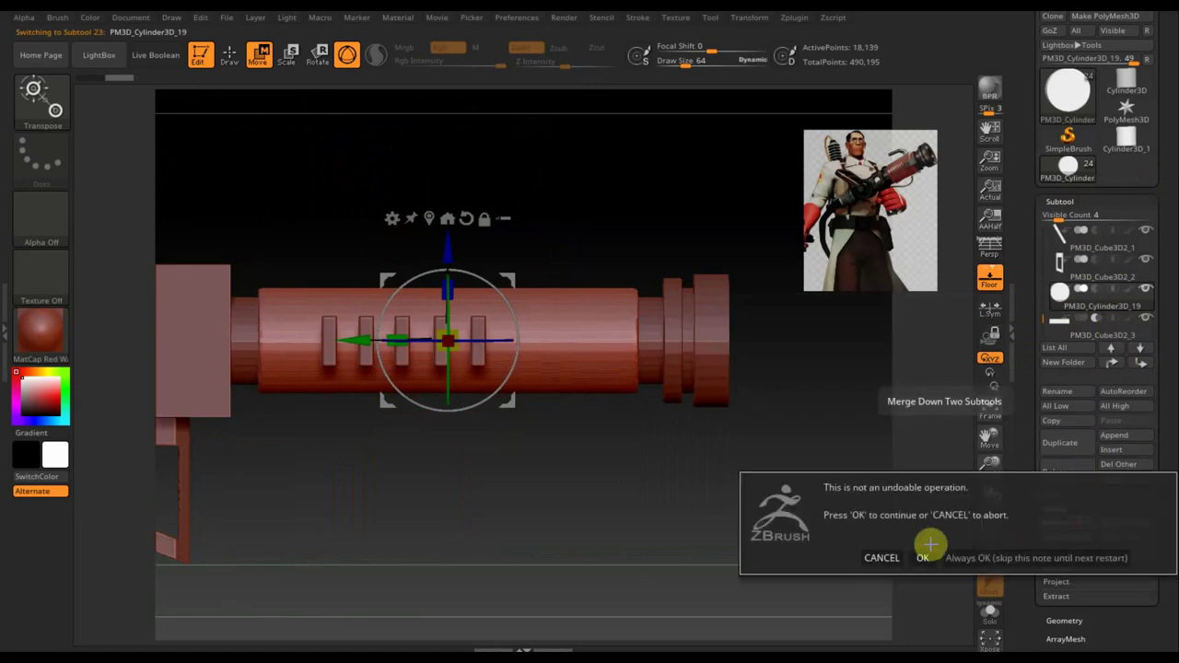
left_click(921, 558)
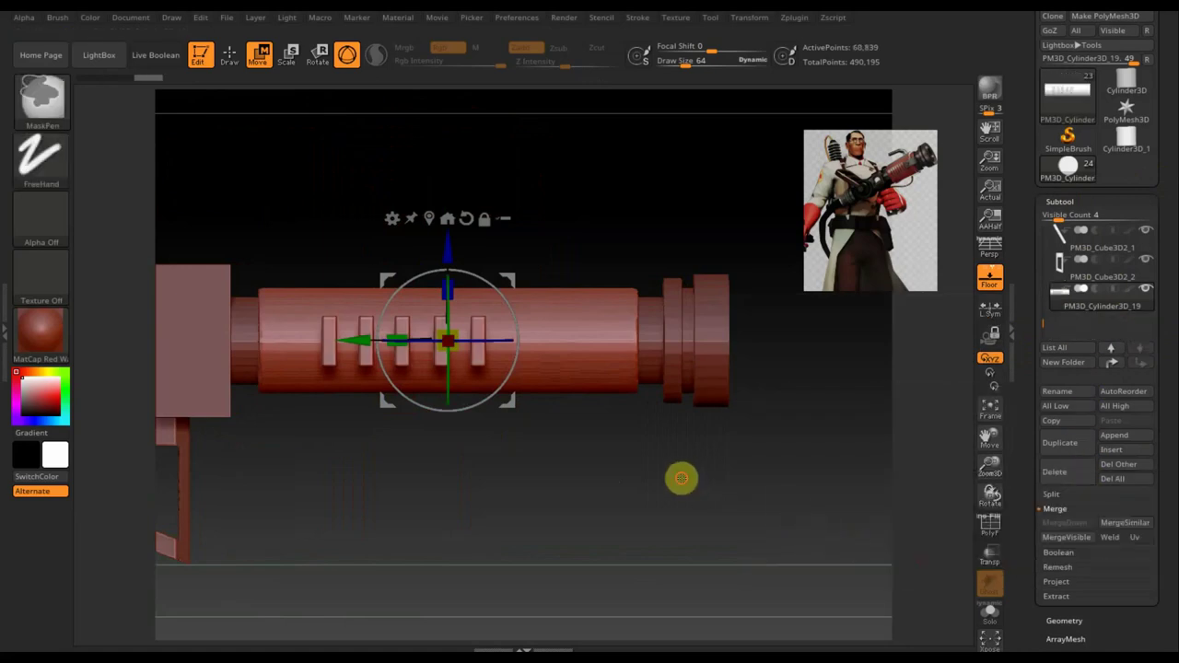
mouse_move(756, 511)
left_mouse_down()
mouse_move(726, 519)
mouse_move(777, 508)
mouse_move(774, 568)
mouse_move(748, 566)
left_mouse_up()
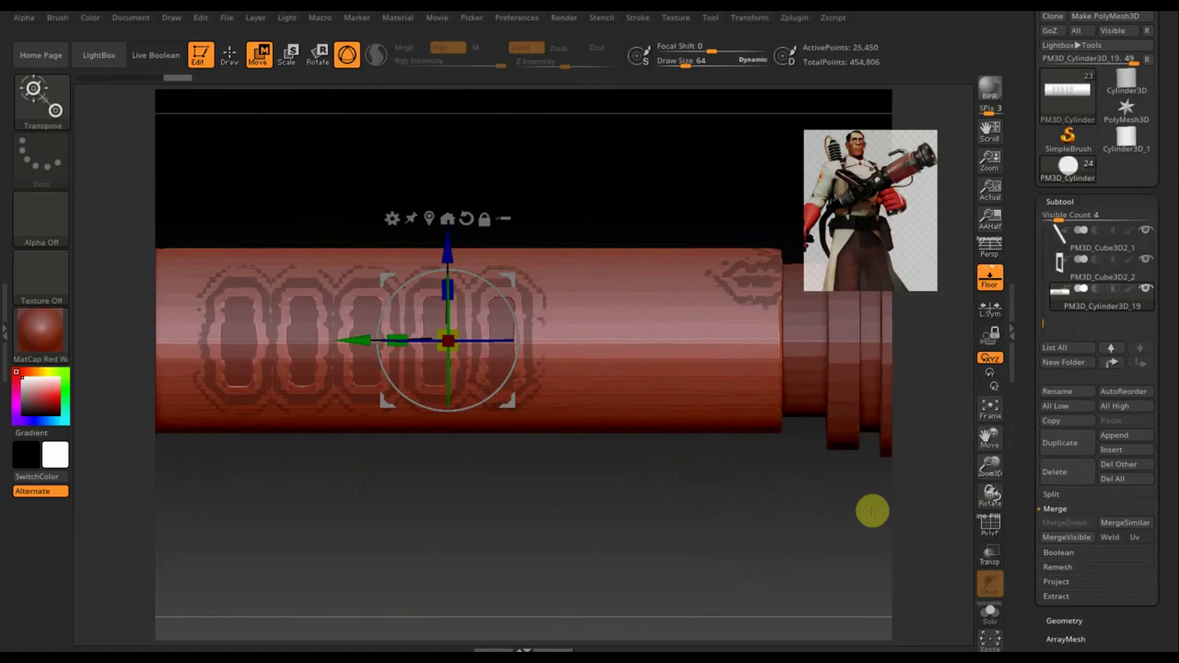
mouse_move(821, 528)
left_mouse_down()
mouse_move(861, 537)
mouse_move(821, 526)
left_mouse_up()
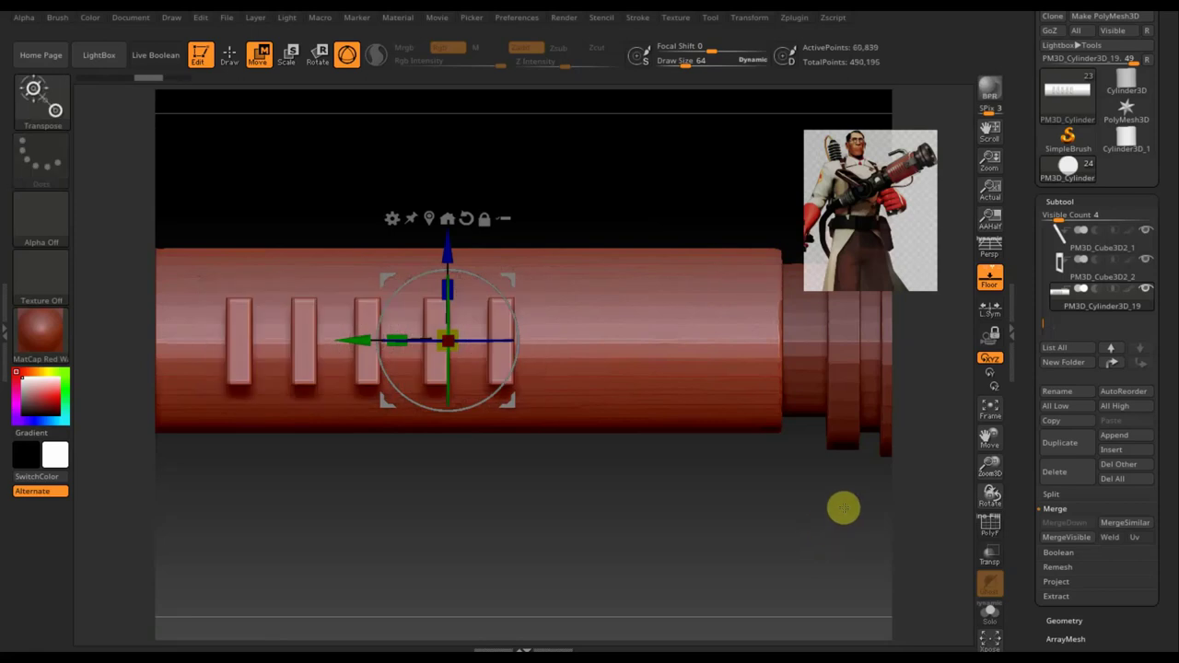
DynaMesh the merged barrel at resolution 408 with Project enabled
left_click(989, 526)
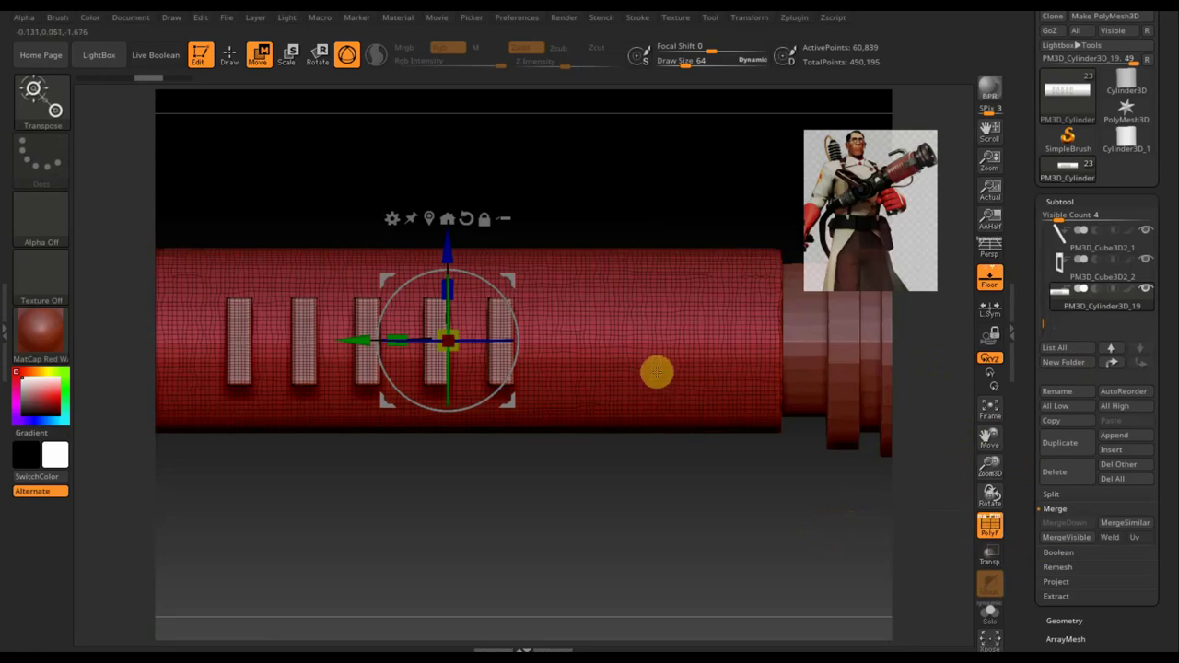
left_click(231, 57)
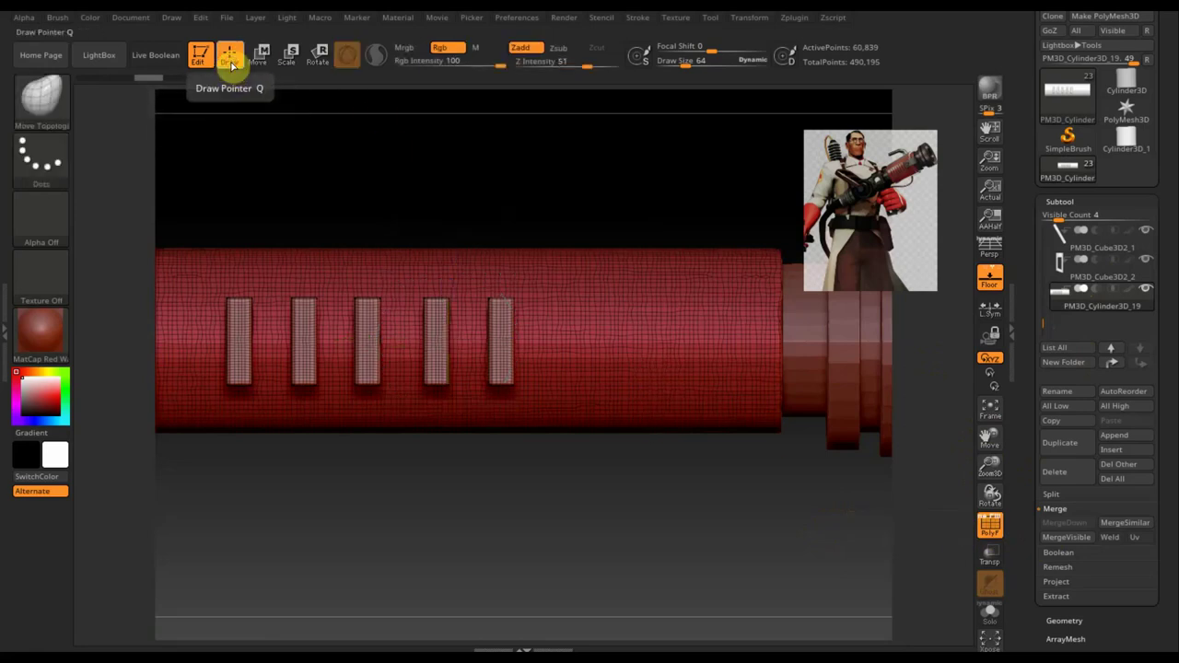
left_click(992, 530)
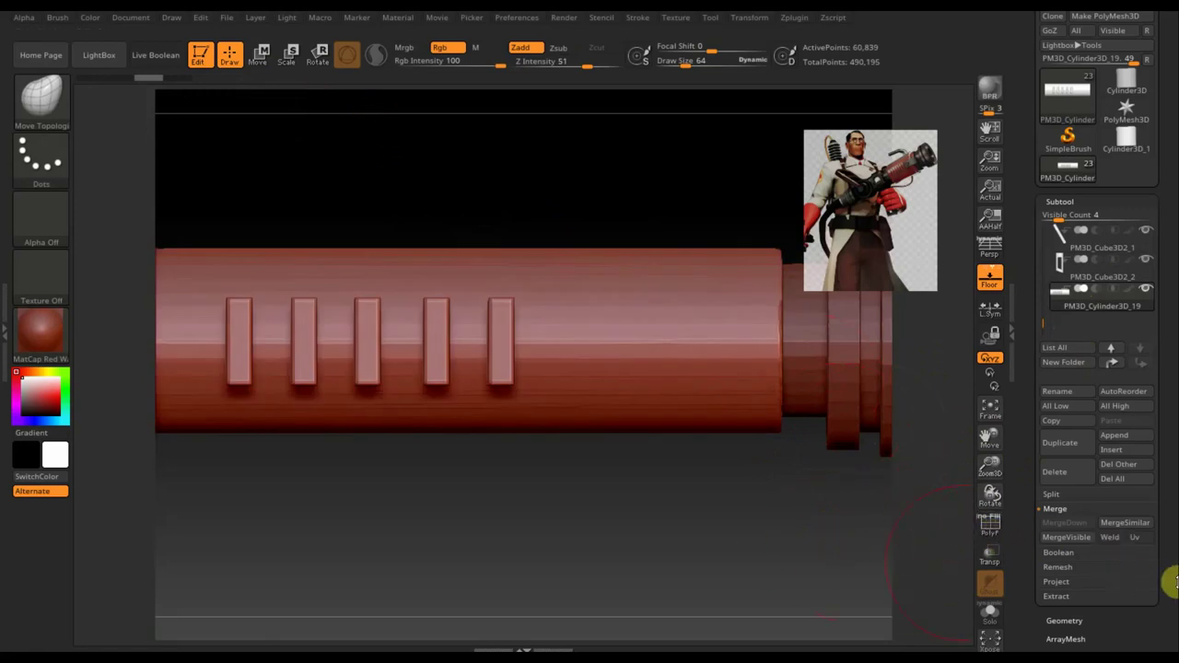
left_click_drag(1172, 578, 1110, 512)
left_click(1064, 533)
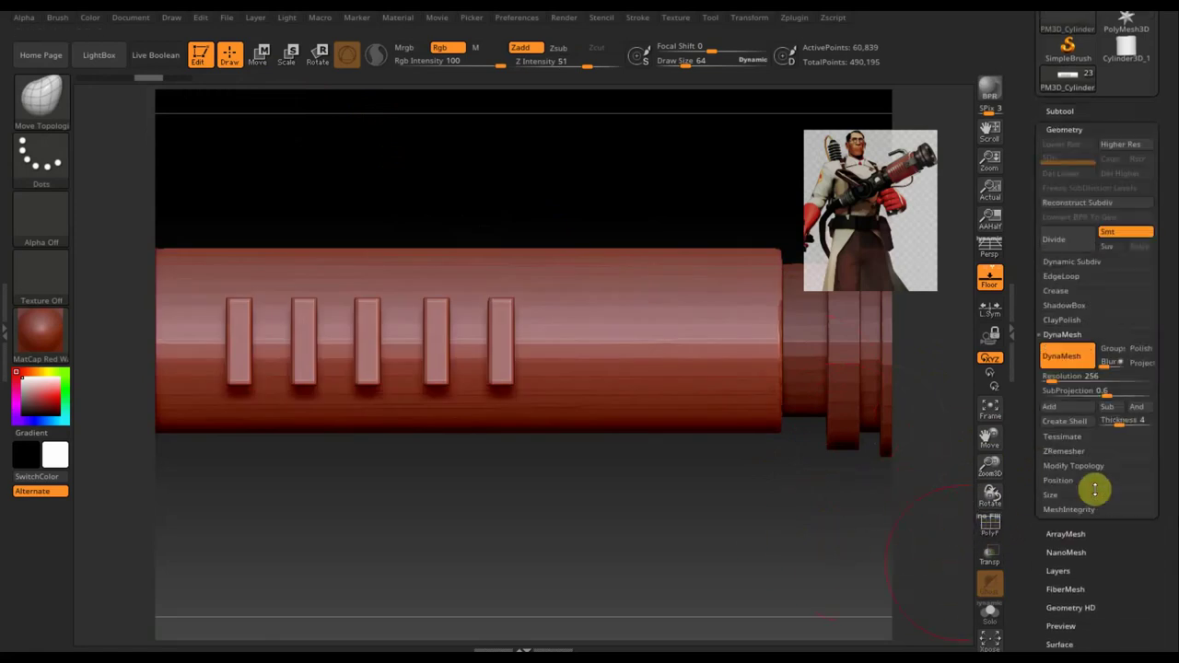
left_click_drag(1047, 377, 1096, 371)
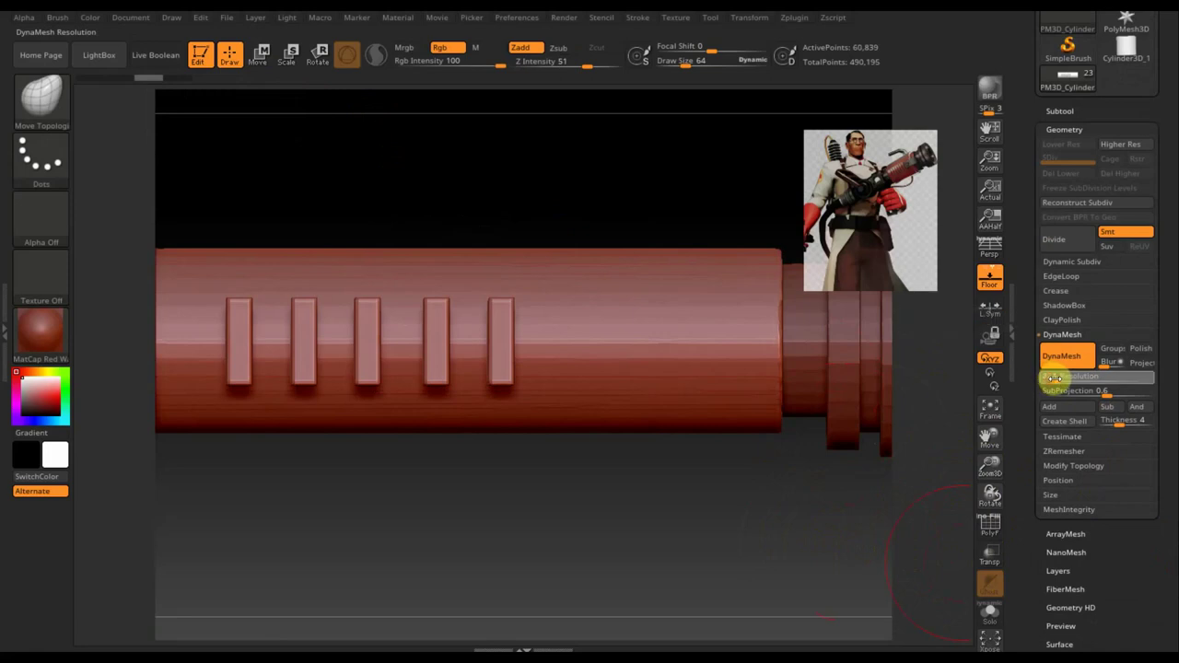
left_click(1142, 363)
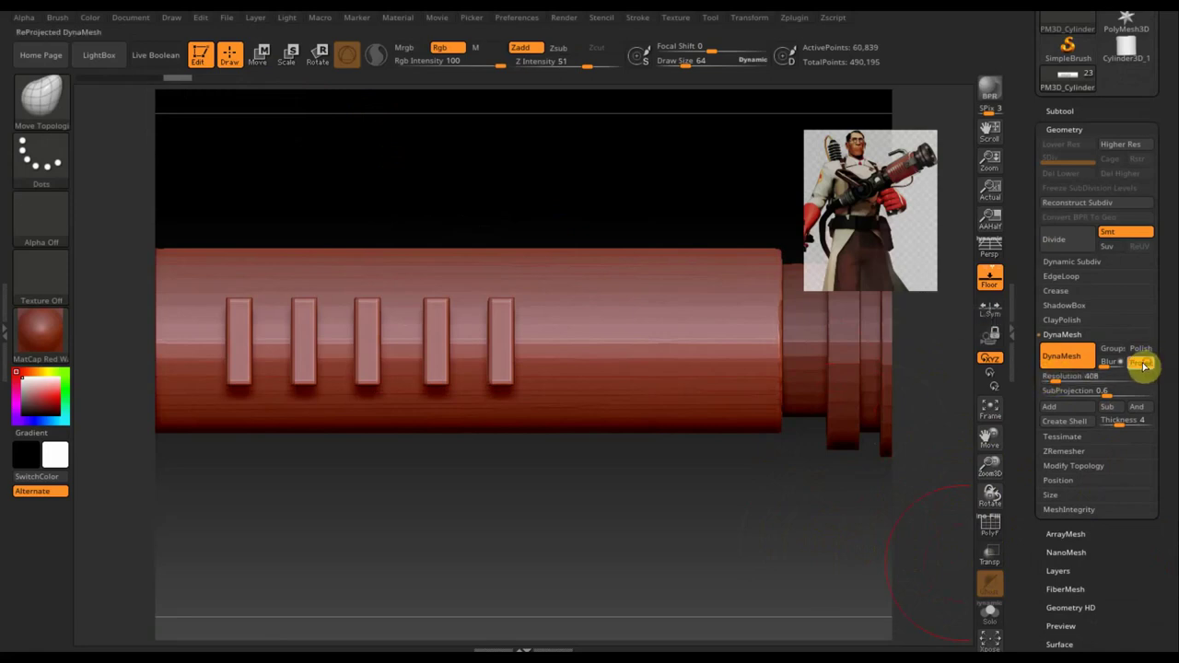
left_click_drag(685, 496, 752, 585, "ctrl")
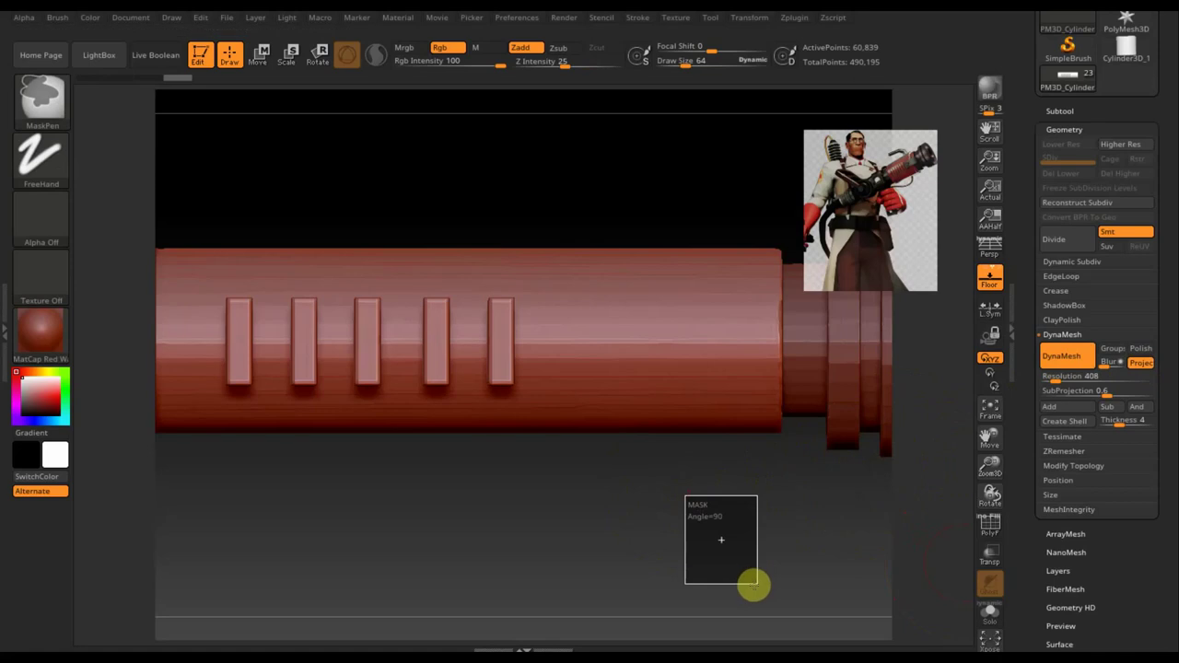
mouse_move(695, 555)
left_mouse_down()
mouse_move(801, 571)
mouse_move(716, 595)
mouse_move(663, 498)
left_mouse_up()
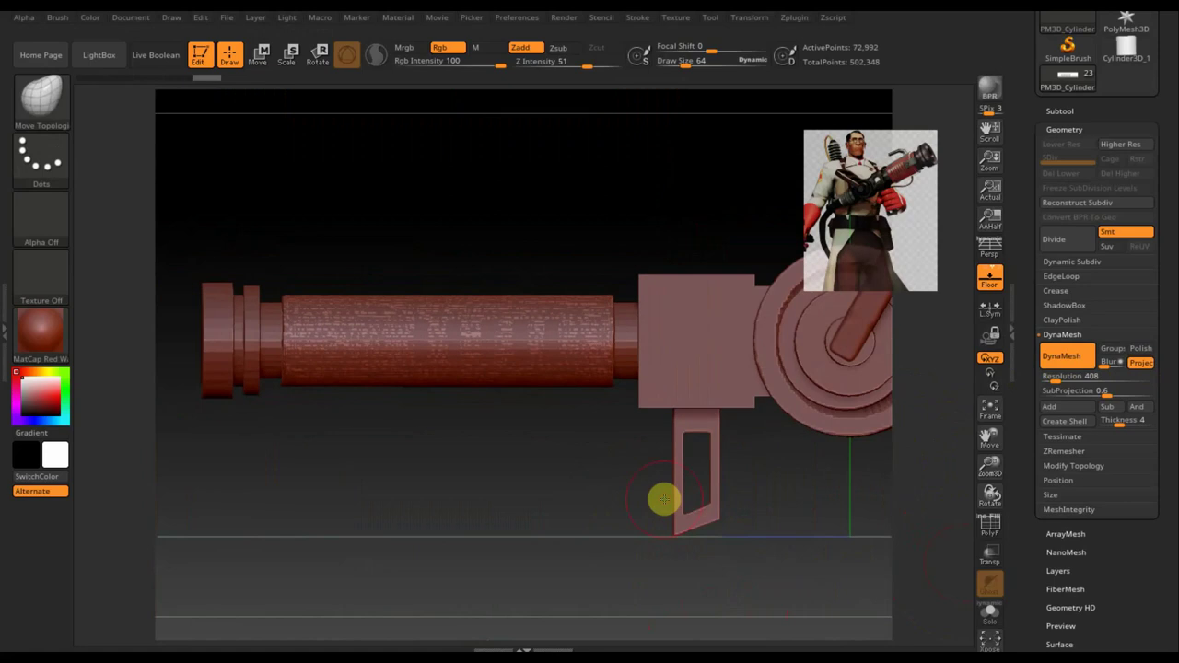
Select the outer barrel cylinder PM3D_Cylinder3D_3 with the Move gizmo active
key("n")
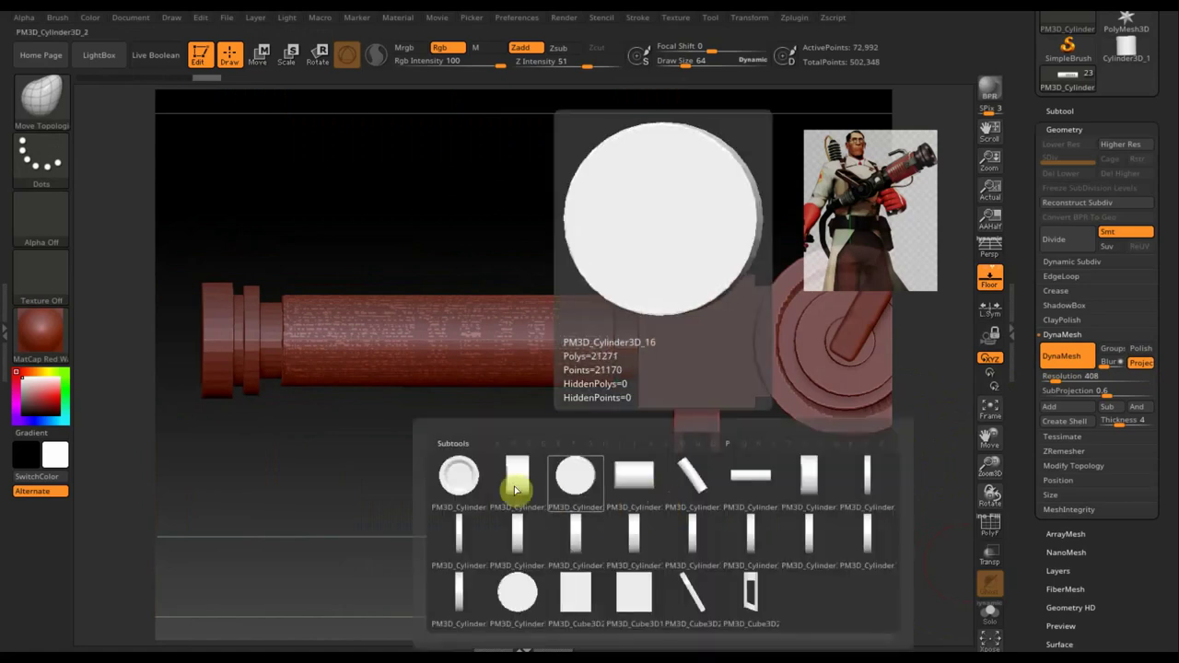
left_click(629, 491)
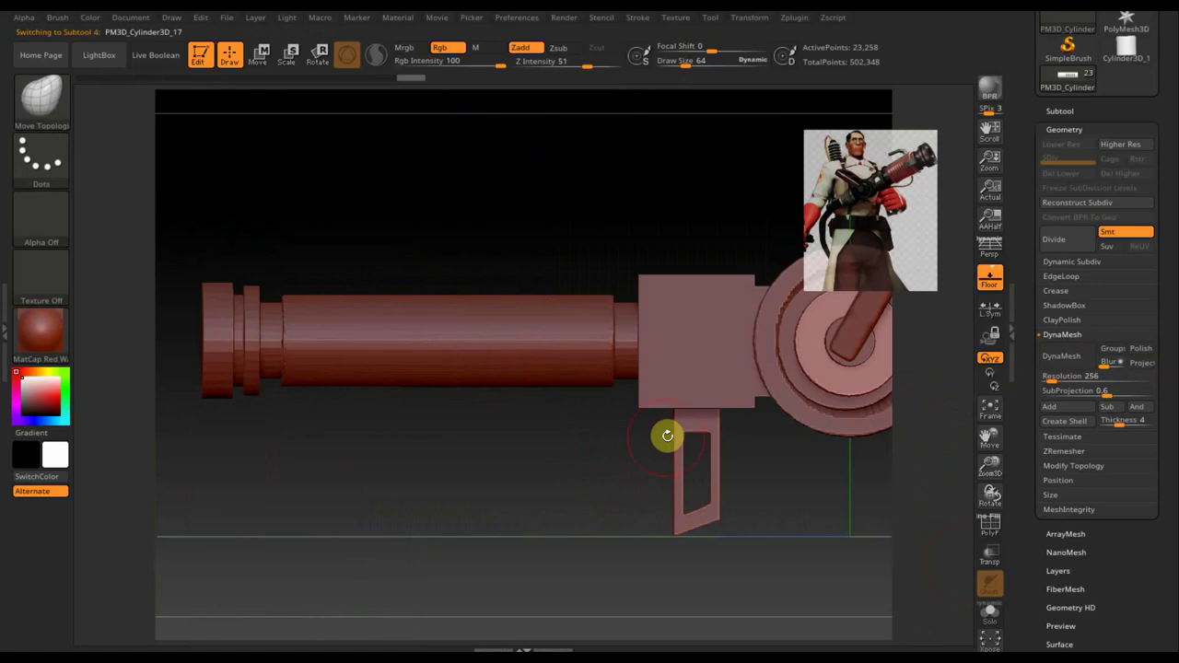
key("n")
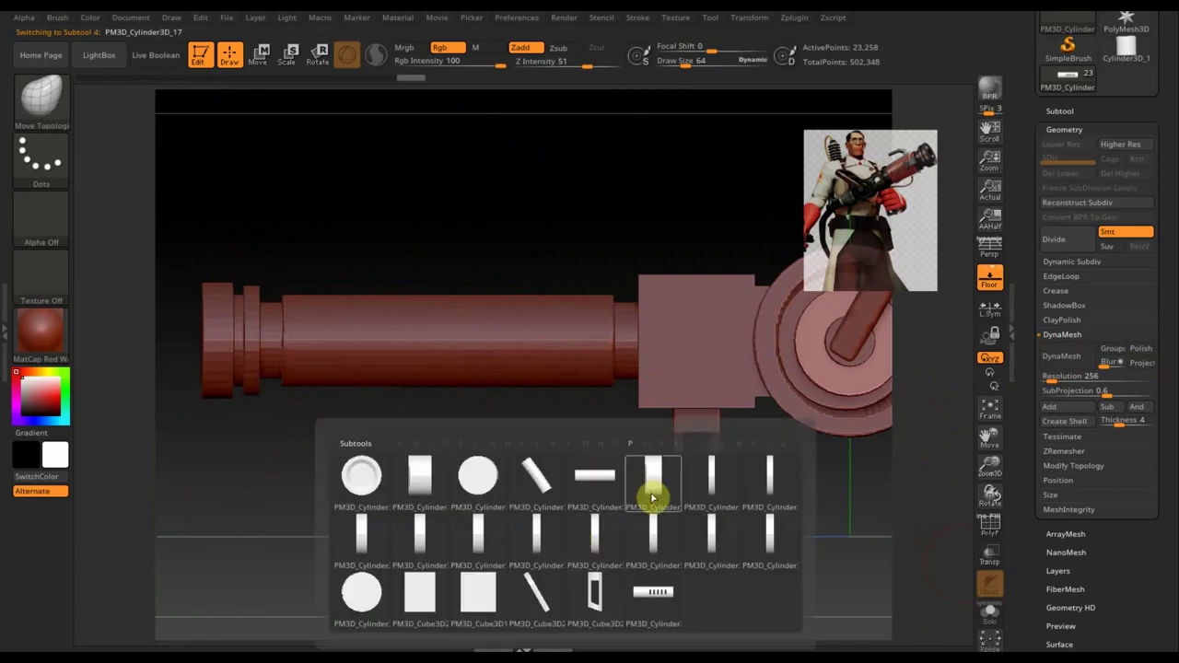
mouse_move(594, 477)
left_click(599, 497)
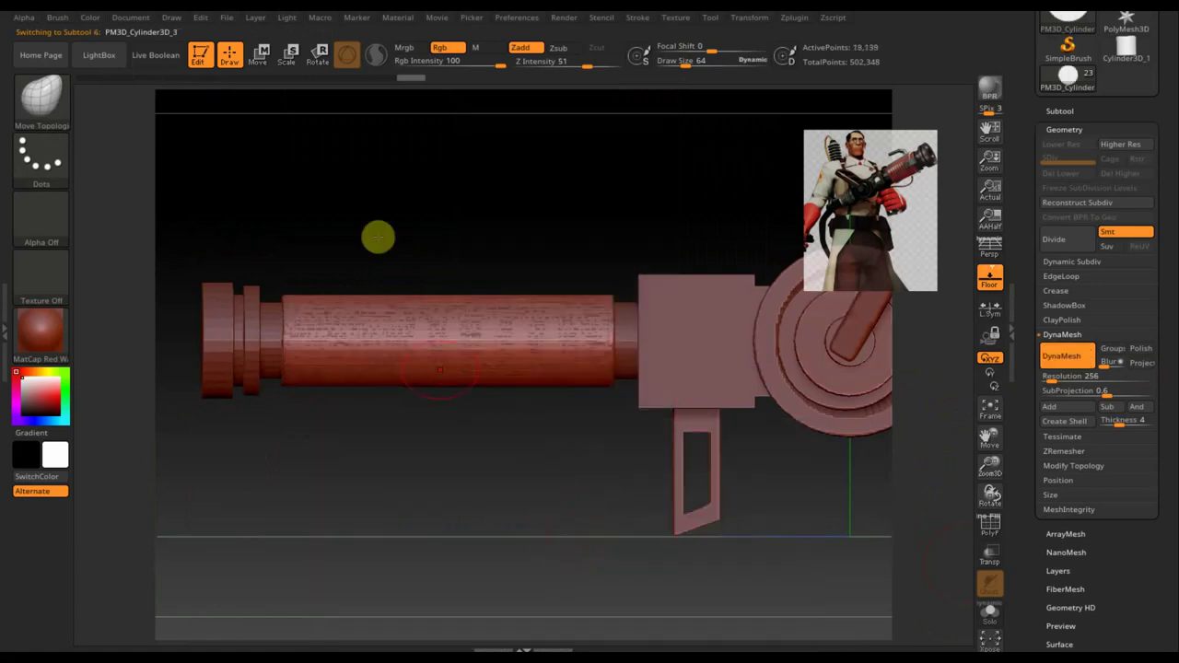
left_click(265, 61)
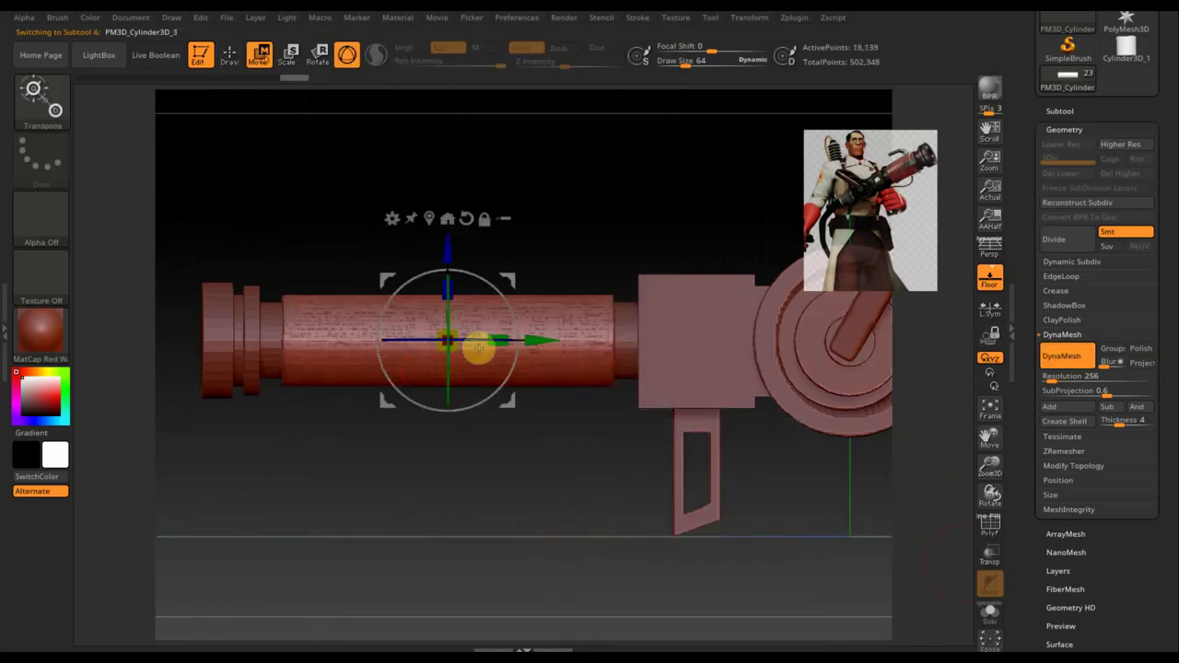
Shrink the cylinder slightly and lift it above the barrel, exposing the five slots
left_click_drag(452, 347, 449, 344)
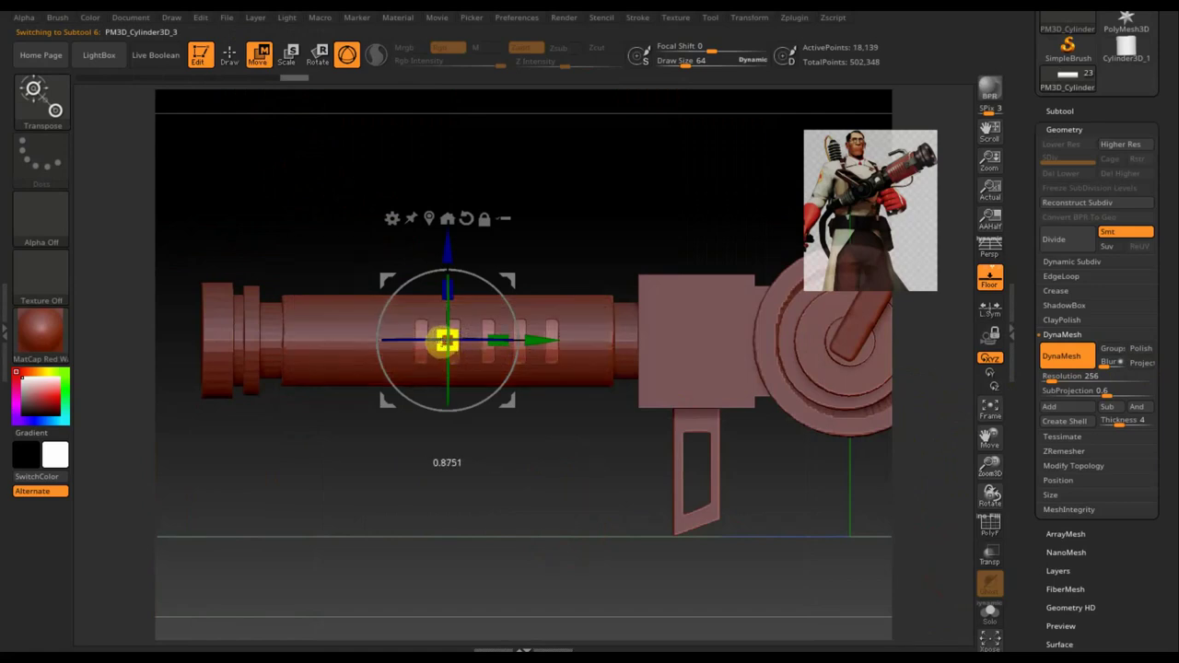
left_click_drag(446, 341, 473, 342)
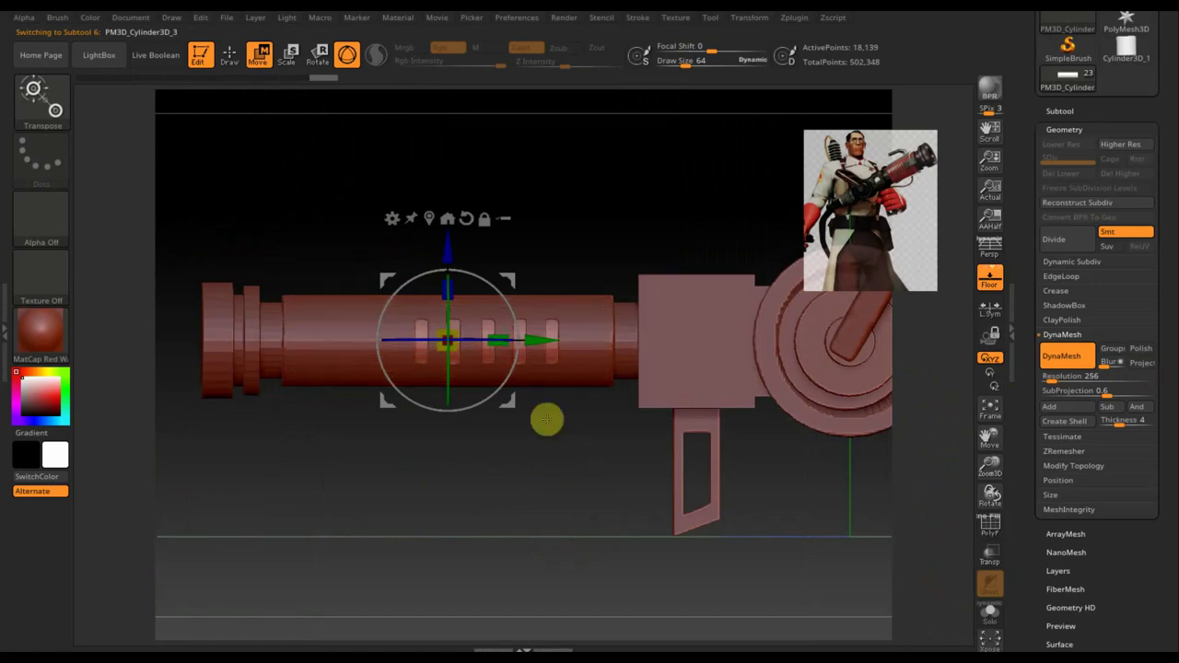
mouse_move(547, 466)
left_mouse_down()
mouse_move(528, 470)
mouse_move(561, 469)
mouse_move(542, 466)
left_mouse_up()
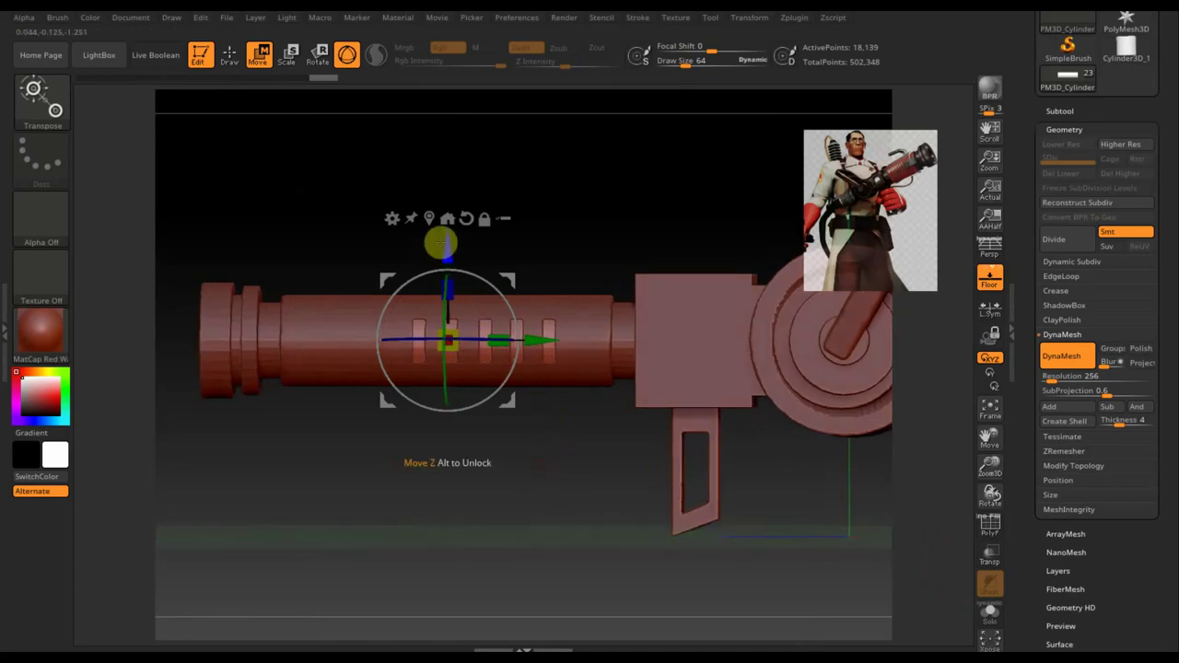
left_click_drag(449, 250, 448, 149)
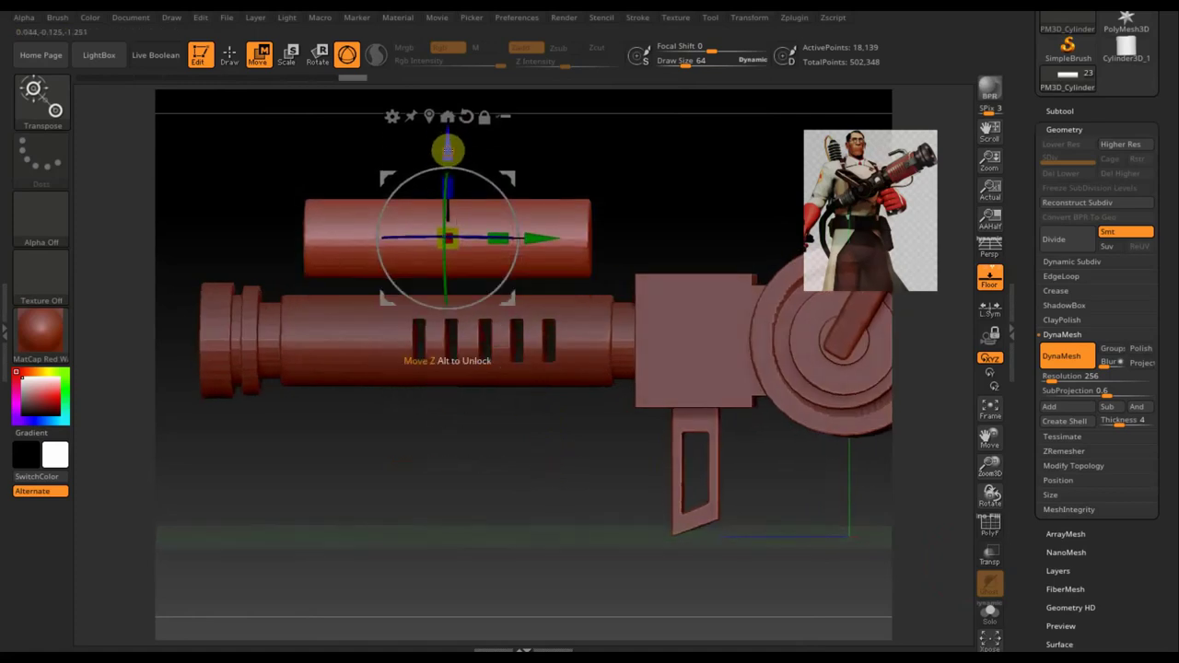
mouse_move(487, 476)
left_mouse_down()
mouse_move(524, 501)
mouse_move(476, 500)
mouse_move(485, 505)
left_mouse_up()
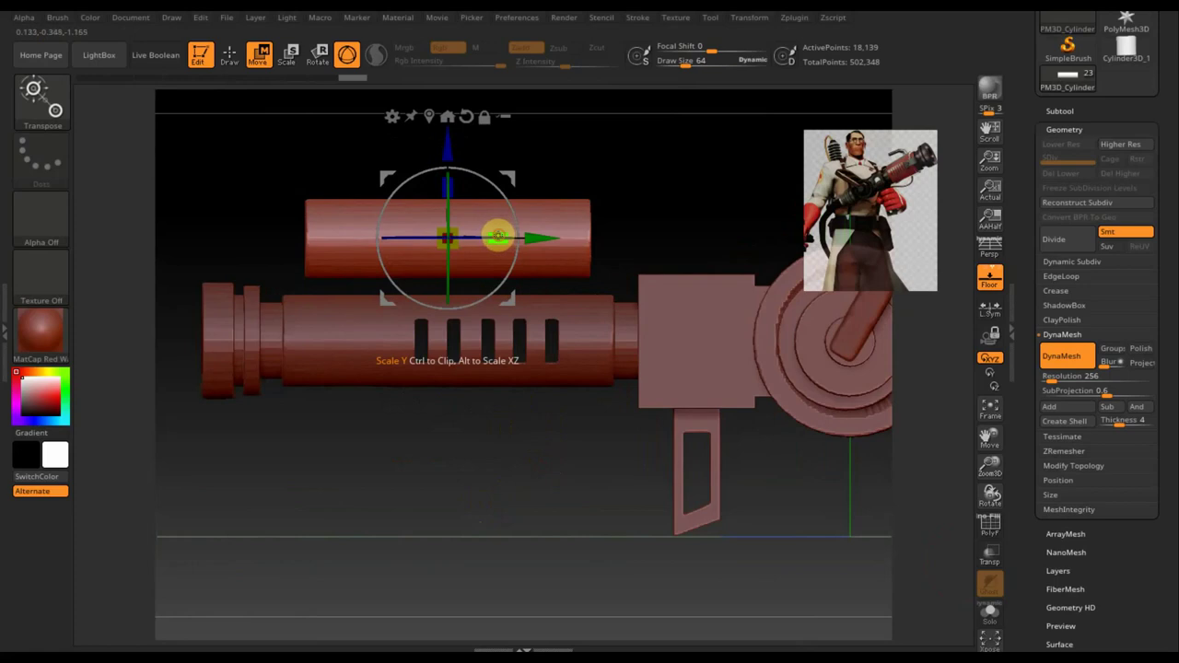
Flatten the upper cylinder into a thin ring, set it on the barrel beside the box, enlarge slightly
left_click_drag(497, 237, 411, 232)
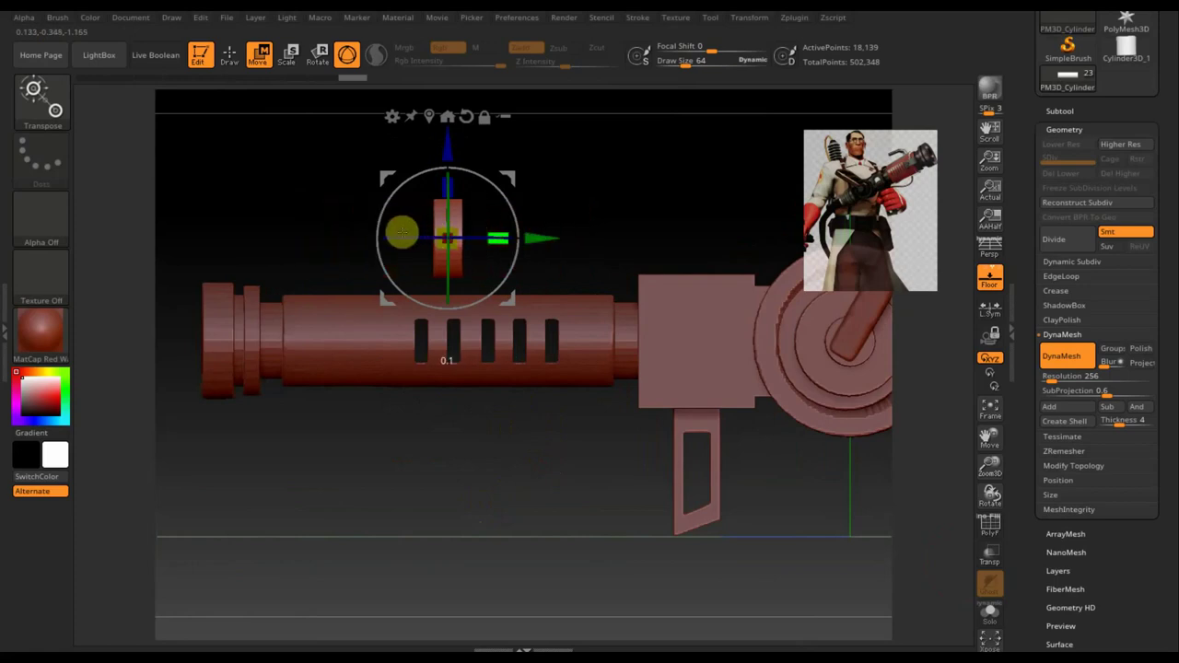
left_click_drag(498, 237, 486, 236)
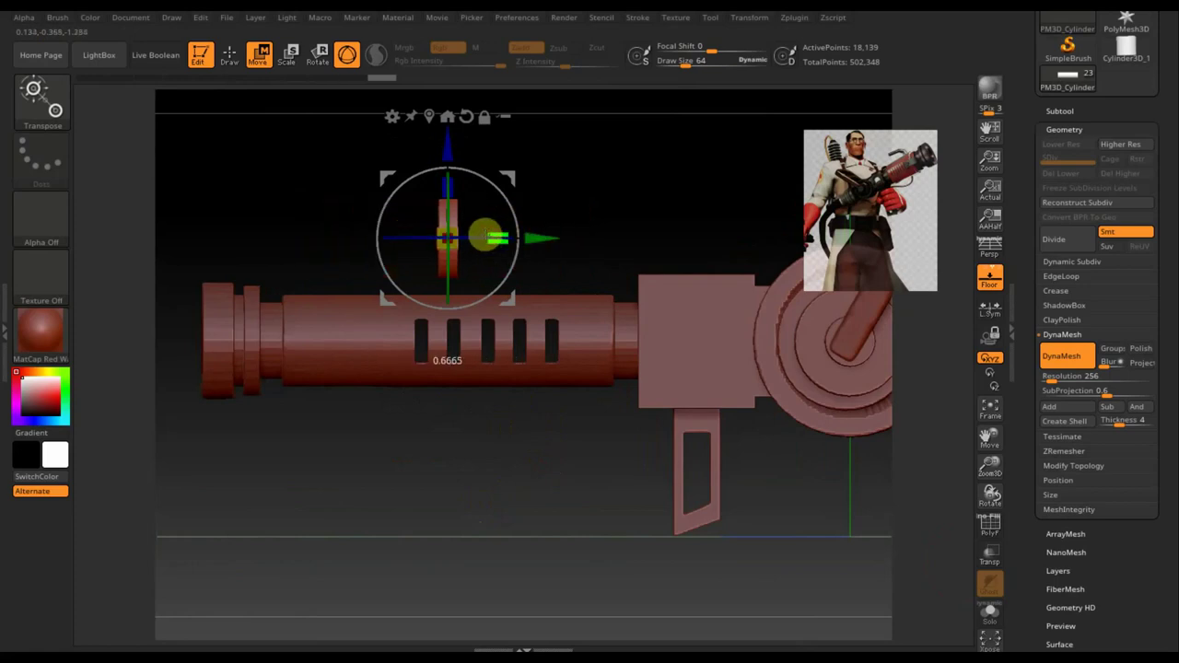
left_click_drag(539, 239, 692, 263)
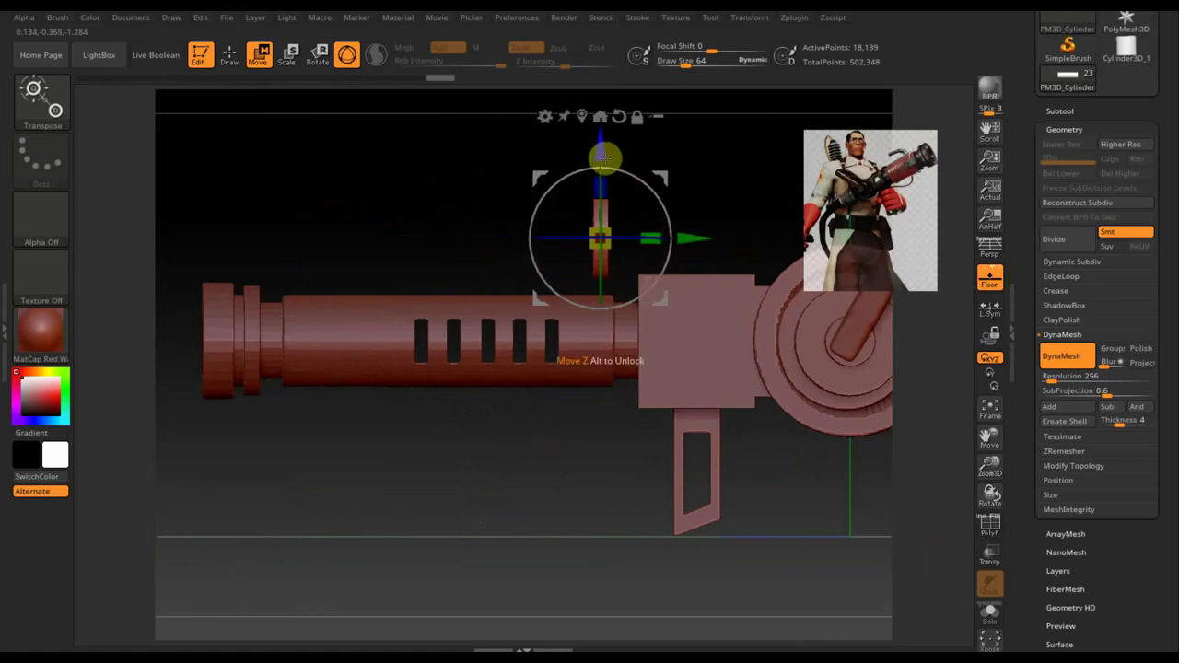
left_click_drag(602, 148, 608, 245)
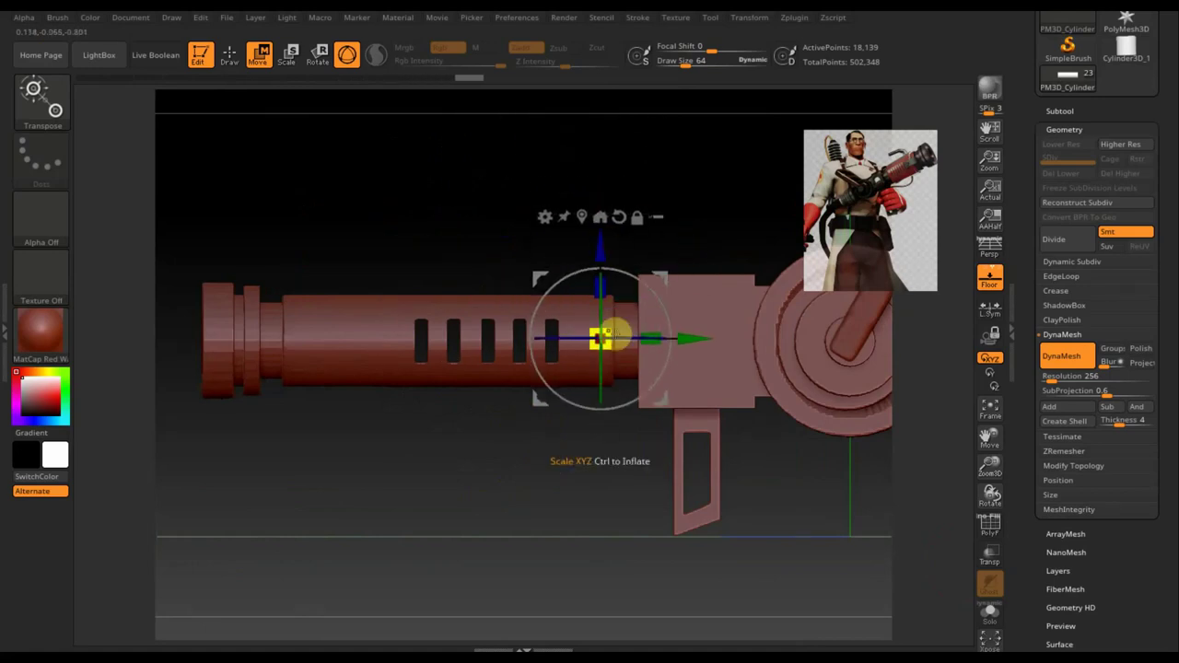
mouse_move(610, 348)
left_mouse_down()
mouse_move(619, 358)
mouse_move(658, 337)
mouse_move(692, 343)
left_mouse_up()
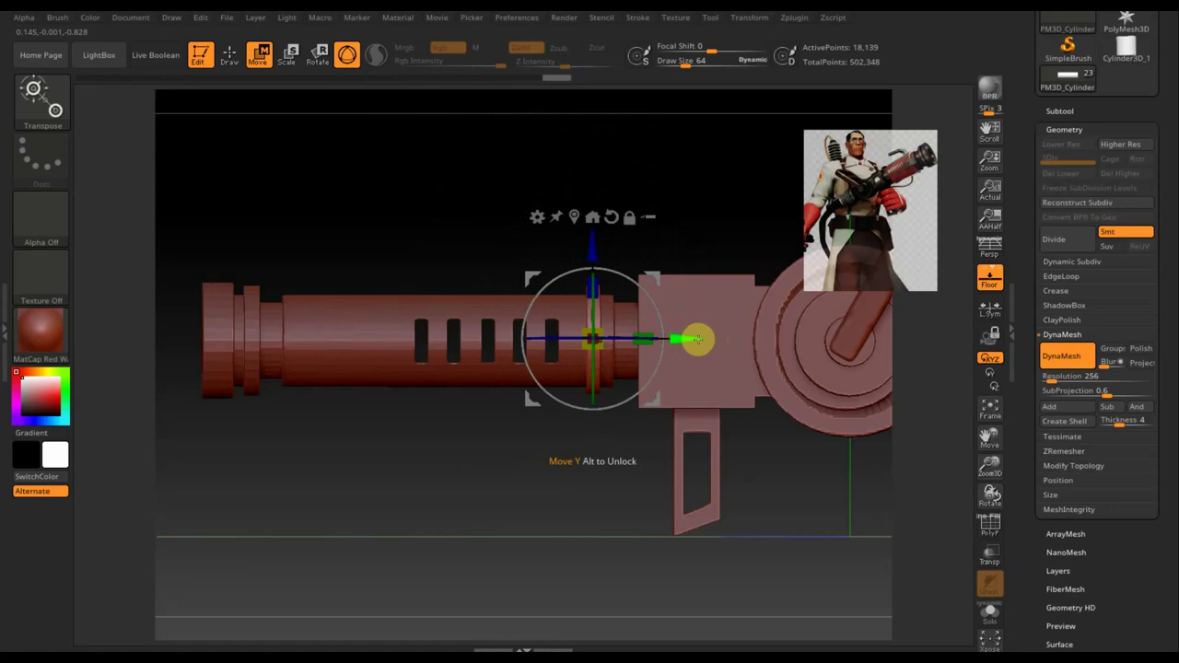
Ctrl-drag a copy of the ring along the barrel to its tip, then reframe the view
mouse_move(695, 339)
left_mouse_down("ctrl")
mouse_move(410, 338)
mouse_move(449, 336)
left_mouse_up("ctrl")
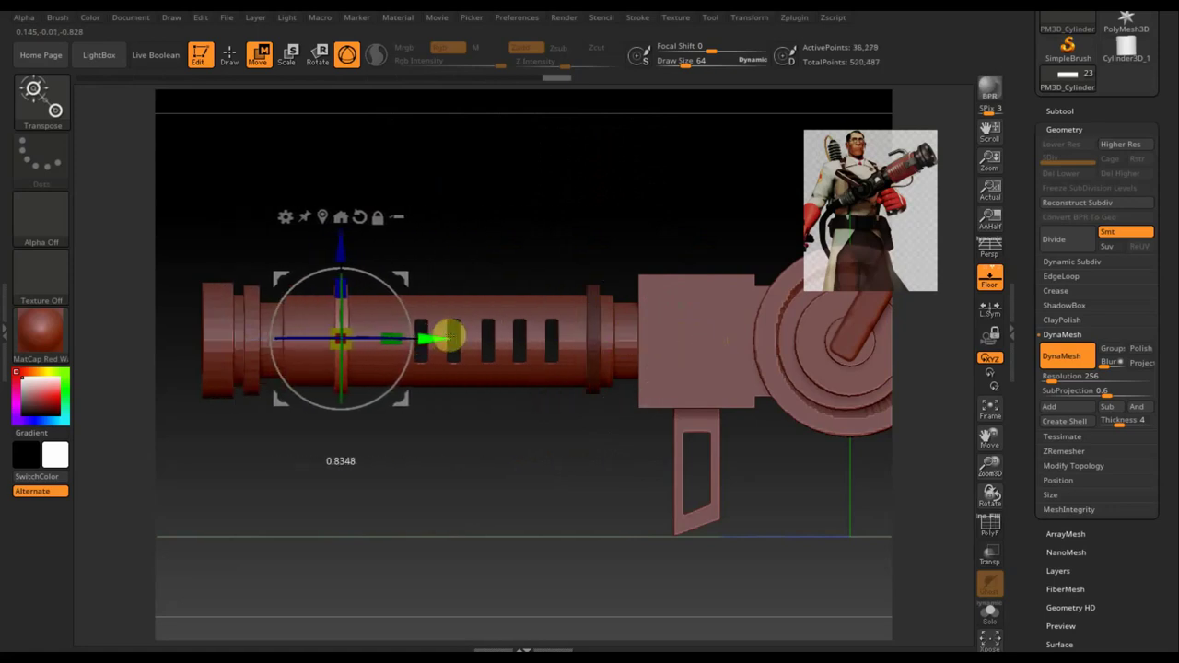
mouse_move(524, 452)
left_mouse_down()
mouse_move(571, 465)
mouse_move(526, 476)
mouse_move(545, 493)
mouse_move(587, 485)
mouse_move(561, 423)
mouse_move(663, 448)
mouse_move(613, 467)
mouse_move(715, 490)
mouse_move(666, 455)
mouse_move(555, 445)
mouse_move(671, 445)
mouse_move(791, 472)
mouse_move(713, 482)
mouse_move(739, 531)
left_mouse_up()
left_click_drag(484, 492, 633, 478, "alt")
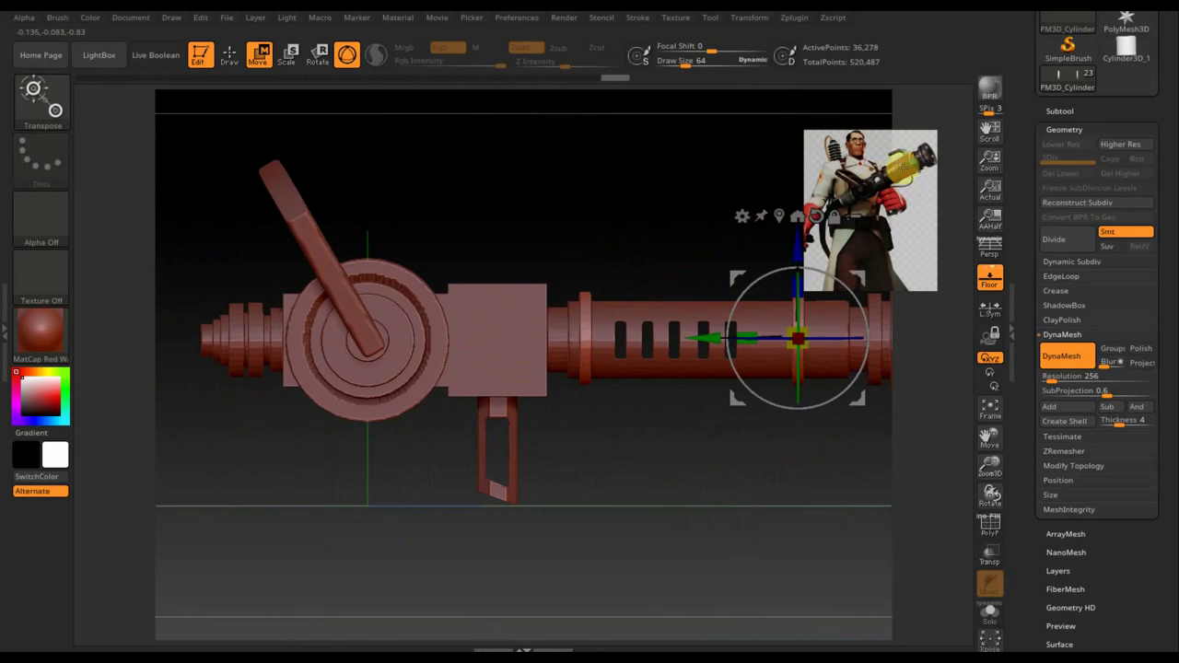
Duplicate the central box PM3D_Cube3D1 and move the copy down the subtool list
left_click(1066, 110)
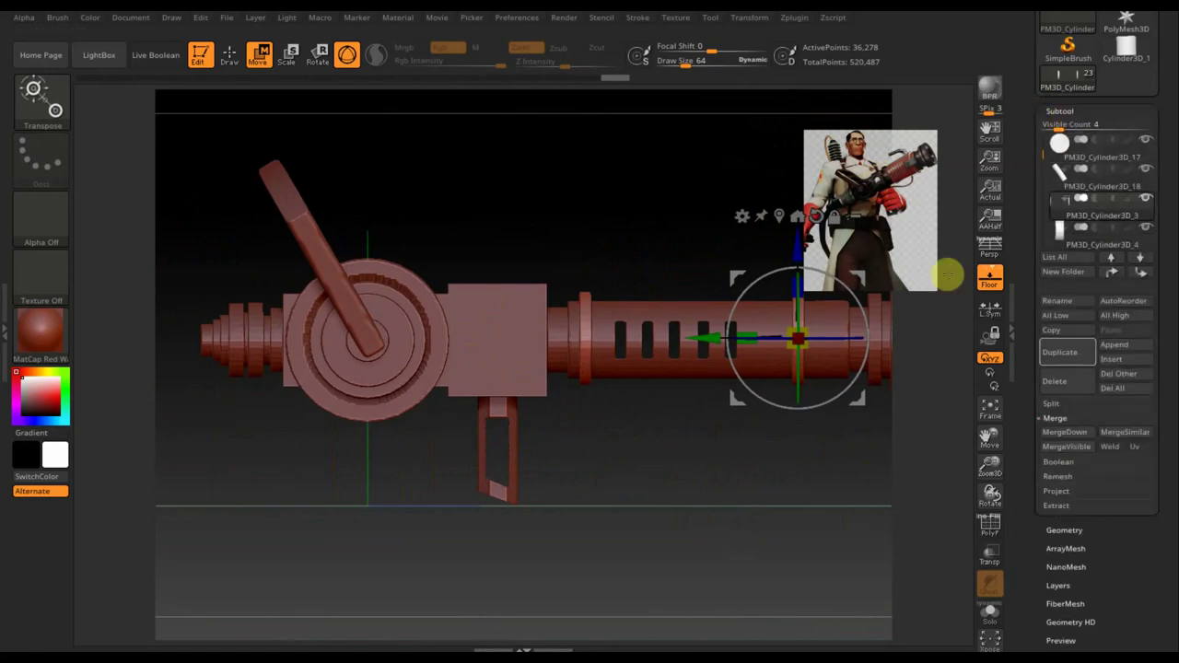
key("n")
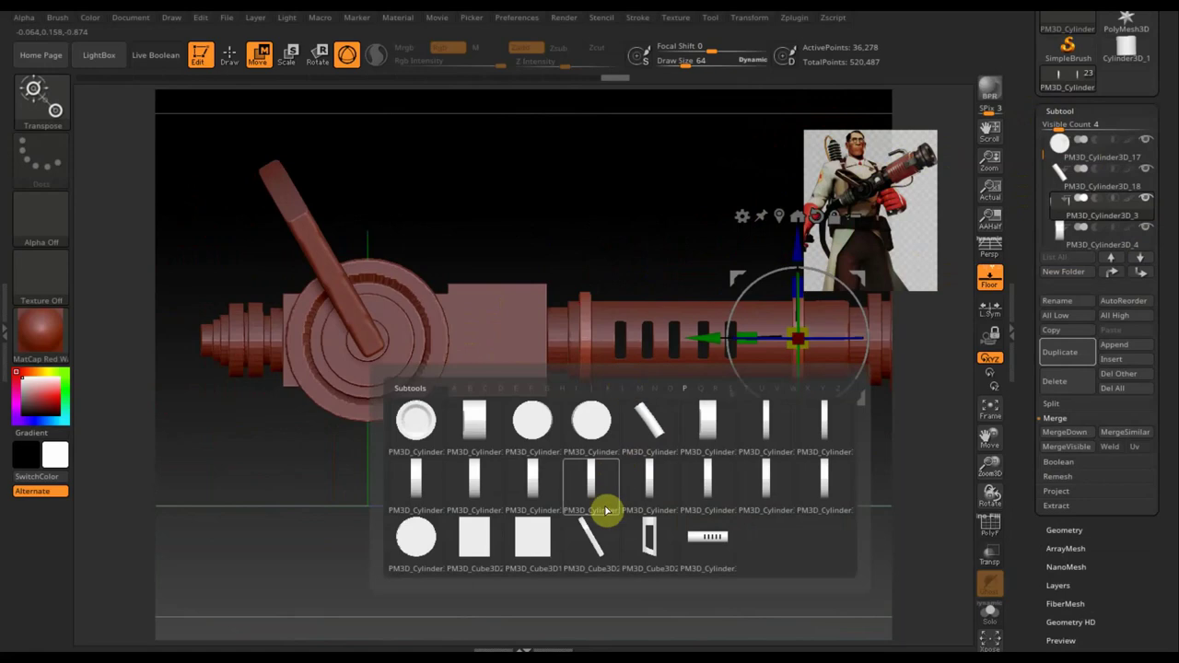
left_click(488, 553)
key("n")
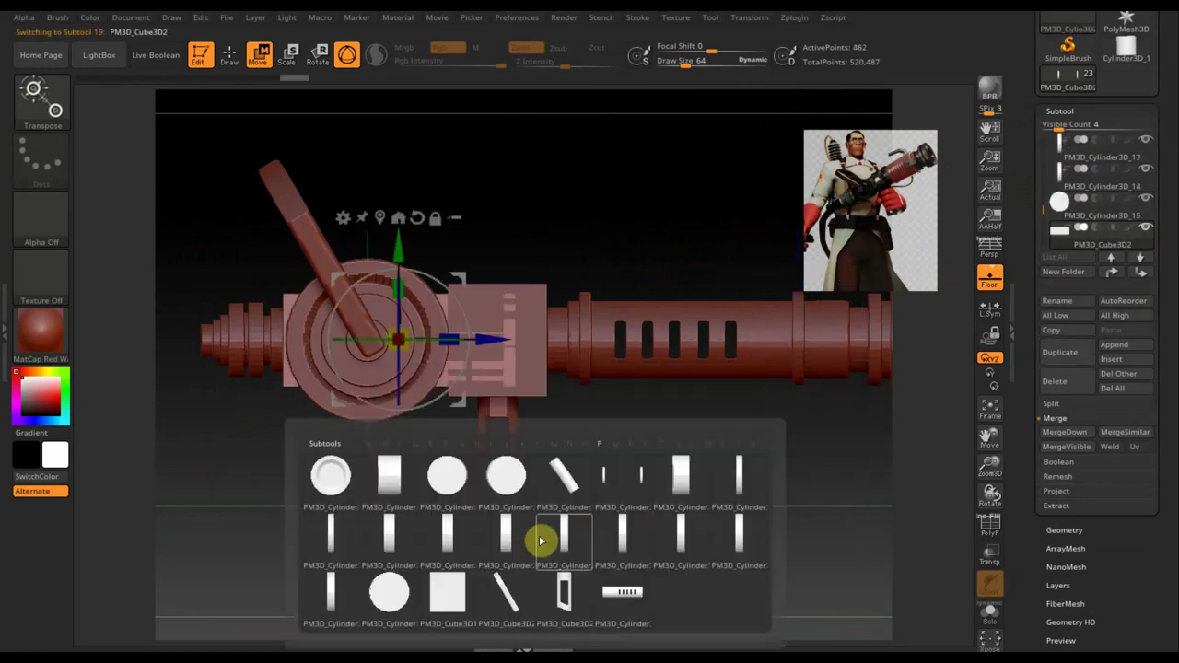
left_click(470, 594)
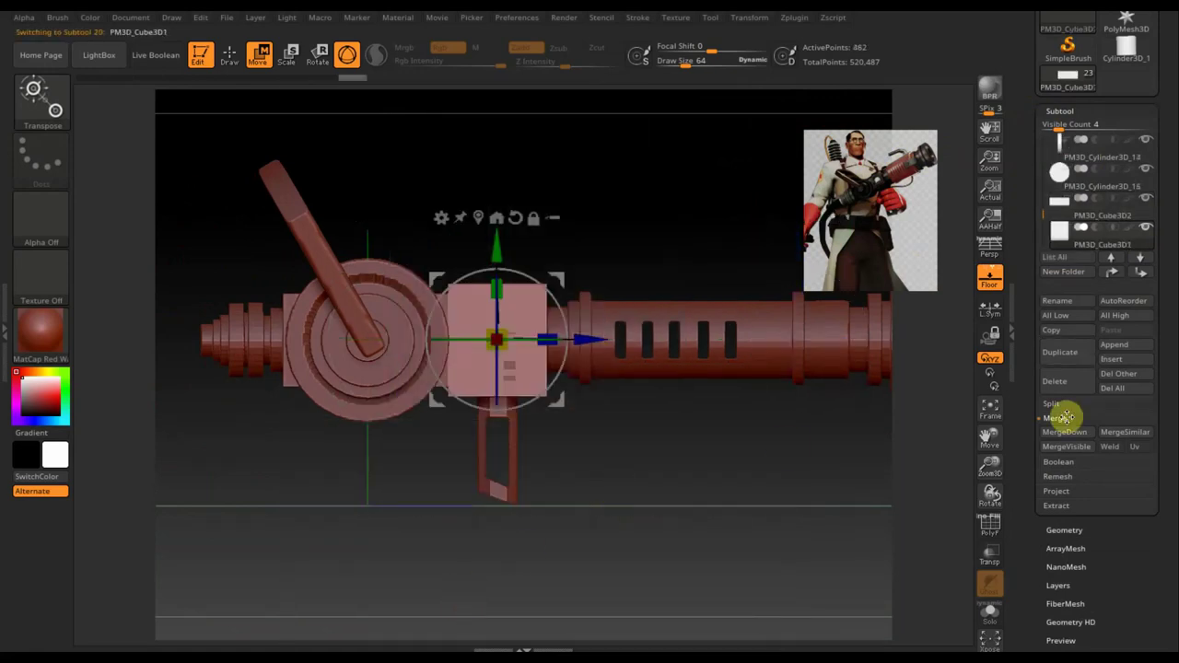
left_click(1062, 353)
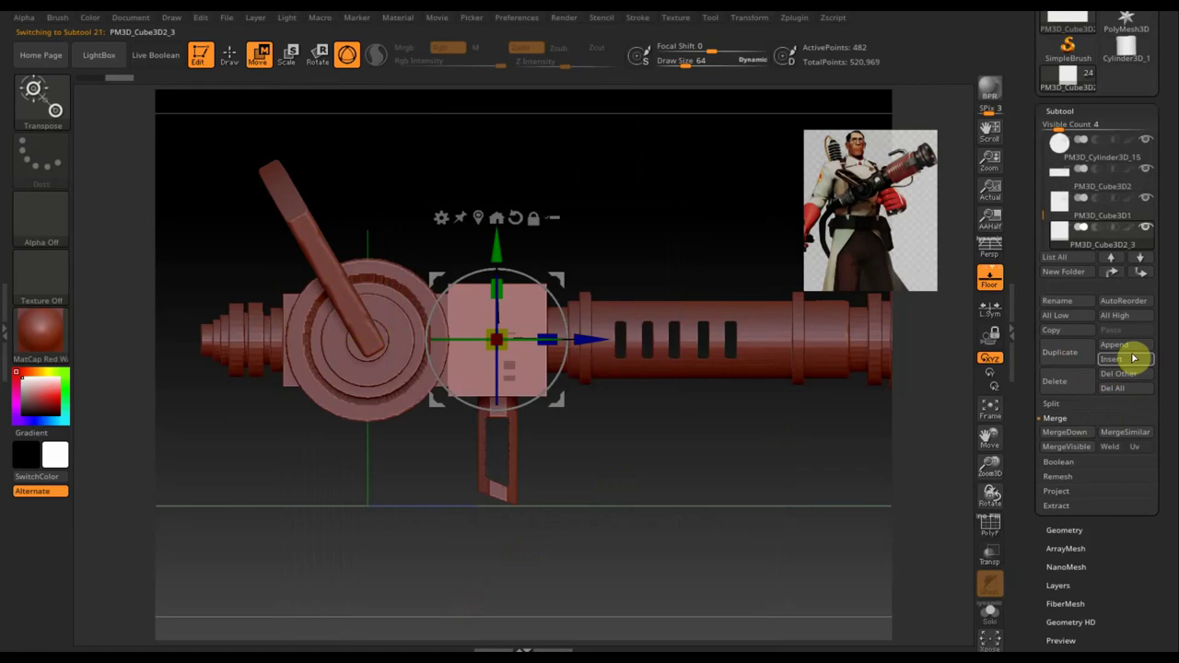
left_click(1144, 273)
left_click(1144, 274)
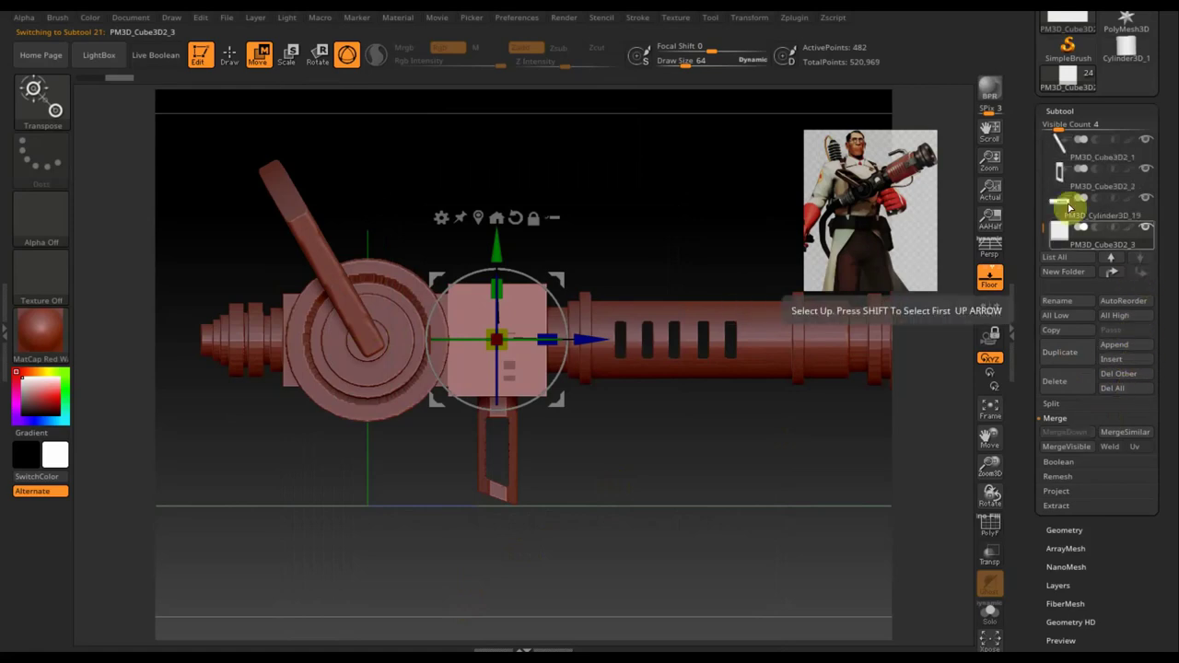
mouse_move(1084, 196)
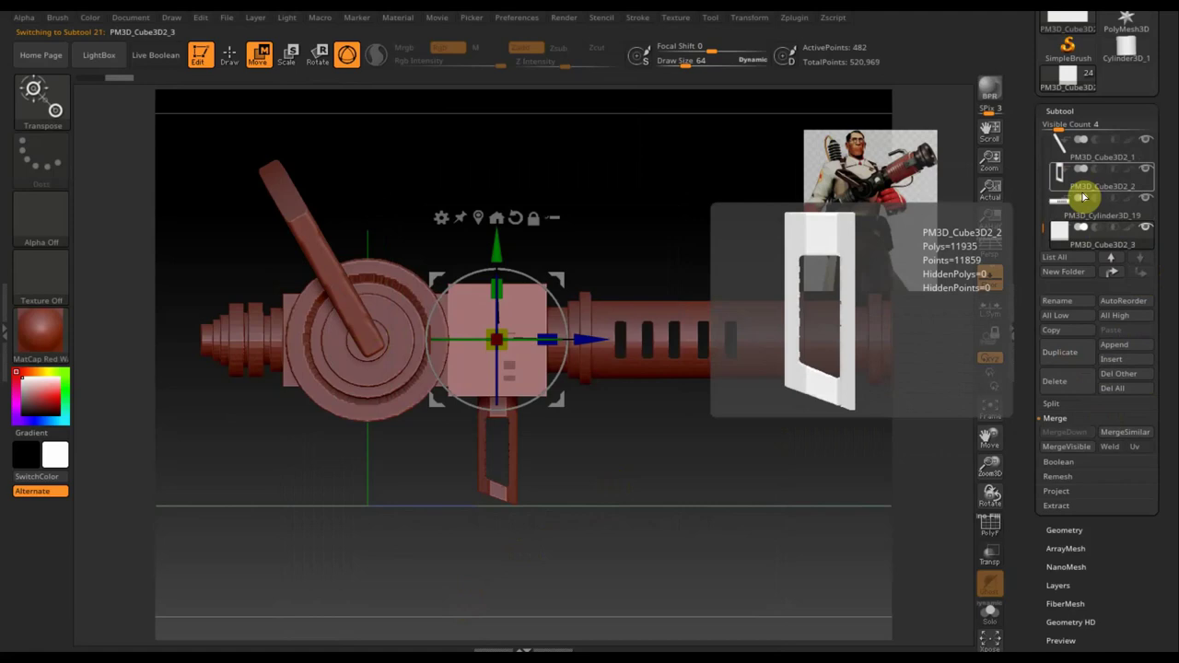
Move the central box to the bottom of the subtool list and show its PolyF frame
left_click(1112, 259)
left_click(1113, 258)
left_click(1113, 258)
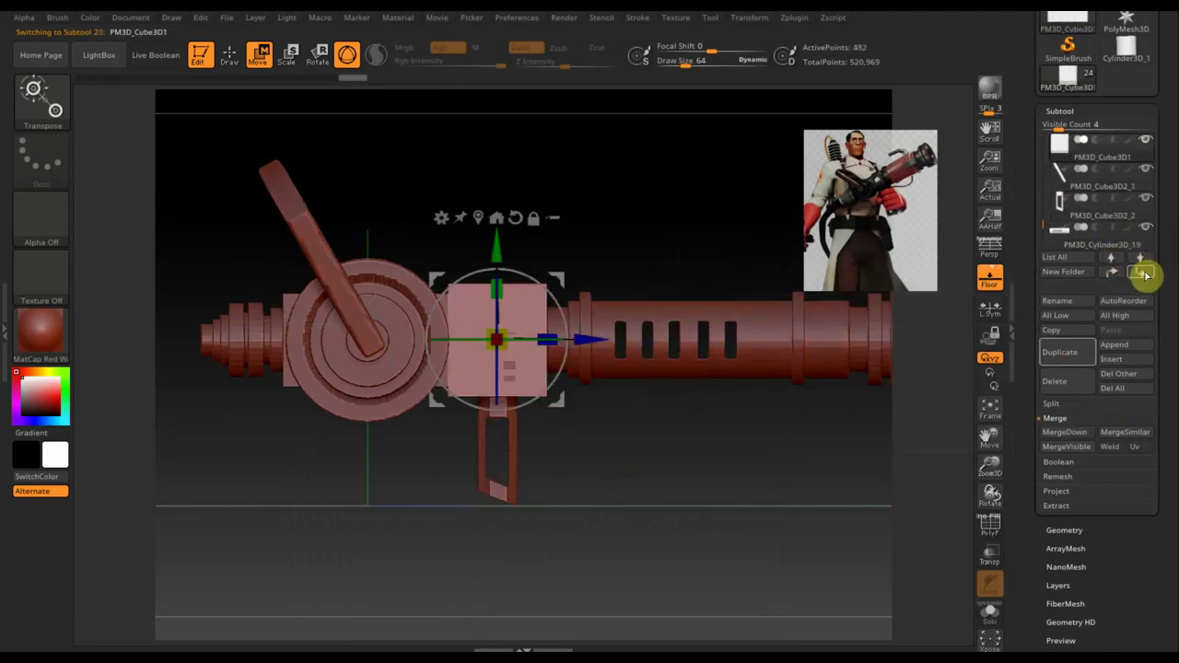
left_click(1145, 273)
left_click(1145, 273)
left_click(1145, 272)
left_click(1145, 272)
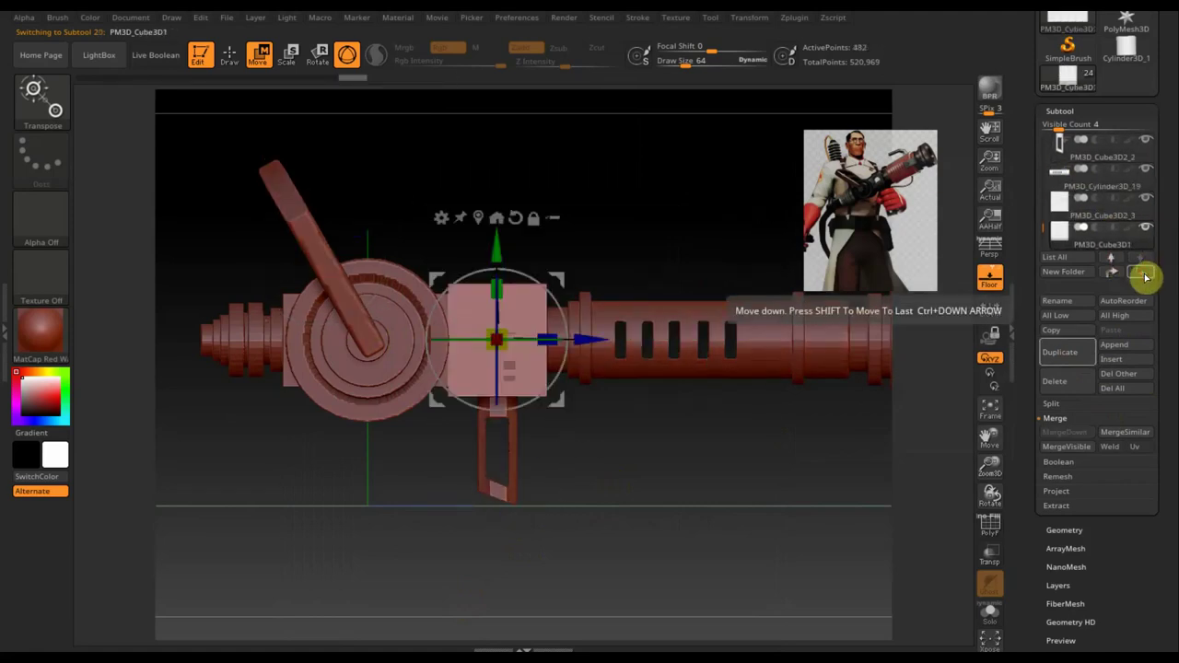
left_click(990, 523)
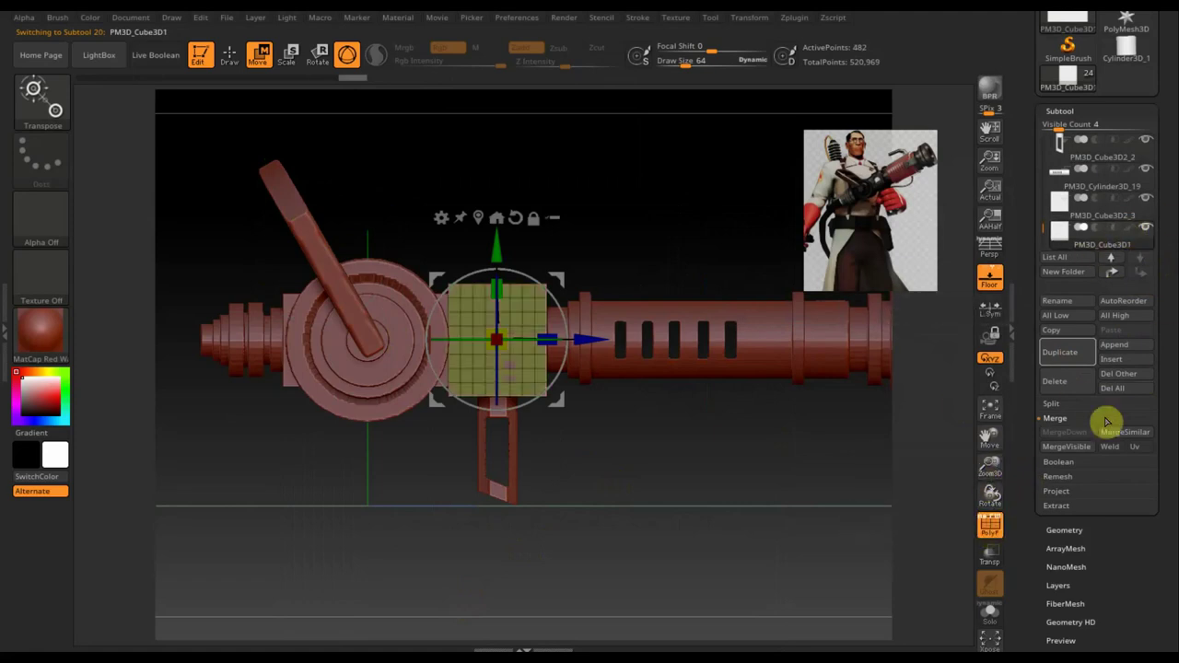
Delete the extra box subtool and DynaMesh the central box at resolution 464
left_click(1051, 385)
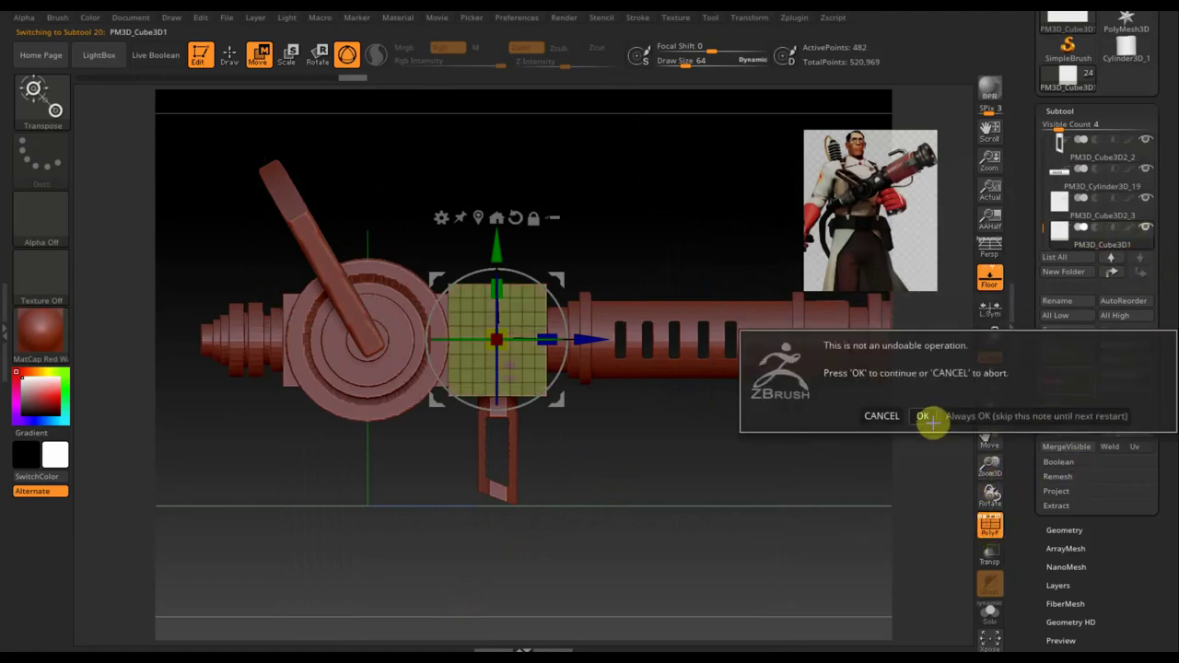
left_click(923, 415)
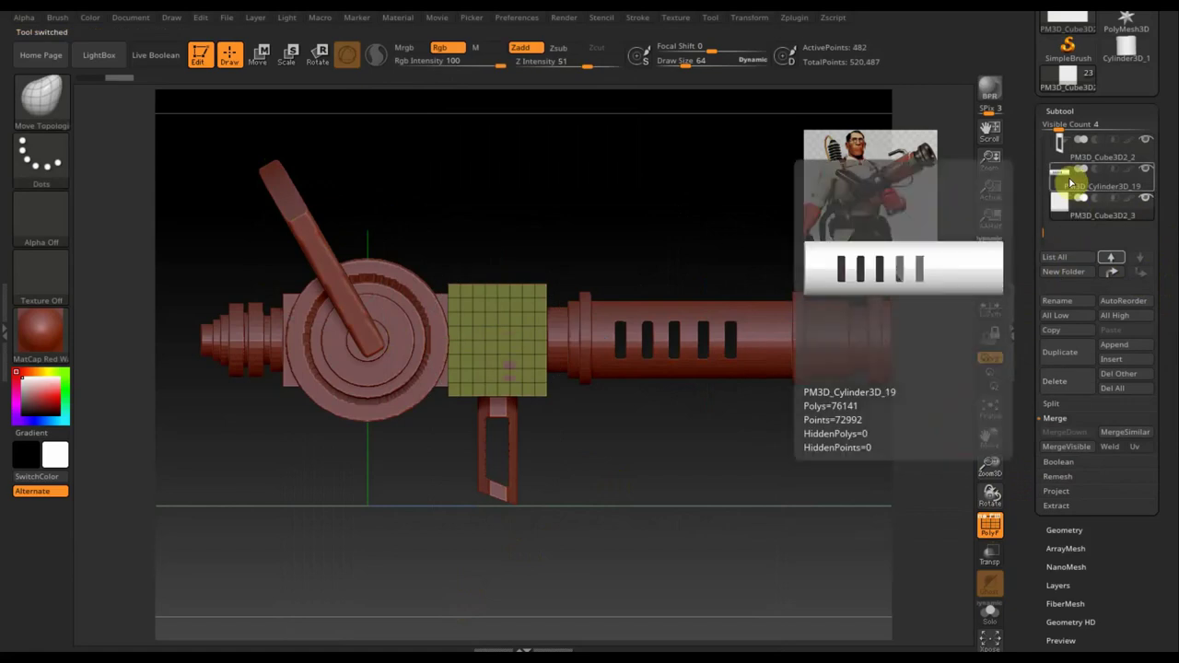
left_click(1066, 529)
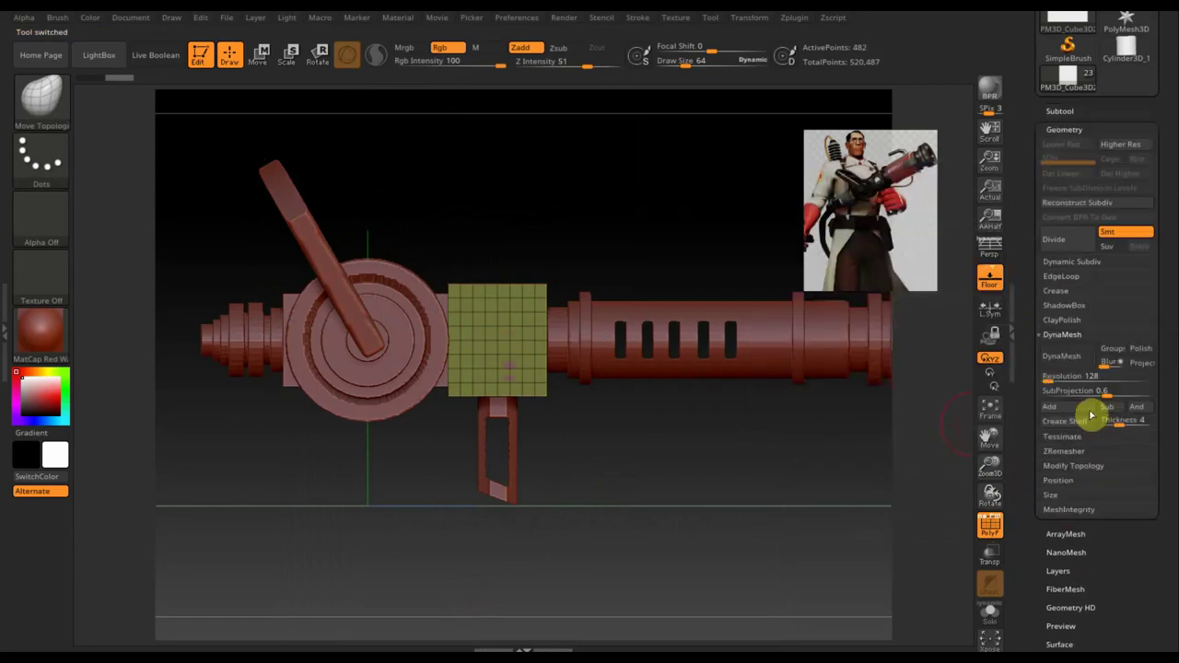
left_click_drag(1048, 376, 1052, 378)
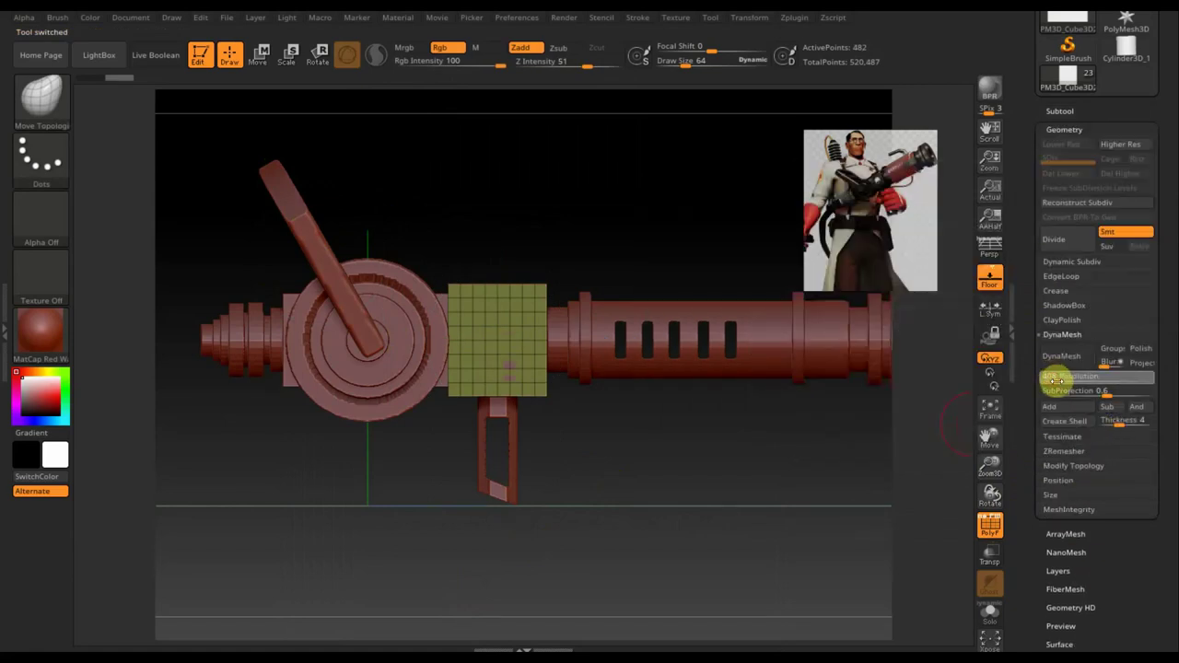
left_click(1062, 356)
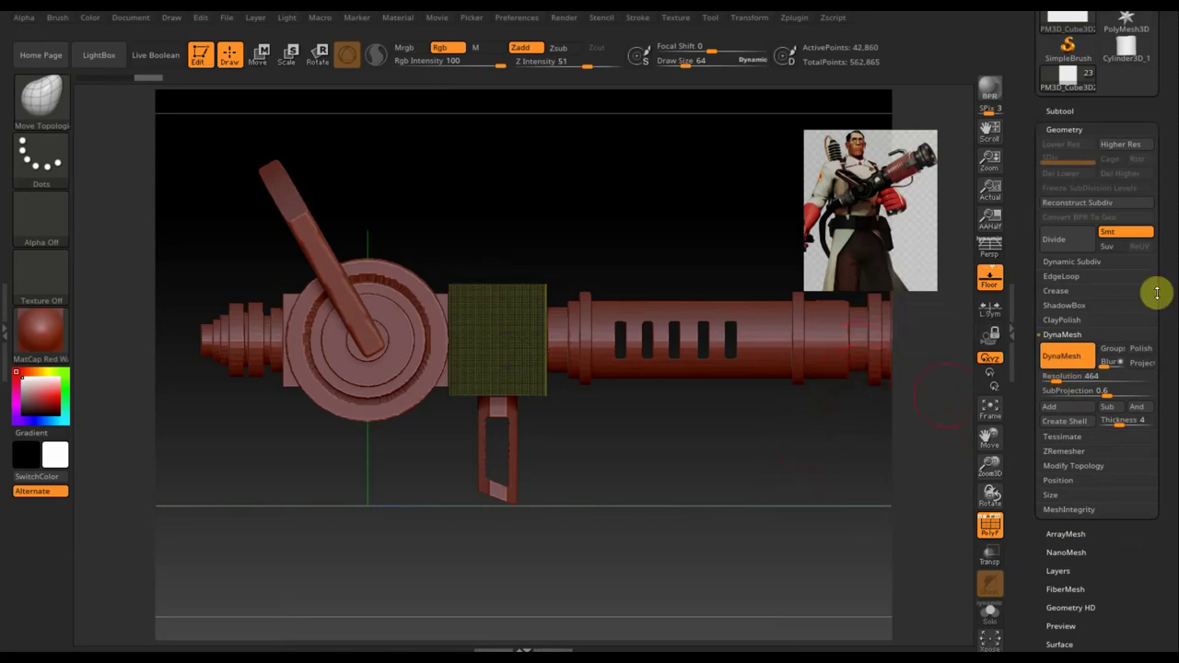
Duplicate the remeshed box as PM3D_Cube3D2_4
left_click(1060, 111)
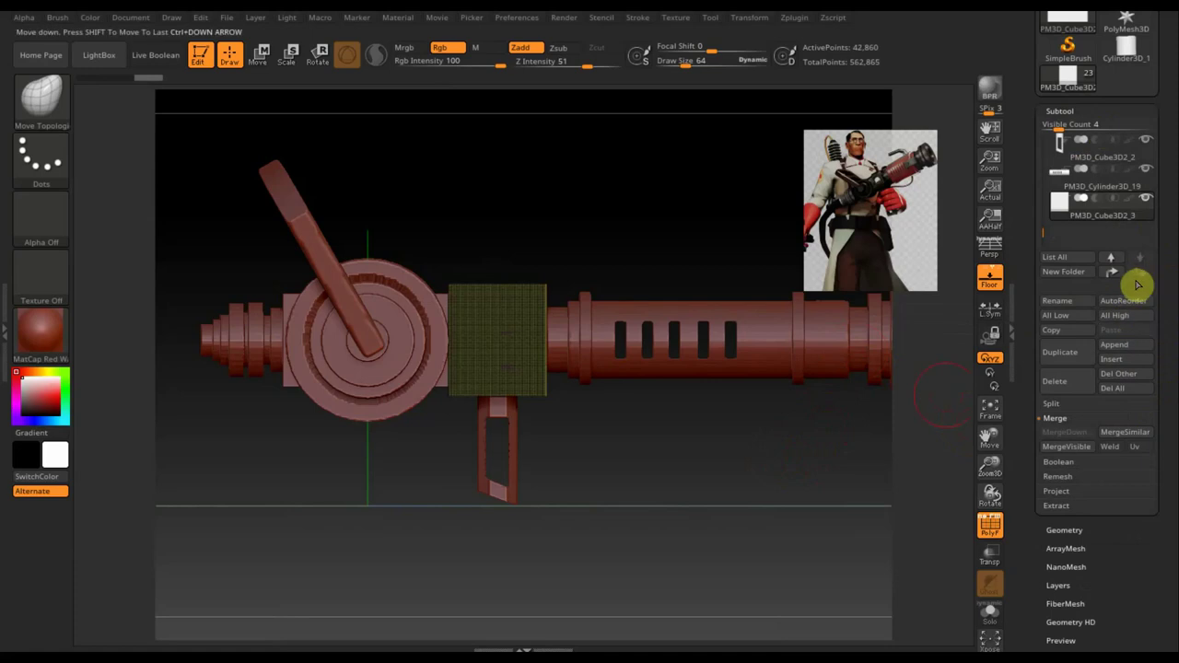
left_click(1067, 354)
left_click_drag(876, 476, 773, 484)
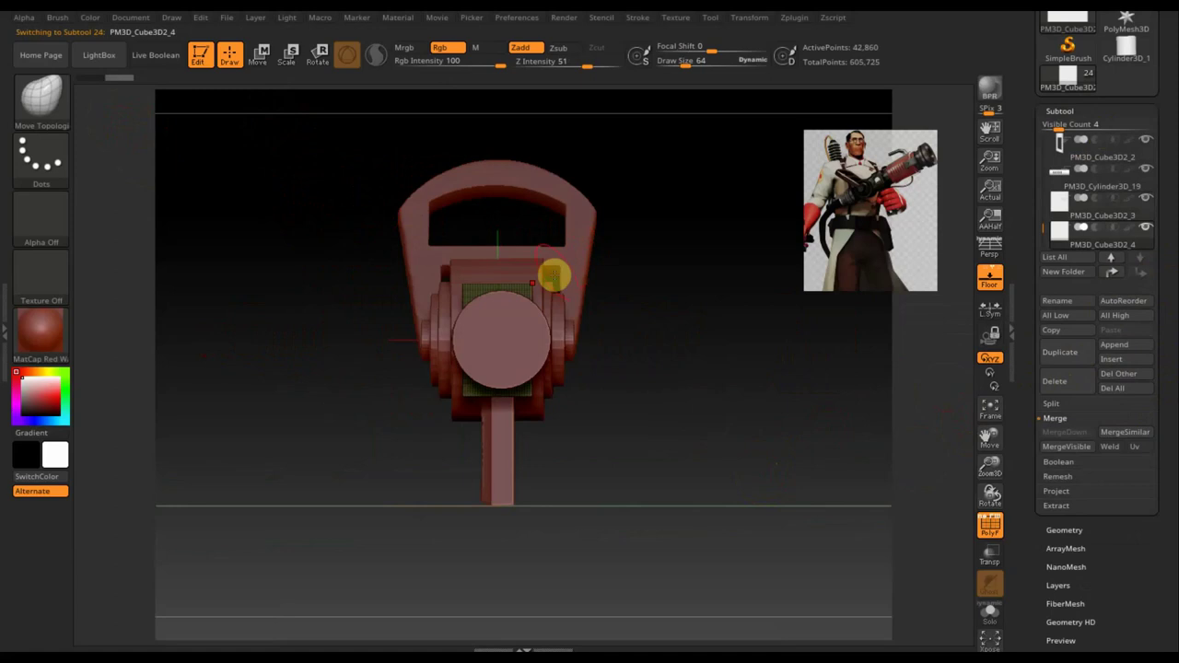
Shape the box copy into a thin slab at the box's side face, with Transp on
left_click(262, 54)
left_click_drag(406, 340, 343, 340)
left_click(989, 530)
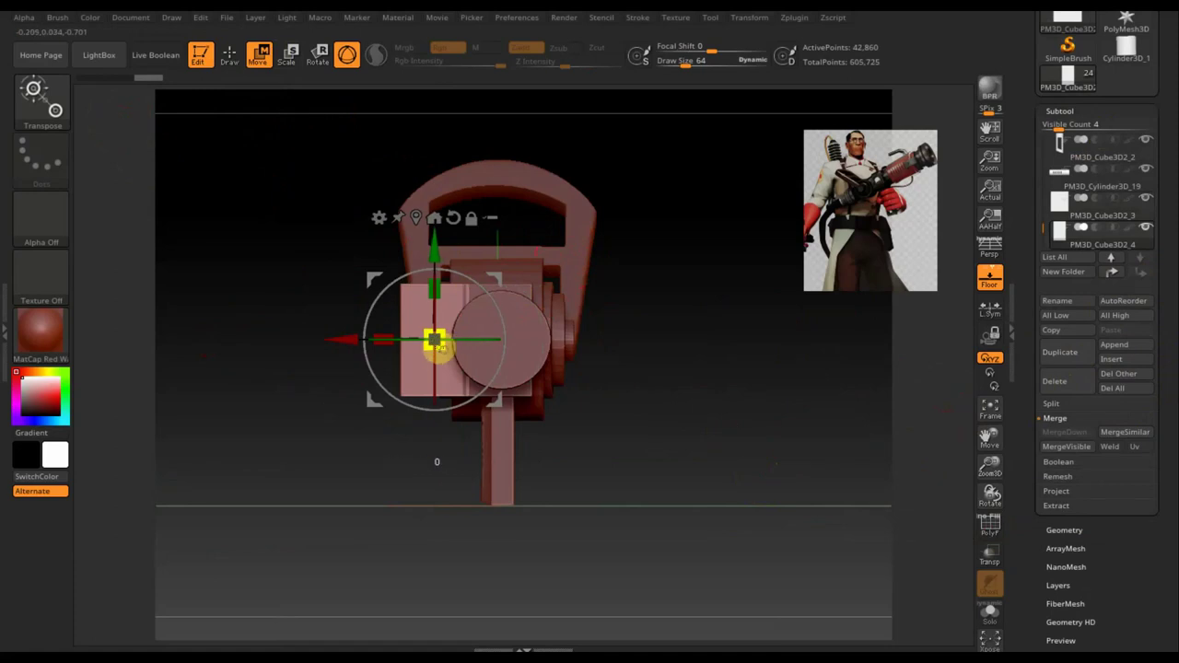
left_click_drag(442, 349, 434, 340)
left_click_drag(721, 408, 735, 430)
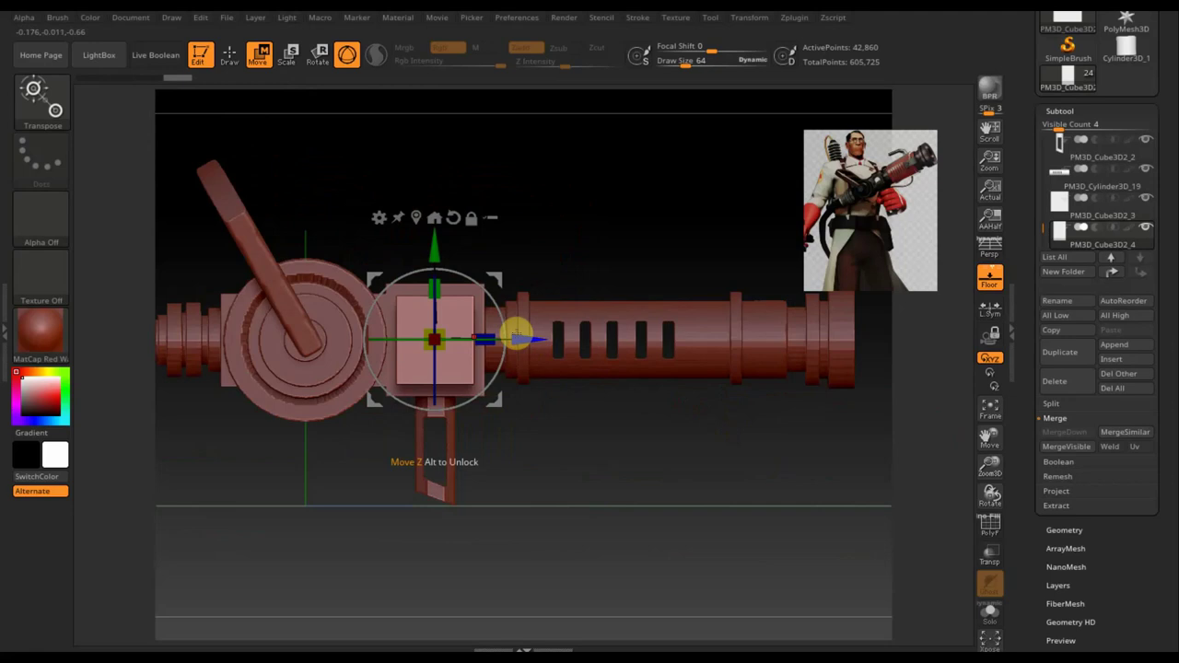
mouse_move(524, 340)
left_mouse_down()
mouse_move(575, 433)
mouse_move(640, 439)
left_mouse_up()
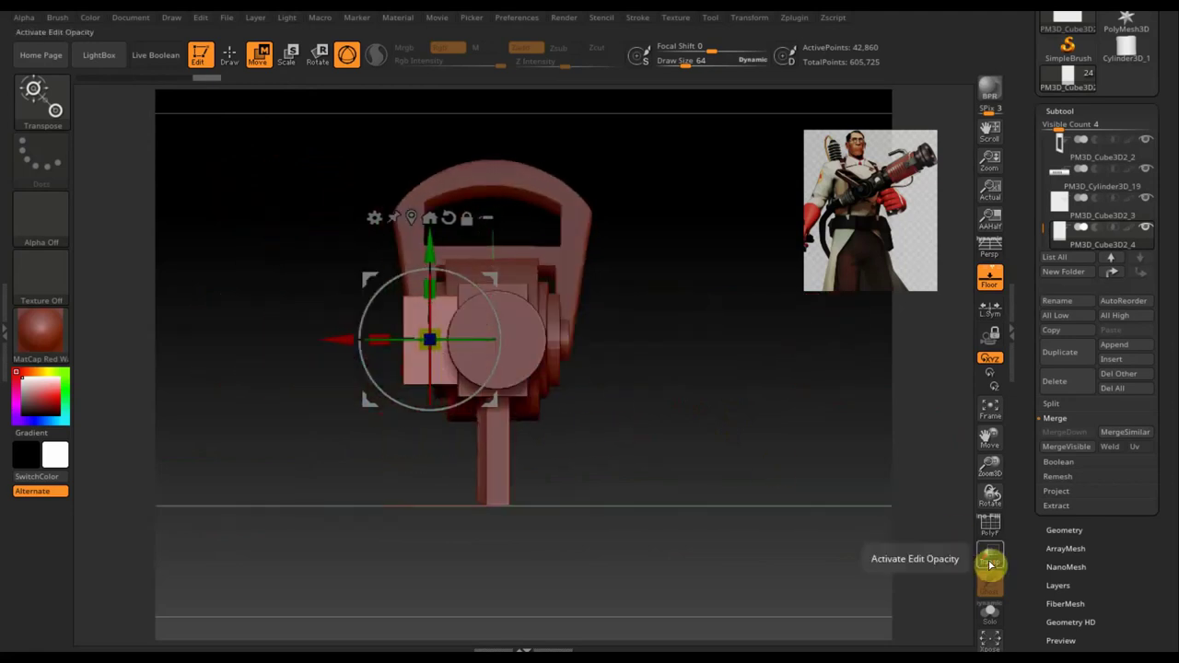
left_click(989, 560)
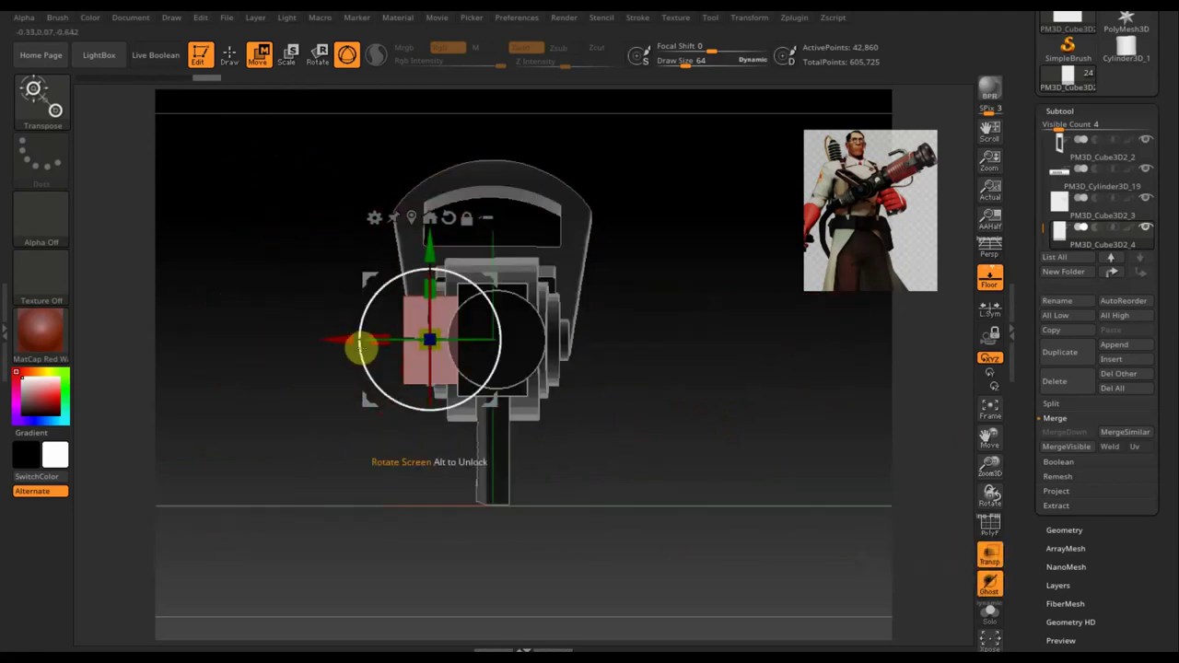
mouse_move(337, 345)
left_mouse_down()
mouse_move(326, 341)
mouse_move(349, 355)
left_mouse_up()
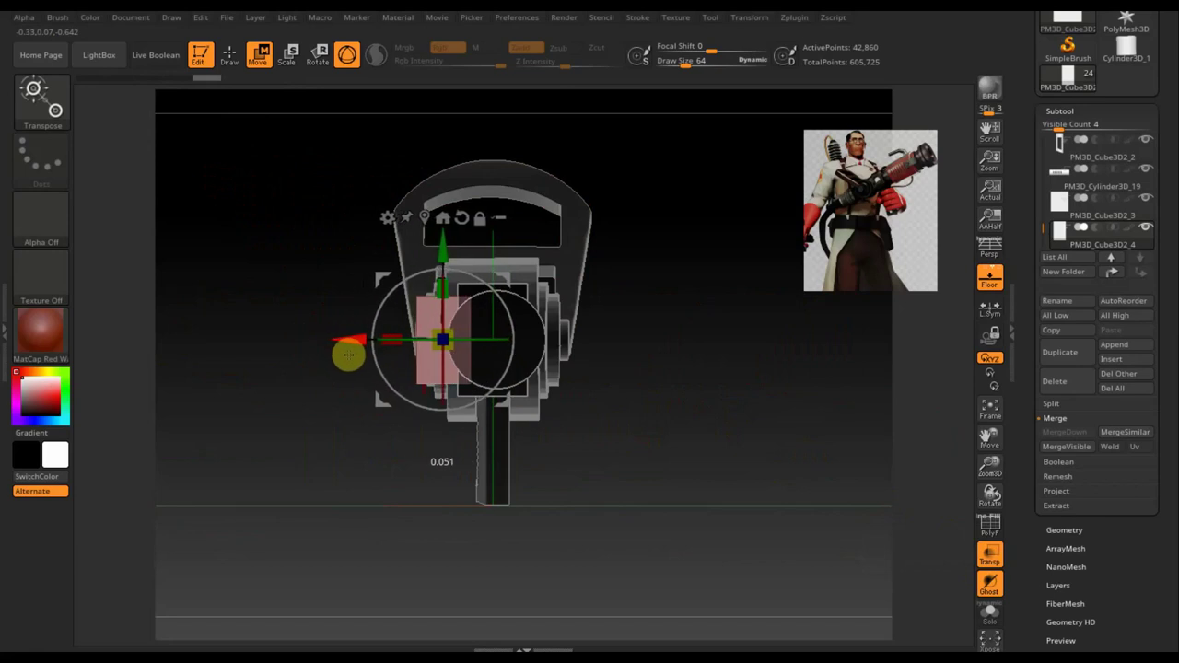
left_click_drag(537, 387, 784, 431)
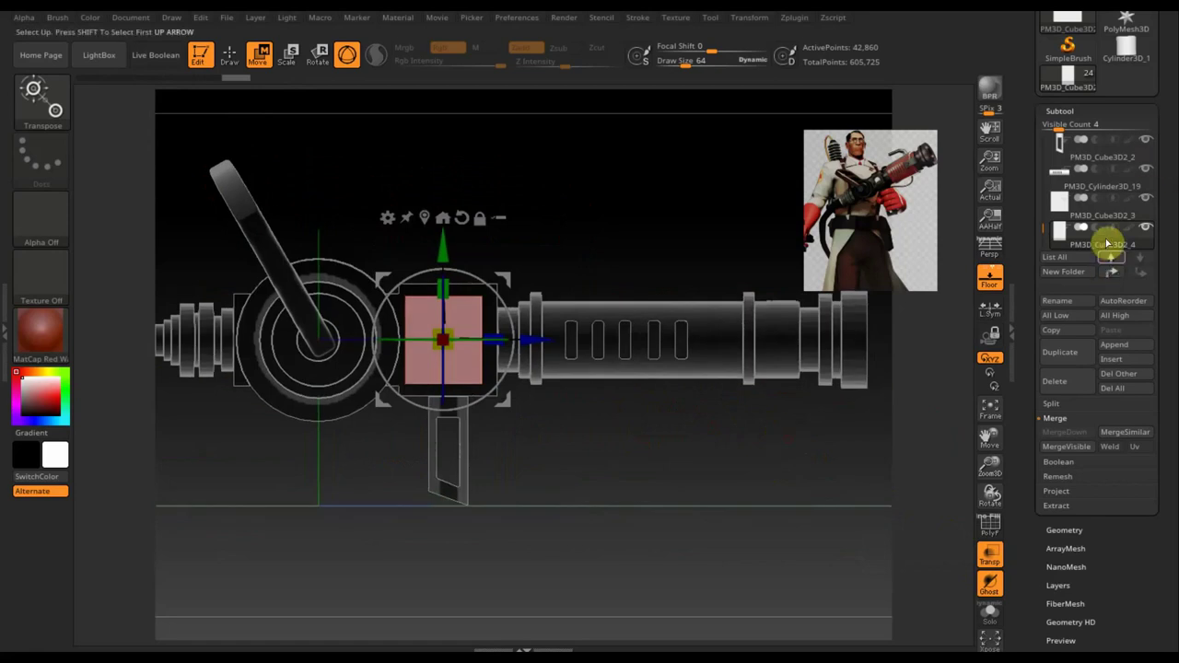
Remesh the central box with the slab to cut a rectangular recess, then turn Transp off
left_click(1078, 210)
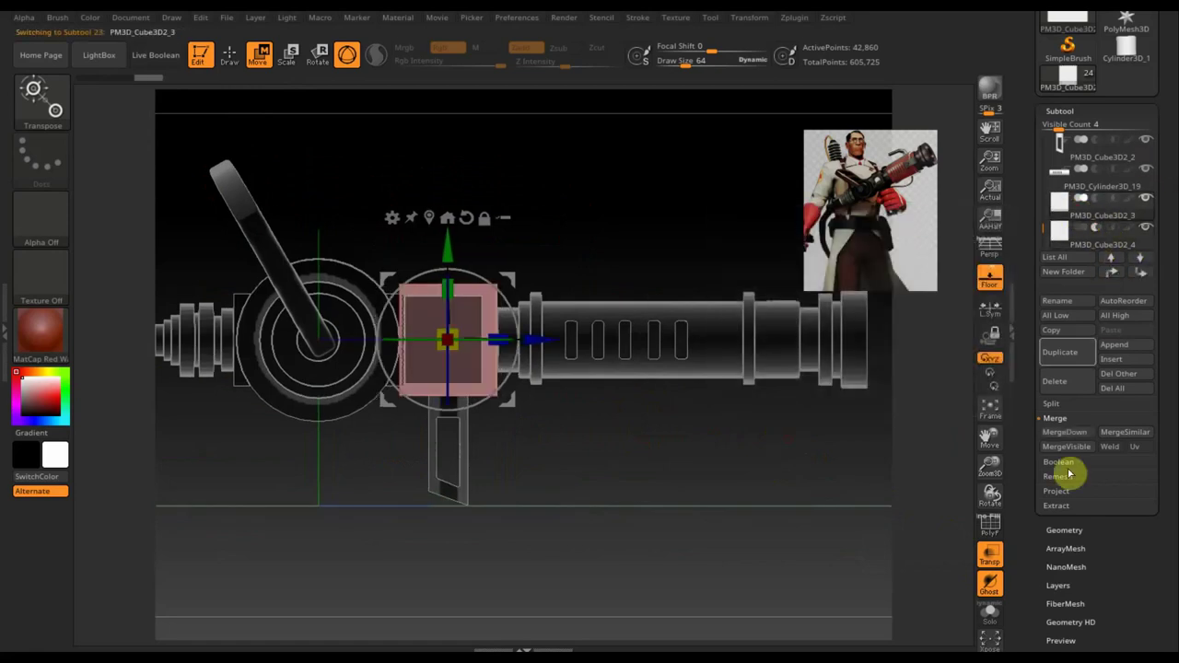
left_click(1092, 435)
left_click(922, 468)
mouse_move(782, 492)
left_mouse_down()
mouse_move(741, 508)
mouse_move(768, 515)
left_mouse_up()
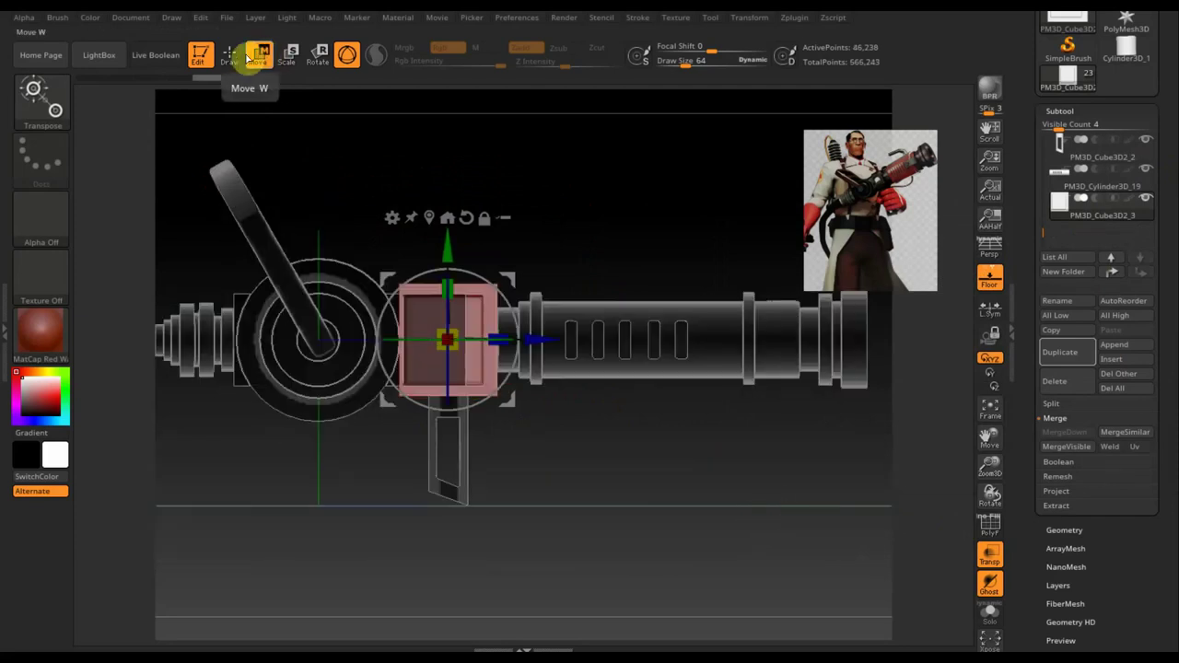
left_click(230, 54)
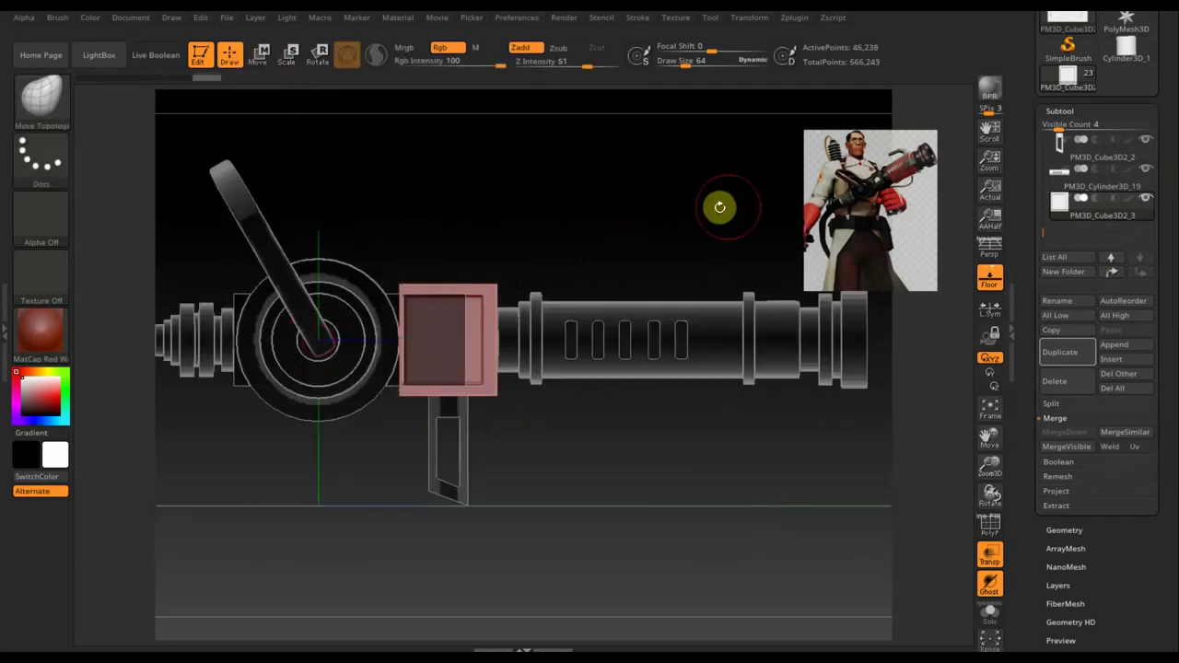
left_click(990, 554)
left_click_drag(787, 513, 732, 523)
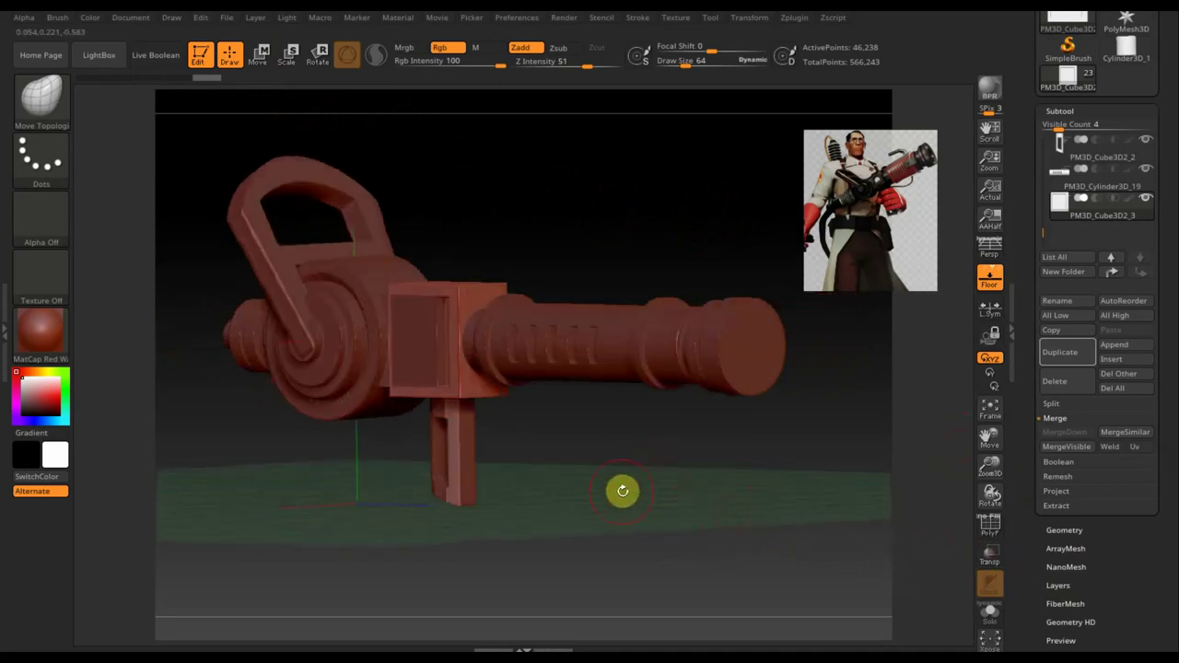
key("n")
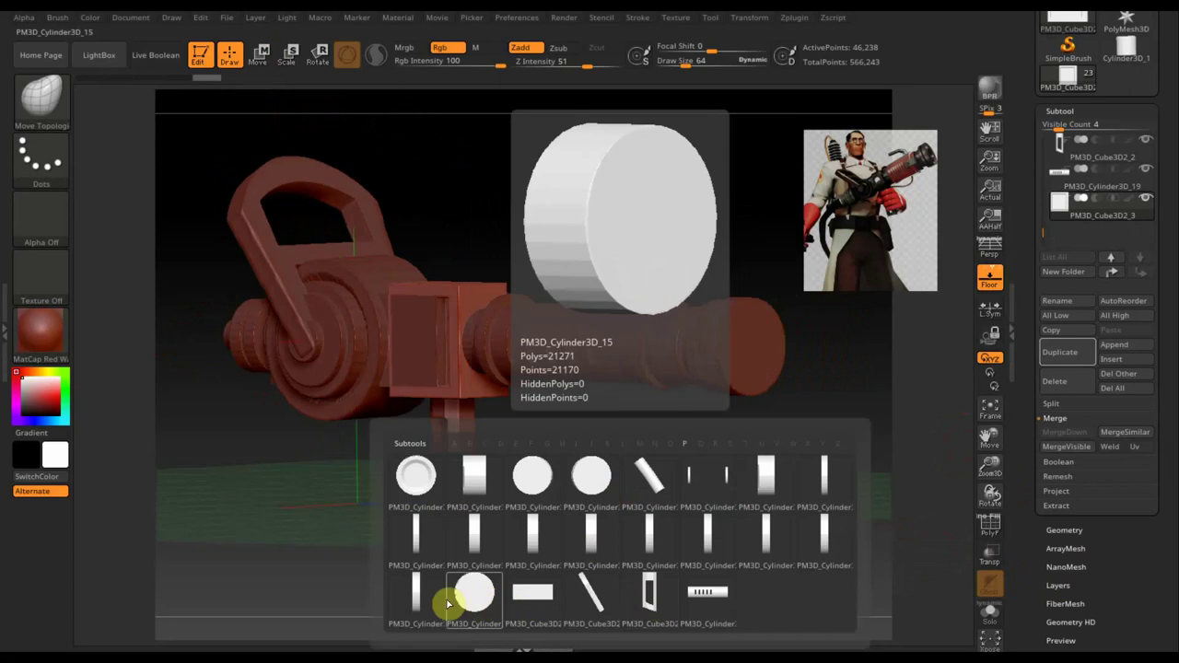
Shift the Cube3D2 box slightly toward the barrel and shrink its height along Y
left_click(528, 608)
left_click_drag(552, 586, 608, 524)
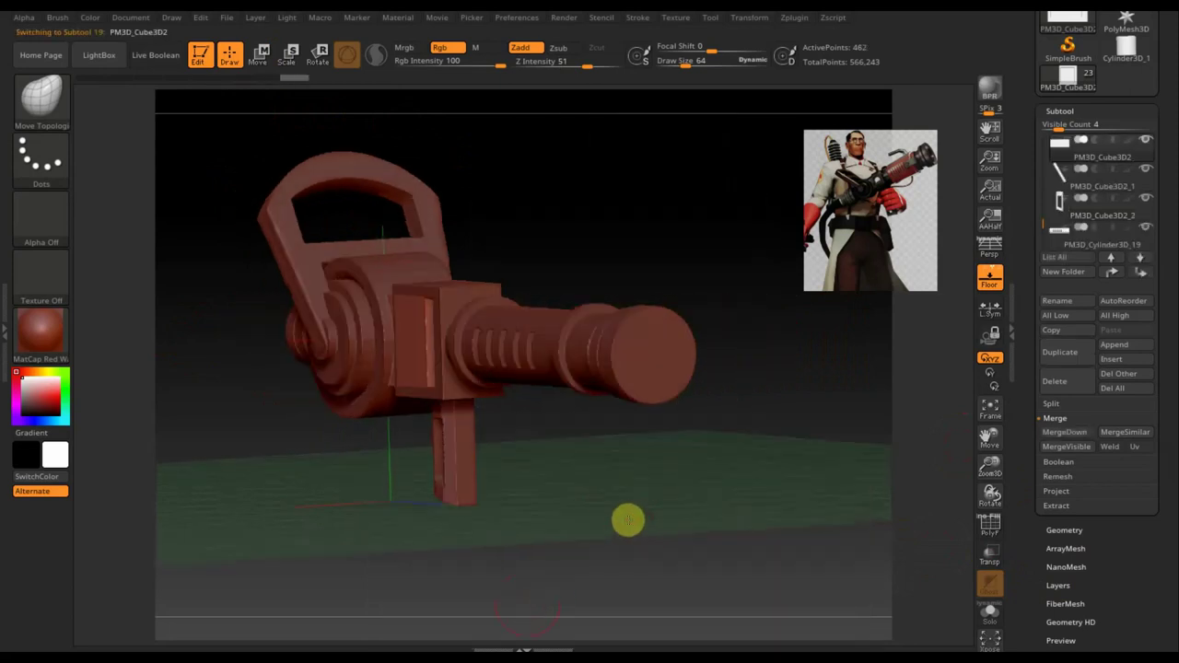
left_click(259, 53)
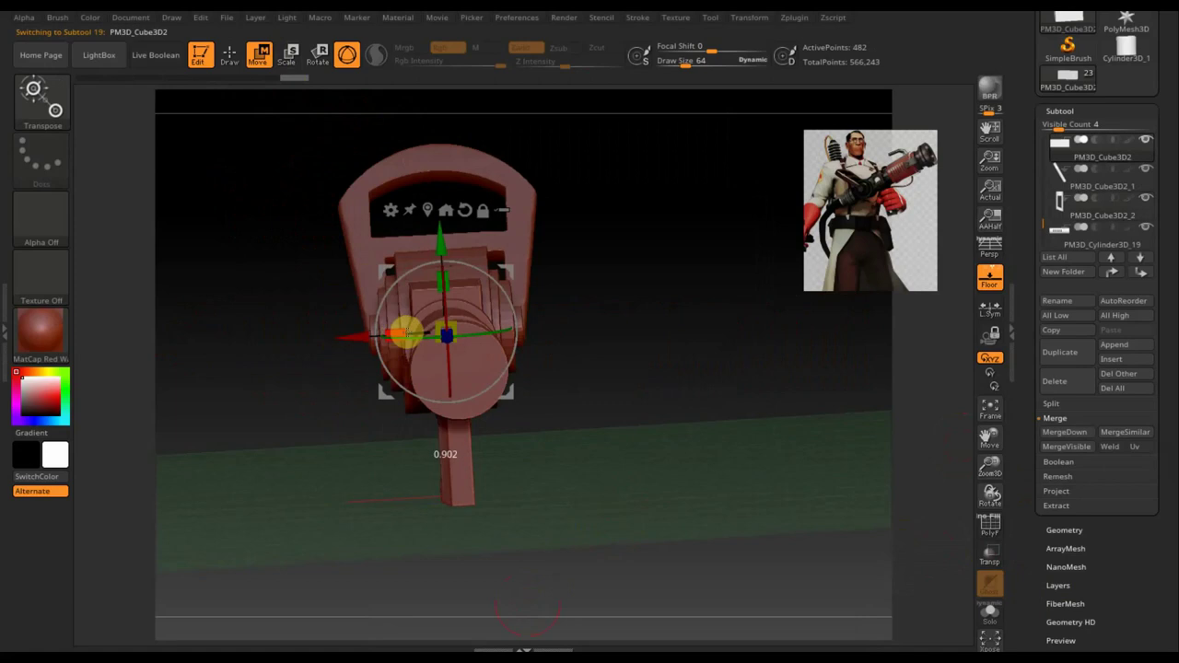
right_click_drag(510, 335, 644, 334)
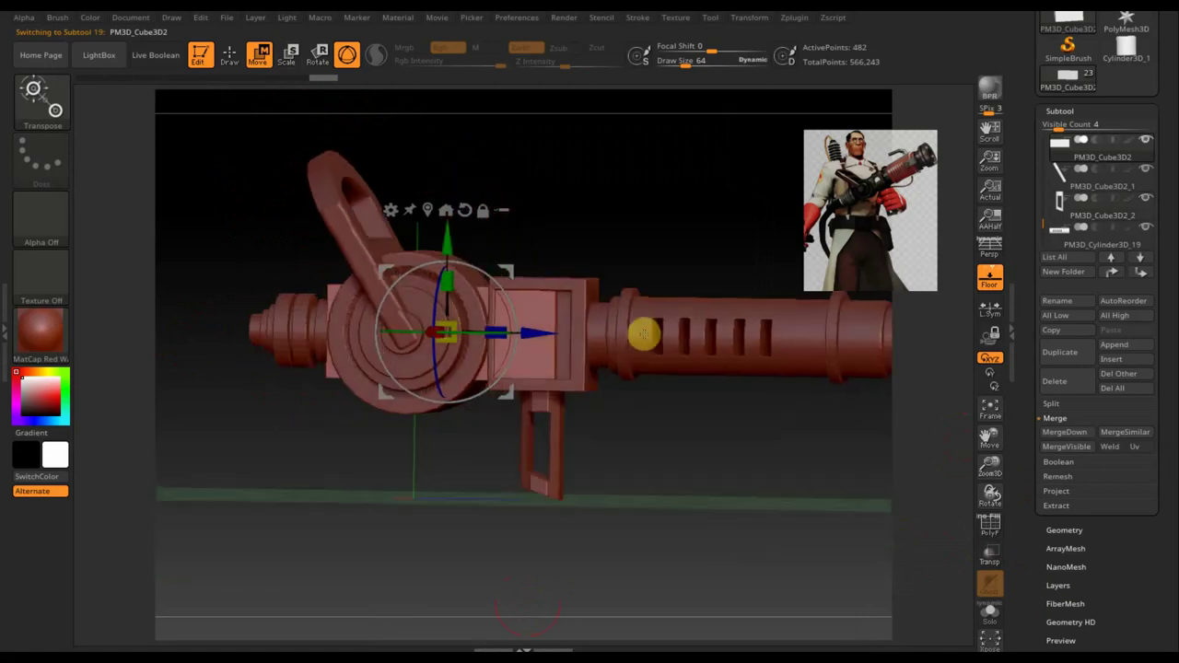
left_click_drag(686, 483, 616, 430, "shift")
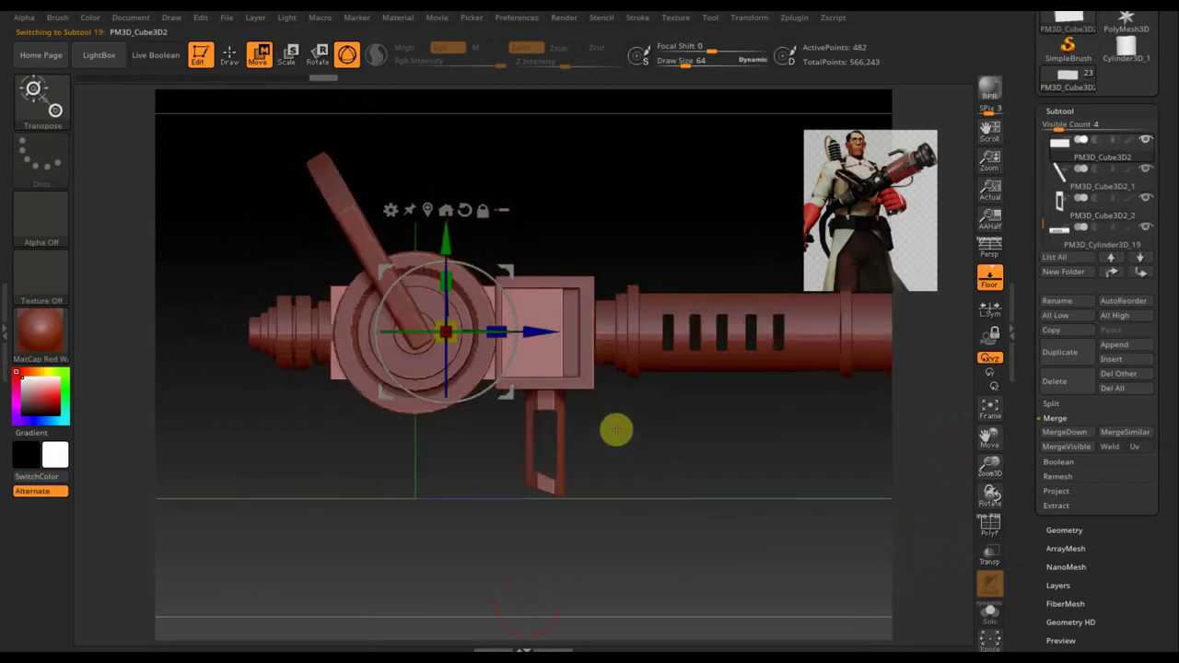
left_click_drag(650, 495, 598, 548)
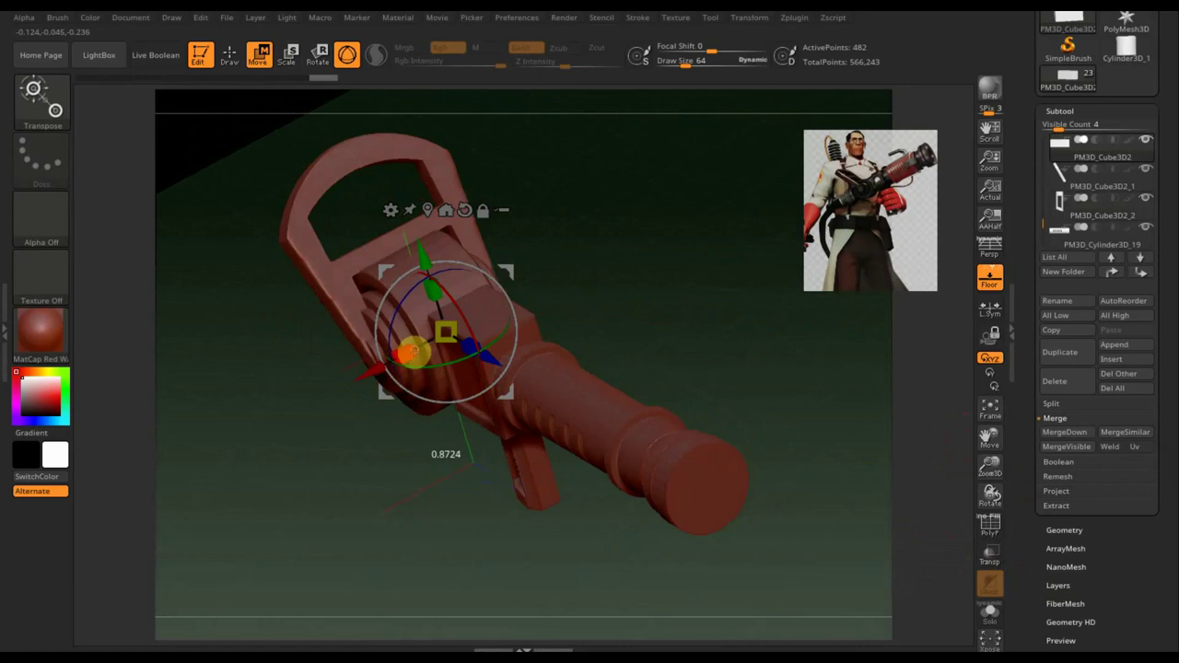
left_click_drag(489, 513, 677, 519, "shift")
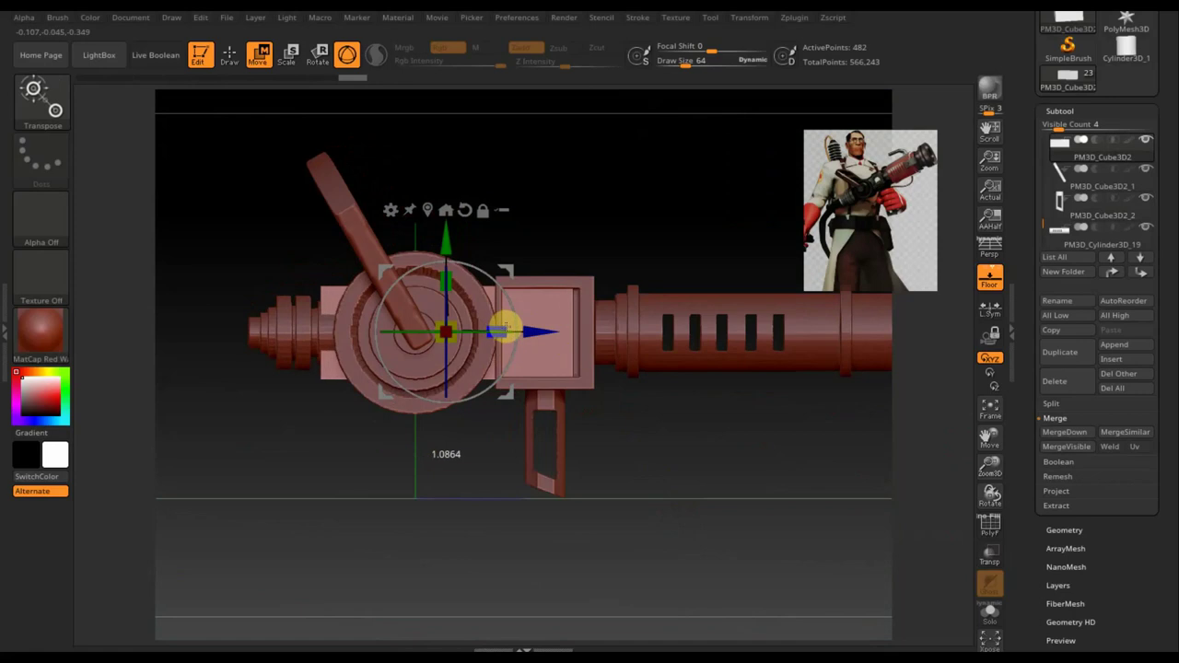
left_click_drag(546, 330, 574, 331)
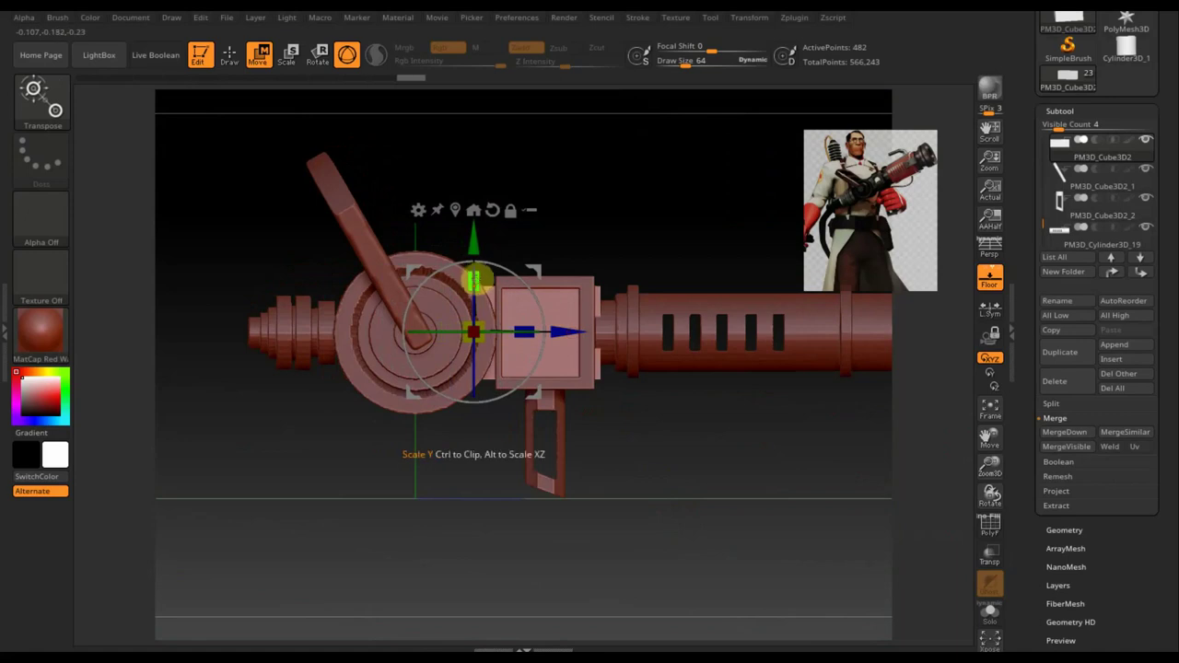
left_click_drag(477, 279, 475, 285)
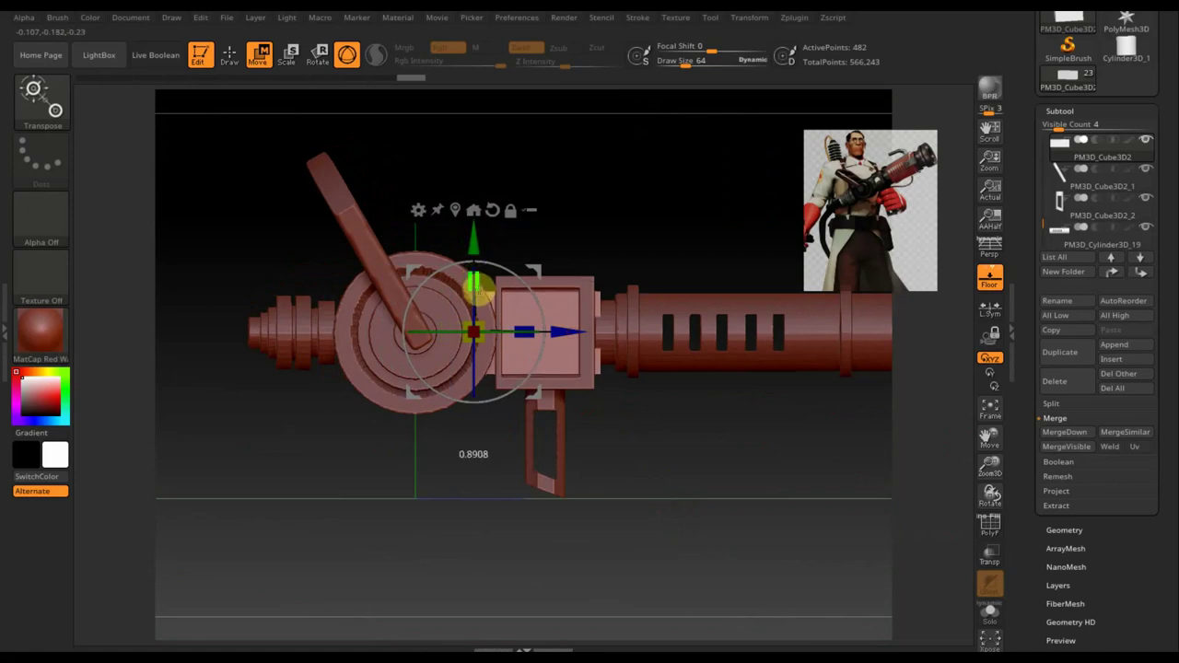
mouse_move(617, 434)
left_mouse_down()
mouse_move(595, 437)
mouse_move(554, 266)
left_mouse_up()
left_click_drag(571, 488, 632, 507)
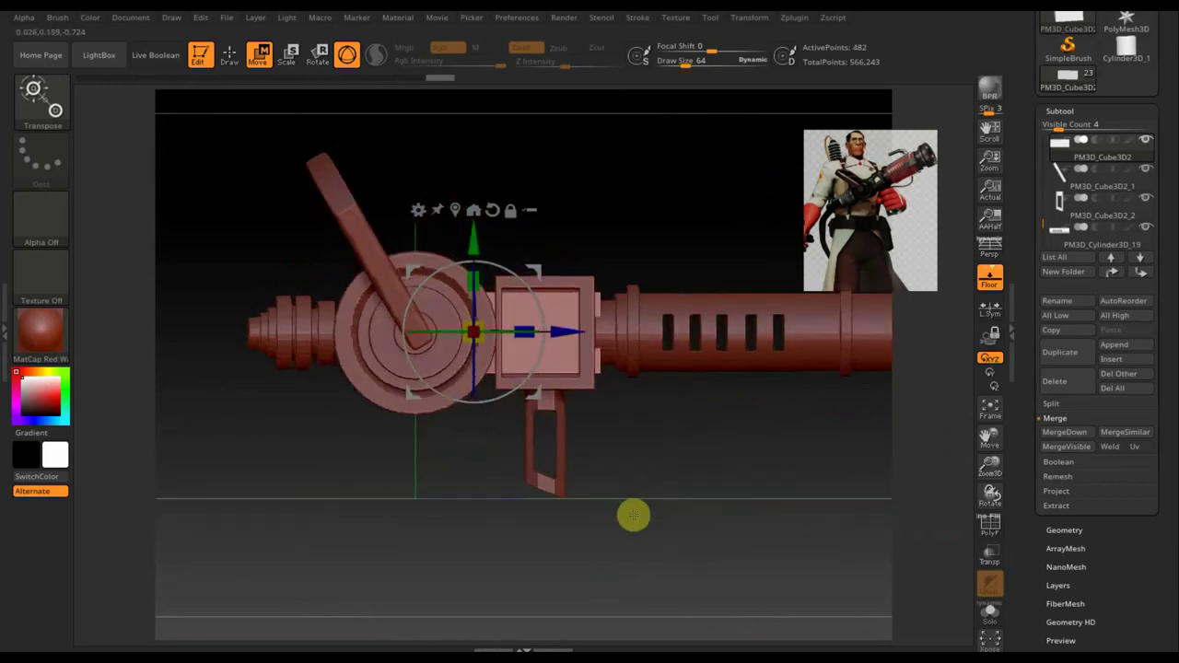
left_click(229, 54)
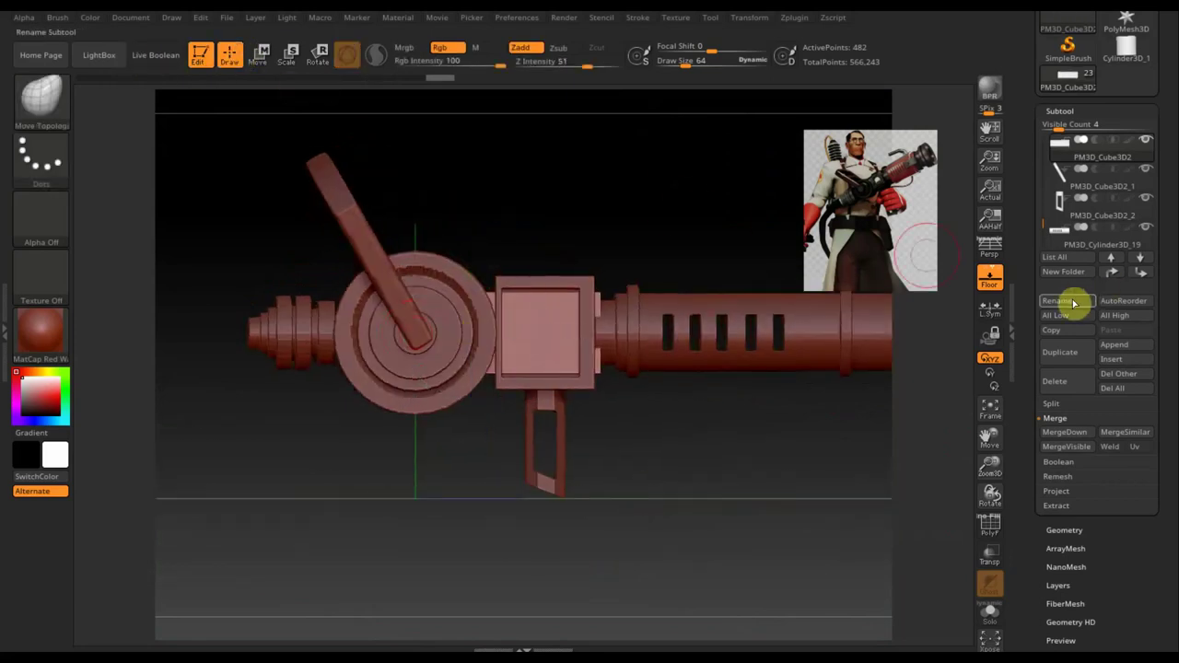
Duplicate the disc cylinder PM3D_Cylinder3D_17 and move the copy to the list bottom
key("n")
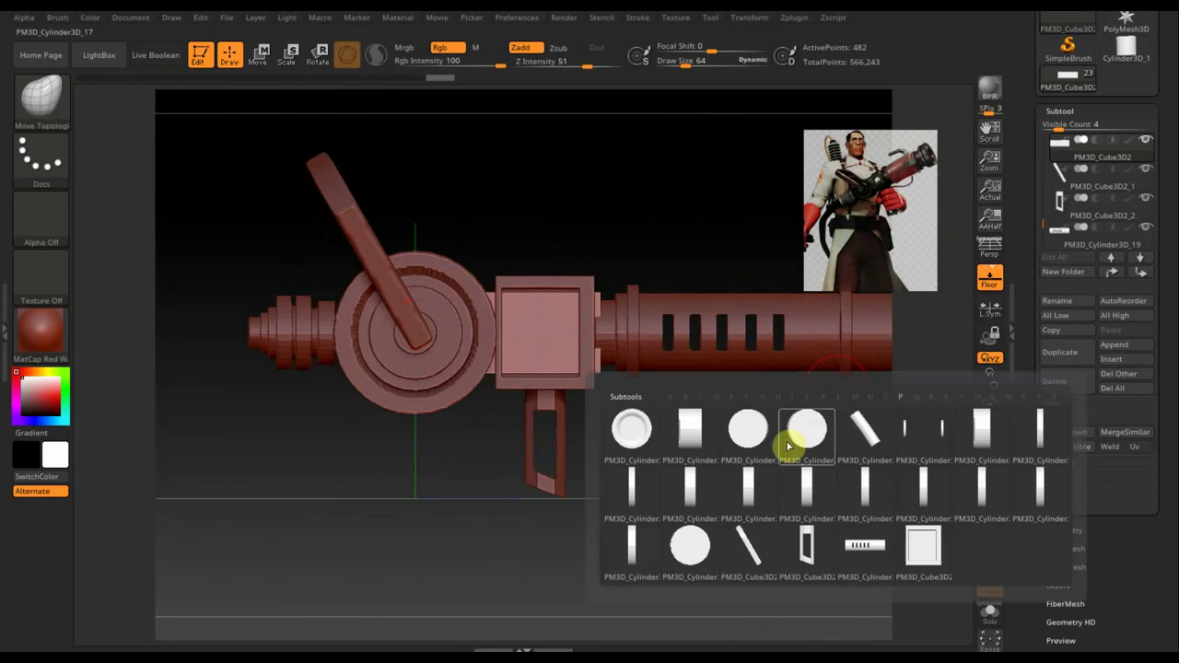
left_click(807, 451)
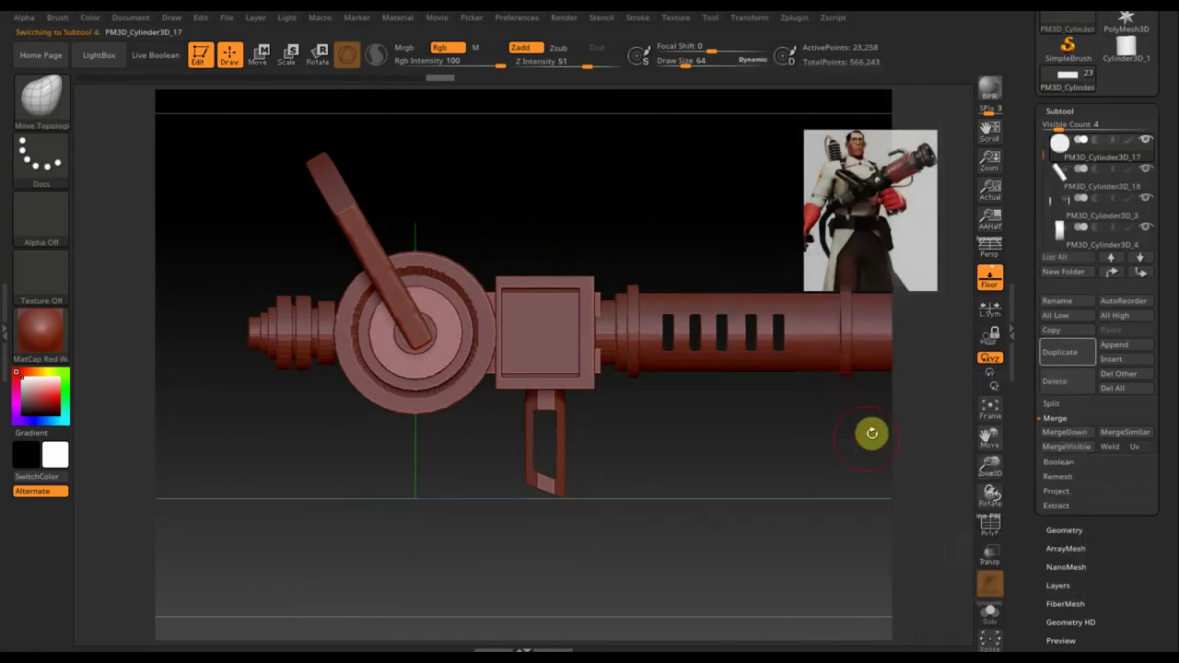
left_click(1060, 352)
left_click(1142, 273)
left_click(1141, 273)
left_click(1141, 274)
left_click(1142, 273)
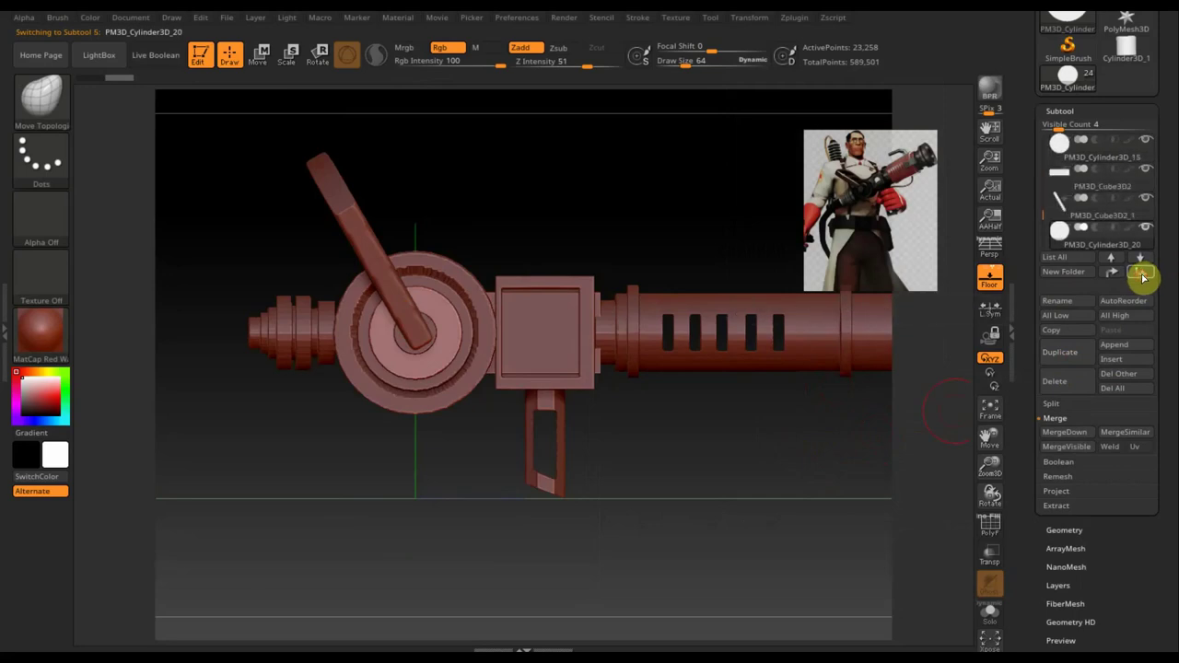
left_click(1141, 273)
left_click(1142, 273)
left_click(1141, 273)
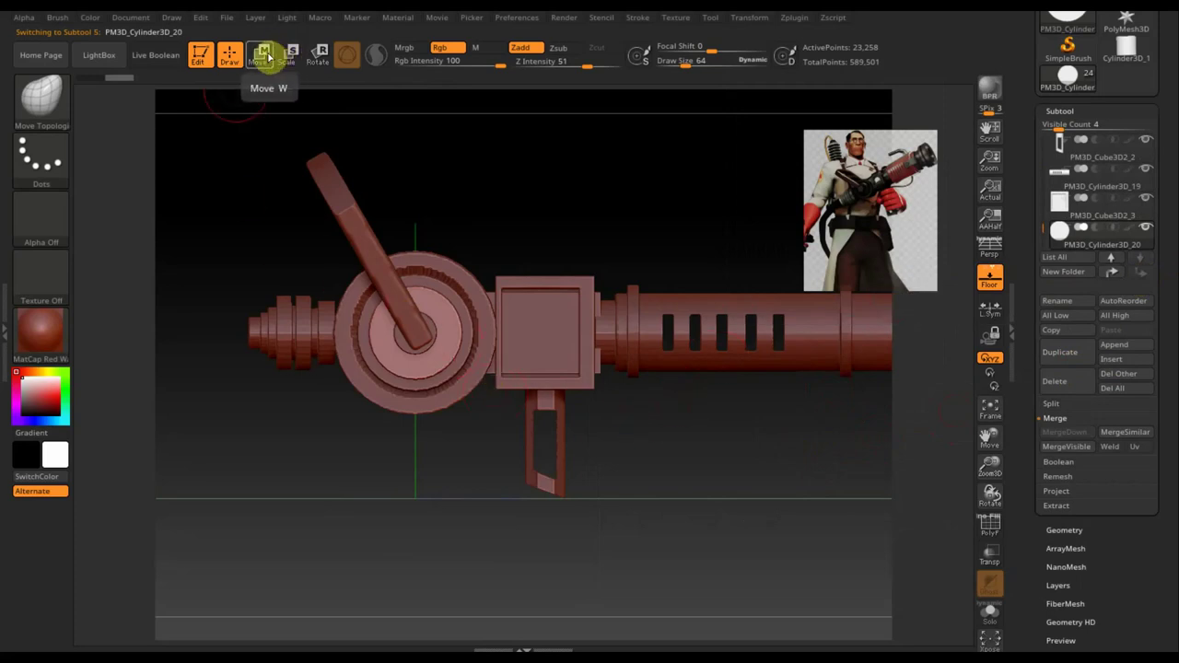
Shrink the disc copy and centre it on the central box's side face
left_click(264, 53)
left_click_drag(323, 334, 465, 347)
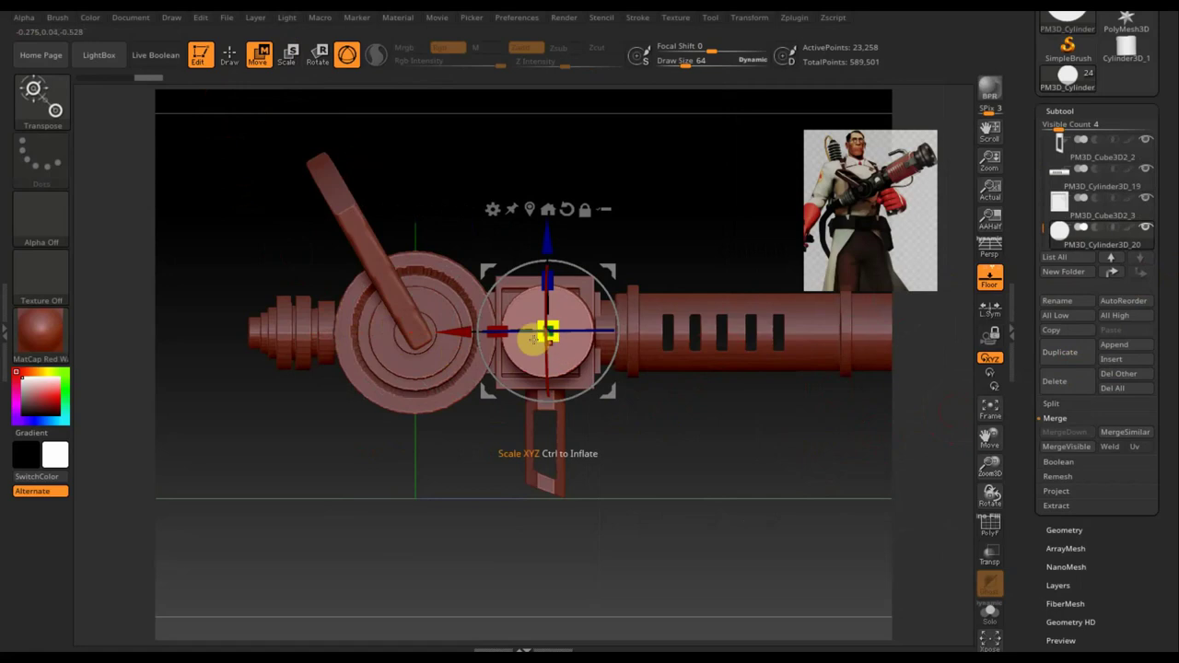
left_click_drag(552, 337, 541, 323)
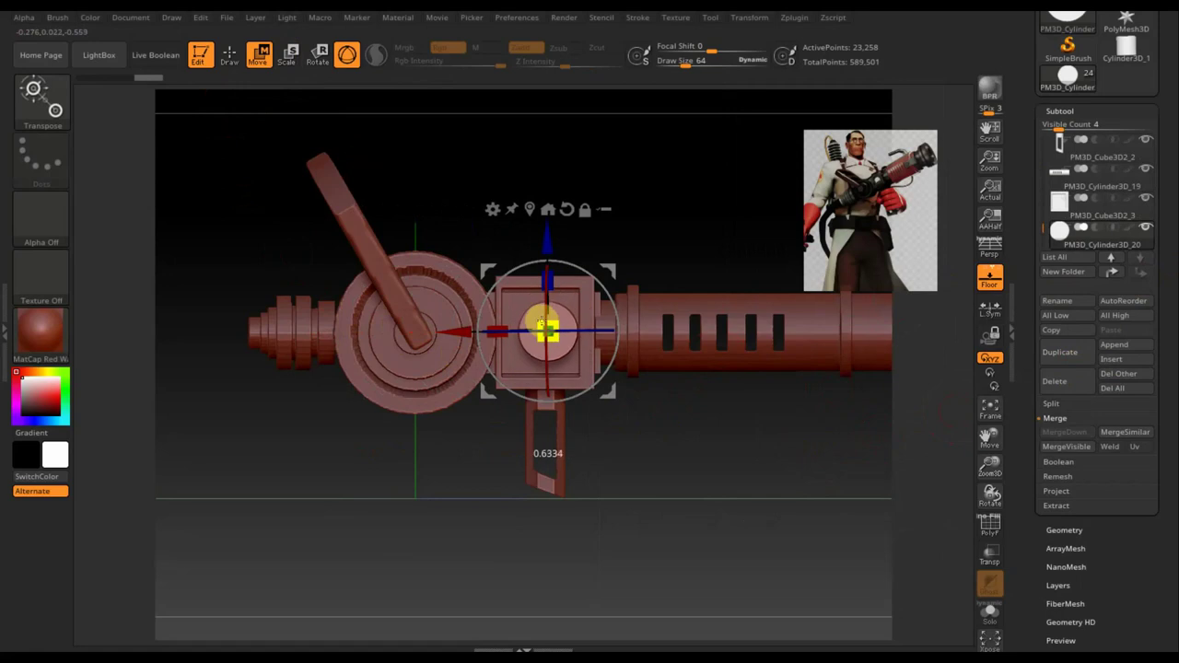
left_click_drag(460, 326, 449, 329)
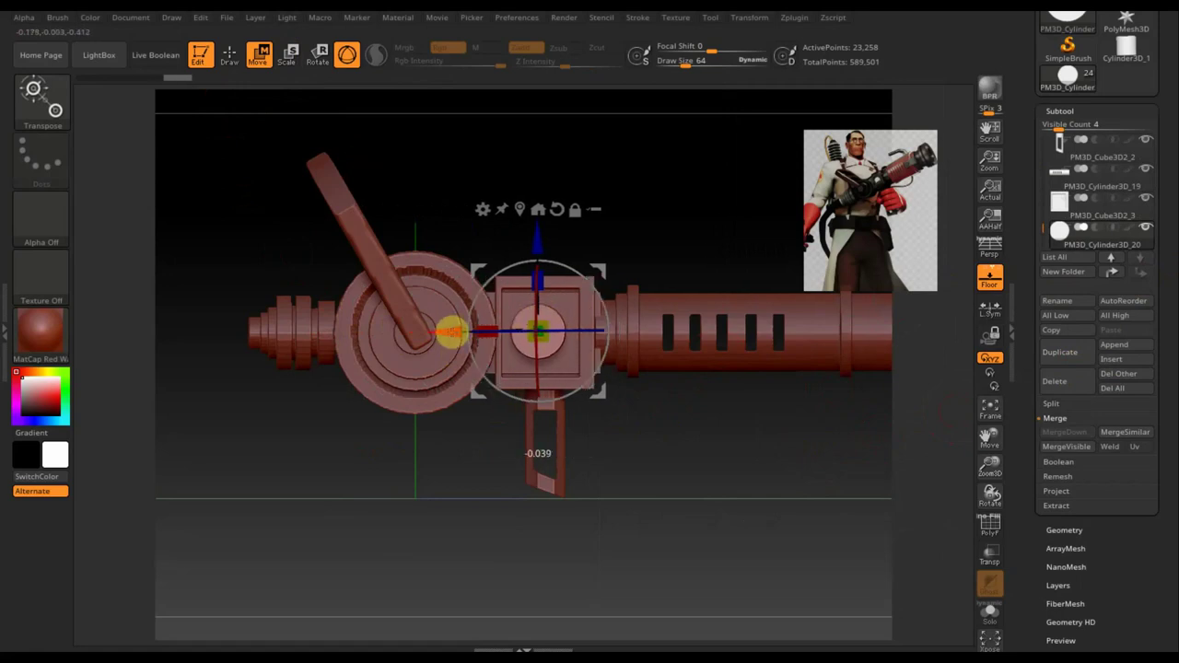
left_click_drag(616, 464, 549, 461)
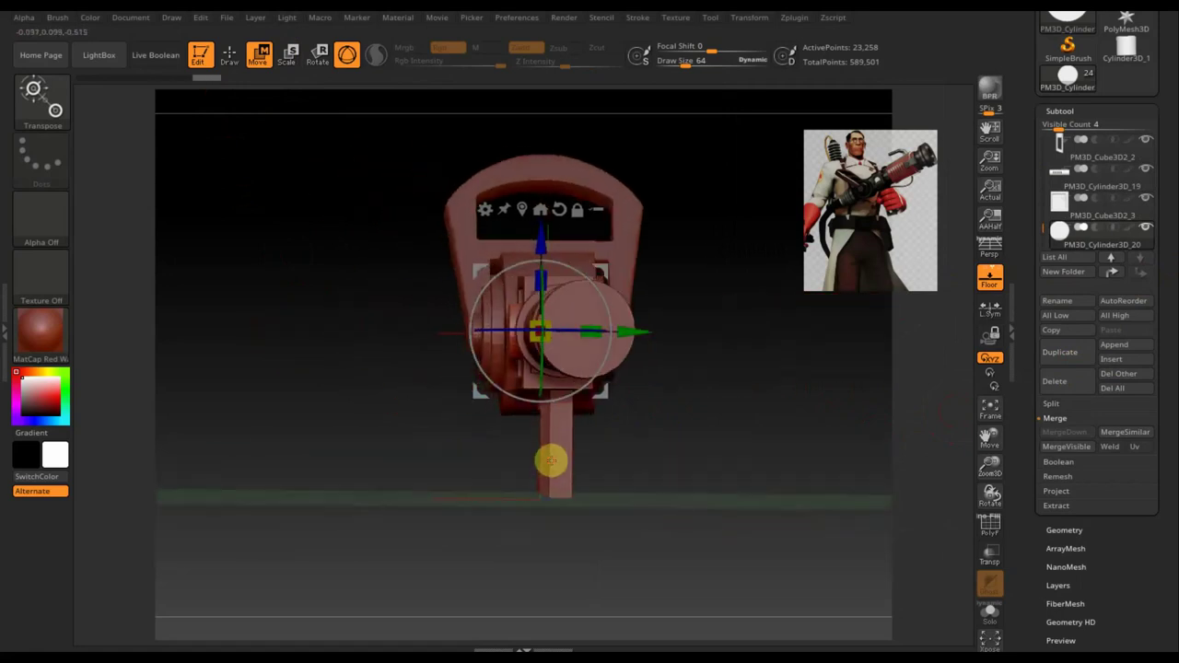
left_click_drag(628, 333, 636, 334)
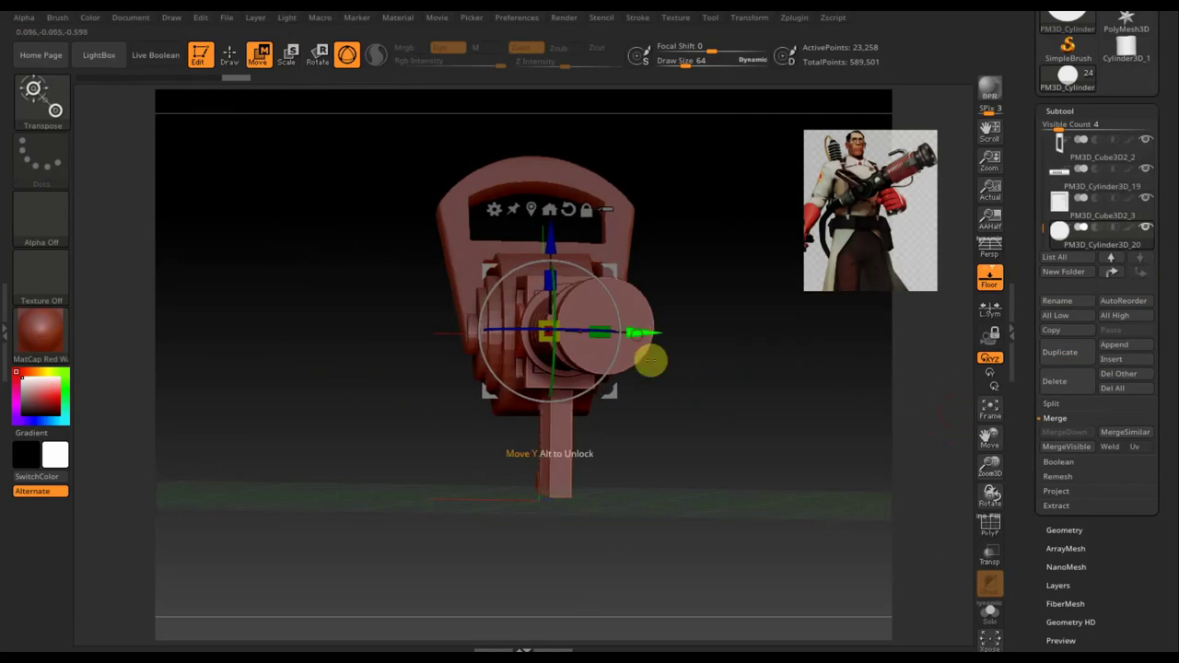
left_click_drag(750, 463, 784, 479)
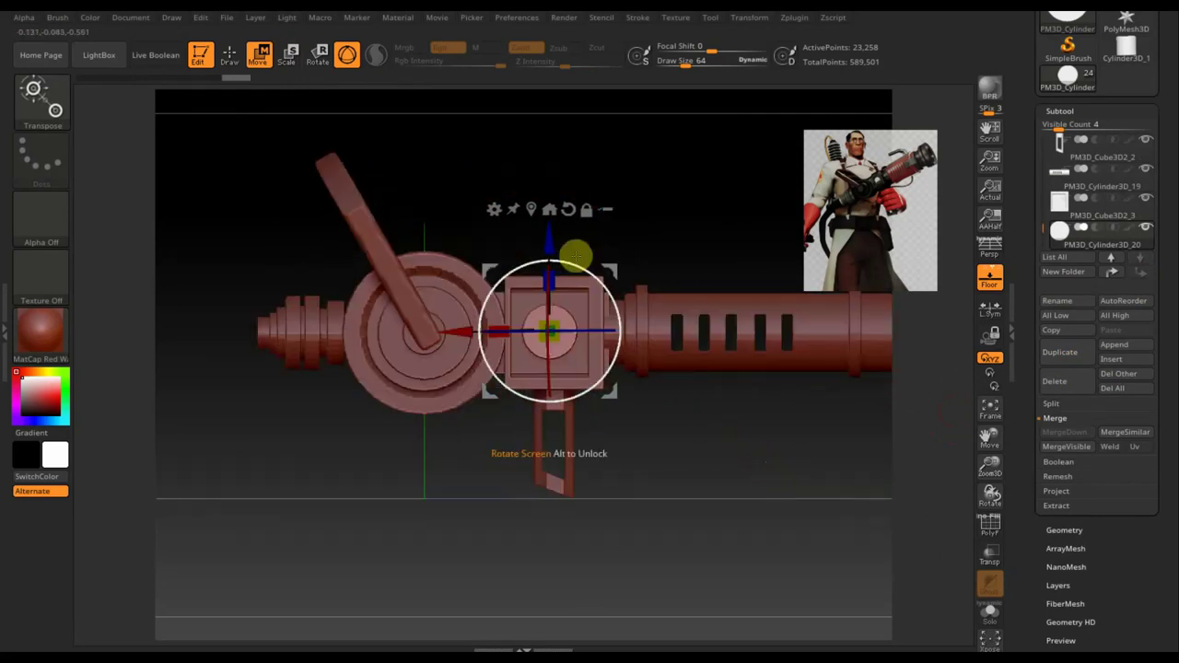
left_click_drag(547, 248, 549, 238)
left_click(230, 57)
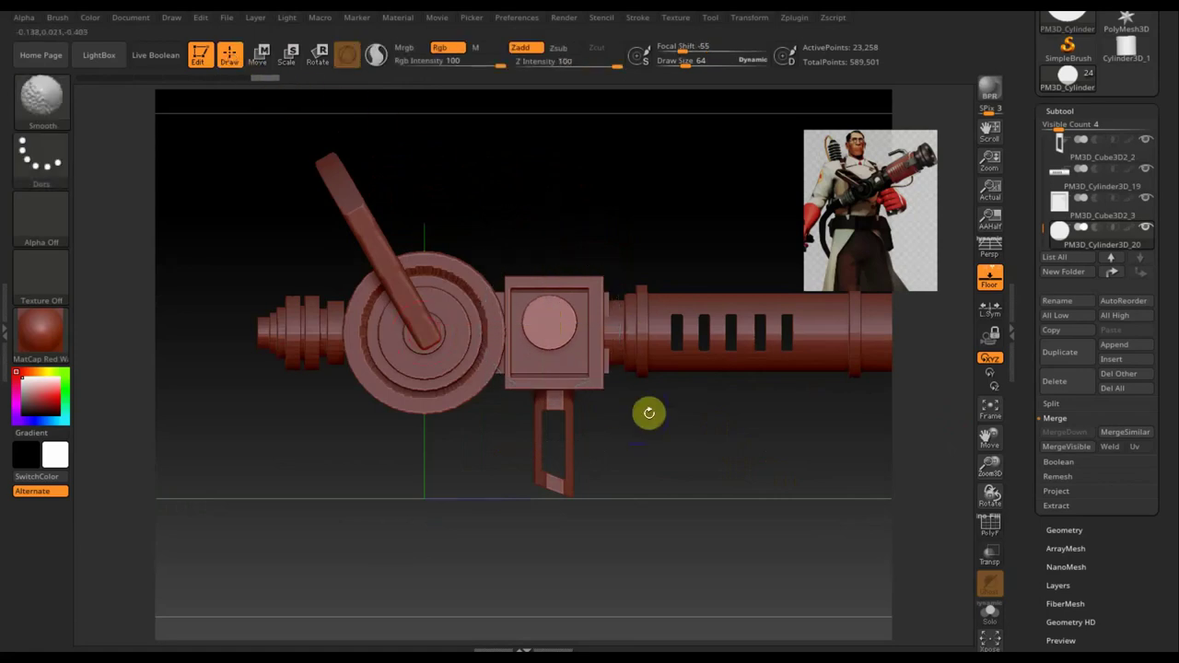
Switch to the TrimRect brush and cut away the lower half of the disc
key("ctrl+shift")
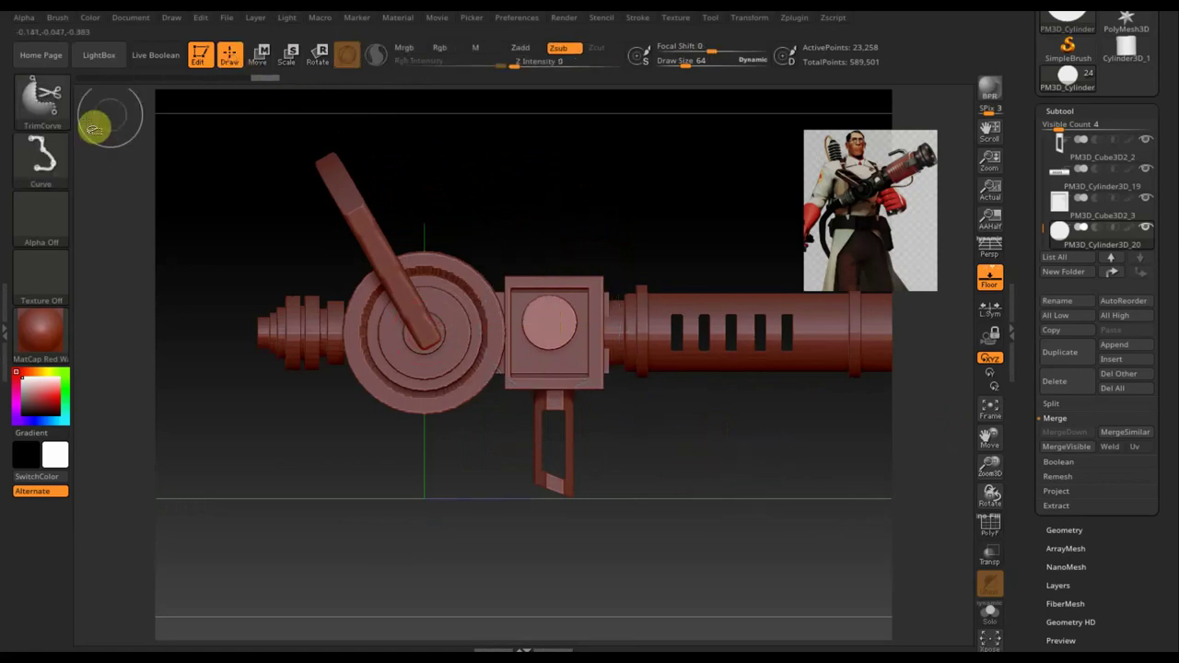
left_click(42, 112)
left_click(876, 181)
mouse_move(775, 509)
left_mouse_down()
mouse_move(492, 375)
mouse_move(437, 324)
left_mouse_up()
Trim the disc again from an end-on view, leaving a flat-bottomed half-disc of 9,692 points
mouse_move(719, 535)
left_mouse_down()
mouse_move(820, 550)
mouse_move(782, 540)
left_mouse_up()
key("ctrl")
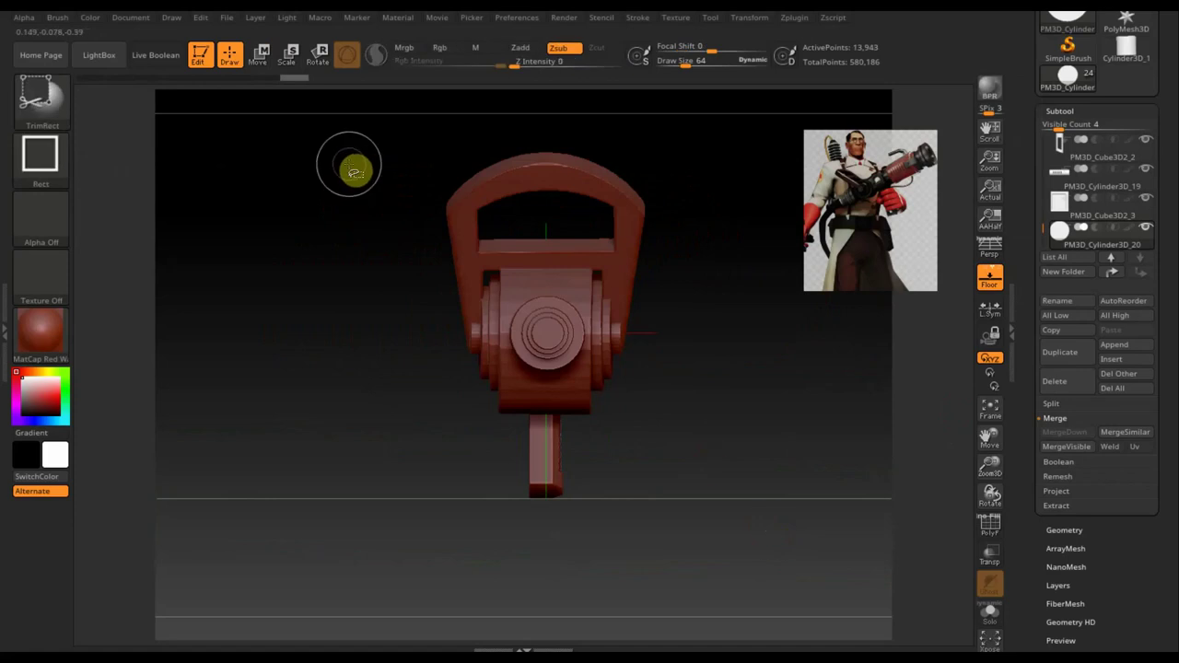
mouse_move(356, 142)
left_mouse_down("ctrl+shift")
mouse_move(524, 489)
mouse_move(558, 516)
left_mouse_up("ctrl+shift")
mouse_move(675, 504)
left_mouse_down()
mouse_move(740, 516)
mouse_move(608, 500)
mouse_move(663, 497)
left_mouse_up()
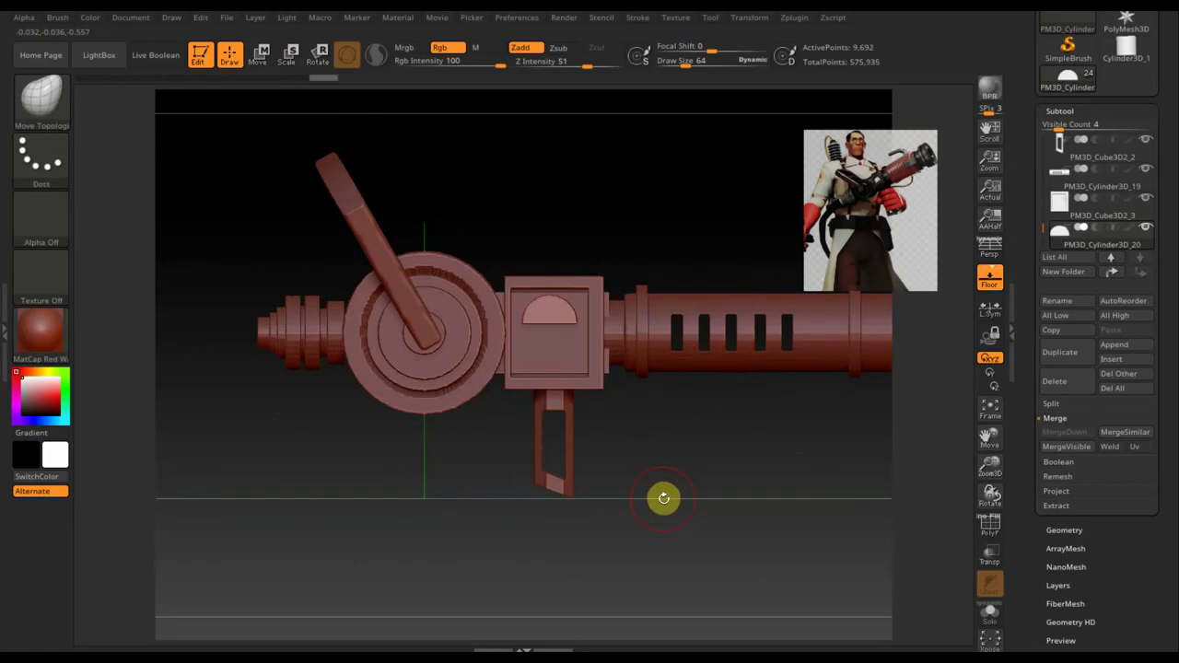
left_click_drag(709, 478, 498, 492, "alt")
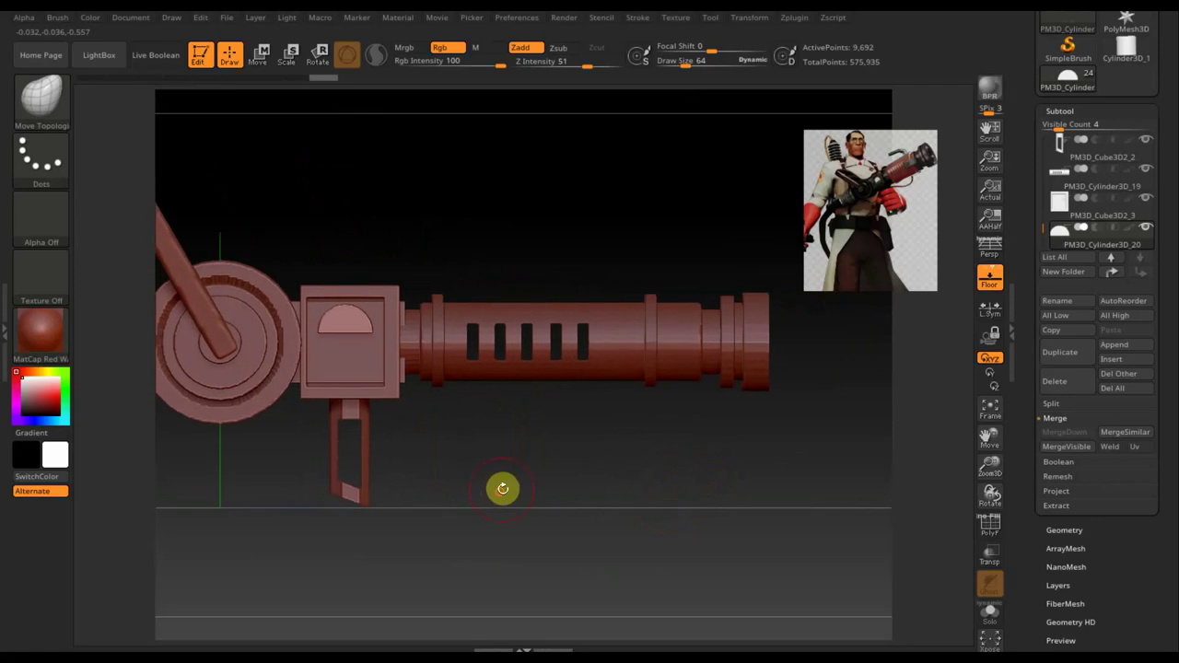
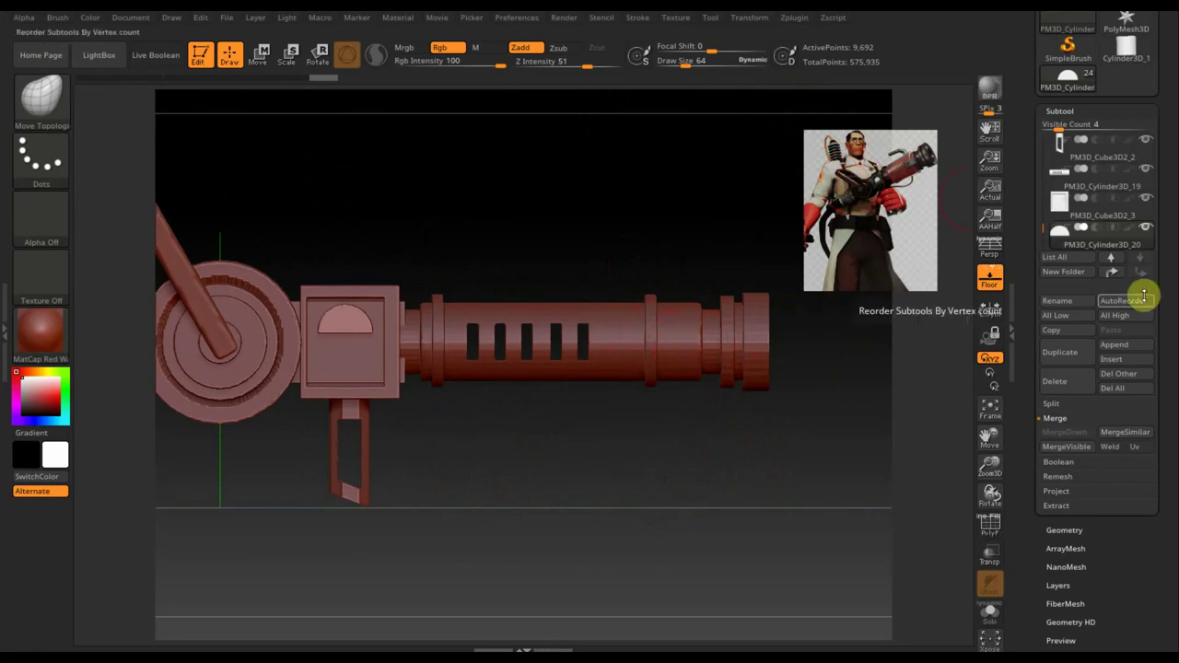
Zoom out so the whole red medigun fits in view, then bring up the Brush palette
left_click_drag(701, 559, 643, 485)
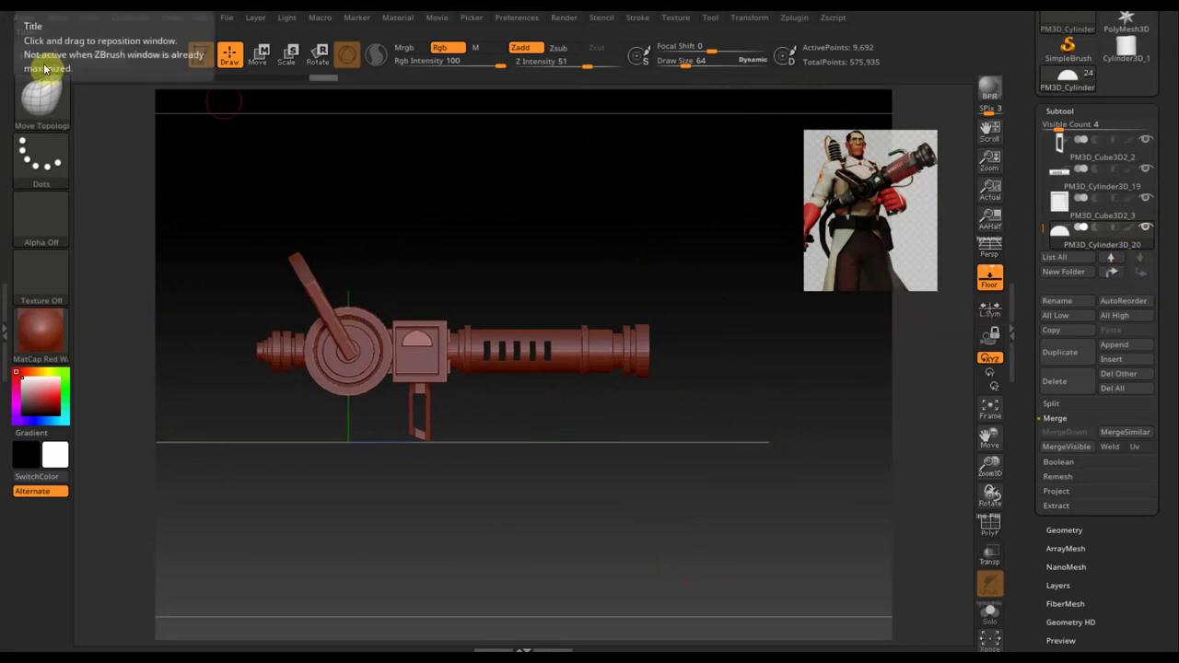
left_click(41, 102)
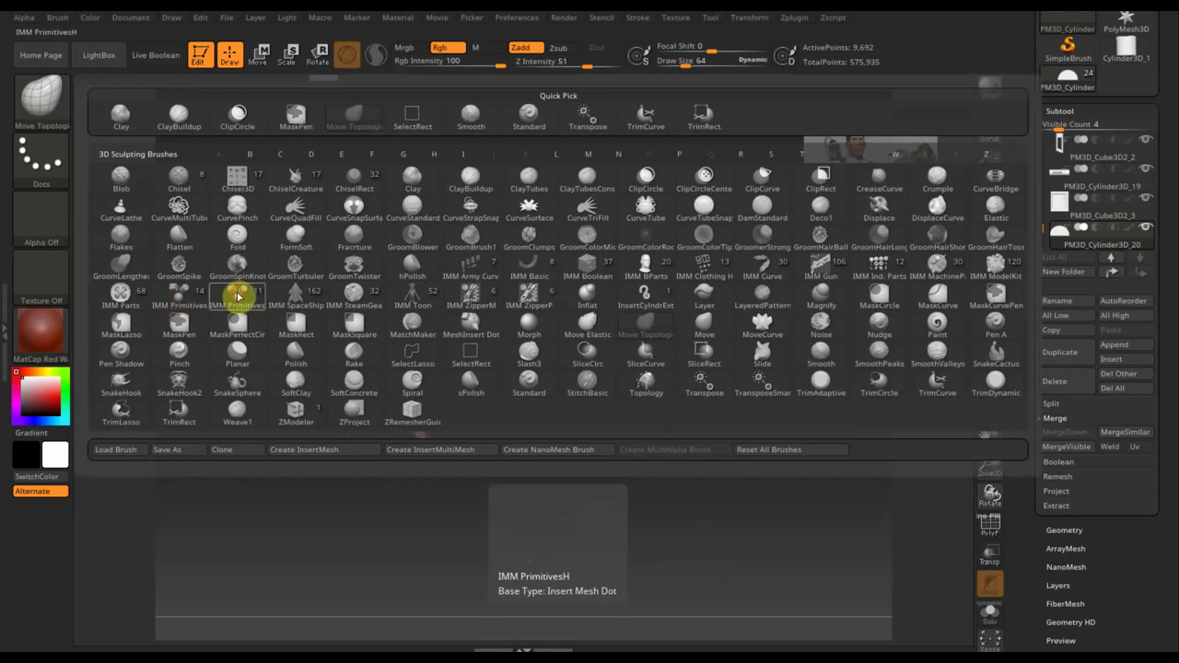
Load the IMM Primitives insert brush, then switch to IMM Parts
left_click(237, 295)
left_click(32, 112)
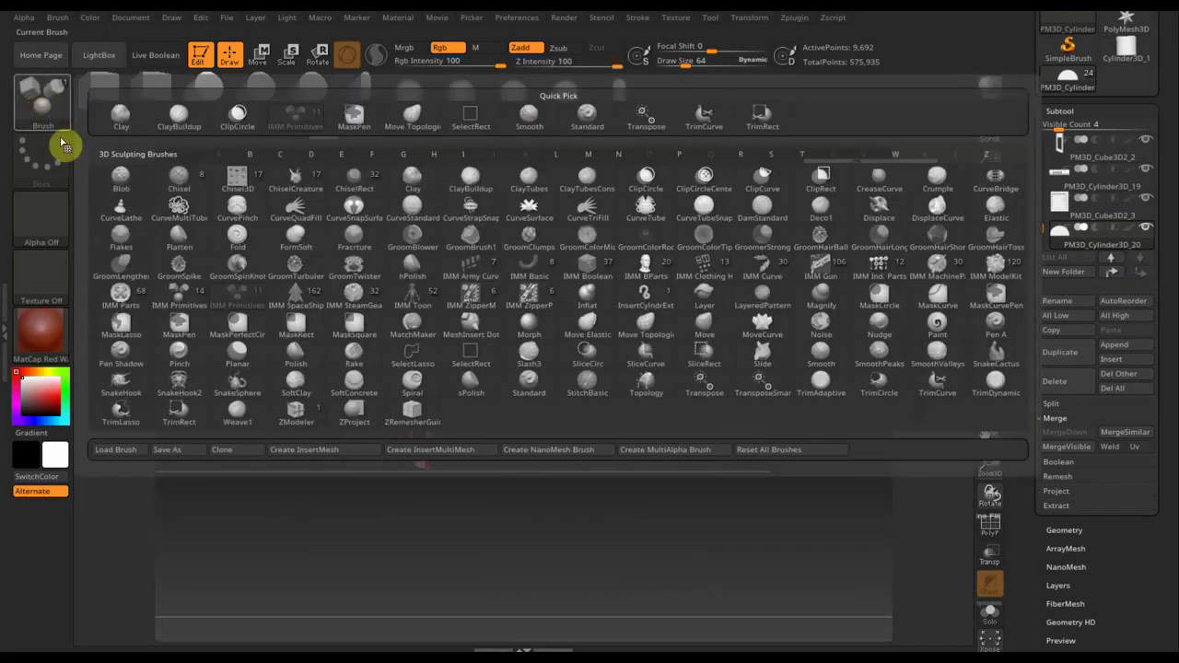
left_click(53, 106)
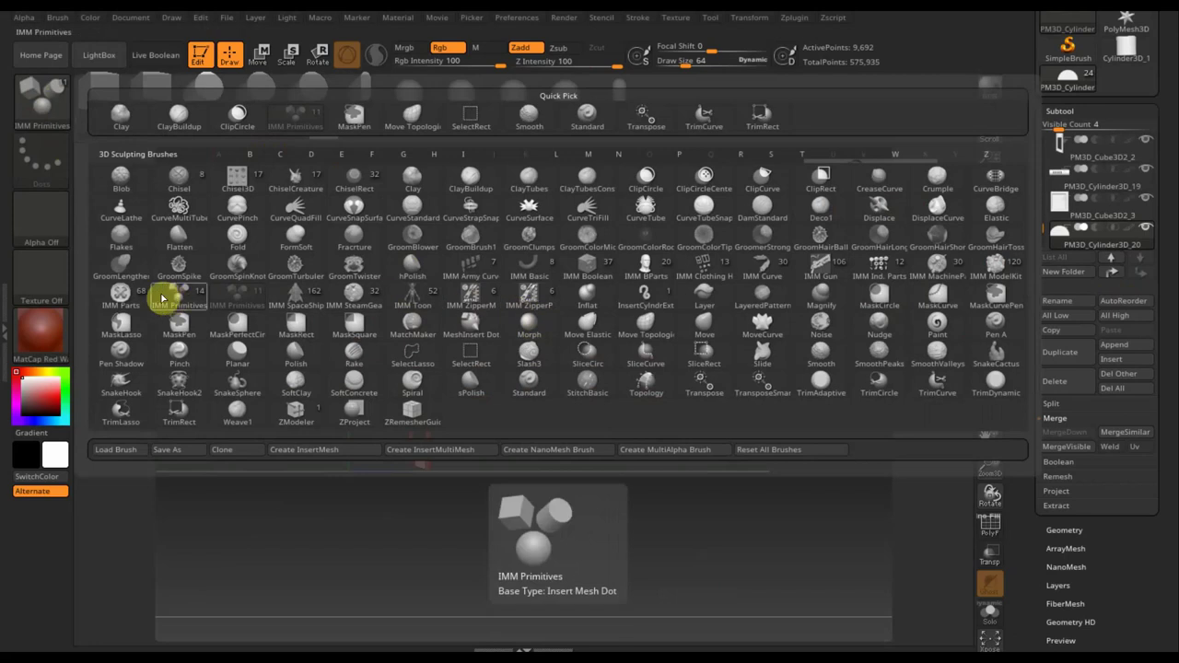
left_click(124, 300)
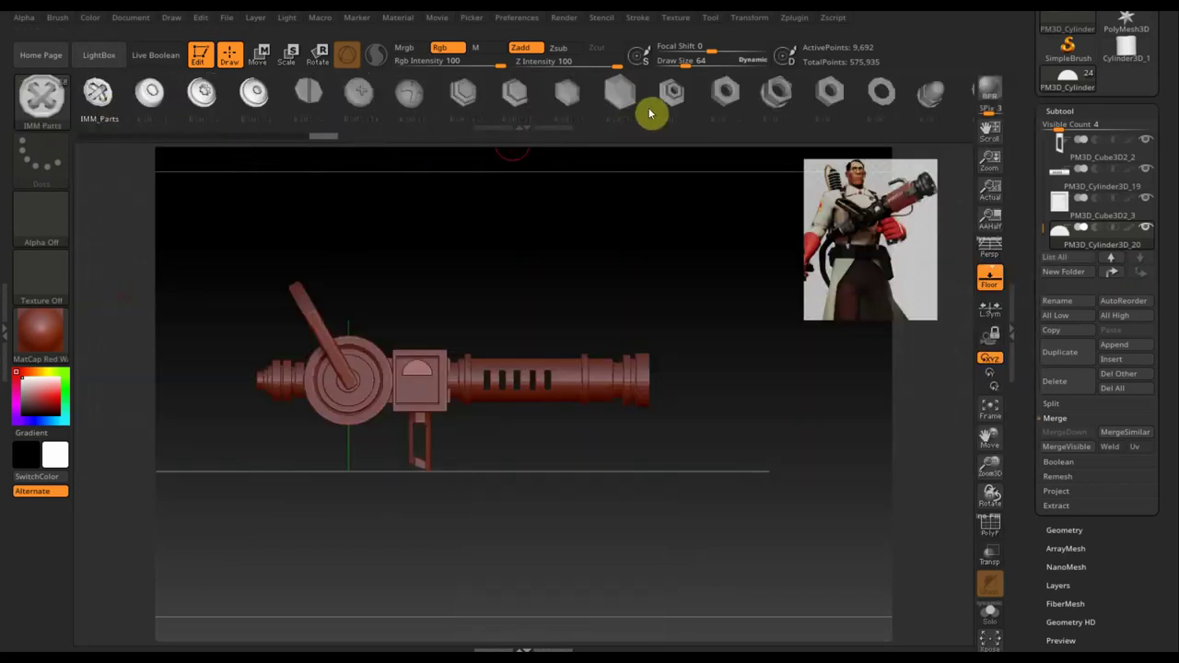
Browse the IMM Parts shelf's mechanical, hinge and misc insert pieces
left_click_drag(638, 116, 392, 120)
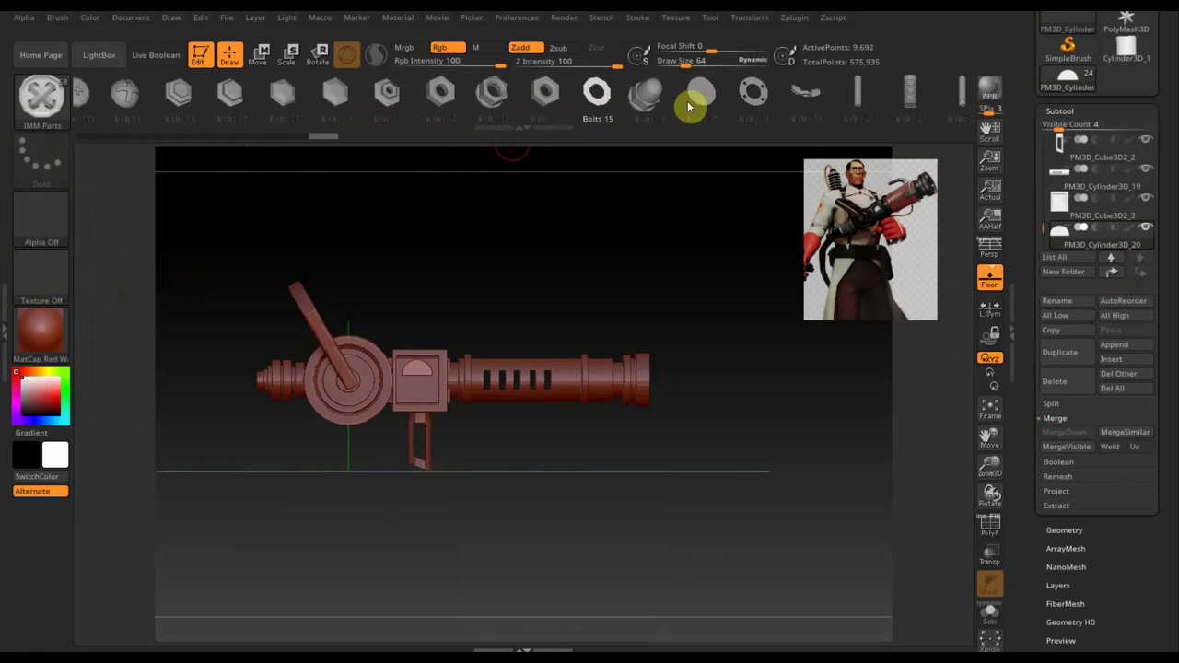
left_click_drag(672, 111, 495, 111)
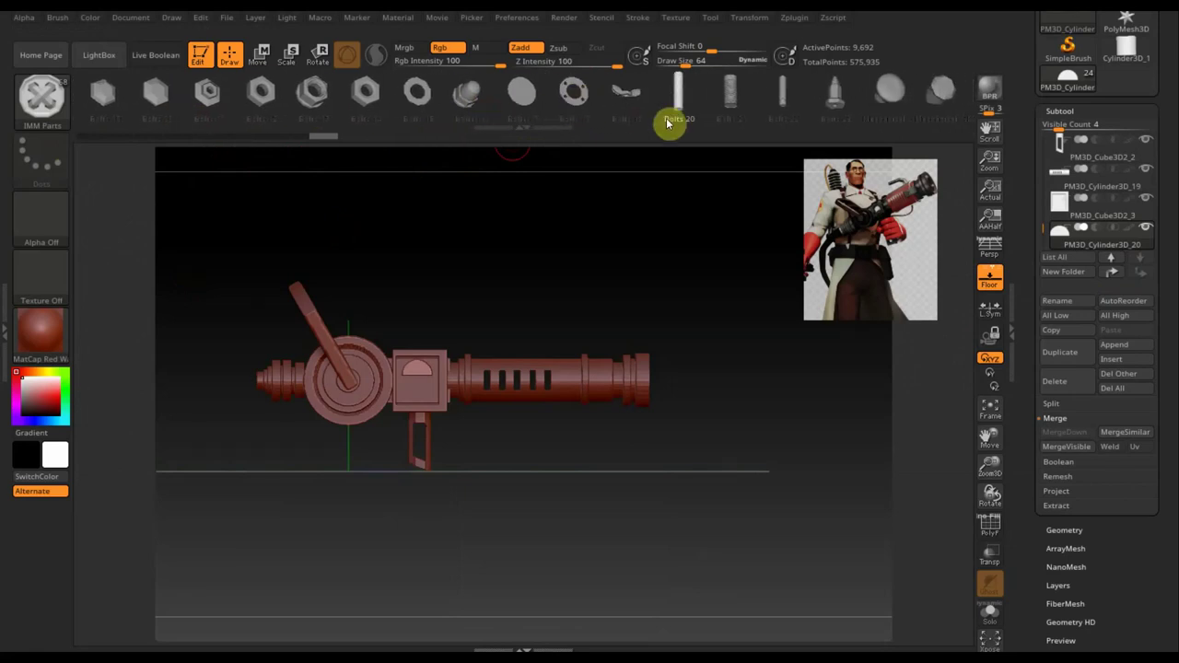
scroll(700, 117, "down", 2)
scroll(455, 119, "down", 2)
scroll(421, 118, "down", 2)
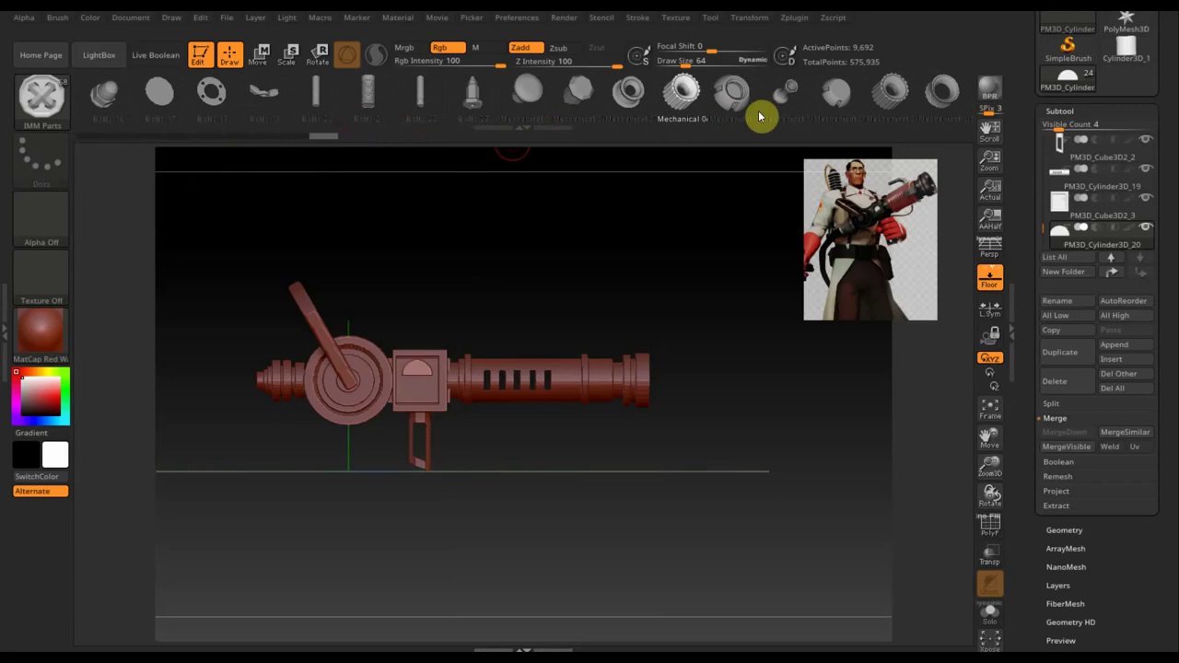
scroll(737, 112, "down", 2)
scroll(590, 124, "down", 2)
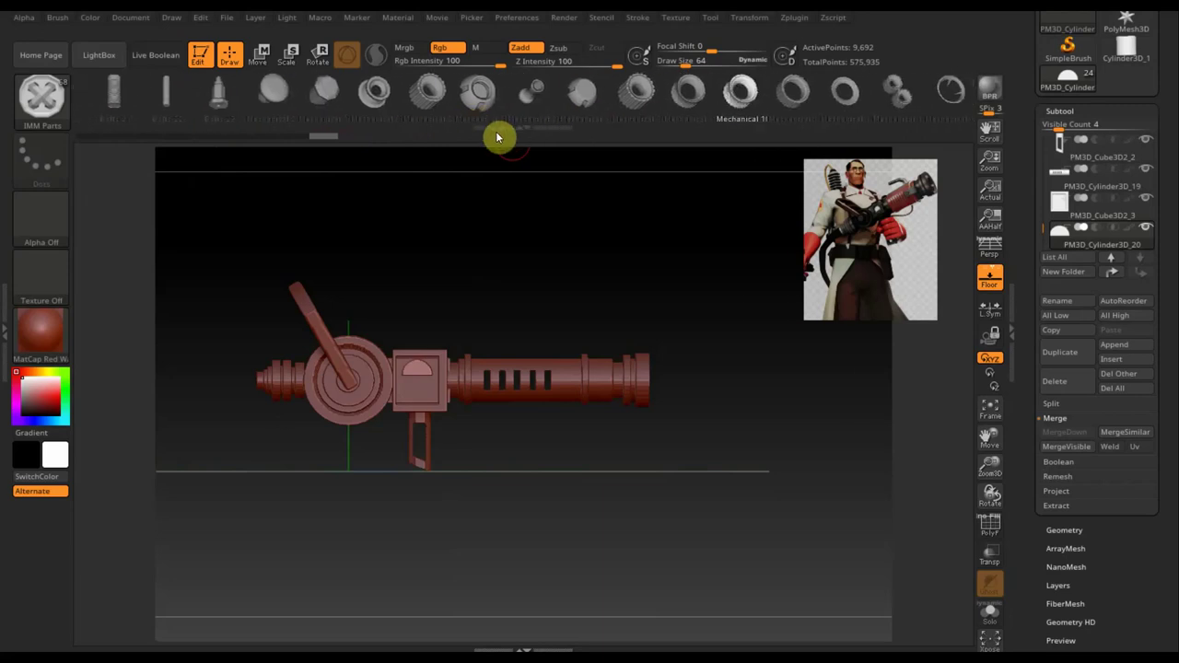
scroll(190, 143, "down", 1)
scroll(461, 118, "down", 4)
scroll(516, 117, "down", 4)
scroll(571, 110, "down", 4)
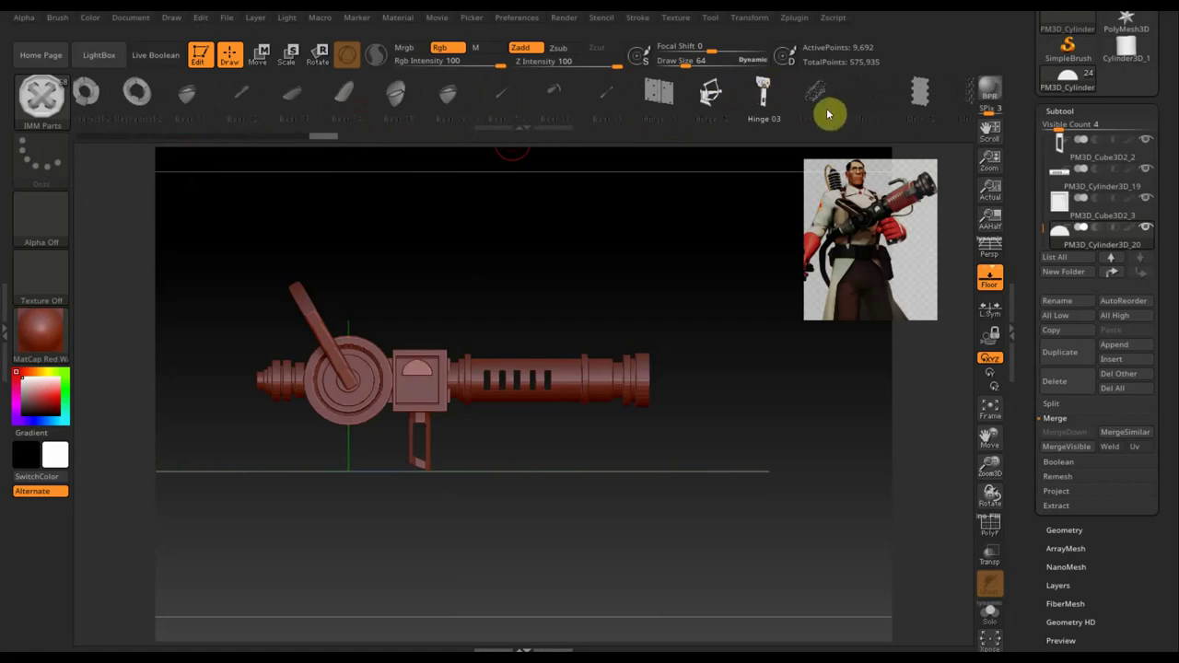
scroll(746, 126, "down", 2)
scroll(677, 121, "down", 4)
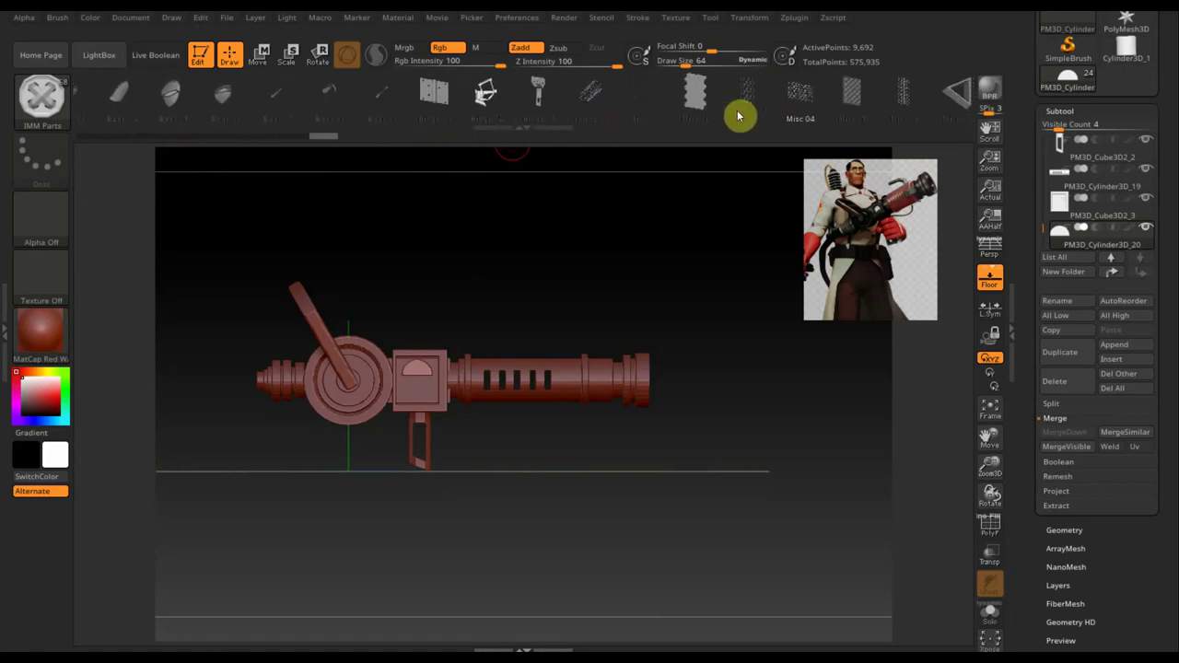
scroll(576, 119, "down", 4)
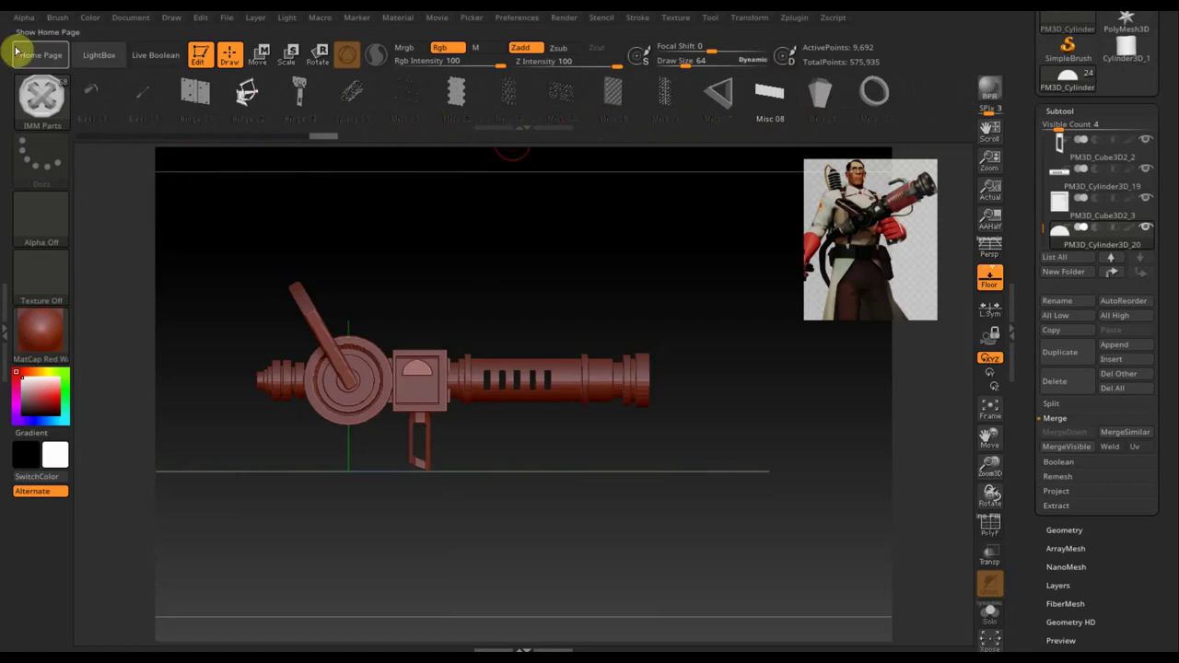
left_click(46, 109)
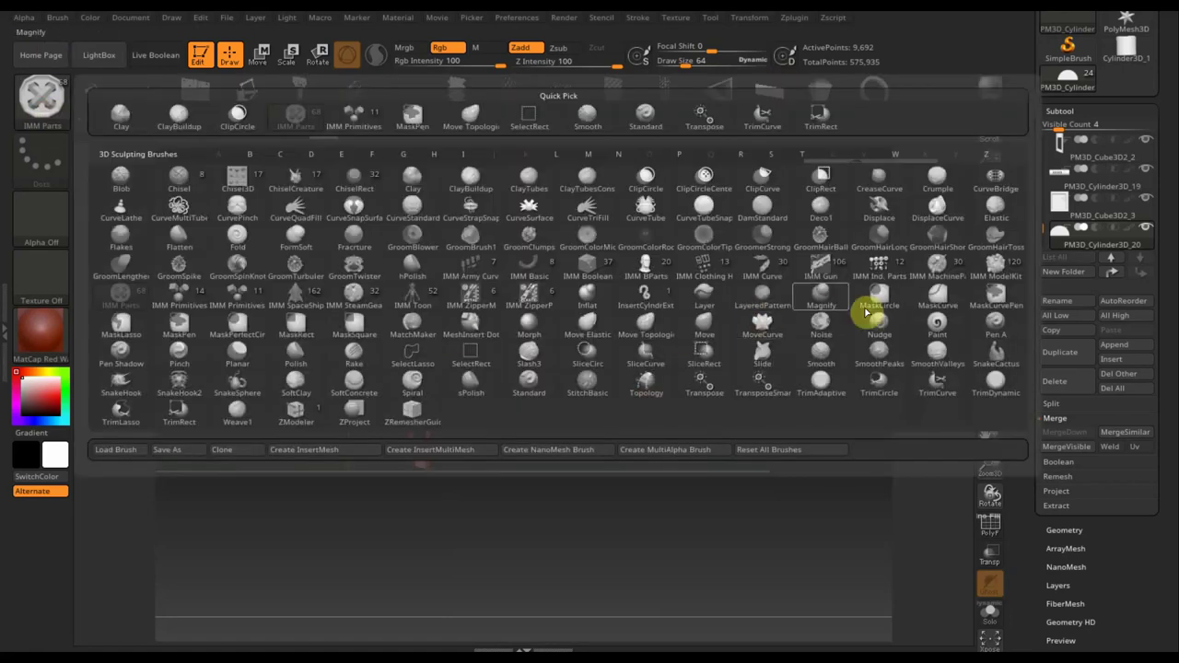
Load IMM Gun and browse its barrel, grip, ring and primitive gun part thumbnails
left_click(823, 273)
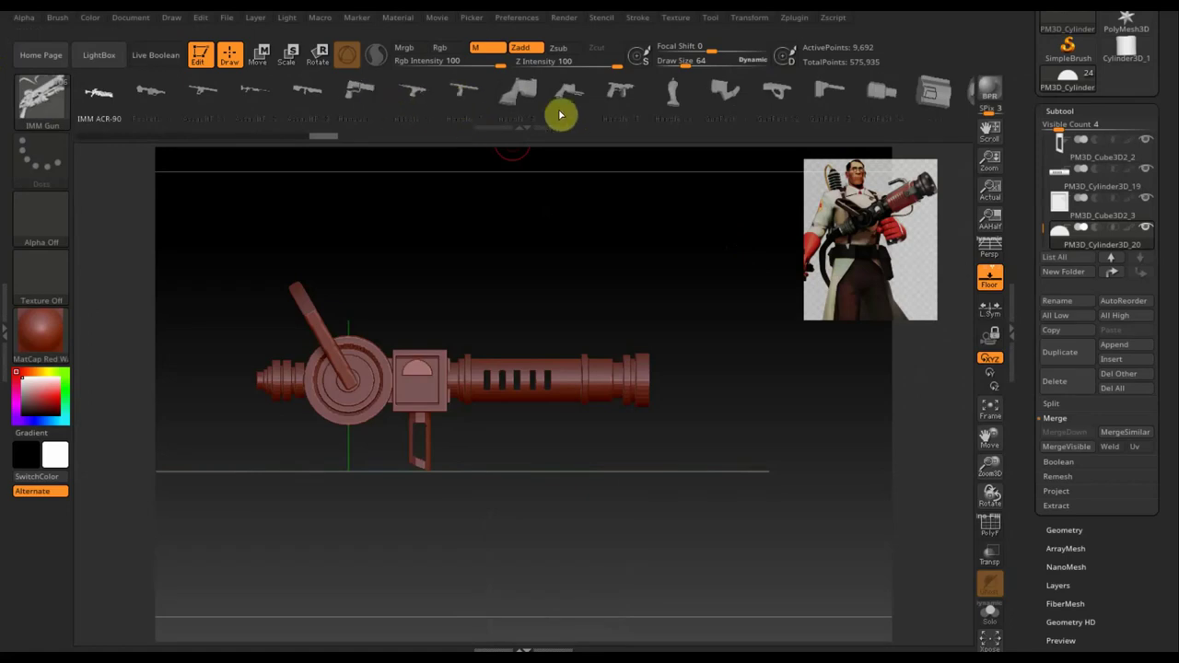
left_click_drag(848, 103, 519, 105)
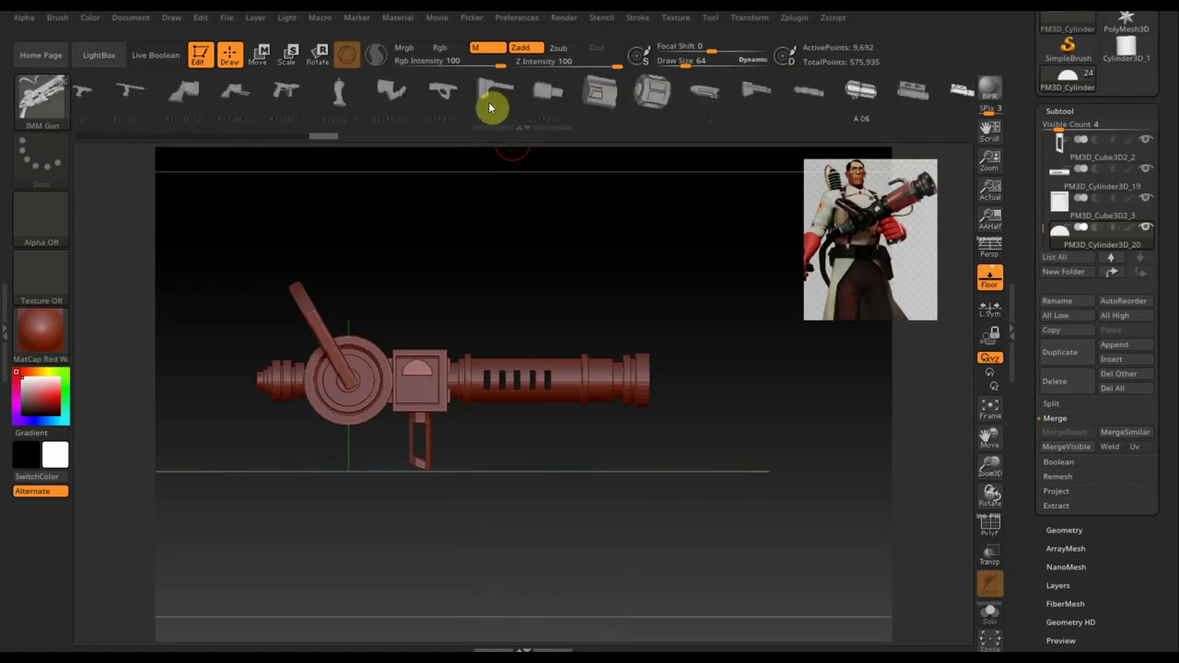
mouse_move(794, 106)
left_mouse_down()
mouse_move(560, 116)
mouse_move(500, 103)
left_mouse_up()
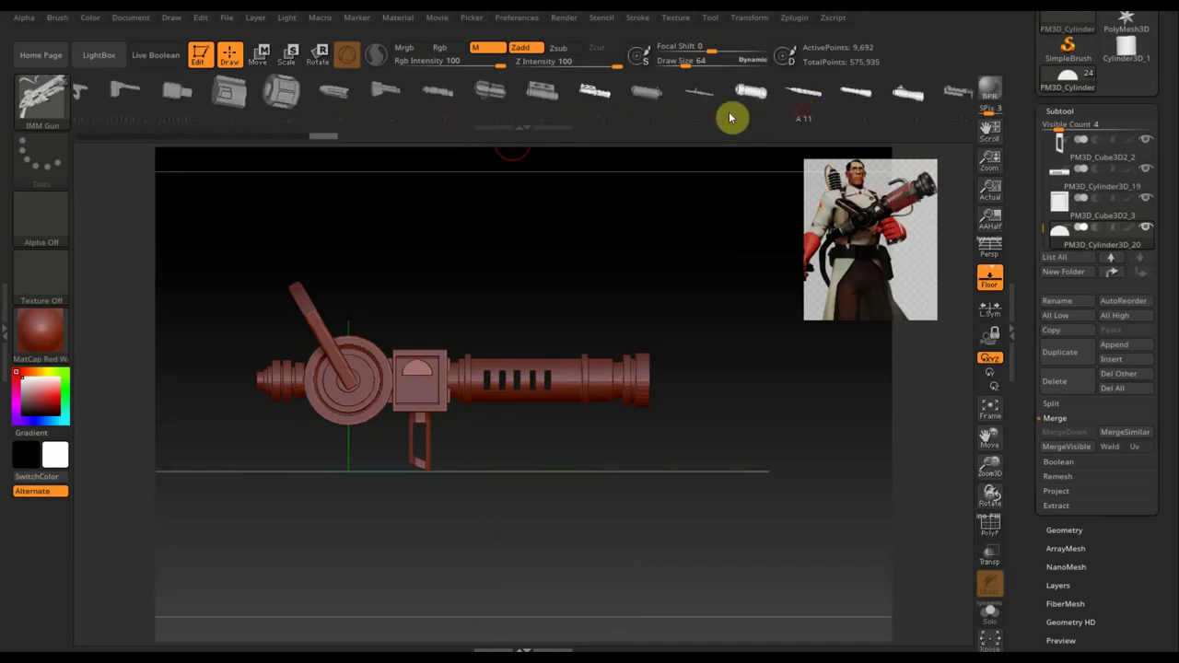
left_click_drag(731, 116, 489, 119)
left_click_drag(822, 117, 101, 137)
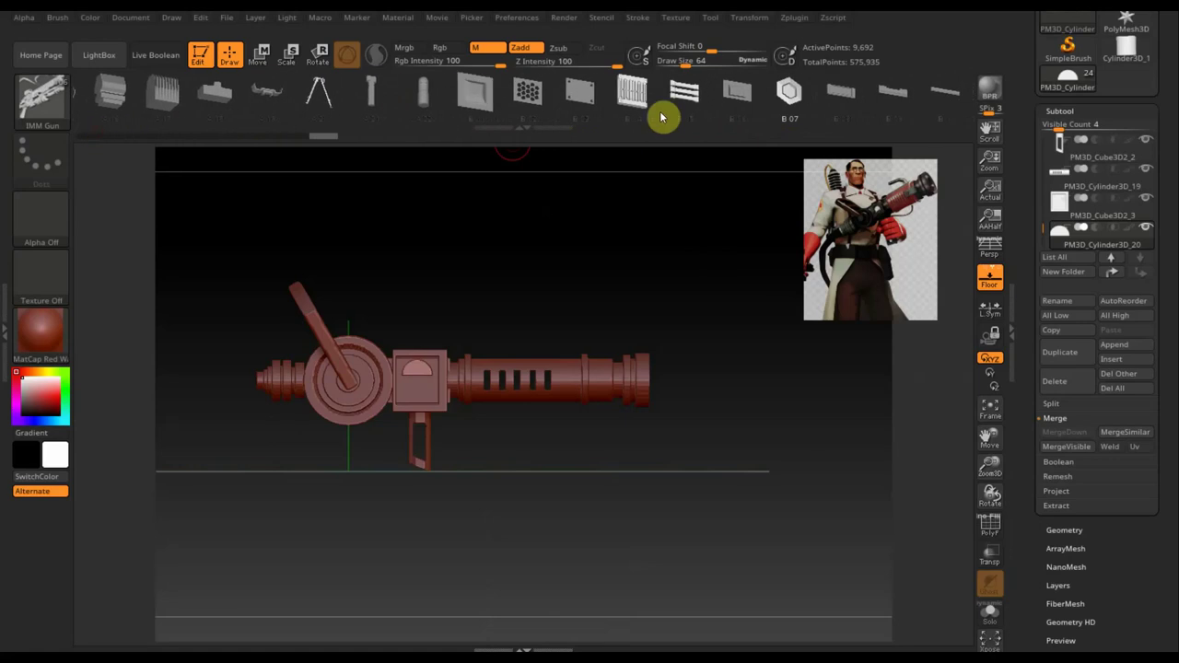
left_click_drag(834, 113, 200, 123)
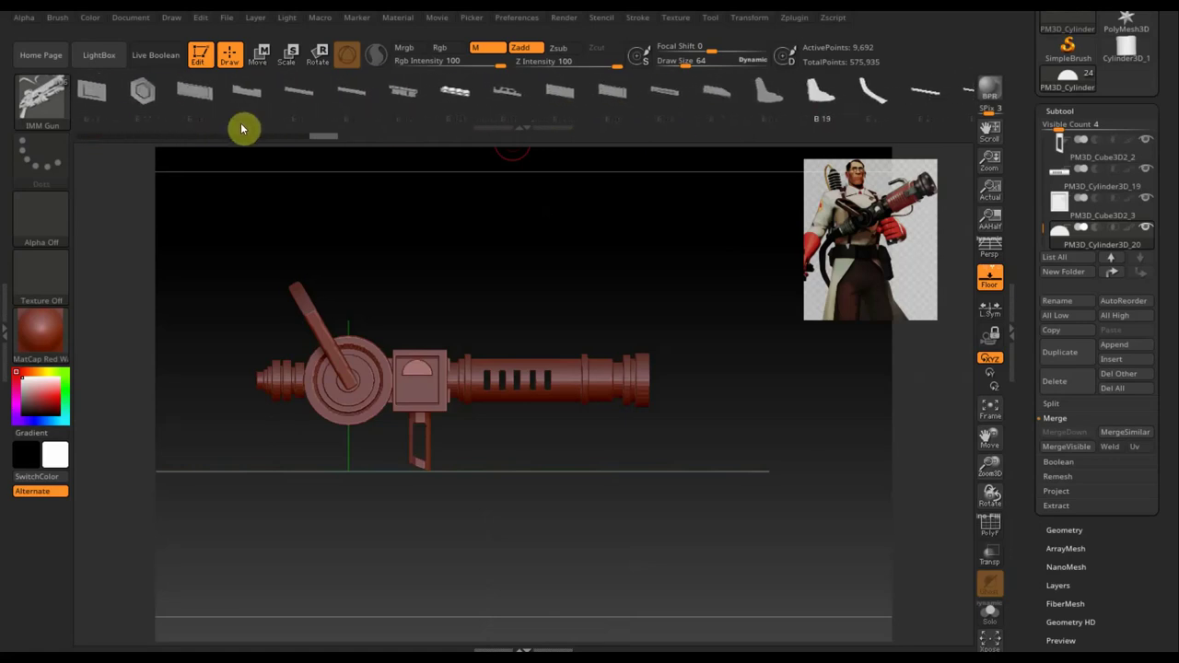
left_click_drag(879, 108, 150, 145)
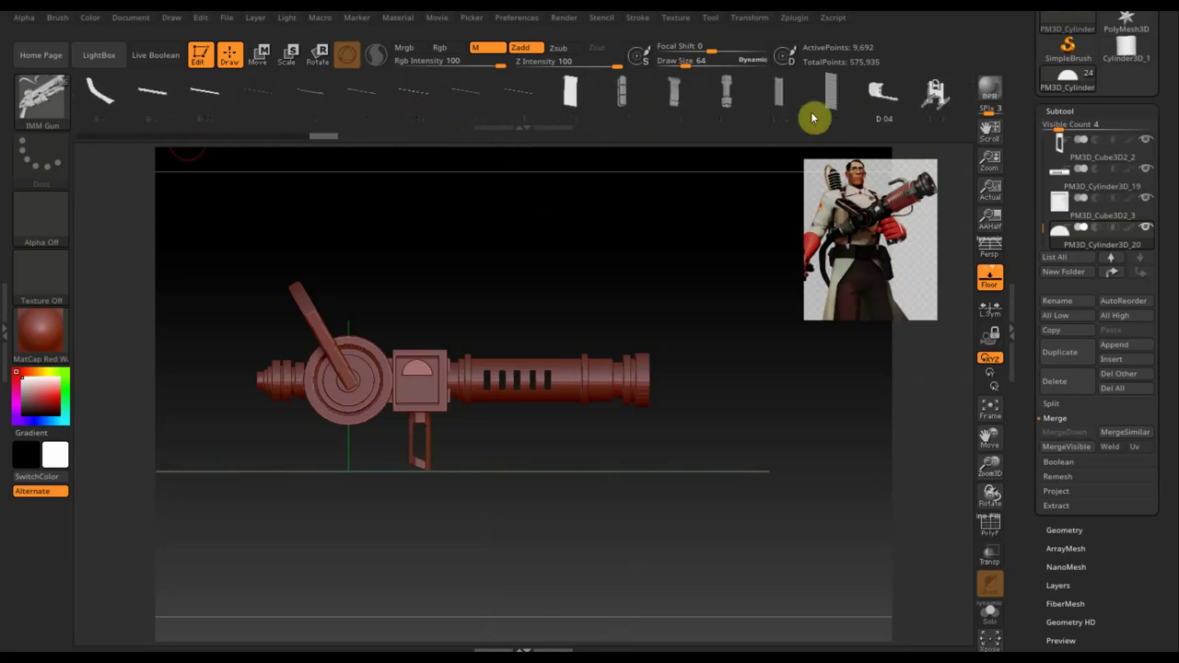
mouse_move(851, 110)
left_mouse_down()
mouse_move(547, 111)
mouse_move(145, 139)
left_mouse_up()
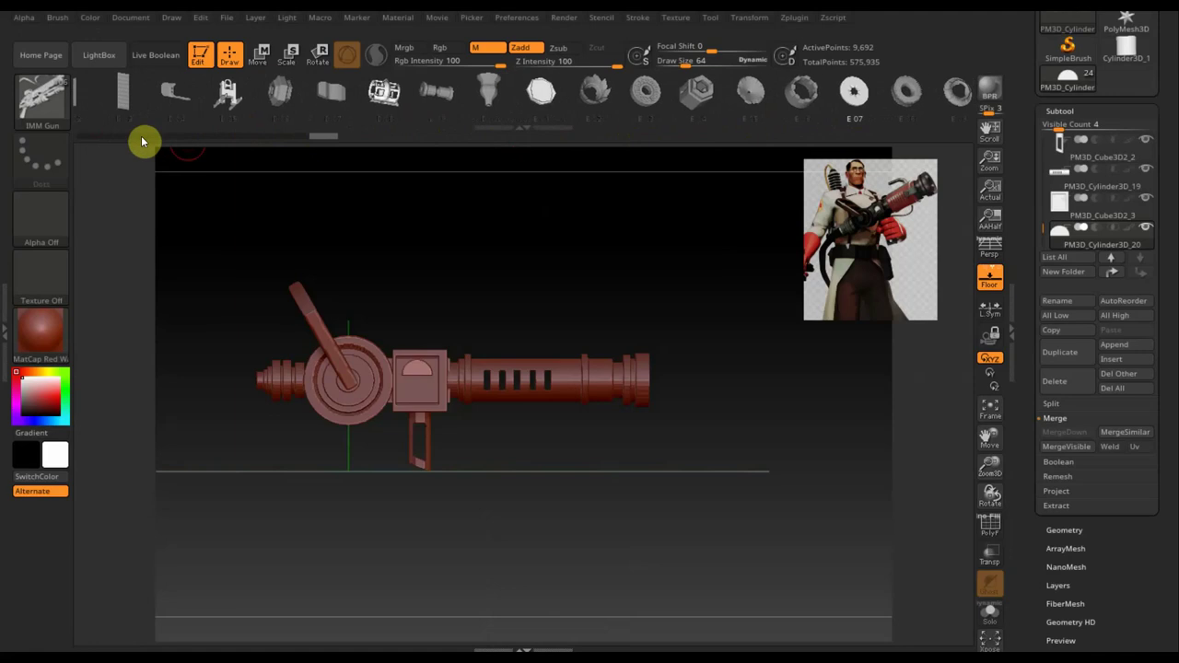
mouse_move(832, 108)
left_mouse_down()
mouse_move(392, 116)
mouse_move(176, 137)
left_mouse_up()
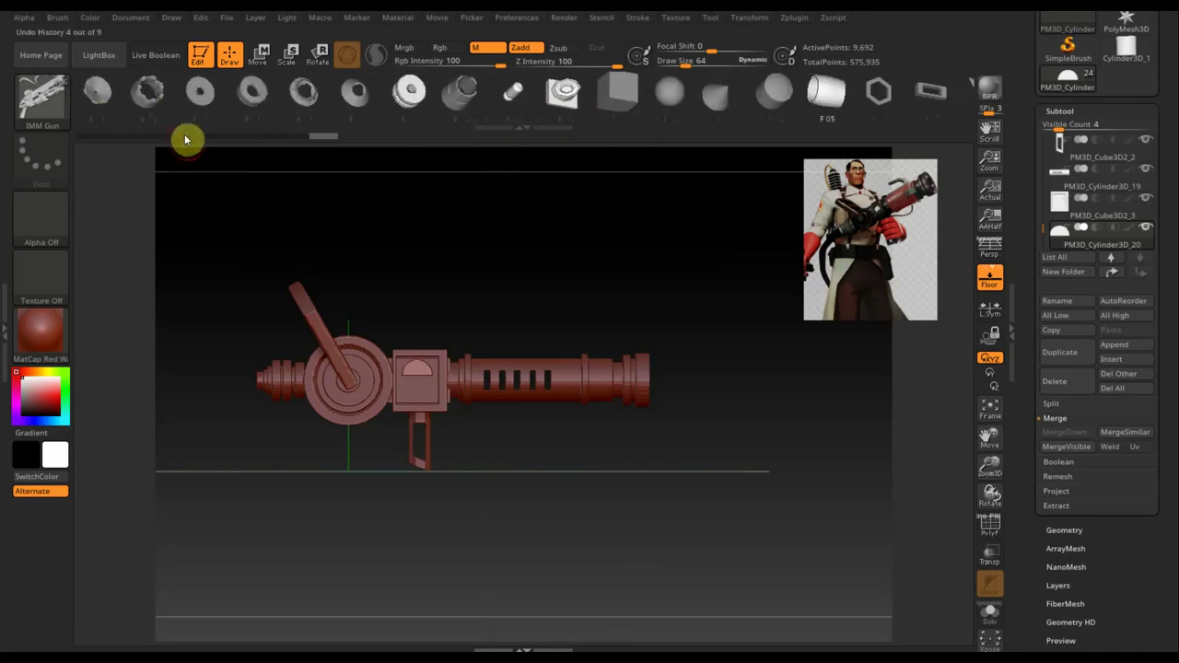
mouse_move(859, 118)
left_mouse_down()
mouse_move(413, 124)
mouse_move(571, 133)
left_mouse_up()
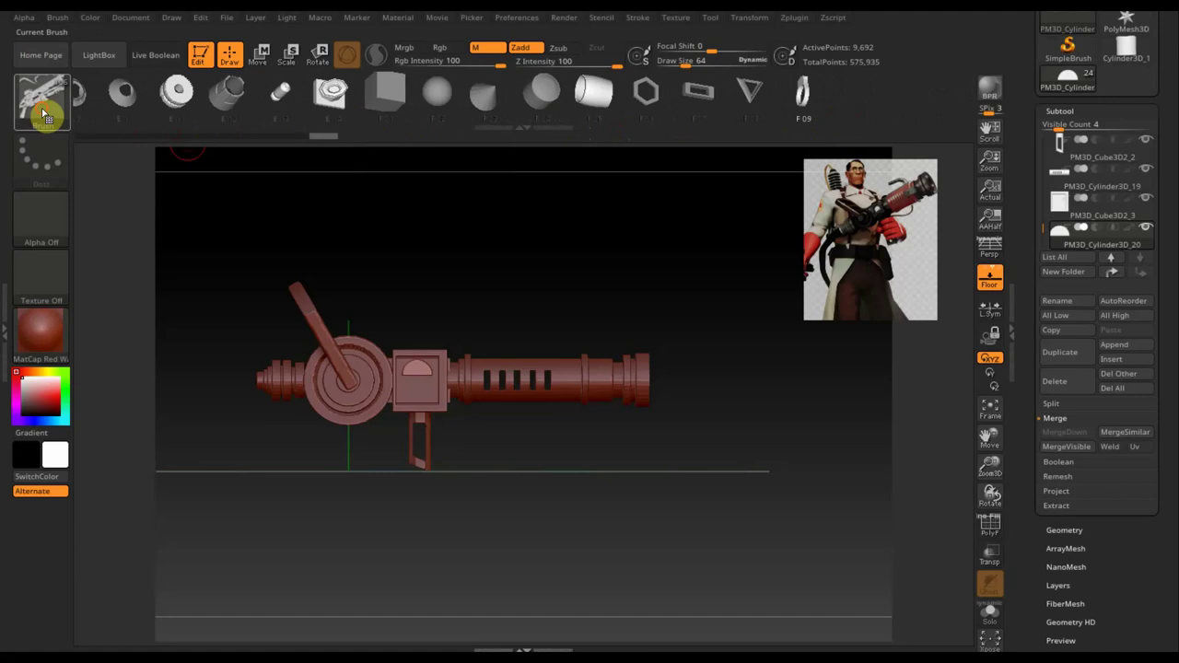
left_click(42, 113)
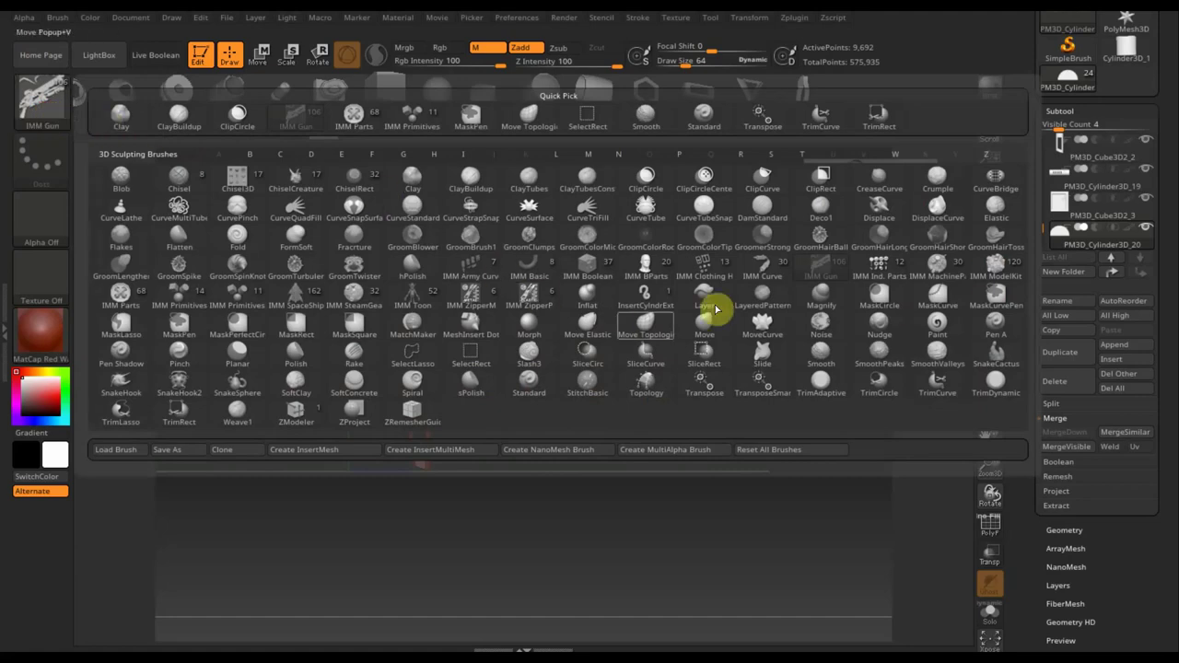
mouse_move(704, 268)
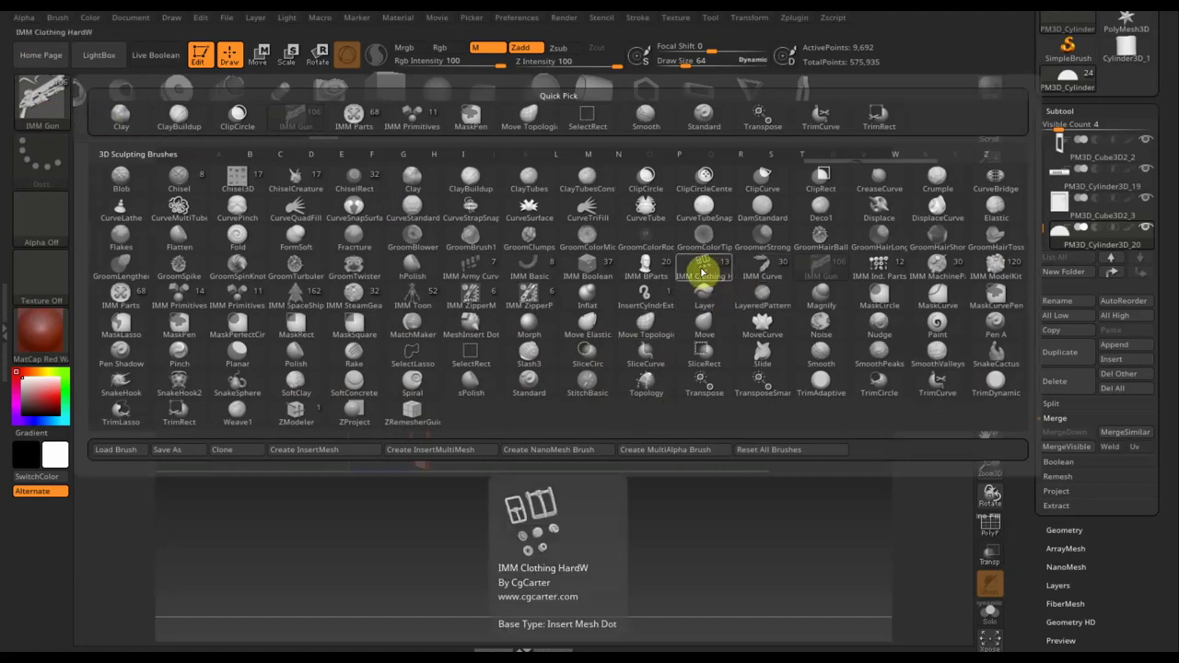
Duplicate the subtool and insert an IMM Basic PM3D_Ring3D arc over the box section
left_click(526, 267)
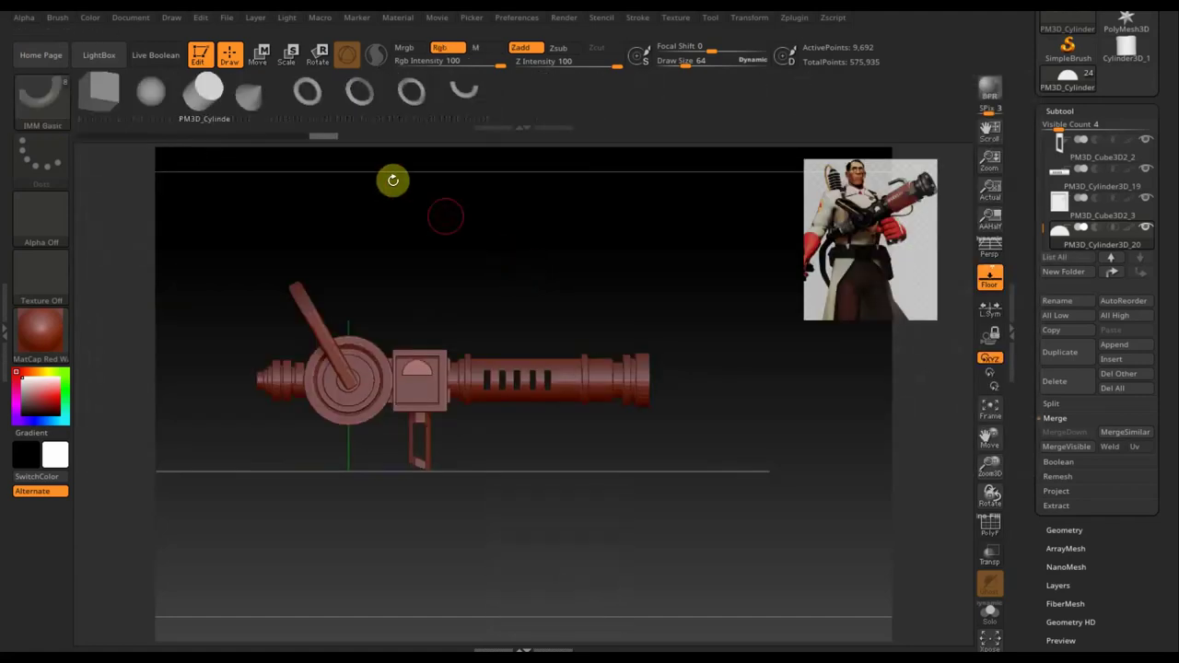
left_click(453, 105)
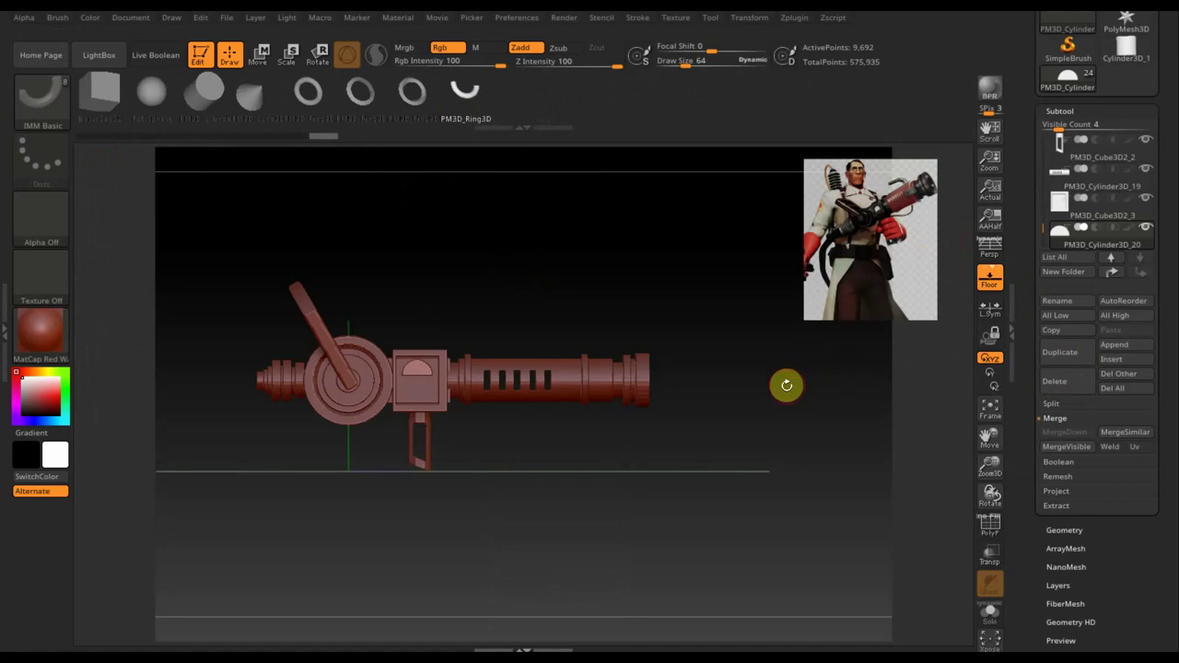
left_click(1069, 352)
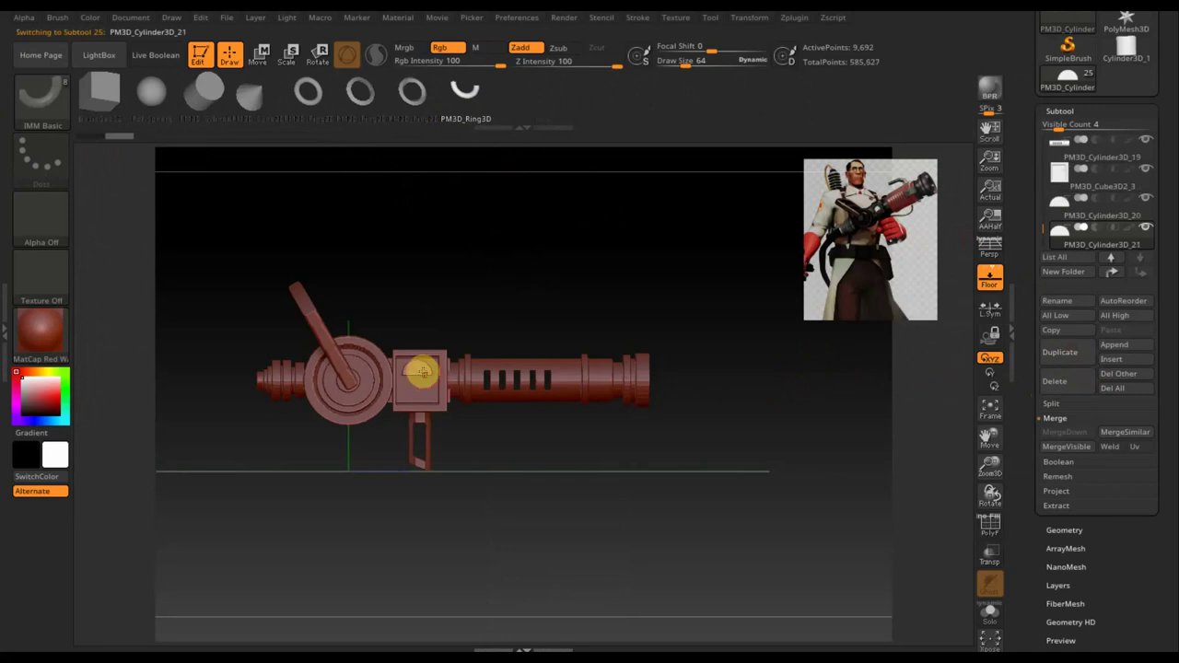
left_click_drag(414, 364, 415, 311)
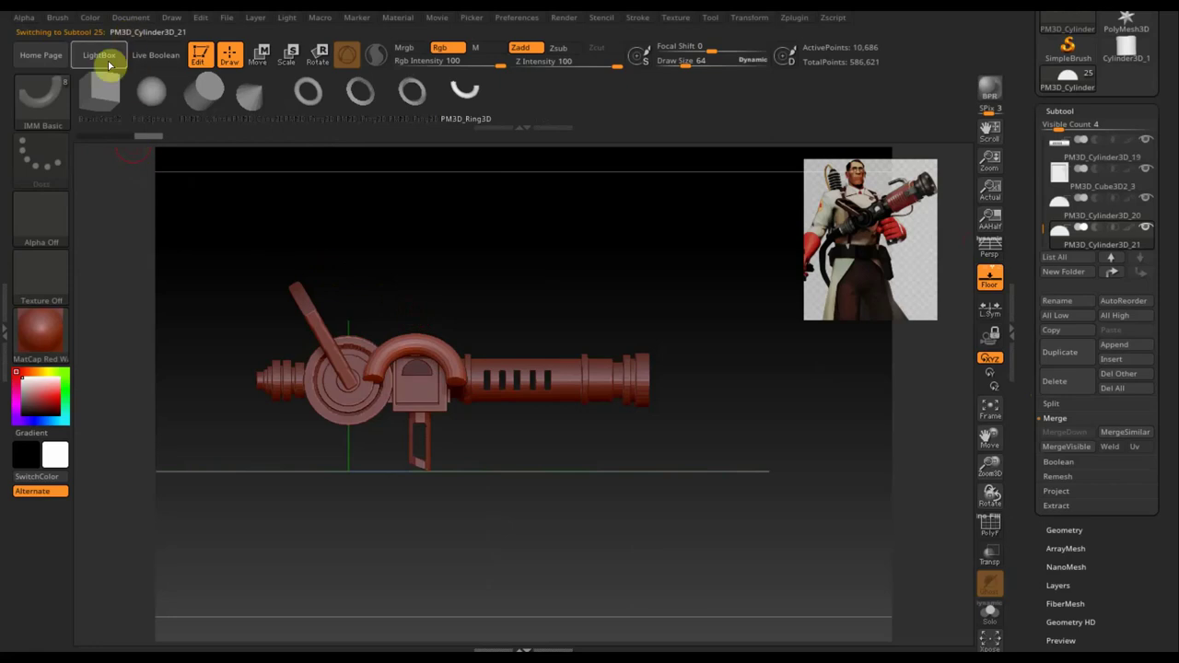
left_click(66, 103)
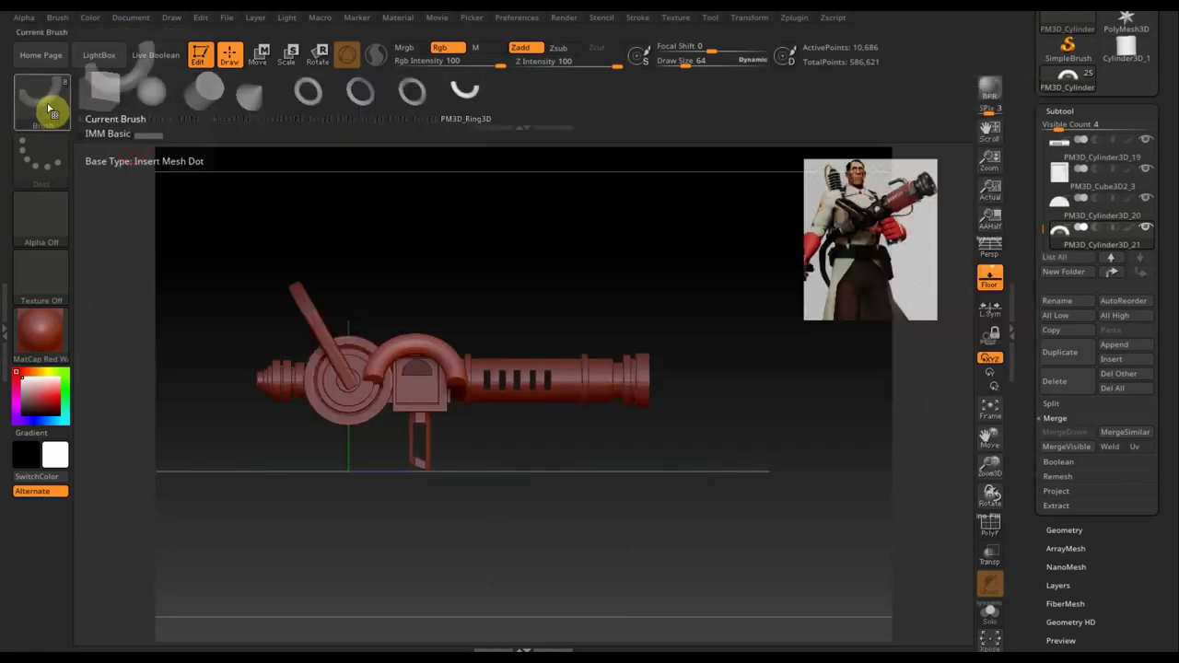
Rotate the curved pipe about 88 degrees and slide it right along the barrel
left_click(57, 105)
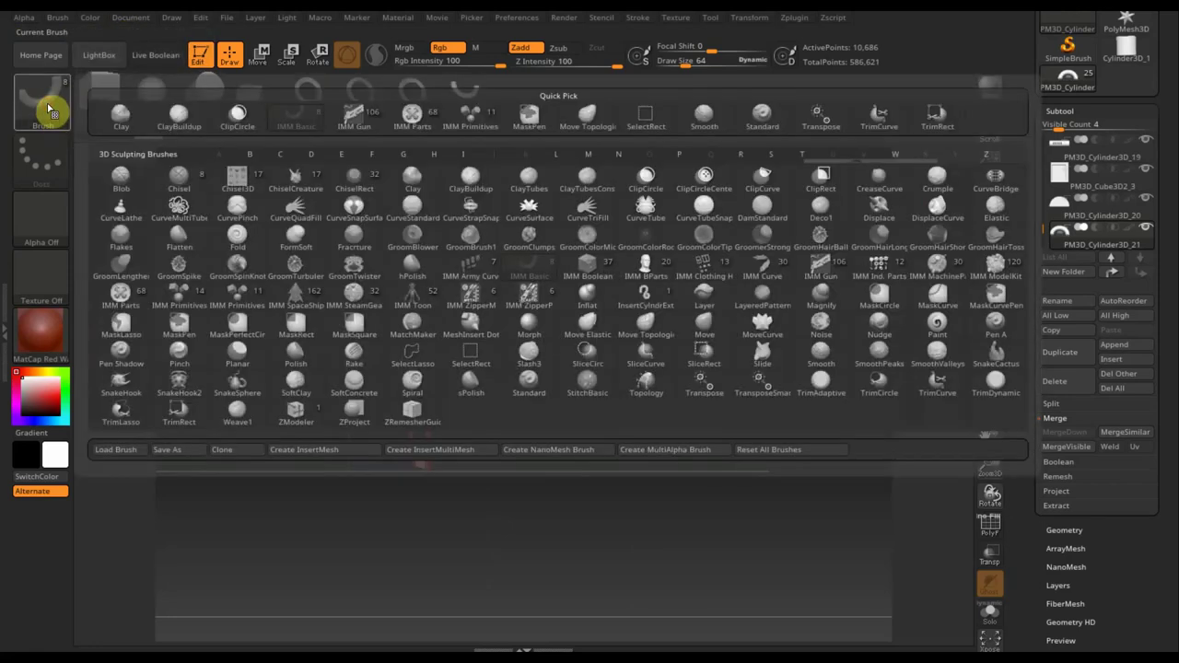
left_click(761, 118)
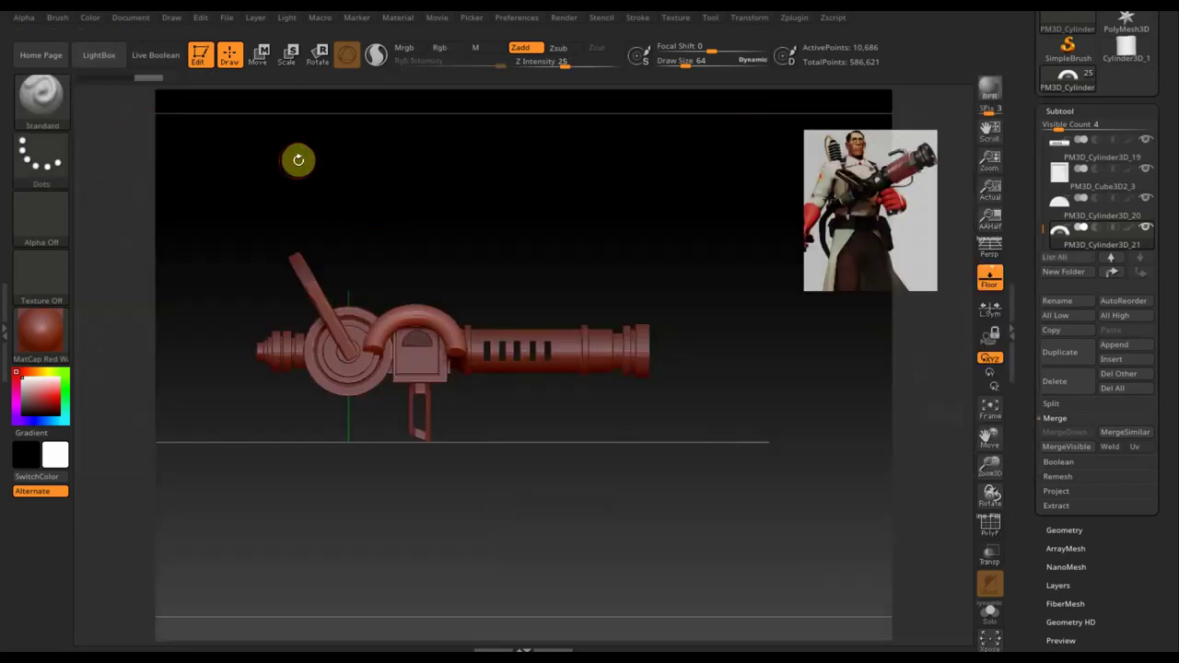
left_click(263, 58)
left_click_drag(461, 270, 461, 360)
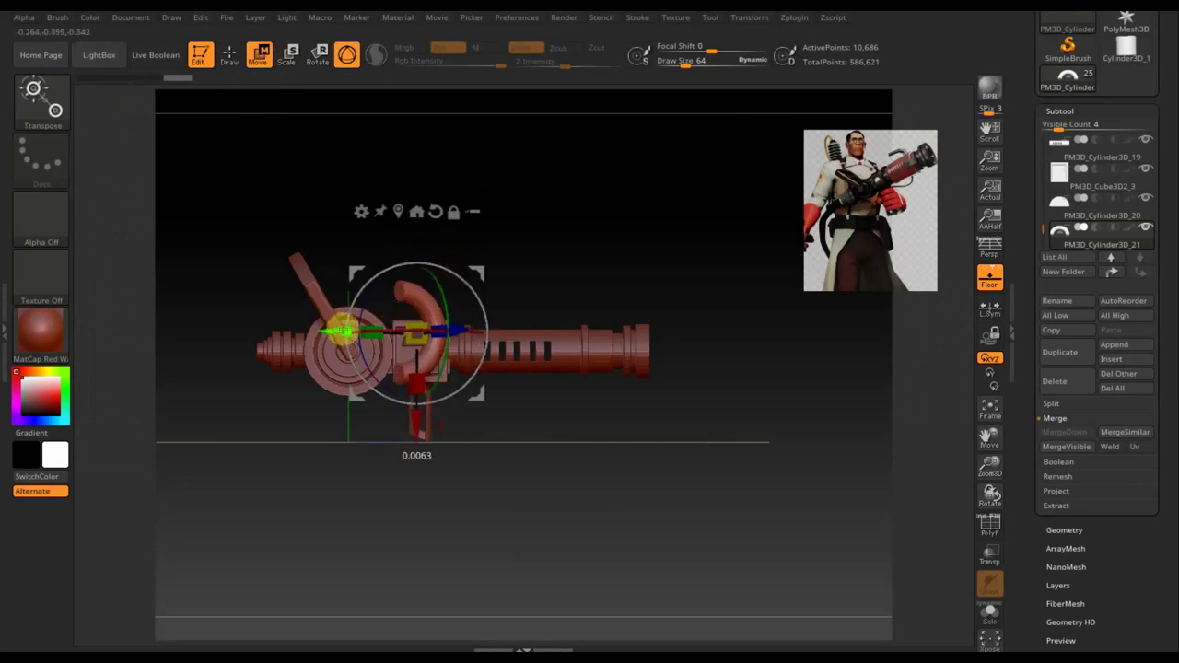
left_click_drag(339, 329, 503, 332)
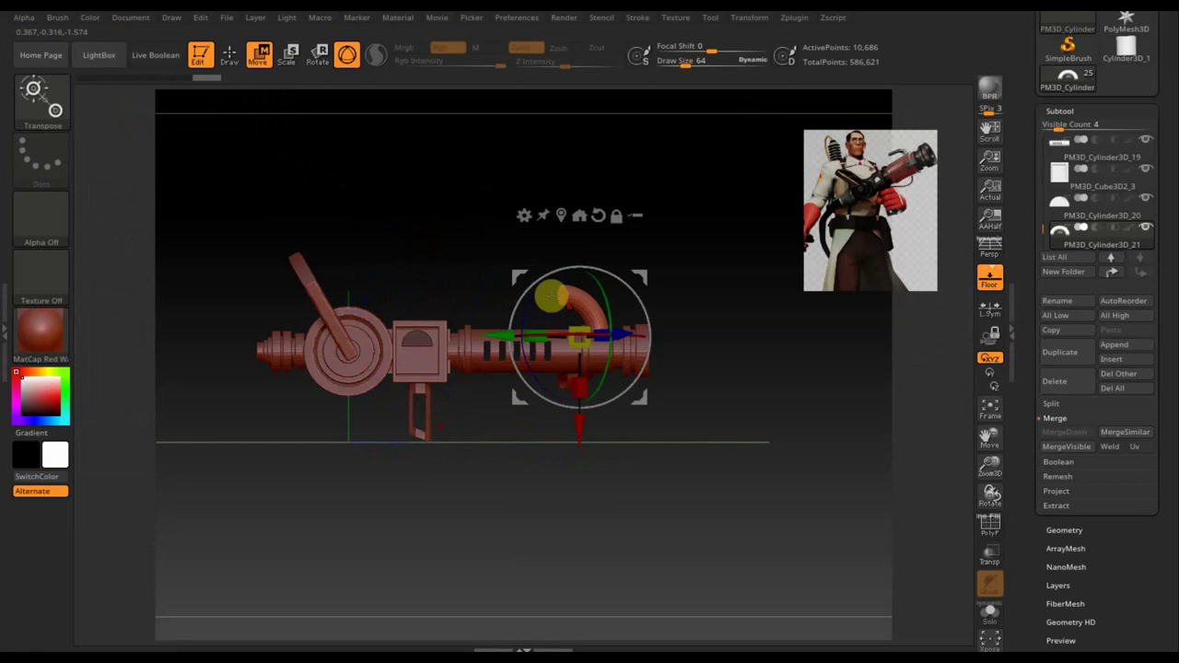
Shrink the curved pipe, nudge it slightly upward, and save the project
left_click_drag(586, 342, 580, 337)
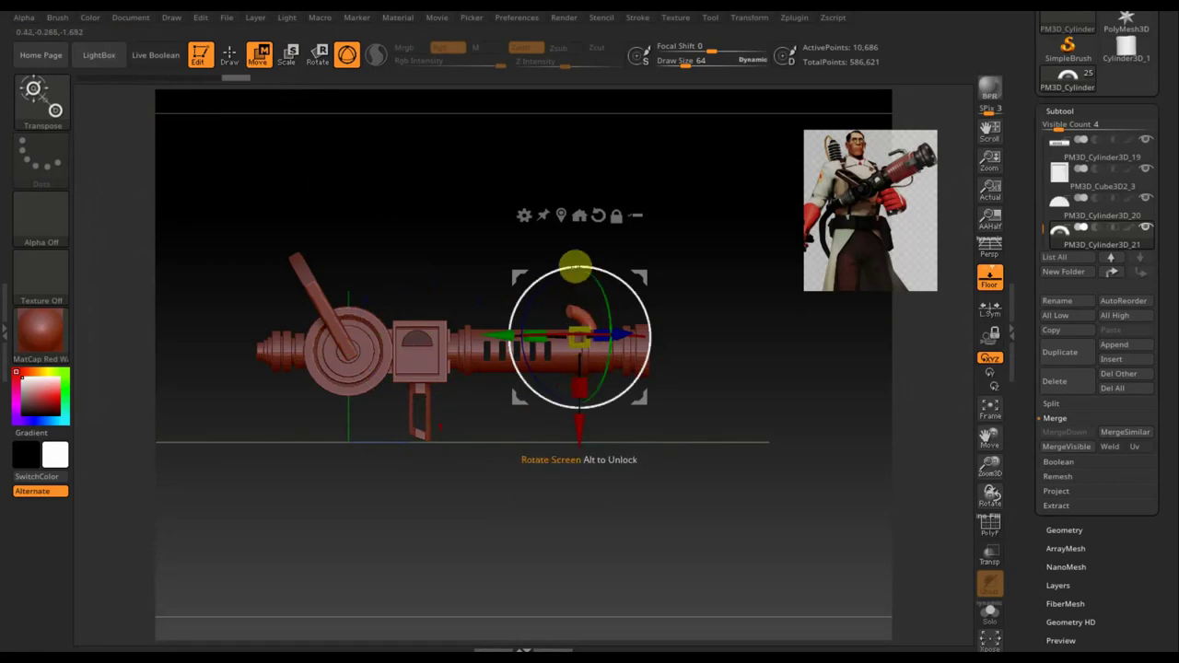
left_click_drag(576, 408, 575, 413)
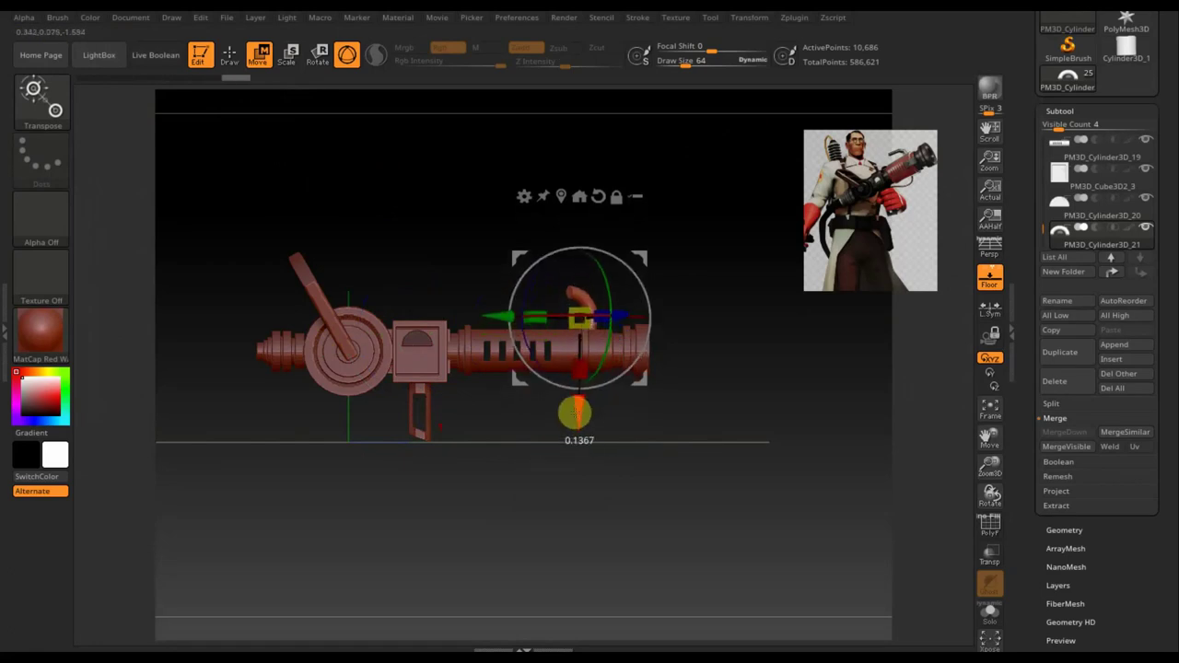
key("ctrl+s")
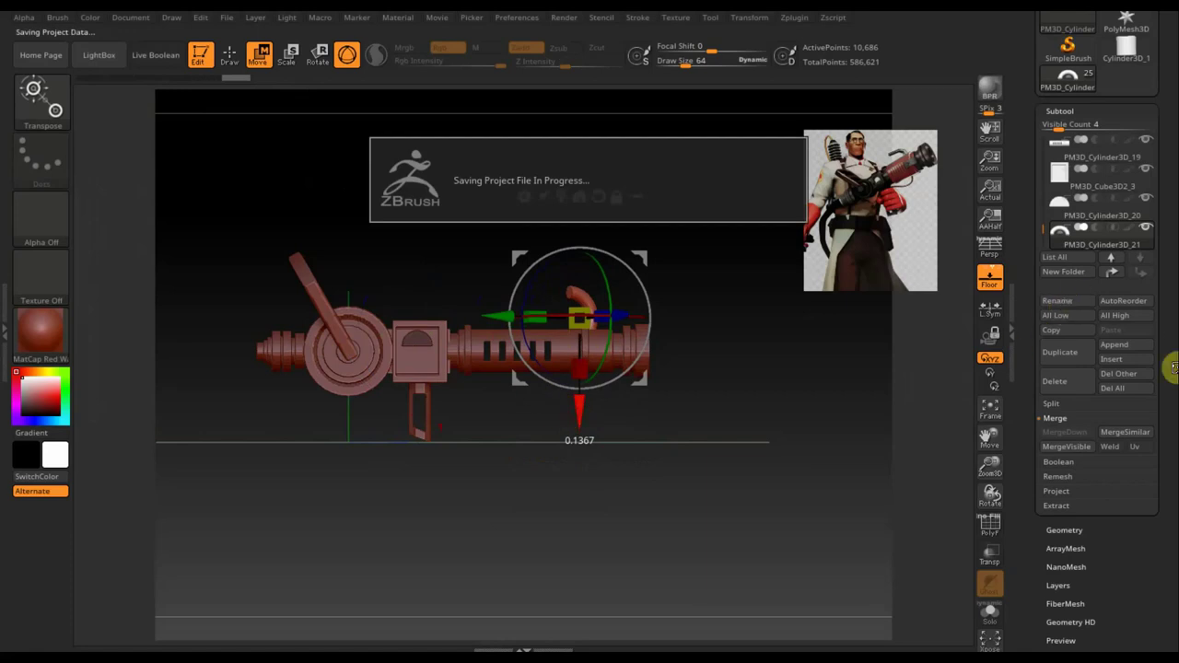
Groups Split the pipe subtool and delete the split-off PM3D_Cylinder3D_22
left_click(1053, 406)
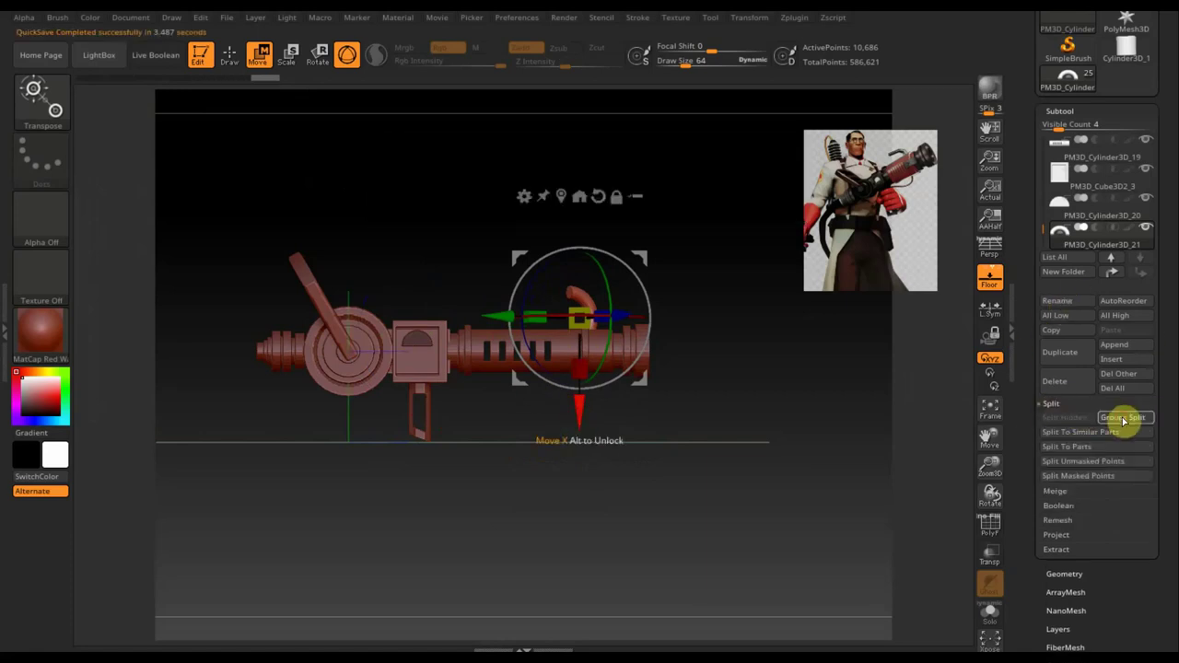
left_click(1124, 420)
left_click(921, 450)
left_click(1064, 216)
left_click(1140, 258)
left_click(1139, 258)
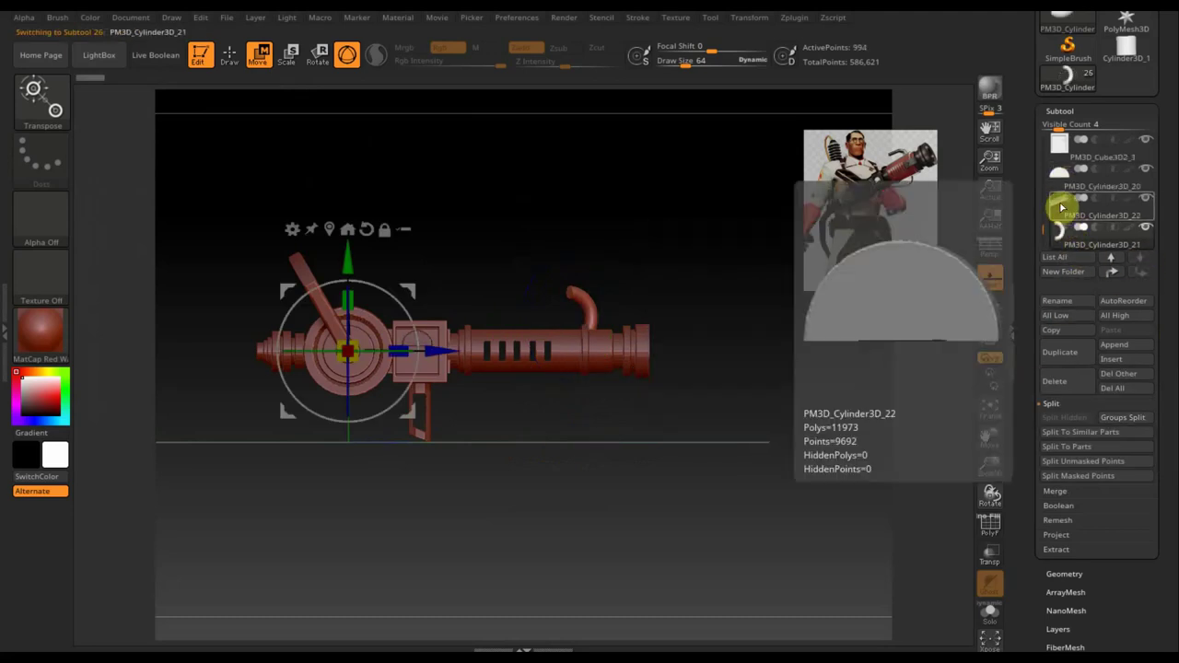
left_click(1061, 207)
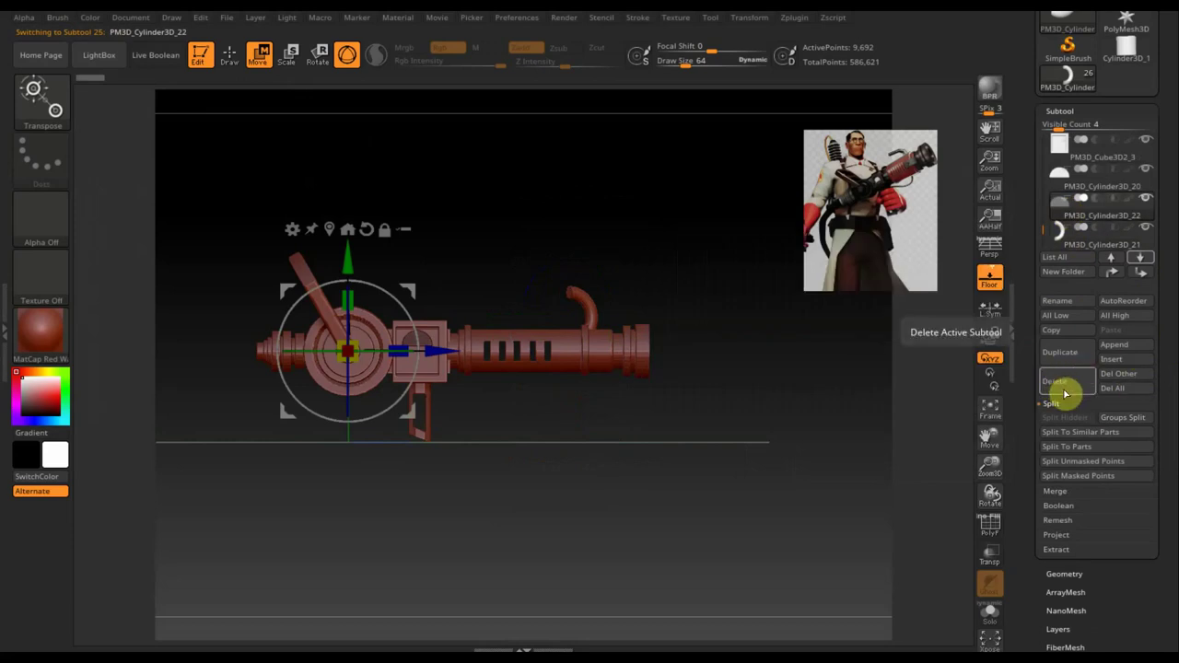
left_click(1064, 393)
left_click(923, 422)
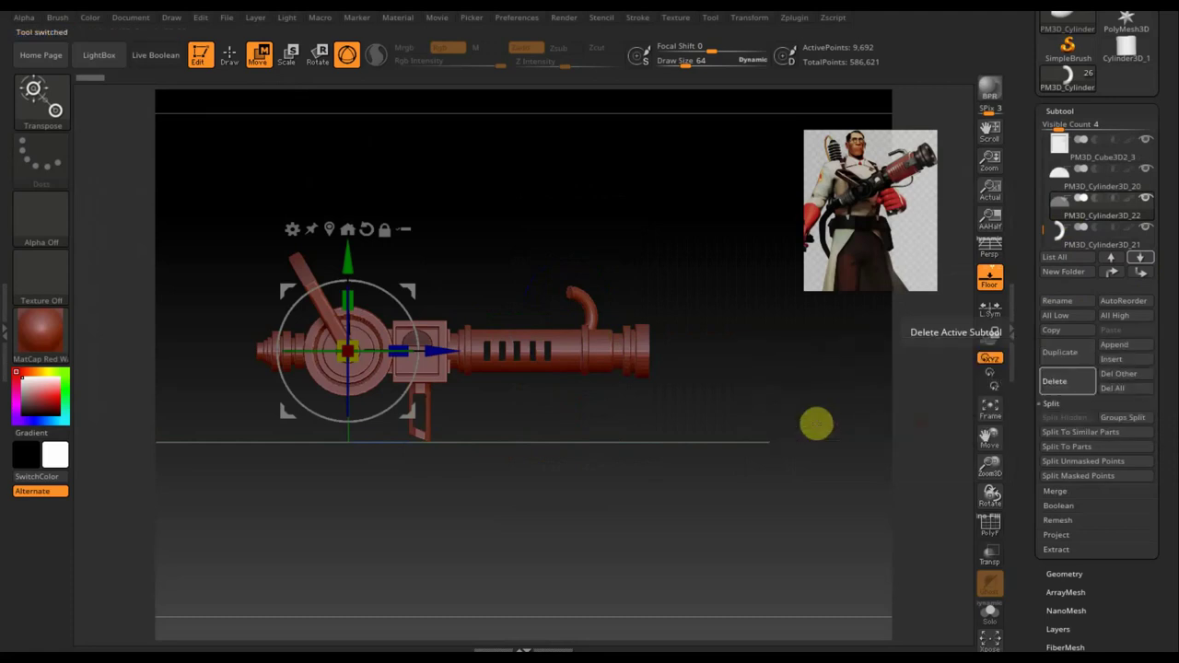
Rotate the remaining pipe about 25 degrees and move it up onto the barrel
mouse_move(764, 368)
left_mouse_down()
mouse_move(768, 495)
mouse_move(779, 495)
mouse_move(311, 123)
left_mouse_up()
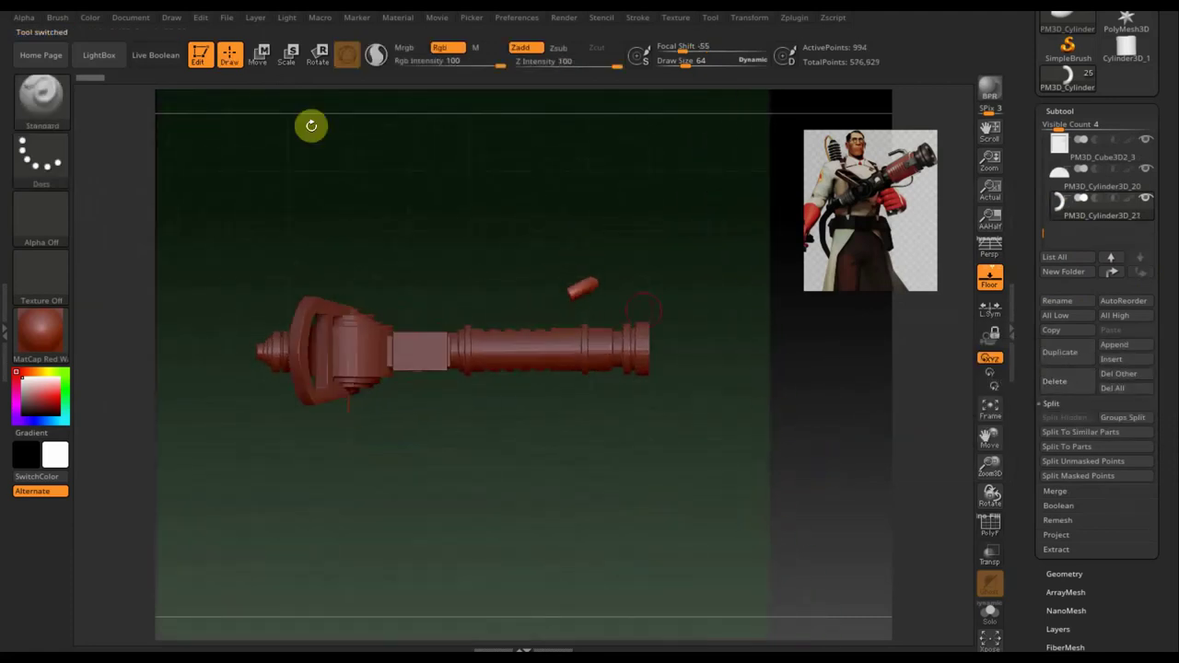
left_click(260, 55)
left_click_drag(408, 316, 417, 345)
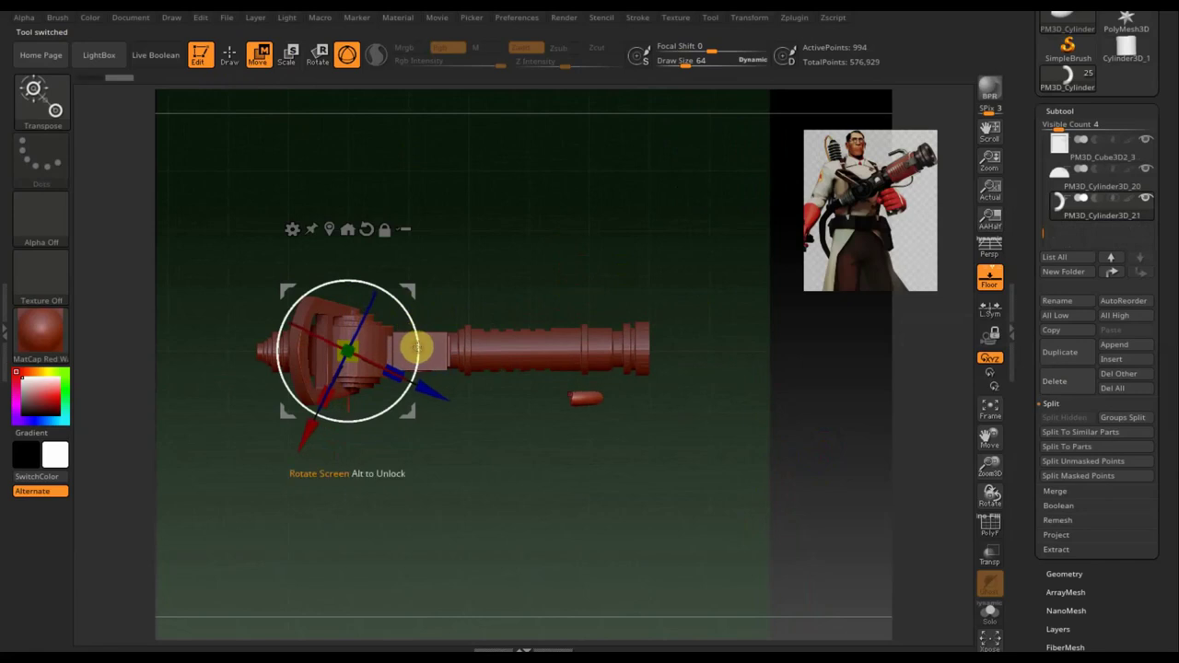
left_click(348, 57)
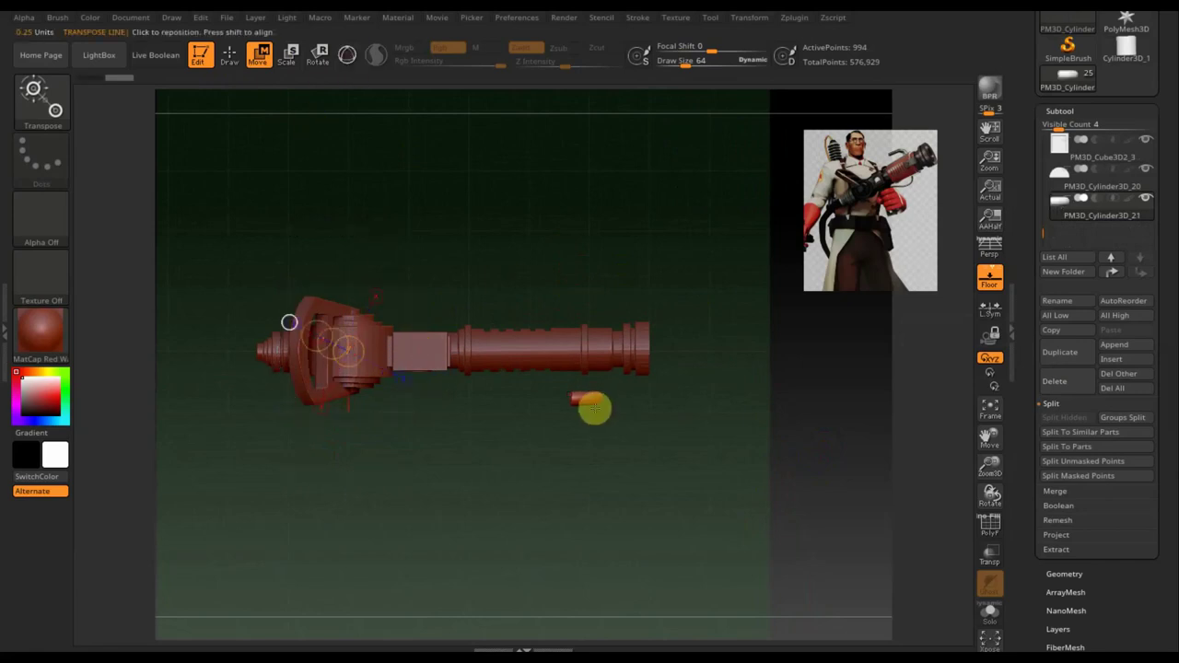
left_click_drag(595, 401, 380, 414)
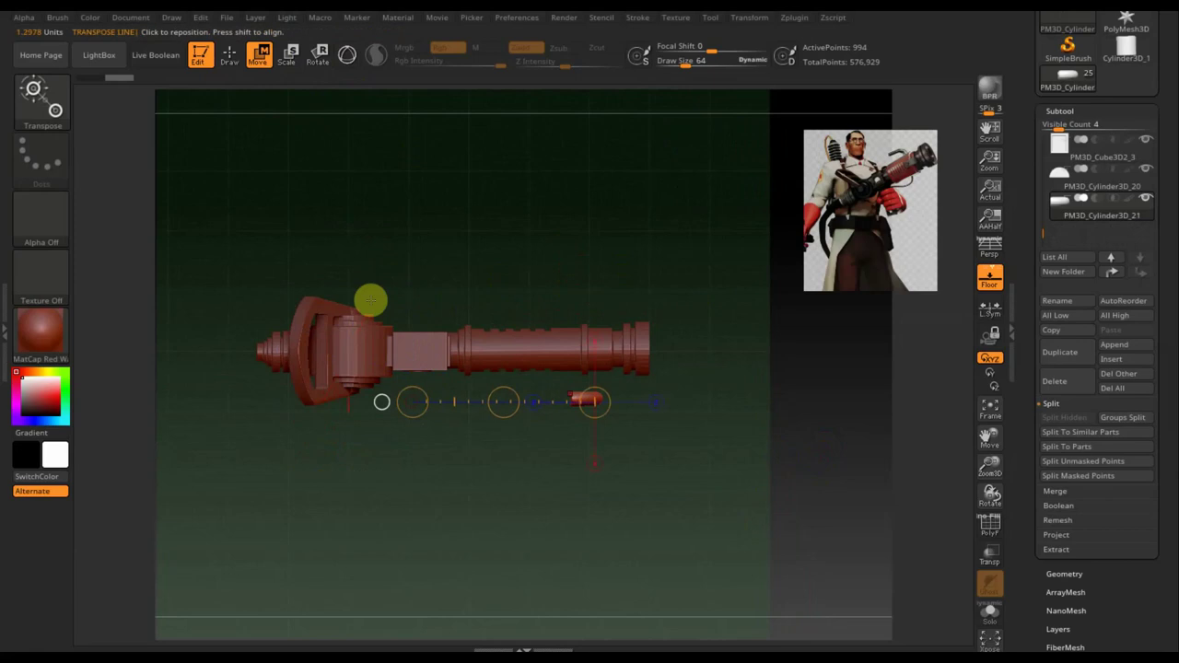
left_click(346, 59)
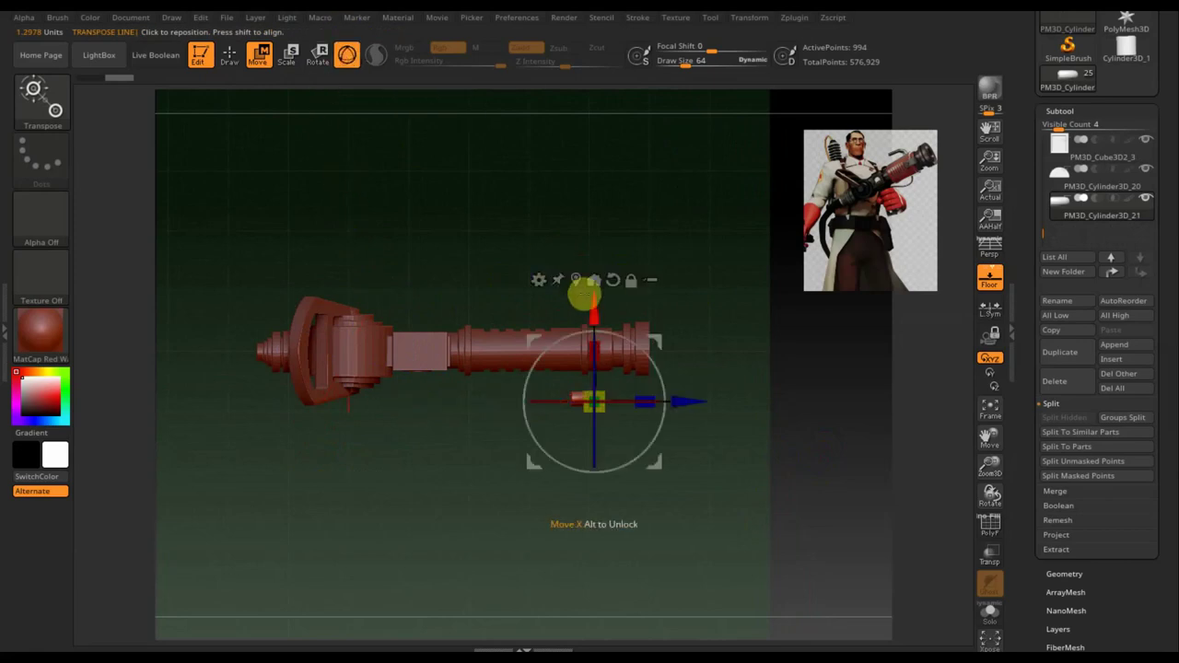
left_click_drag(595, 308, 592, 255)
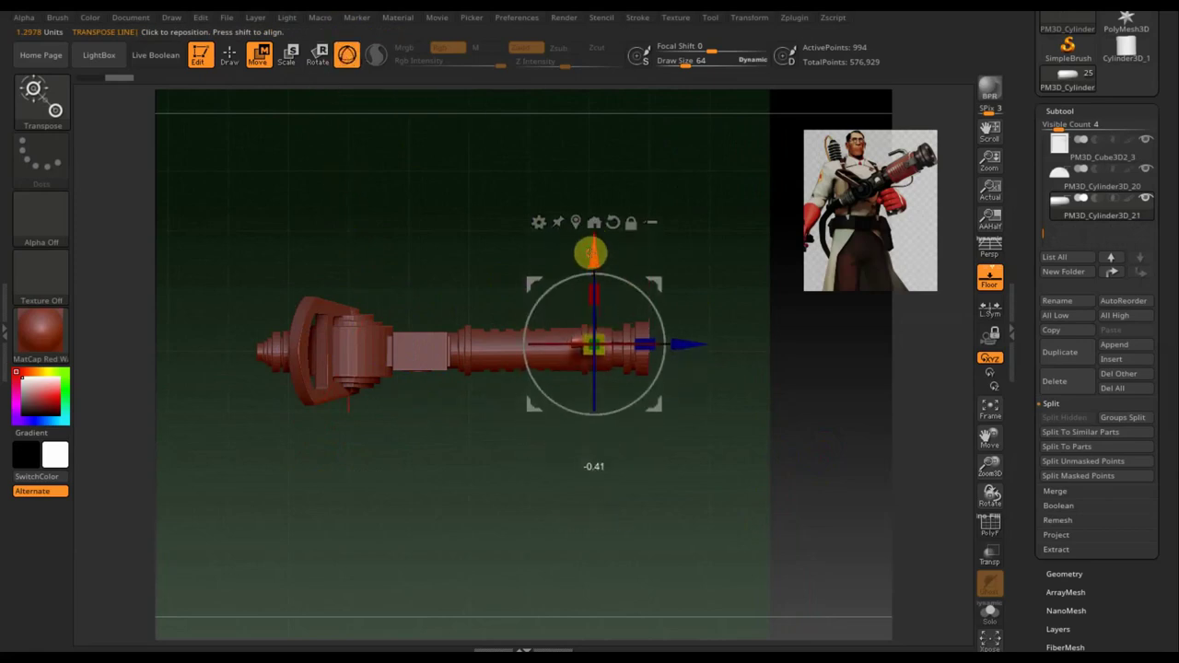
Return to a flat side view of the whole gun and tilt the pipe about 14 degrees
key("d")
left_click_drag(799, 420, 779, 455)
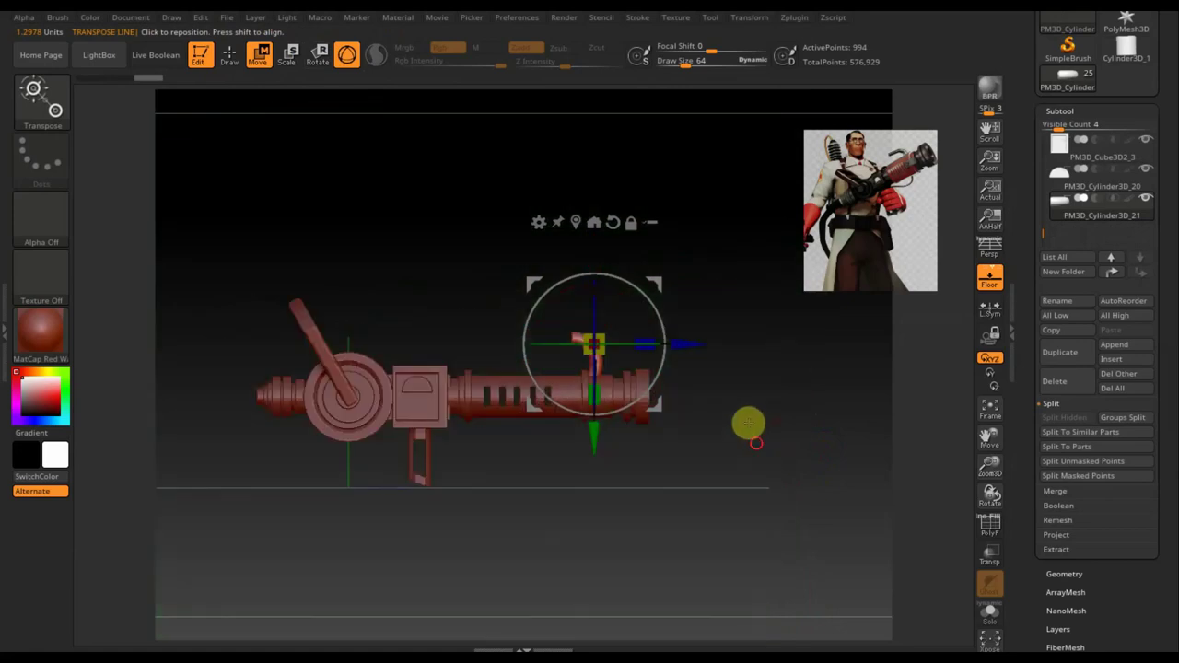
scroll(776, 521, "up", 3)
scroll(776, 522, "up", 3)
left_click_drag(651, 310, 639, 304)
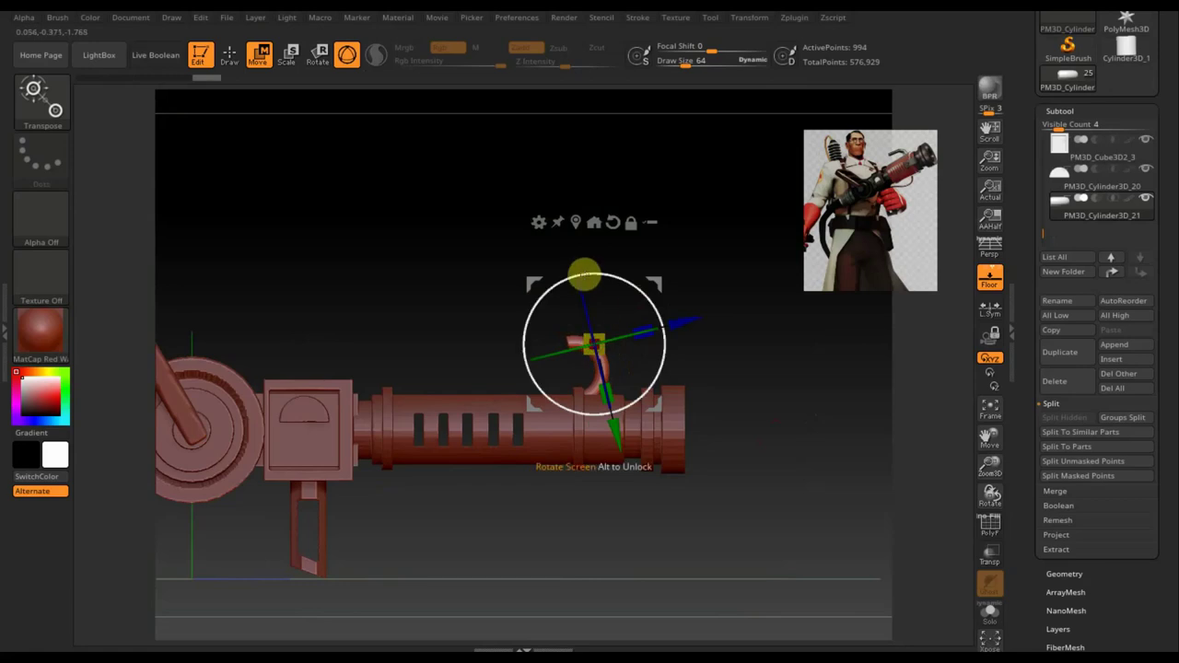
Trim the pipe's lower end off flat with a TrimRect over the barrel
left_click(229, 54)
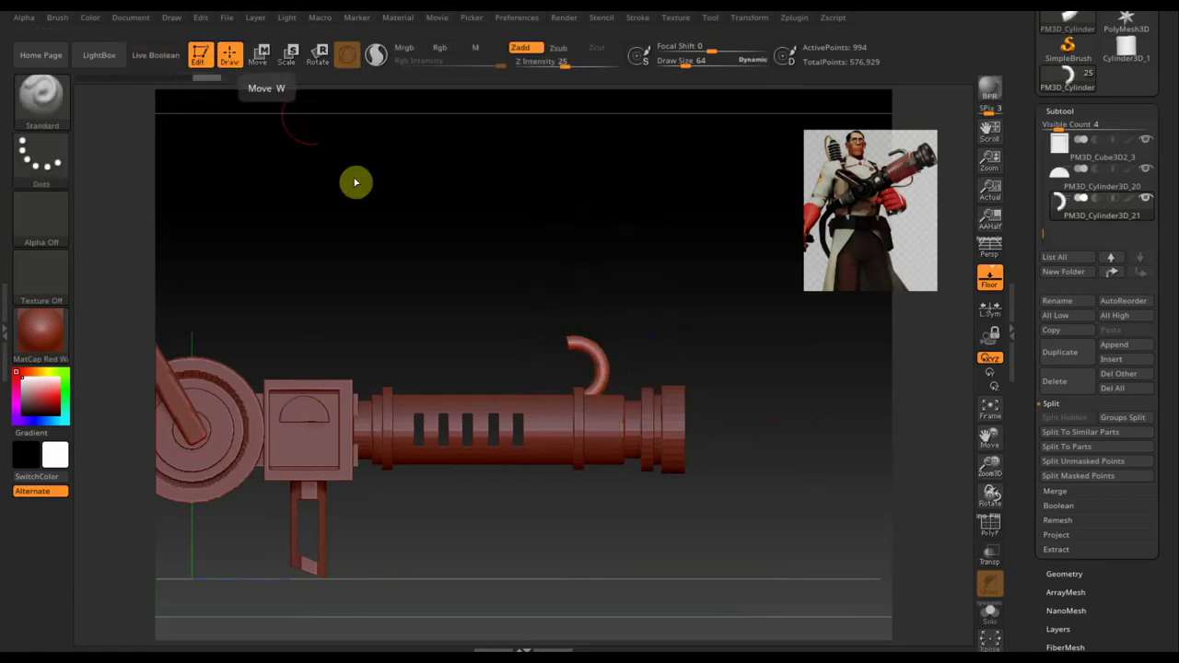
left_click_drag(725, 530, 491, 381, "ctrl+shift")
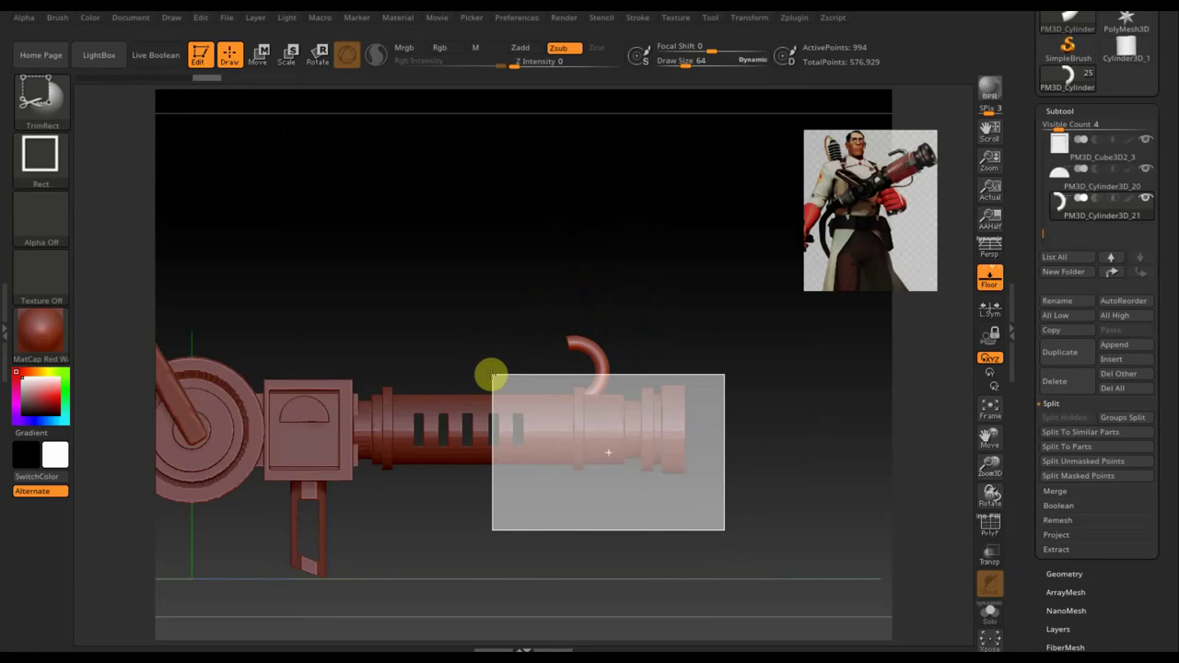
left_click_drag(493, 376, 493, 375, "ctrl+shift")
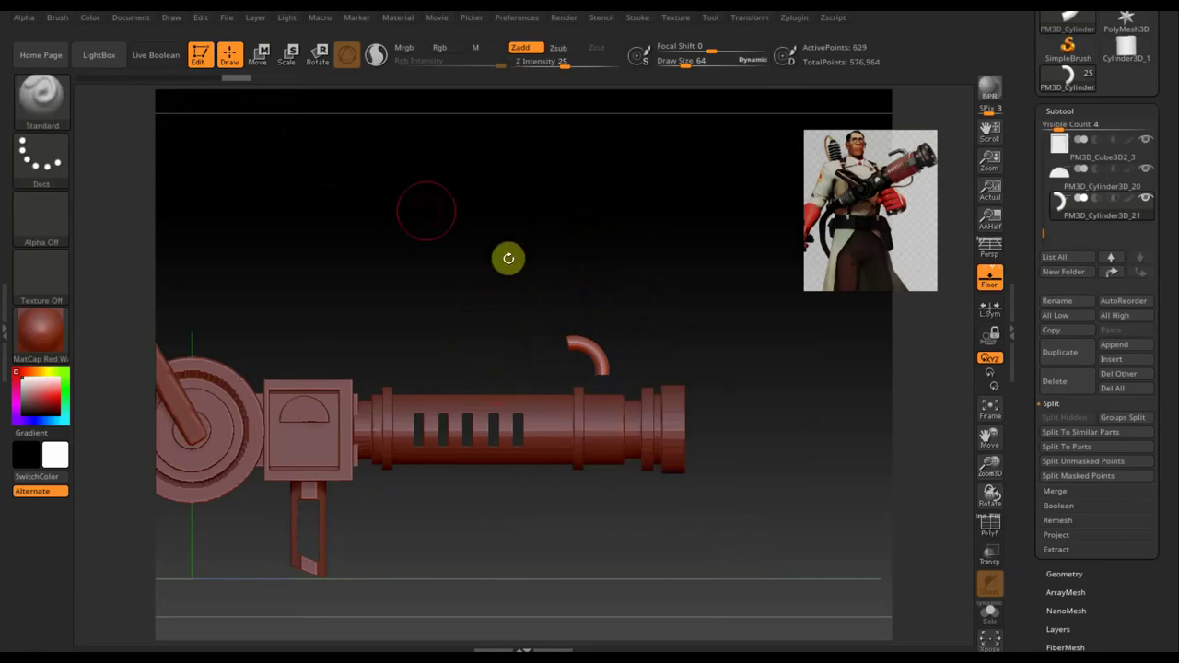
key("ctrl")
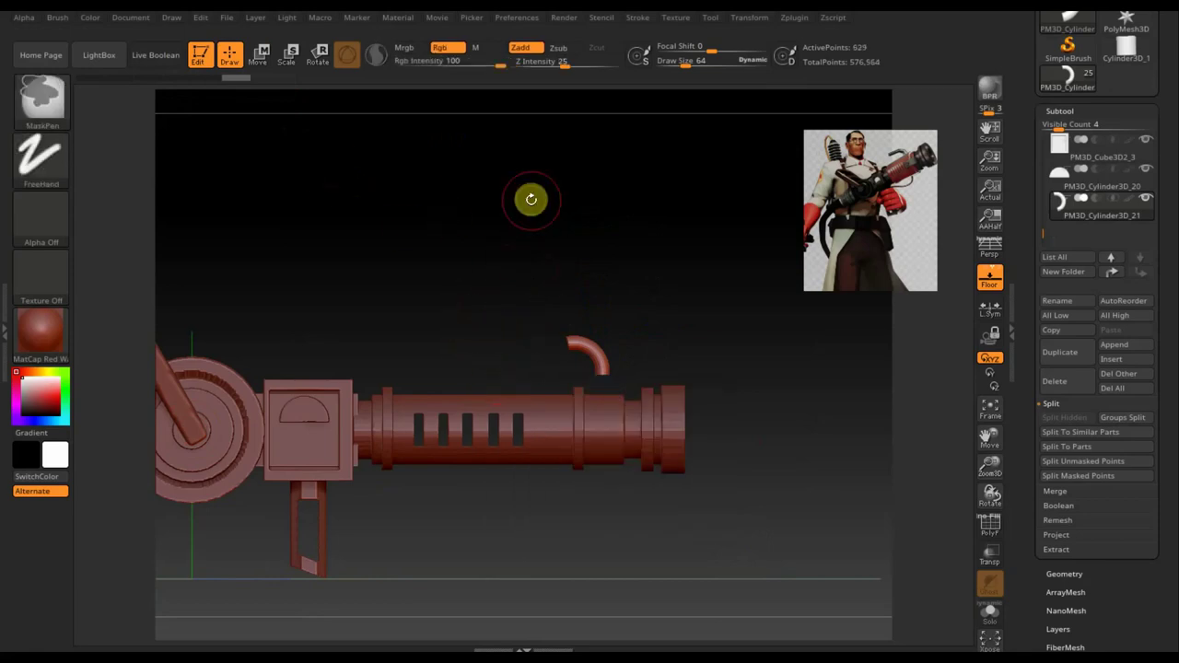
DynaMesh the pipe at resolution 256 and mask its upper end
left_click(1068, 572)
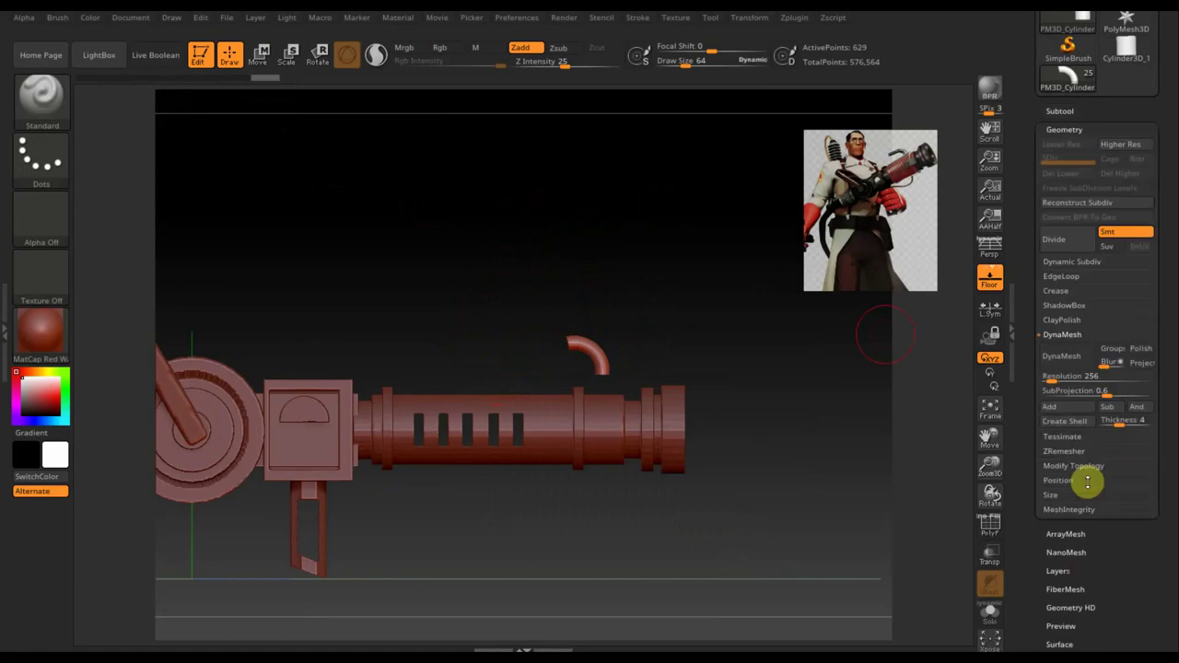
left_click(1065, 357)
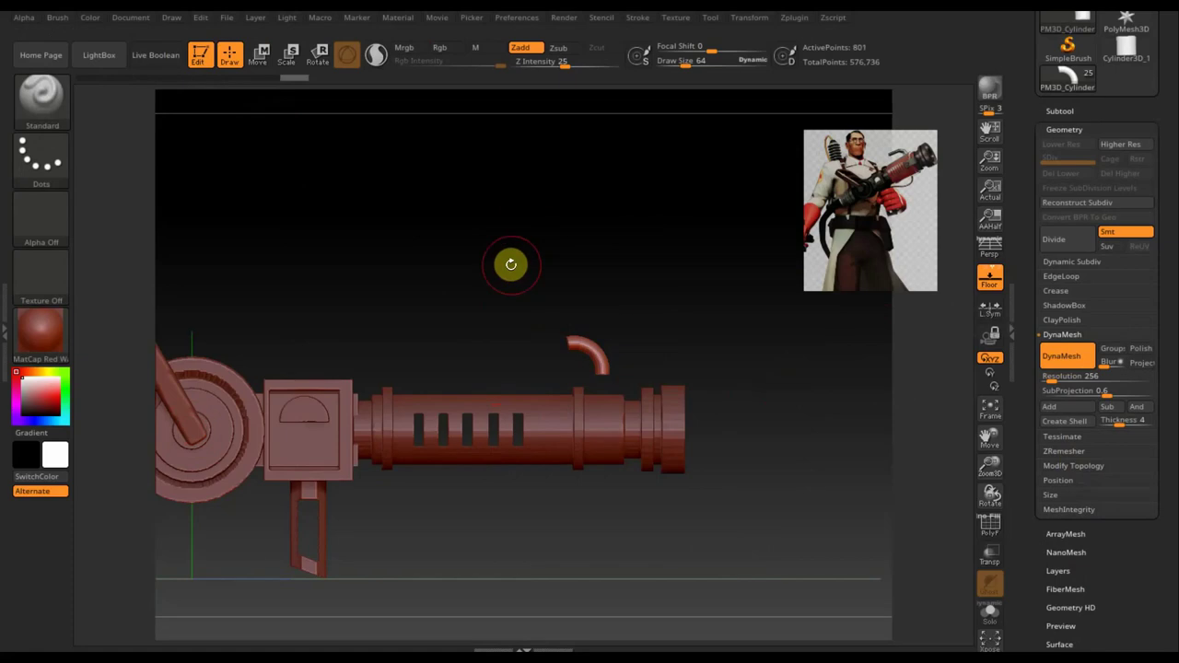
left_click_drag(468, 255, 575, 369, "ctrl")
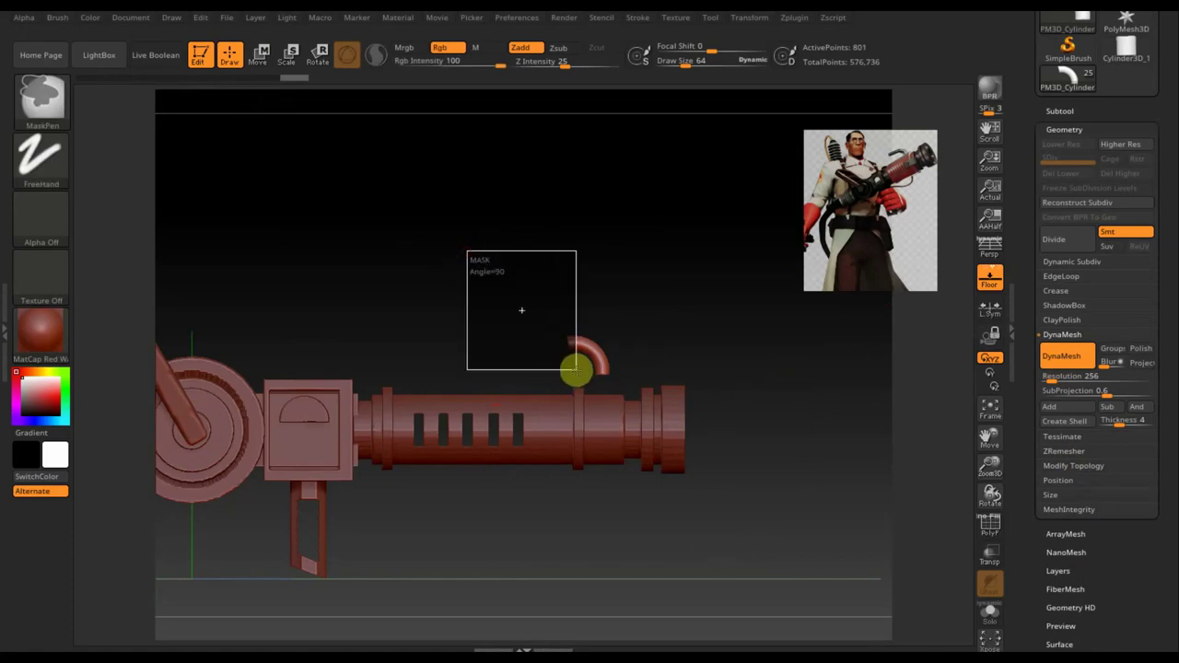
left_click_drag(580, 368, 581, 369, "ctrl")
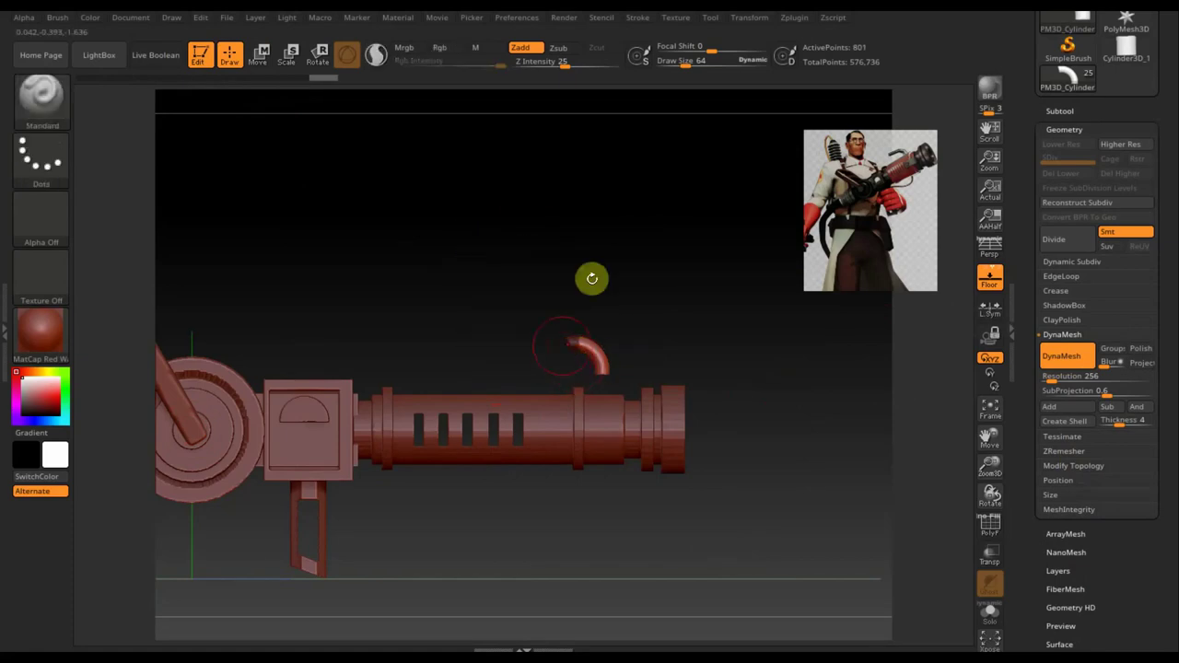
left_click(259, 57)
left_click(346, 54)
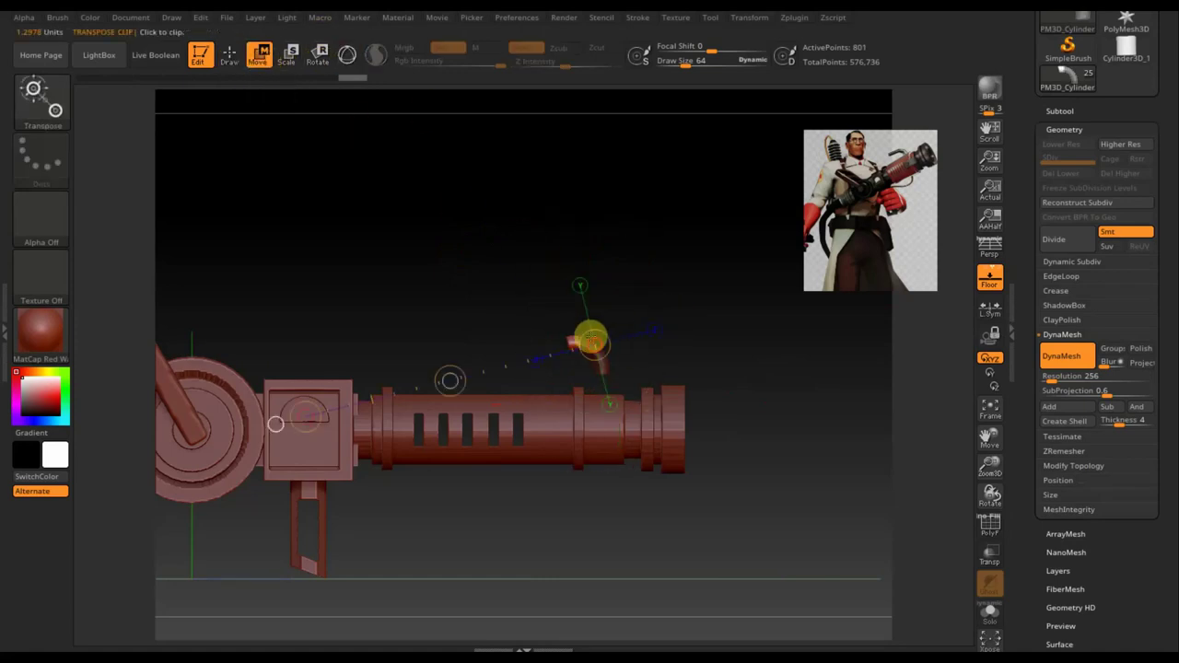
Shift the pipe along its depth axis and lower it down onto the barrel
left_click_drag(574, 340, 396, 333)
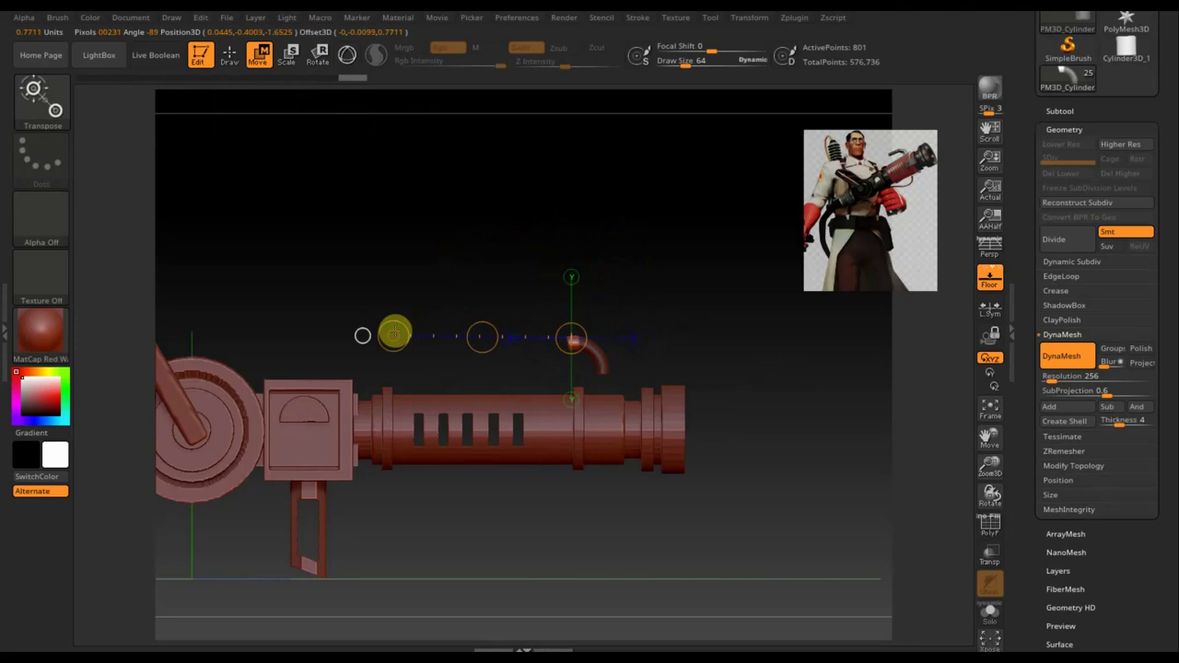
left_click(348, 56)
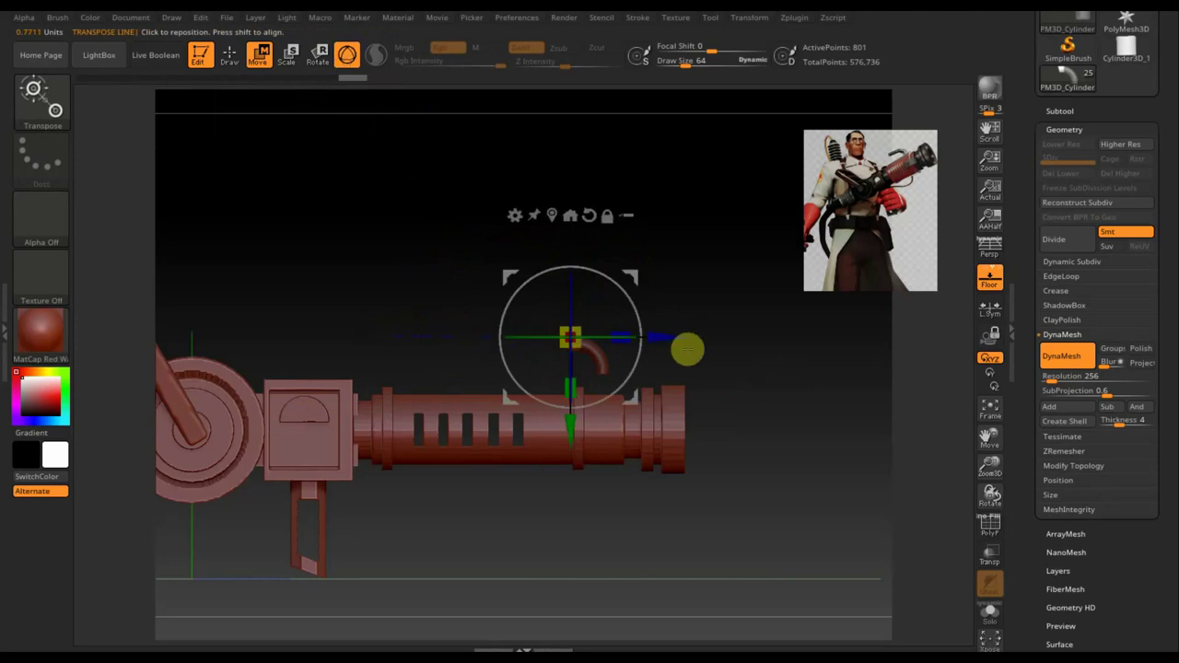
left_click_drag(668, 336, 629, 336)
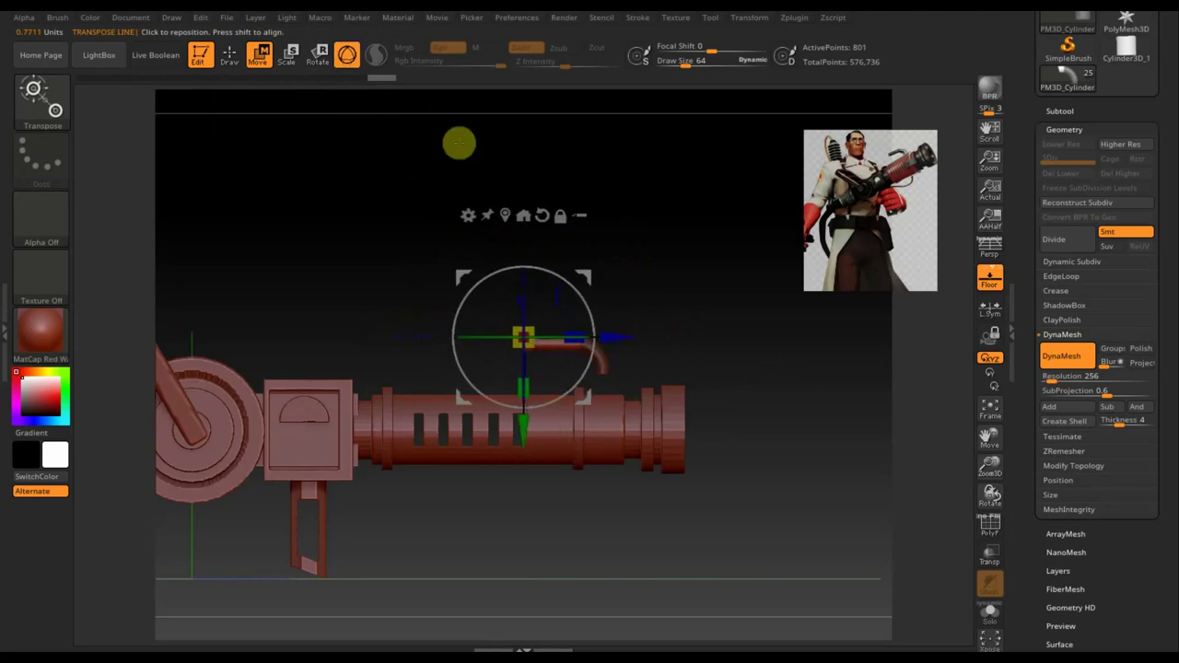
mouse_move(717, 475)
left_mouse_down("ctrl")
mouse_move(568, 362)
mouse_move(581, 360)
left_mouse_up("ctrl")
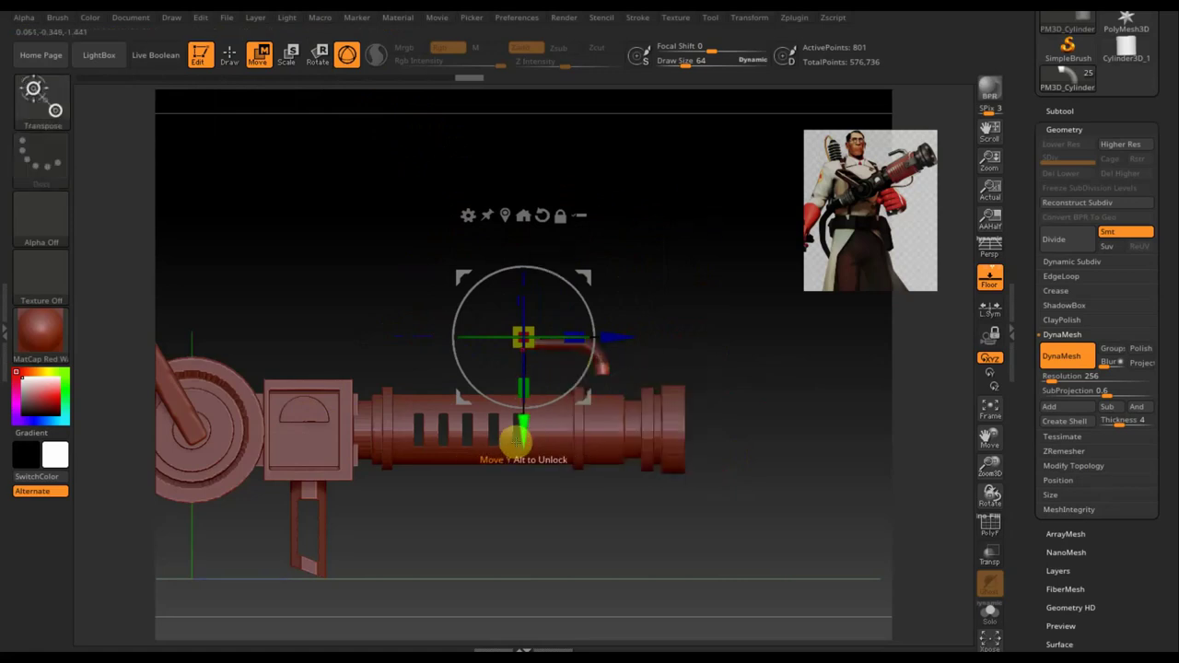
left_click_drag(522, 427, 522, 444)
left_click_drag(523, 468, 524, 472)
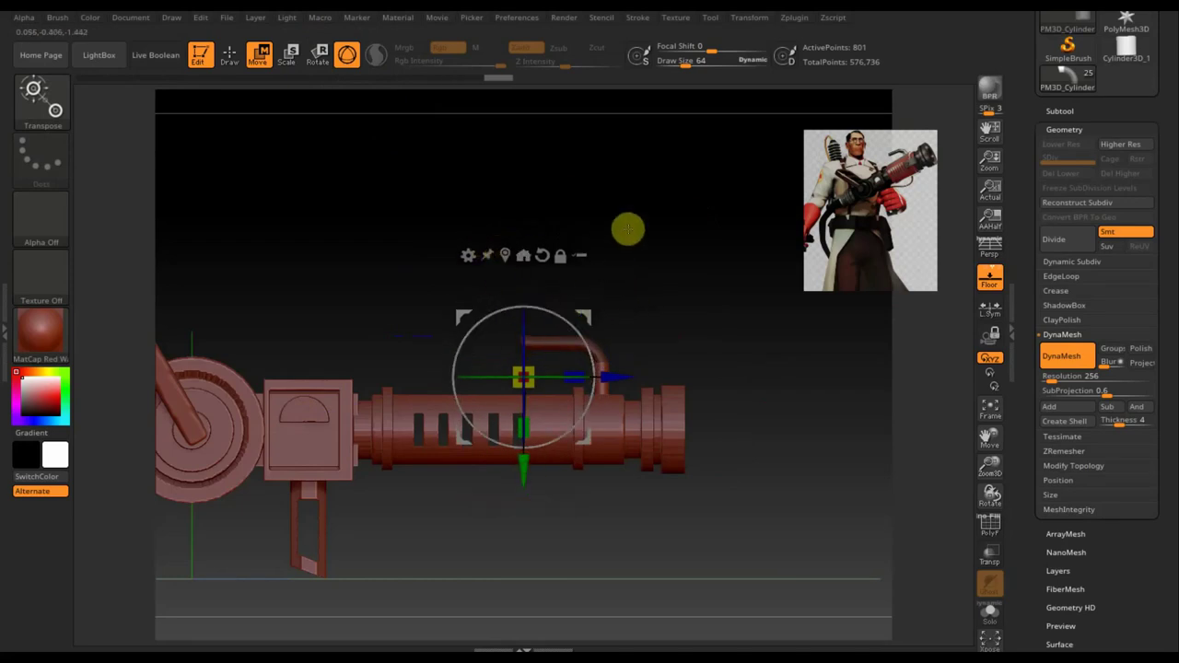
mouse_move(527, 470)
left_mouse_down()
mouse_move(531, 495)
mouse_move(534, 483)
left_mouse_up()
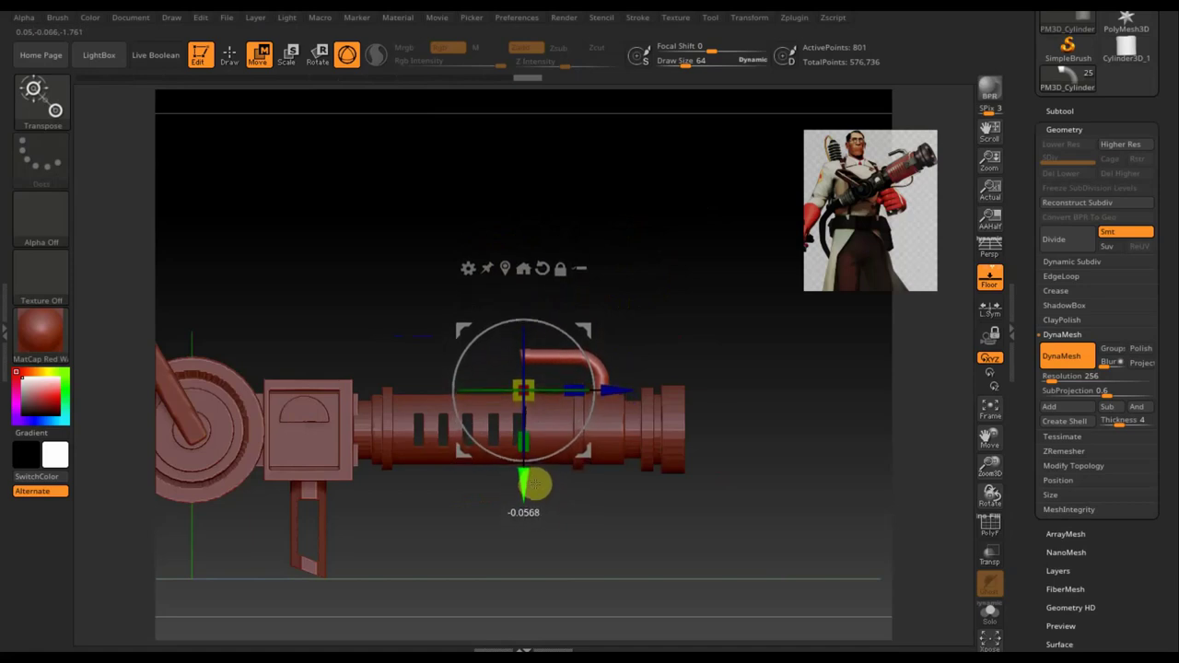
Trim away excess geometry and slide the cylinder part about 0.0635 along X
left_click(230, 57)
mouse_move(767, 581)
left_mouse_down("ctrl+shift")
mouse_move(548, 454)
mouse_move(514, 408)
left_mouse_up("ctrl+shift")
mouse_move(674, 544)
left_mouse_down()
mouse_move(721, 556)
mouse_move(679, 448)
mouse_move(679, 616)
mouse_move(710, 531)
left_mouse_up()
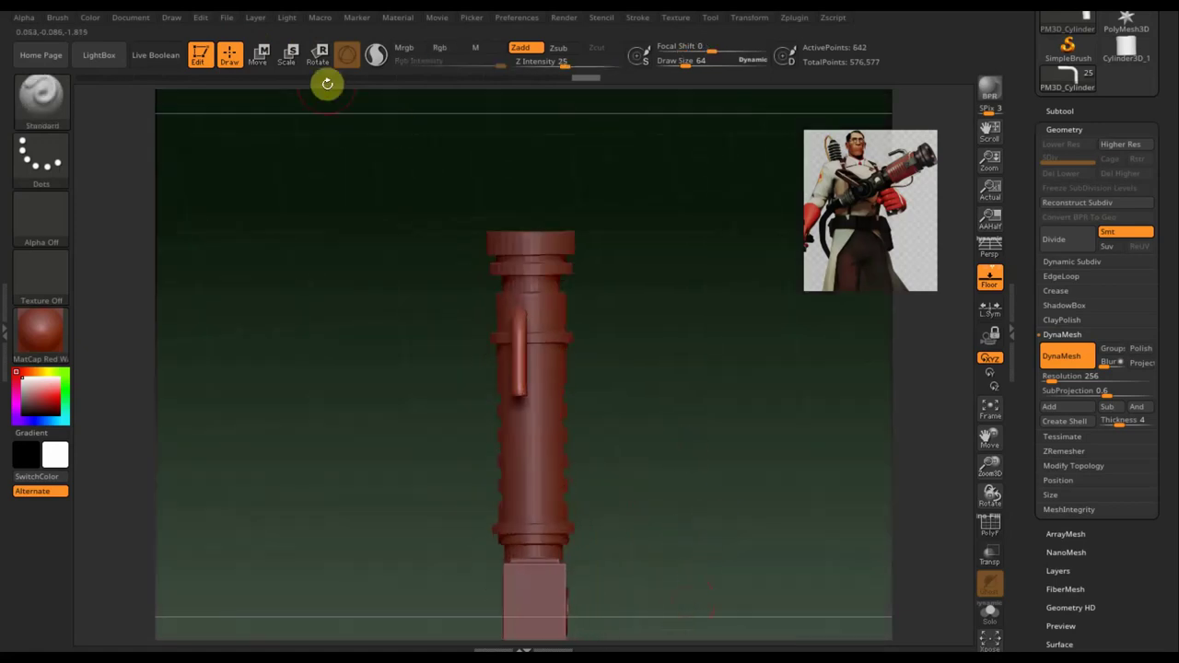
left_click(263, 51)
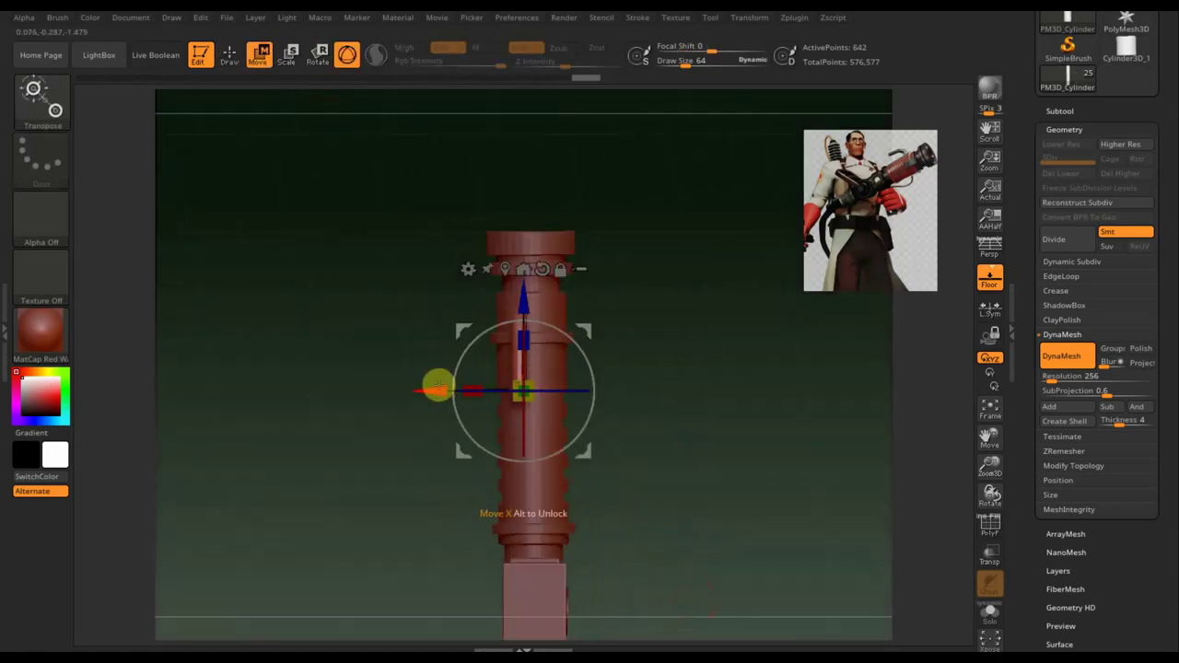
left_click_drag(440, 390, 452, 390)
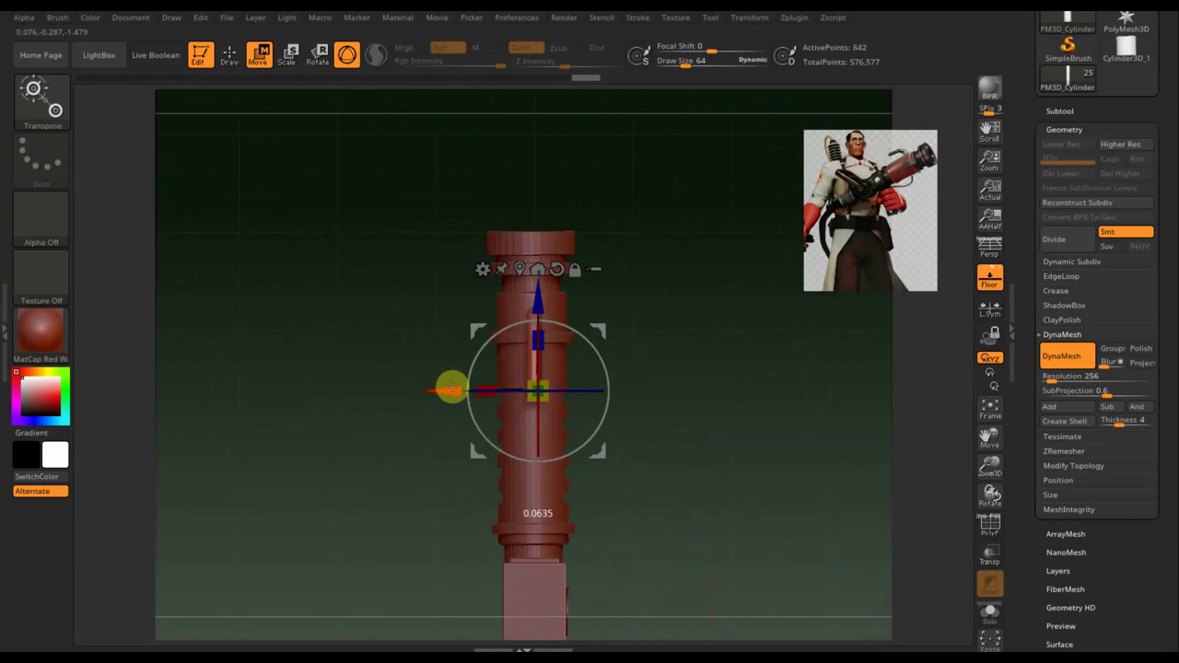
left_click_drag(451, 391, 453, 390)
mouse_move(716, 469)
left_mouse_down()
mouse_move(721, 355)
mouse_move(741, 363)
mouse_move(676, 439)
mouse_move(780, 467)
mouse_move(770, 442)
mouse_move(795, 558)
mouse_move(765, 590)
mouse_move(728, 426)
mouse_move(721, 271)
left_mouse_up()
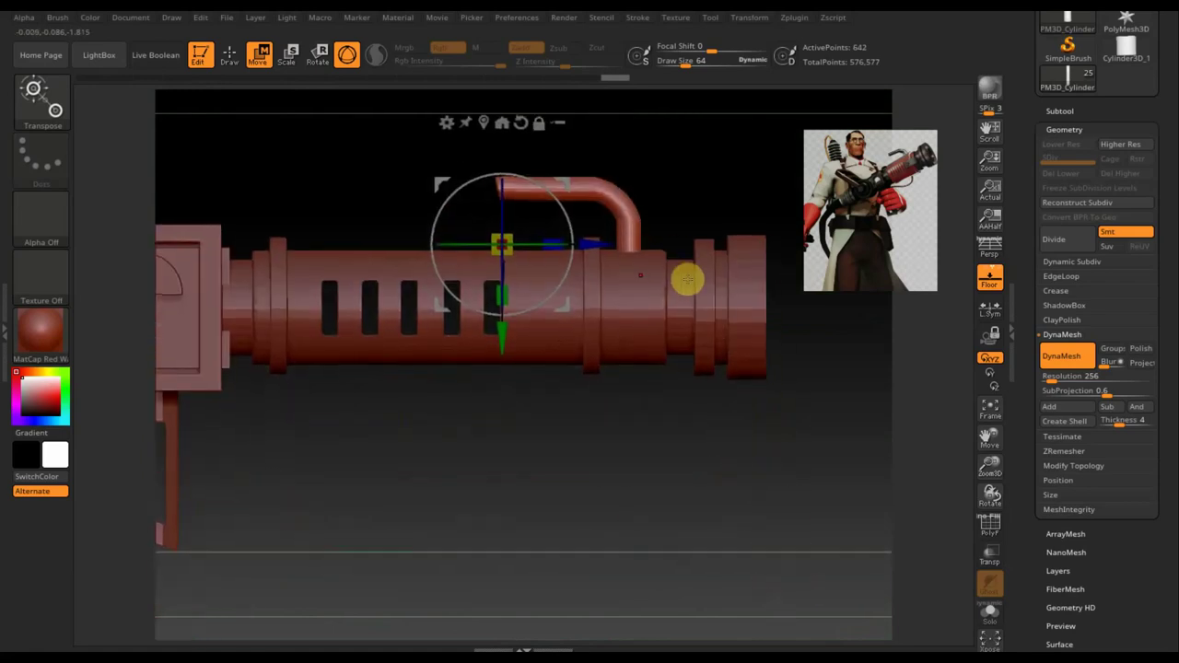
Select the CurveStrapSnap brush with a smaller draw size
left_click(57, 106)
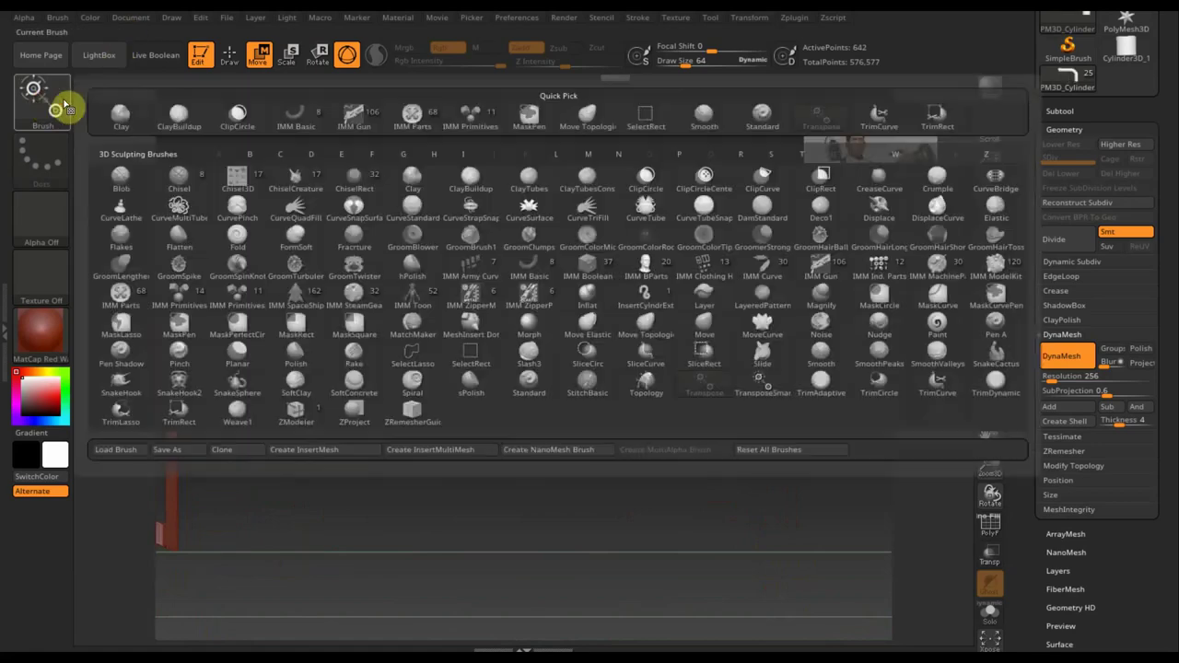
left_click(469, 206)
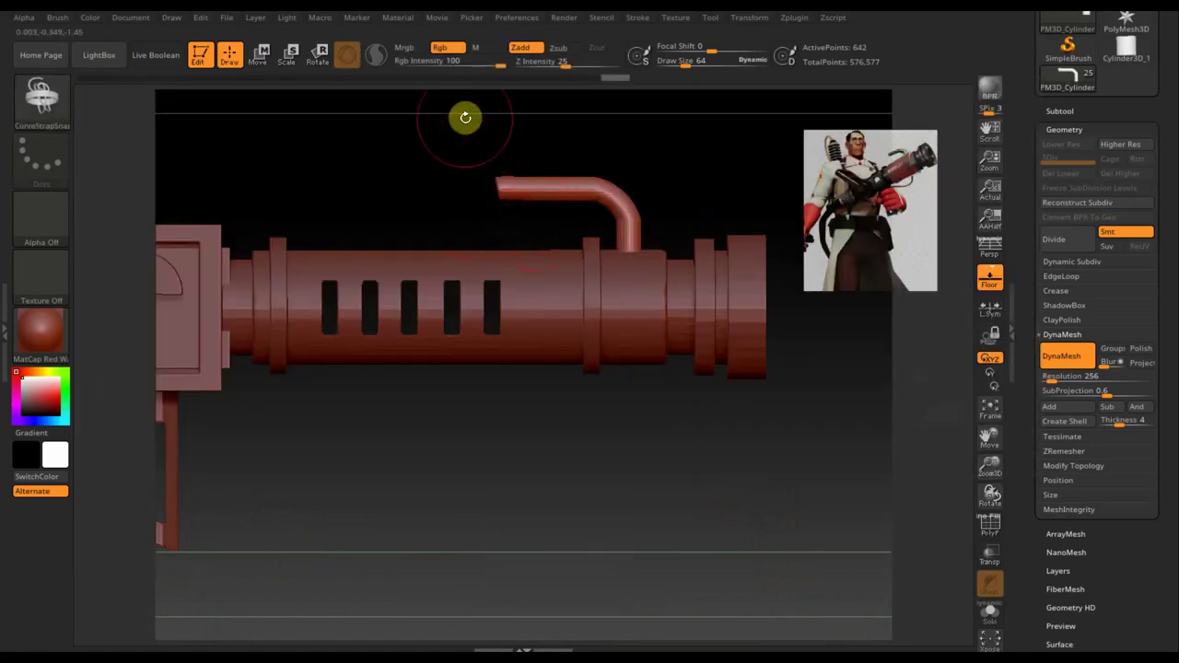
left_click_drag(685, 61, 669, 70)
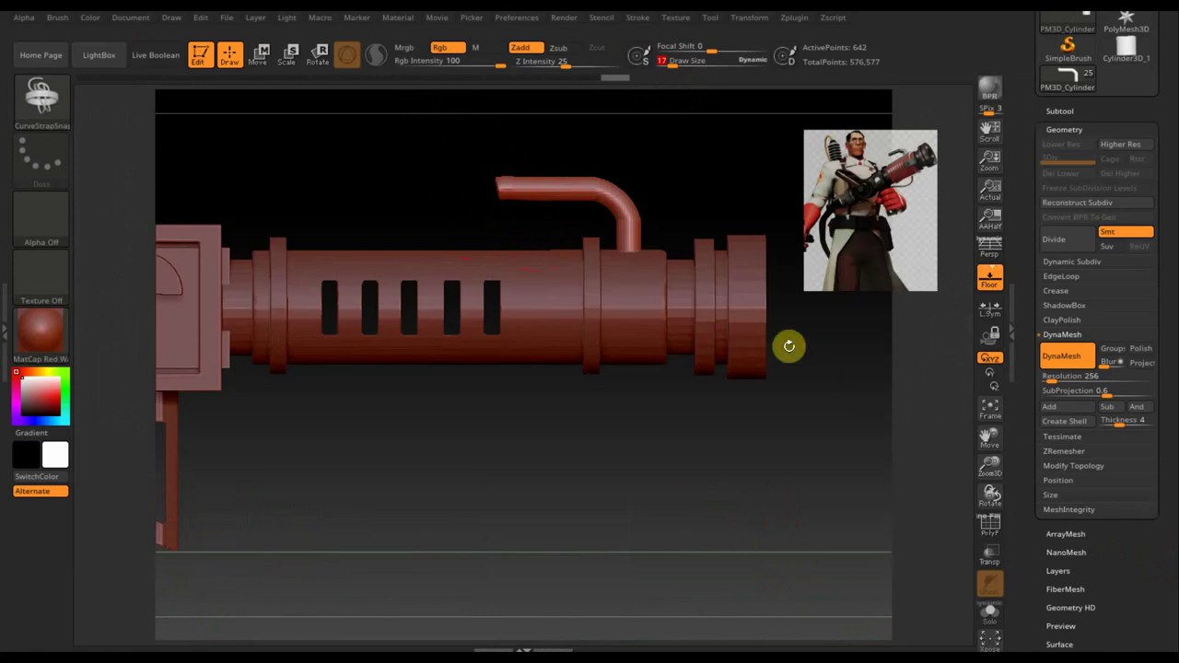
Select barrel subtool PM3D_Cylinder3D_19 and duplicate it
left_click(1058, 112)
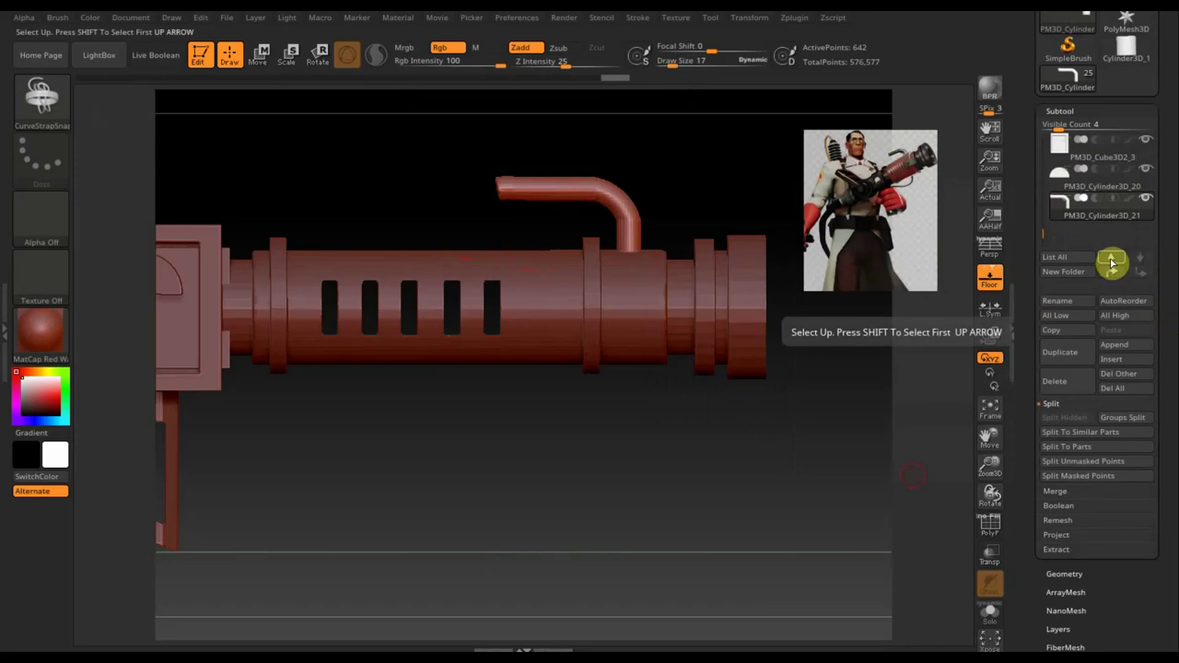
left_click(1112, 263)
left_click(1112, 263)
left_click(1112, 263)
left_click(1112, 263)
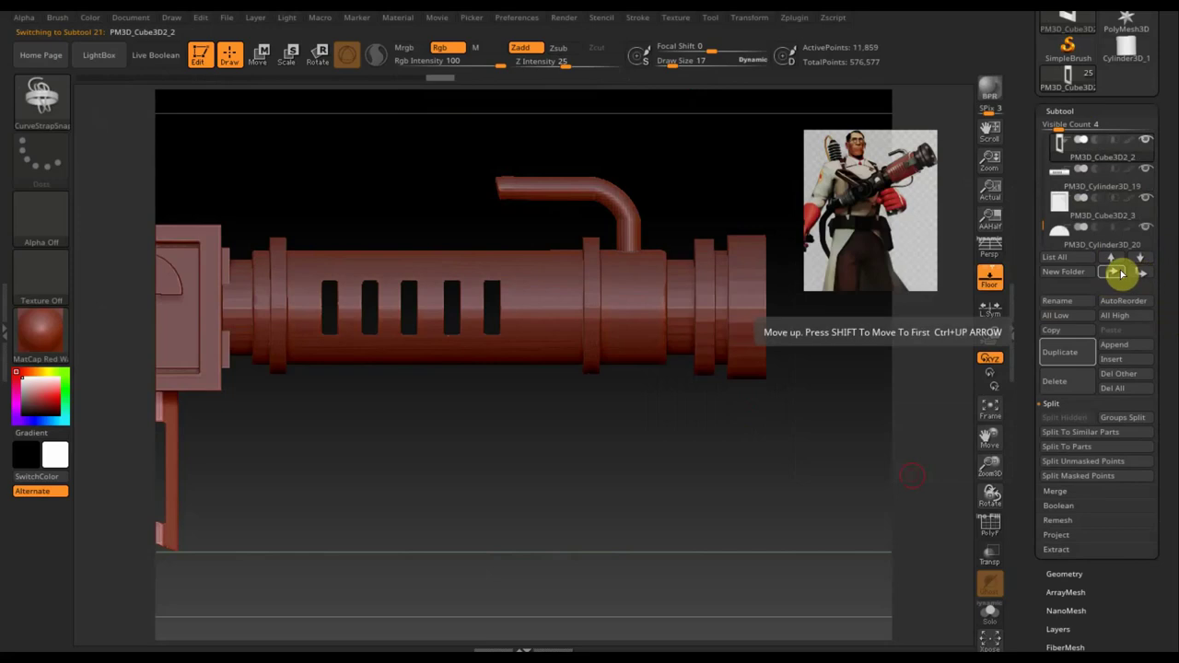
left_click(1143, 262)
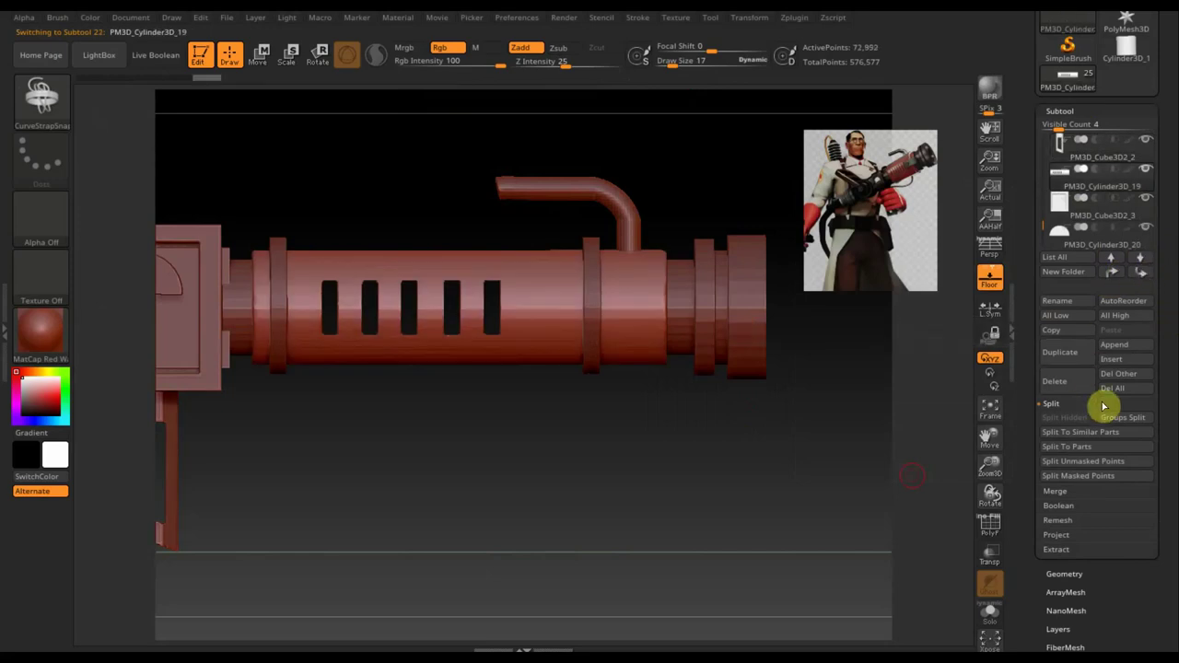
left_click(1068, 355)
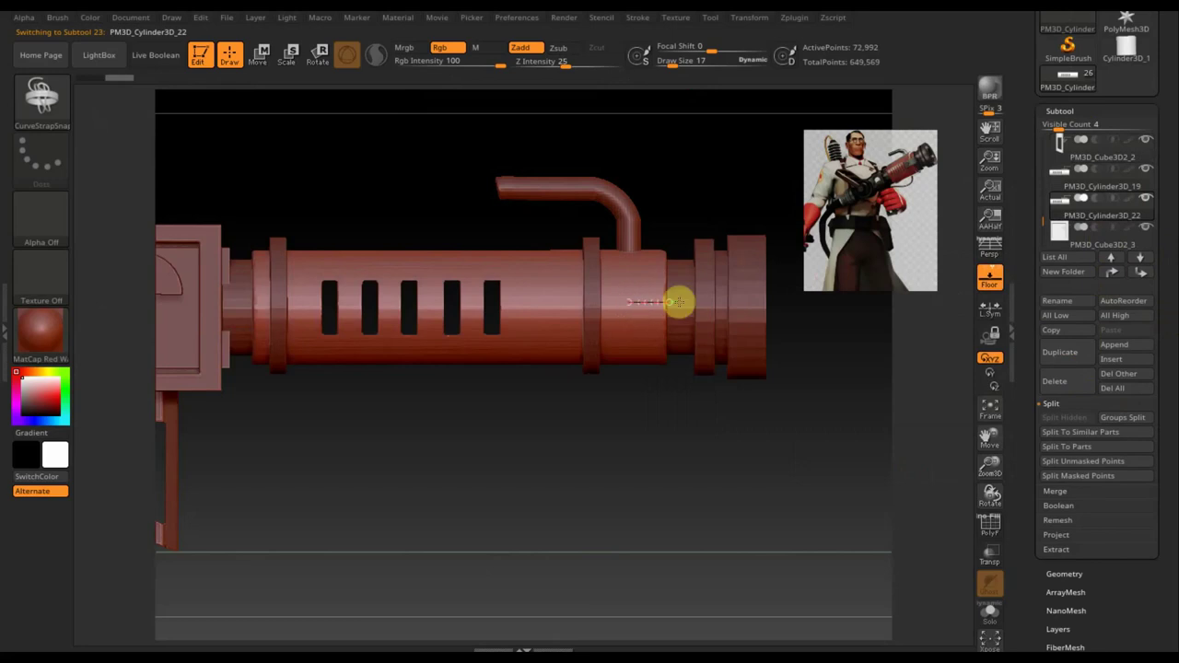
key("bracketright")
key("bracketright")
key("bracketright")
From a flat side view, draw a small CurveStrapSnap strap atop the barrel behind its collar
key("bracketleft")
key("bracketleft")
key("bracketleft")
mouse_move(685, 452)
left_mouse_down()
mouse_move(659, 519)
mouse_move(674, 519)
mouse_move(683, 371)
left_mouse_up()
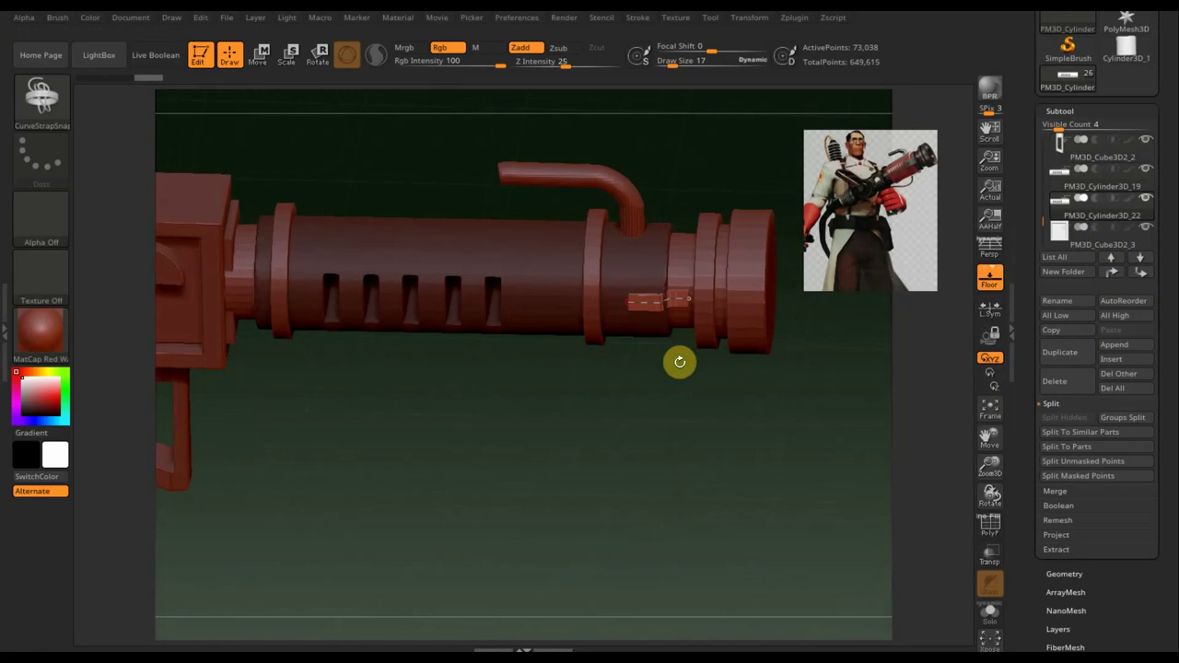
left_click_drag(680, 392, 682, 360)
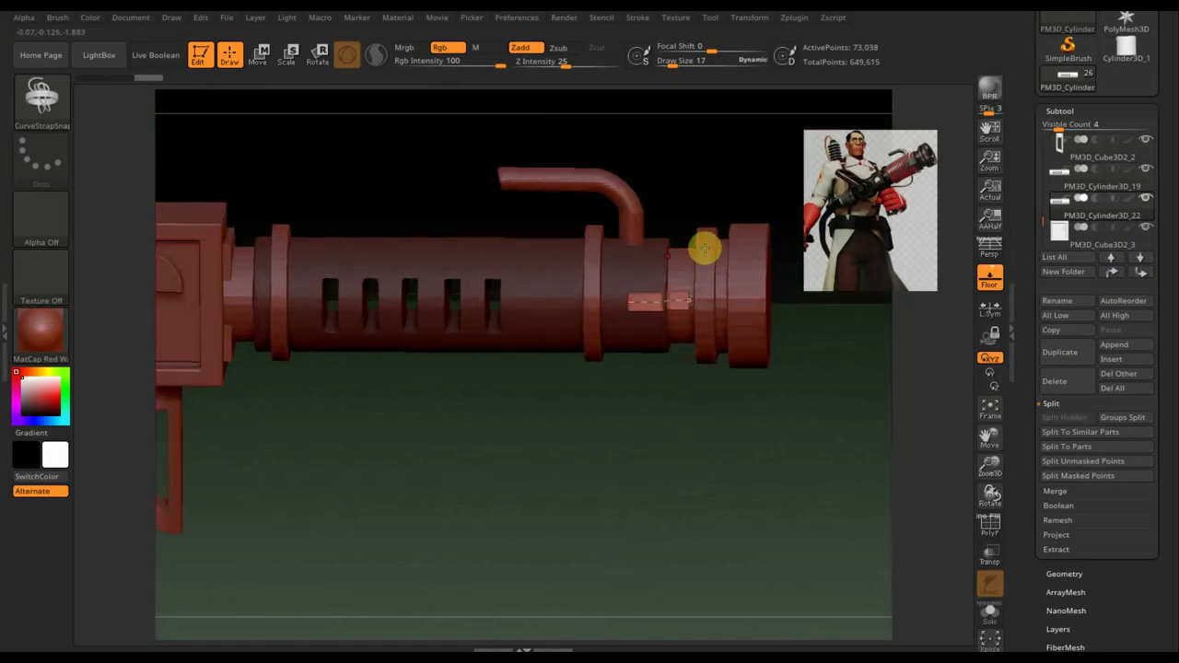
left_click_drag(674, 62, 687, 62)
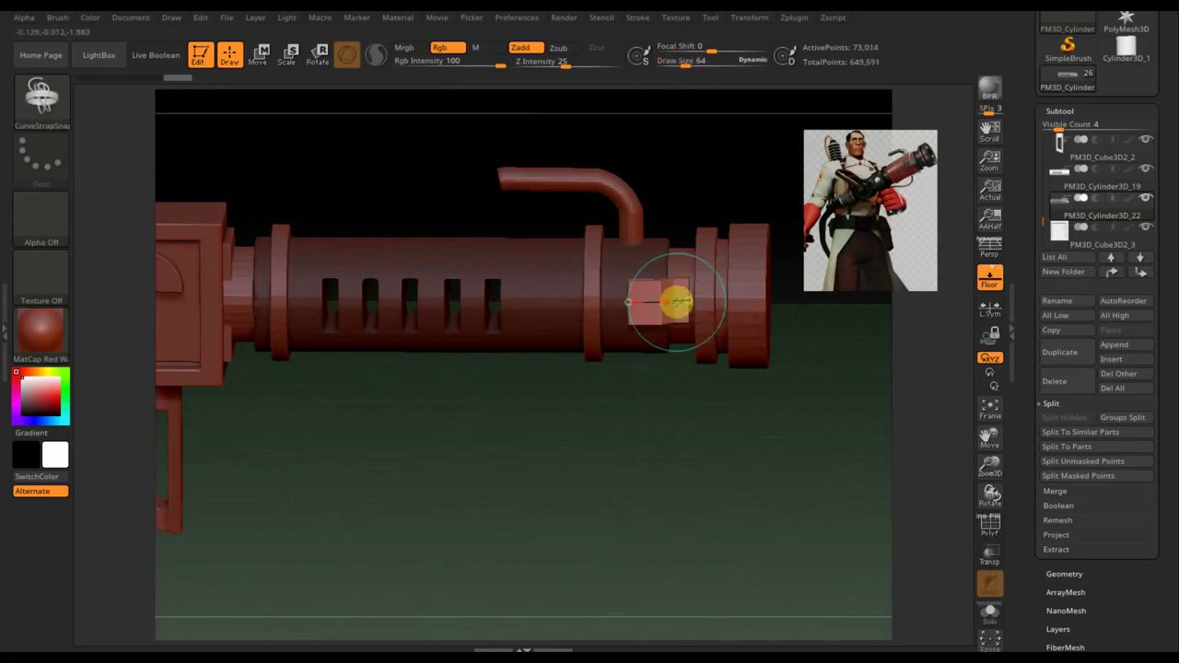
left_click_drag(690, 62, 676, 63)
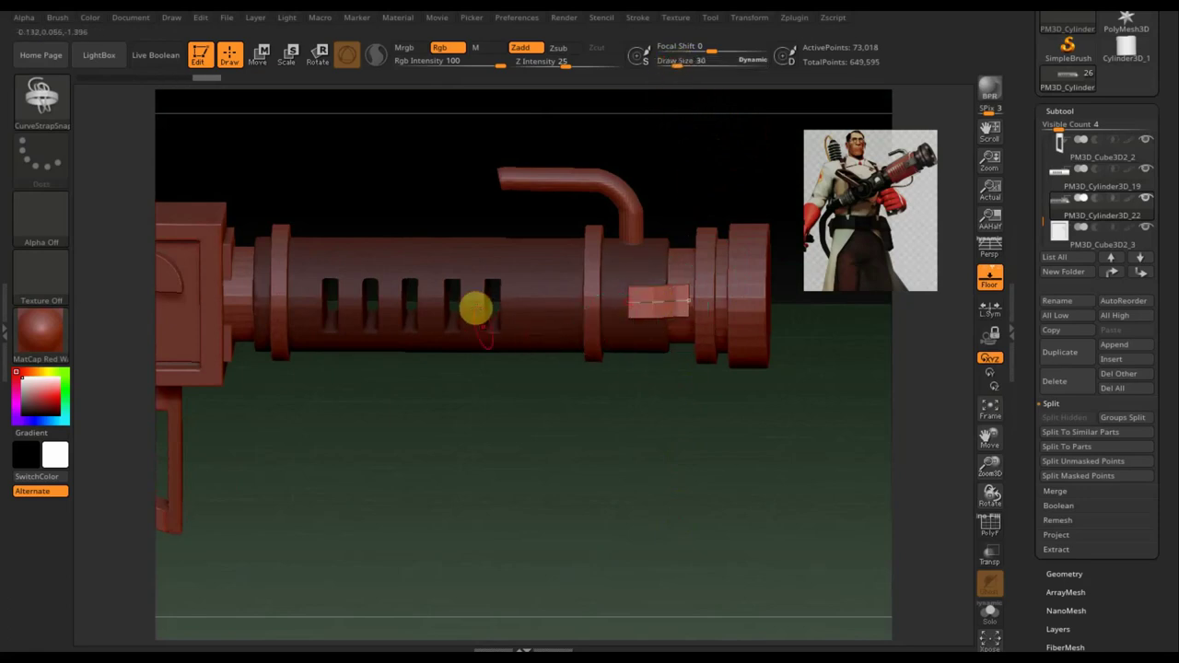
left_click(62, 115)
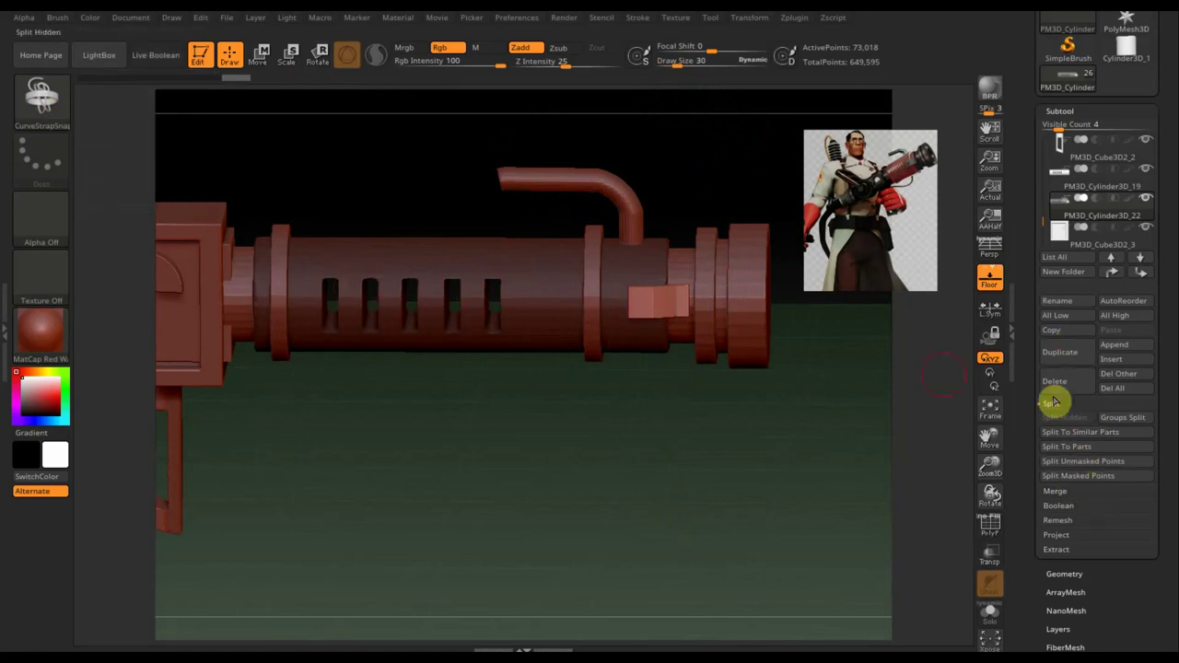
Split the duplicate mesh into separate subtools by its polygroups with Groups Split
left_click(1053, 403)
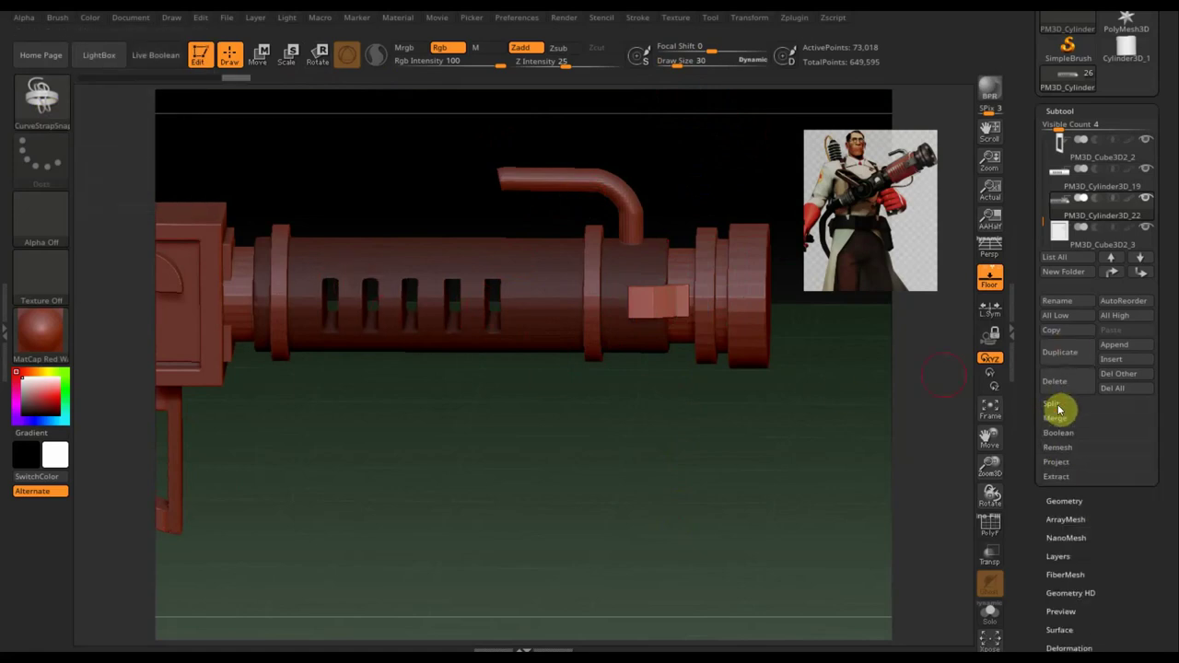
left_click(1055, 405)
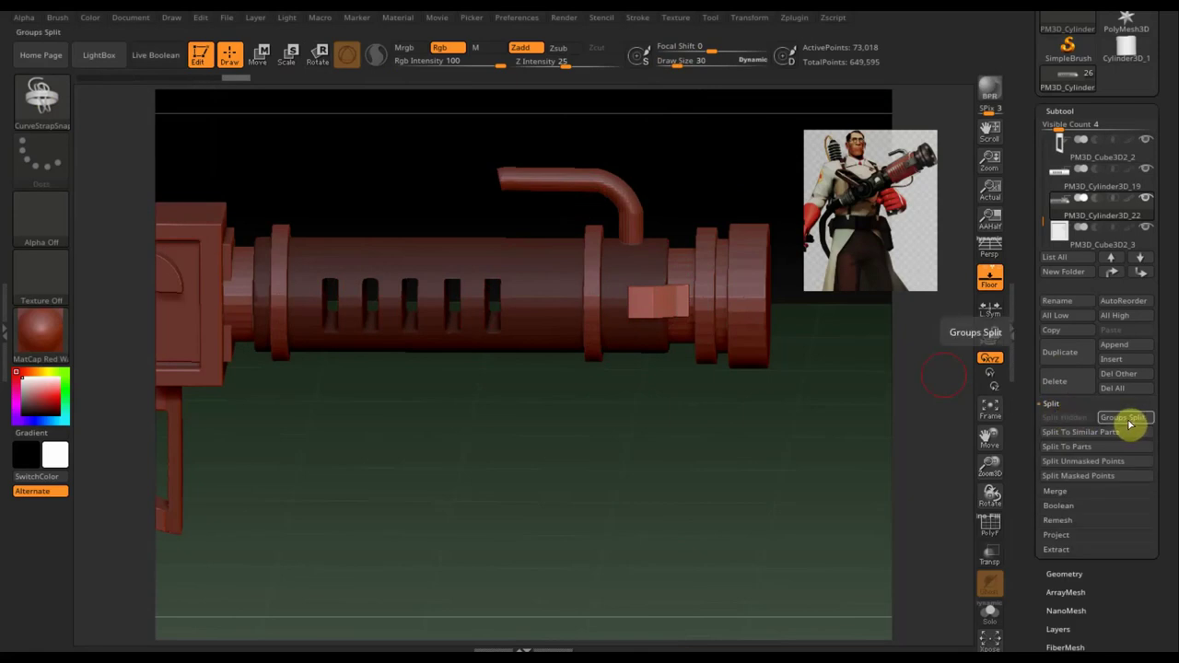
left_click(1130, 423)
left_click(921, 457)
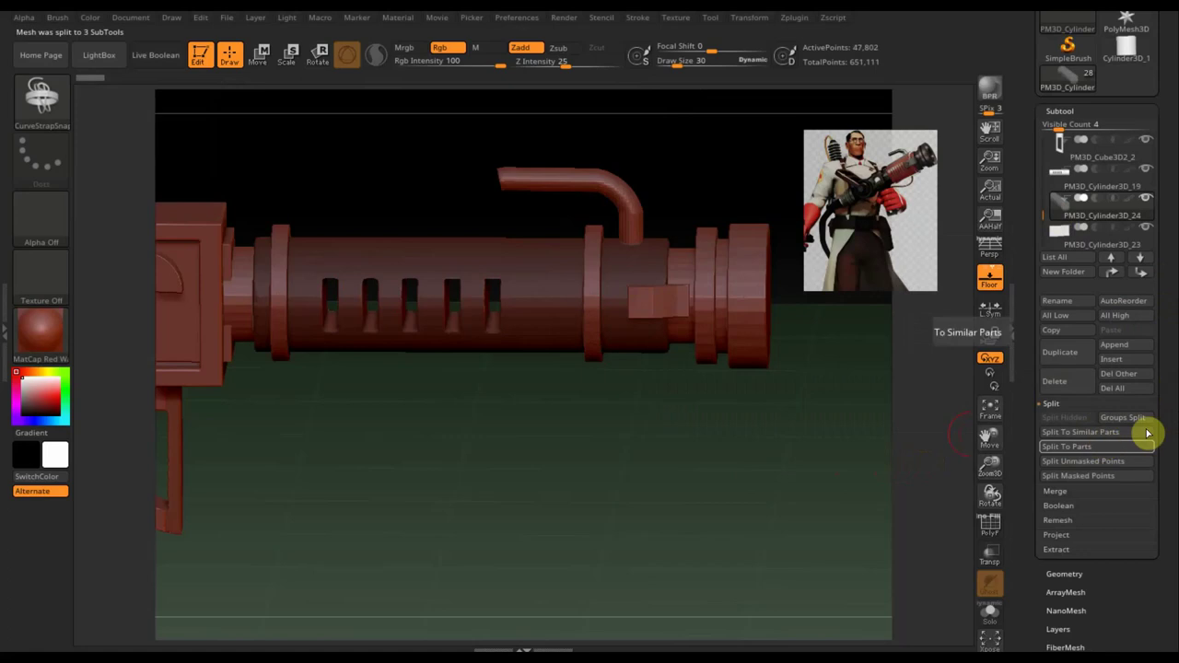
Delete the extra PM3D_Cylinder3D_24 copy, keeping the strap as PM3D_Cylinder3D_23
left_click(1065, 384)
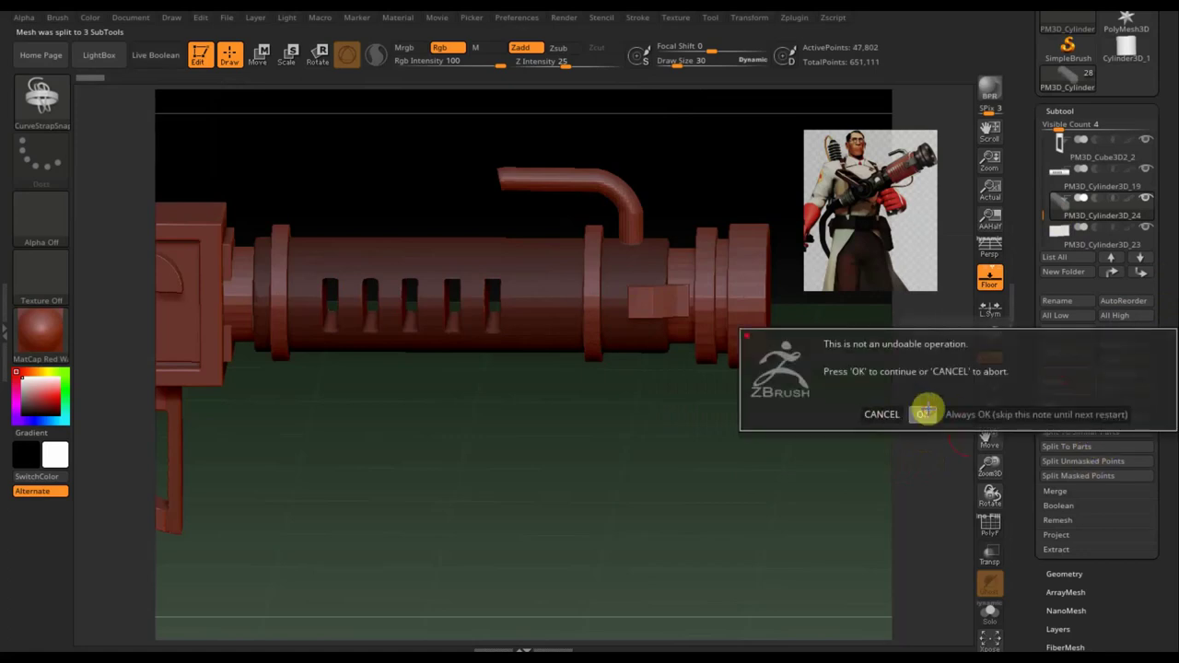
left_click(925, 413)
mouse_move(668, 394)
left_mouse_down()
mouse_move(645, 413)
mouse_move(684, 279)
mouse_move(697, 295)
left_mouse_up()
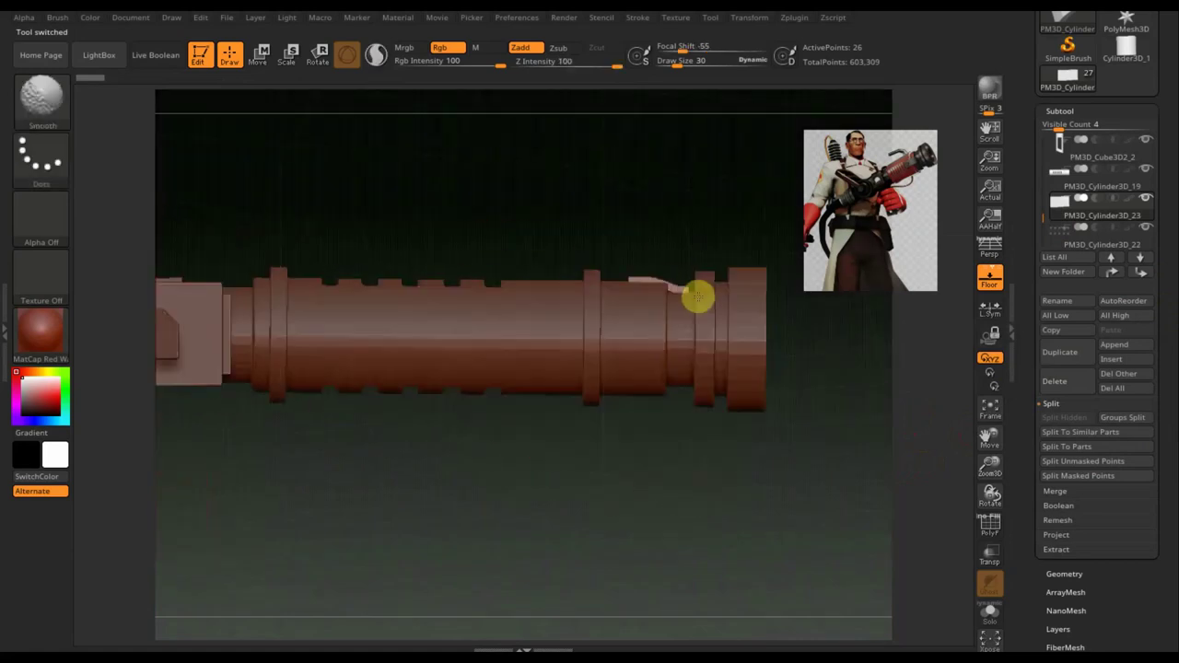
Zoom in on the barrel front and select the Move Topological brush at Draw Size 62
mouse_move(686, 477)
left_mouse_down("alt")
mouse_move(637, 500)
mouse_move(721, 458)
mouse_move(740, 540)
mouse_move(666, 556)
mouse_move(479, 540)
mouse_move(546, 438)
left_mouse_up("alt")
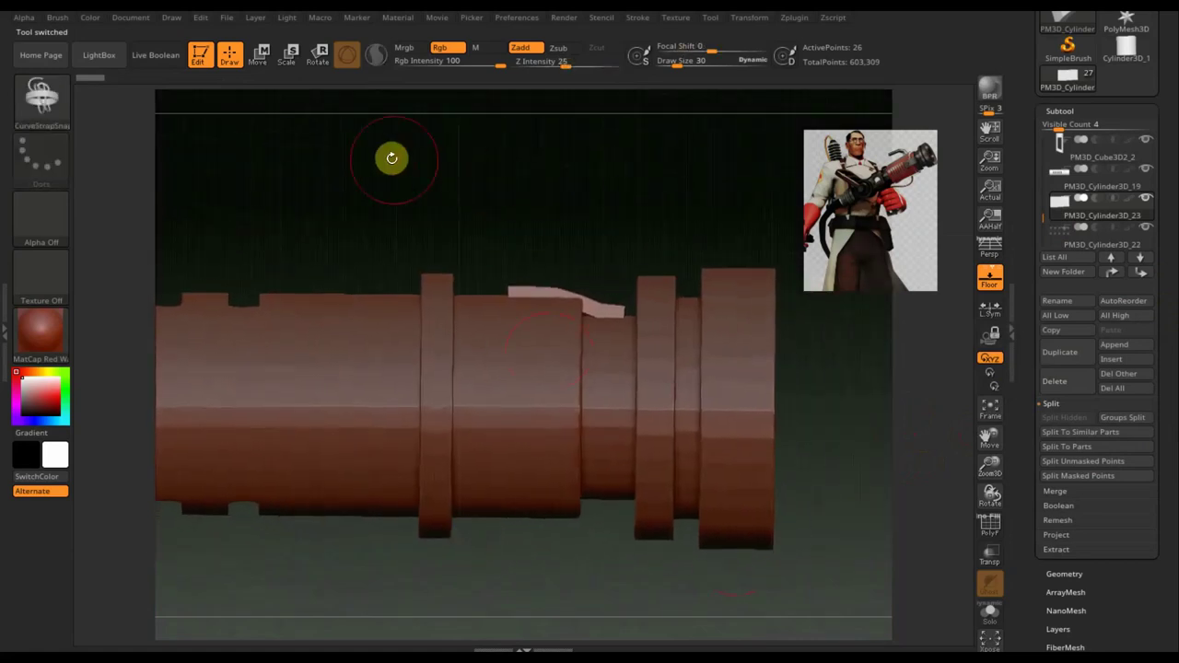
left_click(37, 100)
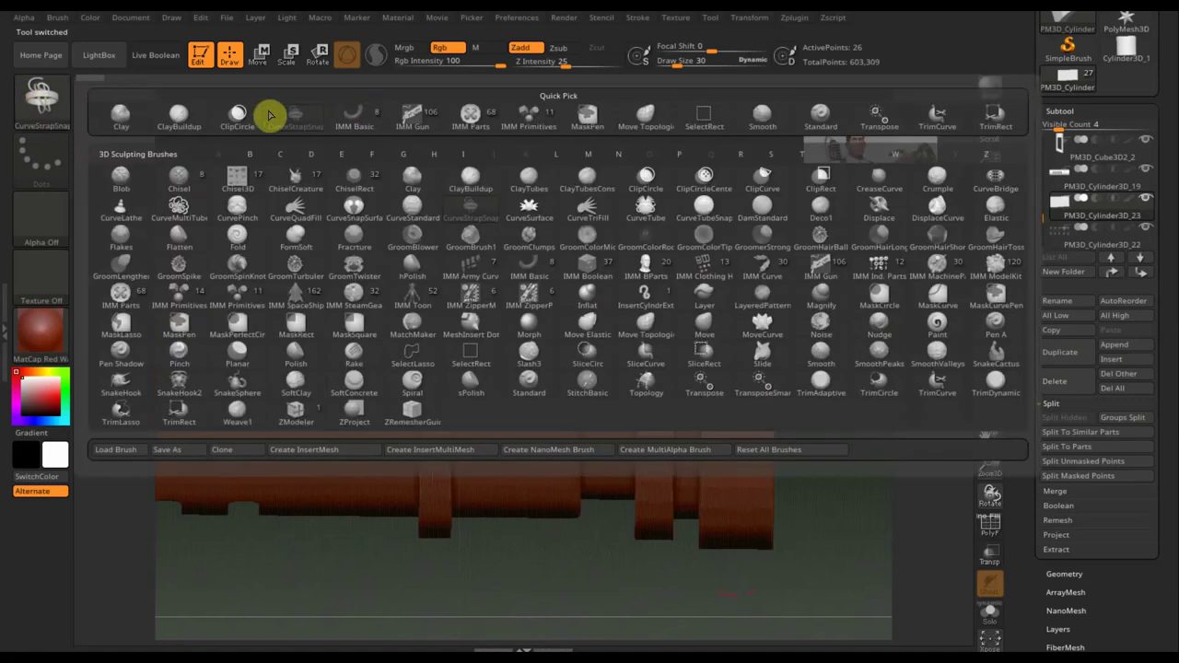
left_click(653, 329)
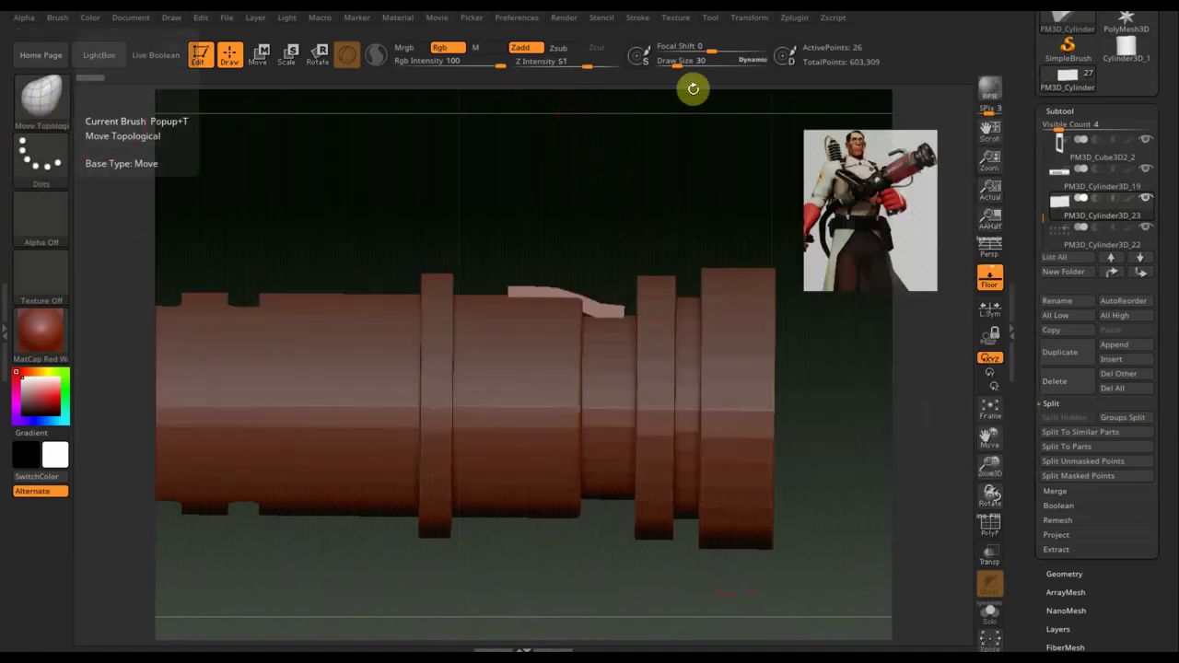
mouse_move(674, 59)
left_mouse_down()
mouse_move(690, 67)
mouse_move(676, 67)
left_mouse_up()
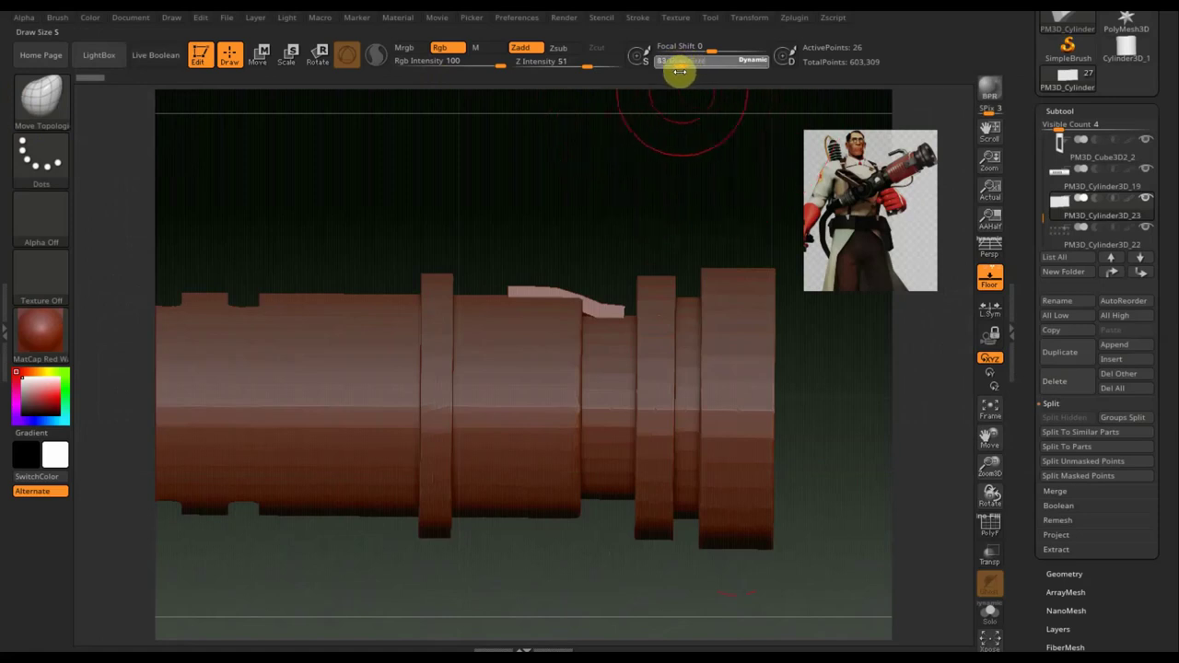
left_click_drag(586, 287, 624, 258)
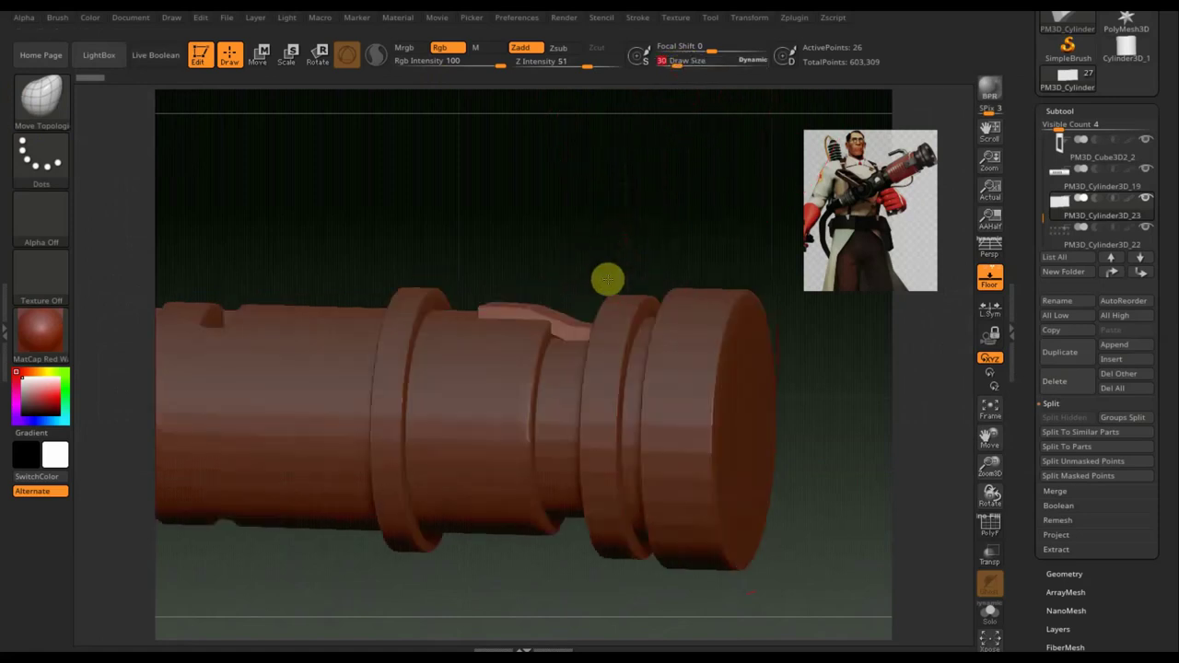
left_click_drag(676, 64, 685, 64)
mouse_move(666, 203)
left_mouse_down()
mouse_move(615, 231)
mouse_move(572, 284)
left_mouse_up()
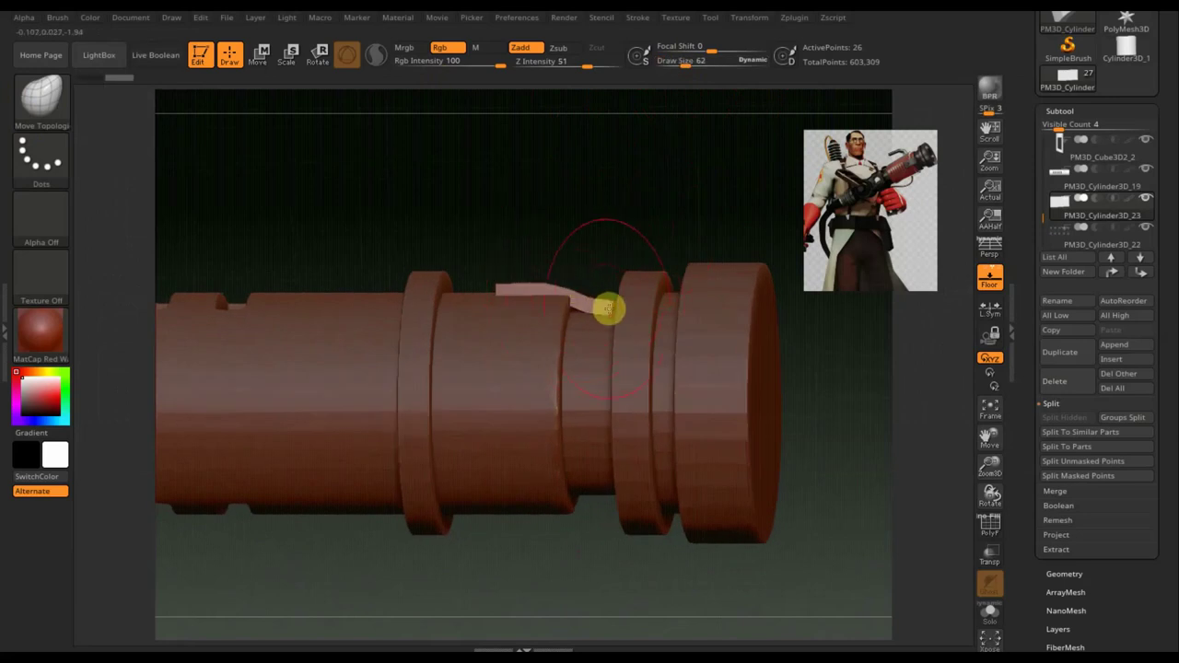
Flatten the strap's end onto the barrel, square it off, and mask its right portion
mouse_move(620, 304)
left_mouse_down()
mouse_move(583, 309)
mouse_move(500, 285)
mouse_move(571, 378)
left_mouse_up()
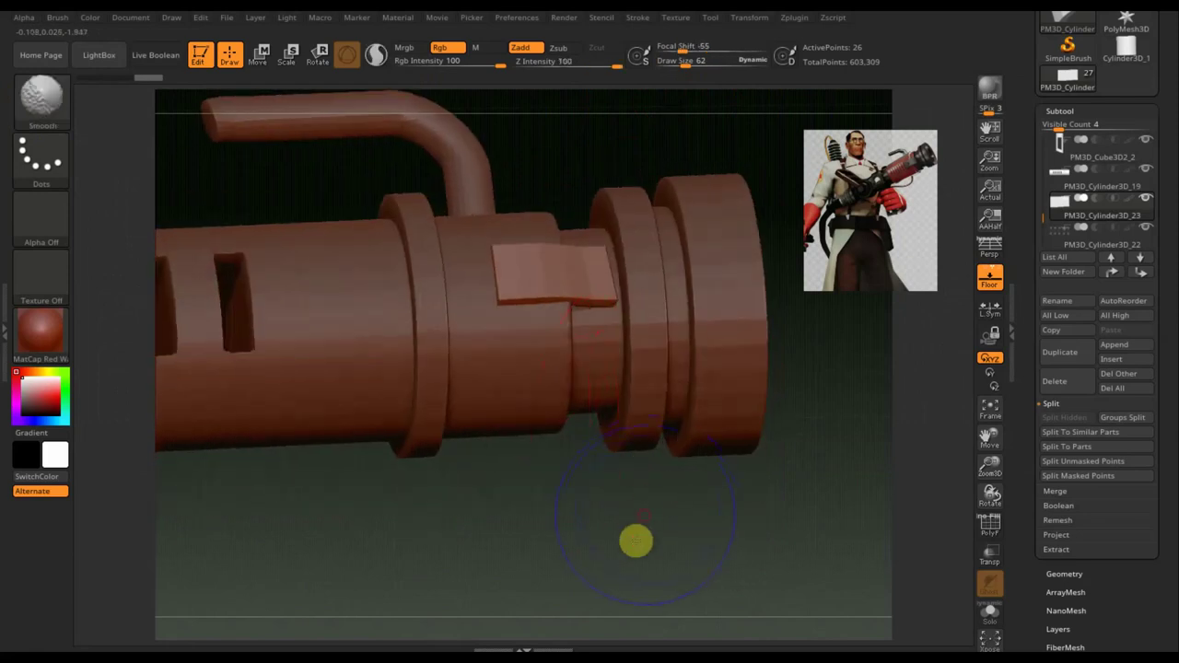
left_click_drag(642, 514, 632, 524, "shift")
left_click_drag(601, 295, 611, 247)
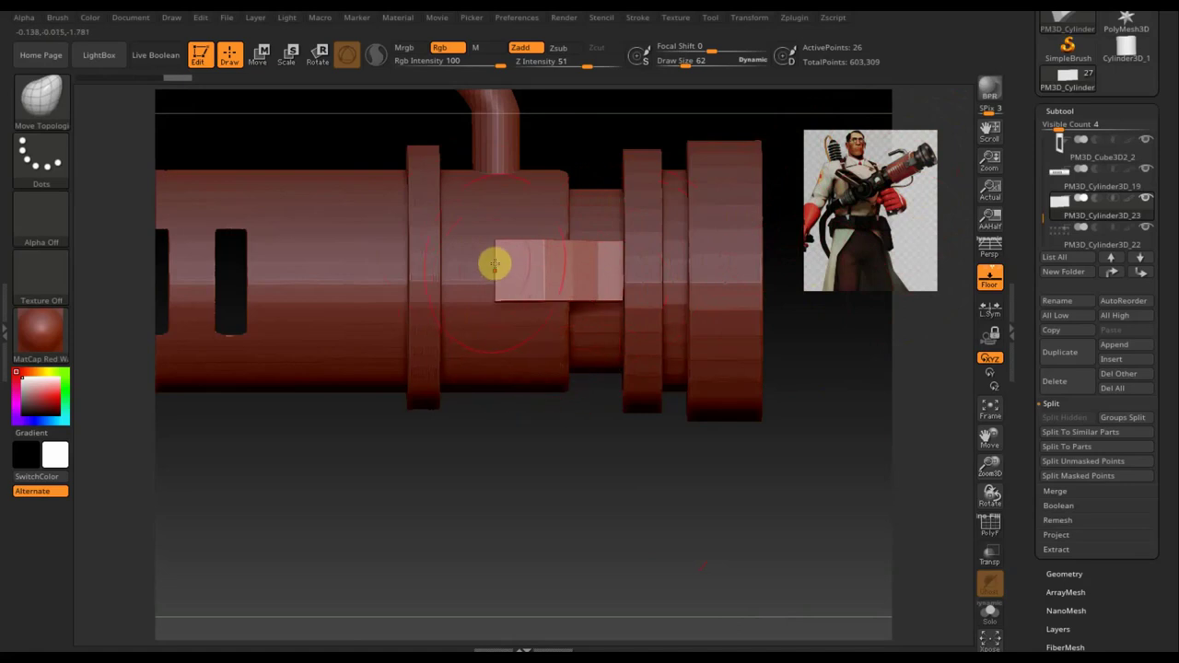
mouse_move(779, 470)
left_mouse_down("ctrl")
mouse_move(559, 208)
mouse_move(539, 201)
left_mouse_up("ctrl")
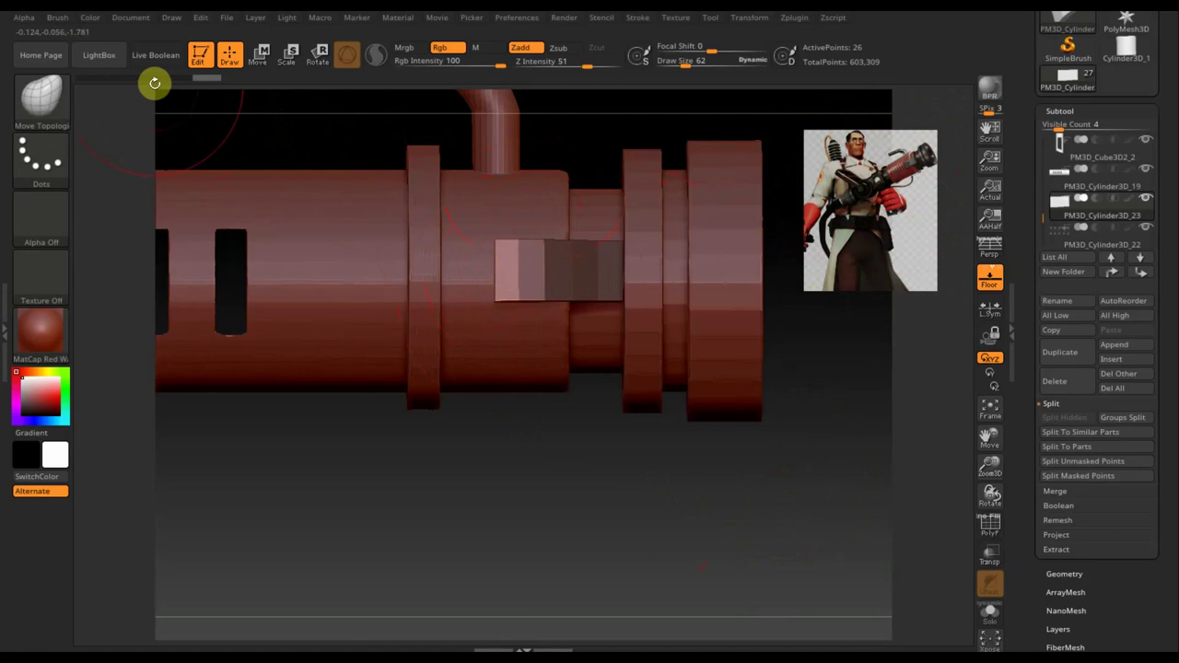
Toggle between the transpose action line and 3D gizmo, zooming out to view the whole gun
left_click(263, 56)
left_click(347, 56)
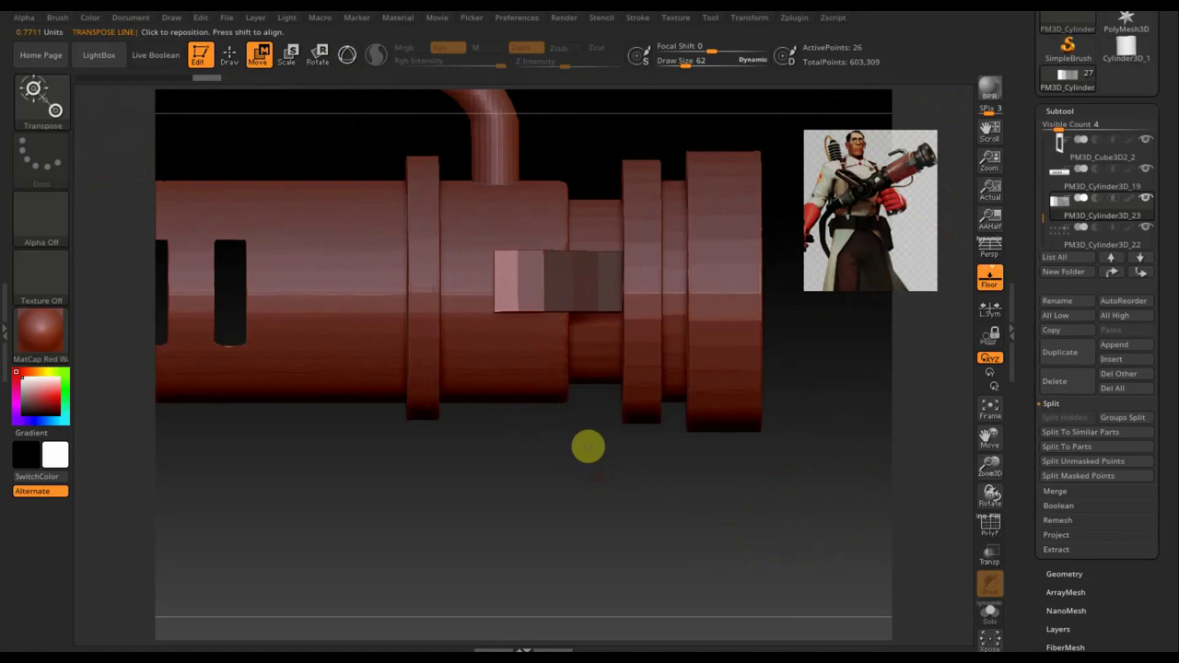
left_click_drag(597, 484, 539, 277, "alt")
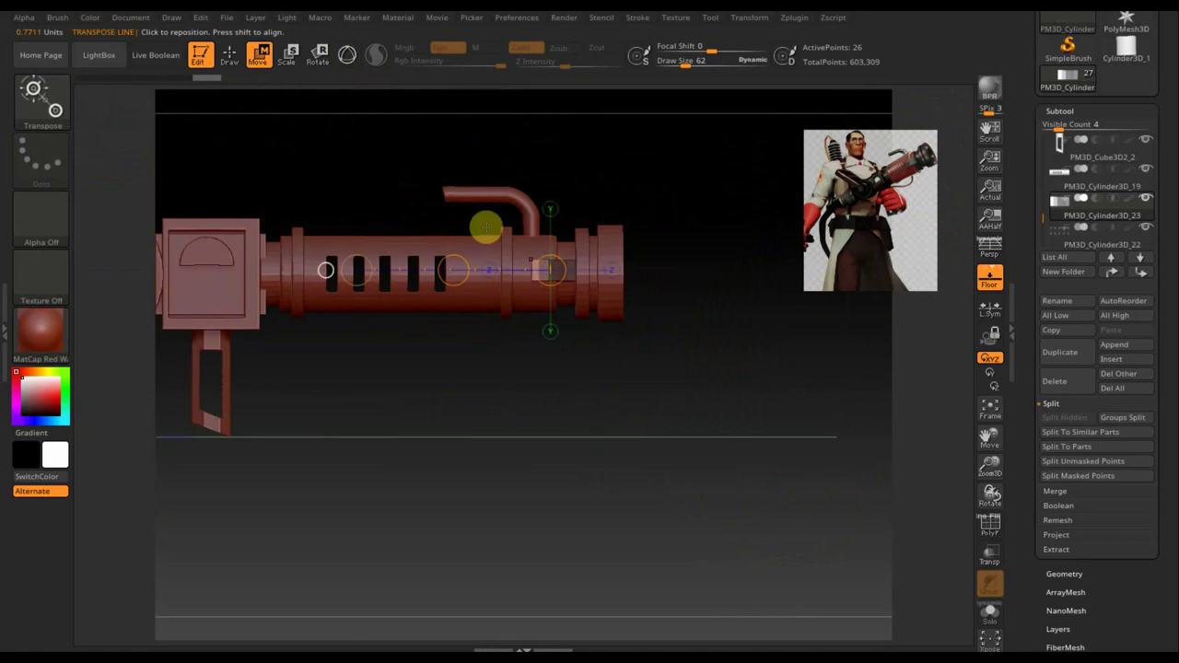
left_click(348, 53)
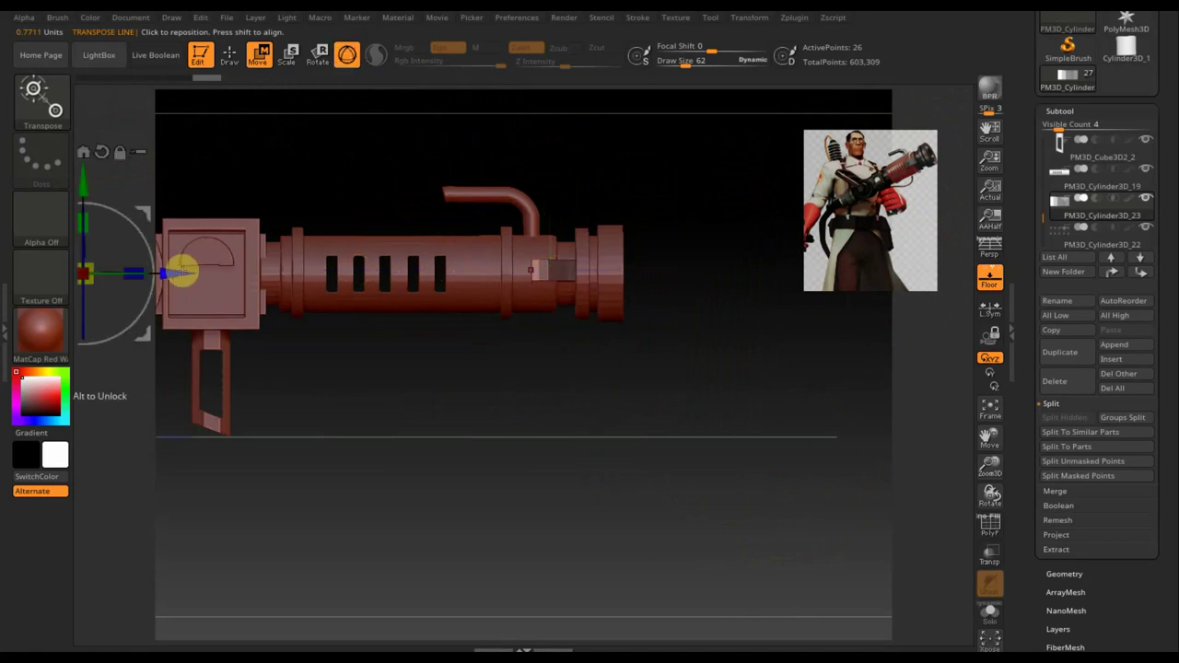
left_click_drag(166, 269, 175, 272)
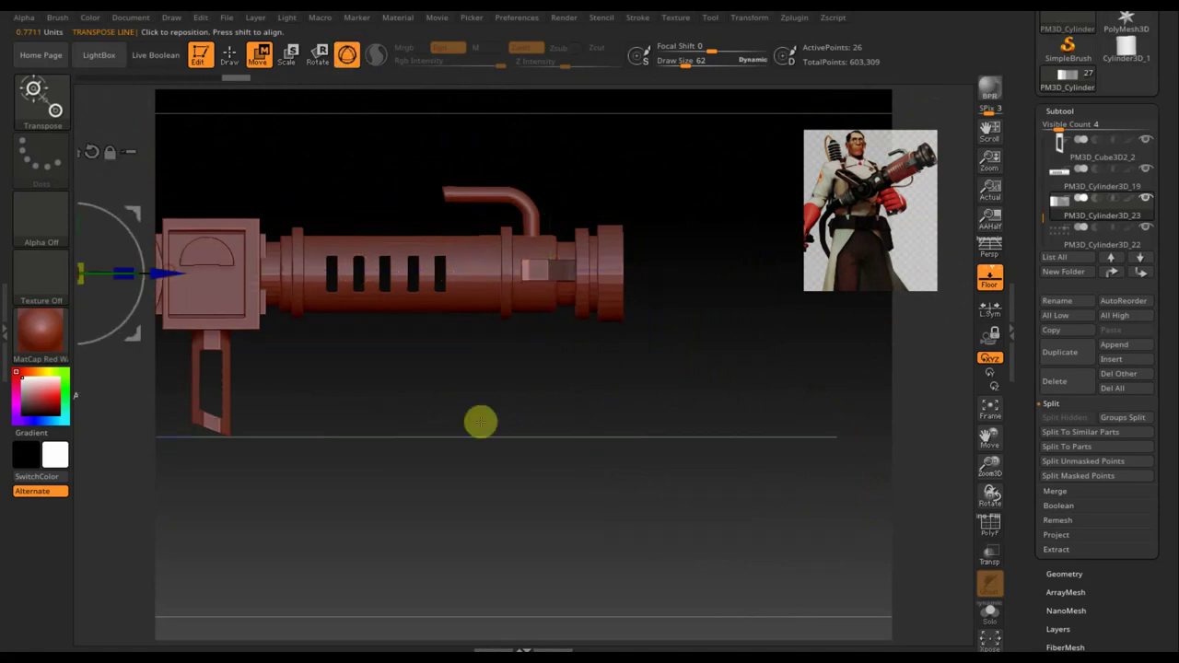
Clear the mask on the barrel plate, zoom in on the barrel, and return to Draw mode
key("ctrl")
left_click(750, 386, "ctrl")
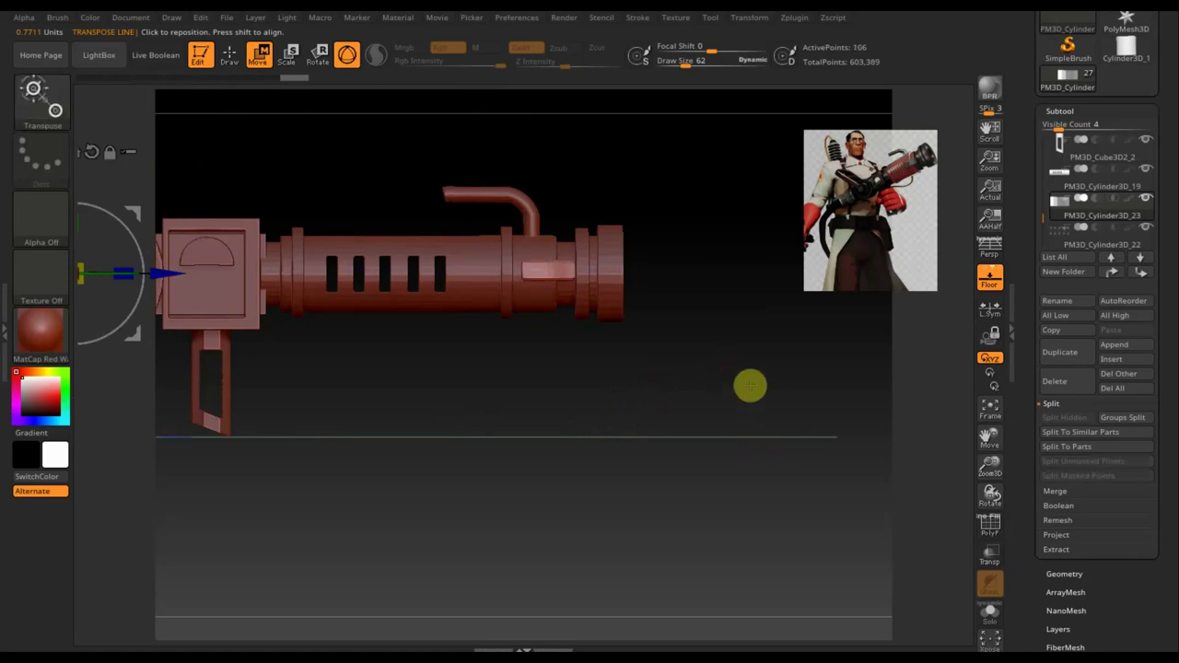
mouse_move(771, 383)
left_mouse_down("alt")
mouse_move(750, 369)
mouse_move(766, 473)
mouse_move(552, 469)
left_mouse_up("alt")
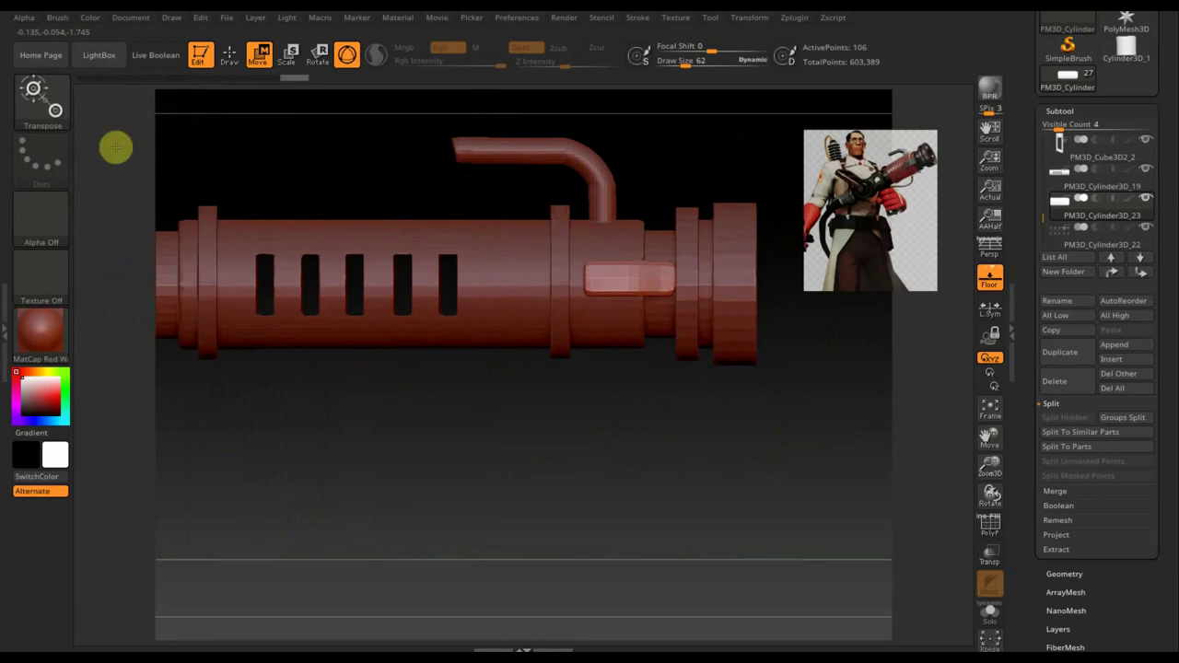
left_click(229, 57)
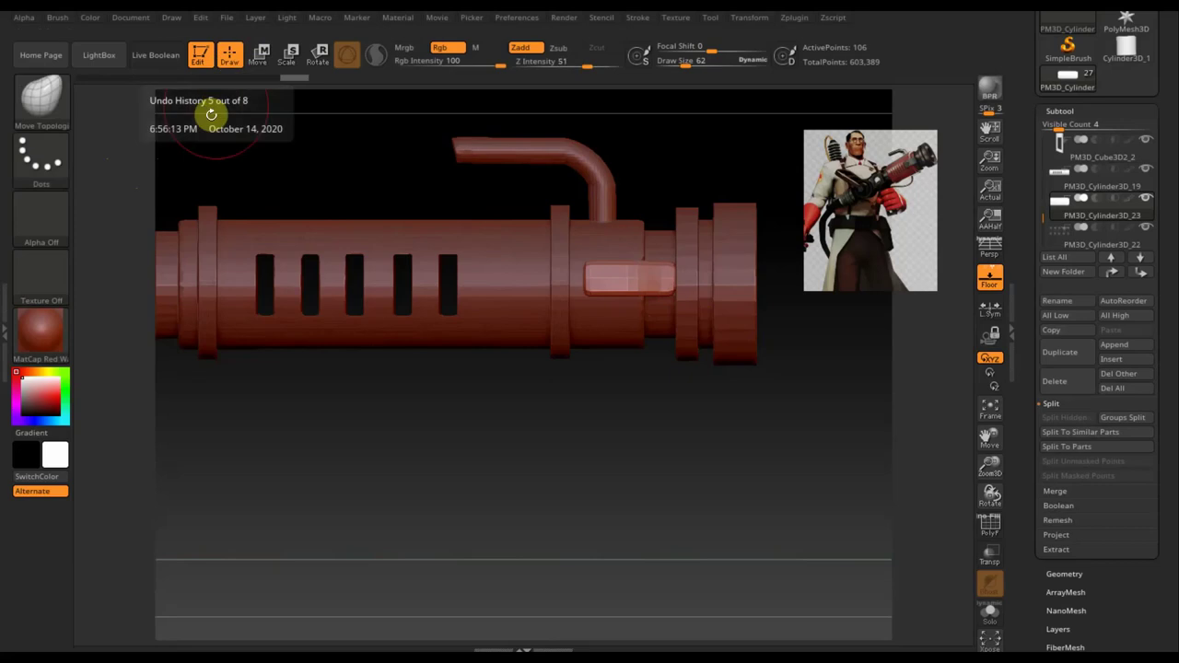
Select the IMM Ind. Parts insert brush from the brush library
left_click(58, 114)
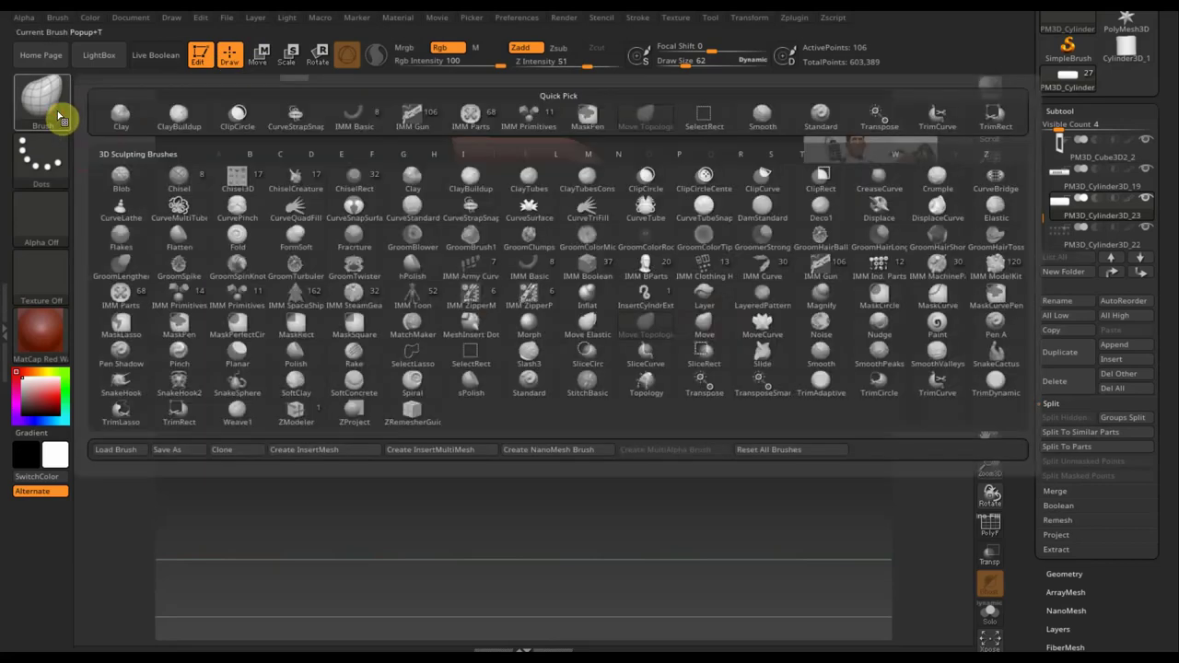
mouse_move(353, 293)
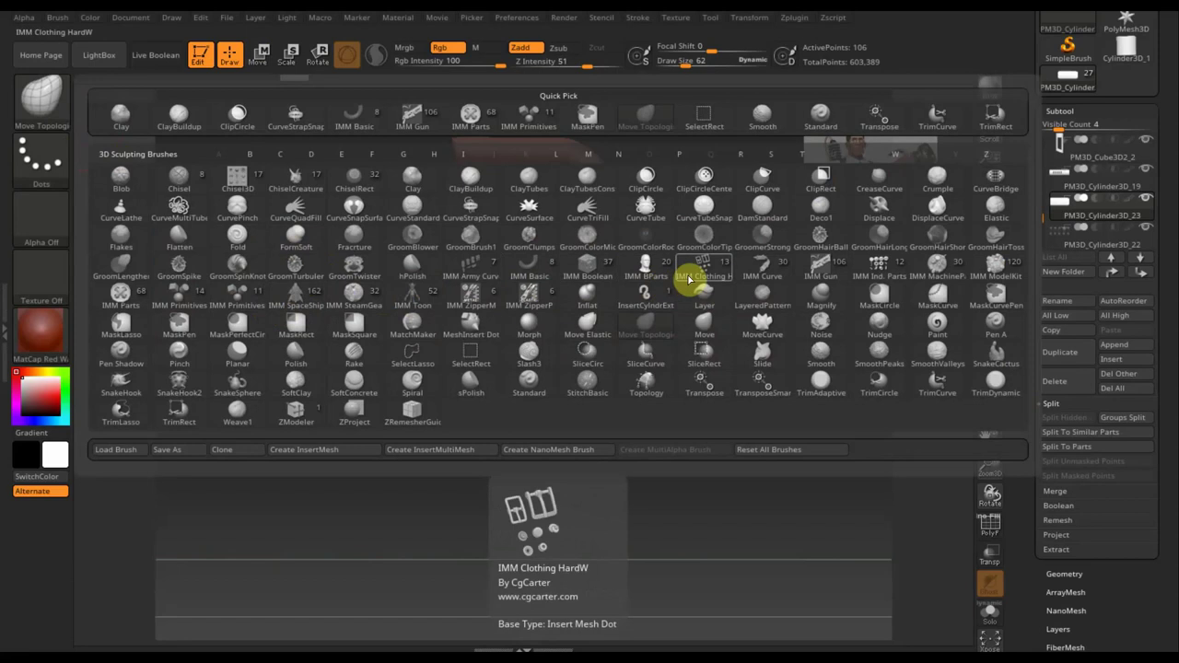
left_click(877, 265)
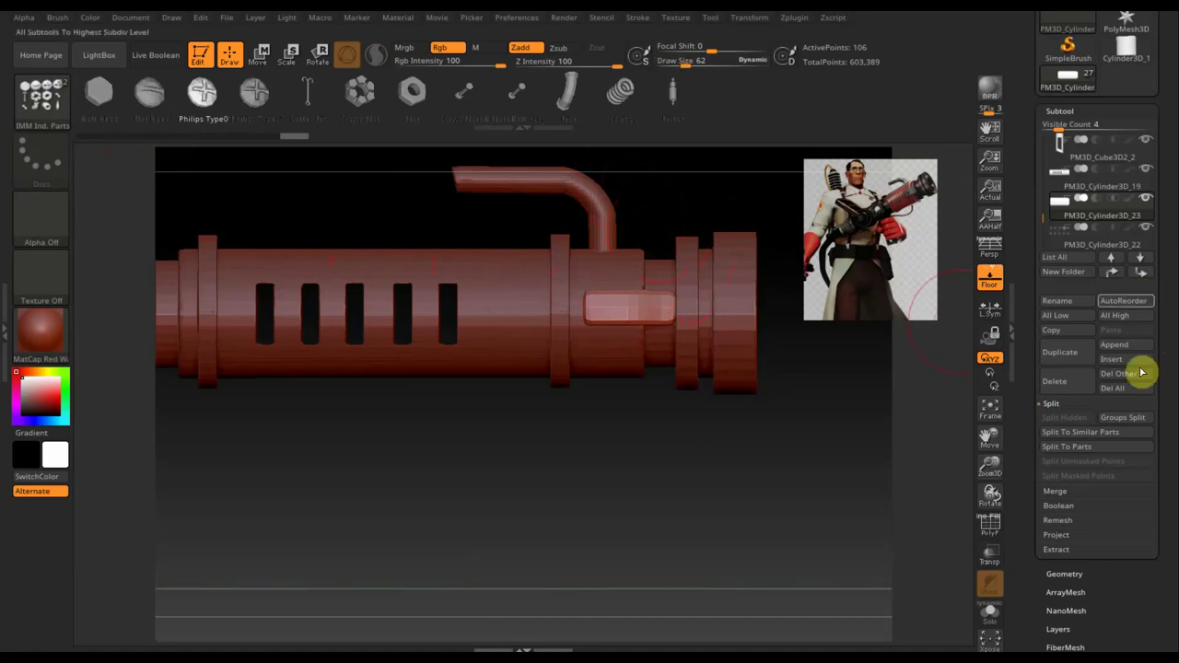
Add the PM3D_Cylinder3D_24 subtool, delete its lower subdivisions, and insert a Philips screw on the plate
left_click(1078, 361)
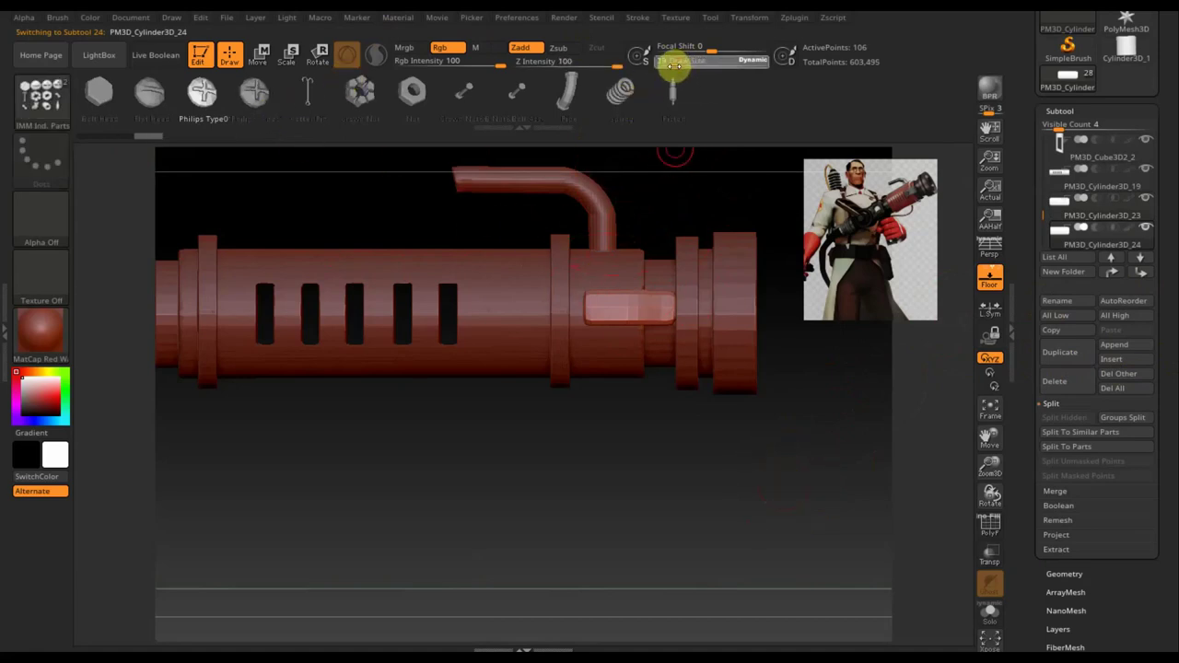
left_click(599, 305)
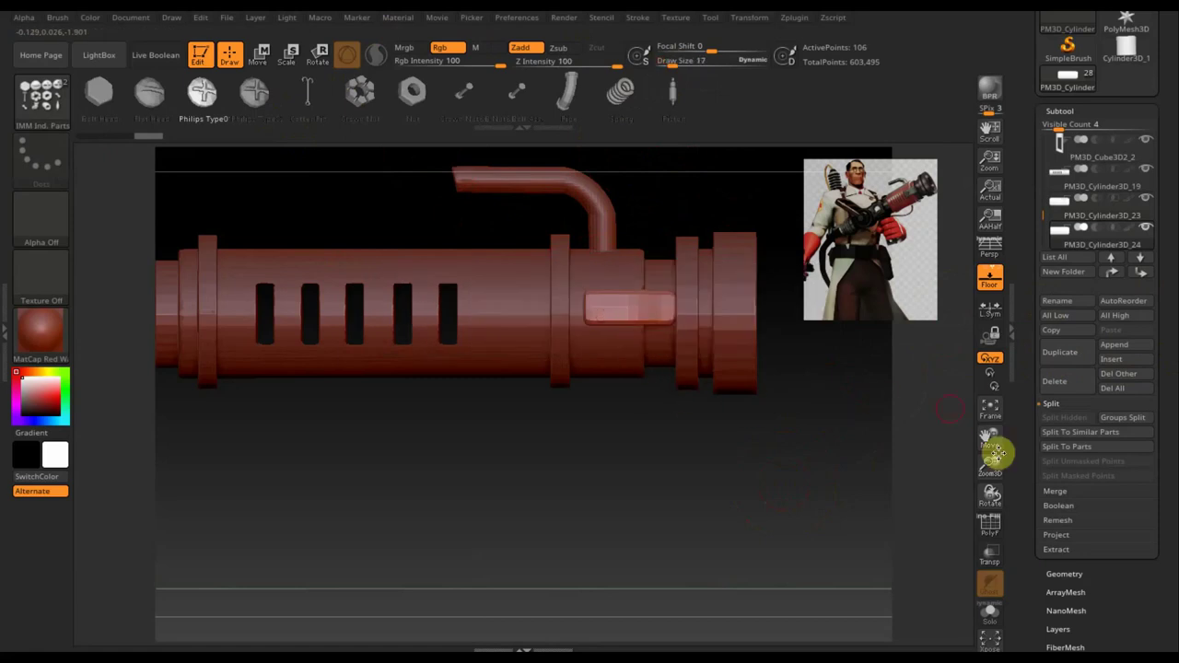
left_click(1064, 573)
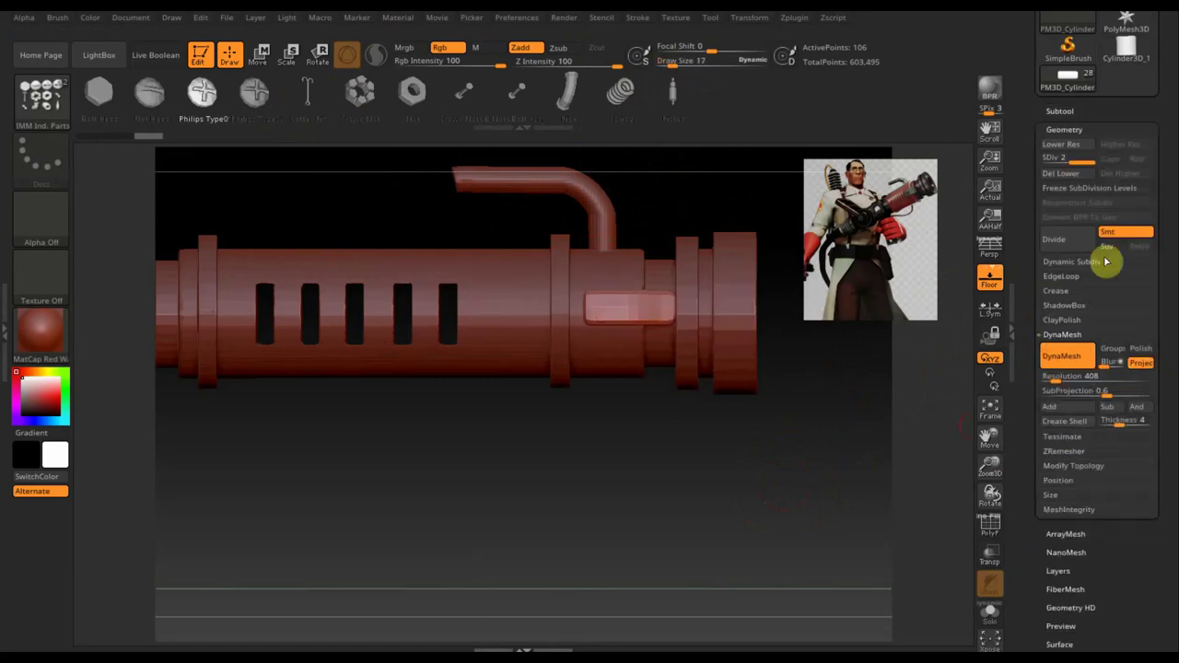
left_click(1076, 178)
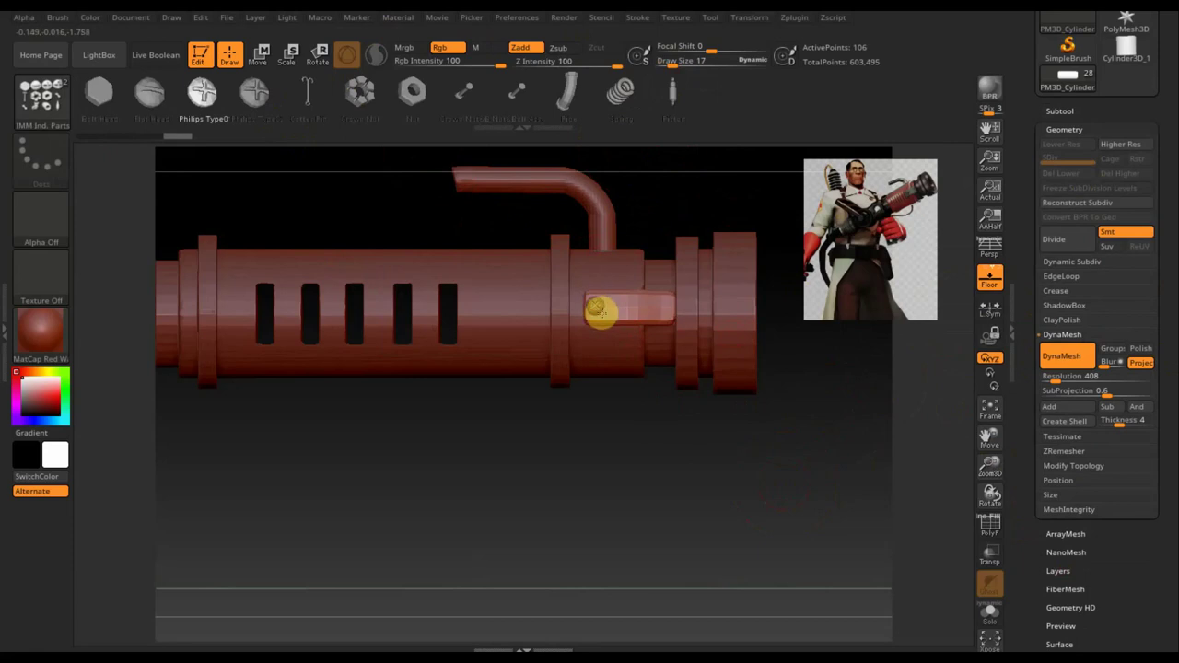
left_click(599, 311)
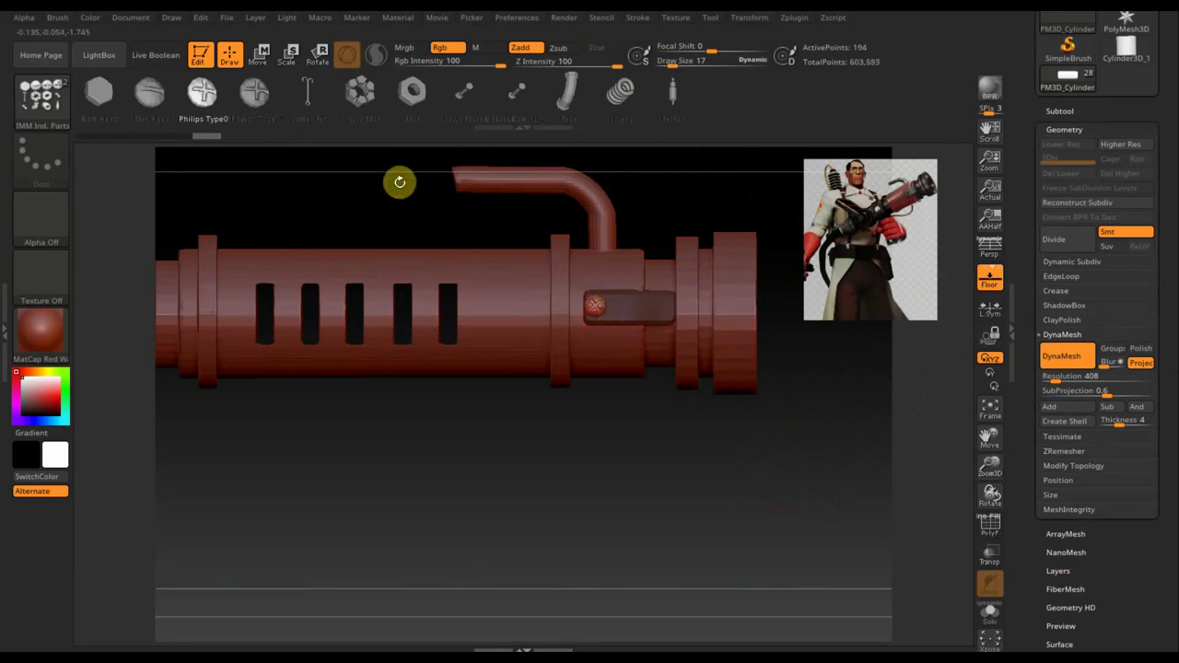
Switch back to the Standard brush
left_click(46, 103)
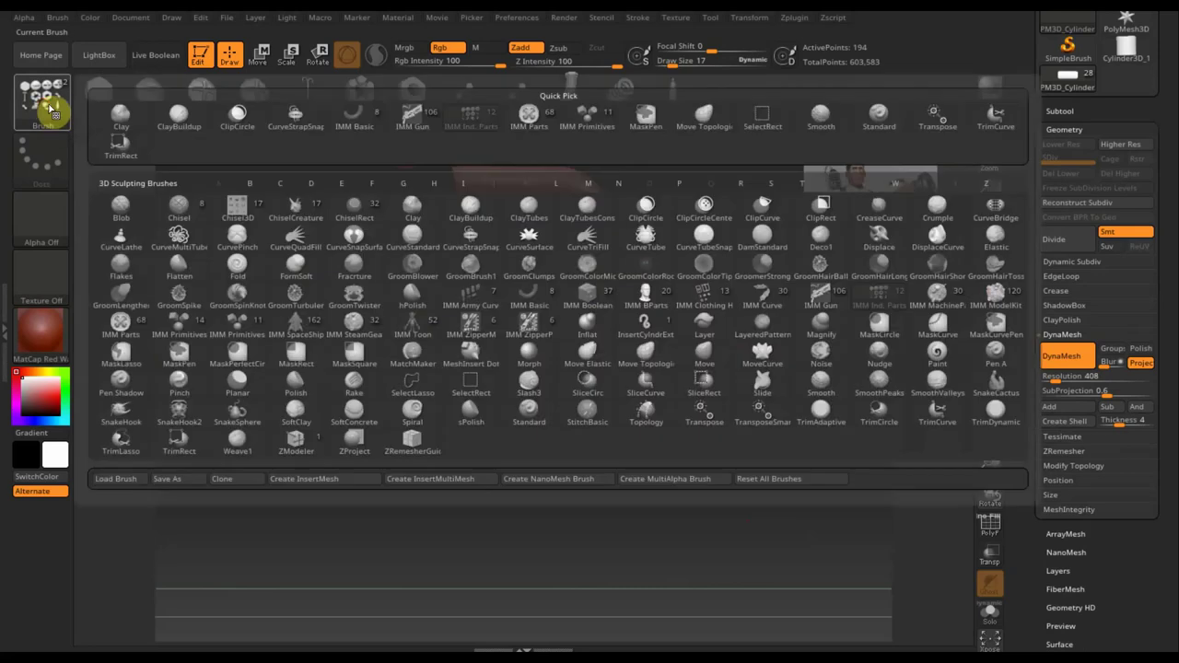
left_click(875, 124)
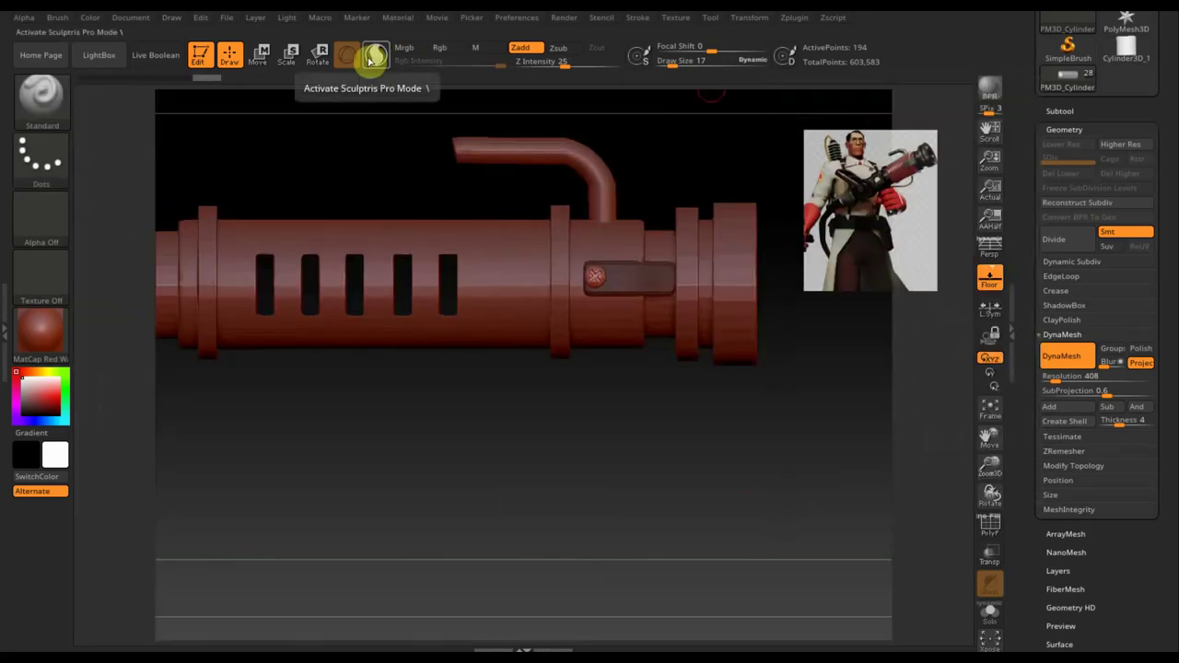
left_click(262, 54)
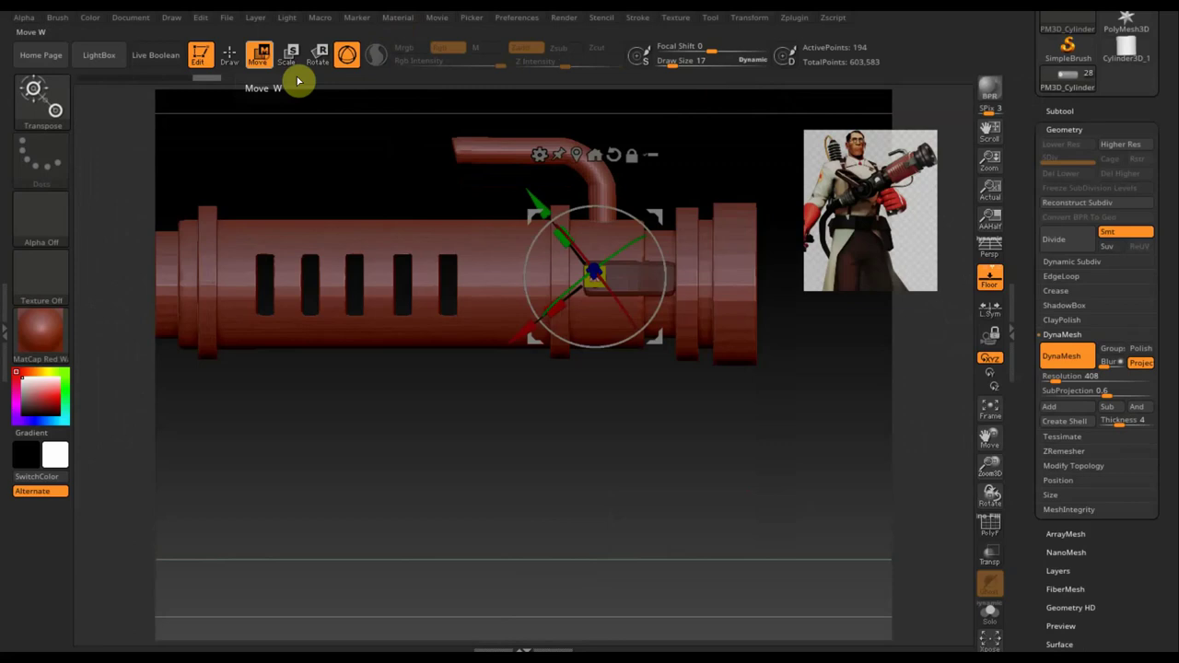
Nudge the Philips screw upward and scale it up slightly on the plate
left_click_drag(538, 204, 545, 224)
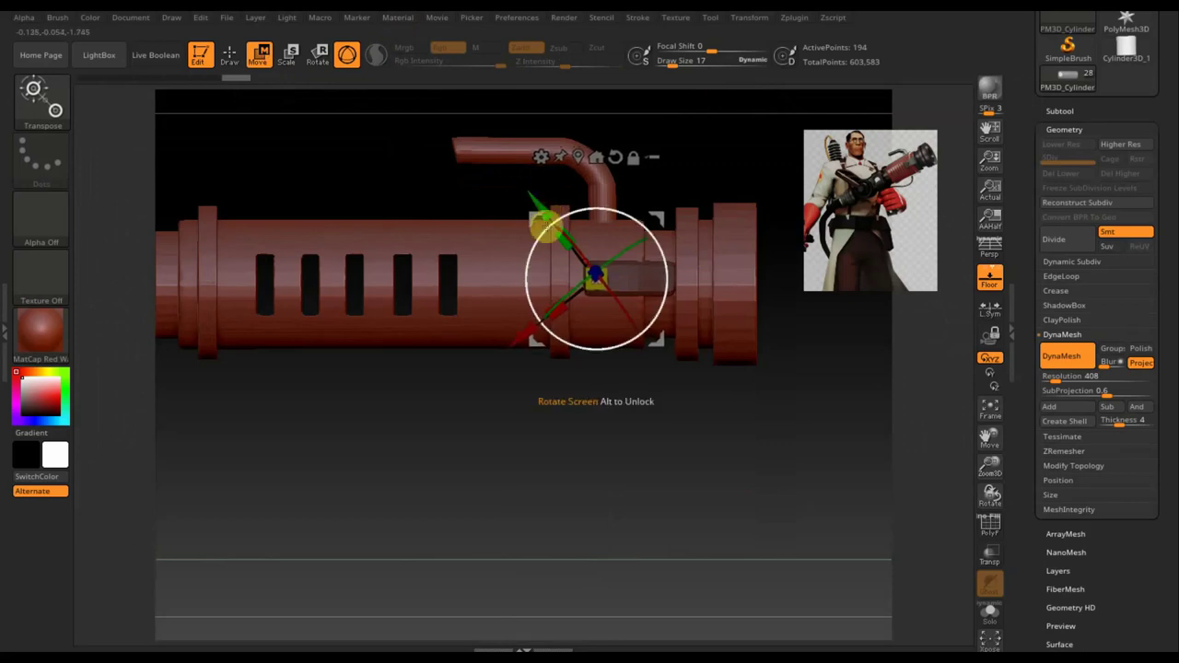
left_click_drag(667, 218, 663, 217)
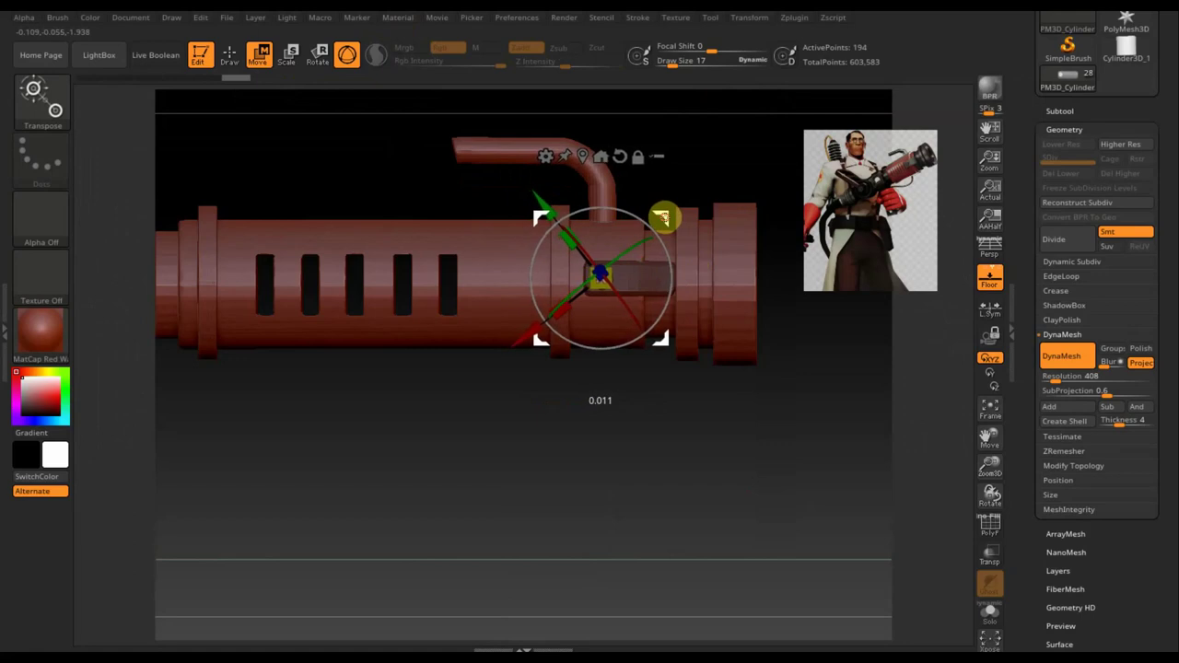
left_click(229, 54)
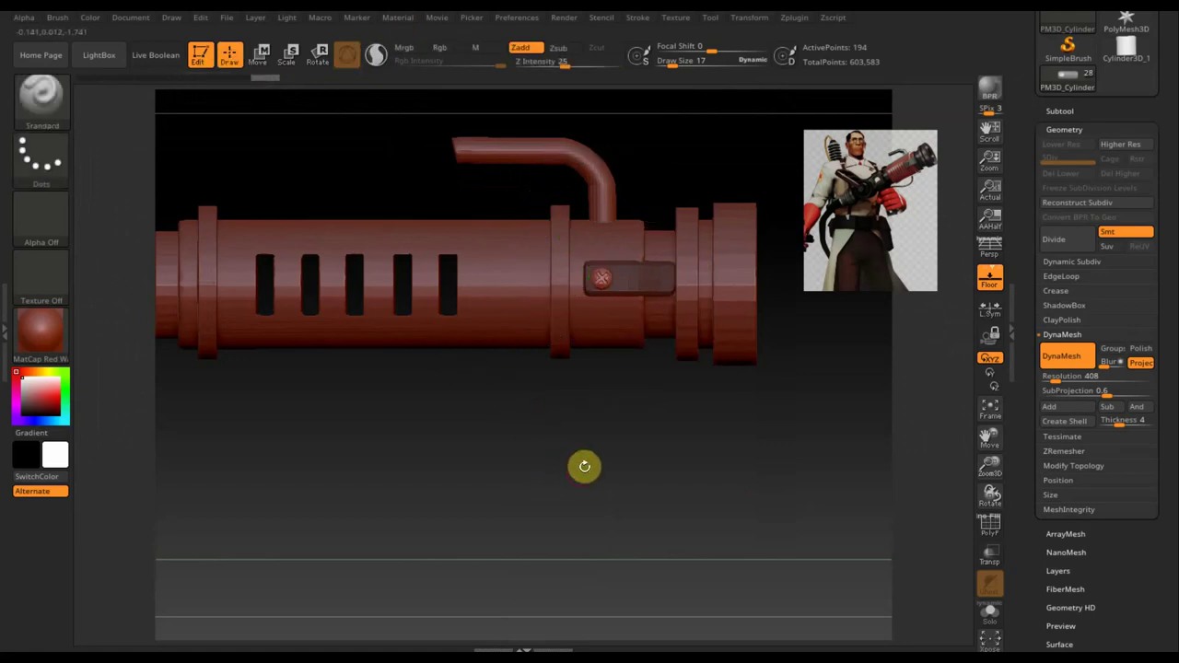
Clear the plate's mask and turn on the PolyF wireframe display
left_click_drag(584, 474, 621, 476, "ctrl")
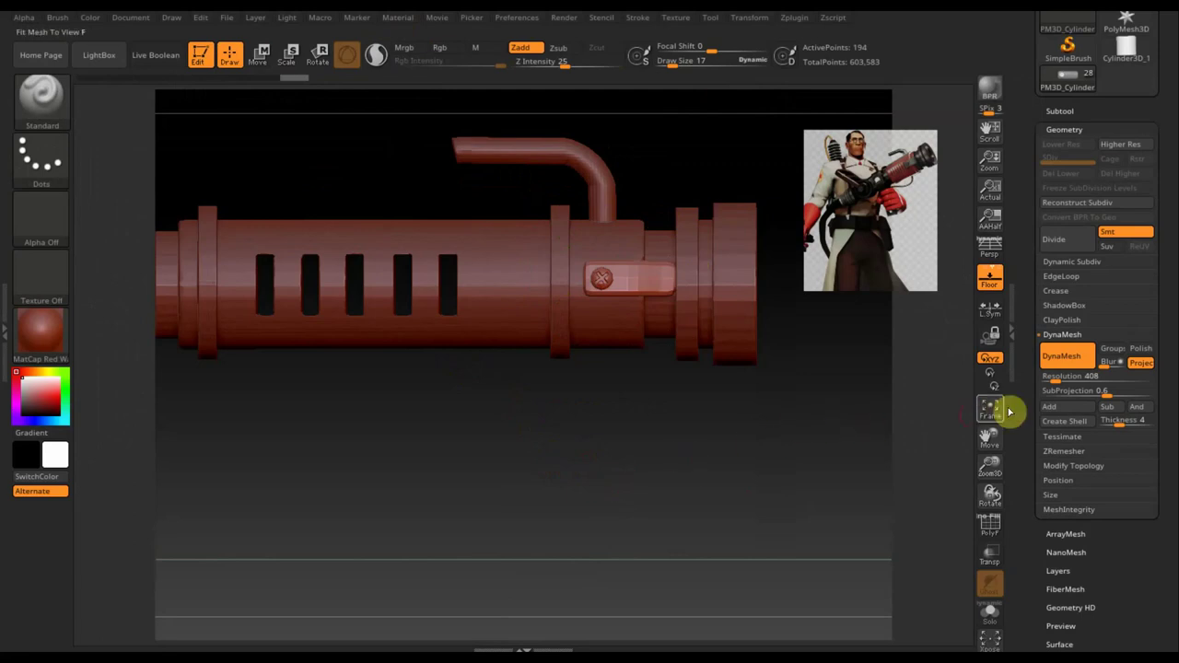
left_click(990, 525)
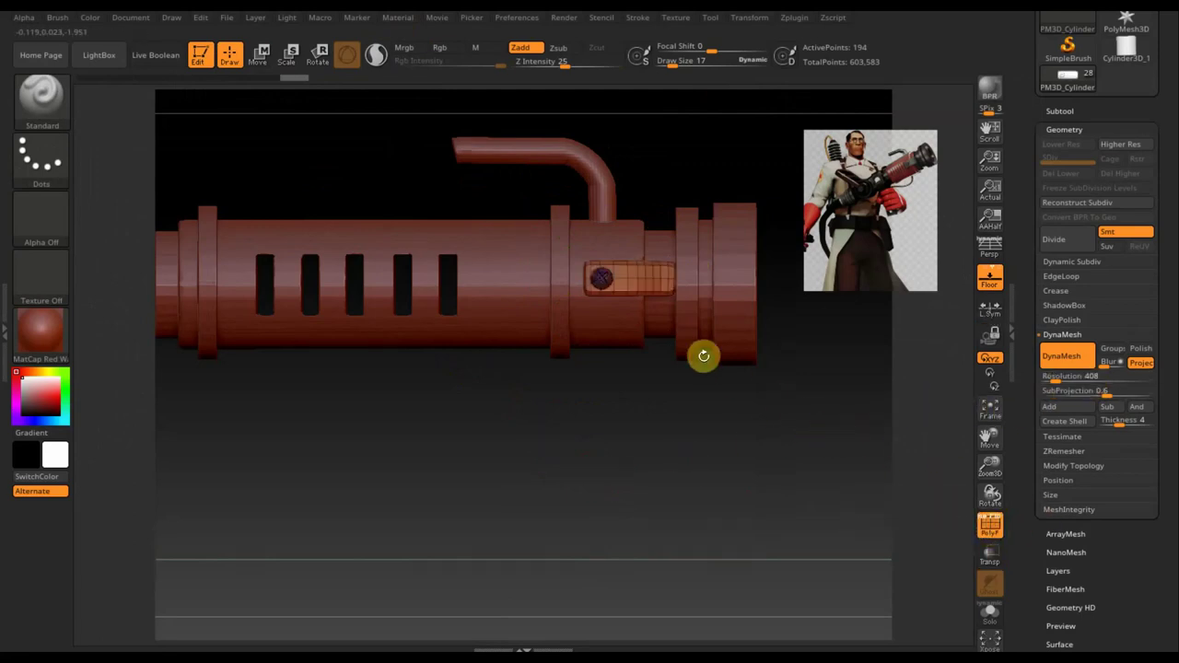
key("ctrl+shift")
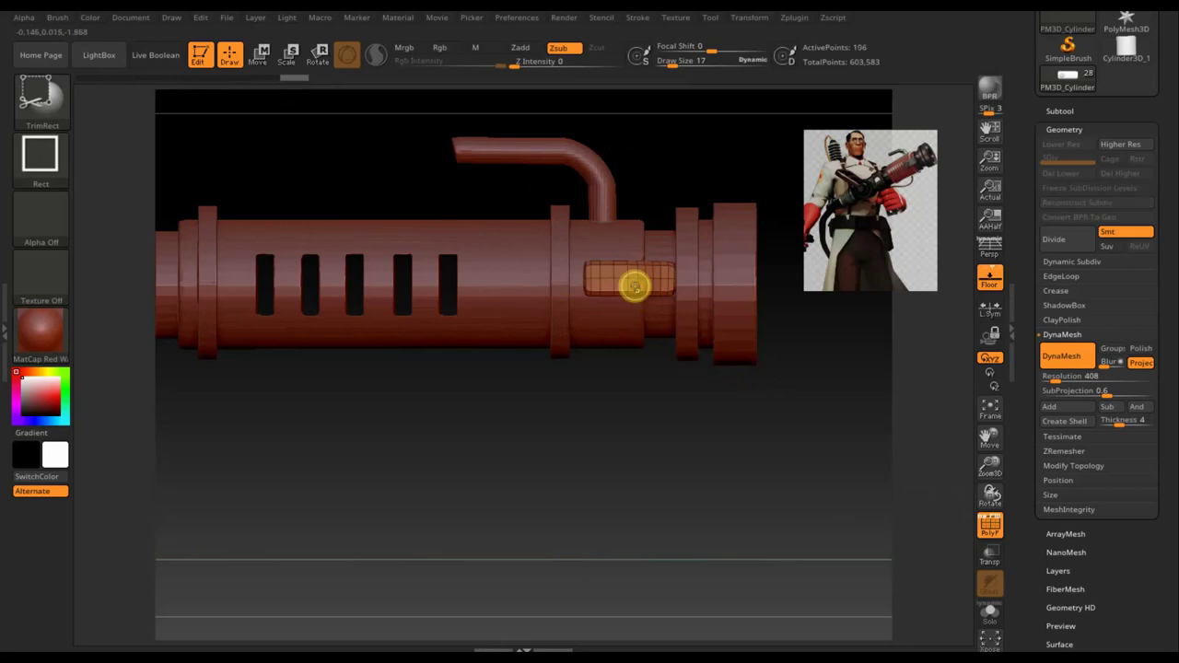
Hide the copied plate and delete the hidden geometry, leaving only the screw, then turn PolyF off
left_click_drag(640, 291, 642, 292, "ctrl+shift")
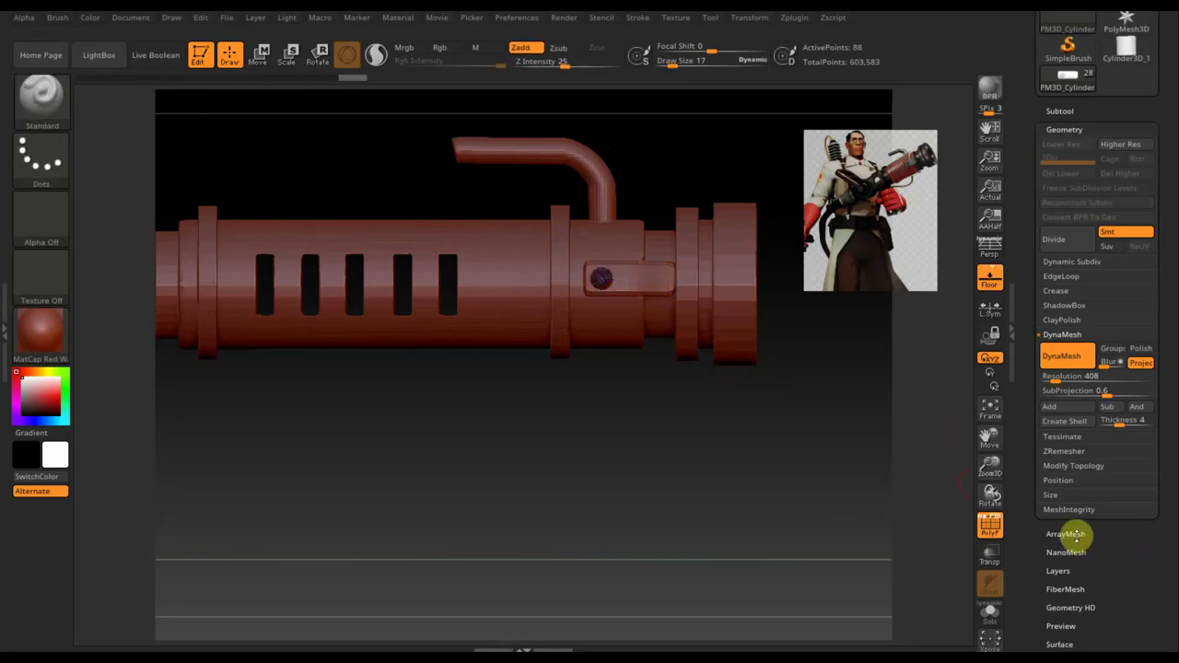
left_click(1073, 466)
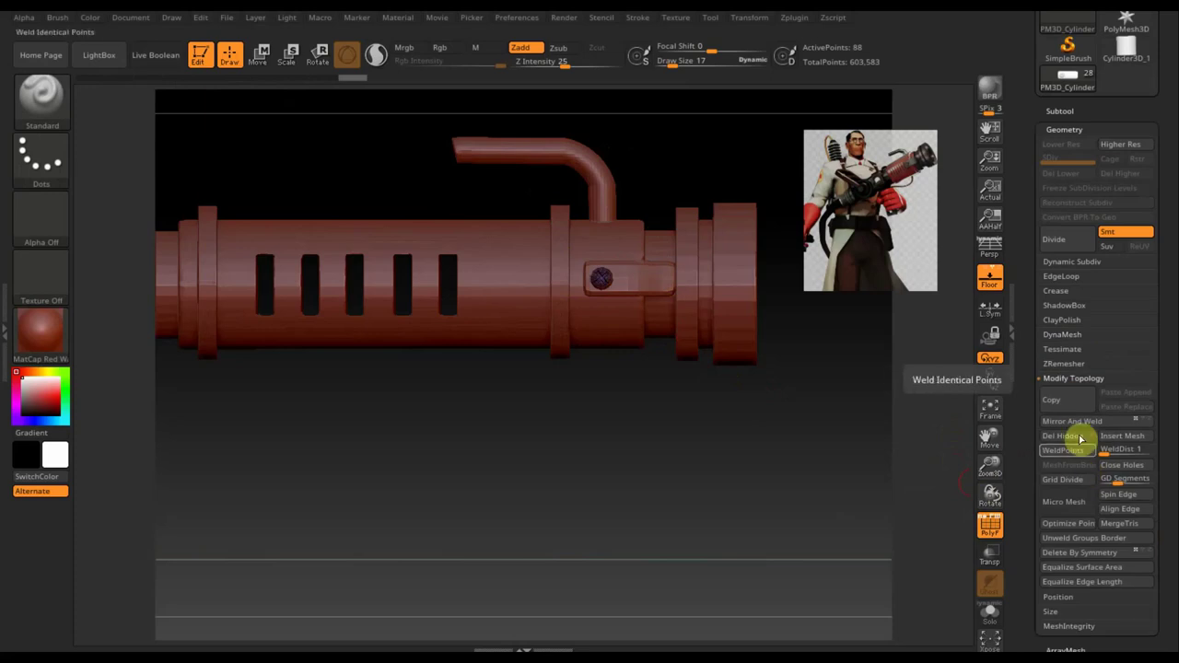
left_click(1065, 435)
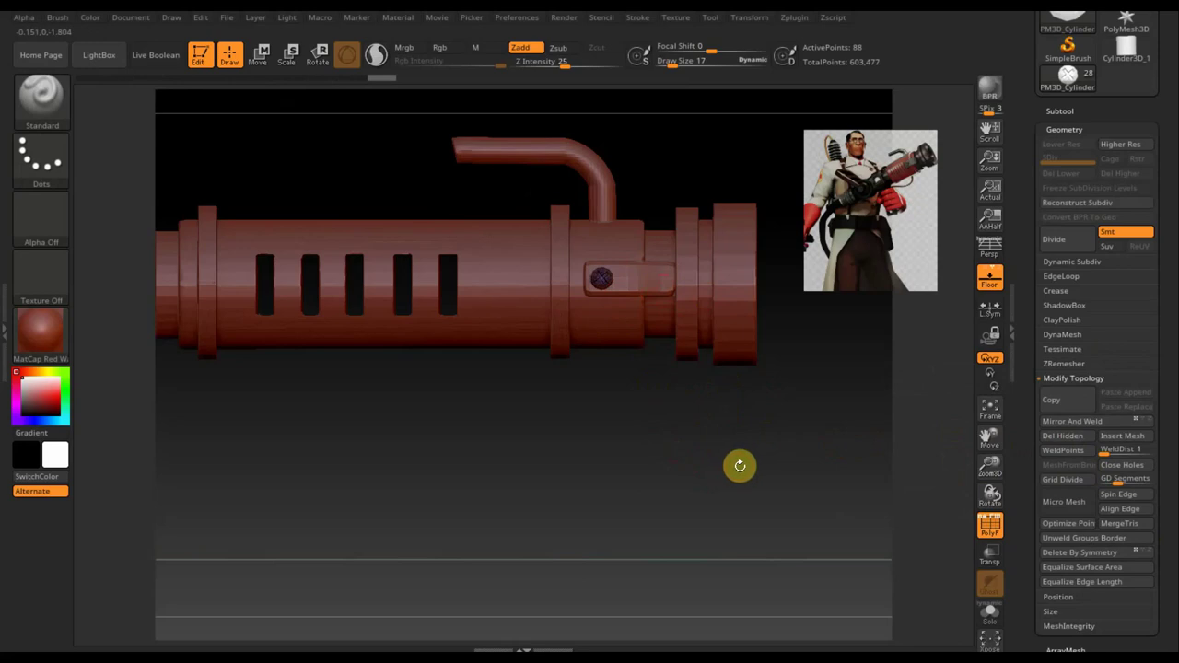
left_click(989, 525)
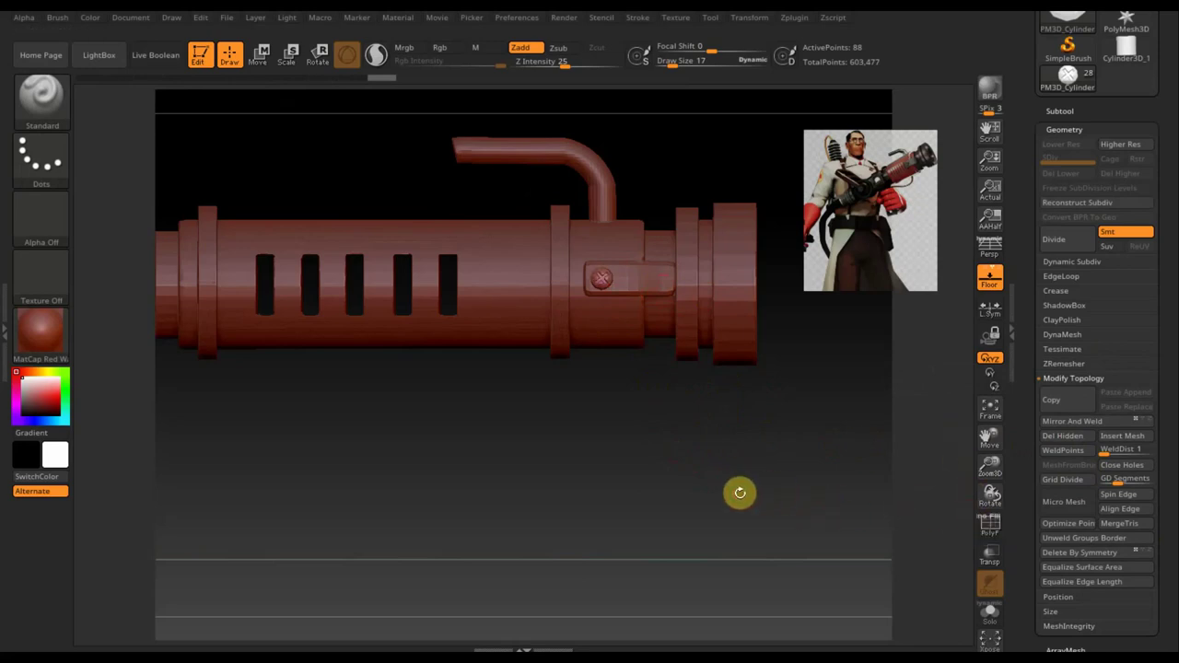
mouse_move(739, 491)
left_mouse_down()
mouse_move(713, 427)
mouse_move(672, 395)
mouse_move(590, 421)
mouse_move(670, 443)
left_mouse_up()
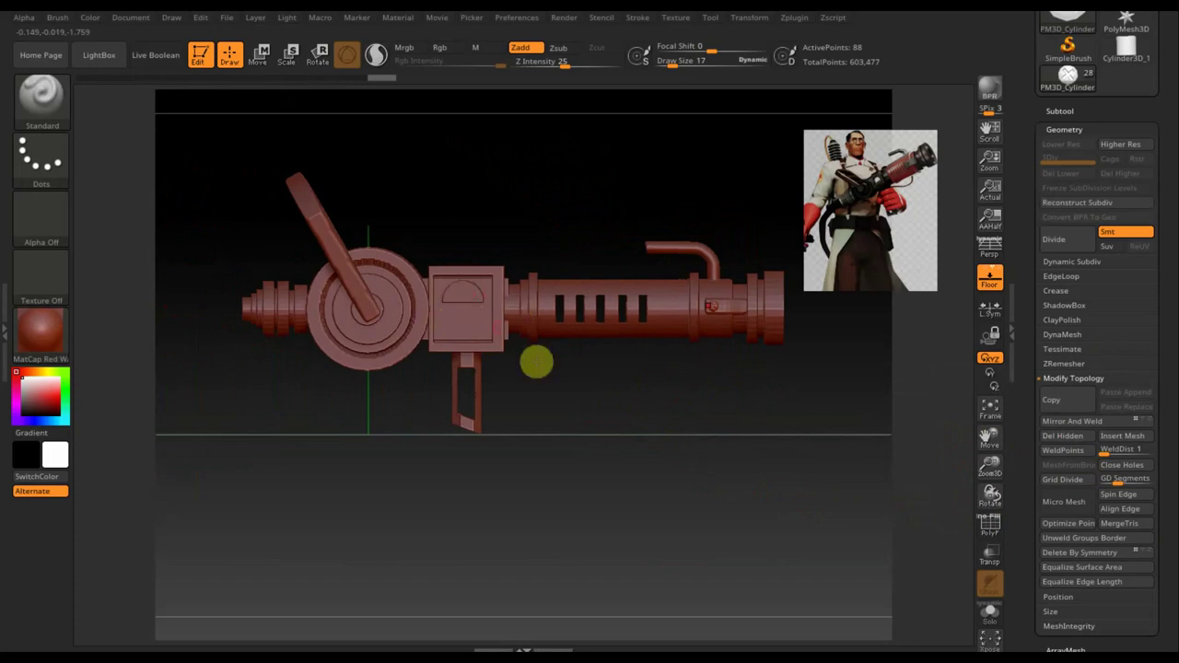
mouse_move(566, 452)
left_mouse_down()
mouse_move(524, 453)
mouse_move(508, 411)
mouse_move(800, 515)
mouse_move(537, 519)
mouse_move(631, 506)
mouse_move(600, 452)
left_mouse_up()
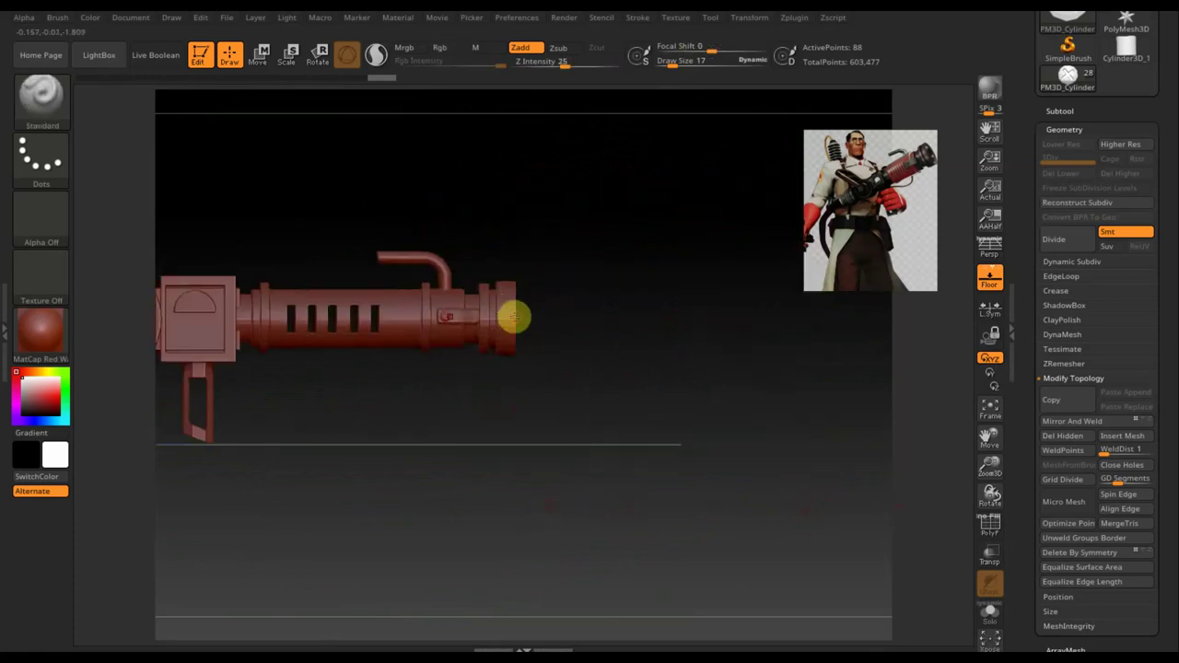
mouse_move(668, 326)
left_mouse_down()
mouse_move(600, 361)
mouse_move(629, 353)
mouse_move(645, 387)
mouse_move(602, 282)
mouse_move(707, 331)
left_mouse_up()
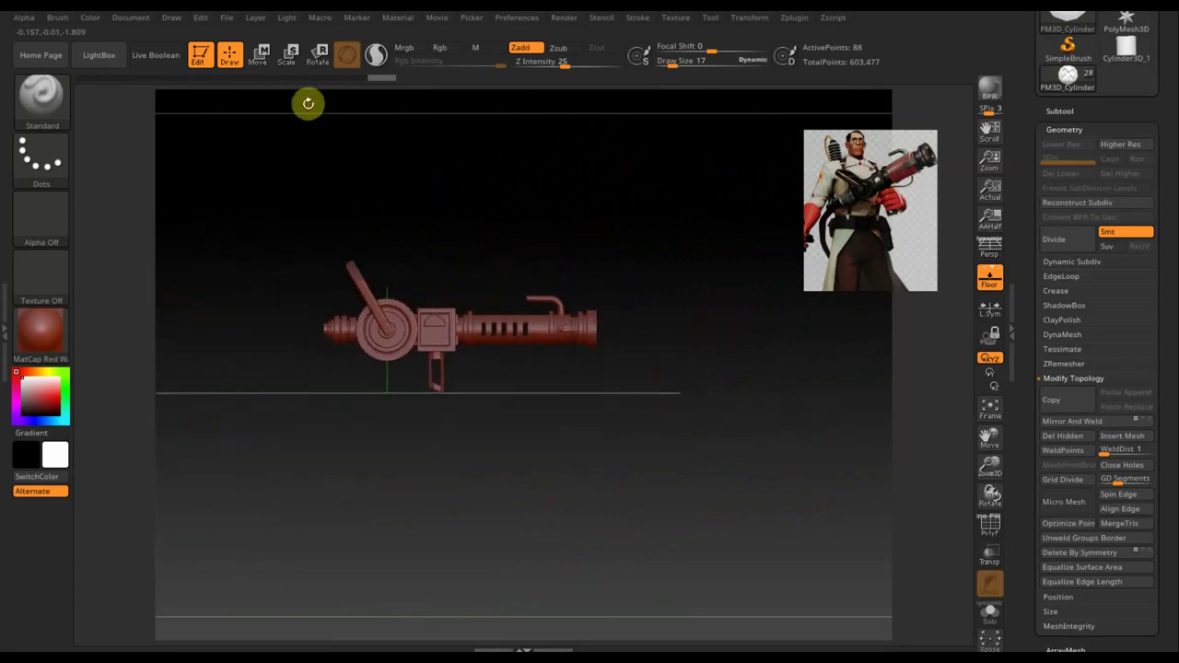
Save the project as a .zpr file under its existing name
left_click(226, 19)
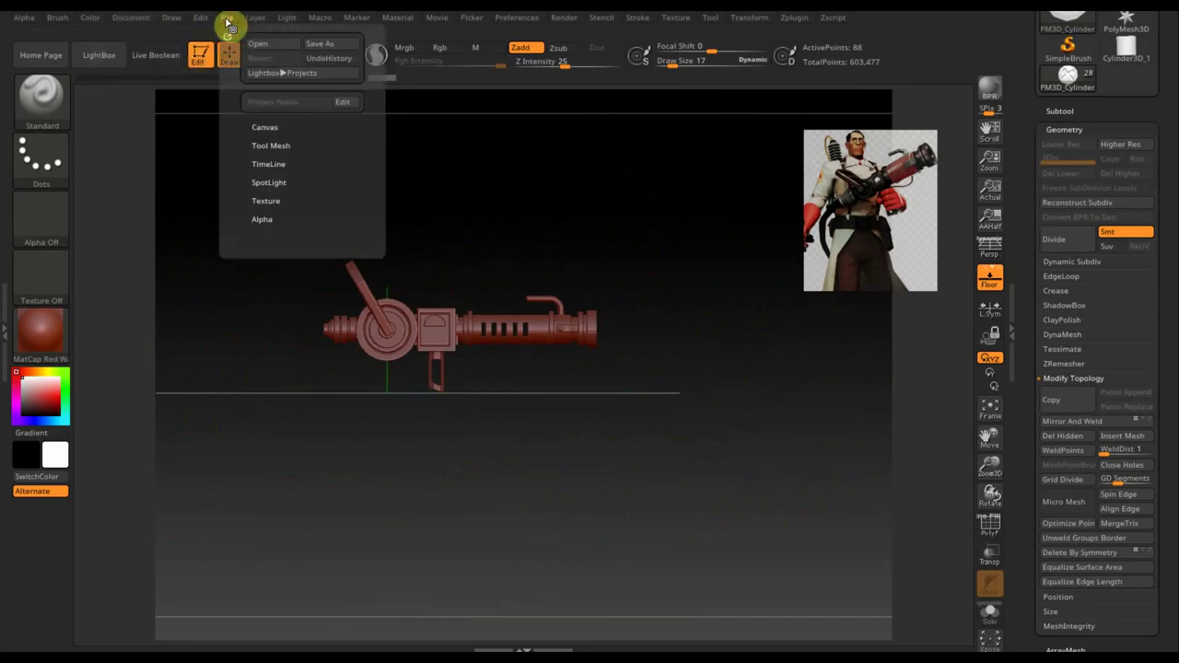
left_click(327, 46)
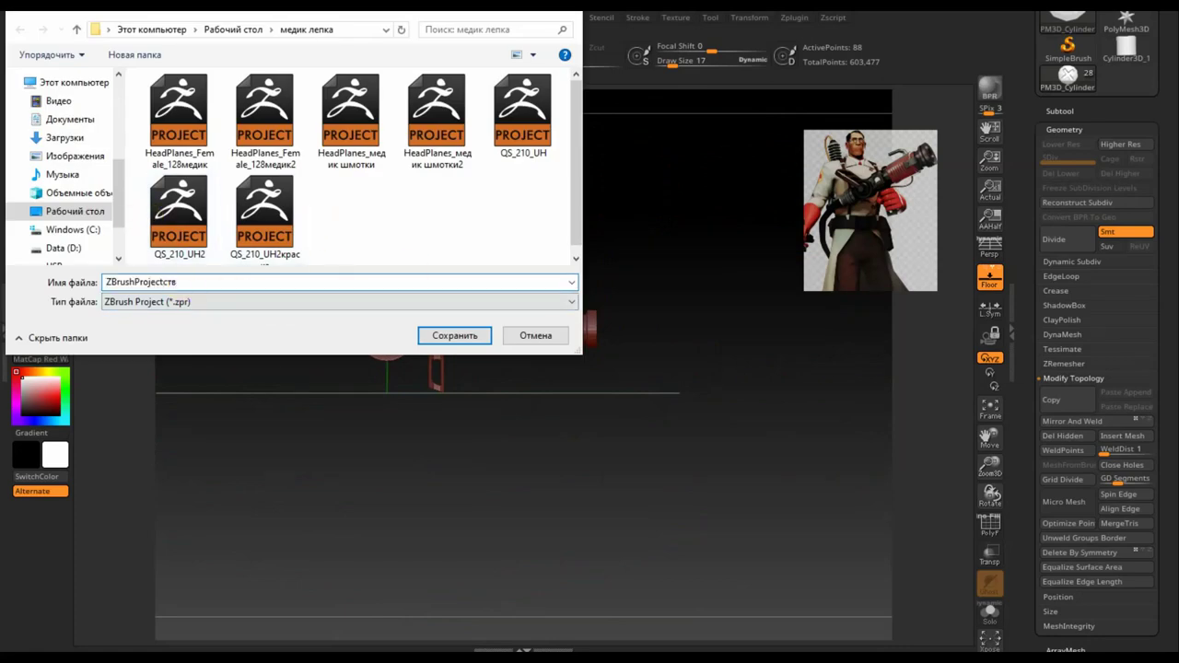
key("Return")
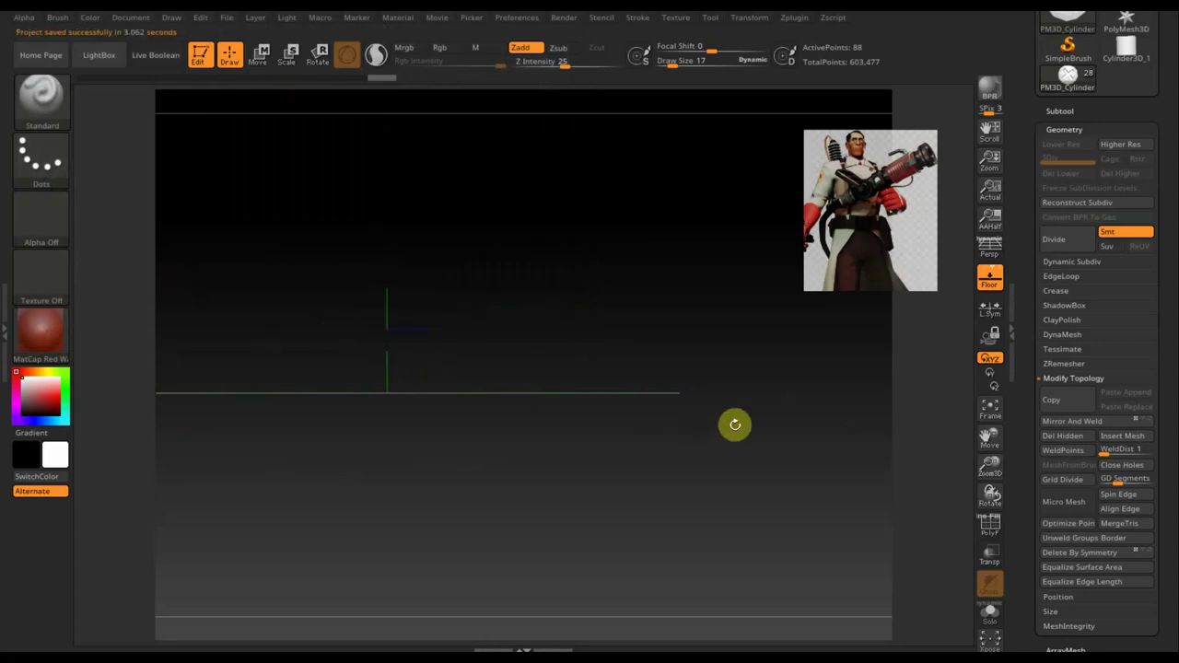
mouse_move(748, 437)
left_mouse_down()
mouse_move(692, 439)
mouse_move(763, 458)
left_mouse_up()
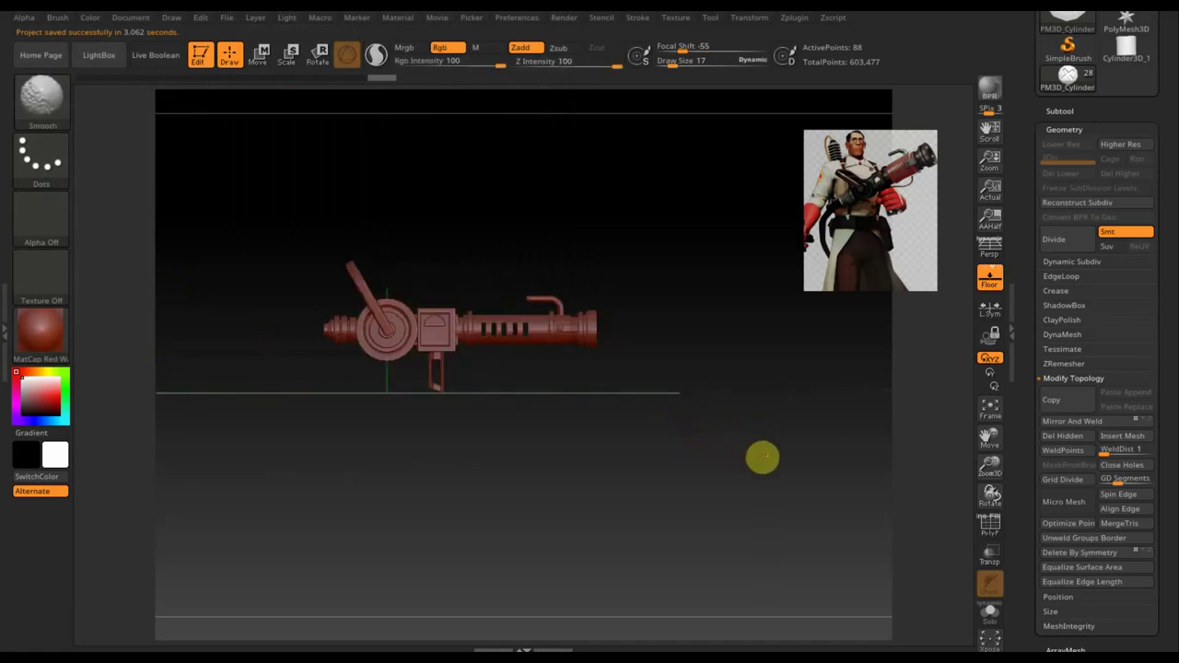
Show the subtool list and step up through it to select the top subtool
left_click(1059, 112)
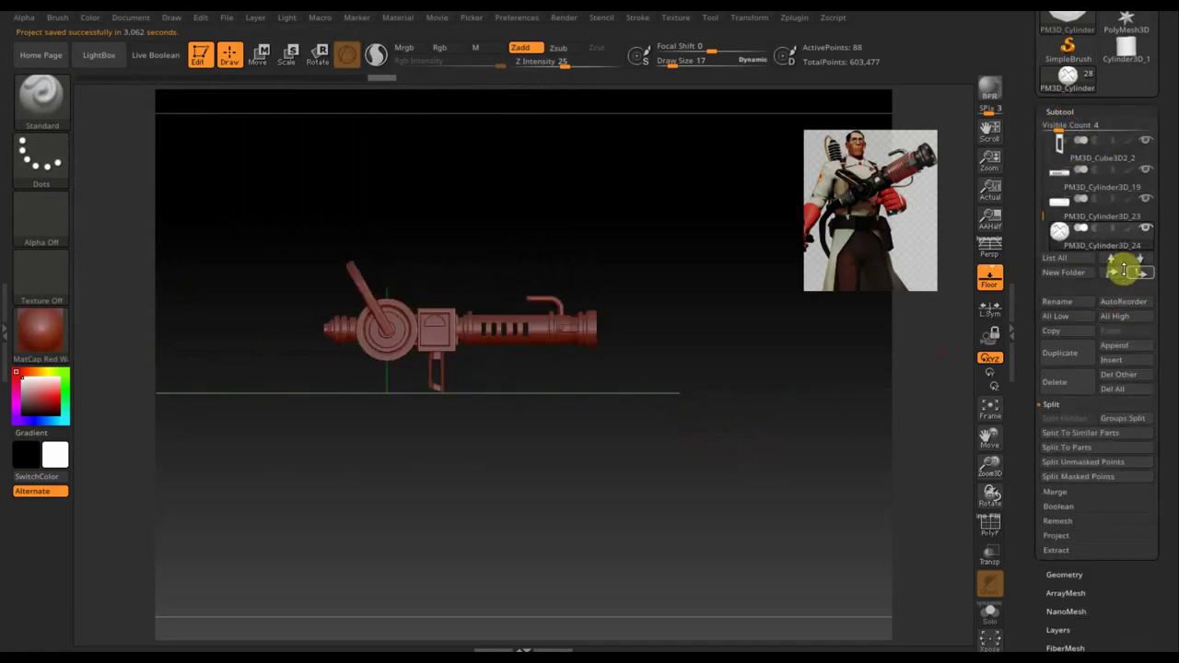
left_click(1112, 261)
left_click(1112, 261)
left_click(1111, 260)
left_click(1112, 260)
left_click(1111, 260)
left_click(1112, 261)
left_click(1111, 263)
left_click(1111, 263)
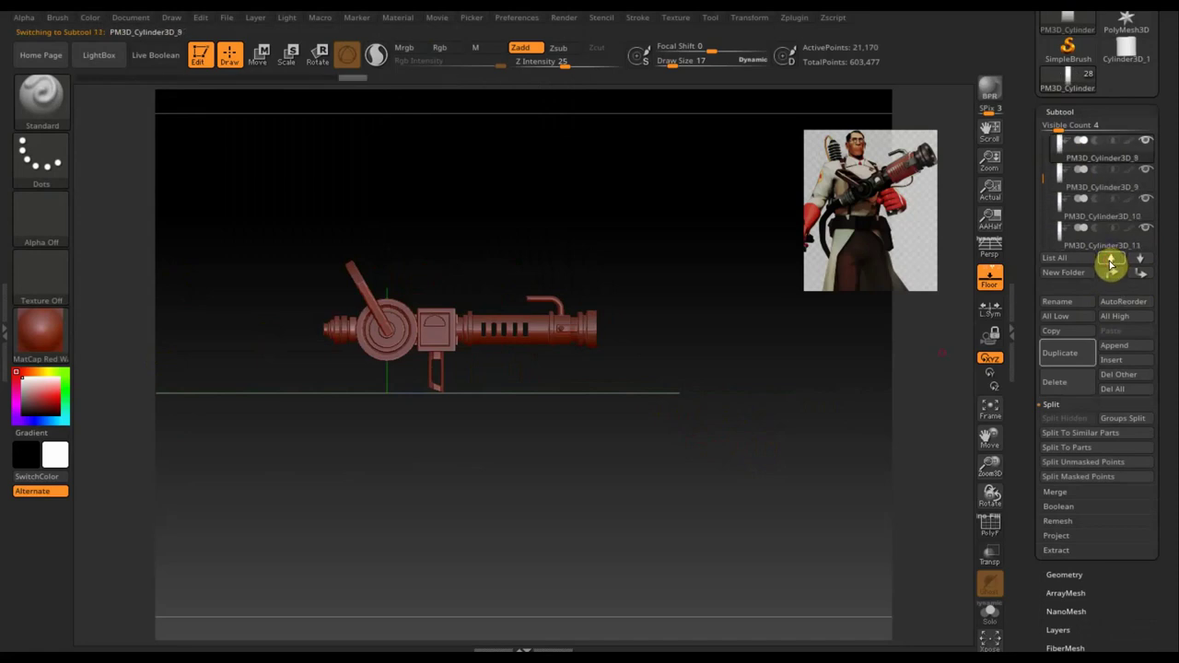
left_click(1111, 264)
left_click(1111, 264)
left_click(1111, 265)
left_click(1111, 265)
left_click(1111, 264)
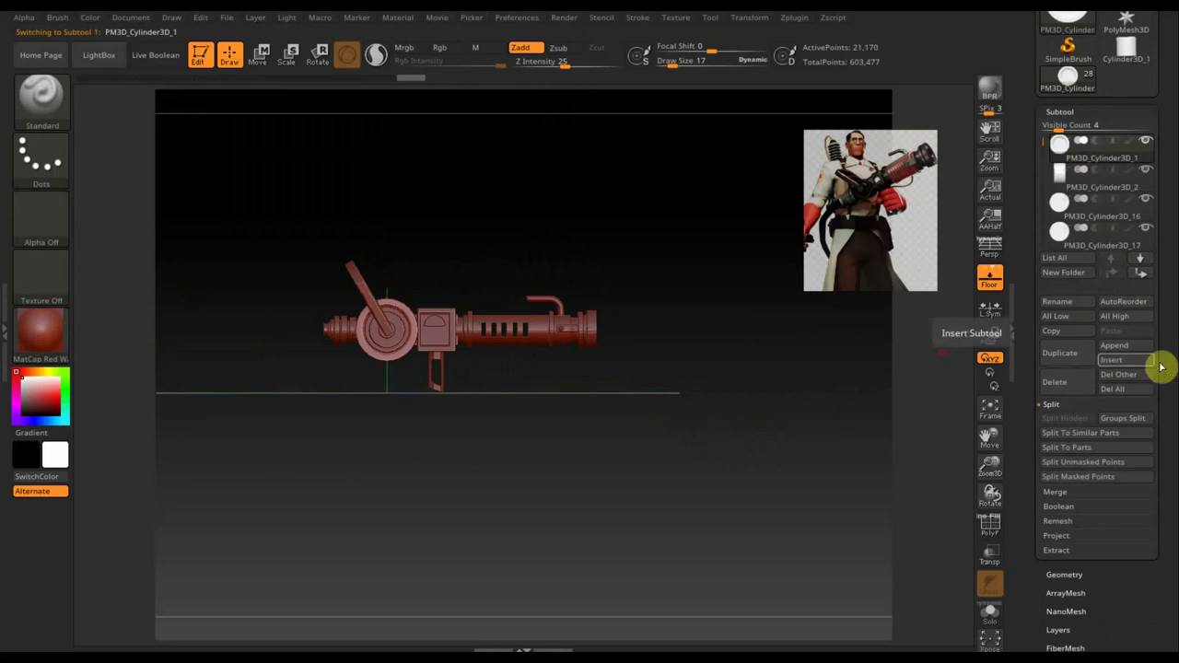
MergeDown all subtools into PM3D_Cylinder3D_1, confirming the non-undoable merge
left_click(1055, 408)
left_click(1060, 422)
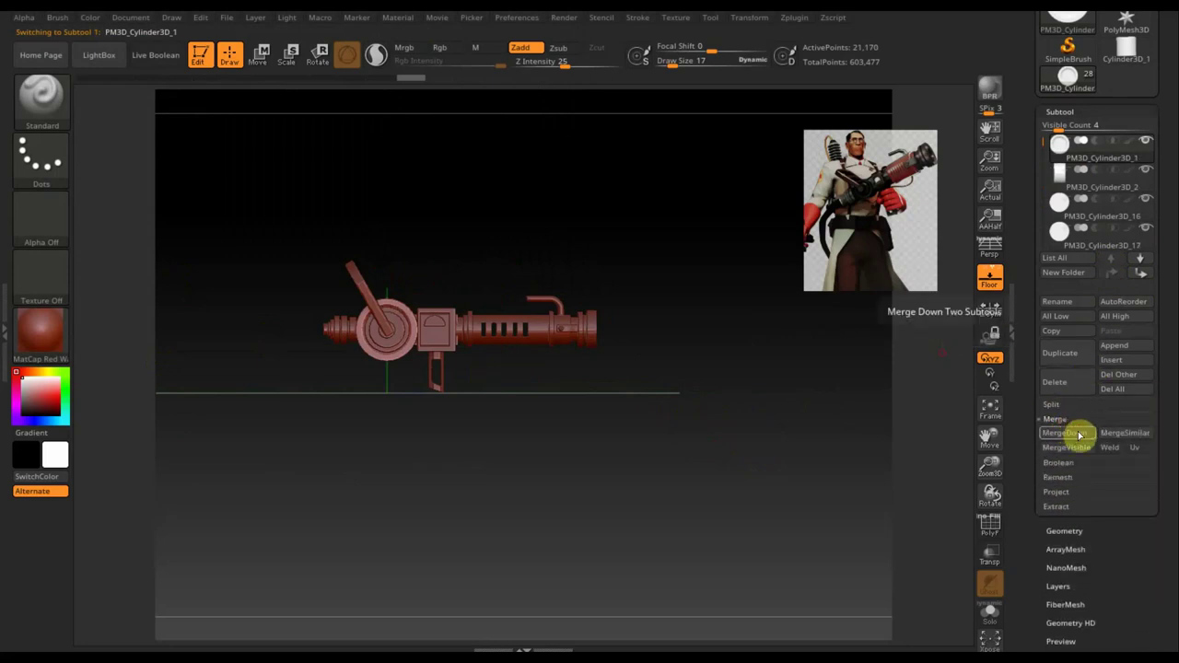
left_click(1085, 435)
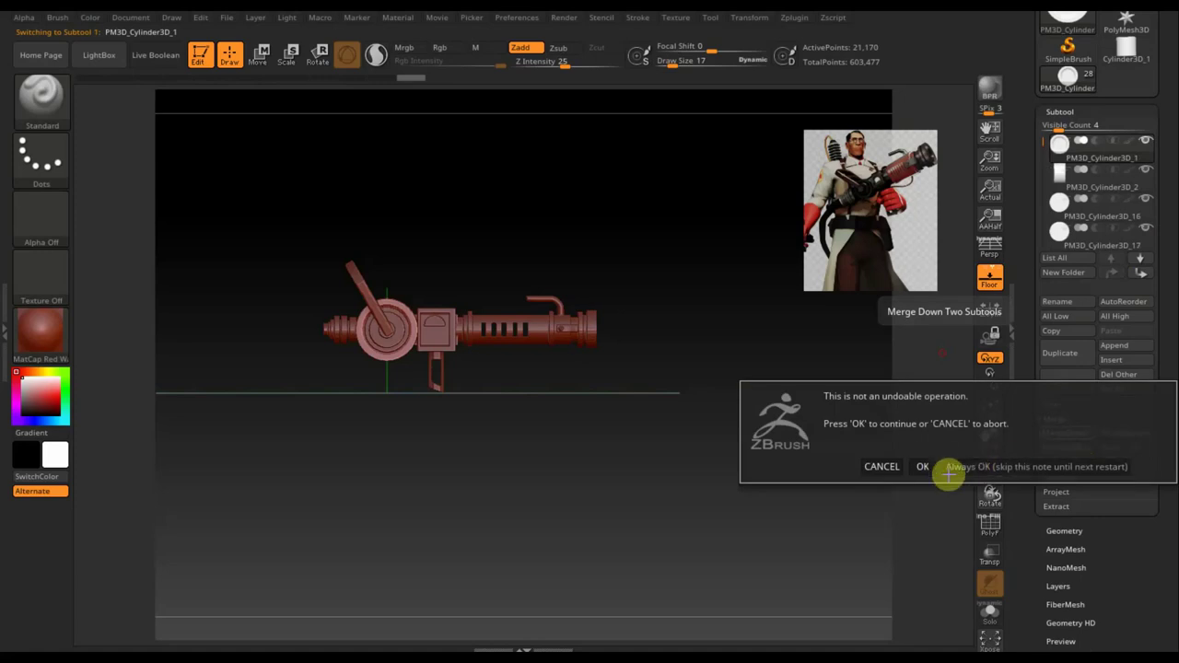
left_click(978, 467)
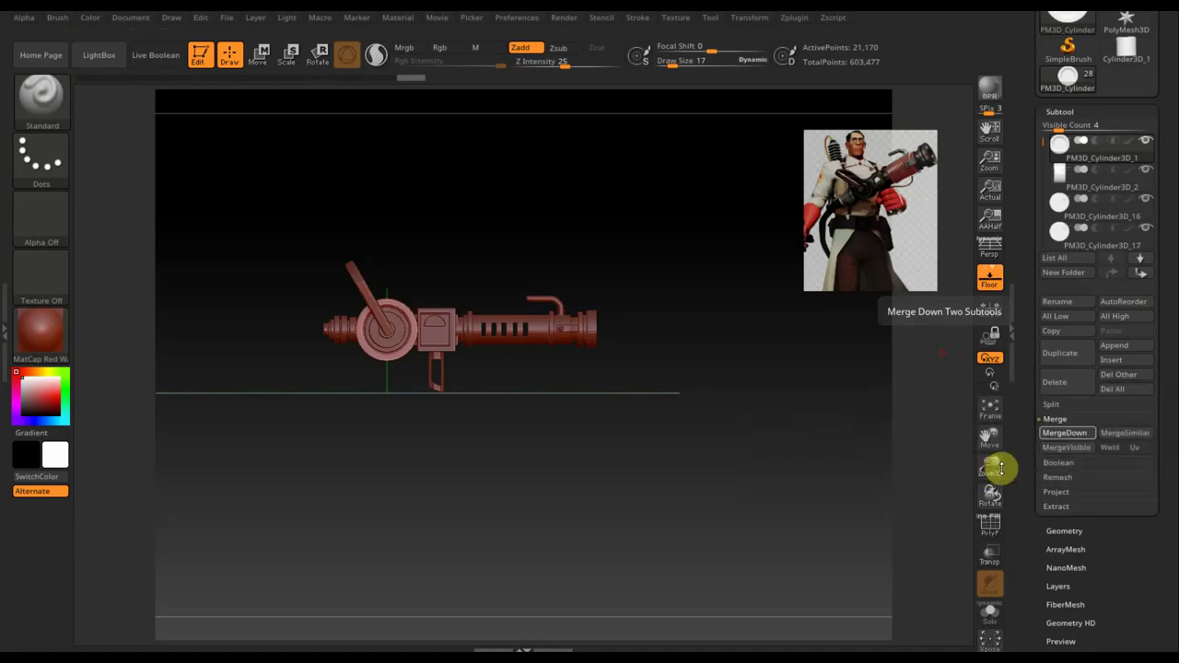
left_click(1097, 437)
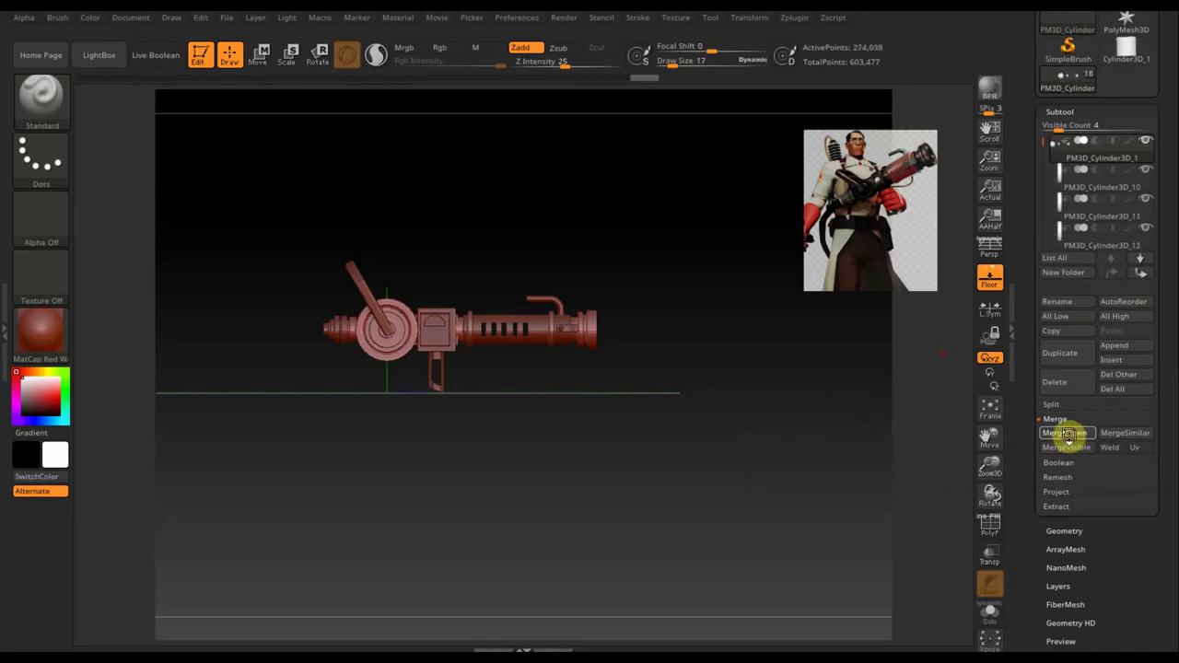
left_click(1068, 435)
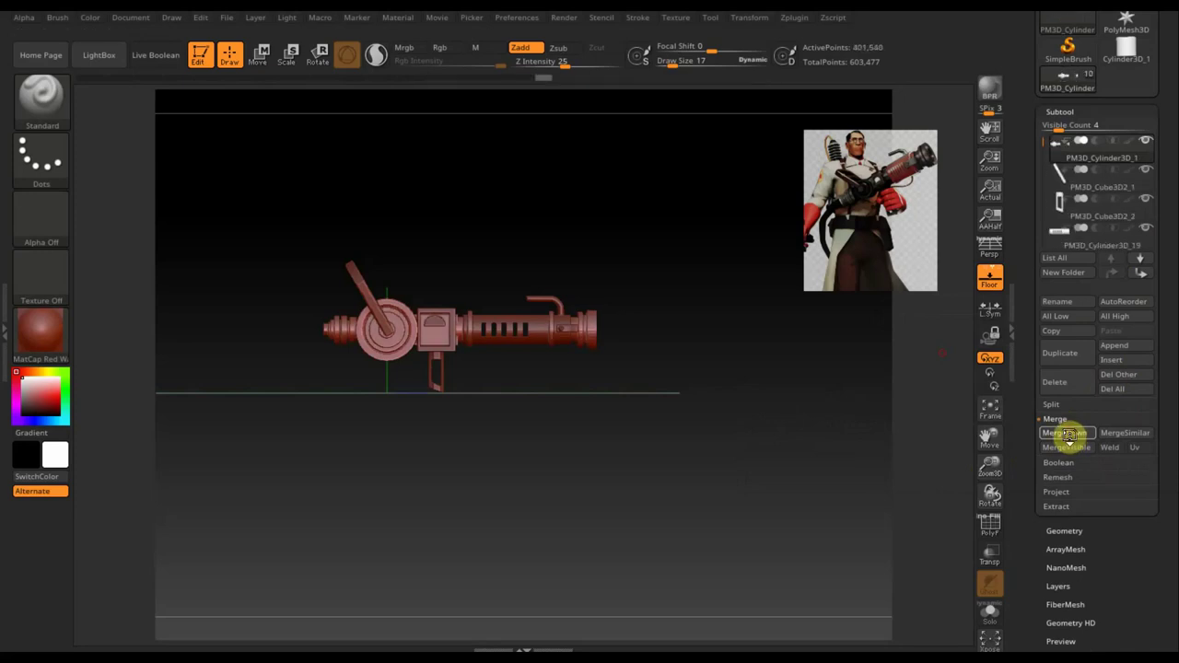
left_click(1068, 435)
left_click(1068, 435)
left_click(1069, 435)
left_click(1069, 434)
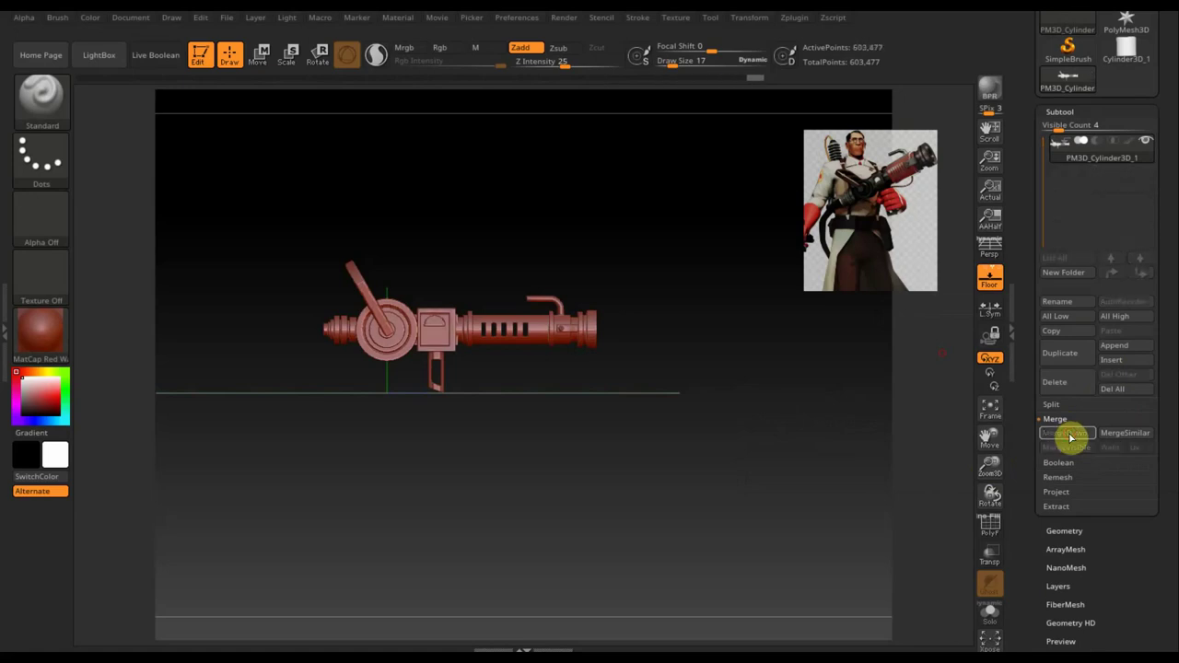
Turn and zoom in on the gun, showing its polygroups with PolyF
mouse_move(774, 476)
left_mouse_down()
mouse_move(627, 480)
mouse_move(756, 480)
left_mouse_up()
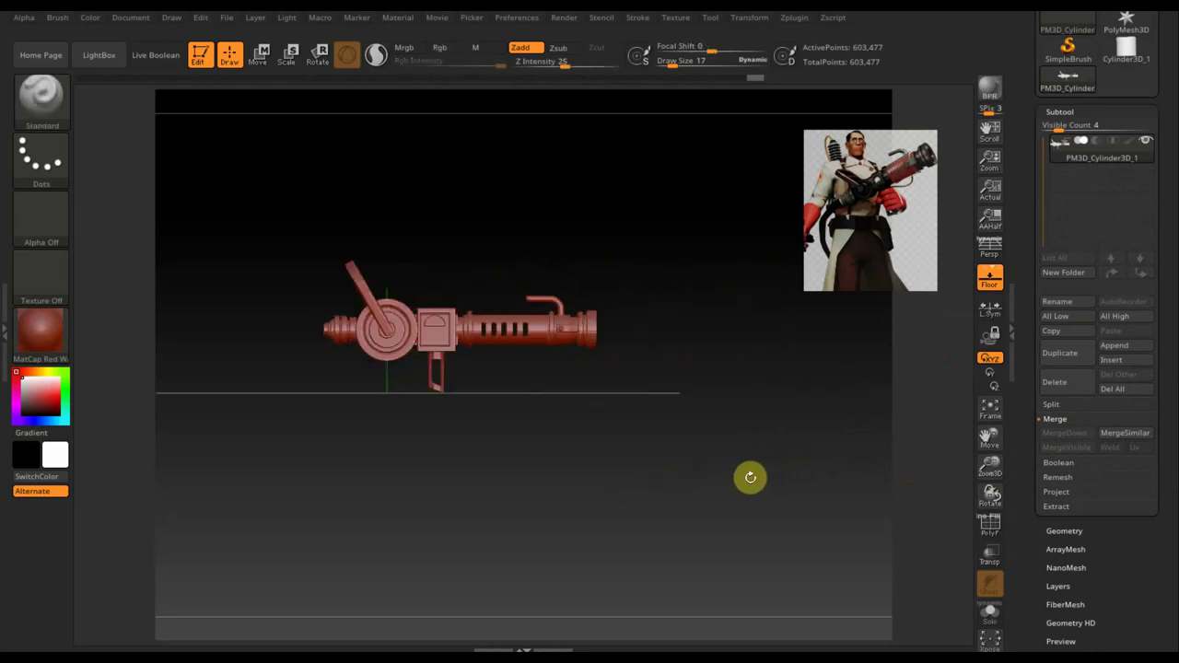
mouse_move(755, 480)
left_mouse_down("alt")
mouse_move(744, 492)
mouse_move(645, 491)
mouse_move(658, 492)
left_mouse_up("alt")
left_click(992, 528)
mouse_move(774, 522)
left_mouse_down("shift")
mouse_move(821, 524)
mouse_move(744, 537)
mouse_move(779, 605)
mouse_move(687, 563)
mouse_move(765, 577)
left_mouse_up("shift")
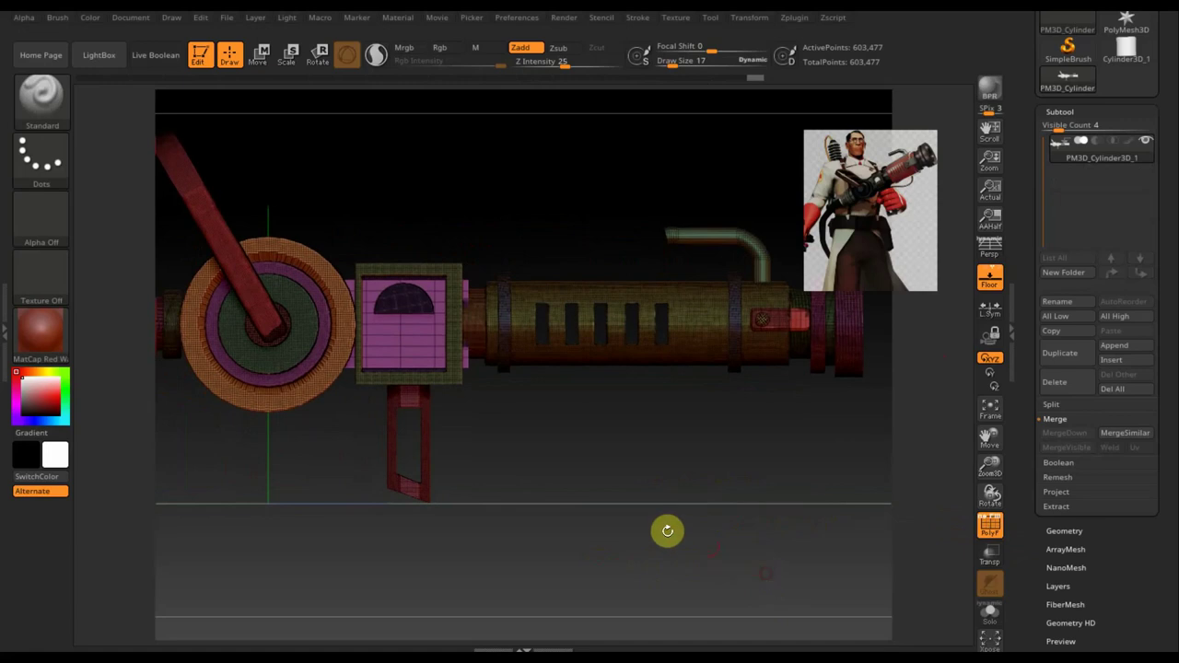
Isolate the pink square polygroup and the barrel section, then restore all parts
left_click(414, 354, "ctrl+shift")
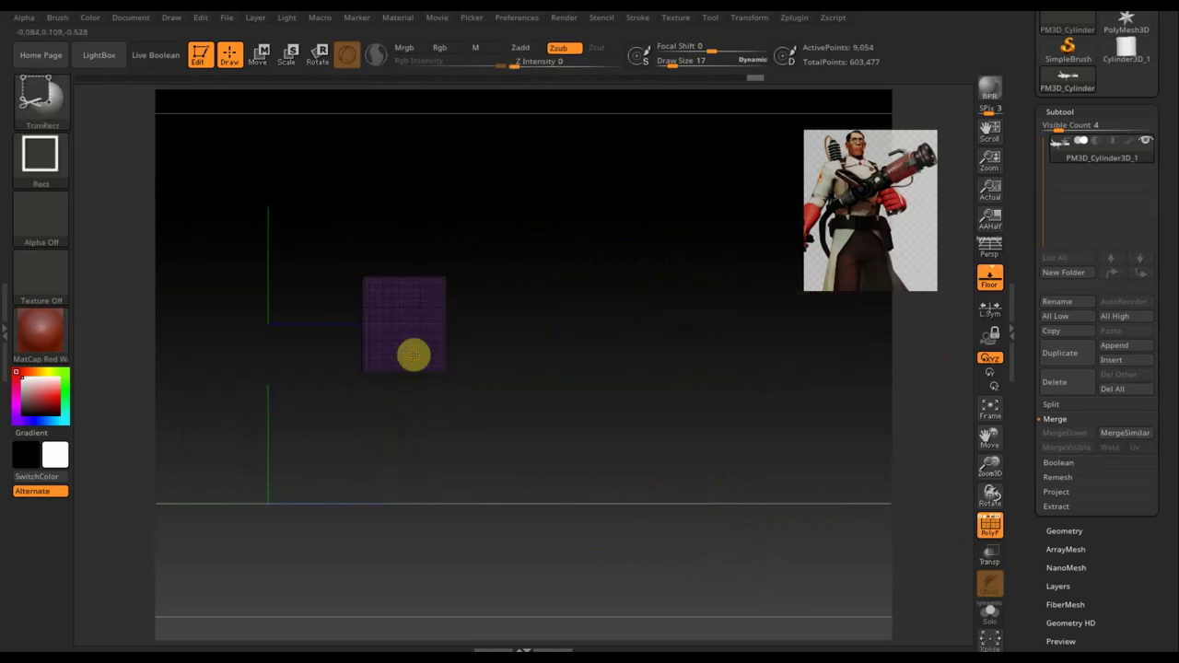
left_click(414, 354, "ctrl+shift")
left_click(702, 324, "ctrl+alt+shift")
left_click(678, 356, "ctrl+shift")
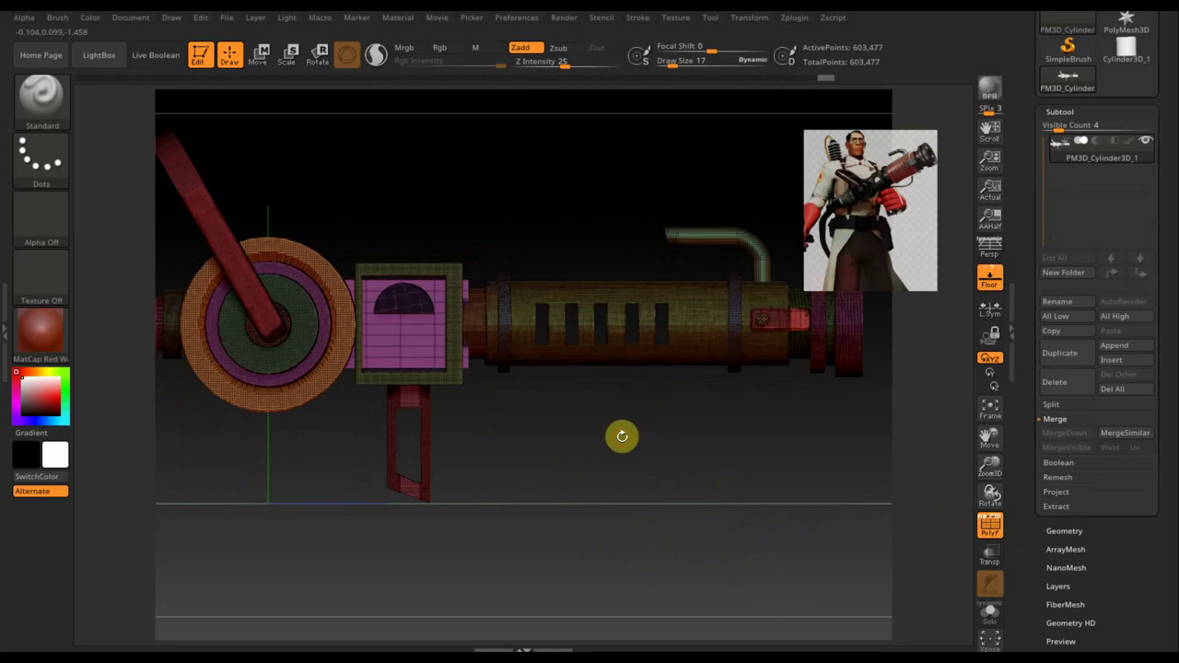
right_click_drag(628, 443, 608, 377, "ctrl")
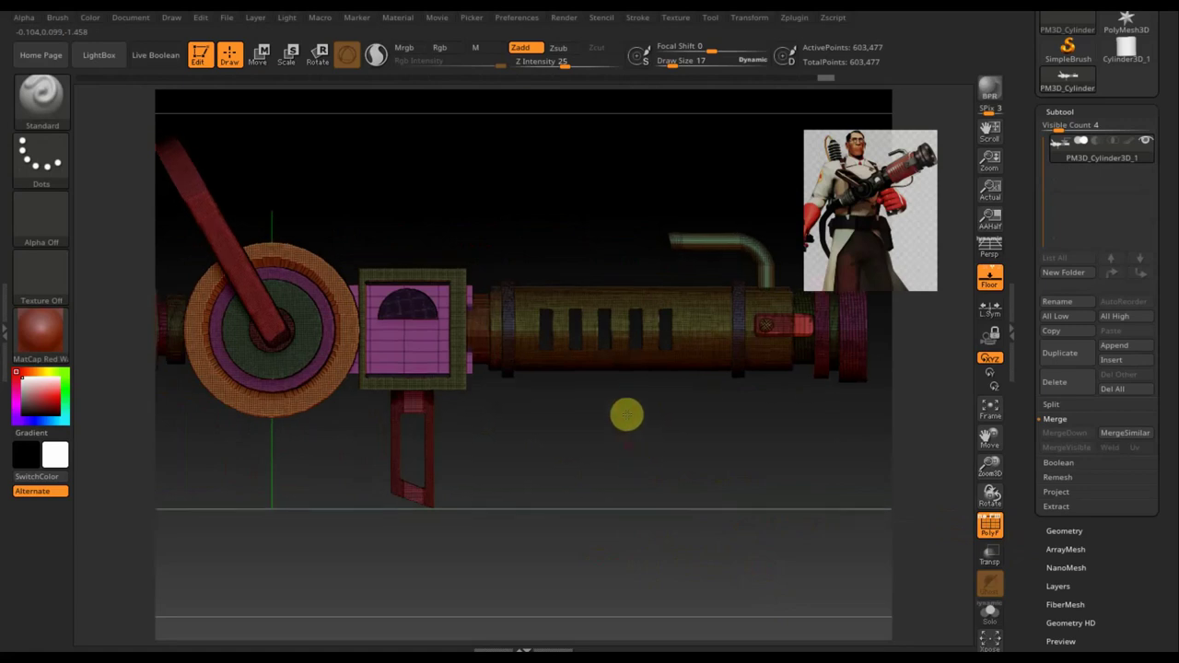
Turn off PolyF and duplicate the merged gun as PM3D_Cylinder3D_2
left_click(989, 528)
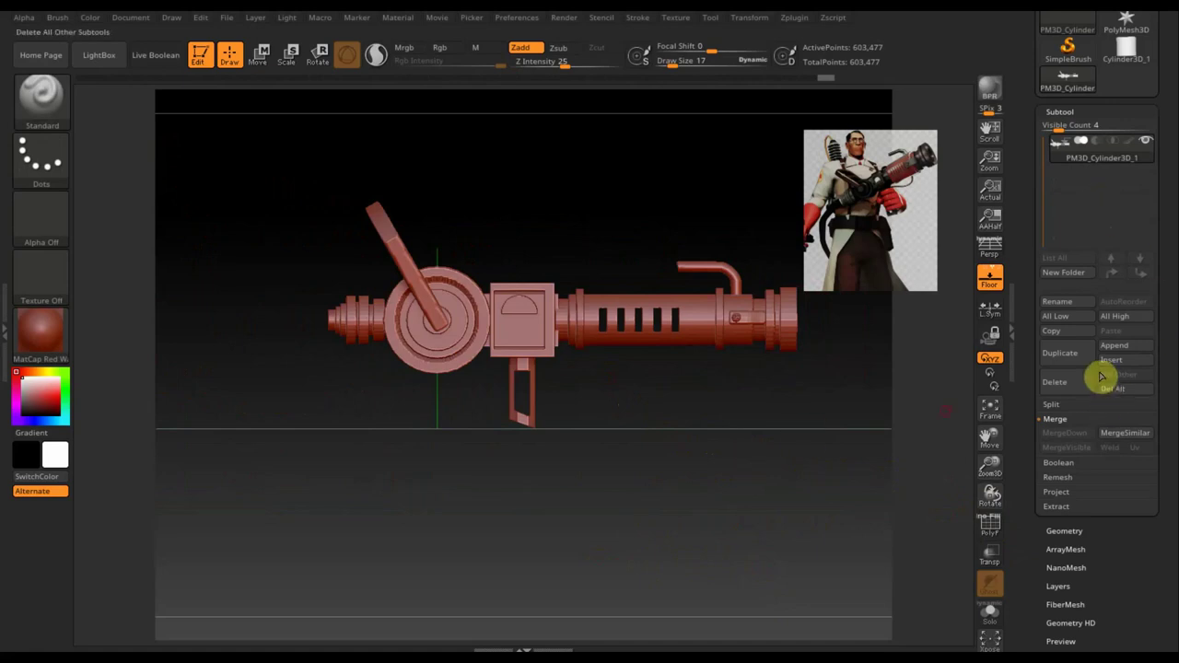
left_click(1066, 360)
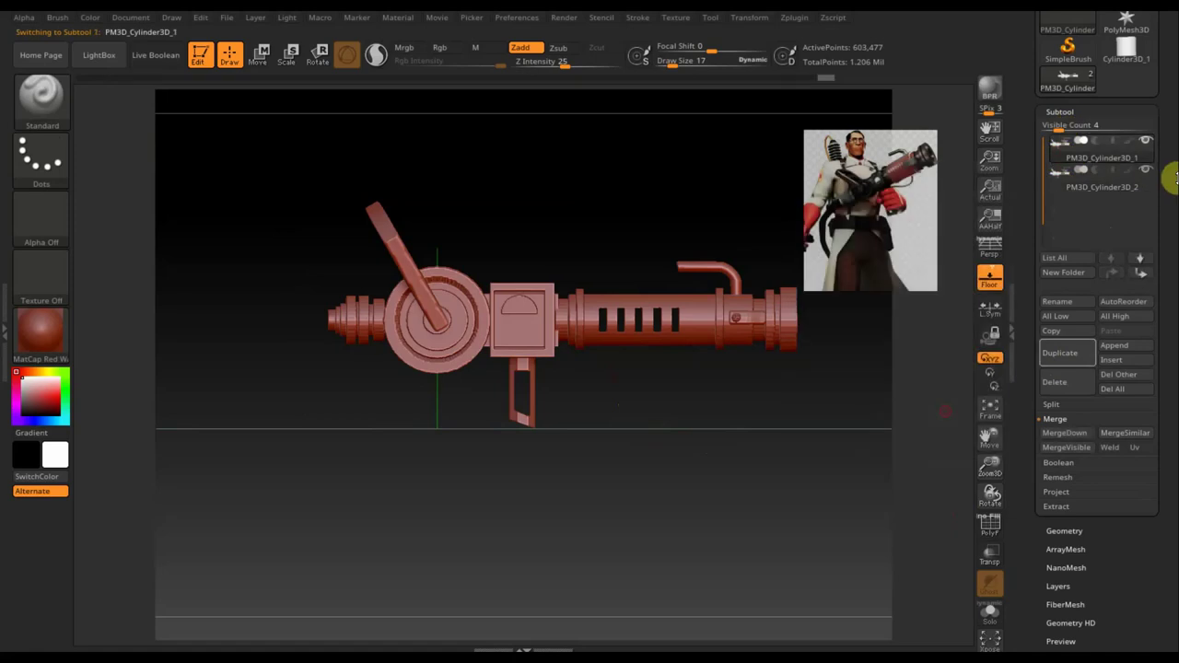
Select PM3D_Cylinder3D_1, hide the duplicate copy, and open Geometry > DynaMesh at resolution 344
left_click(1078, 155)
left_click(1145, 169)
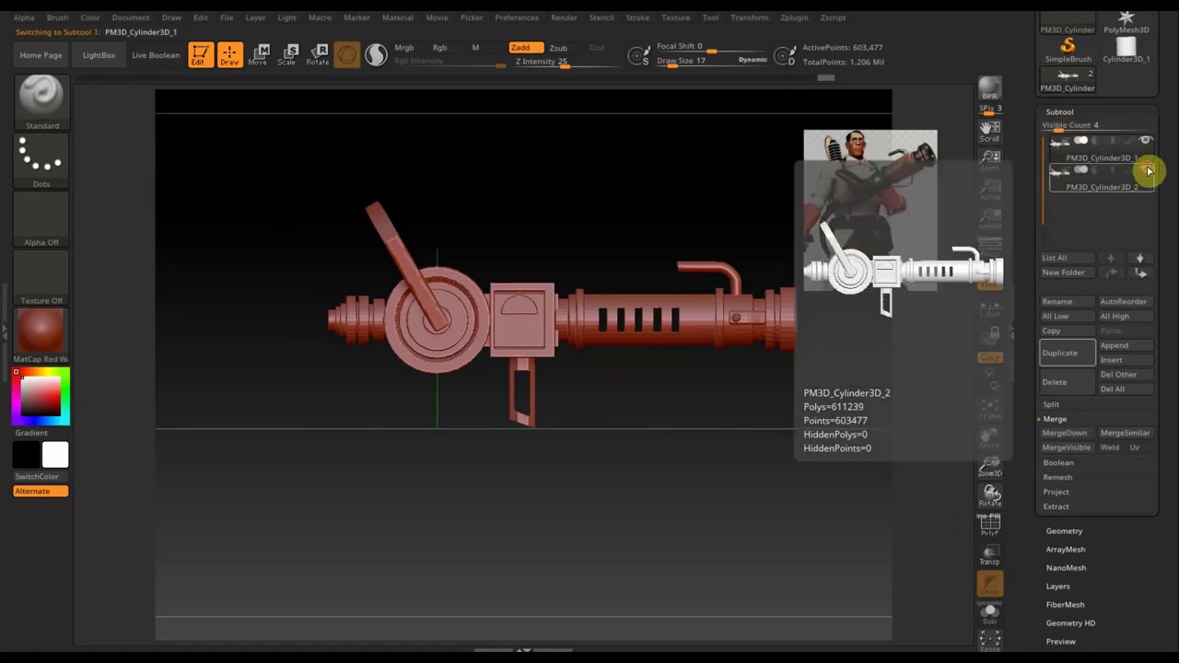
left_click(1064, 533)
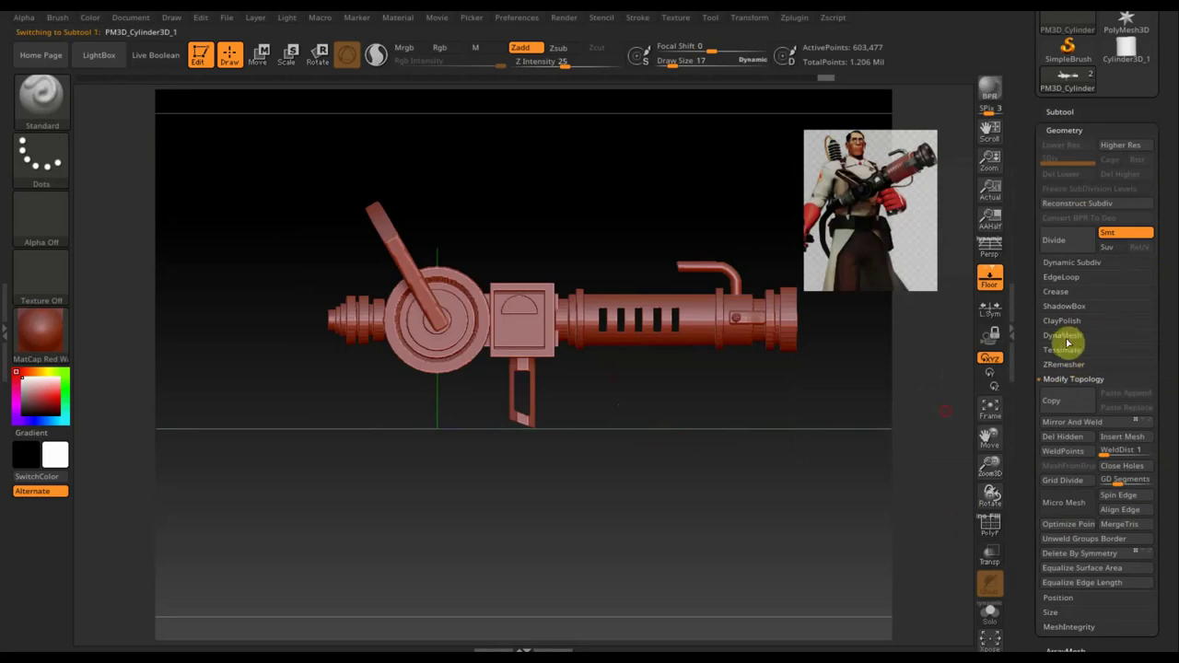
left_click(1064, 336)
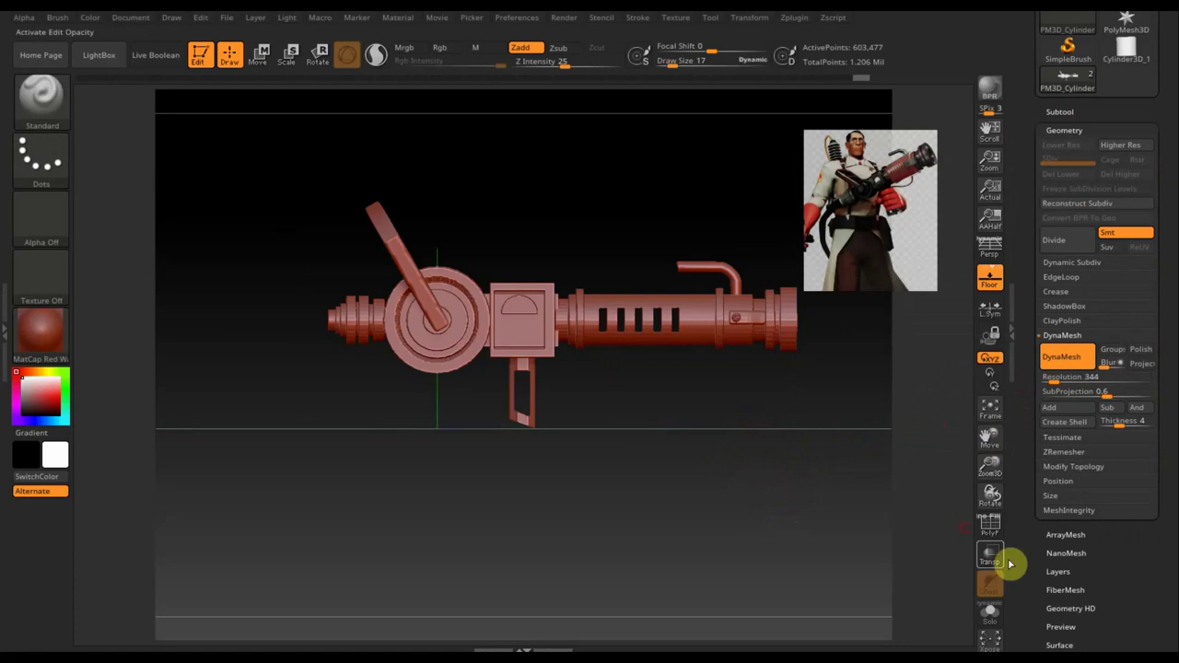
Test-remesh the gun with DynaMesh, inspect it, then undo to restore the barrel slots
left_click(990, 528)
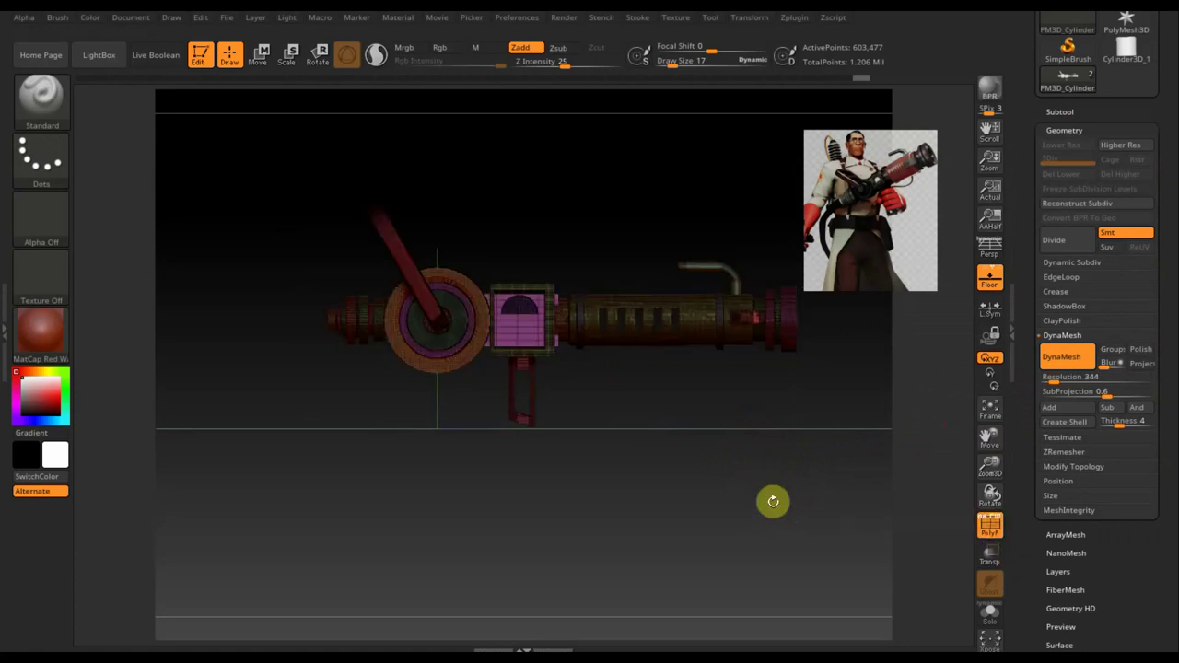
mouse_move(748, 472)
left_mouse_down("ctrl")
mouse_move(821, 589)
mouse_move(820, 563)
left_mouse_up("ctrl")
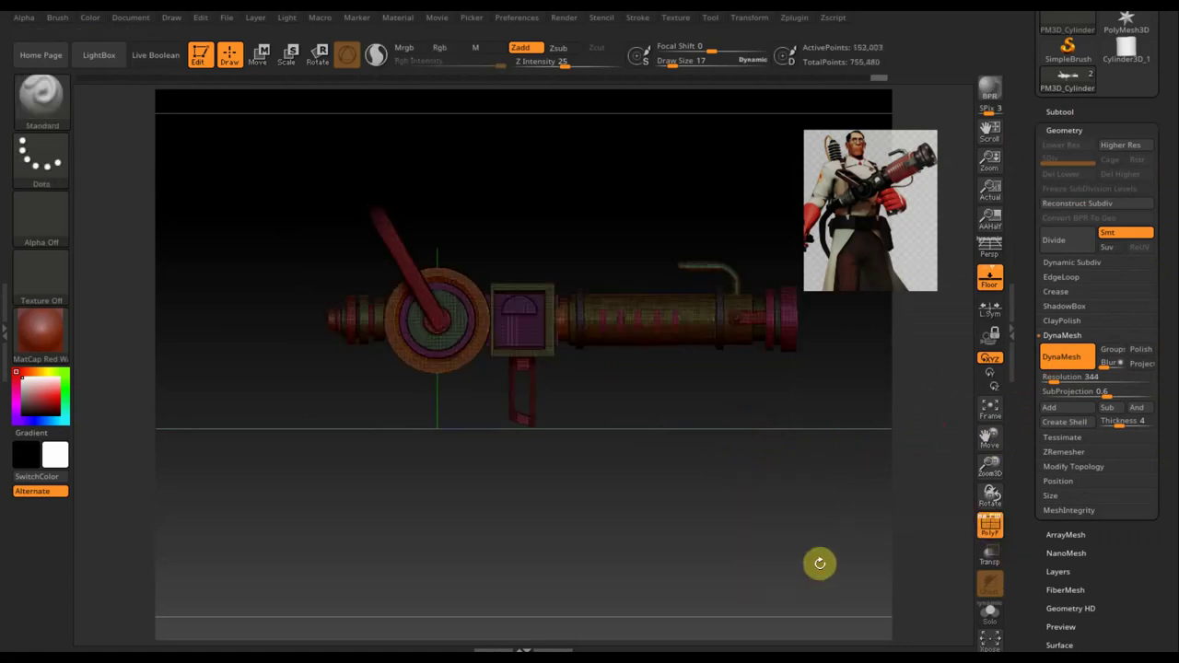
left_click(990, 527)
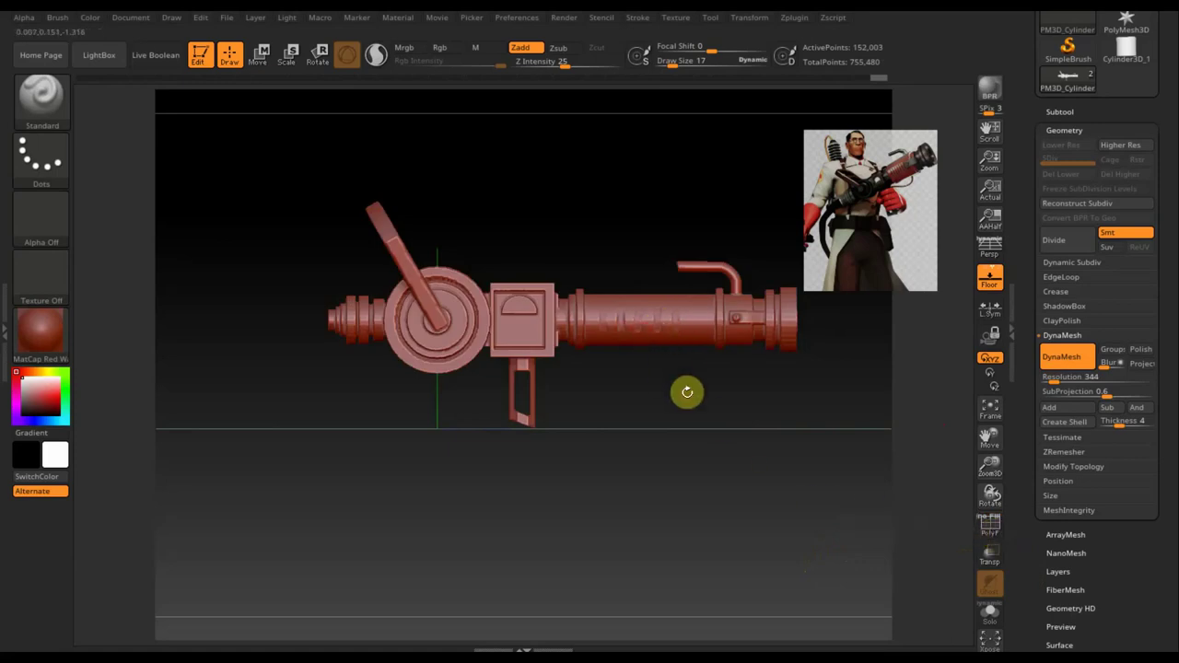
mouse_move(710, 414)
left_mouse_down("shift")
mouse_move(738, 413)
mouse_move(663, 422)
left_mouse_up("shift")
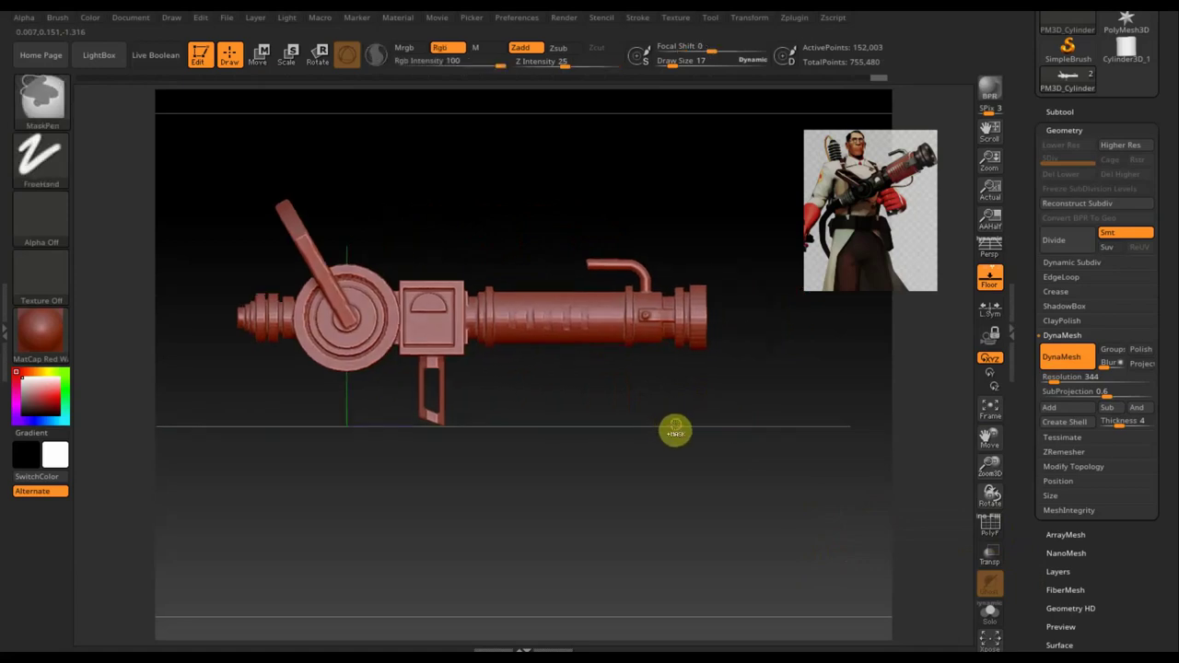
key("ctrl+d")
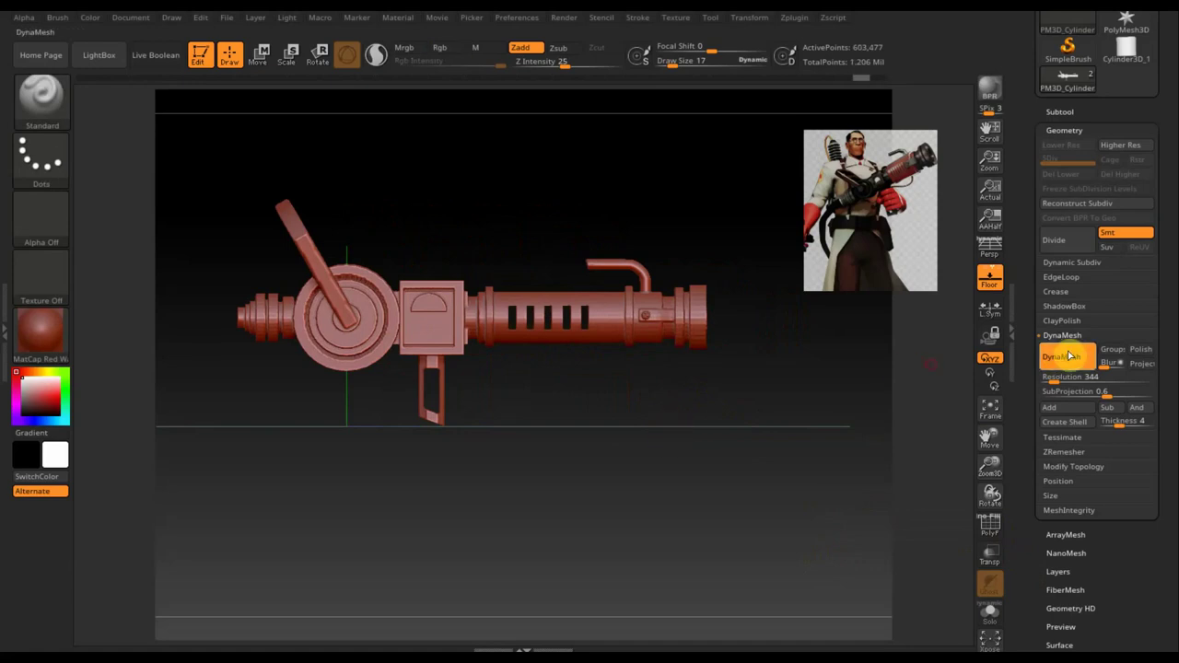
Raise DynaMesh resolution to 800, remesh the gun again, inspect, then undo
left_click_drag(1054, 378, 1066, 381)
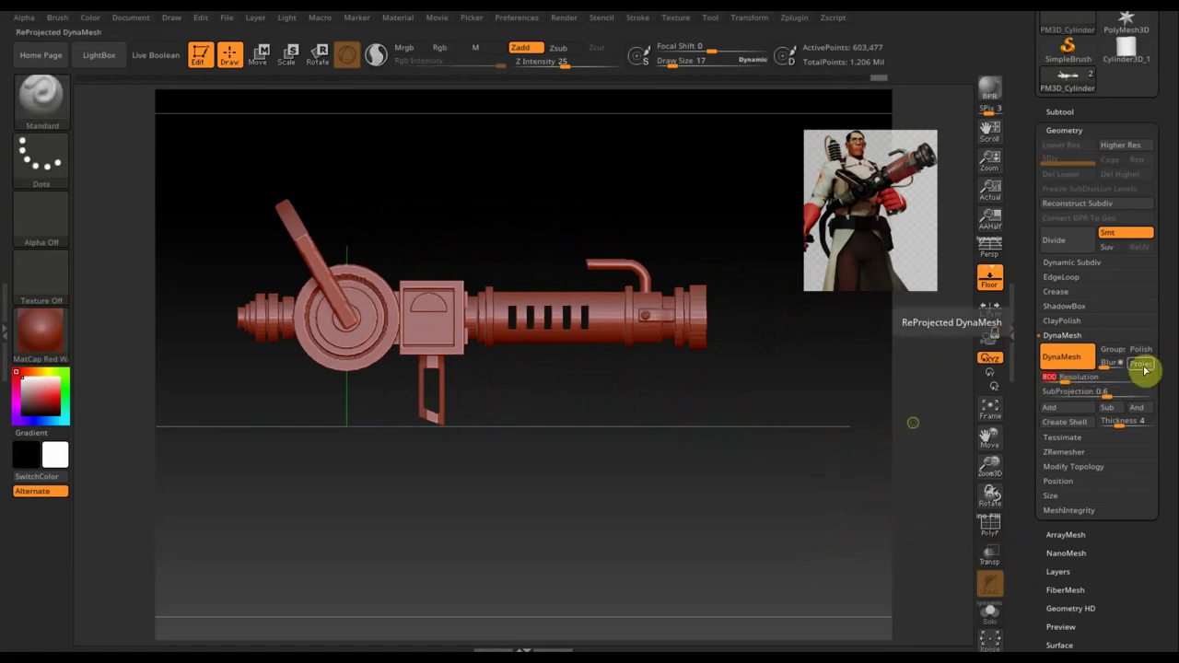
key("ctrl")
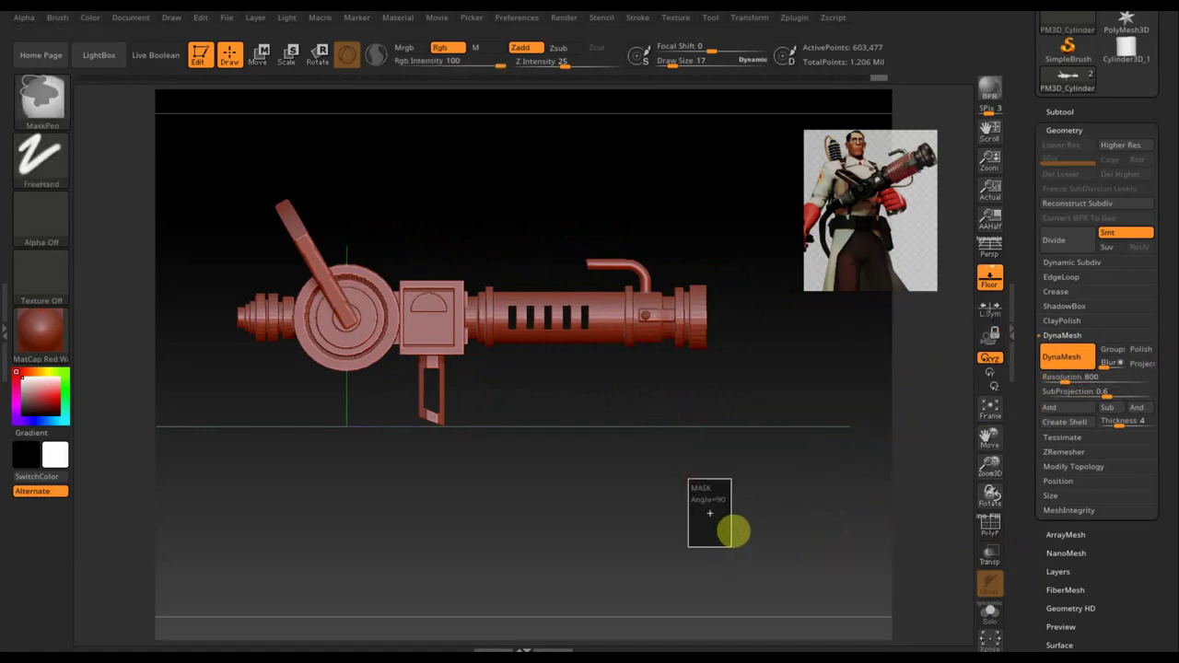
left_click(736, 522, "ctrl")
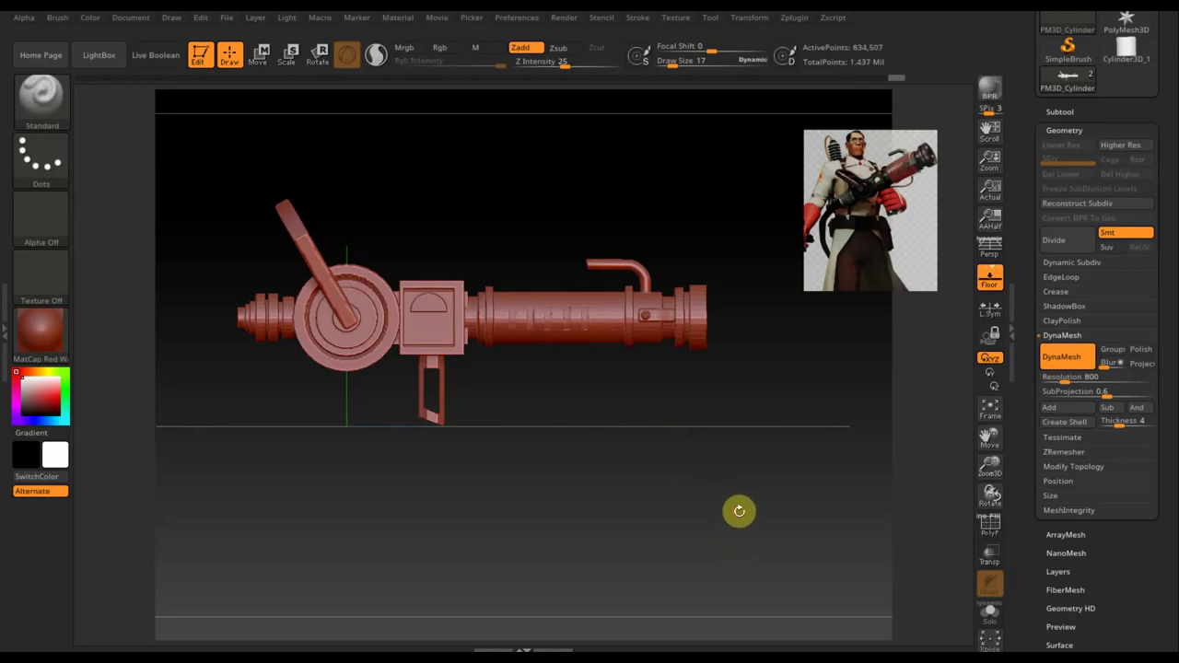
left_click_drag(725, 517, 739, 521)
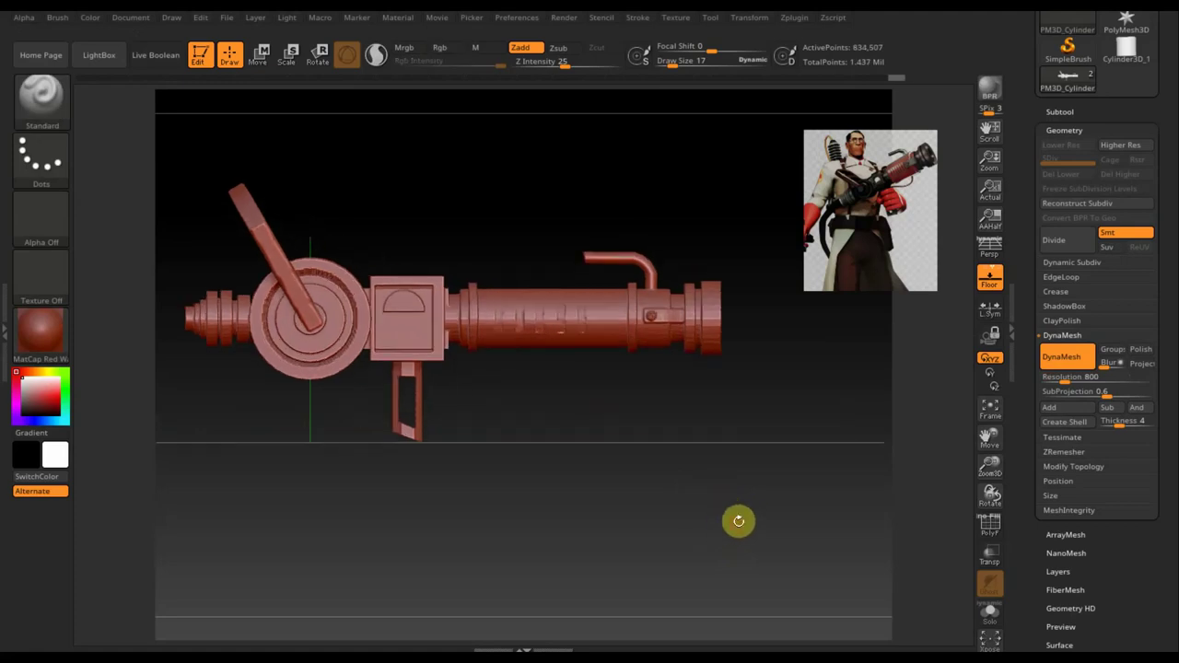
key("ctrl+z")
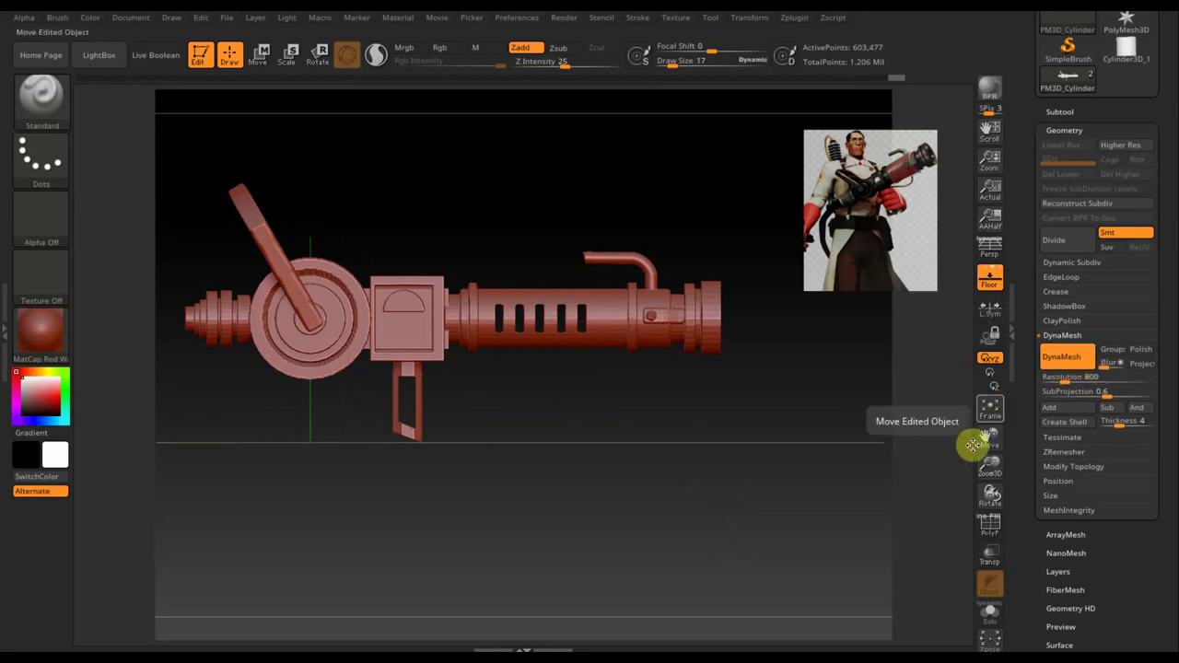
DynaMesh the gun again and inspect the result, toggling the wireframe overlay
left_click_drag(776, 452, 823, 539, "ctrl")
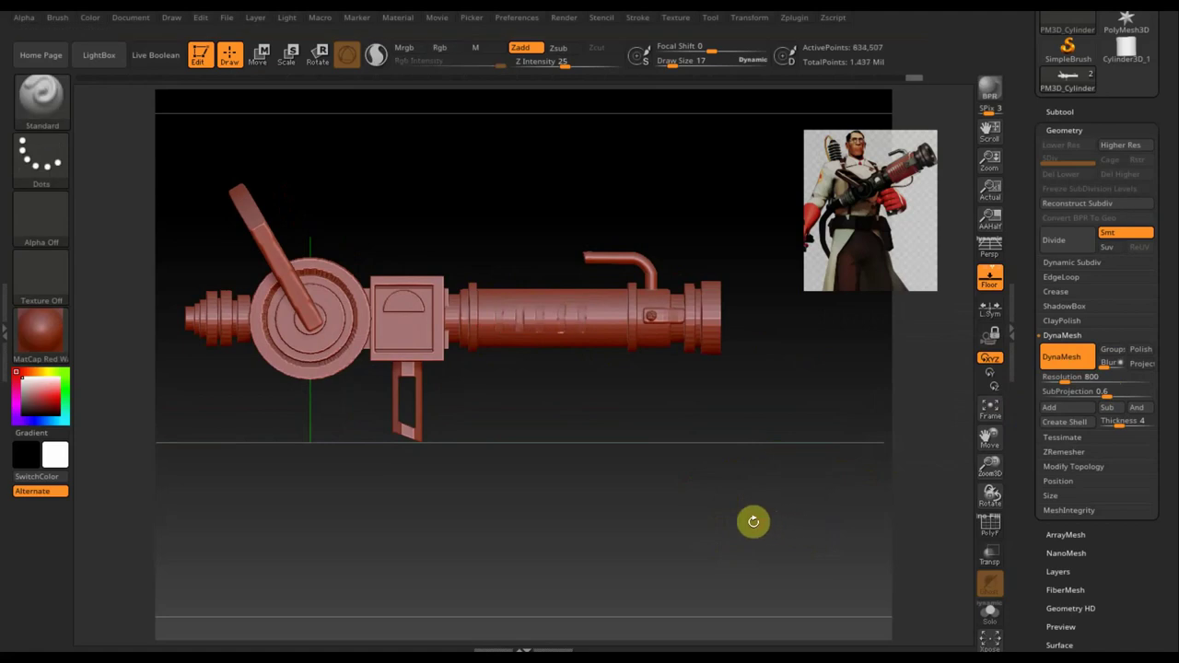
mouse_move(653, 503)
left_mouse_down()
mouse_move(638, 519)
mouse_move(655, 521)
left_mouse_up()
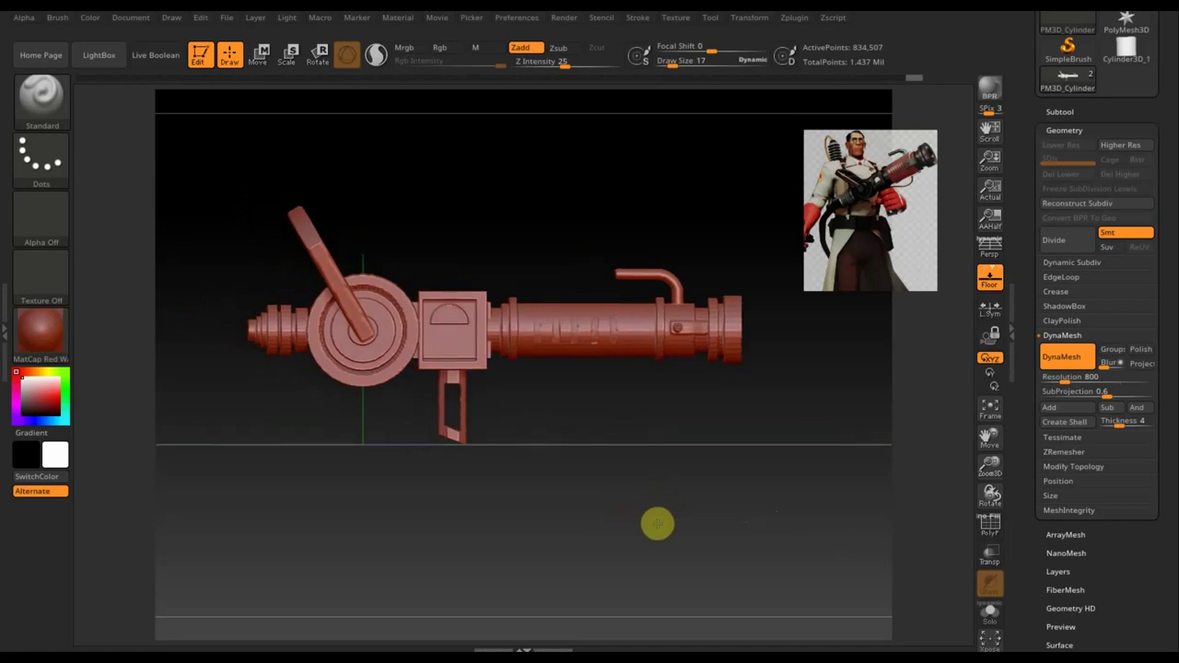
left_click(991, 527)
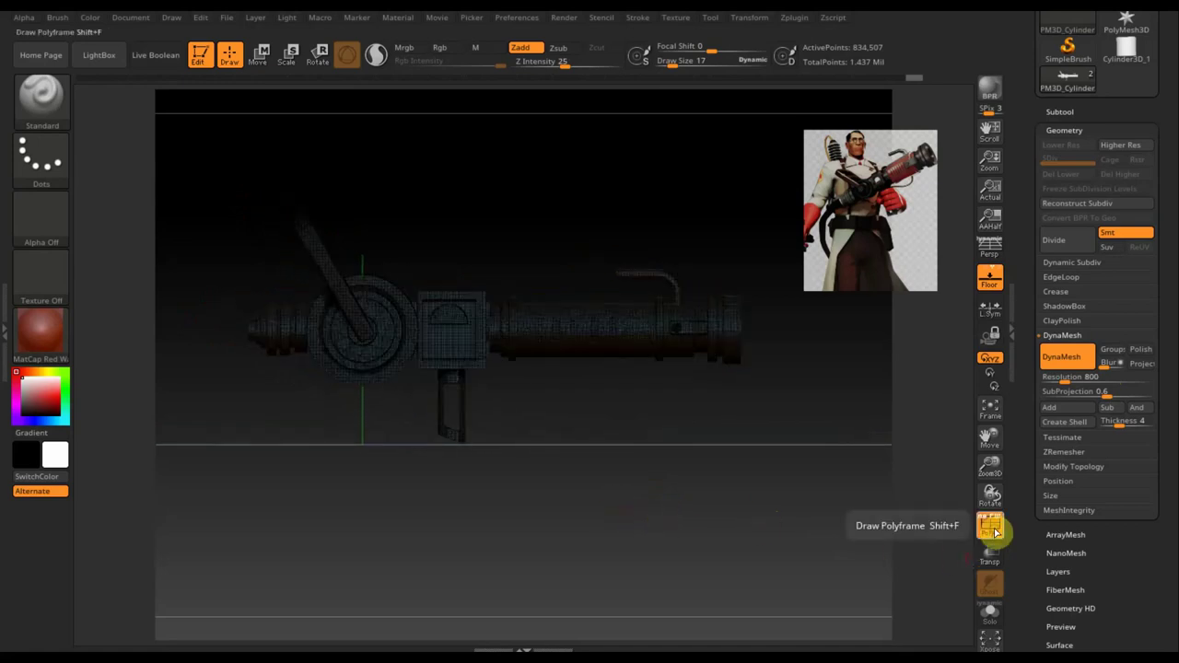
left_click(991, 529)
mouse_move(780, 540)
left_mouse_down()
mouse_move(717, 546)
mouse_move(768, 550)
left_mouse_up()
Unhide the duplicate gun copy and expand the subtool Project options
left_click(1051, 112)
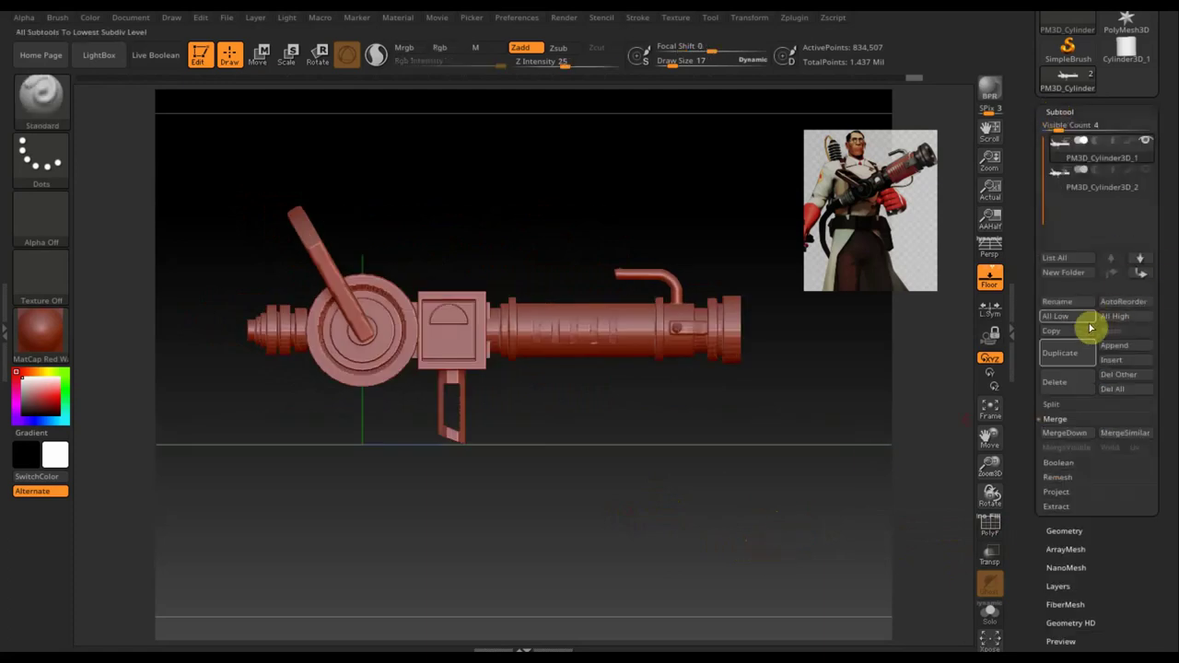
left_click(1145, 170)
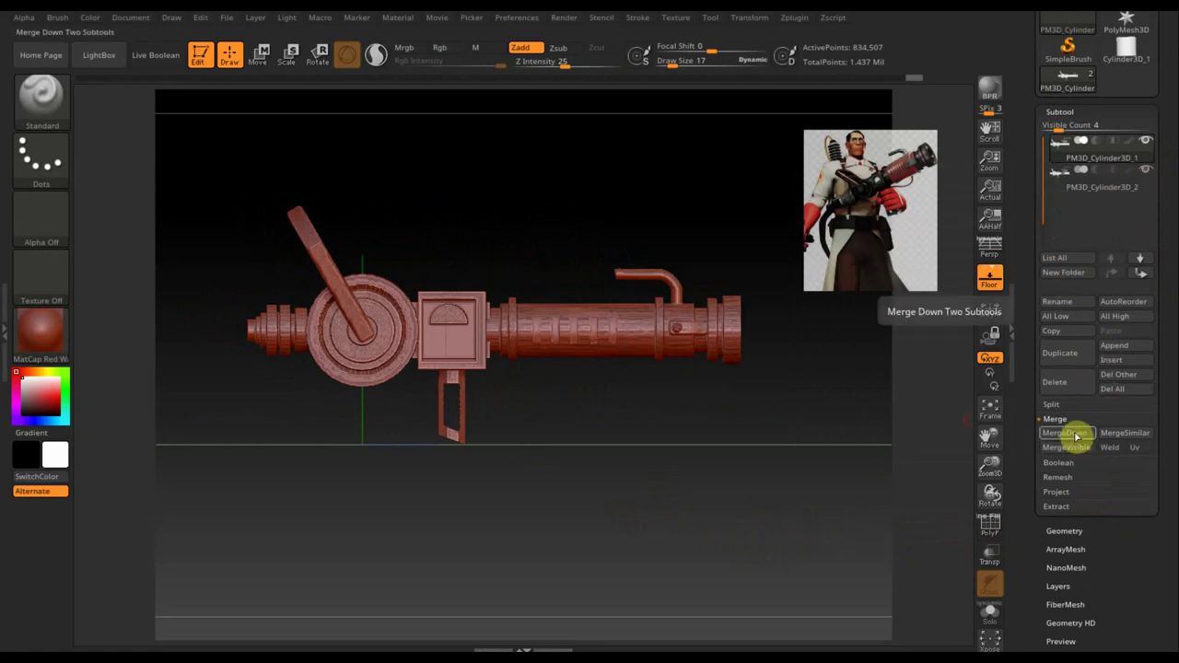
left_click(1063, 493)
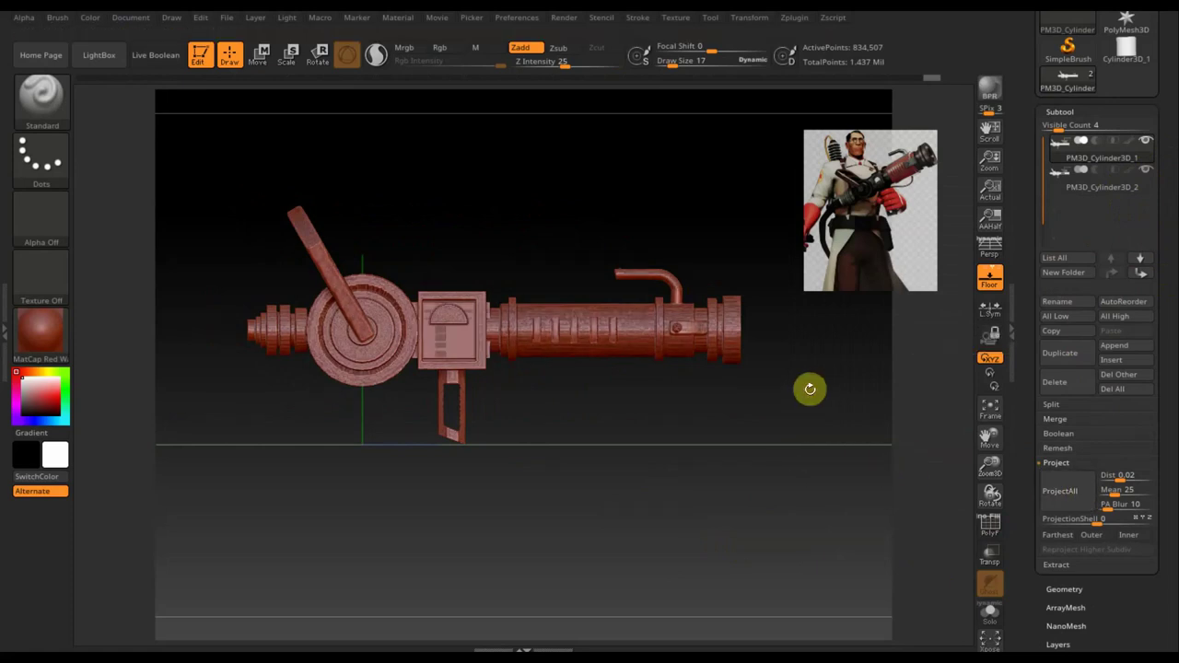
mouse_move(1102, 181)
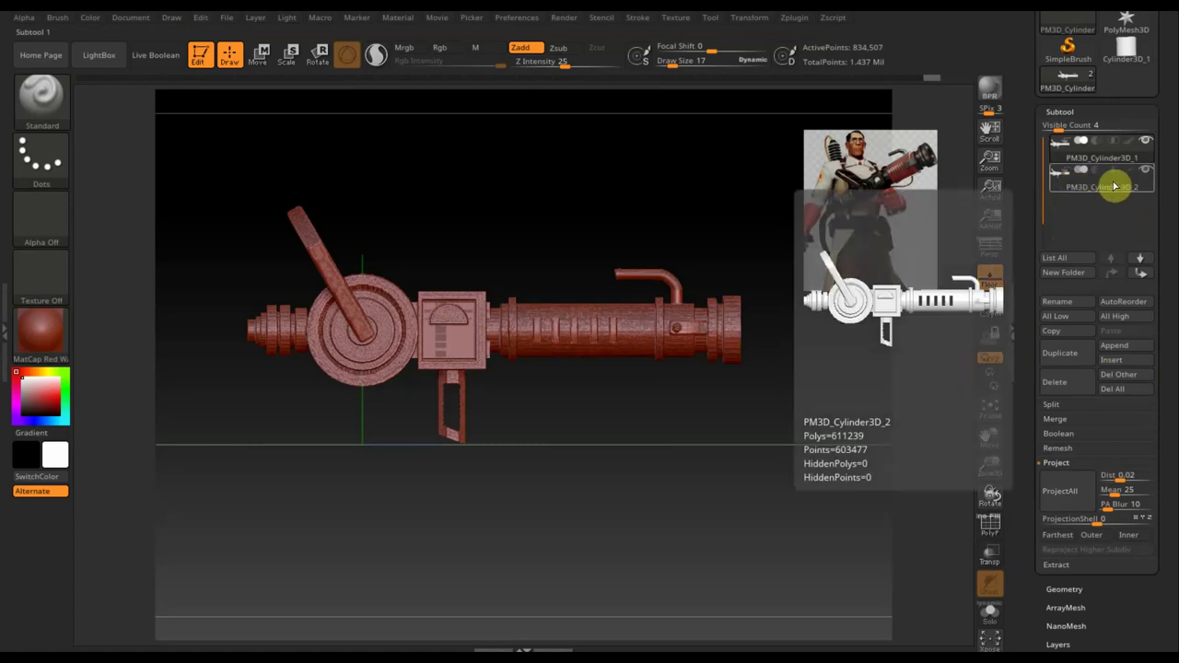
Delete the PM3D_Cylinder3D_2 subtool, confirming the deletion
left_click(1144, 174)
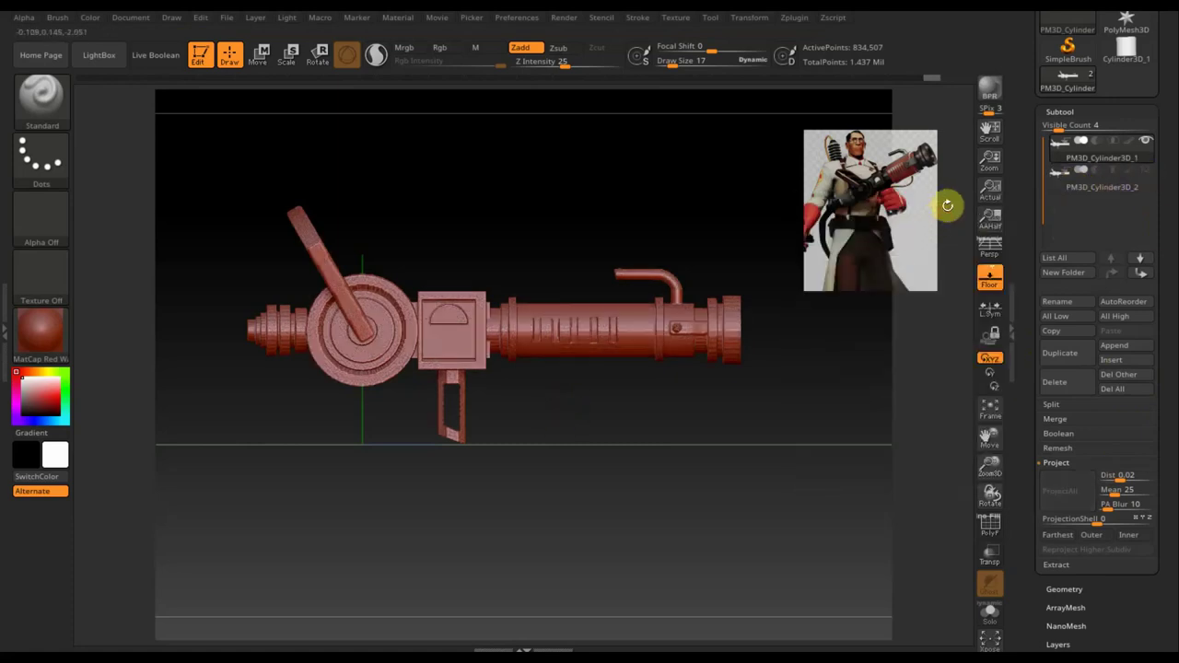
left_click(1055, 187)
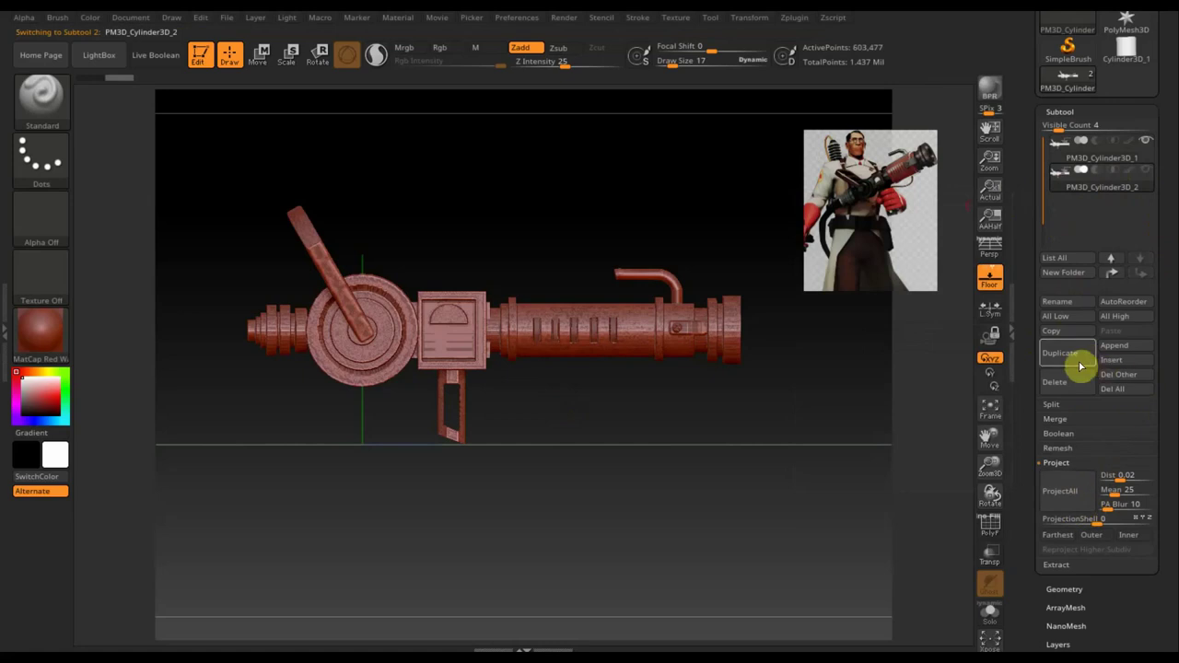
left_click(1058, 384)
left_click(923, 416)
Inspect the slotted barrel up close, then bring up the mesh picker for appending
mouse_move(753, 493)
left_mouse_down()
mouse_move(747, 537)
mouse_move(673, 497)
mouse_move(687, 494)
mouse_move(742, 621)
mouse_move(694, 484)
mouse_move(706, 589)
mouse_move(561, 404)
left_mouse_up()
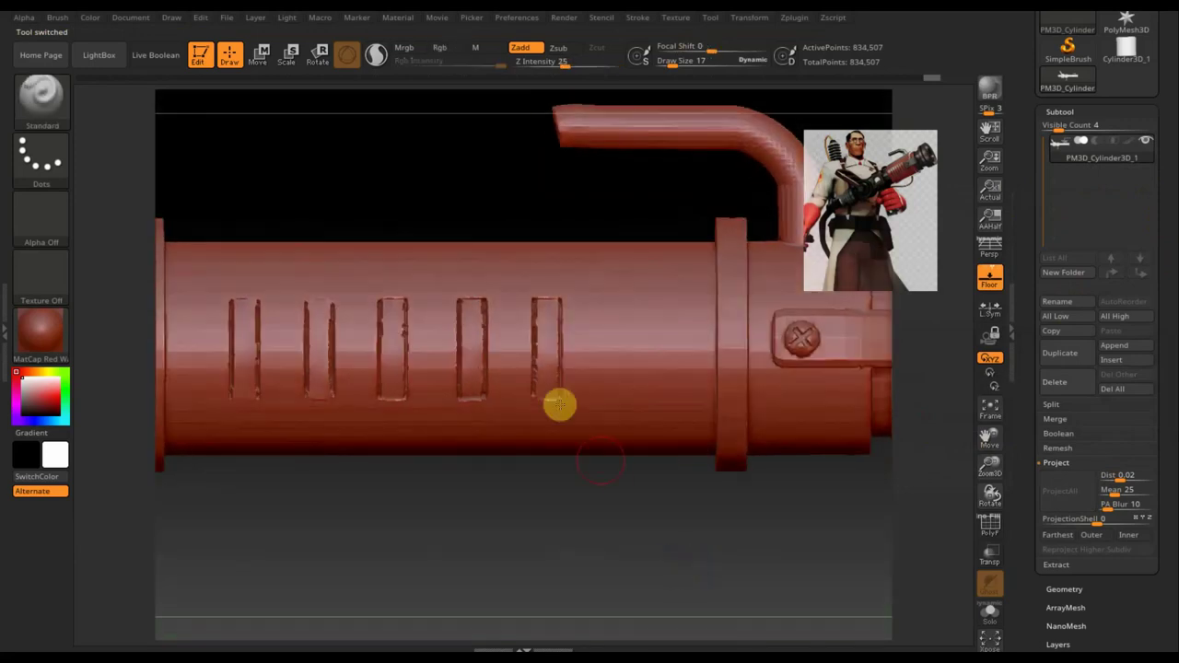
mouse_move(621, 516)
left_mouse_down()
mouse_move(590, 367)
mouse_move(581, 418)
mouse_move(678, 434)
mouse_move(611, 449)
mouse_move(497, 319)
left_mouse_up()
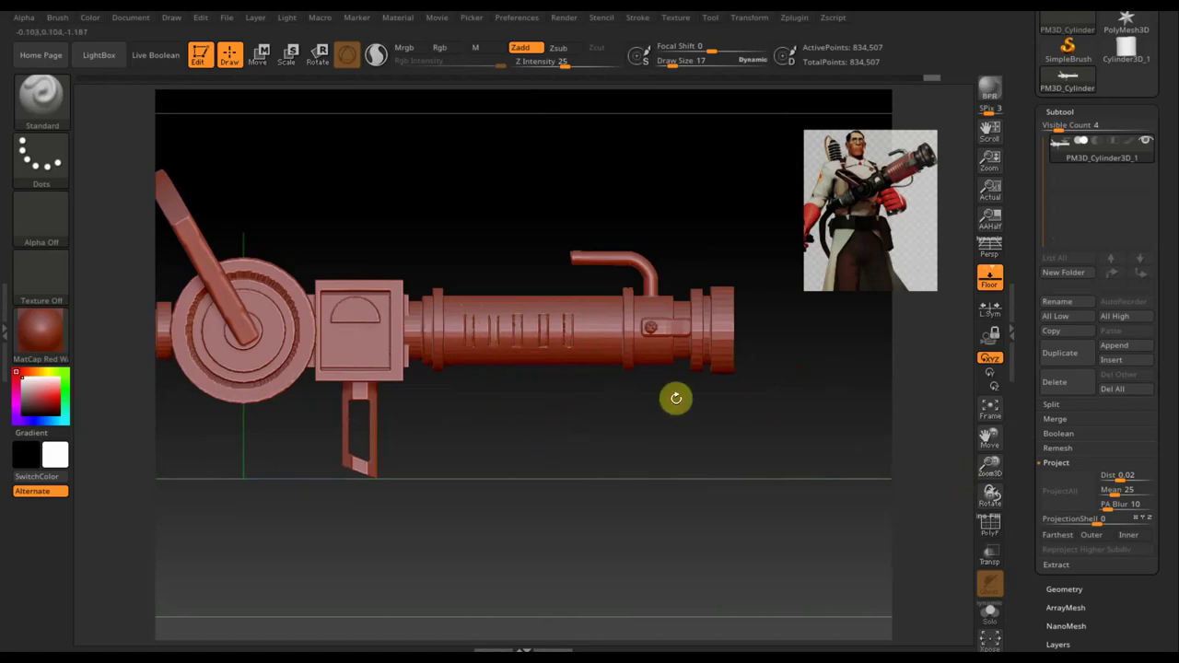
left_click(1114, 348)
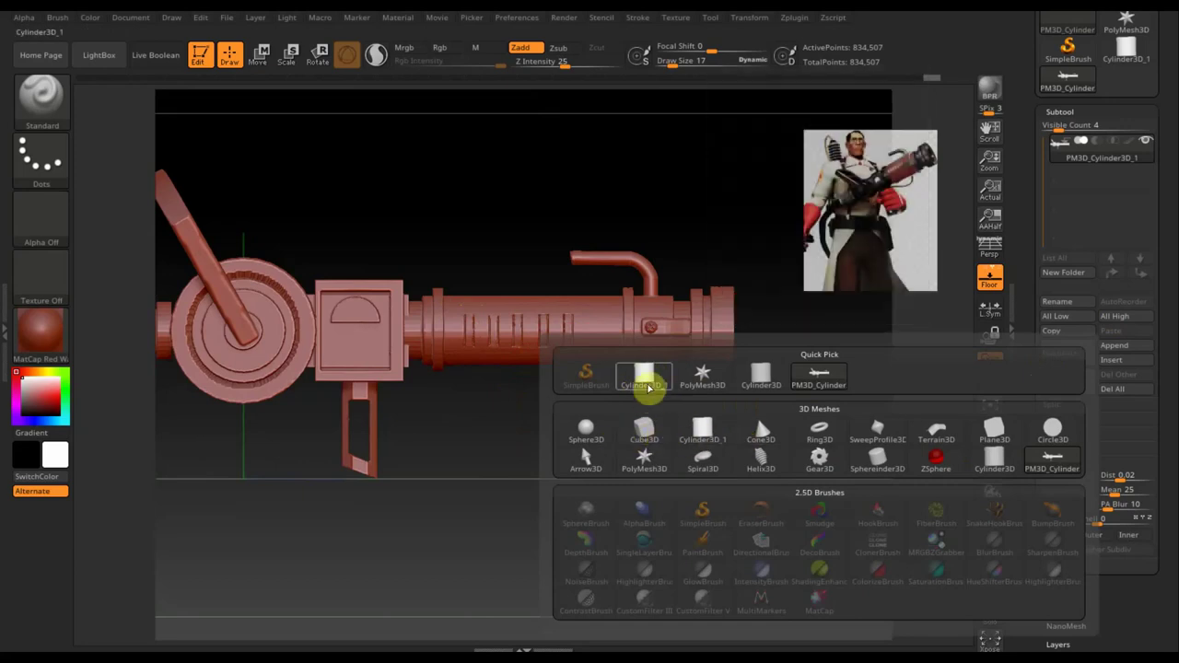
Append a Cylinder3D subtool, rotate it 90 degrees and shrink it to a small disc
left_click(649, 376)
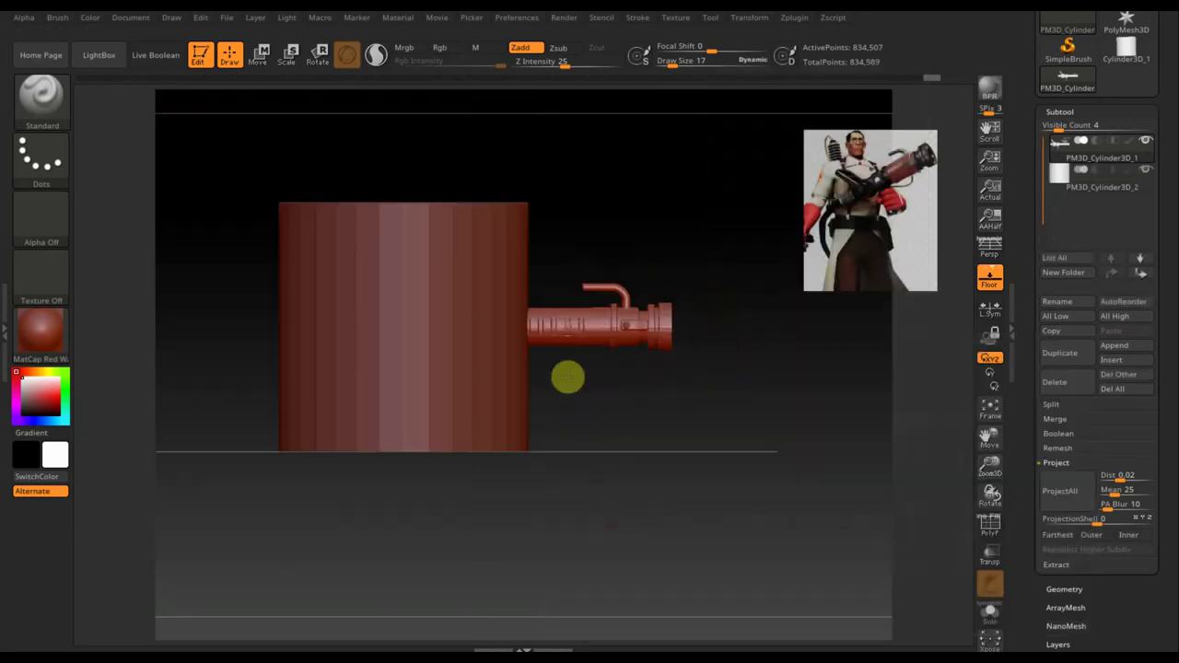
left_click_drag(613, 523, 363, 97, "alt")
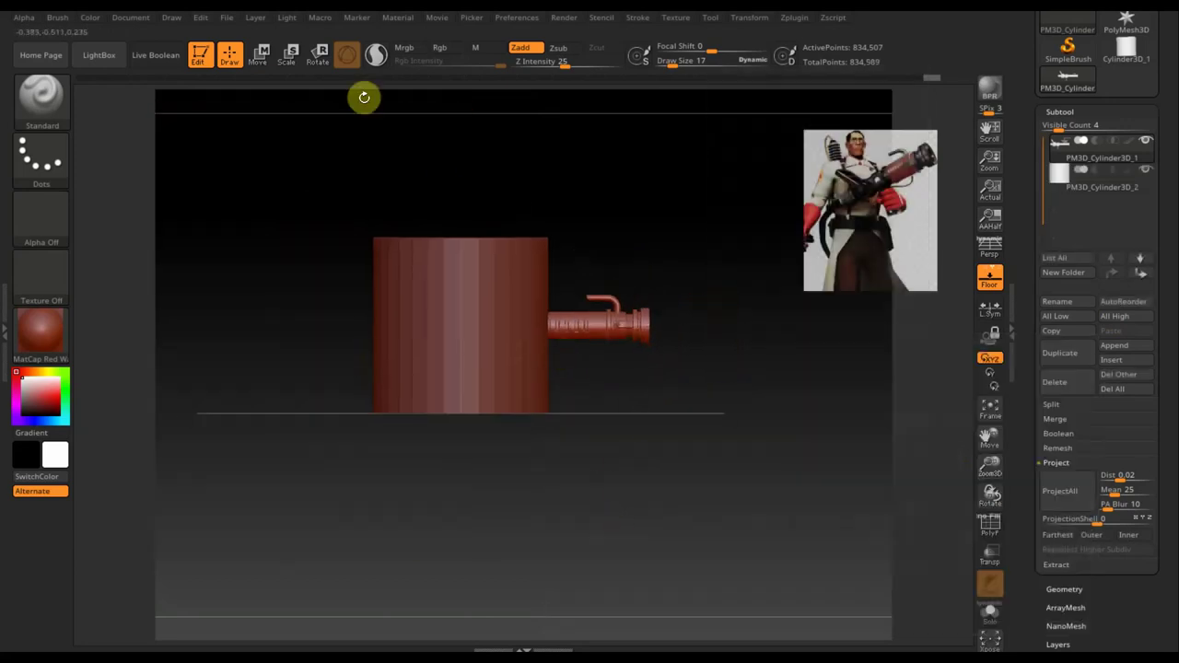
left_click(1093, 189)
left_click(257, 53)
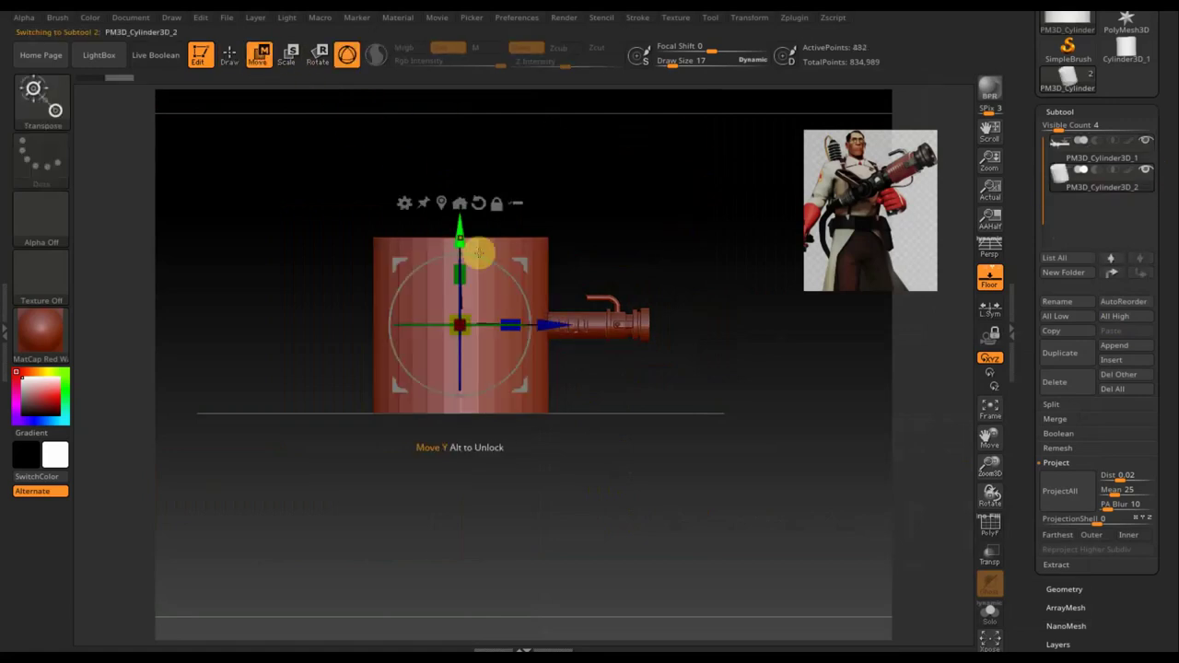
mouse_move(497, 265)
left_mouse_down()
mouse_move(402, 290)
mouse_move(408, 274)
left_mouse_up()
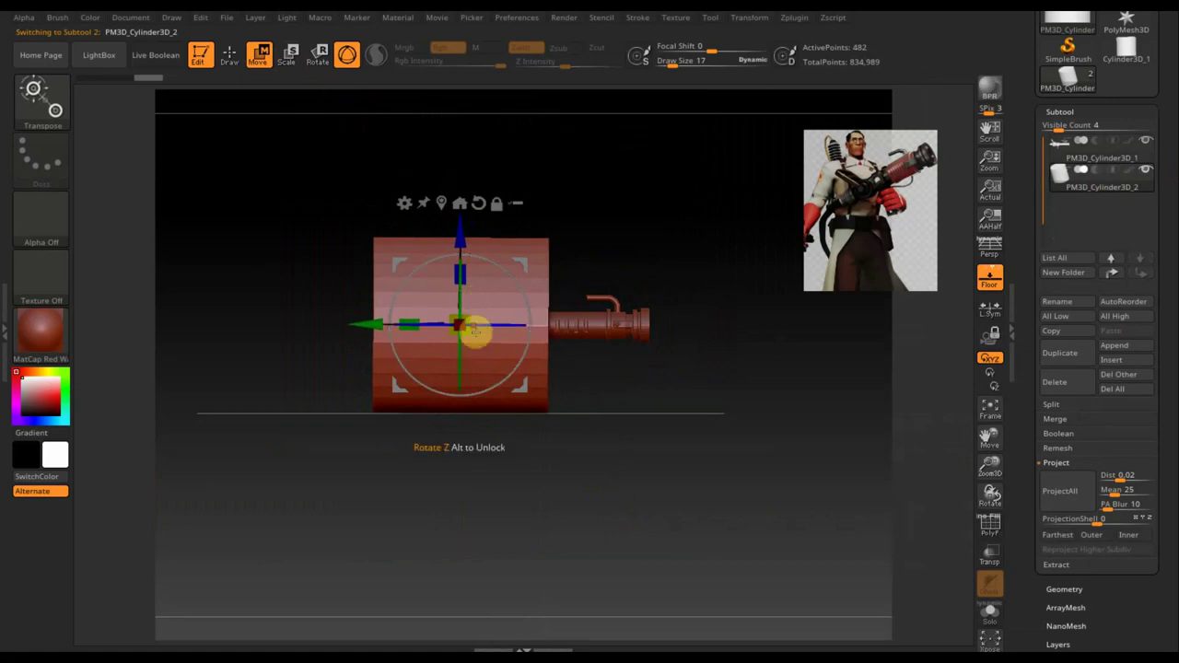
mouse_move(472, 336)
left_mouse_down()
mouse_move(411, 286)
mouse_move(623, 358)
left_mouse_up()
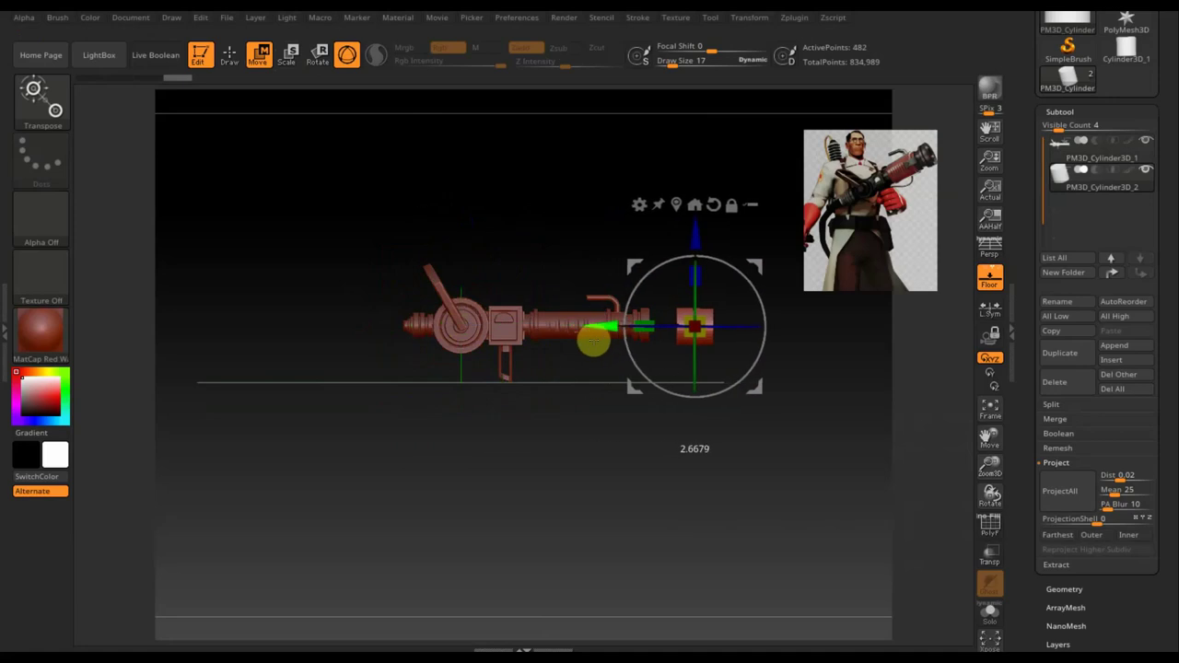
left_click_drag(684, 329, 584, 320)
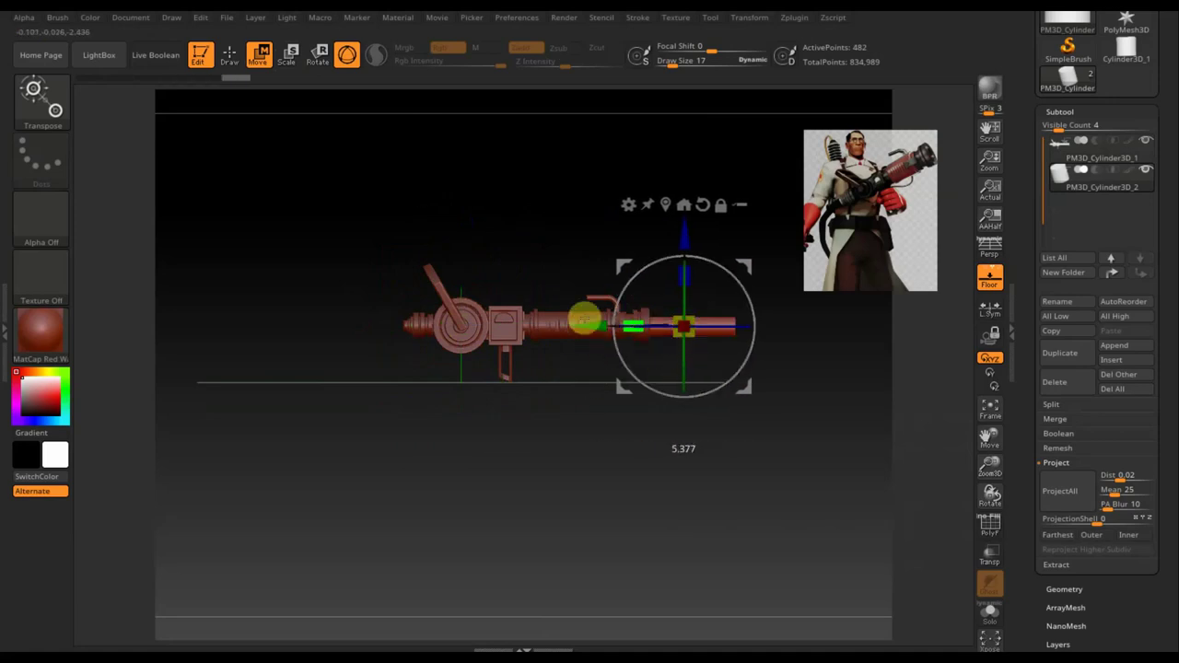
Turn on Transp and shrink the cylinder further, viewing the gun from the side
mouse_move(816, 458)
left_mouse_down("alt")
mouse_move(763, 452)
mouse_move(827, 600)
mouse_move(685, 550)
mouse_move(690, 558)
mouse_move(721, 537)
mouse_move(697, 445)
left_mouse_up("alt")
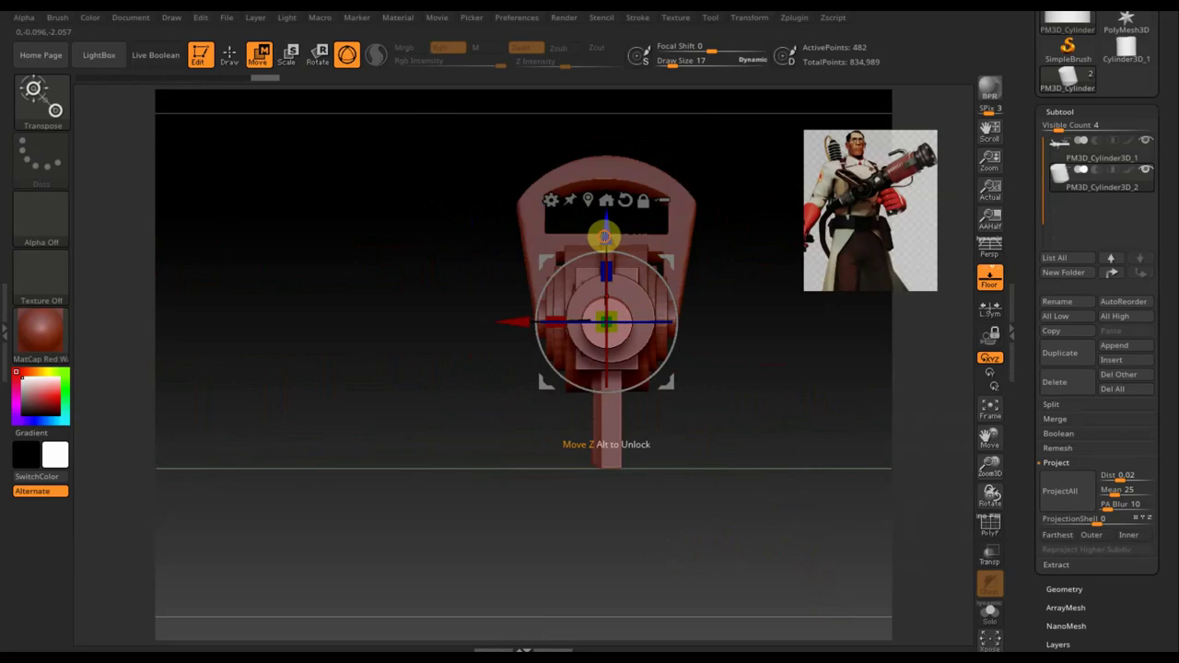
left_click_drag(508, 316, 514, 319)
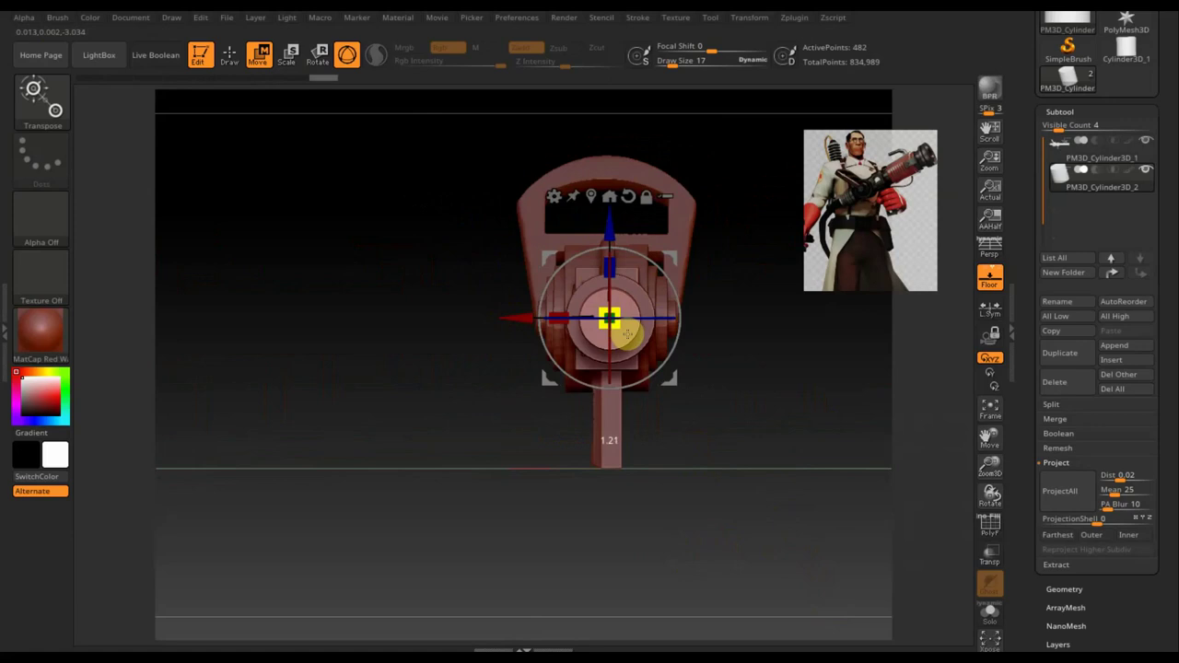
left_click_drag(452, 427, 619, 455)
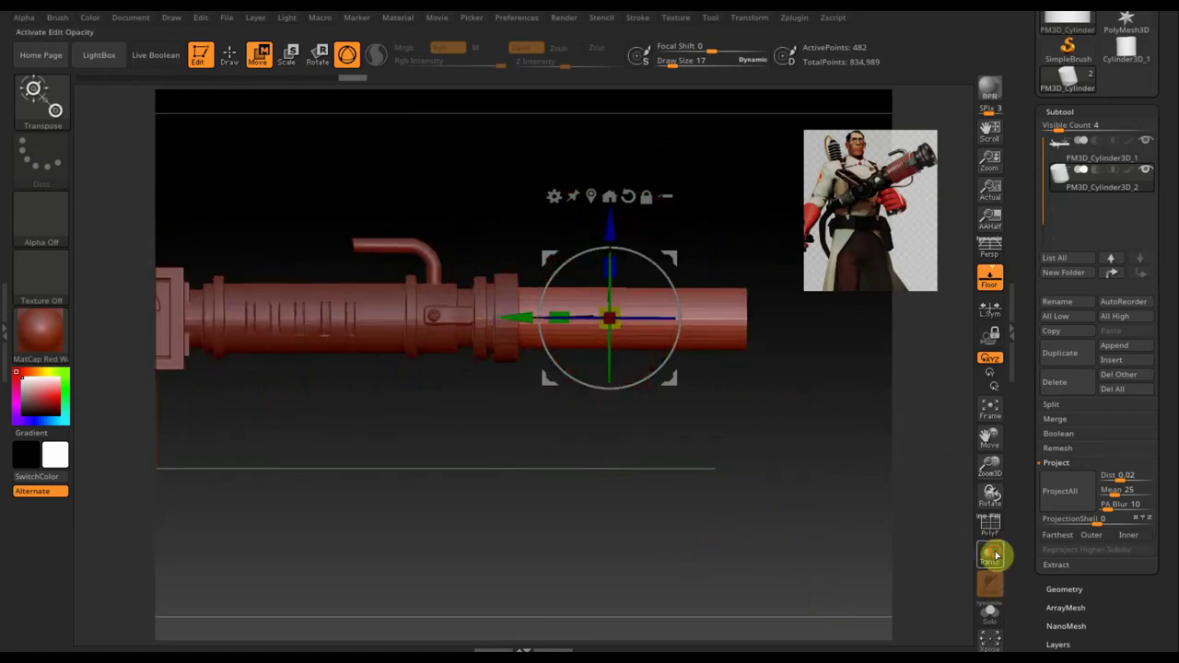
left_click(990, 555)
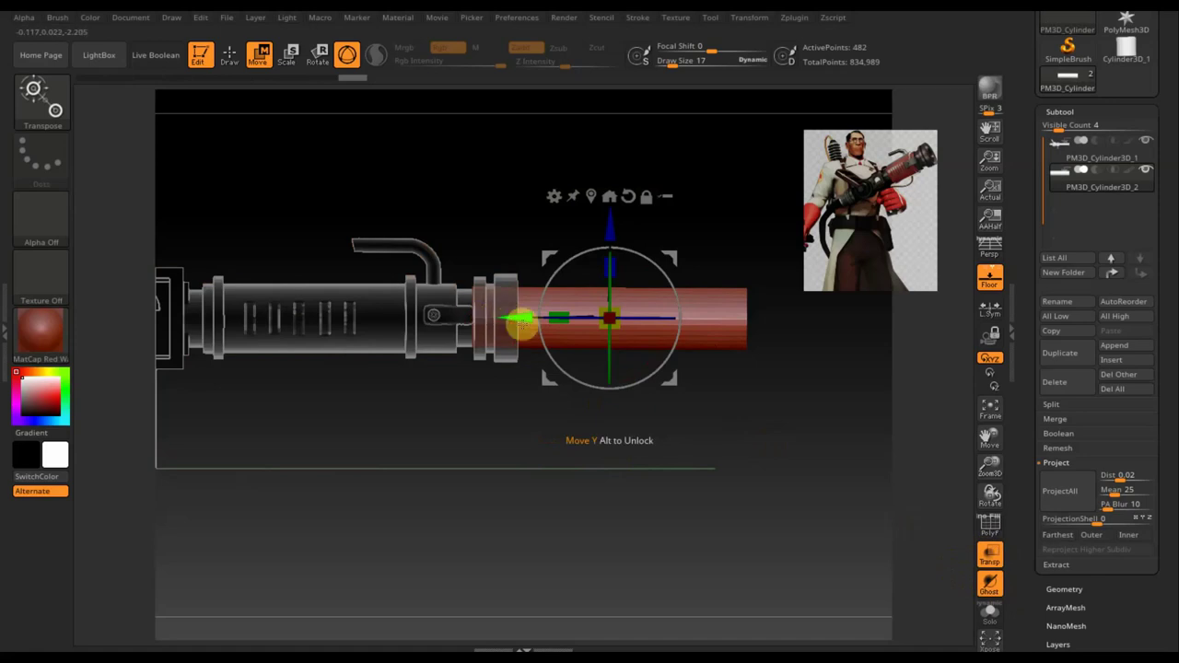
left_click_drag(516, 318, 517, 316)
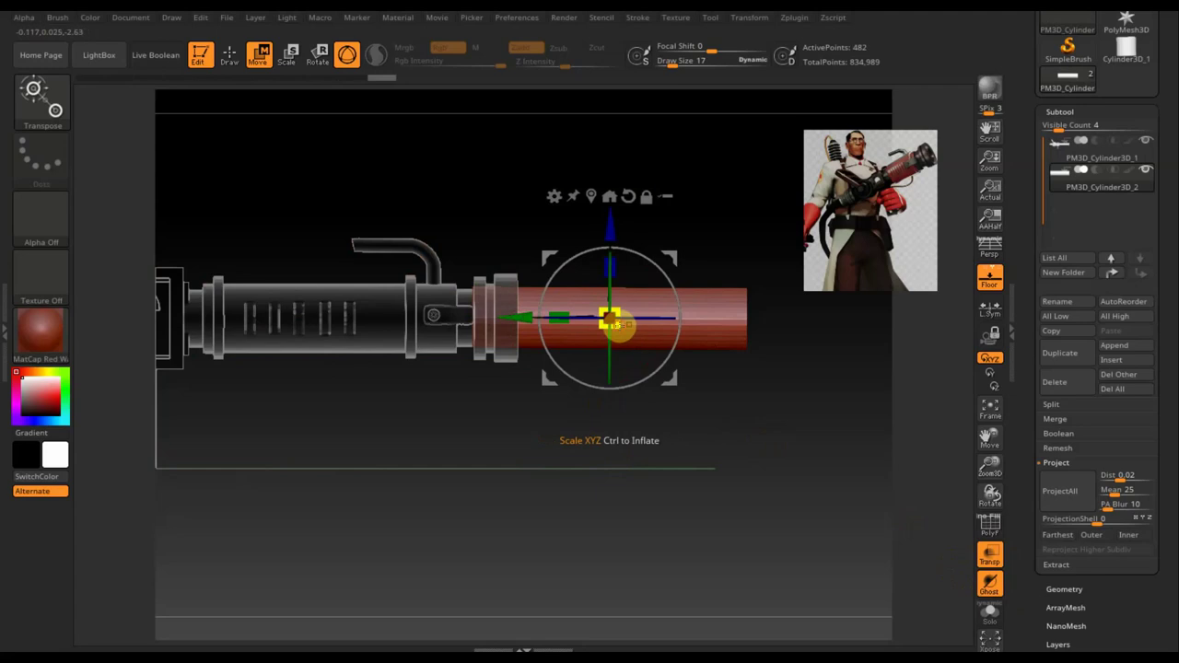
left_click_drag(616, 324, 599, 321)
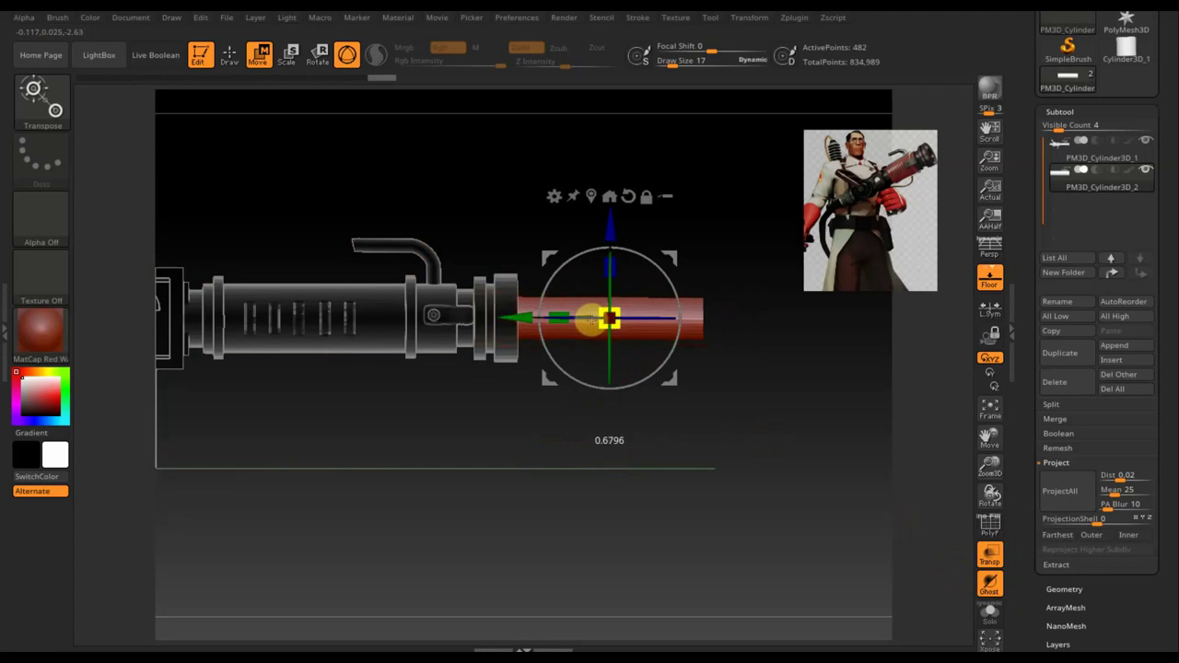
left_click_drag(584, 319, 398, 324)
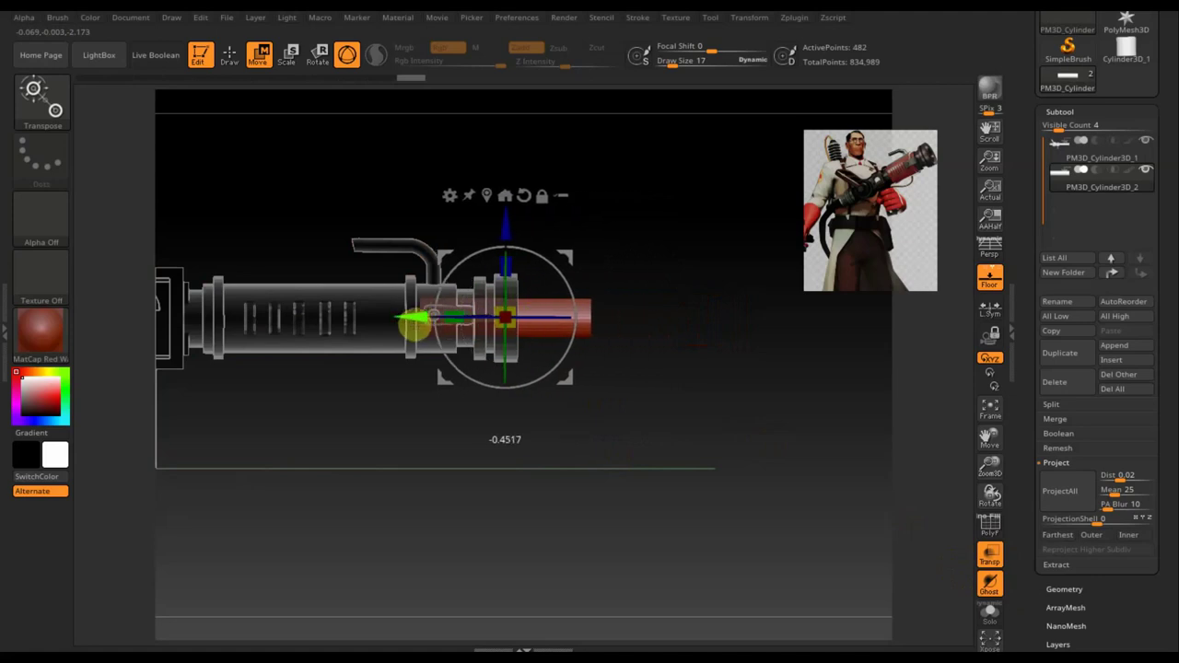
Slide the cylinder onto the barrel's muzzle end, adjust its length, and turn Transp off
mouse_move(398, 328)
left_mouse_down()
mouse_move(403, 319)
mouse_move(513, 340)
left_mouse_up()
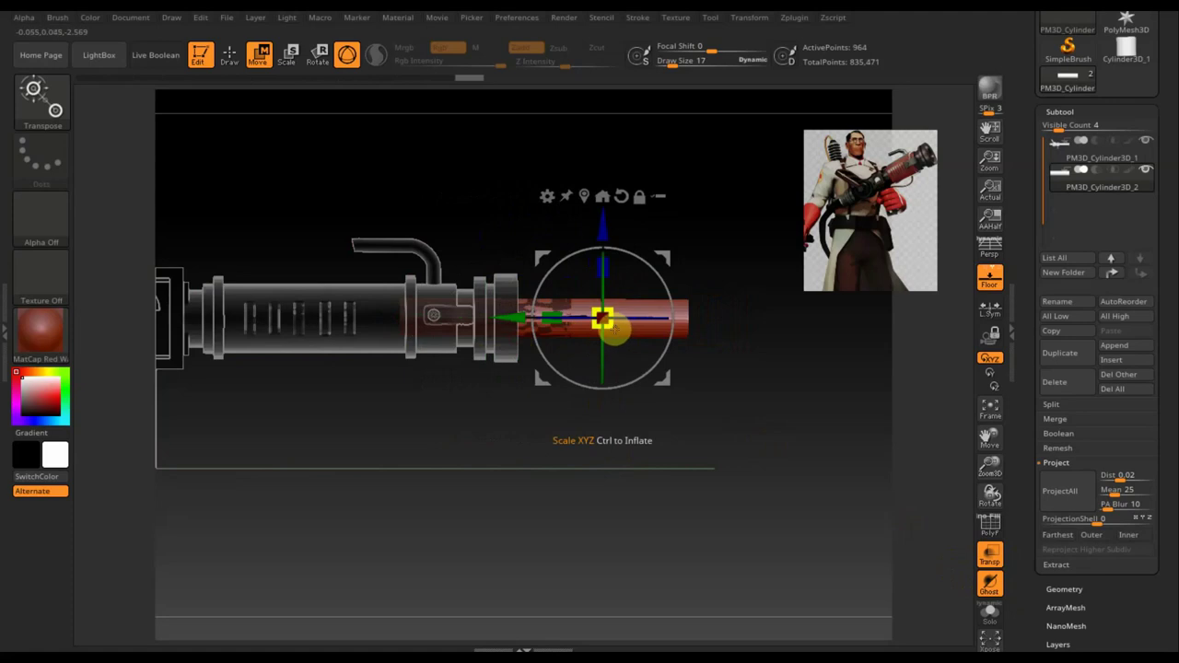
mouse_move(618, 332)
left_mouse_down()
mouse_move(624, 342)
mouse_move(630, 320)
left_mouse_up()
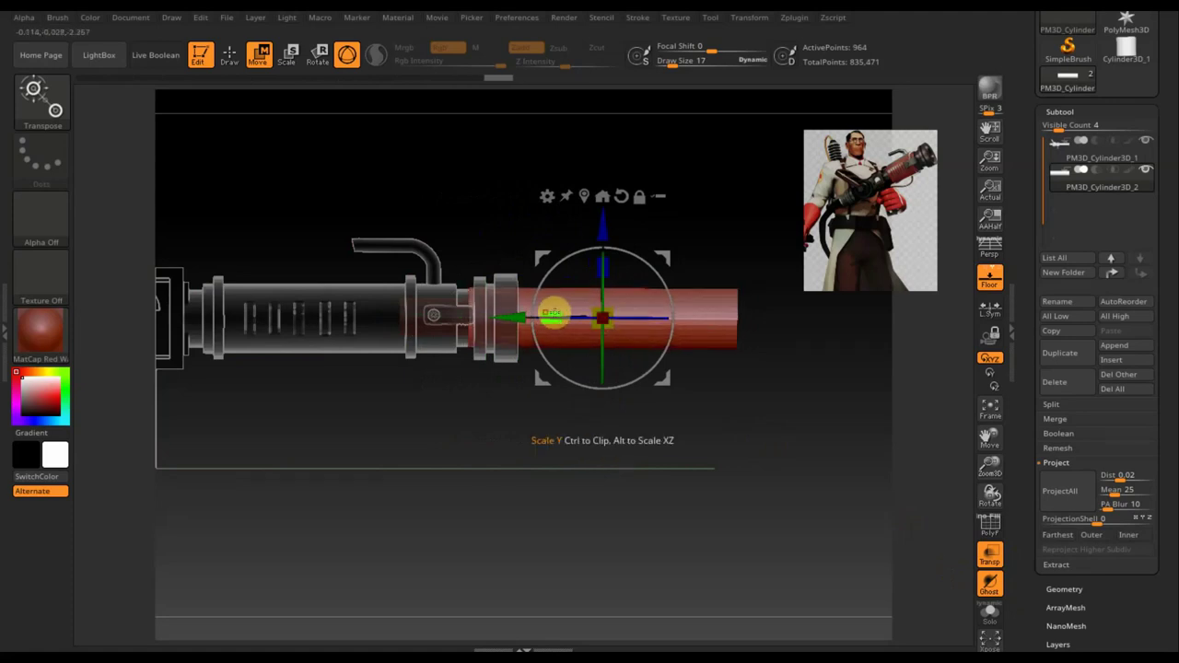
left_click_drag(551, 313, 599, 322)
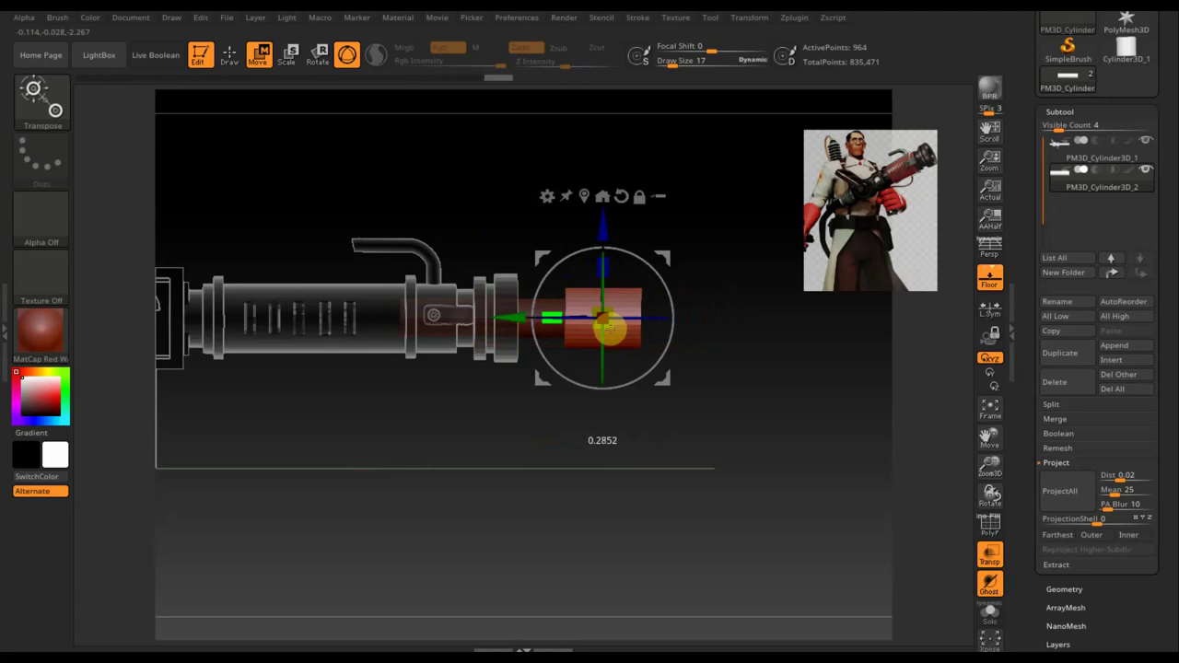
left_click_drag(526, 319, 451, 328)
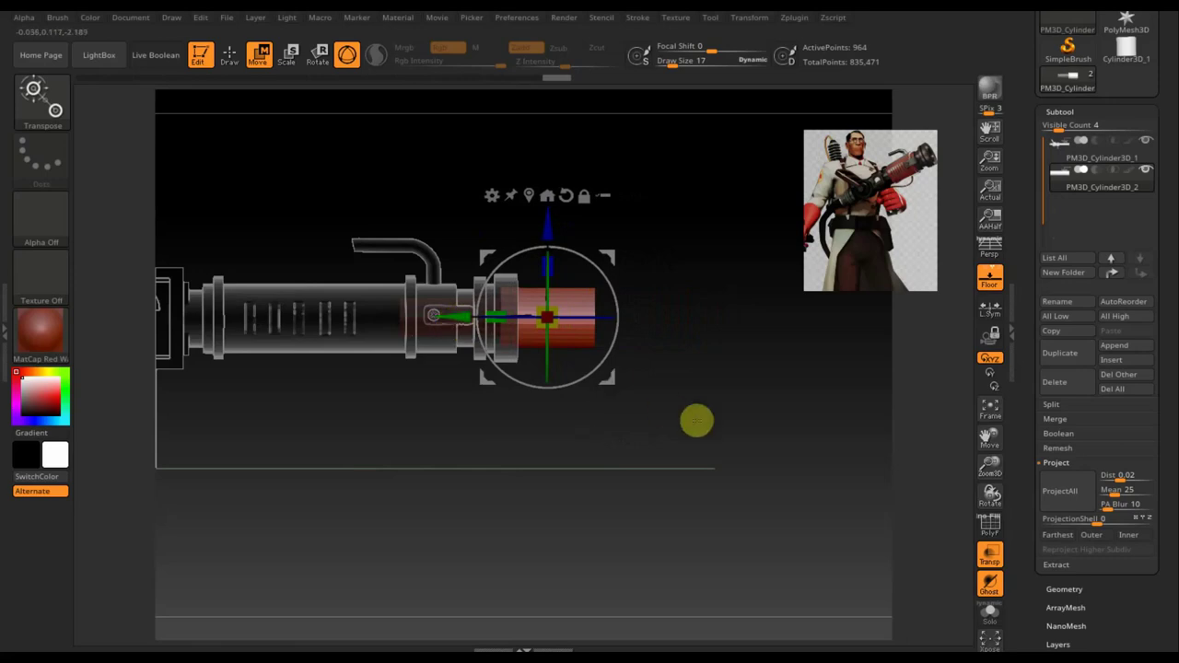
mouse_move(694, 418)
left_mouse_down()
mouse_move(632, 421)
mouse_move(677, 426)
mouse_move(672, 453)
mouse_move(774, 436)
left_mouse_up()
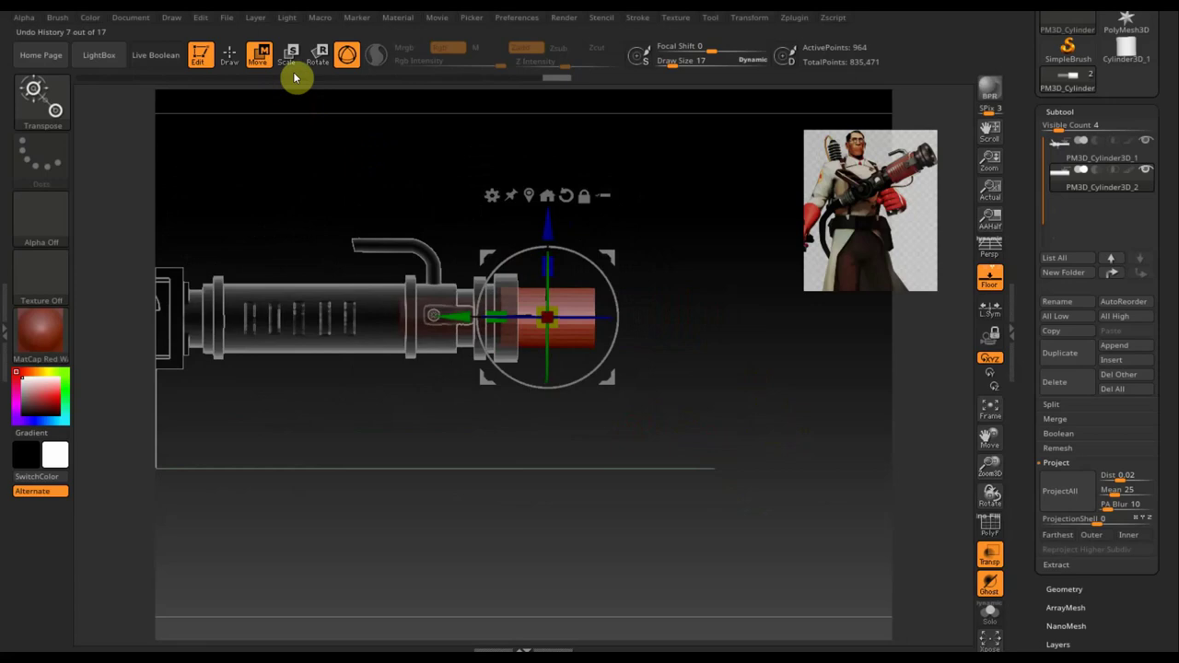
left_click(985, 558)
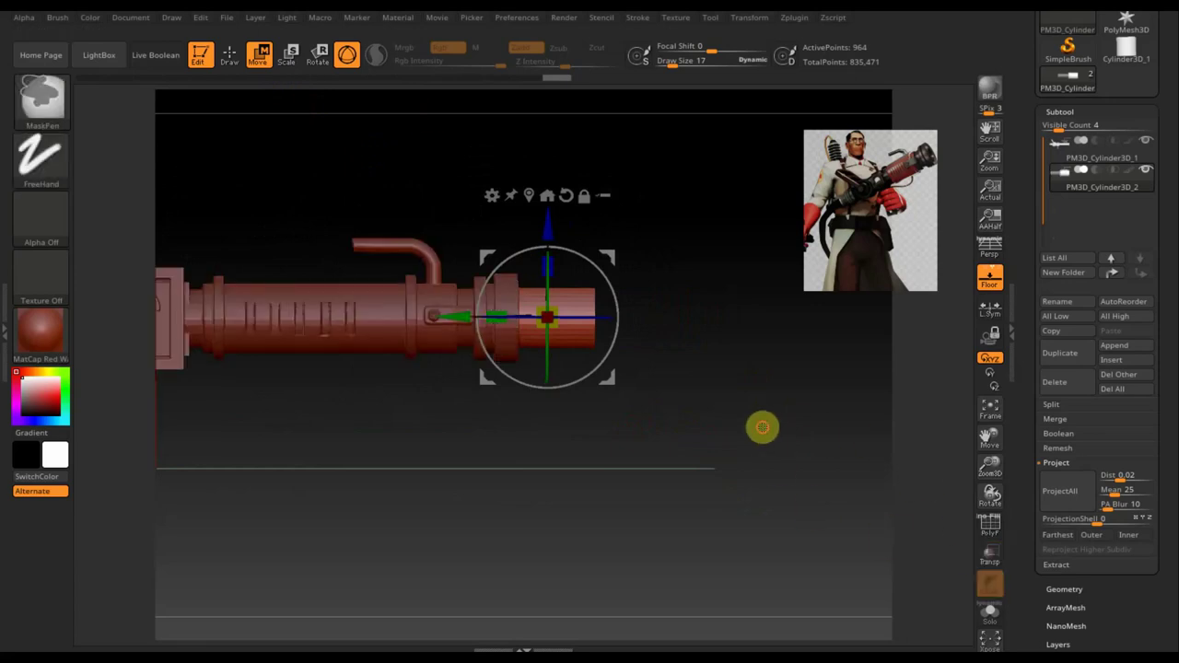
DynaMesh the barrel-end cylinder at resolution 280
left_click(1064, 588)
left_click(1062, 341)
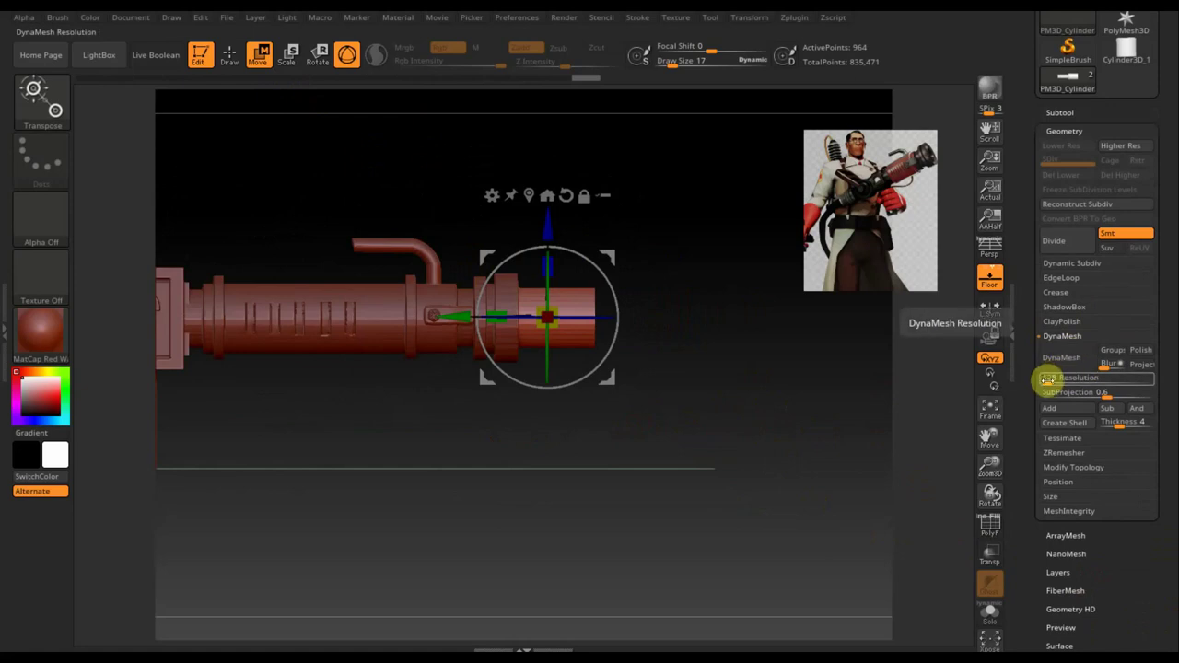
type("280")
left_click(1064, 363)
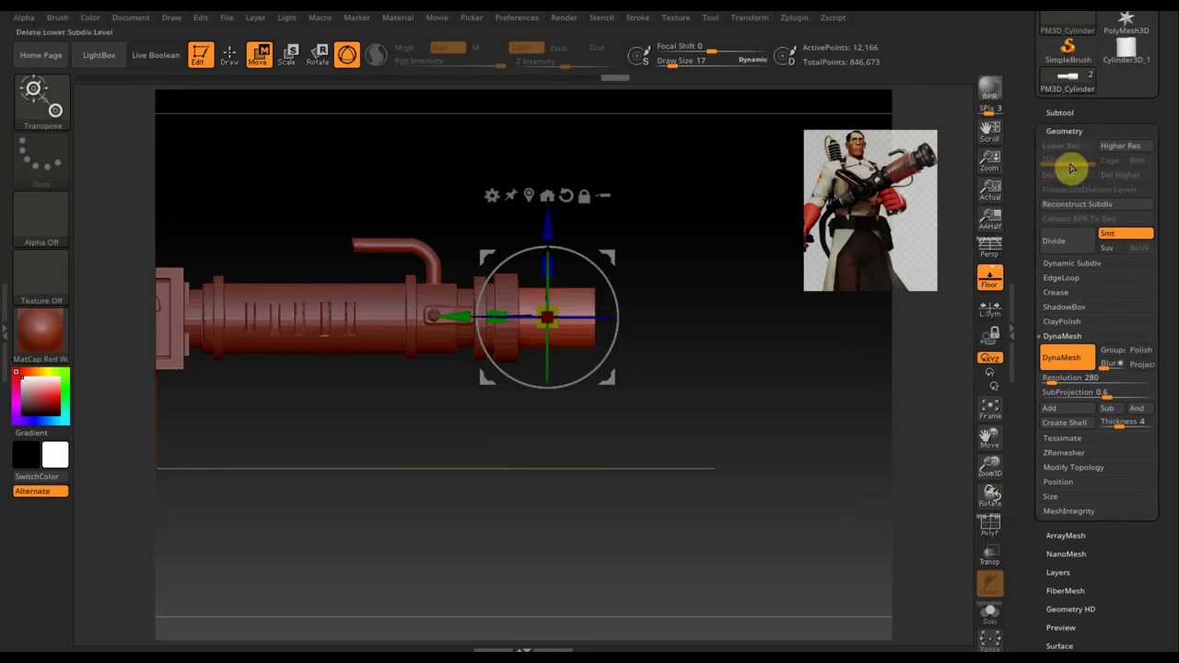
Select the PM3D_Cylinder3D_1 launcher subtool in the subtool list
left_click(1060, 112)
left_click(1083, 177)
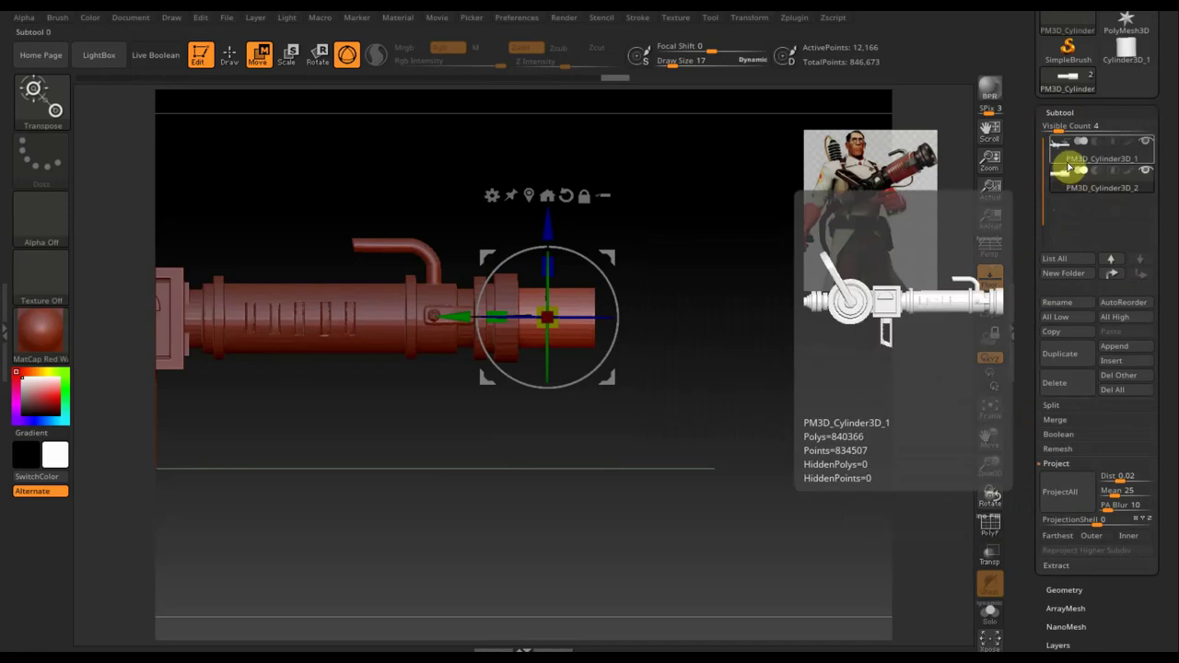
left_click(1061, 158)
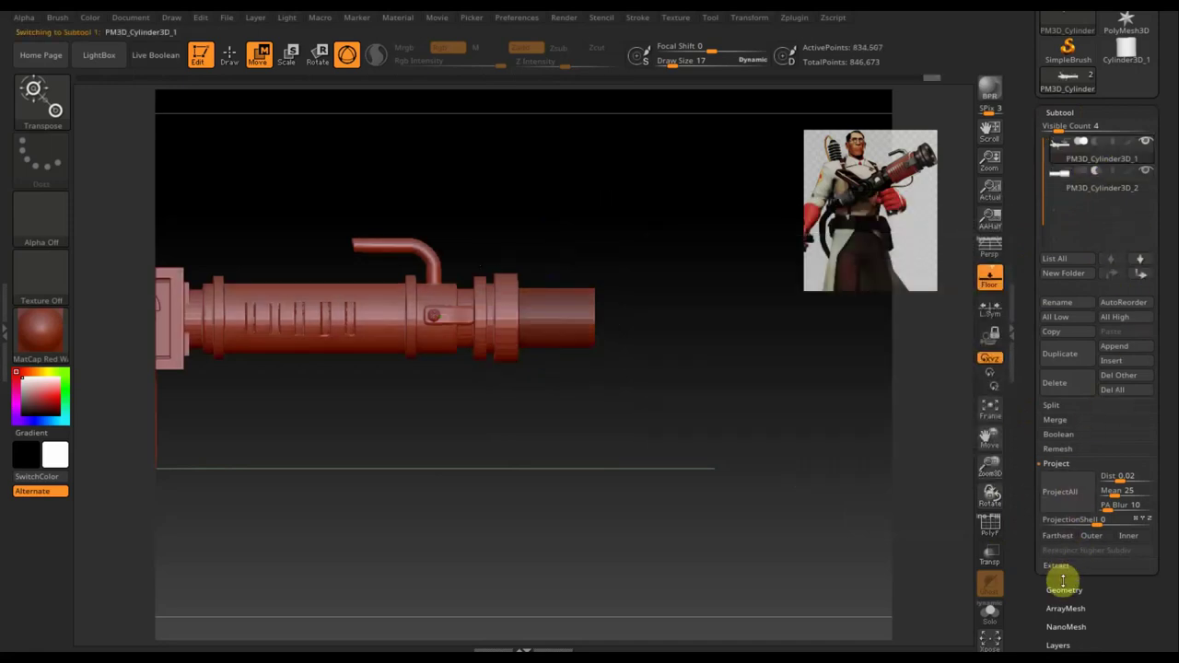
left_click(1059, 420)
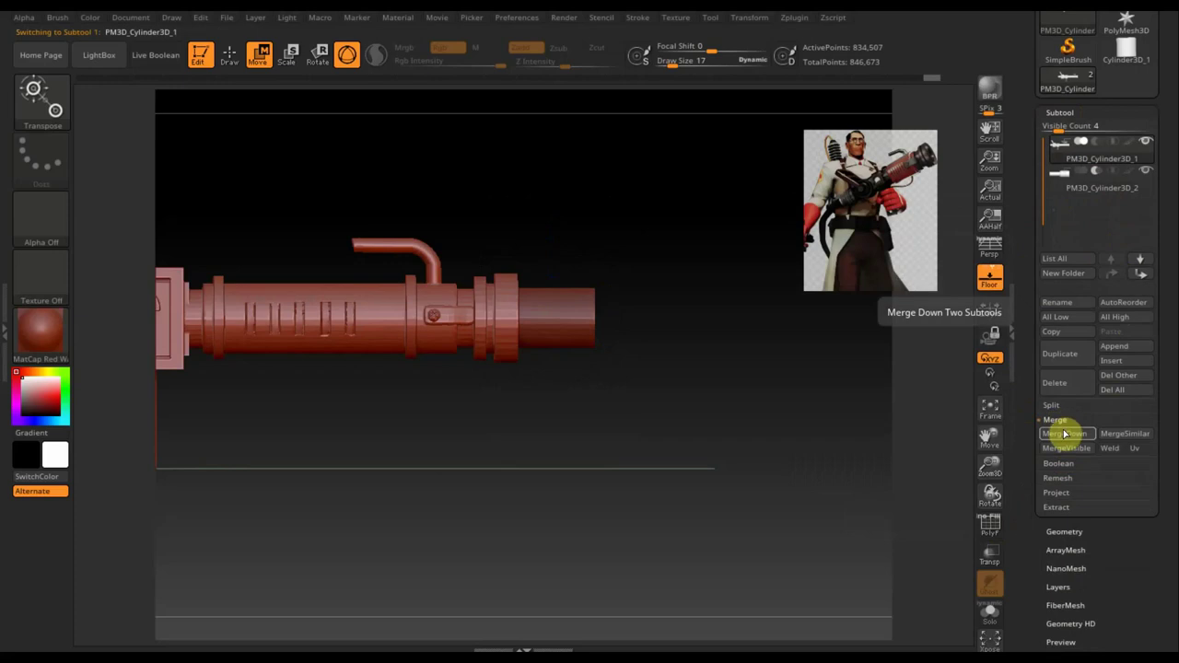
left_click(1065, 434)
left_click_drag(736, 339, 797, 446, "ctrl")
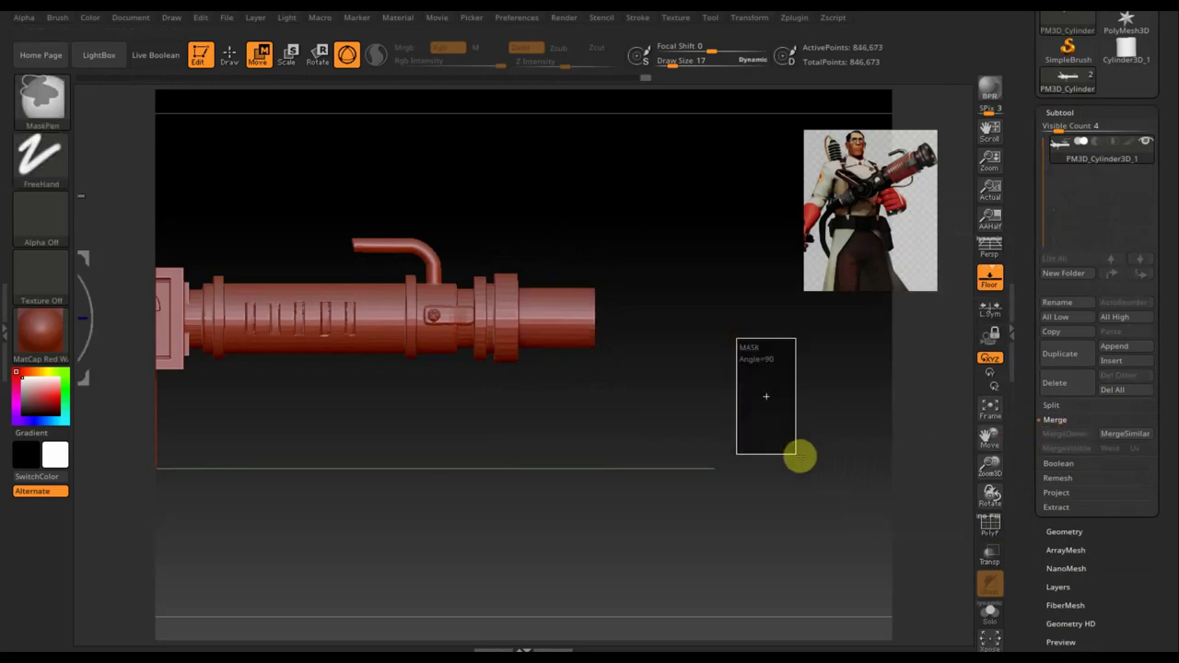
left_click_drag(776, 463, 563, 482)
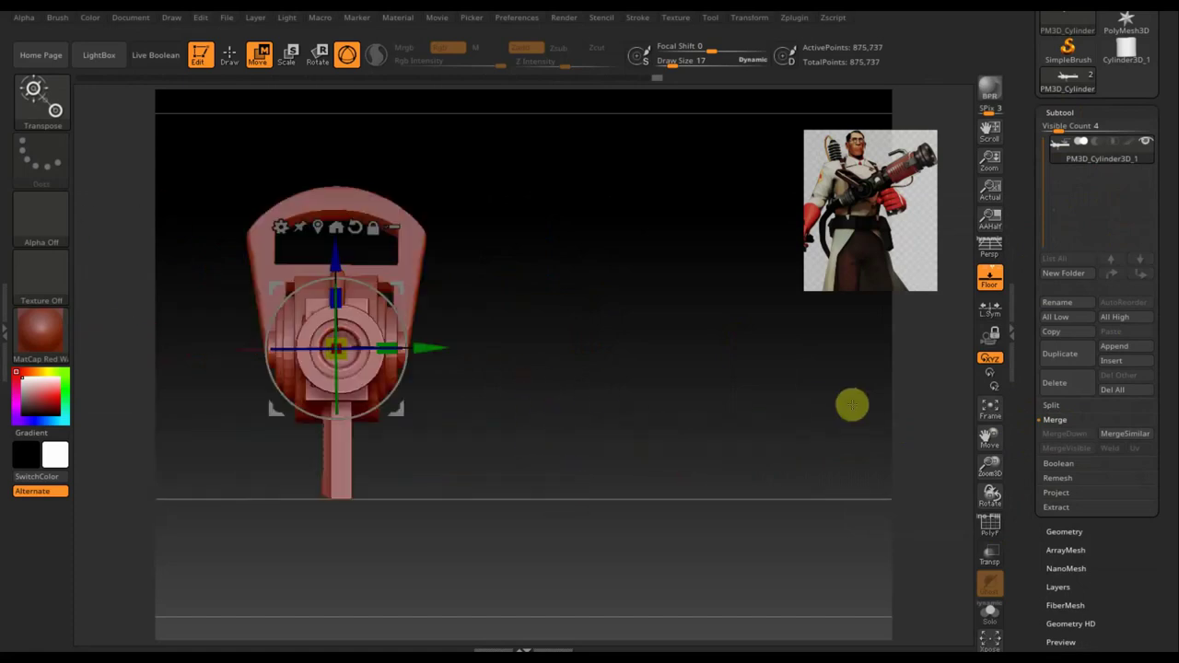
left_click_drag(852, 405, 894, 408)
left_click_drag(683, 474, 758, 469)
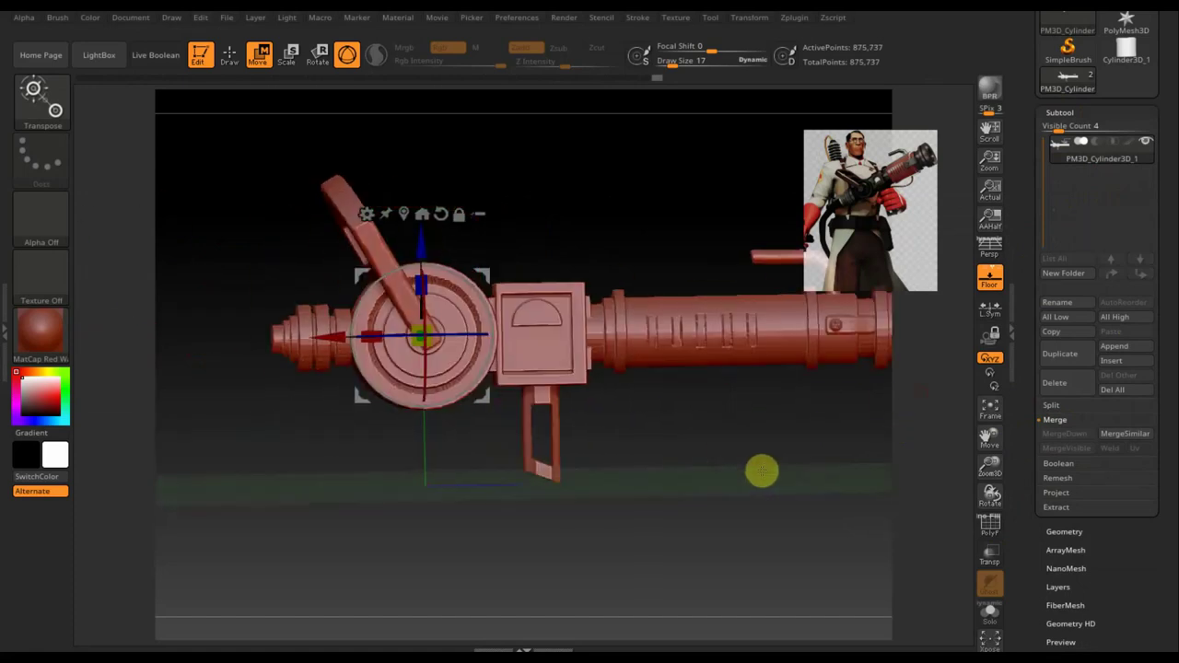
left_click_drag(841, 486, 618, 458, "alt")
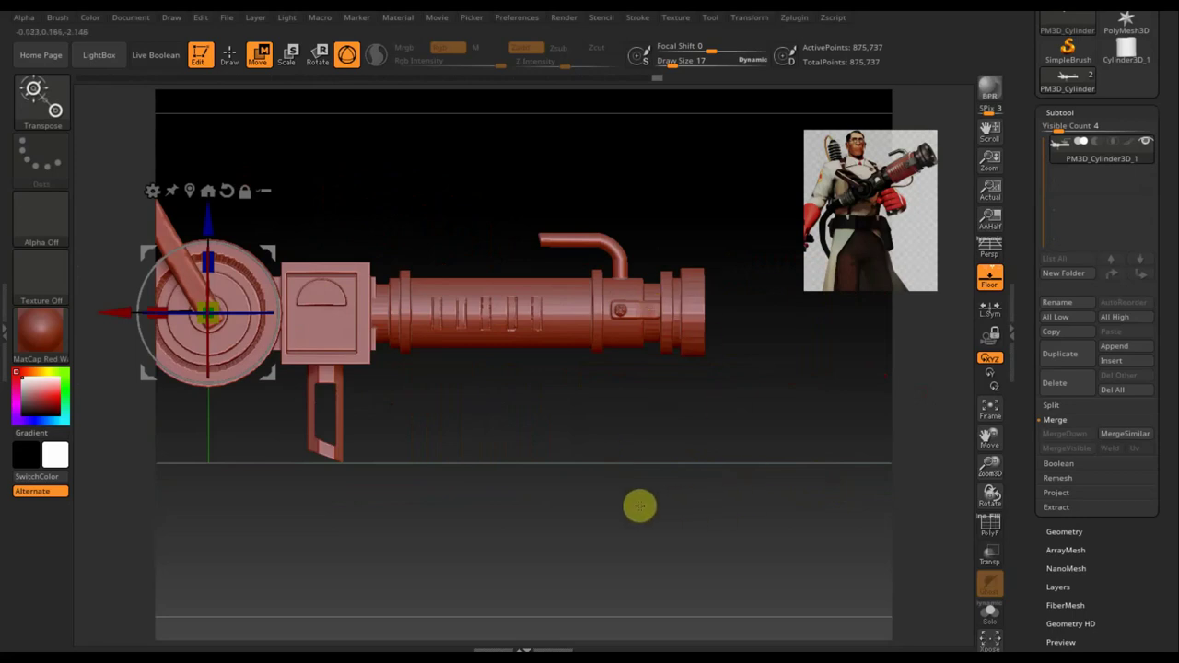
mouse_move(636, 487)
left_mouse_down("alt")
mouse_move(761, 489)
mouse_move(682, 496)
left_mouse_up("alt")
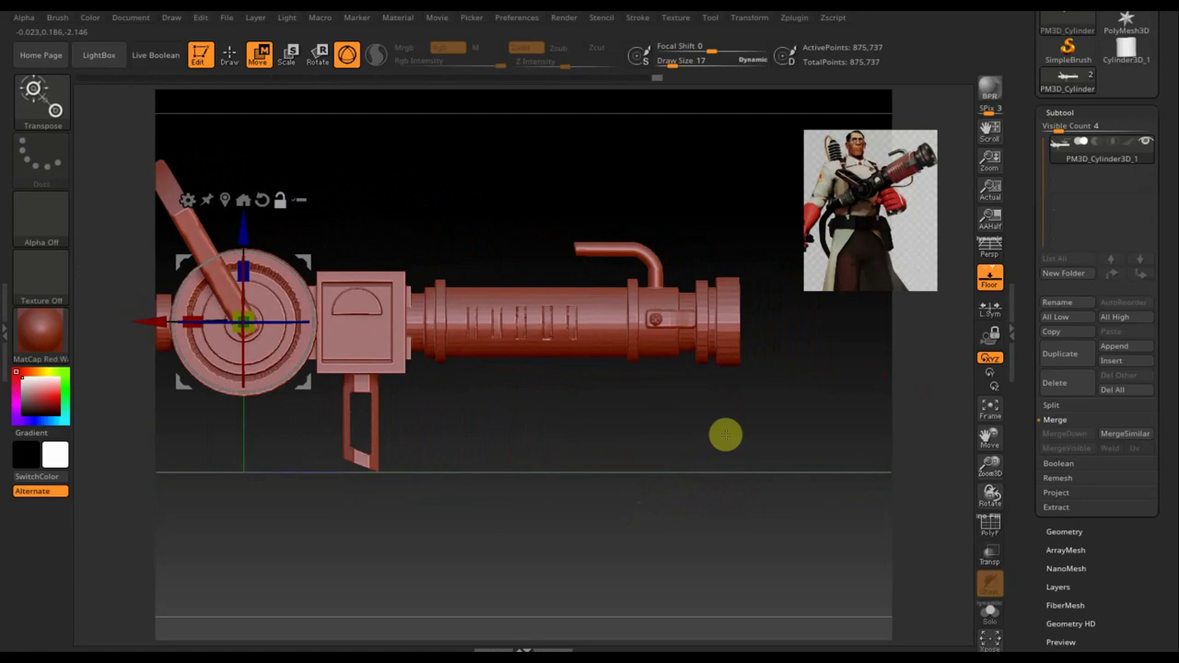
Append a Cube3D subtool and squash it along the green axis to 0.1
left_click(1125, 350)
left_click(1130, 350)
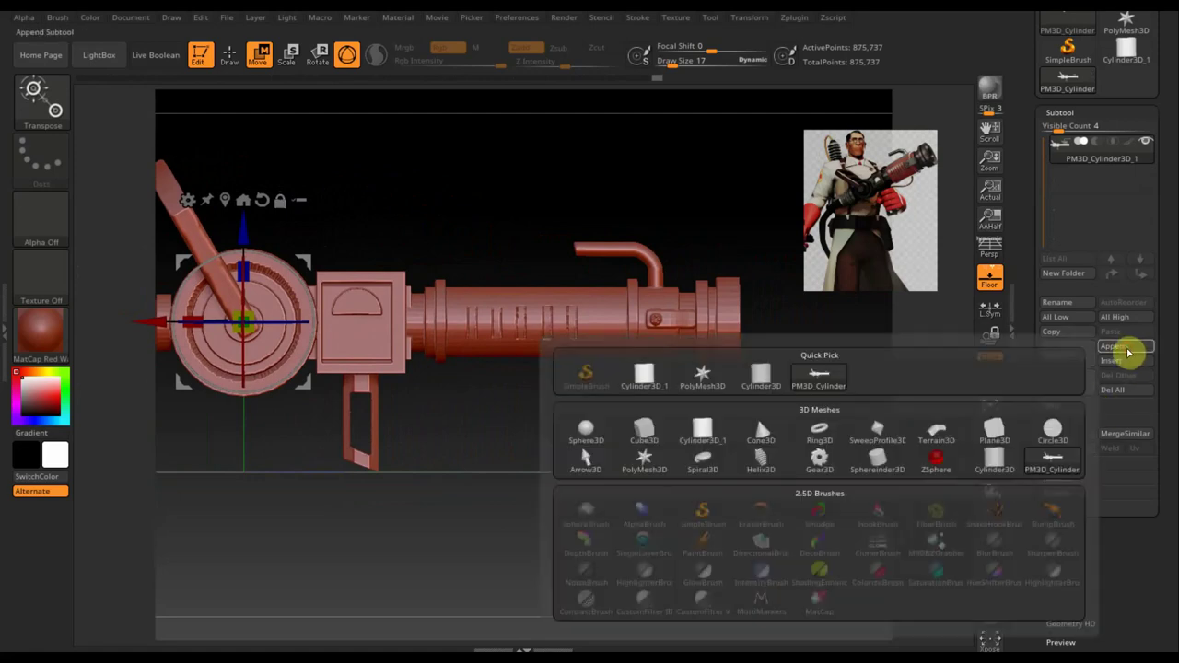
left_click(653, 432)
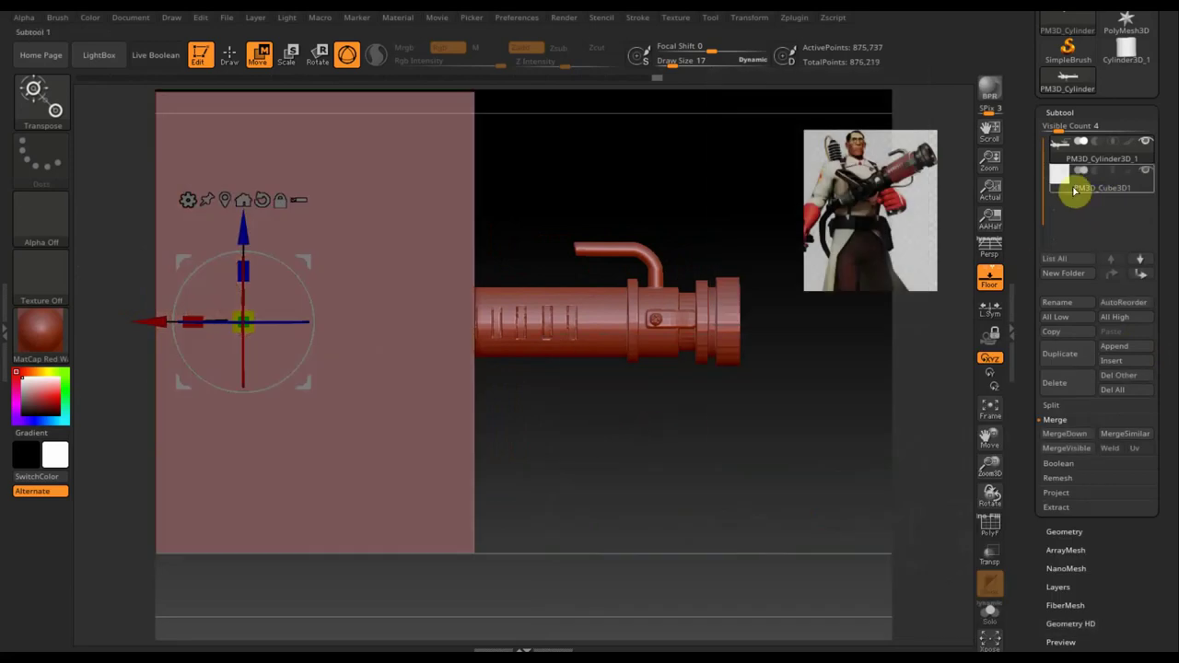
mouse_move(685, 484)
right_mouse_down("ctrl")
mouse_move(594, 332)
mouse_move(745, 426)
right_mouse_up("ctrl")
left_click_drag(473, 323, 377, 327)
key("ctrl+z")
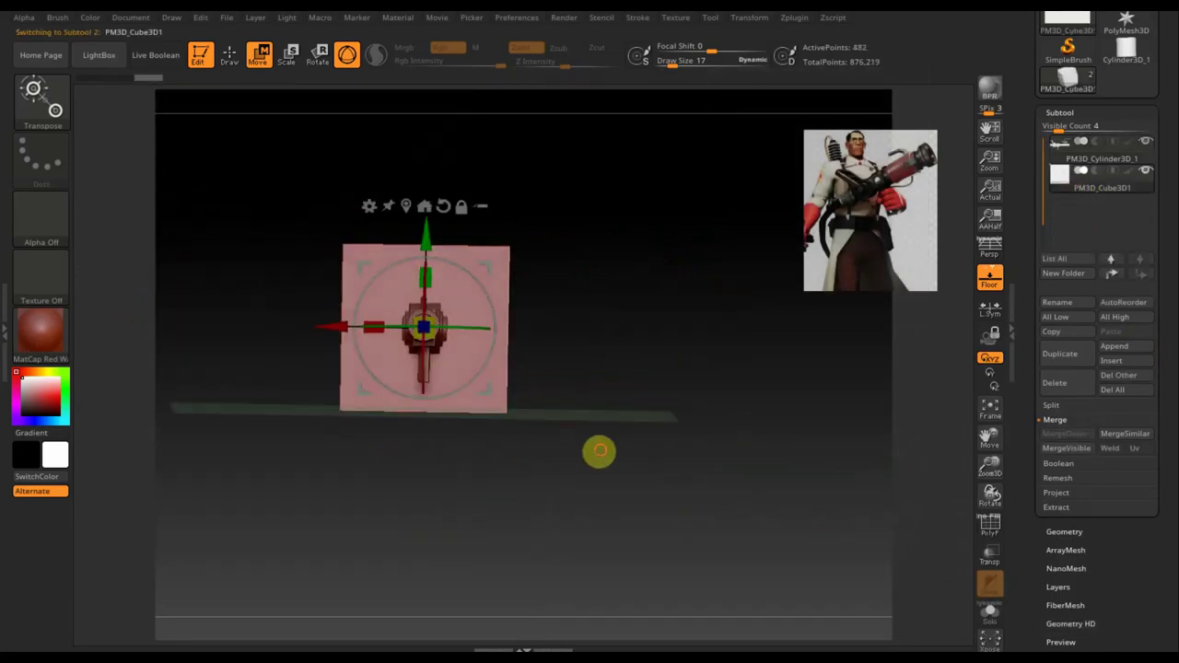
left_click_drag(423, 277, 421, 433)
Resize the slab along the blue axis and move it onto the barrel
mouse_move(433, 357)
right_mouse_down("shift")
mouse_move(658, 632)
mouse_move(577, 430)
right_mouse_up("shift")
left_click_drag(481, 323, 375, 330)
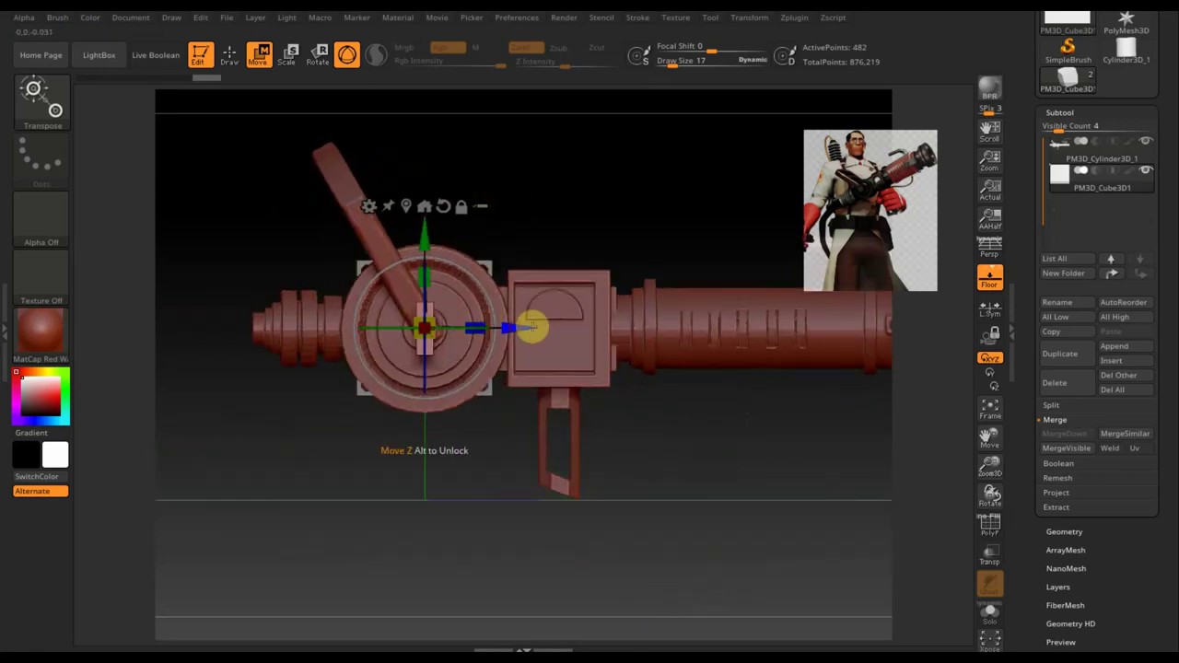
left_click_drag(526, 327, 787, 327)
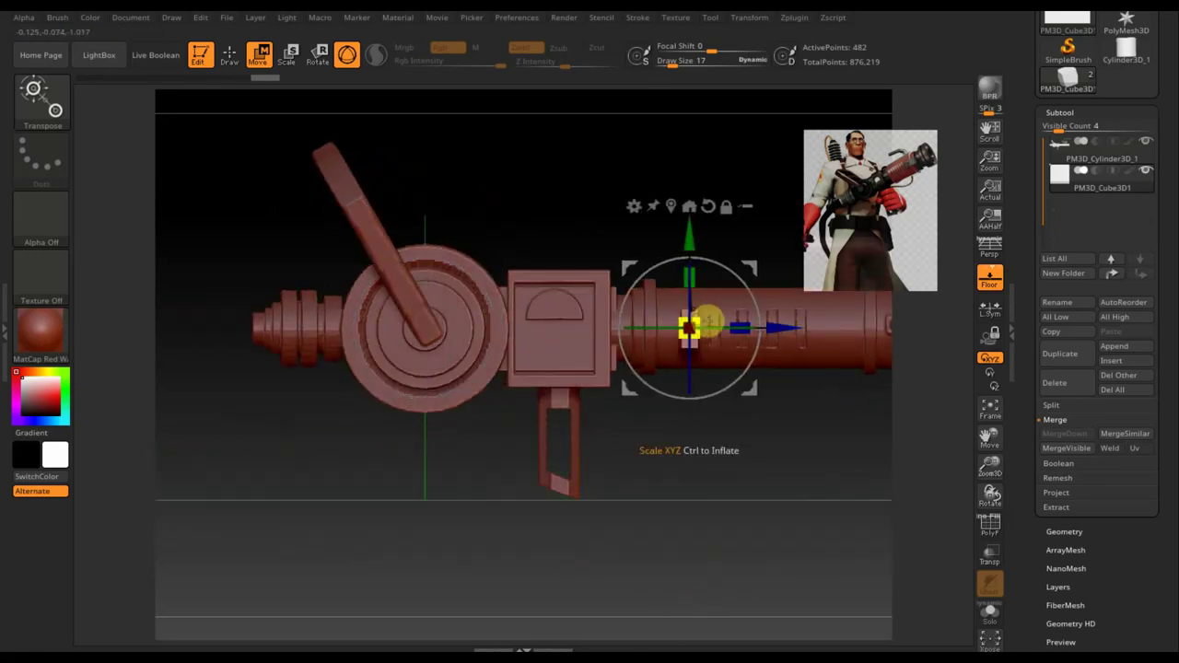
right_click_drag(779, 450, 709, 562, "alt")
left_click(1069, 532)
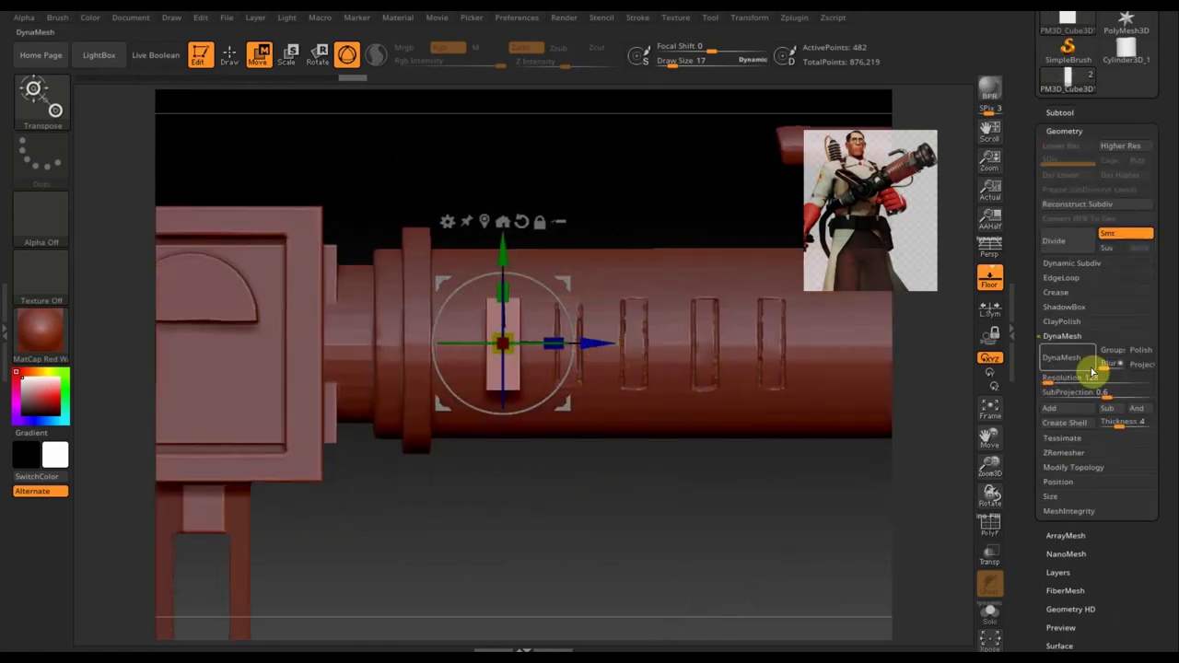
DynaMesh the slab and place duplicate copies along the barrel
left_click(1061, 360)
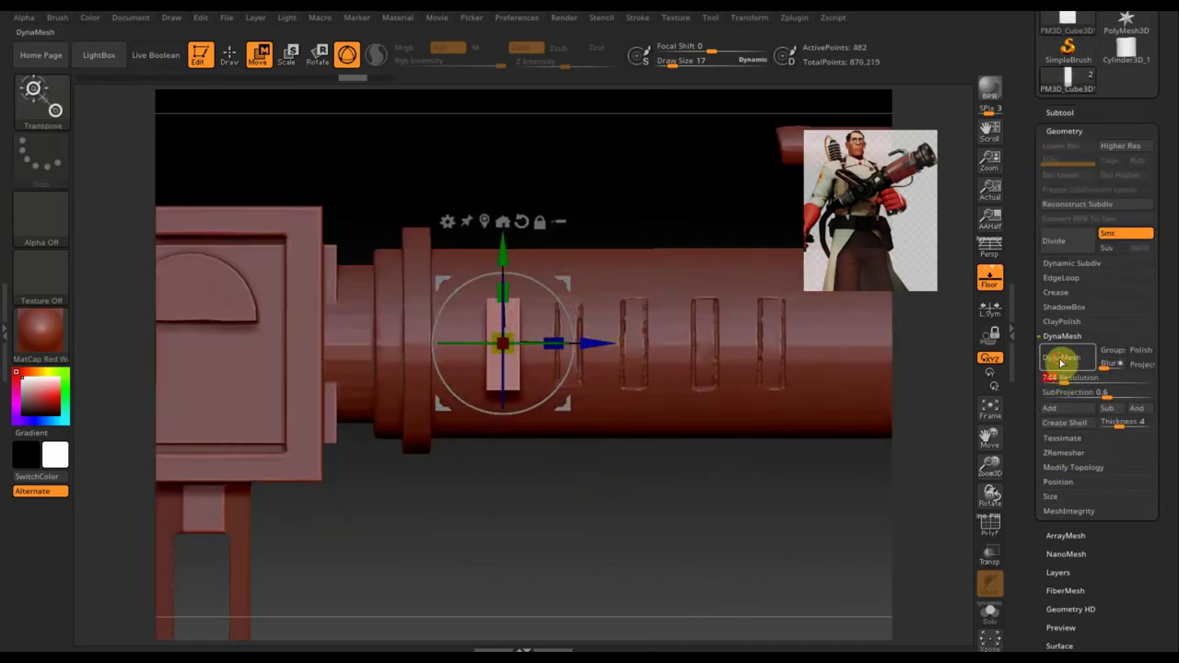
mouse_move(644, 368)
left_mouse_down("ctrl")
mouse_move(689, 344)
mouse_move(793, 353)
mouse_move(789, 342)
mouse_move(856, 342)
left_mouse_up("ctrl")
right_click_drag(782, 593, 774, 504, "ctrl")
Make the gun body subtool active and switch from Transpose back to sculpting mode
left_click(1060, 112)
left_click(1099, 174)
key("ctrl")
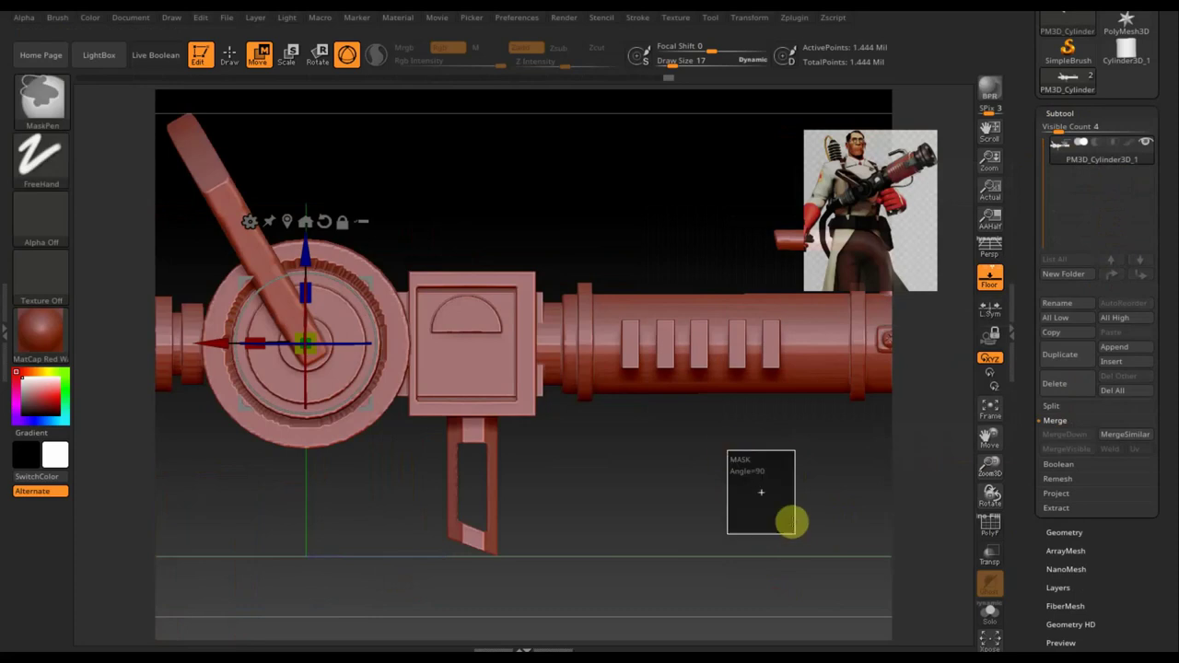
mouse_move(817, 474)
left_mouse_down("alt")
mouse_move(666, 479)
mouse_move(648, 421)
mouse_move(755, 455)
mouse_move(744, 441)
left_mouse_up("alt")
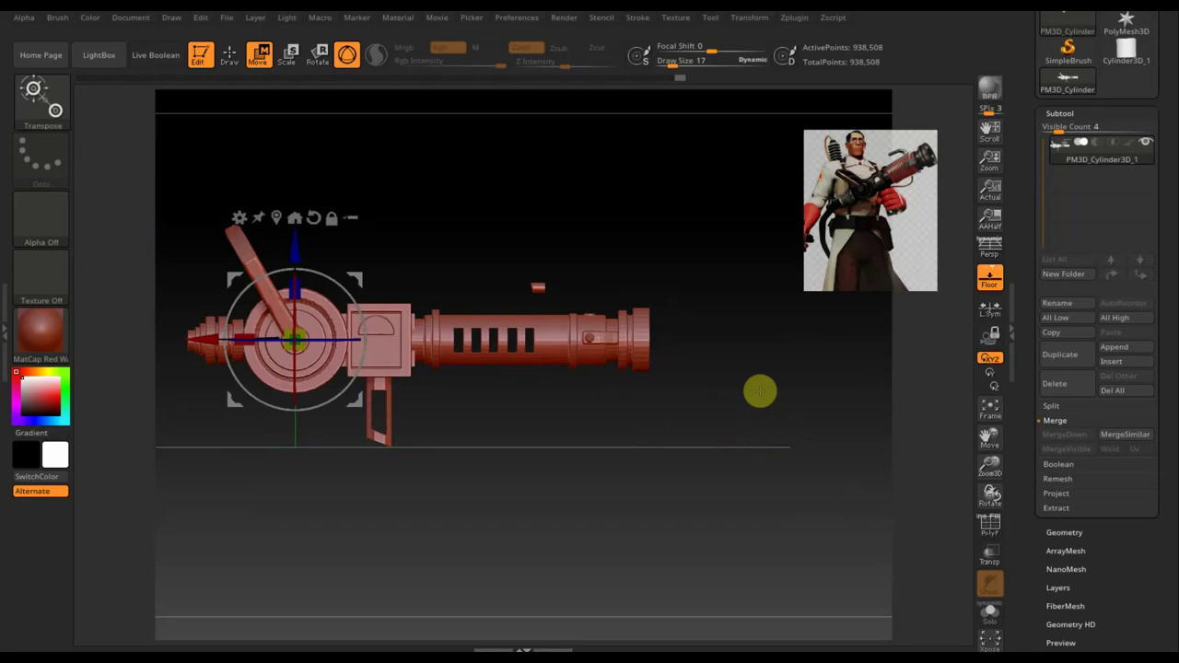
left_click_drag(760, 391, 701, 434, "alt")
left_click(230, 54)
mouse_move(640, 271)
left_mouse_down()
mouse_move(649, 348)
mouse_move(661, 261)
left_mouse_up()
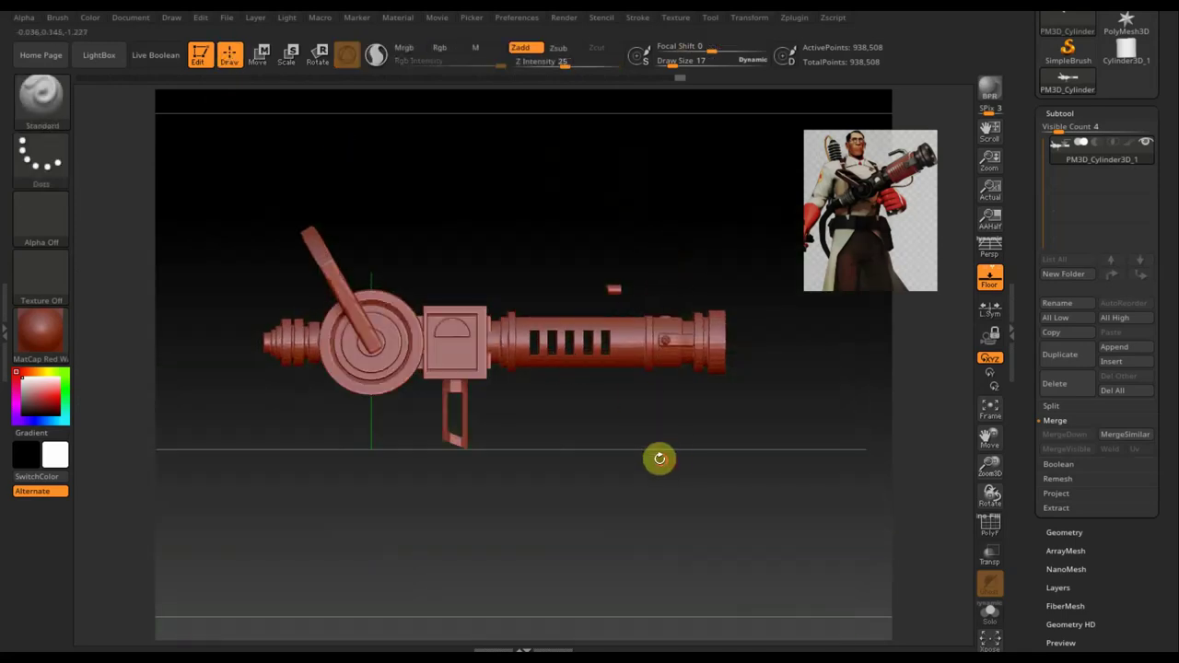
left_click_drag(659, 458, 710, 454, "shift")
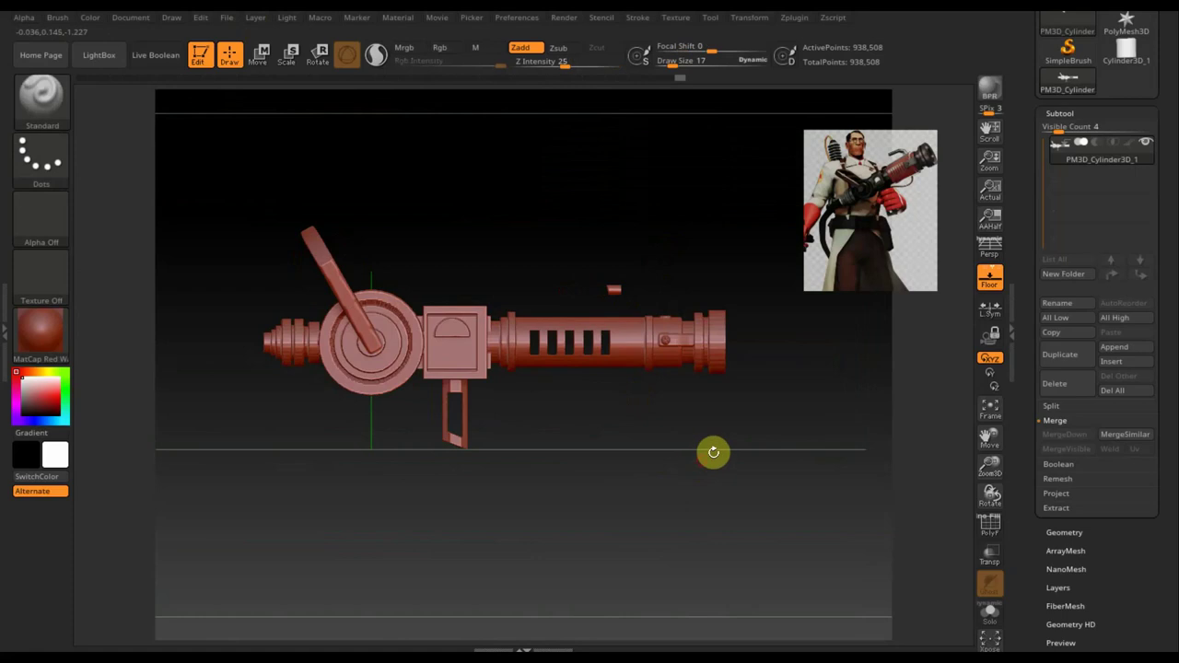
mouse_move(603, 450)
left_mouse_down("shift")
mouse_move(697, 442)
mouse_move(703, 463)
mouse_move(671, 455)
mouse_move(526, 323)
left_mouse_up("shift")
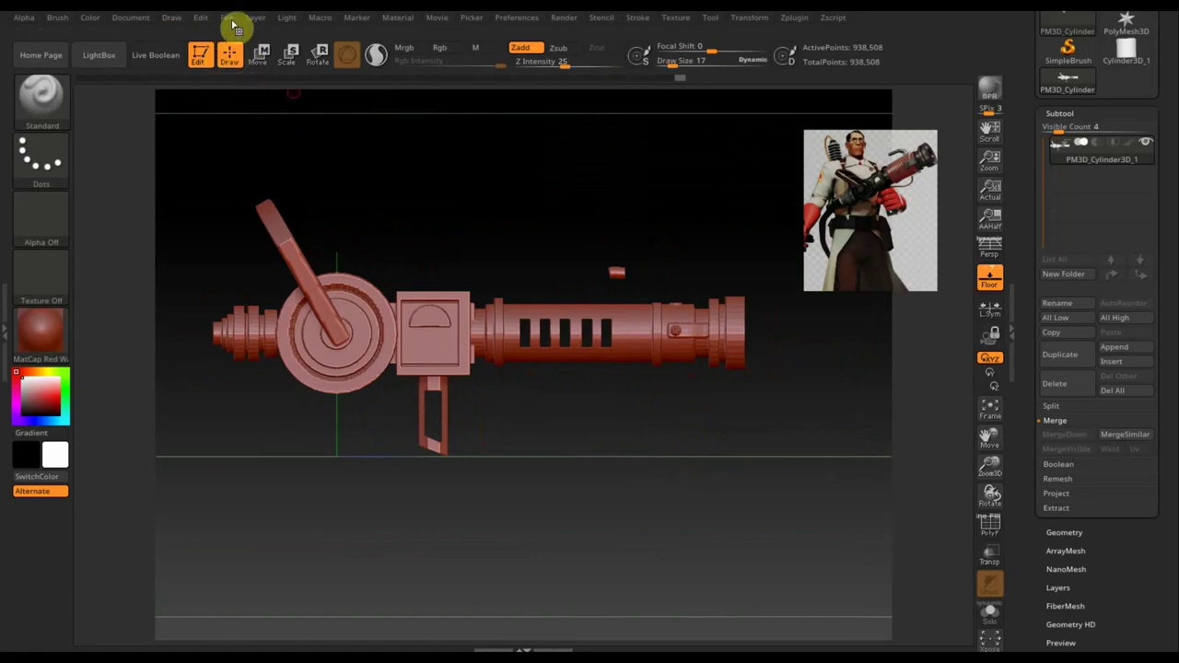
left_click(502, 319)
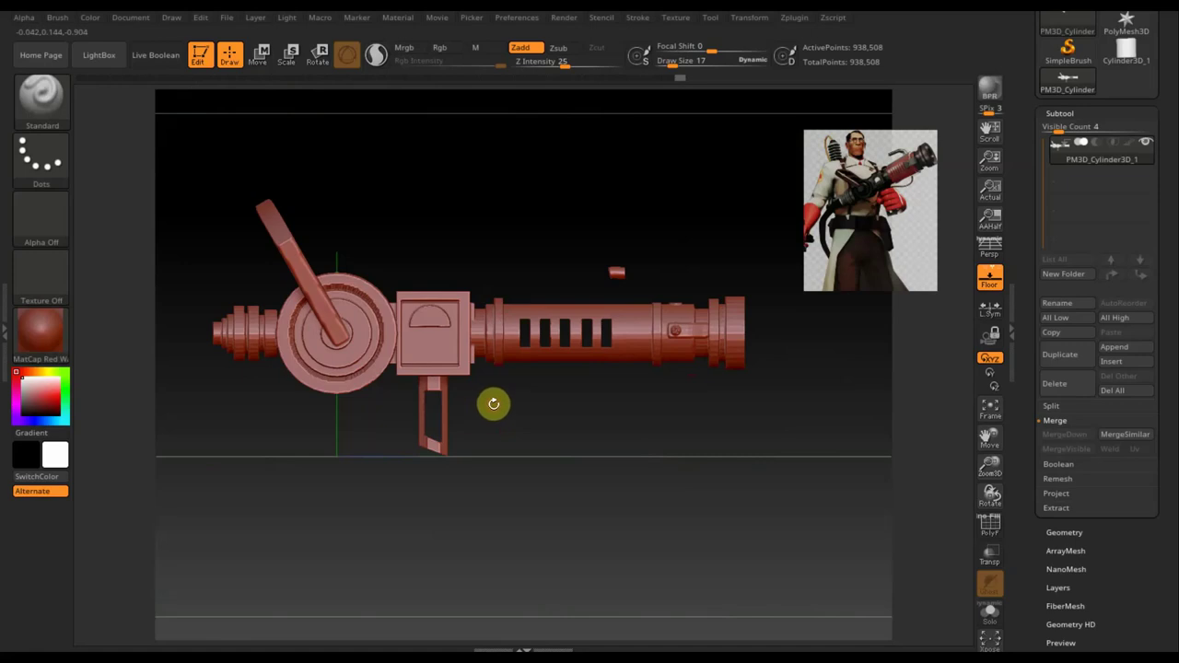
left_click(650, 438)
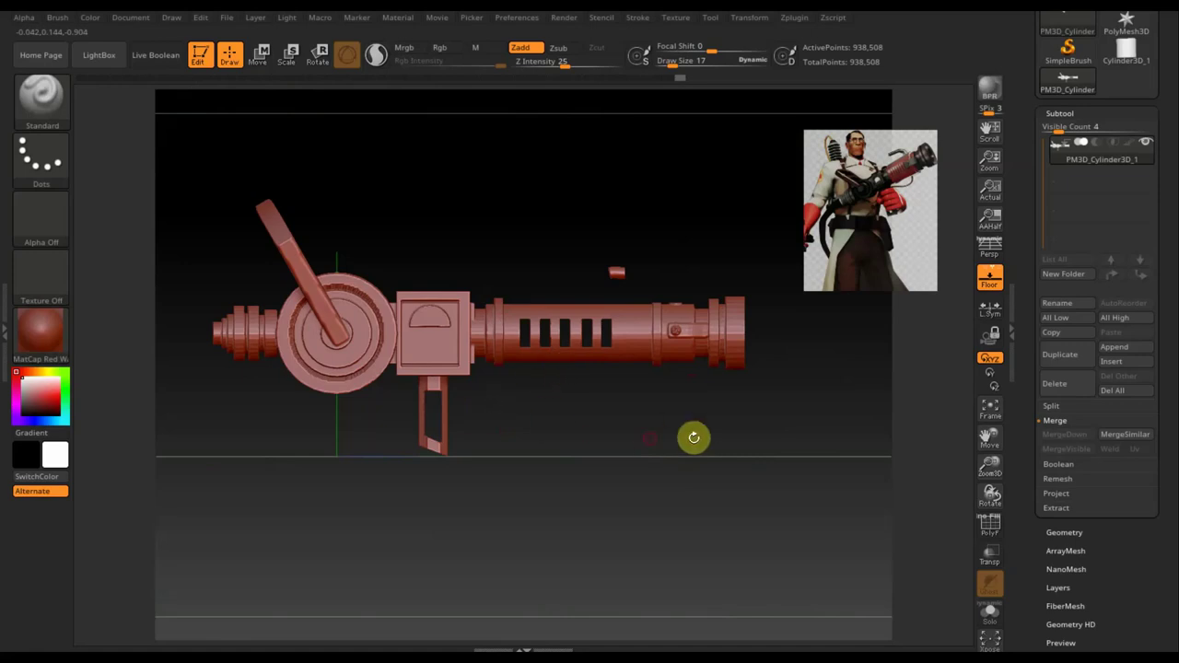
left_click_drag(658, 487, 638, 498, "shift")
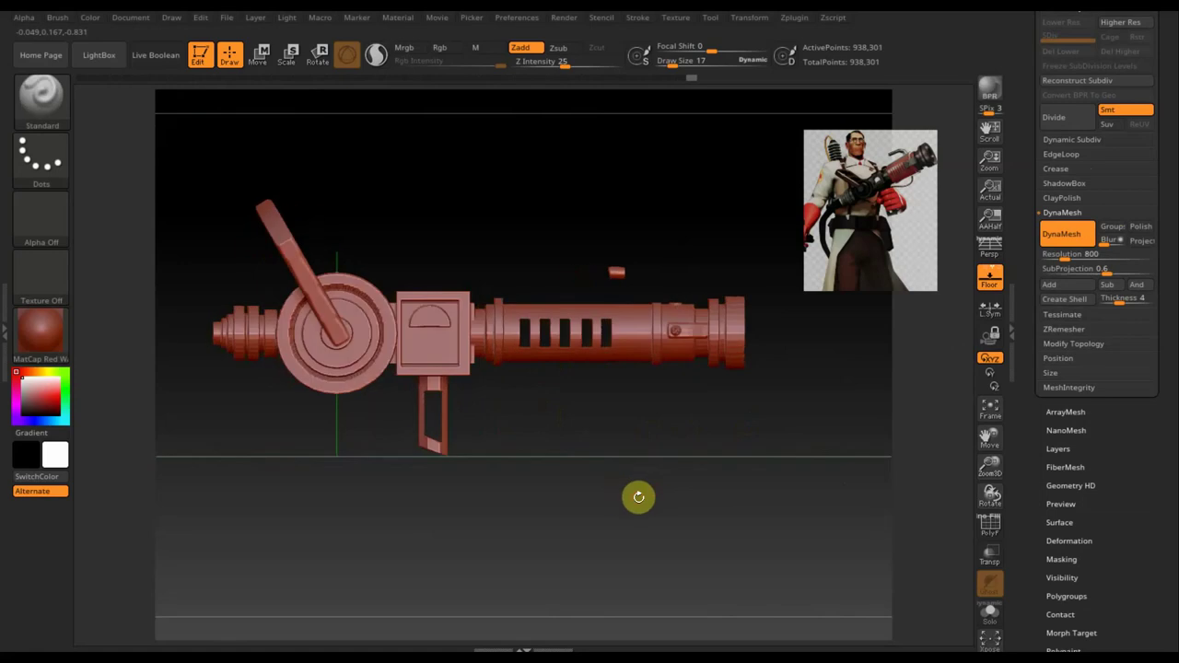
Mask the wheel and body with rectangles, then invert the mask onto the barrel
left_click_drag(833, 492, 694, 270, "ctrl")
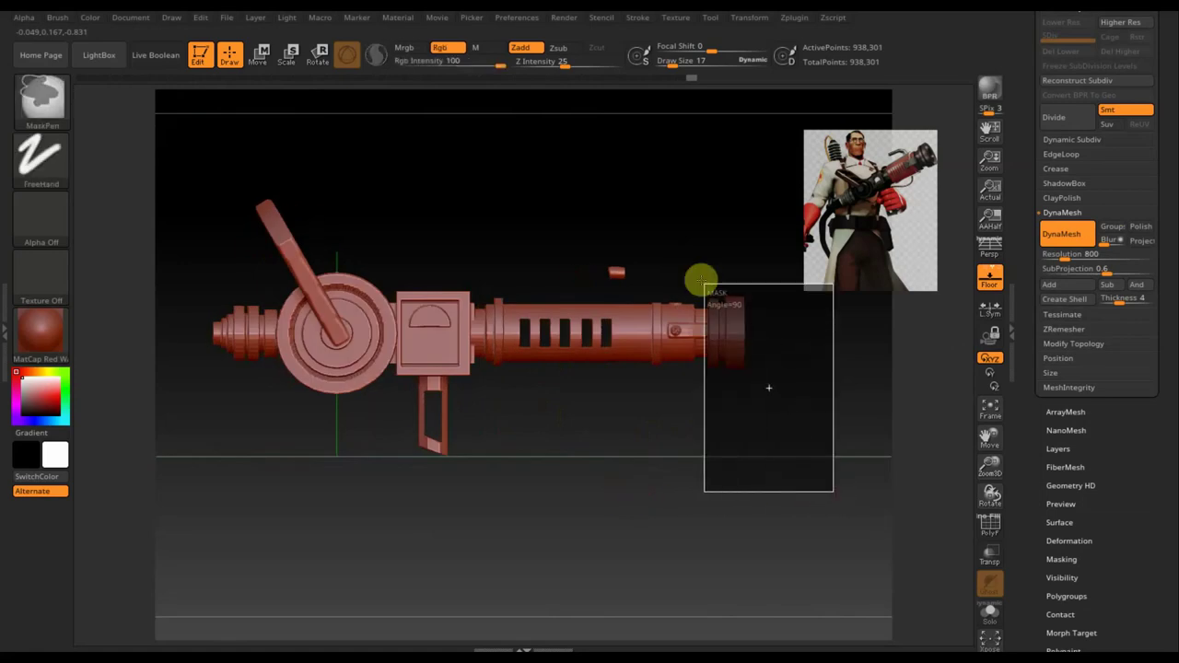
left_click_drag(695, 270, 695, 268, "ctrl")
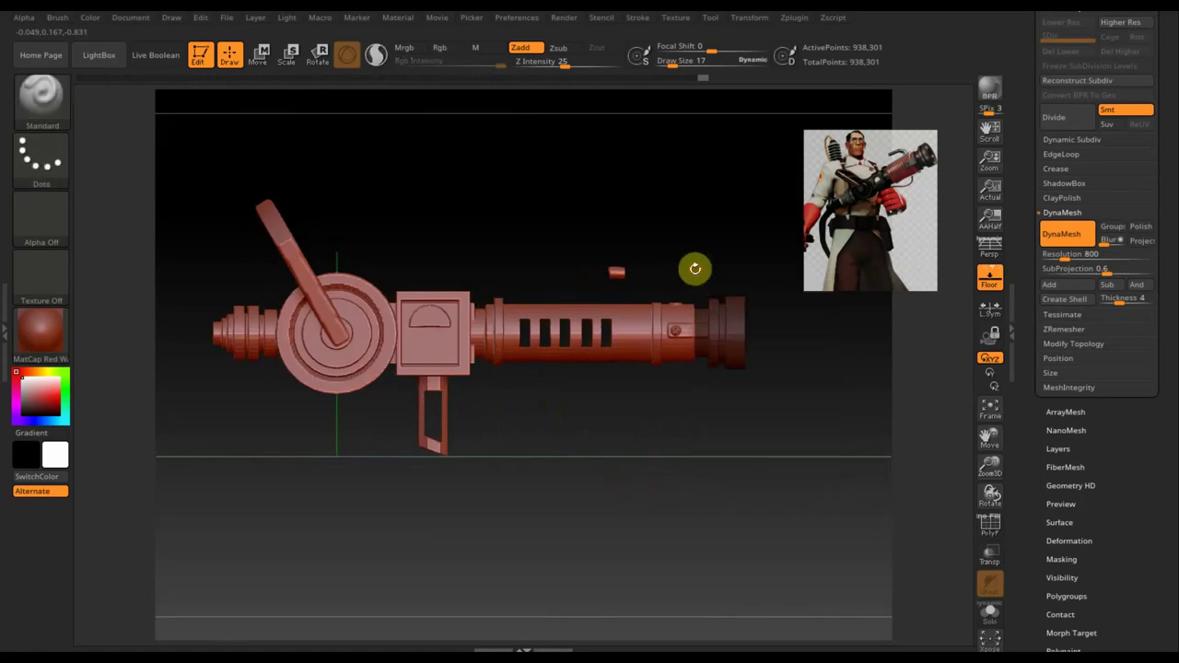
left_click_drag(157, 142, 486, 494, "ctrl")
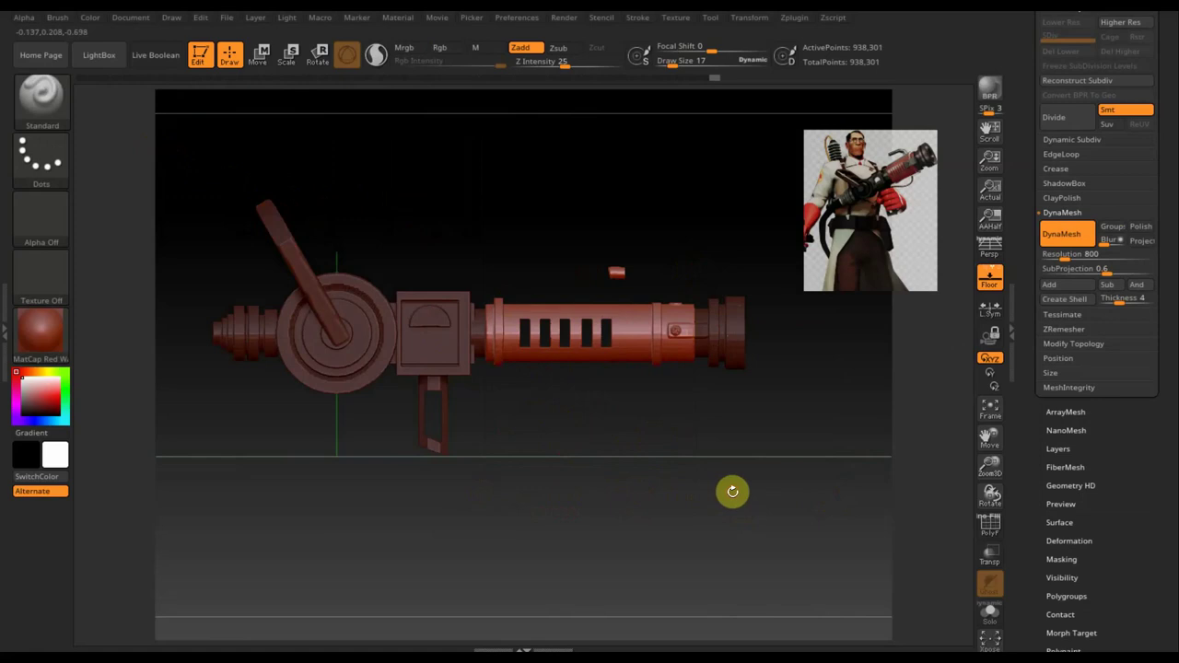
left_click(733, 491, "ctrl")
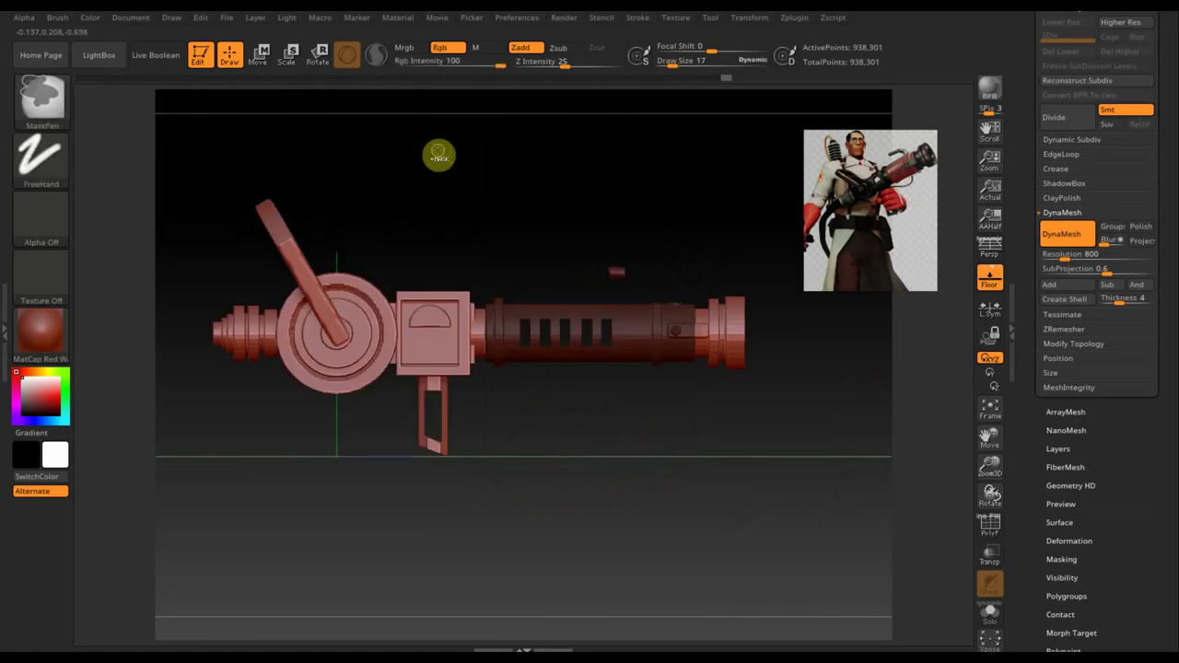
Add mask boxes over the gun's left end and barrel end, then orbit to an end-on view
left_click_drag(176, 250, 278, 400, "ctrl")
left_click_drag(498, 501, 410, 377, "ctrl")
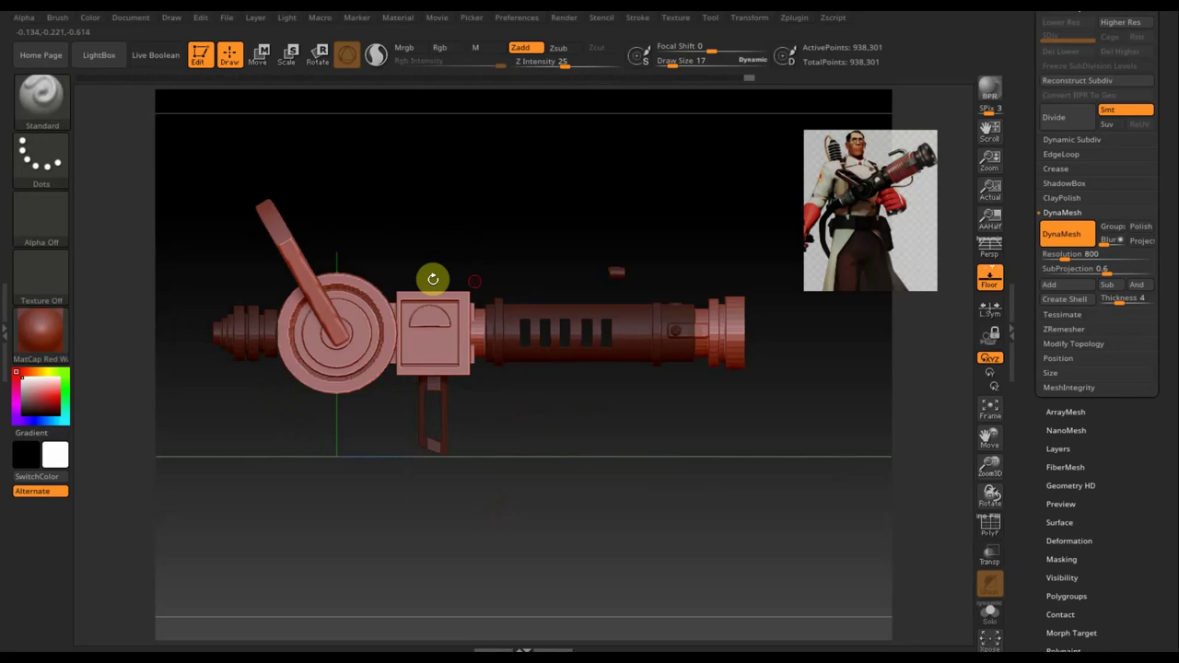
key("ctrl")
left_click_drag(753, 332, 724, 289, "ctrl")
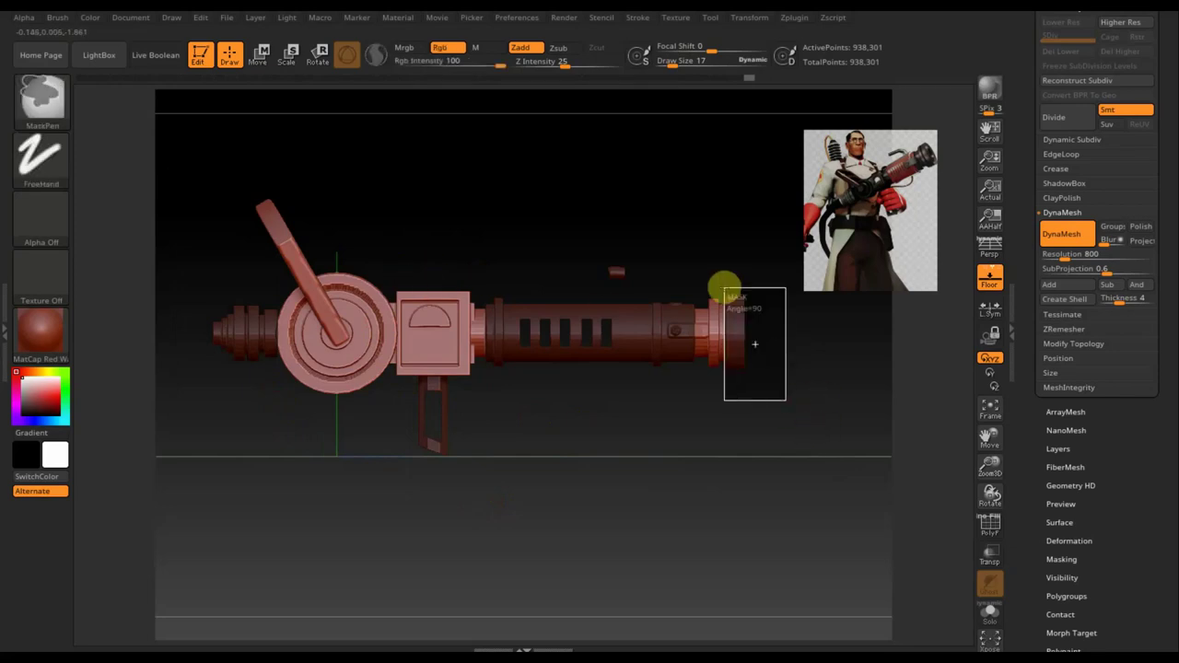
mouse_move(824, 455)
left_mouse_down()
mouse_move(720, 501)
mouse_move(680, 496)
mouse_move(747, 489)
mouse_move(690, 494)
left_mouse_up()
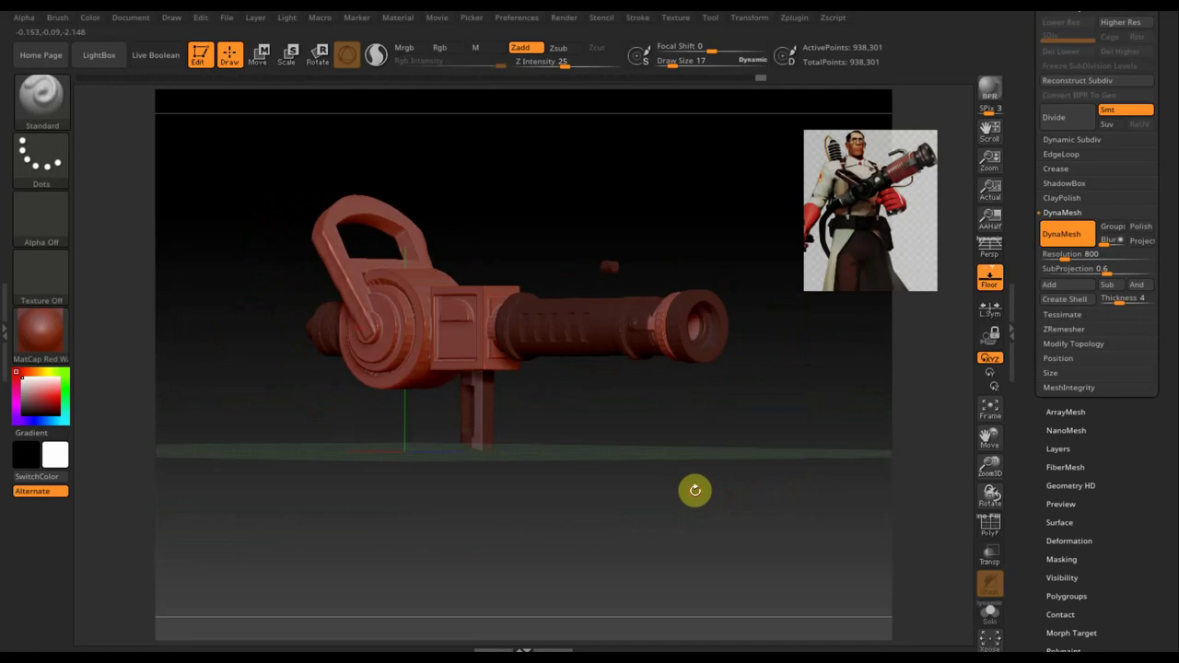